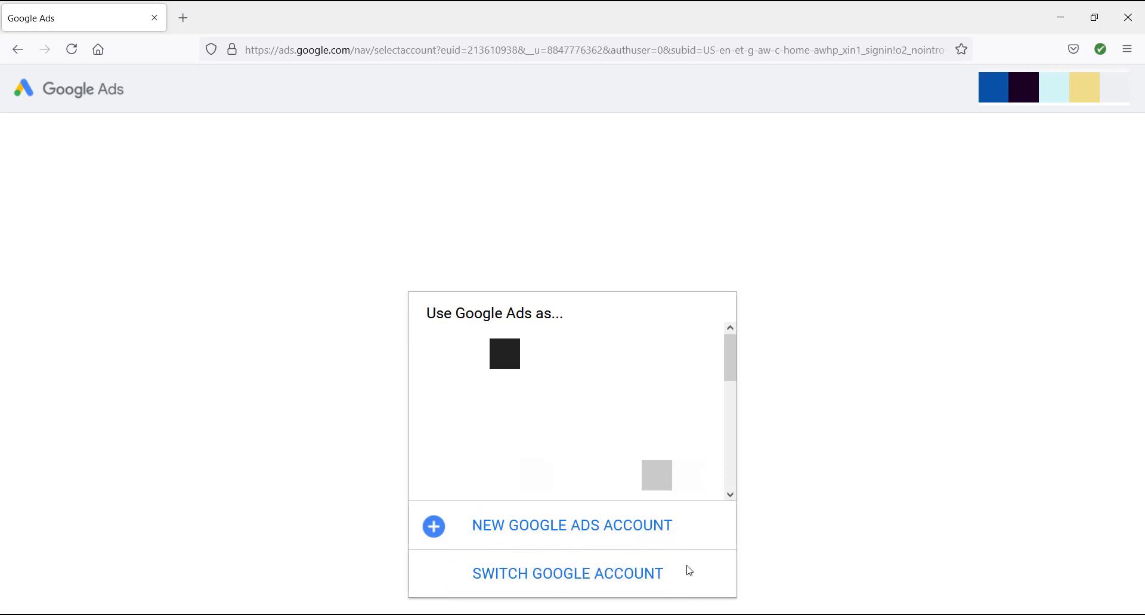
- Start a new Google Ads account and switch the campaign setup to Expert Mode
click(557, 534)
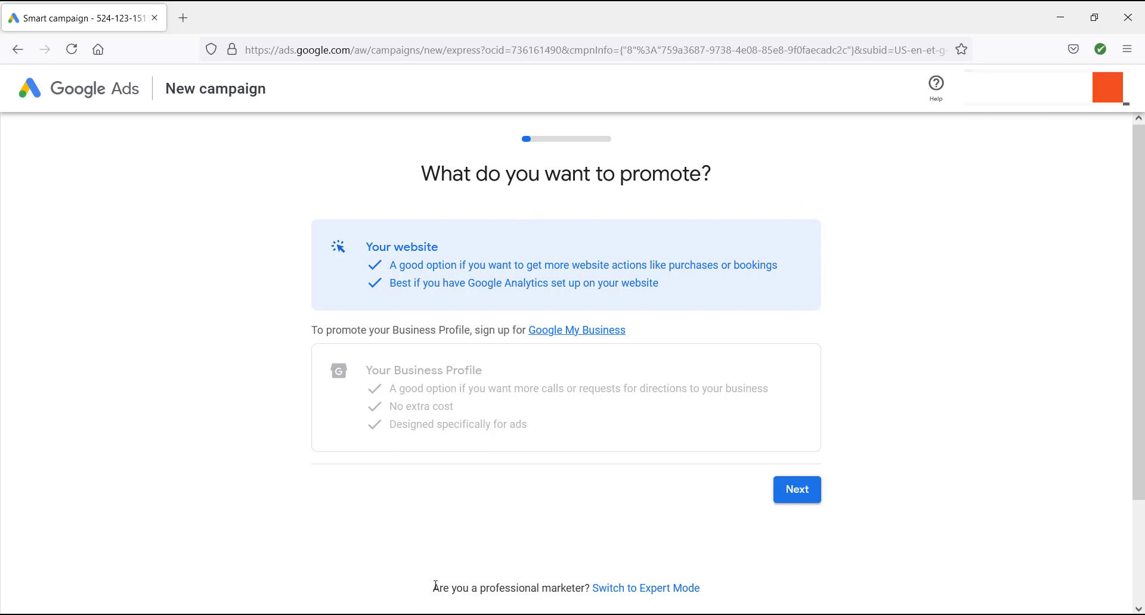
drag(434, 591, 711, 598)
click(615, 538)
click(644, 591)
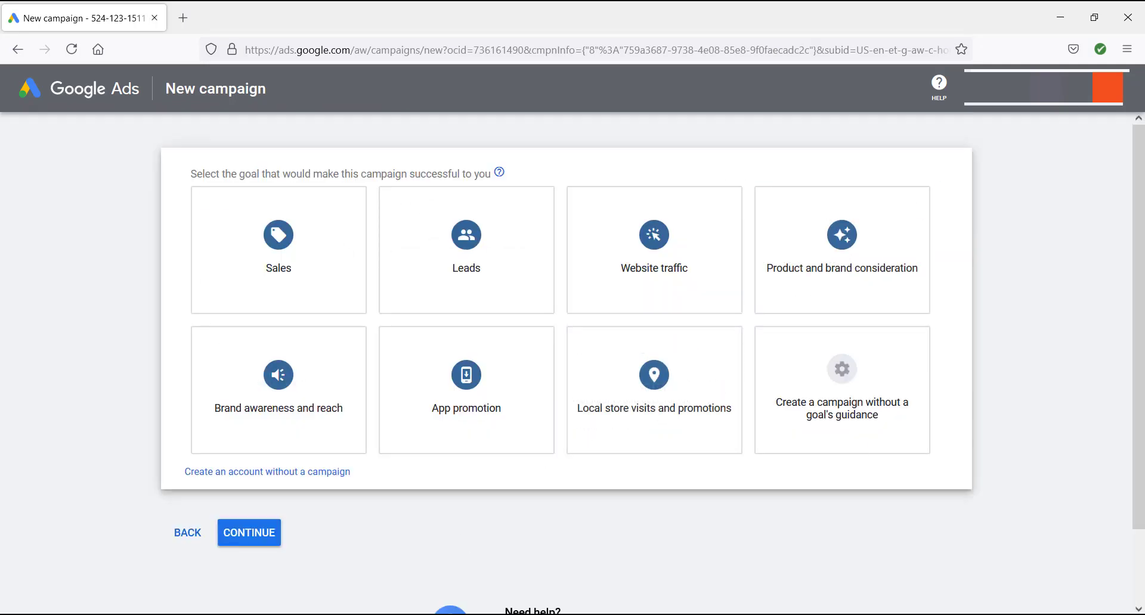
- Create a campaign without a goal's guidance, choose the Search type and continue without selecting any desired results
click(299, 287)
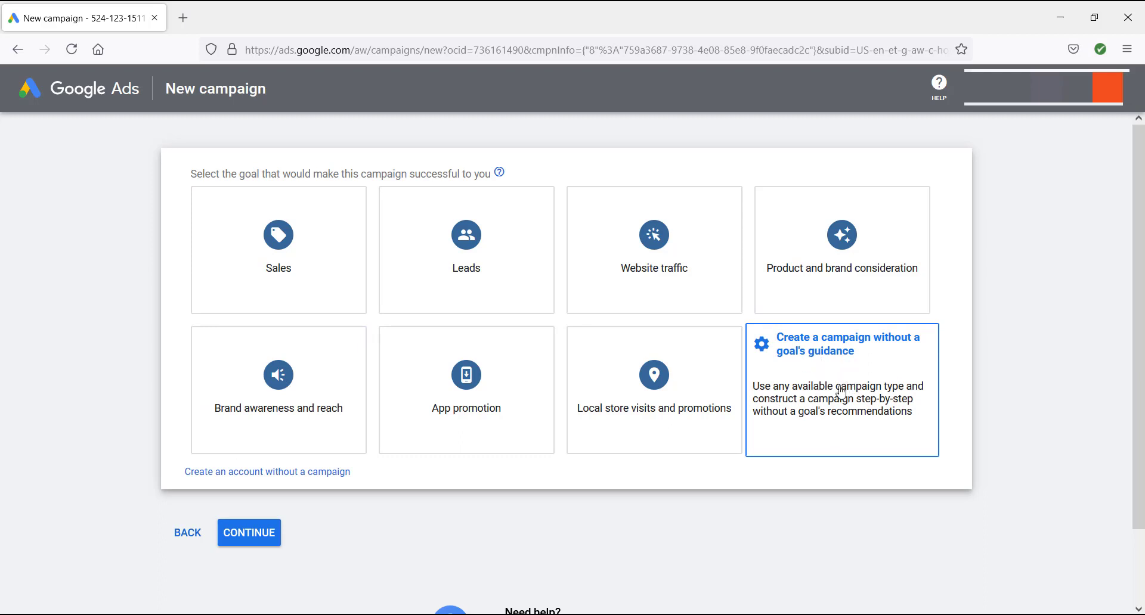
click(860, 367)
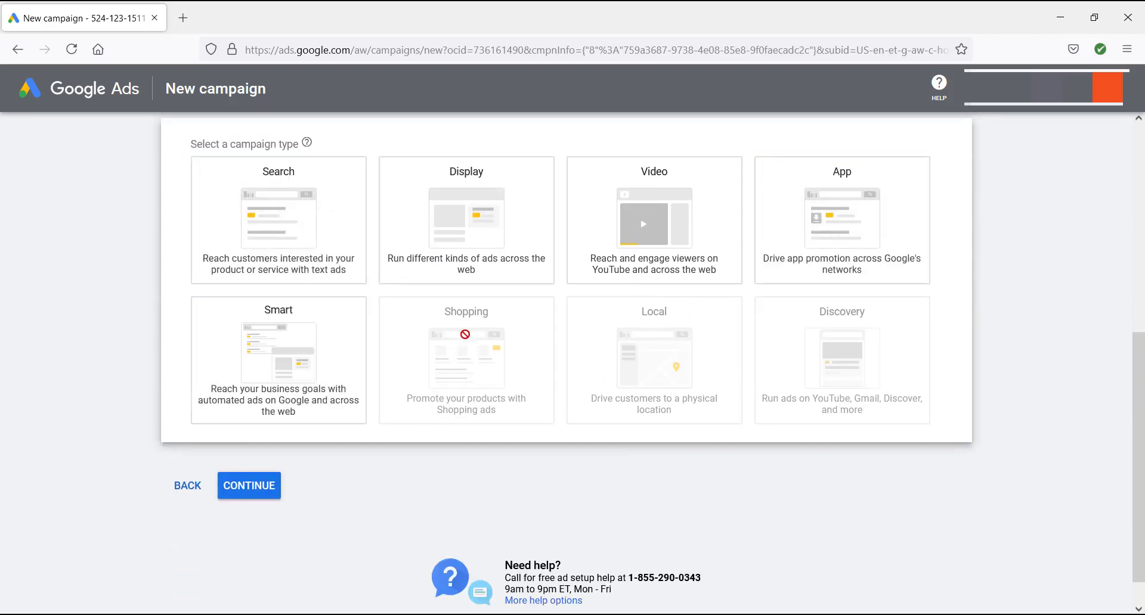
mouse_move(461, 343)
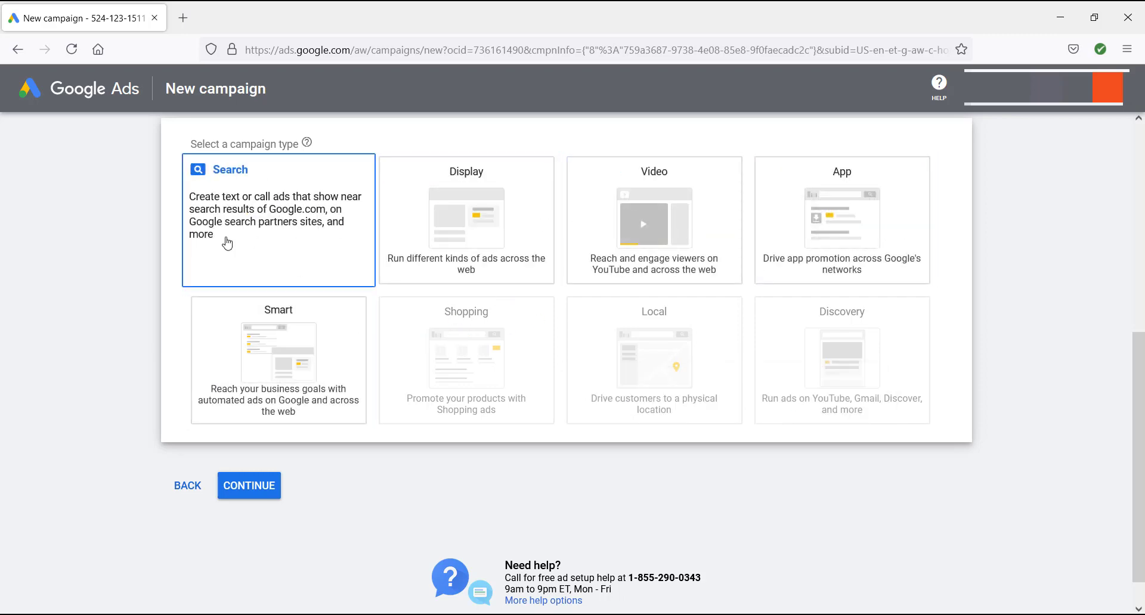
click(267, 259)
scroll(266, 256, down, 3)
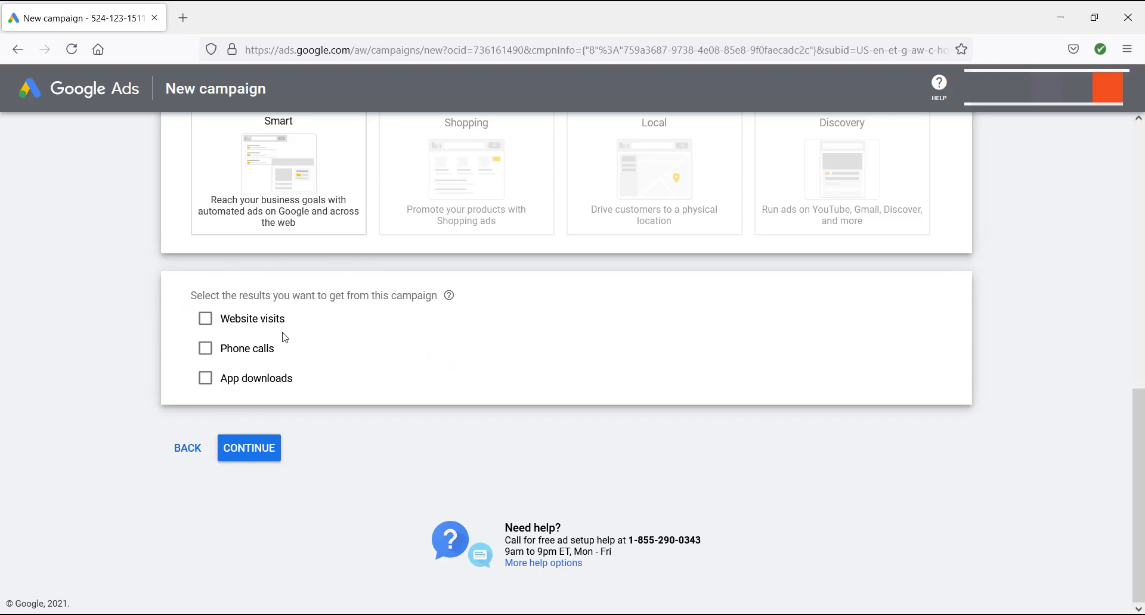
click(268, 456)
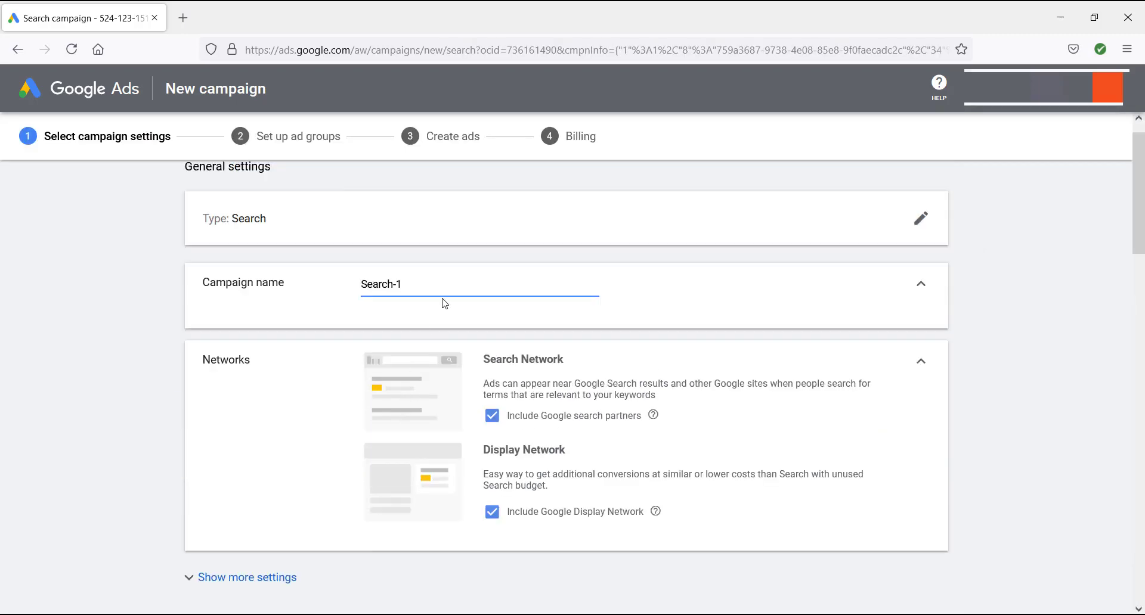
- Name the campaign "Junk Removal Demo Campaign" and exclude both the Google Display Network and Google search partners
triple_click(453, 285)
text(Junk Removal Demo Campaign)
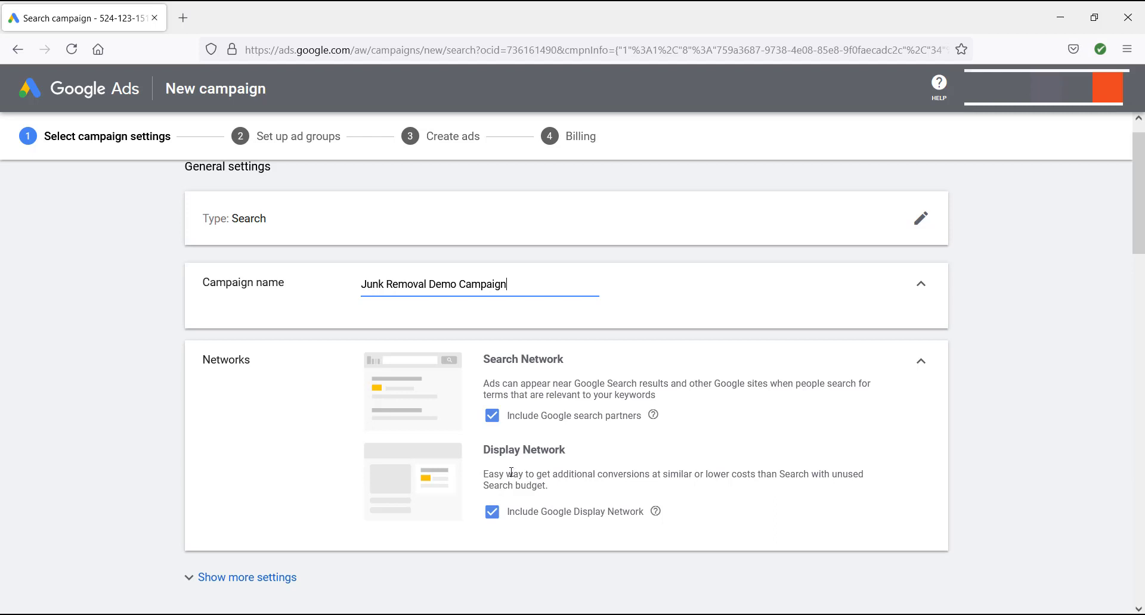
click(494, 519)
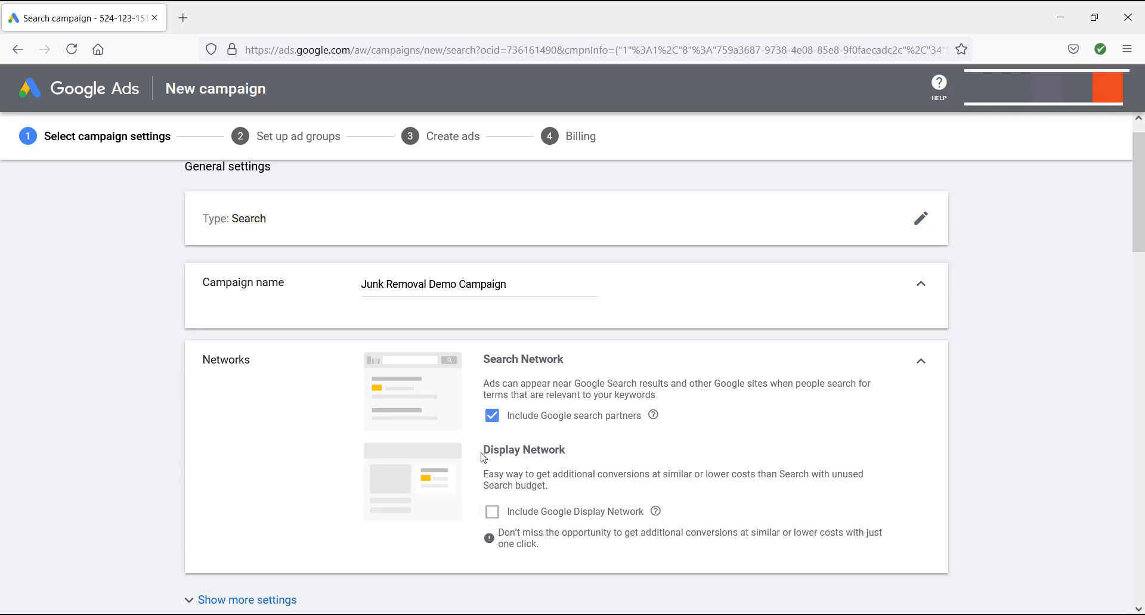
drag(485, 450, 562, 451)
click(574, 451)
click(492, 416)
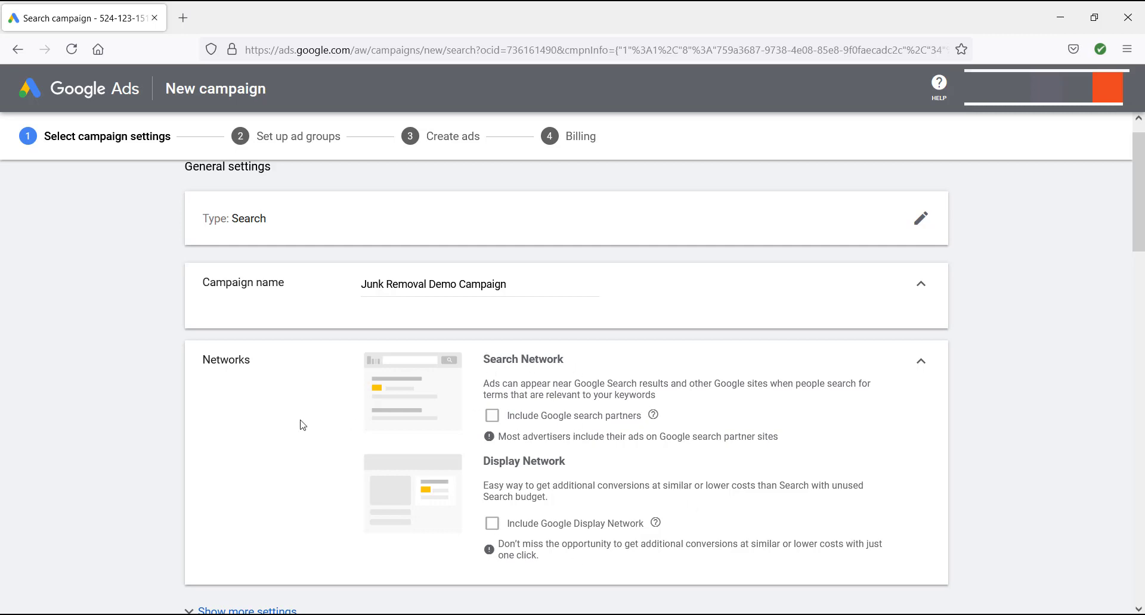
- Show the additional campaign settings and set the ad schedule's days to Mondays - Fridays
scroll(299, 416, down, 3)
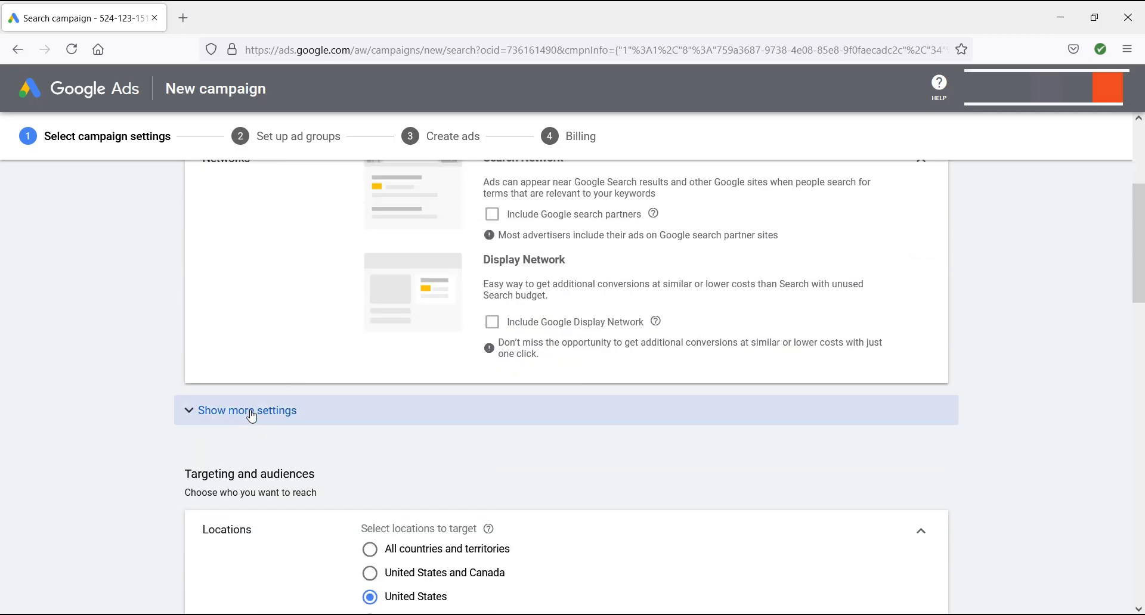
click(247, 412)
scroll(266, 412, down, 1)
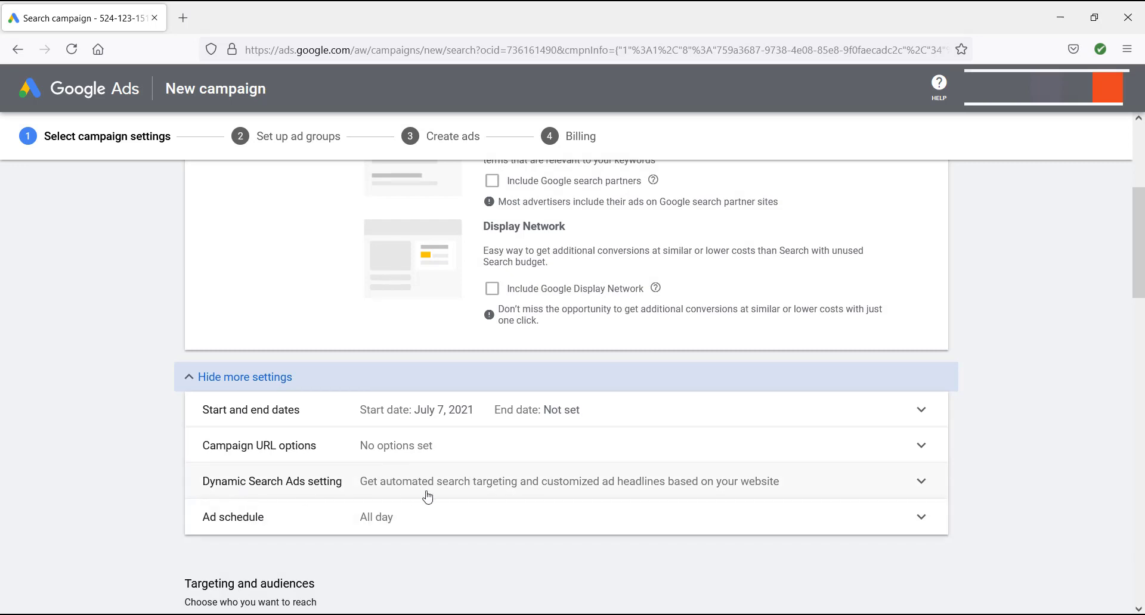
click(313, 520)
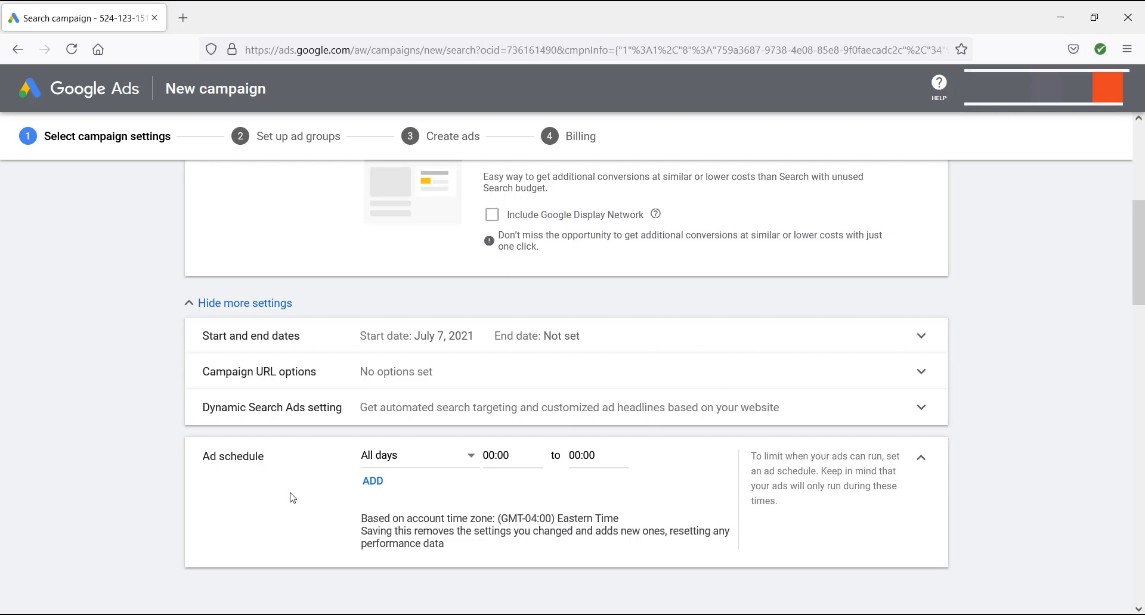
click(440, 464)
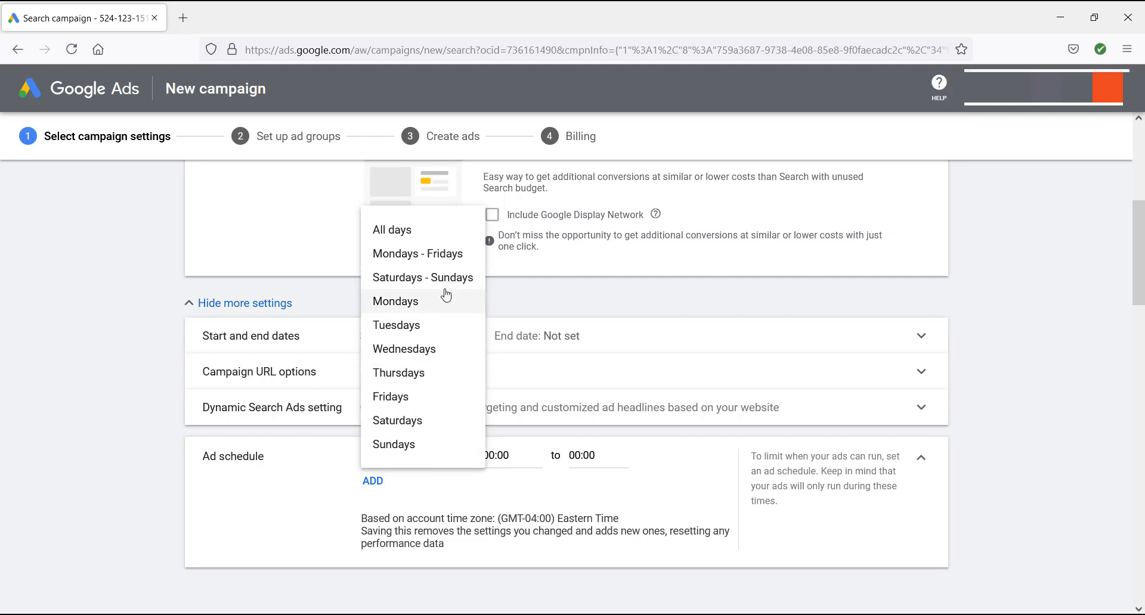
click(436, 253)
- Set the Mondays - Fridays ad schedule hours from 08:00 to 18:00
click(507, 456)
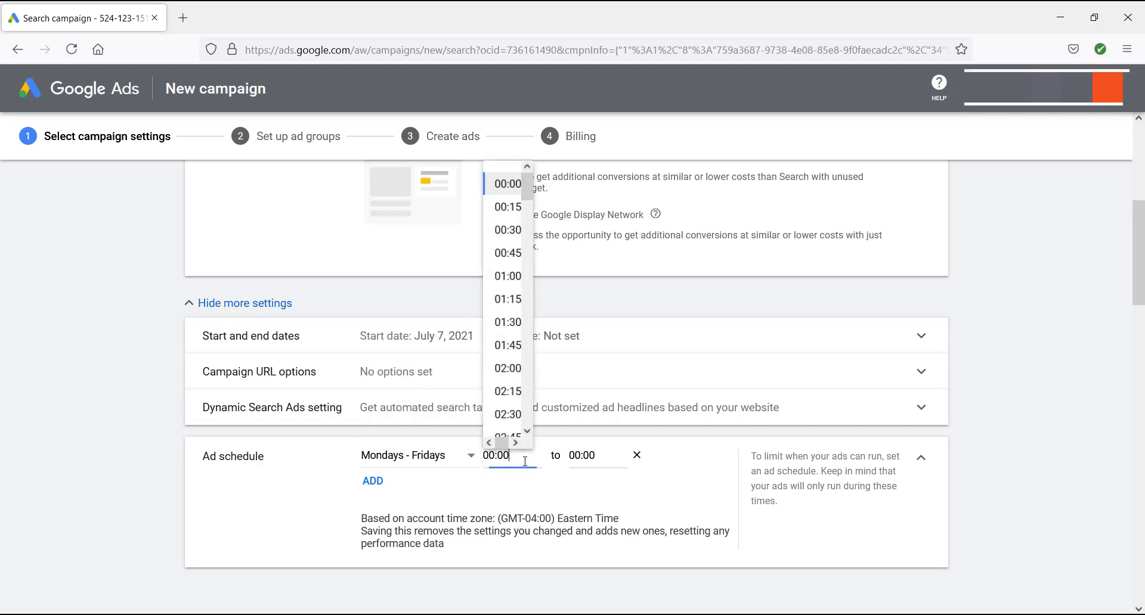
scroll(511, 306, down, 3)
scroll(511, 306, down, 5)
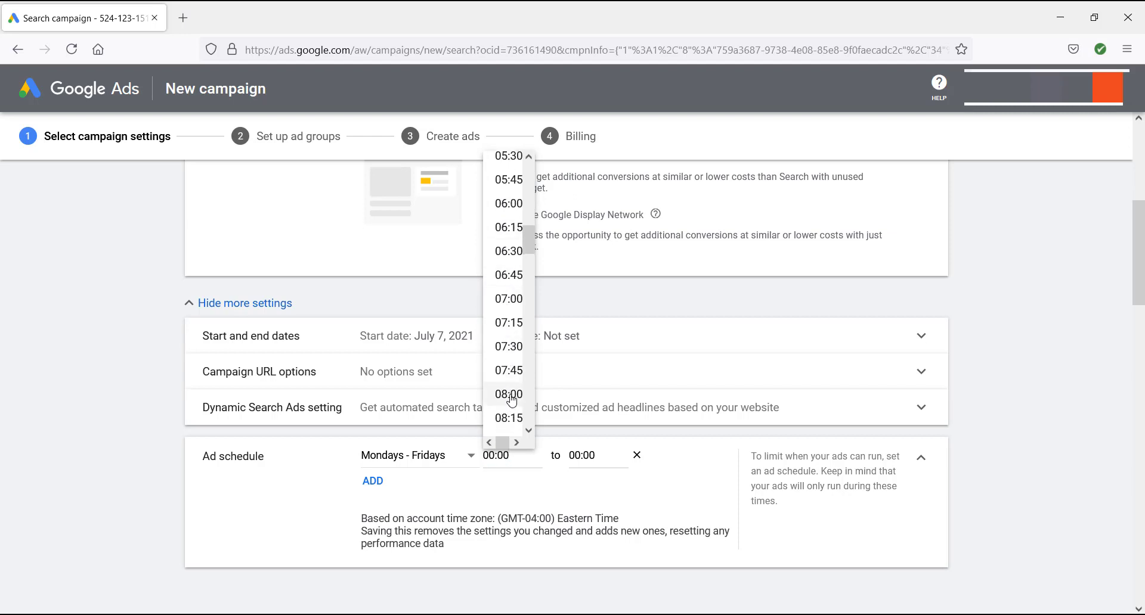
click(511, 395)
scroll(590, 343, down, 4)
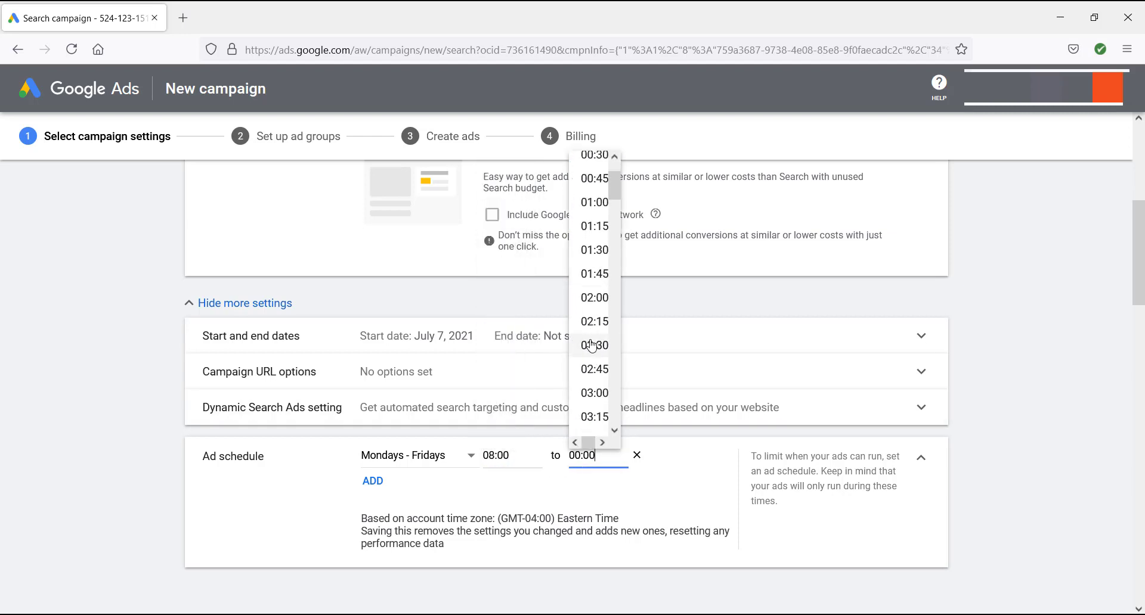
scroll(592, 345, down, 16)
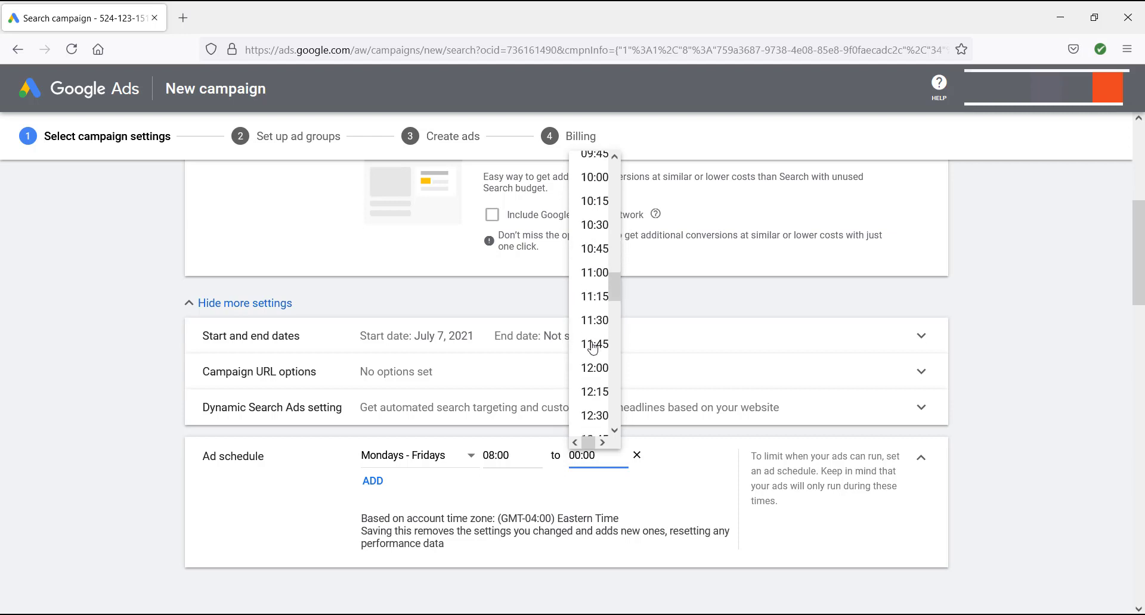
scroll(591, 344, down, 4)
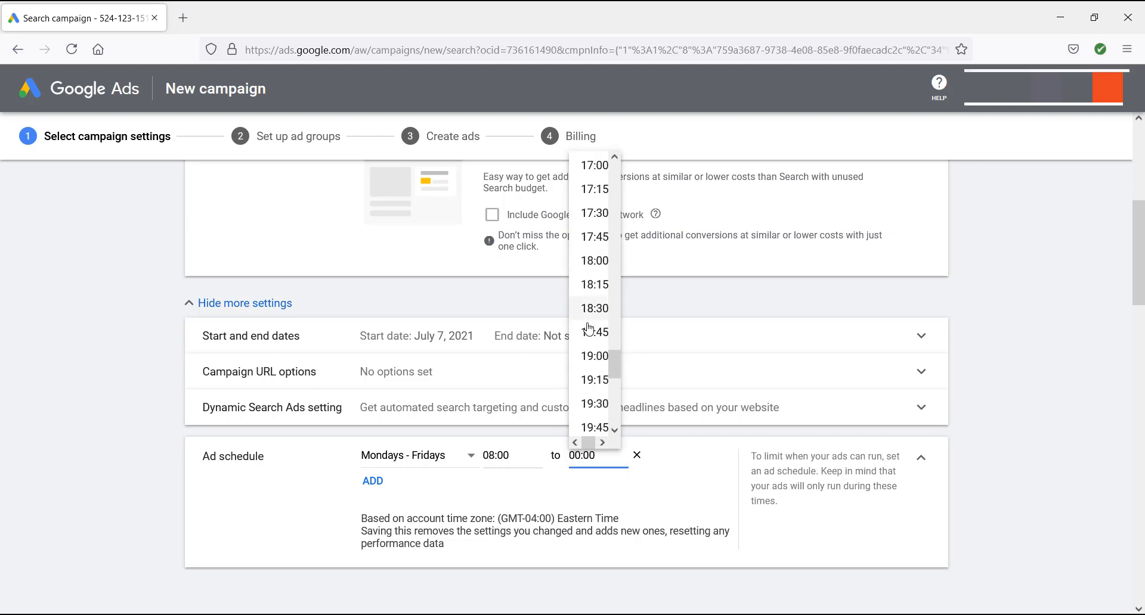
click(601, 262)
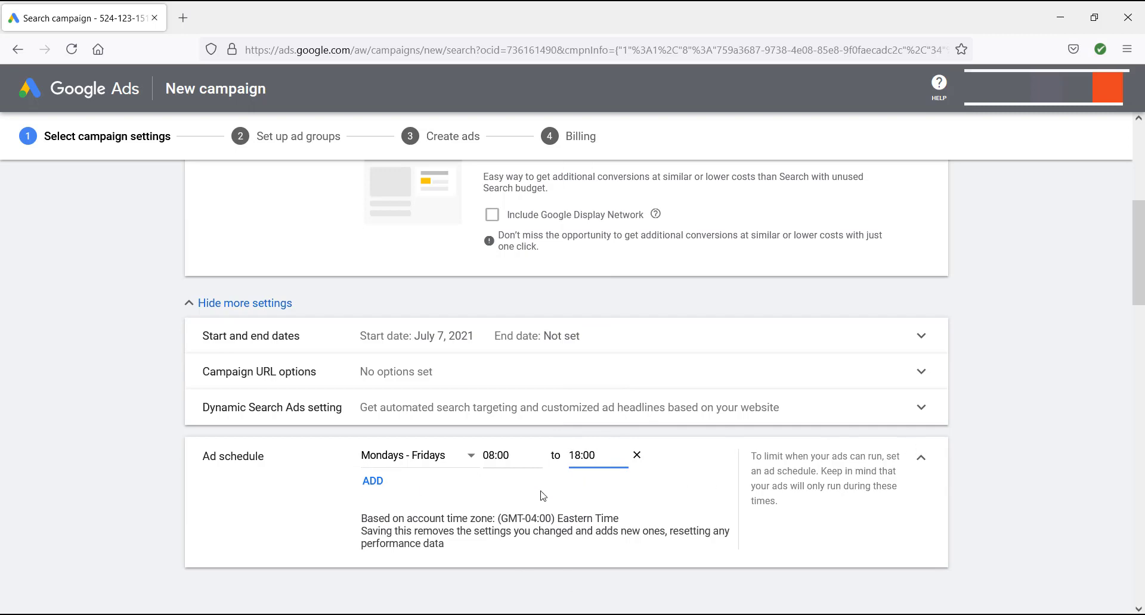
click(375, 483)
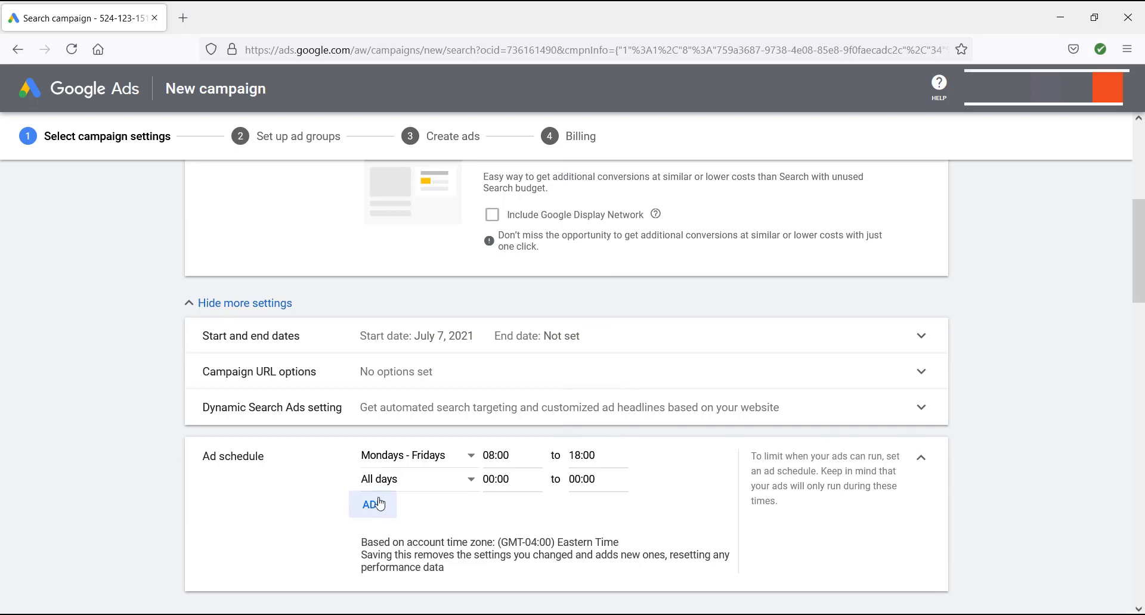
click(375, 505)
click(376, 529)
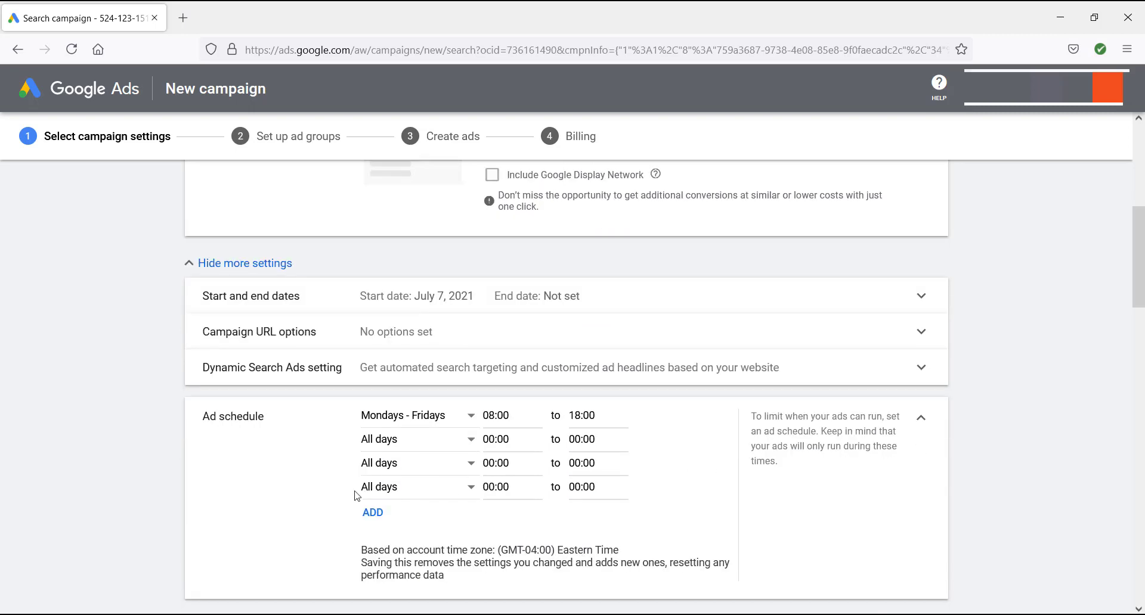
click(442, 462)
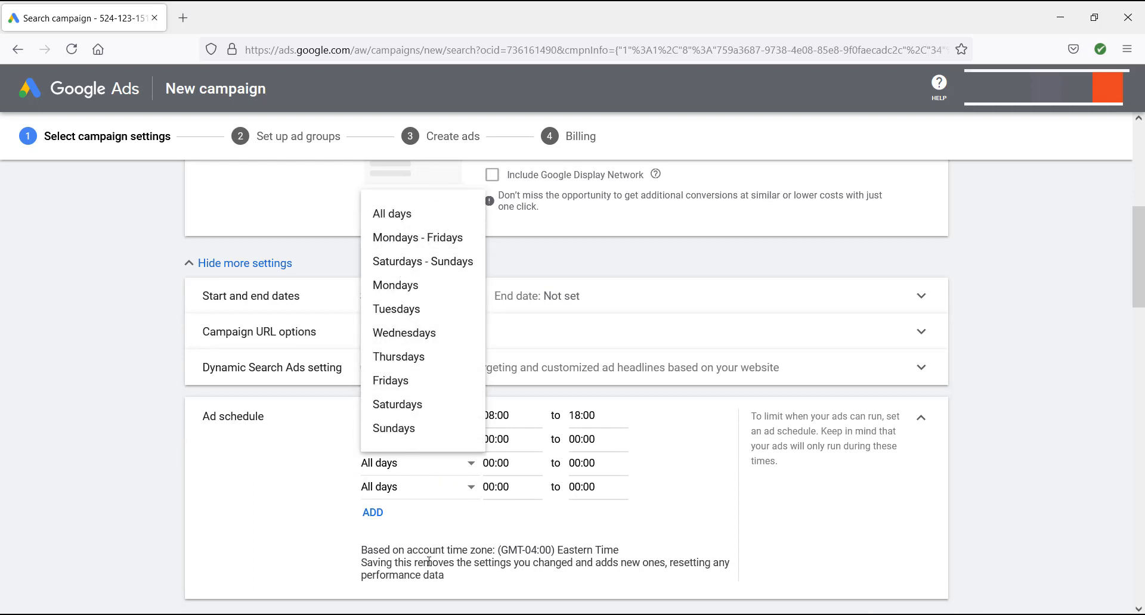
click(469, 529)
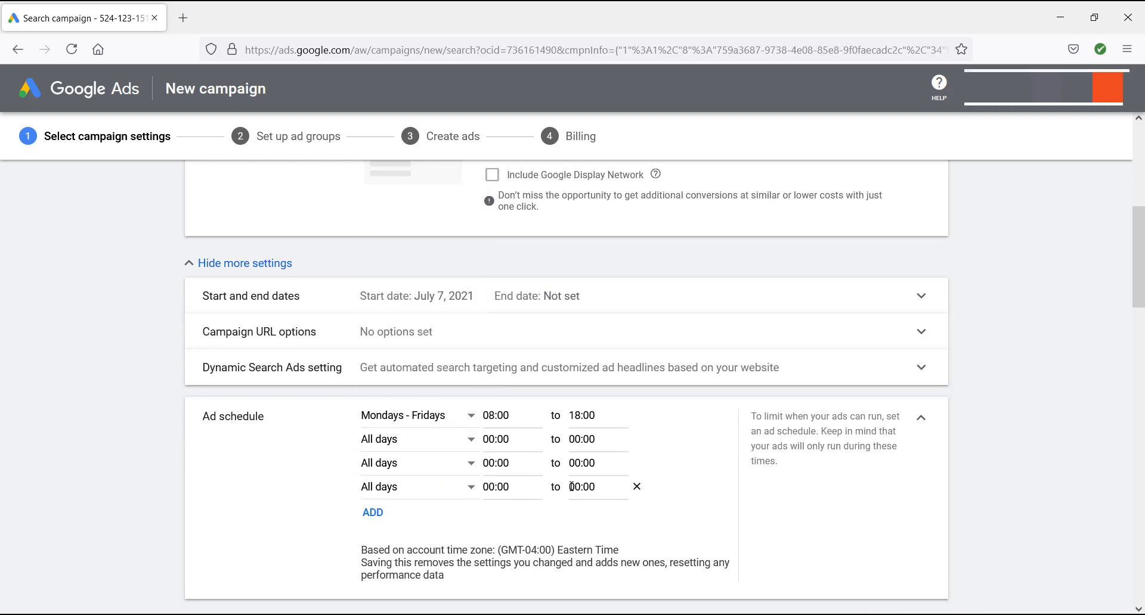
click(448, 449)
click(307, 524)
click(636, 441)
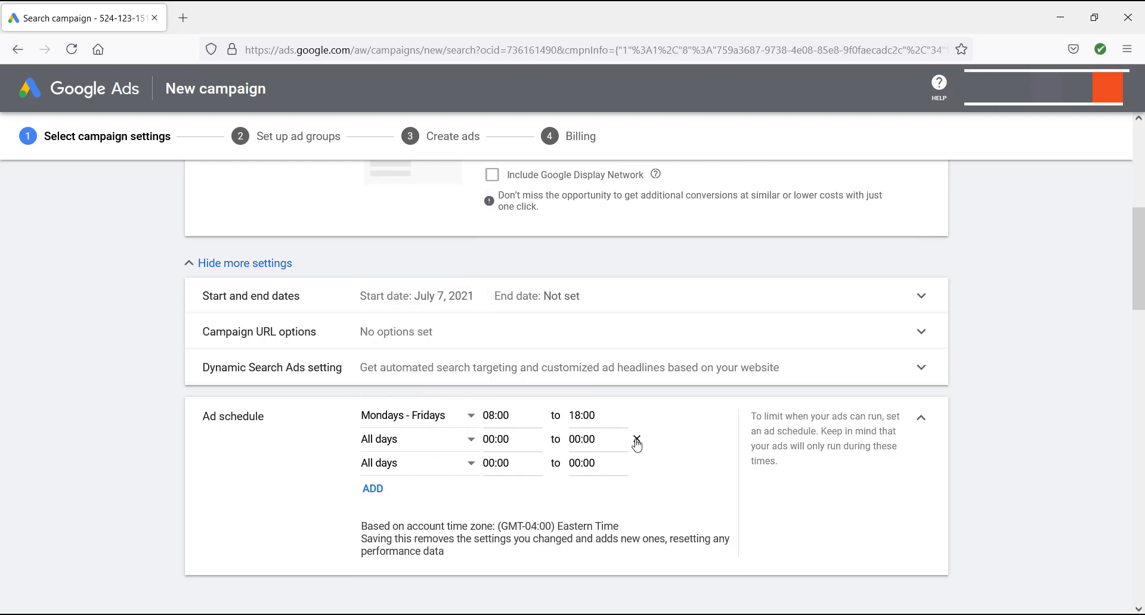
click(638, 441)
click(638, 441)
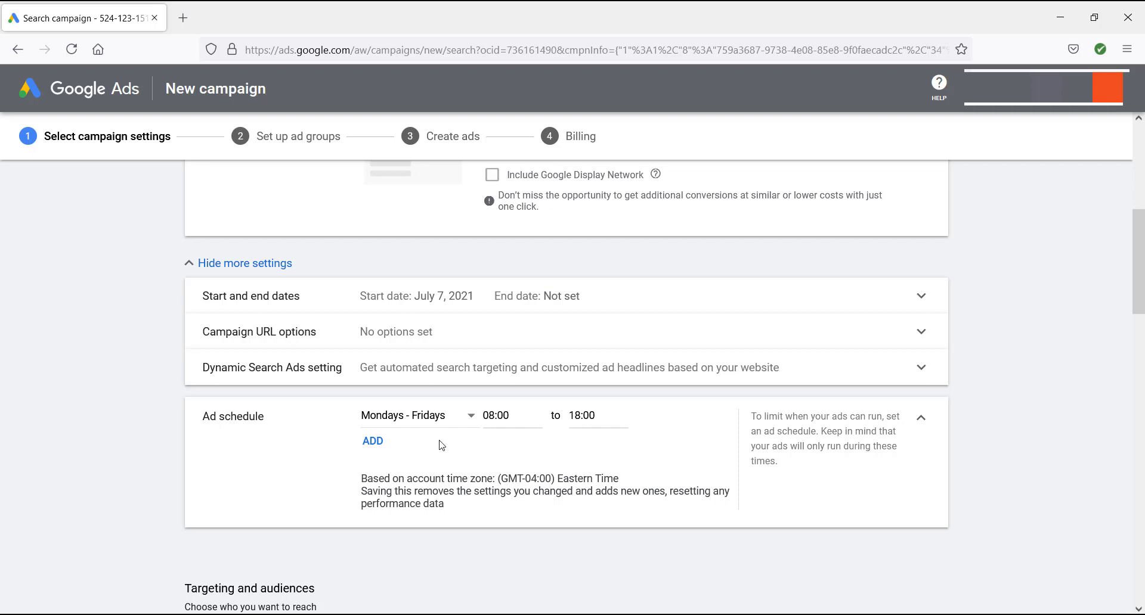
click(452, 418)
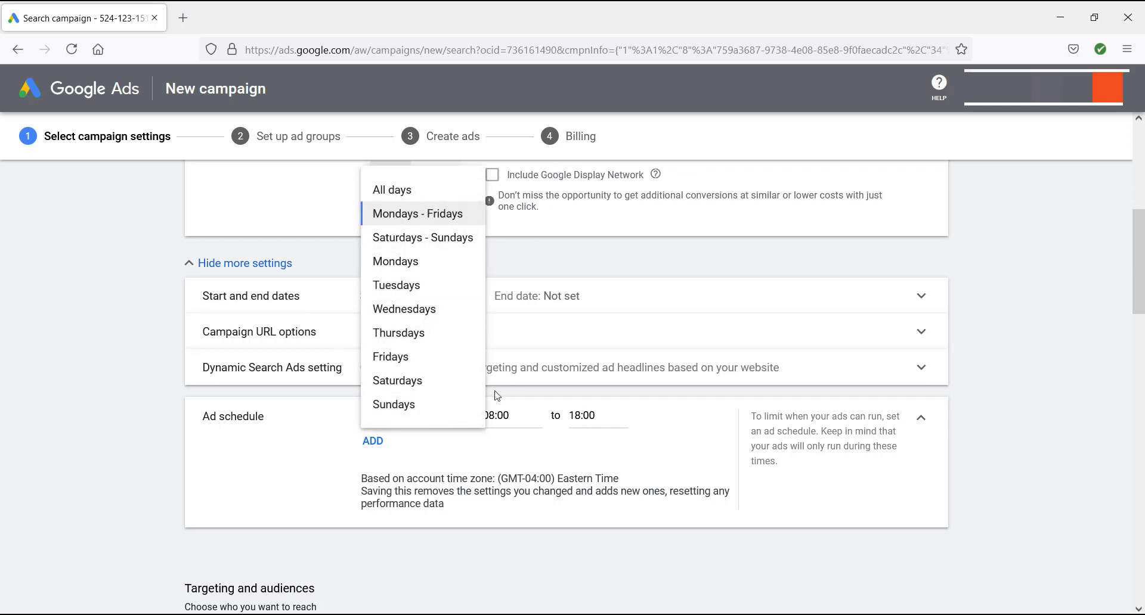
click(120, 450)
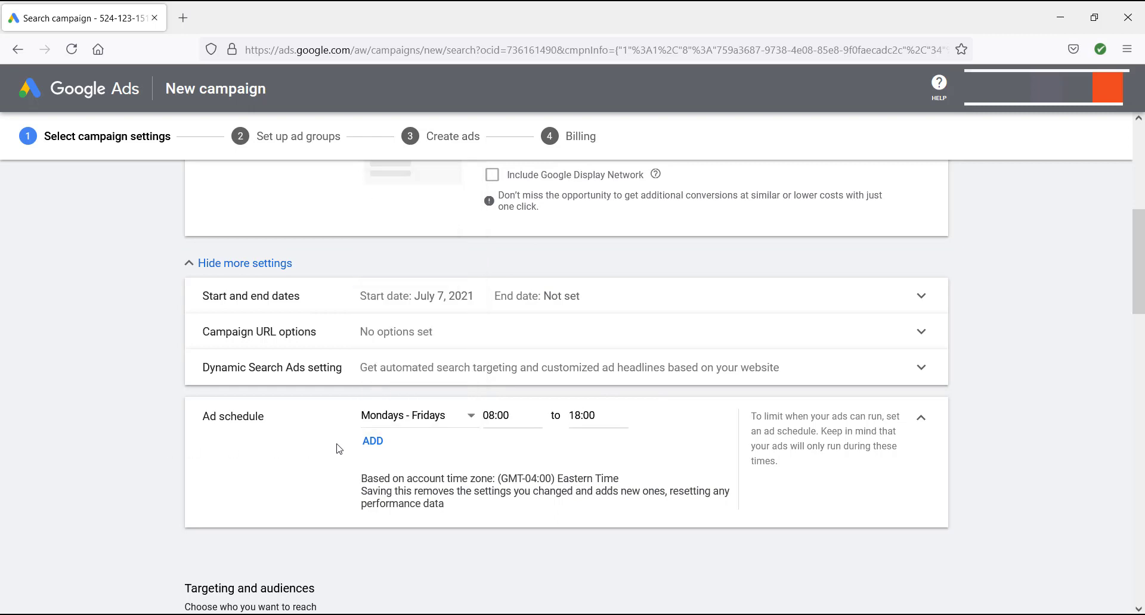
- Choose to enter another location for the campaign's targeting and open the advanced location search
scroll(398, 404, down, 3)
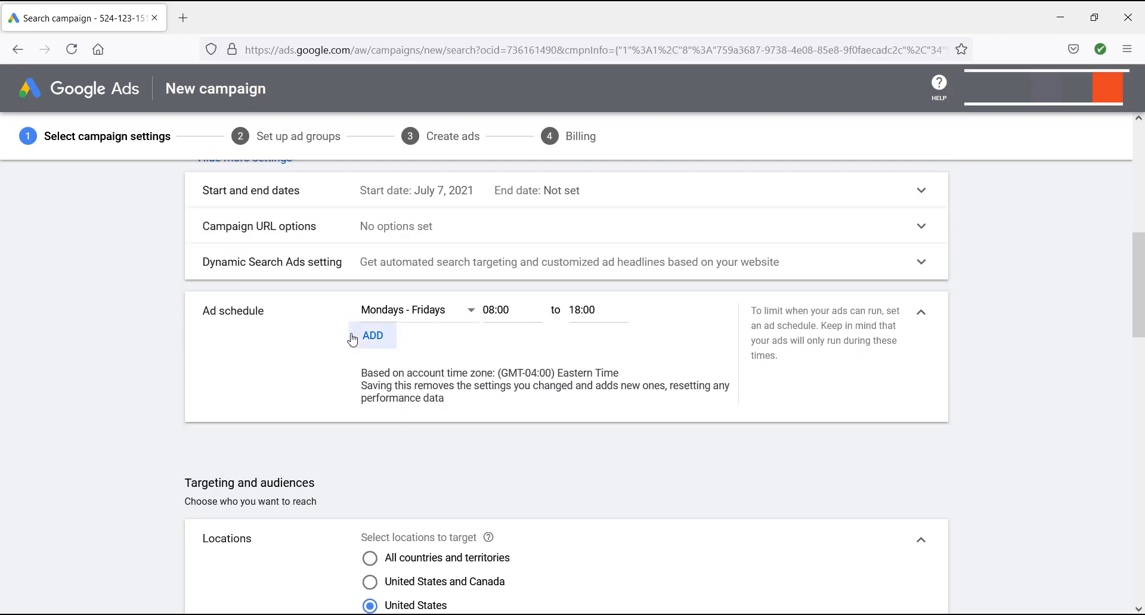
scroll(304, 358, down, 3)
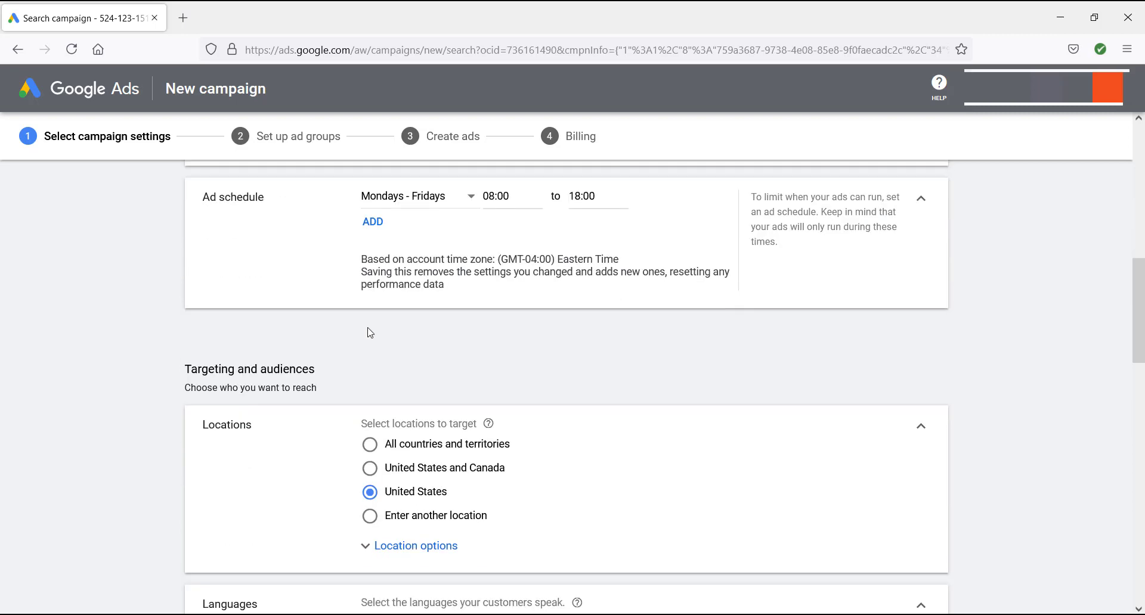
scroll(365, 333, down, 2)
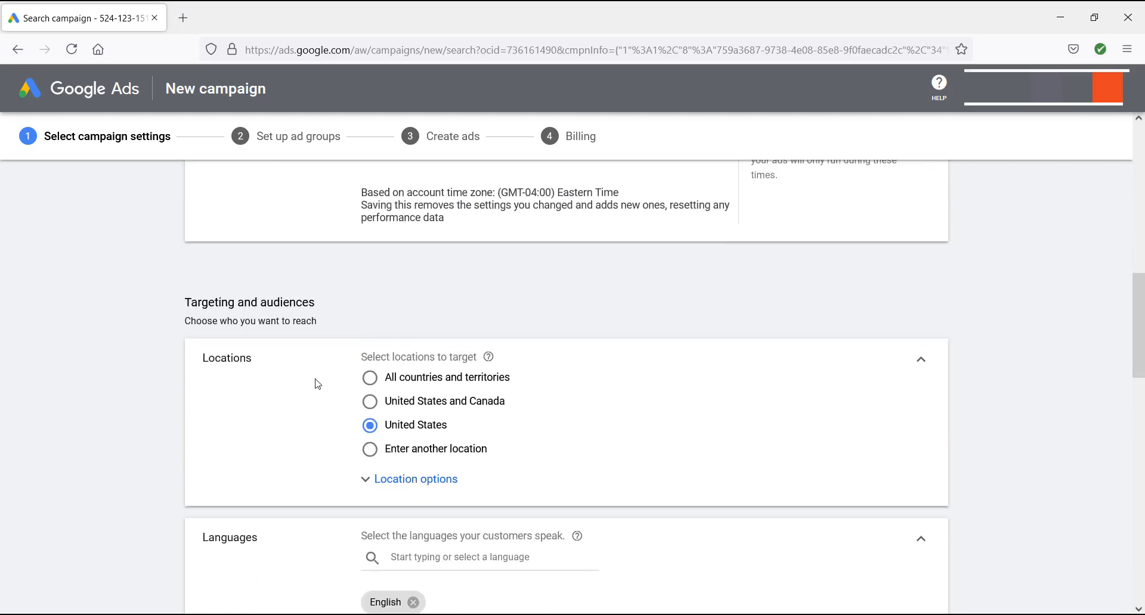
scroll(317, 384, down, 1)
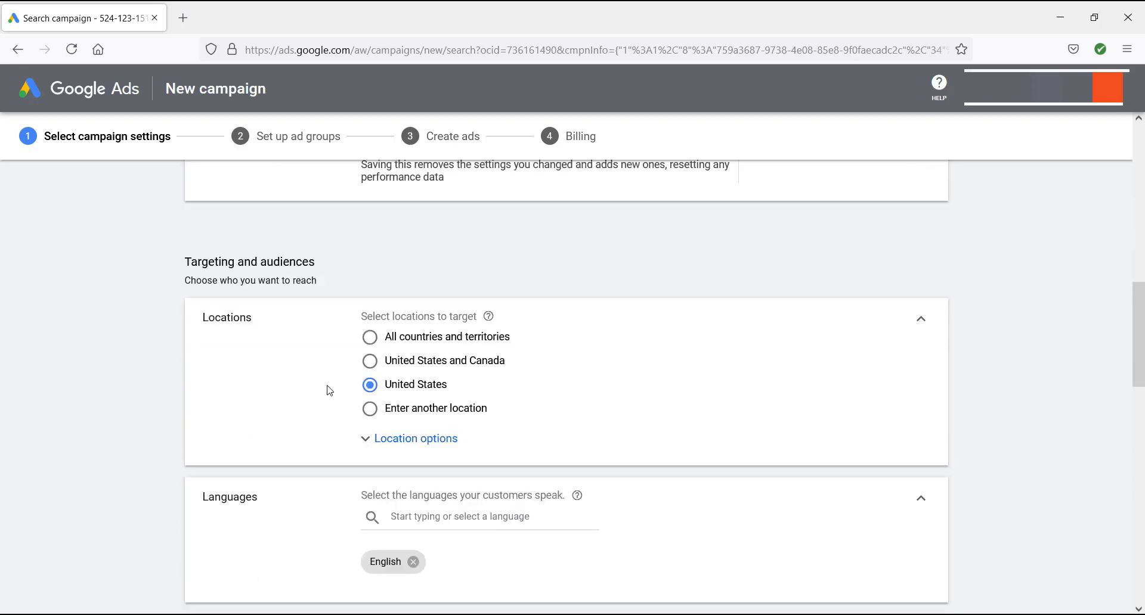
click(370, 410)
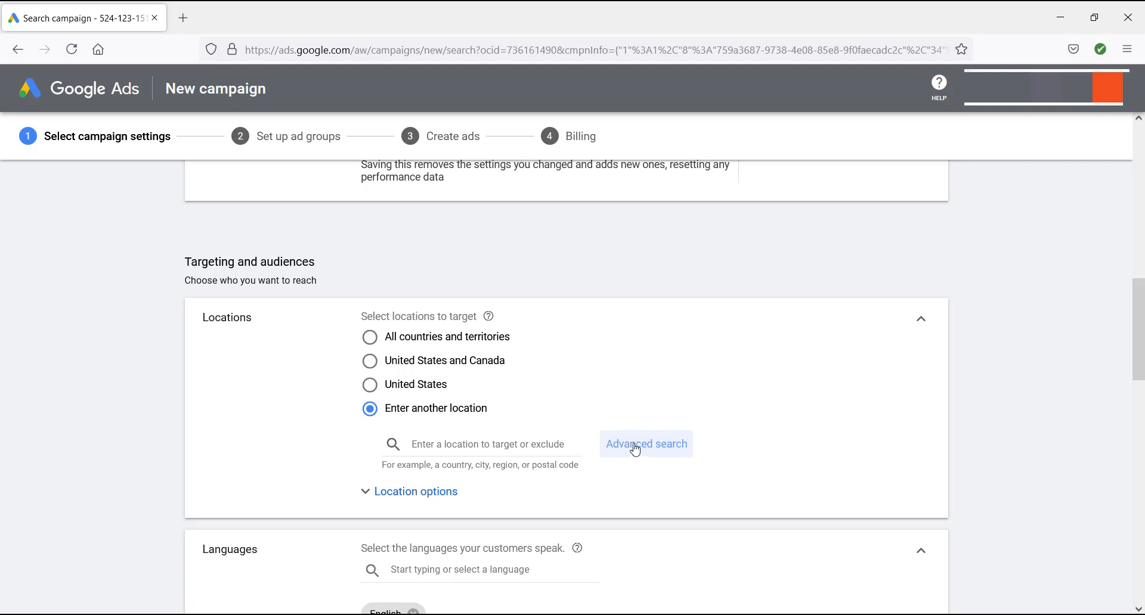
click(636, 449)
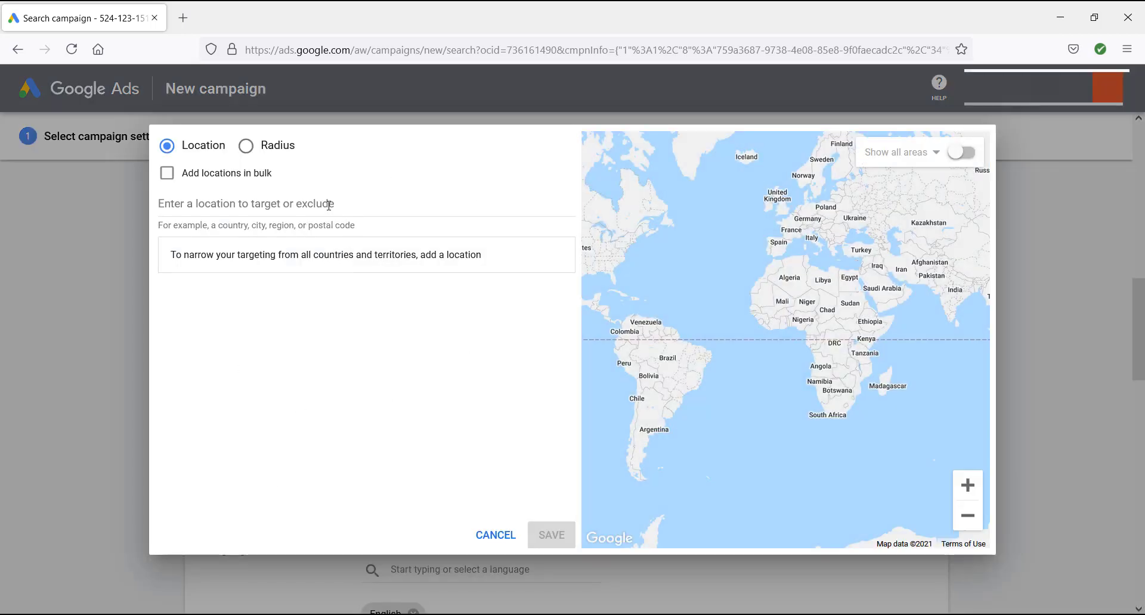
click(350, 206)
text(dallas)
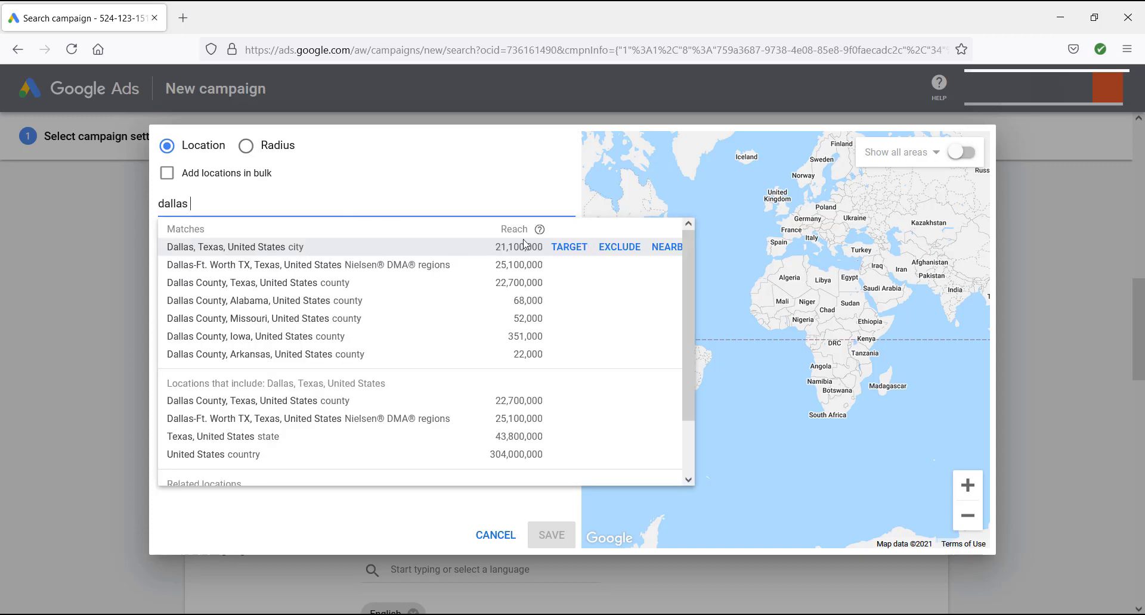
click(570, 247)
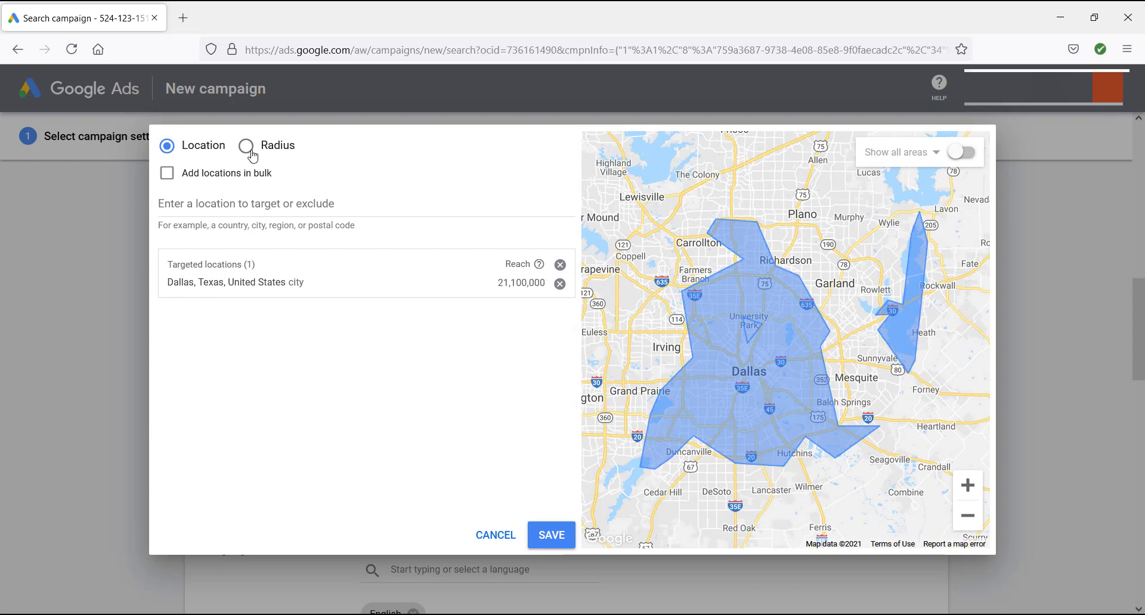
click(559, 284)
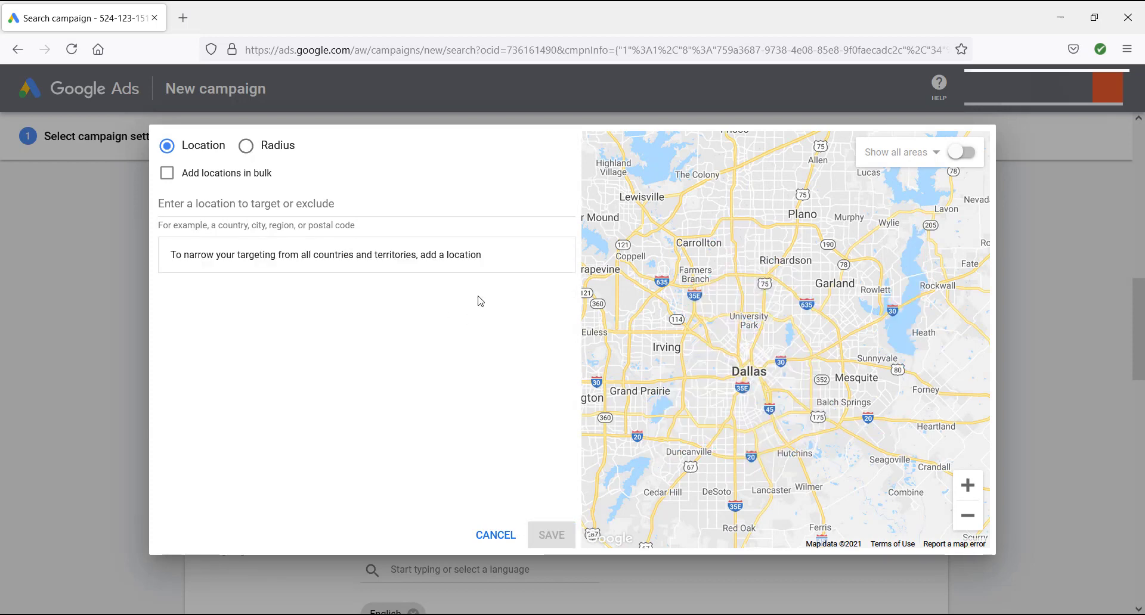
- Target a 20 mi radius around Dallas, TX
click(247, 148)
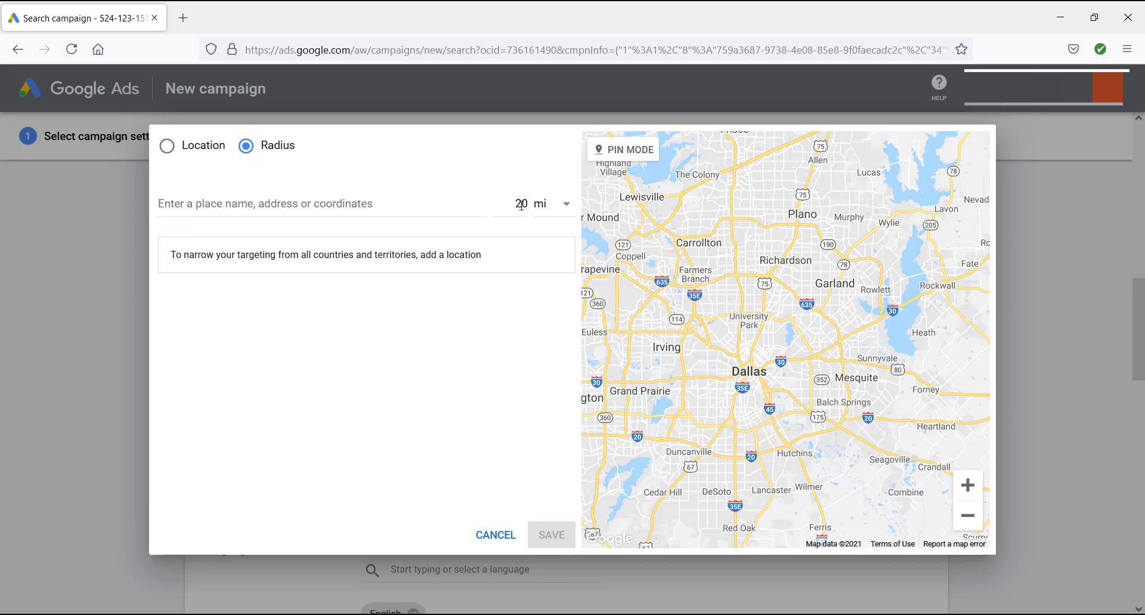
click(279, 207)
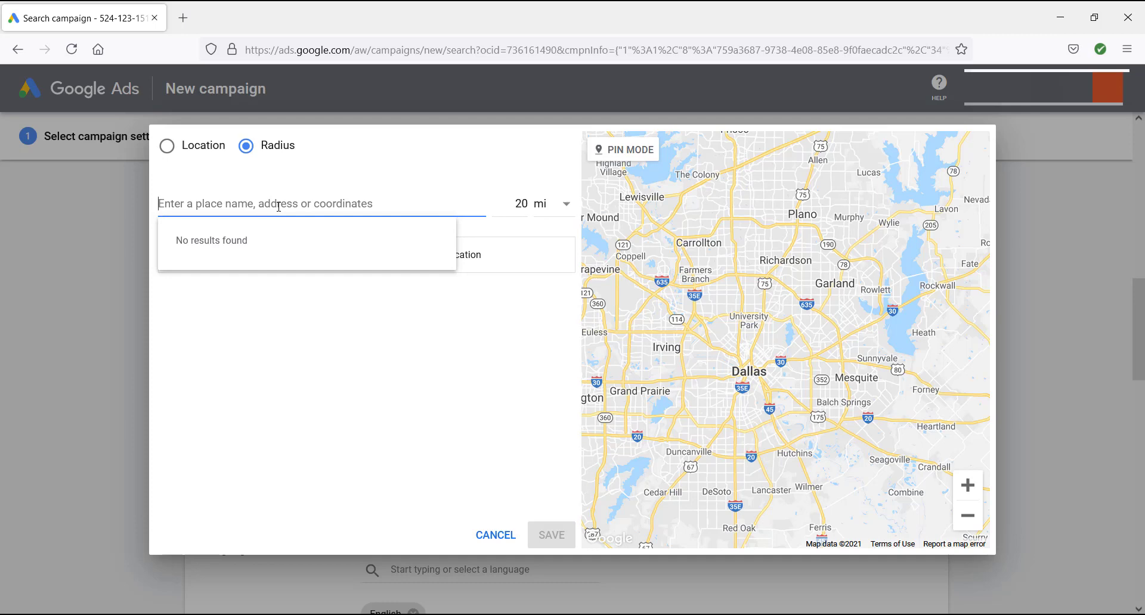
text(dalla)
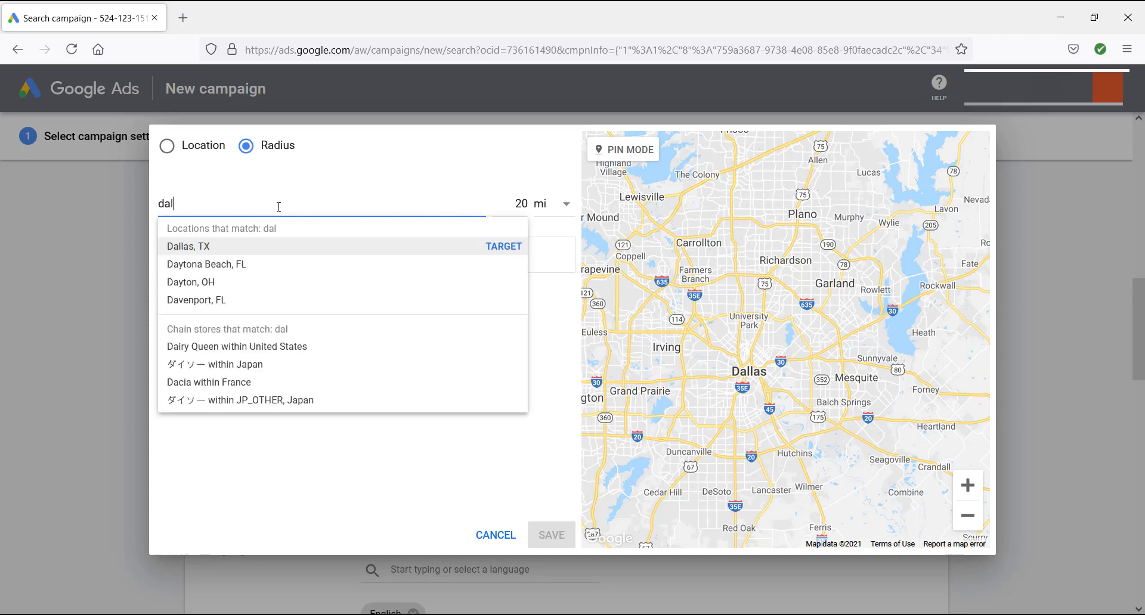
click(501, 246)
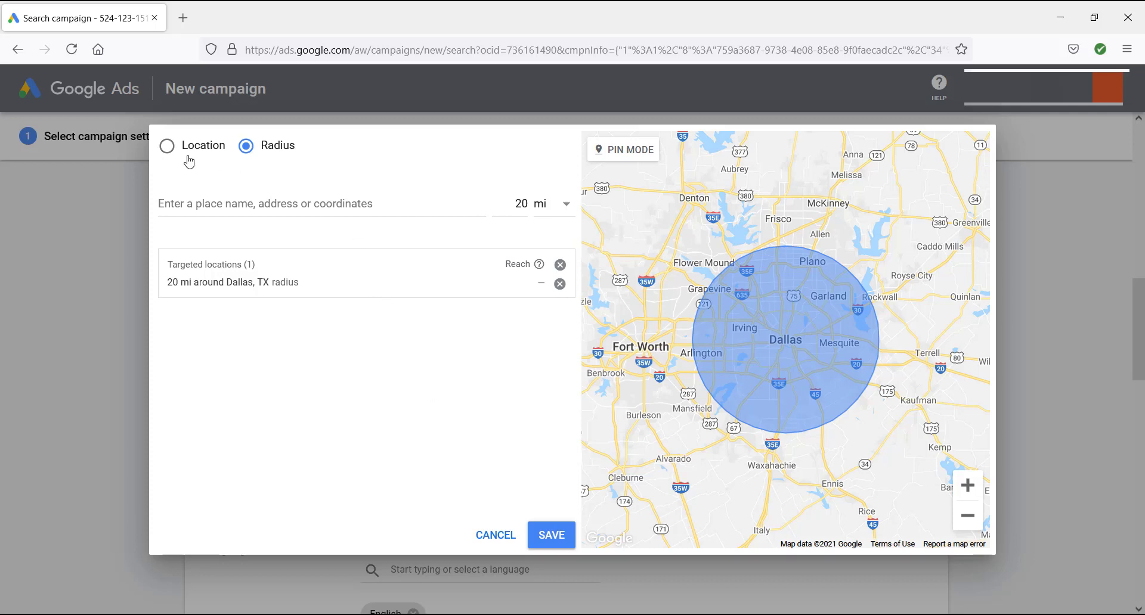
- Exclude the city of Fort Worth, Texas, from the targeting and save the location selection
click(167, 146)
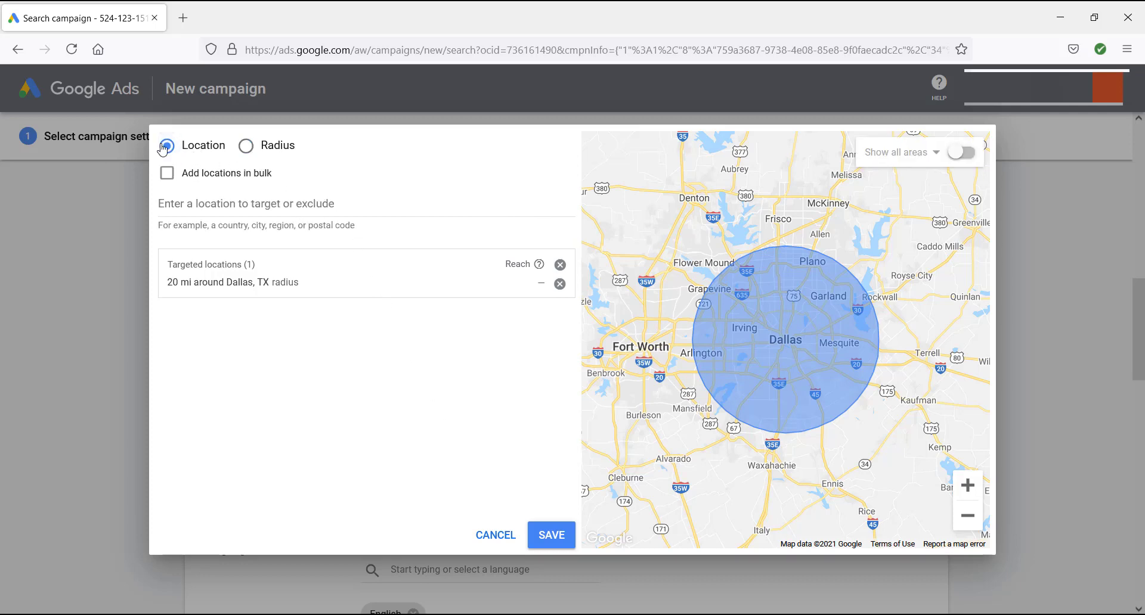
click(366, 205)
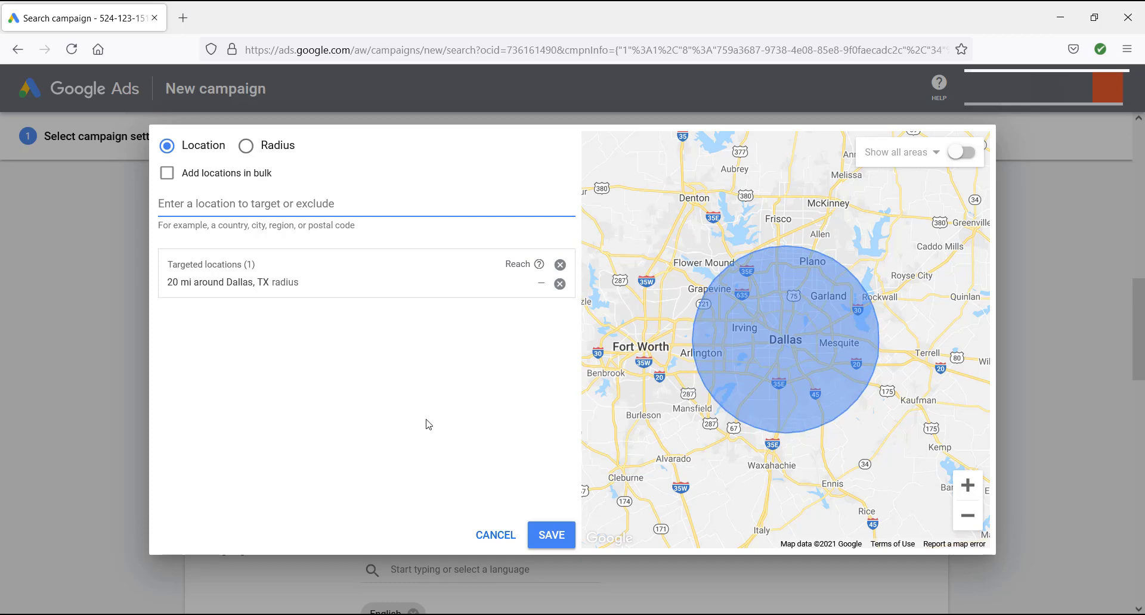
text(fort worth)
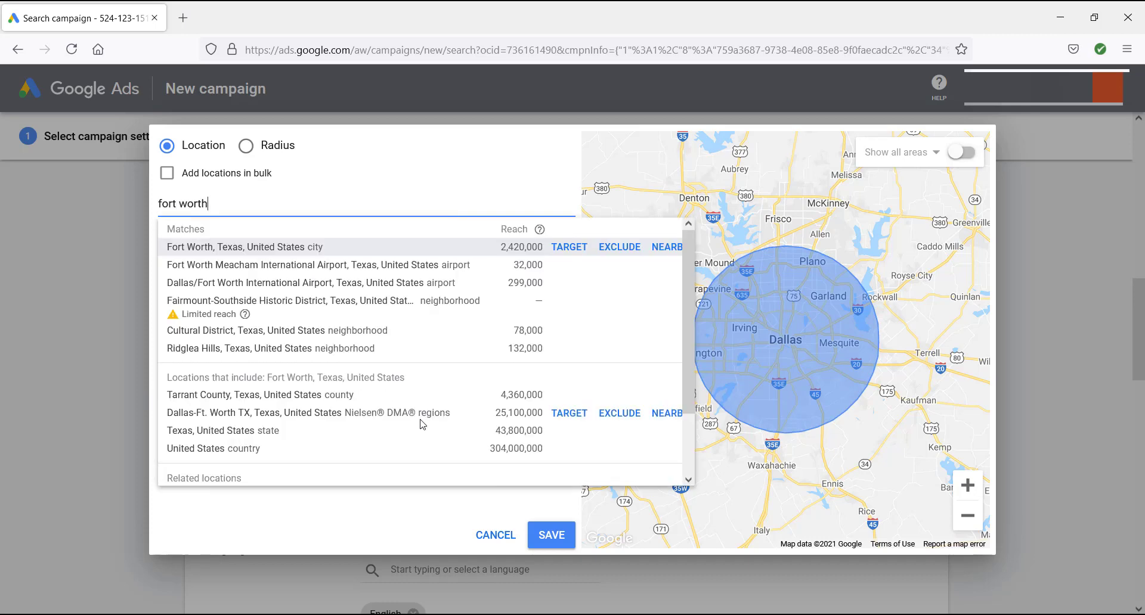
click(620, 250)
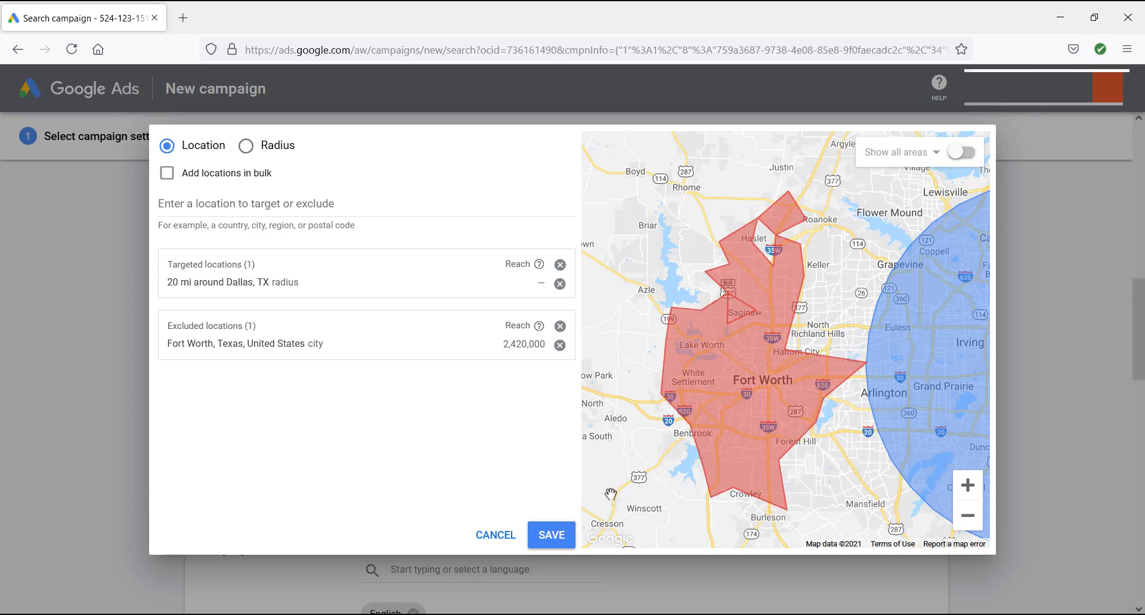
drag(845, 449, 728, 421)
click(968, 517)
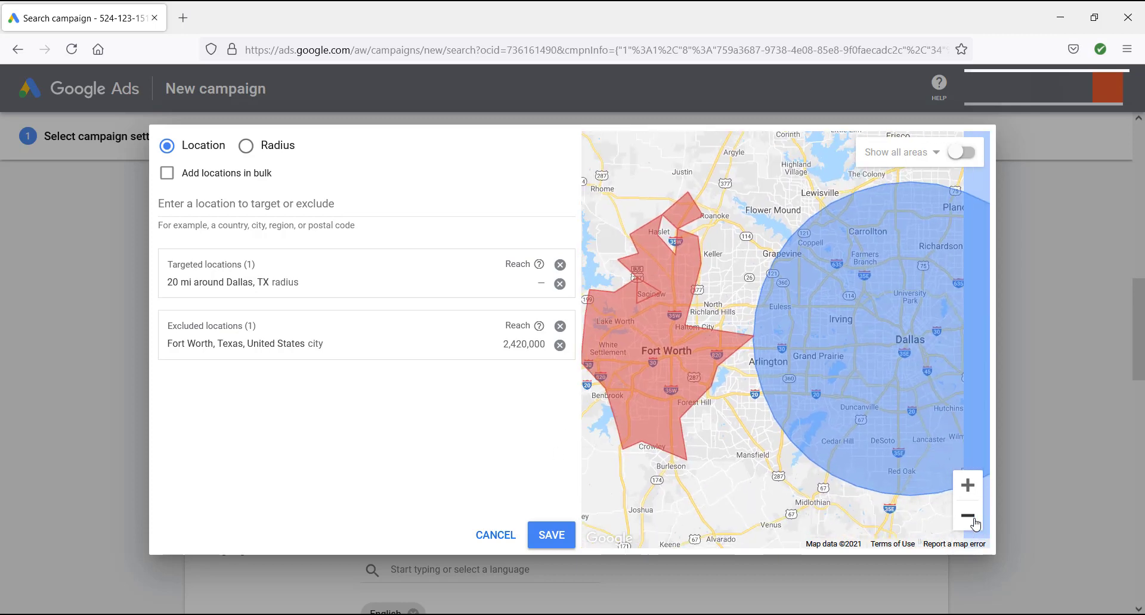
drag(840, 391, 849, 405)
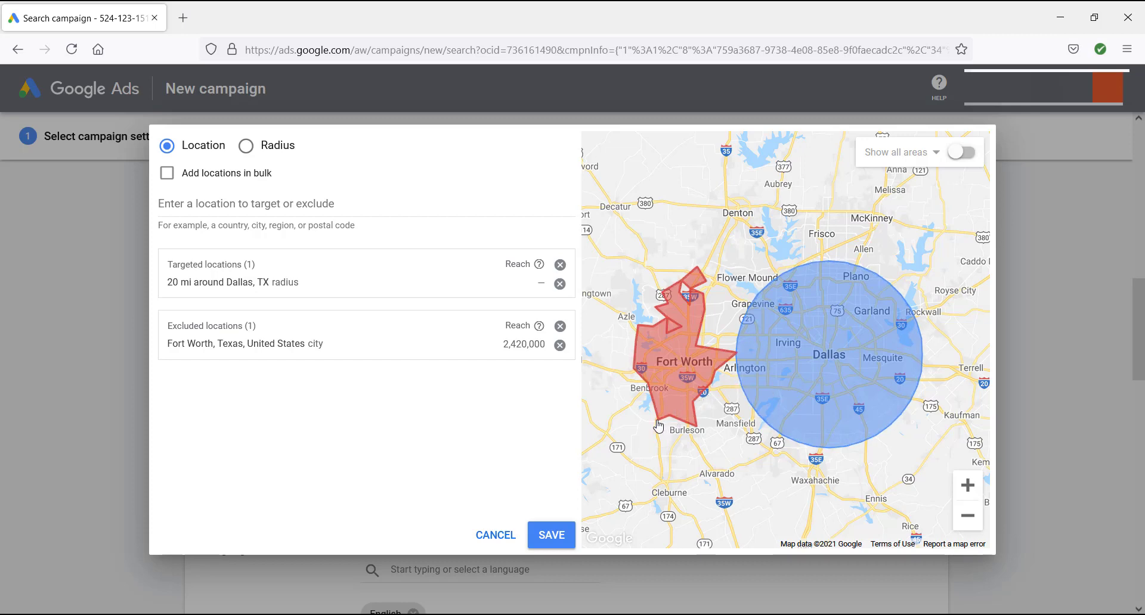
click(552, 535)
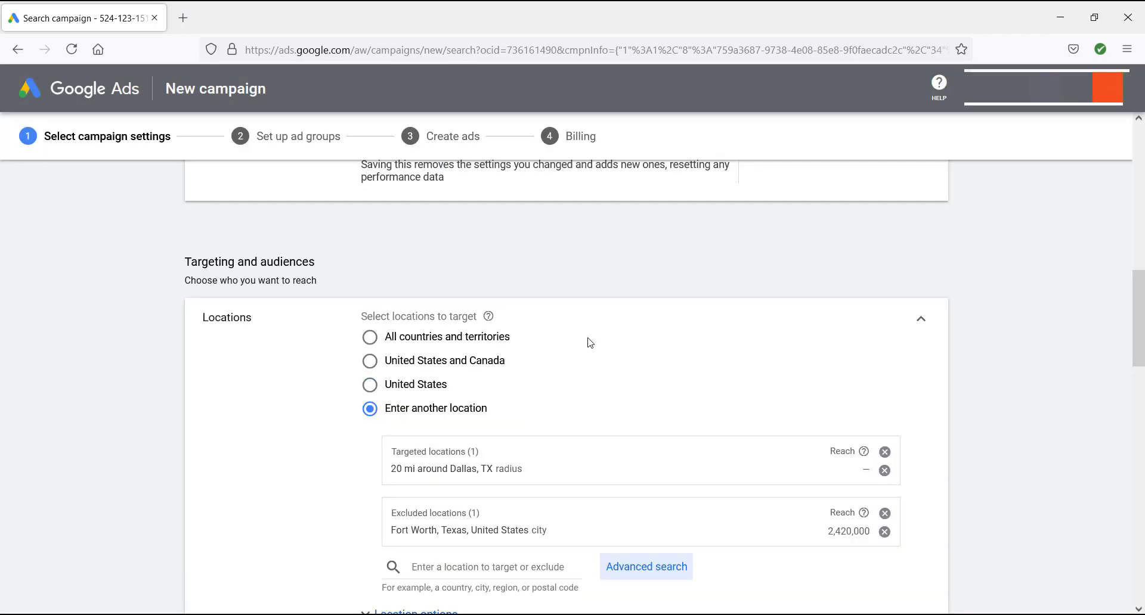
- Set the location options to target people by Presence only and to exclude people by Presence or interest
scroll(589, 343, down, 3)
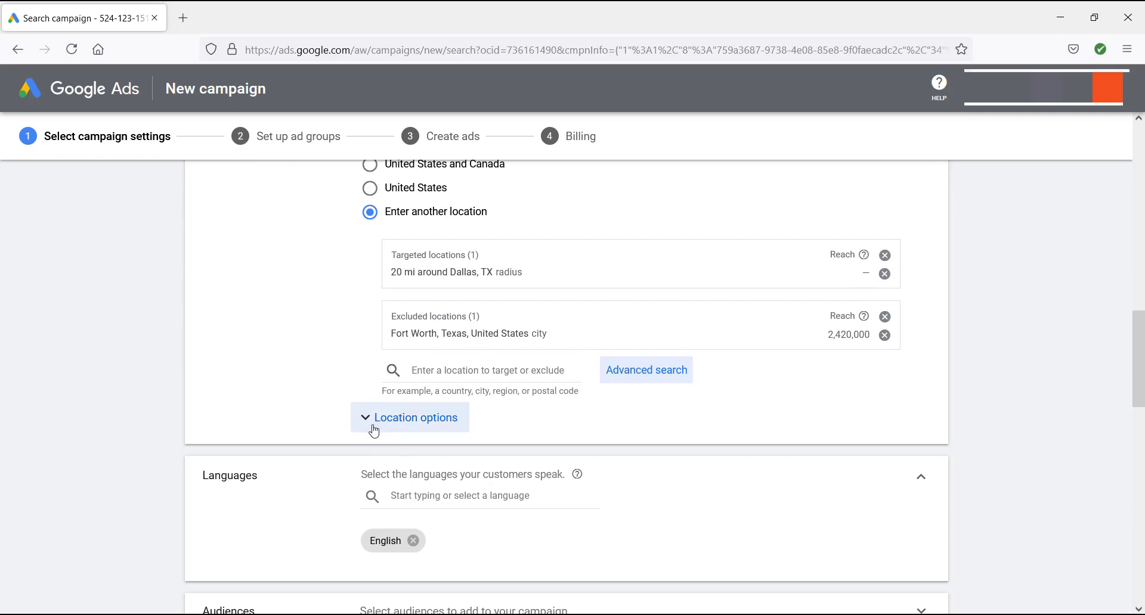
click(373, 427)
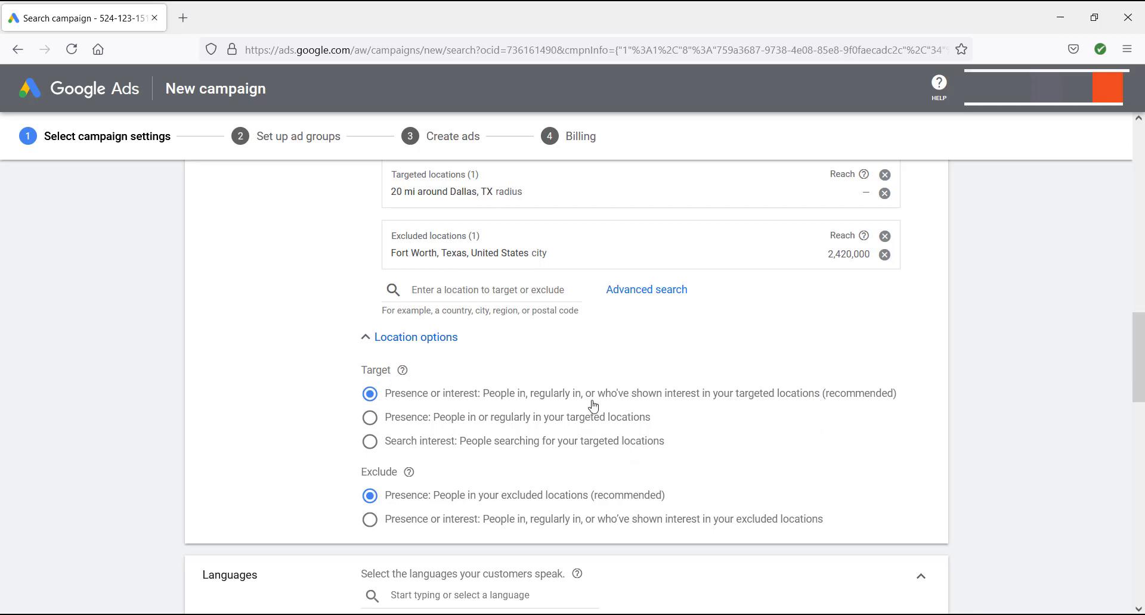
scroll(591, 358, up, 1)
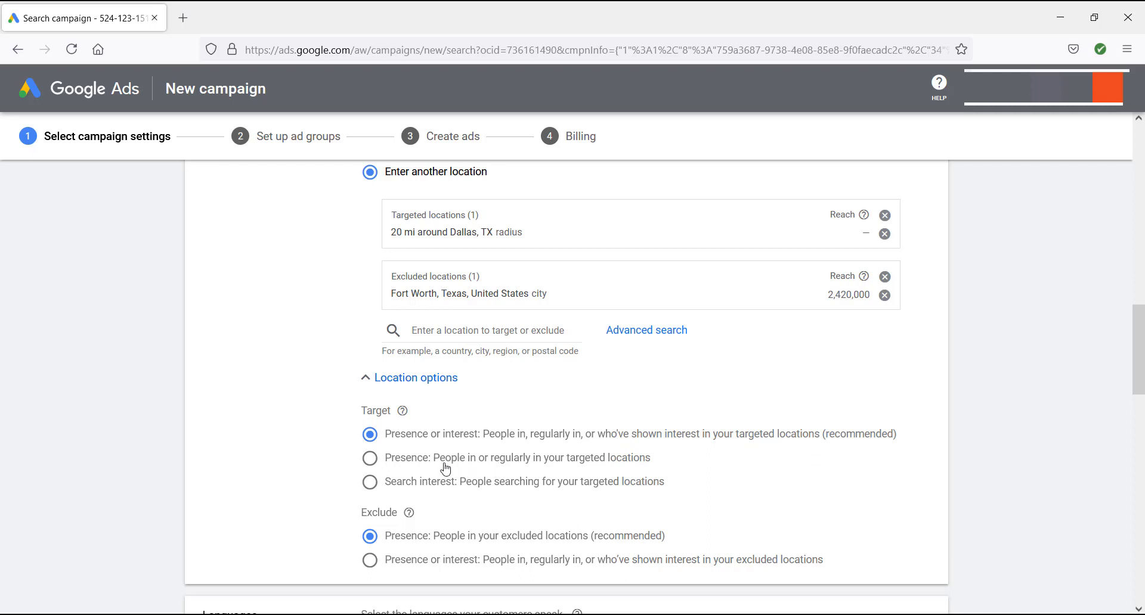
click(371, 458)
right_click(391, 567)
click(288, 534)
click(370, 564)
- Try average daily budgets of $50 and $75 for the campaign, and replace them with $1
scroll(273, 463, down, 1)
scroll(273, 461, down, 5)
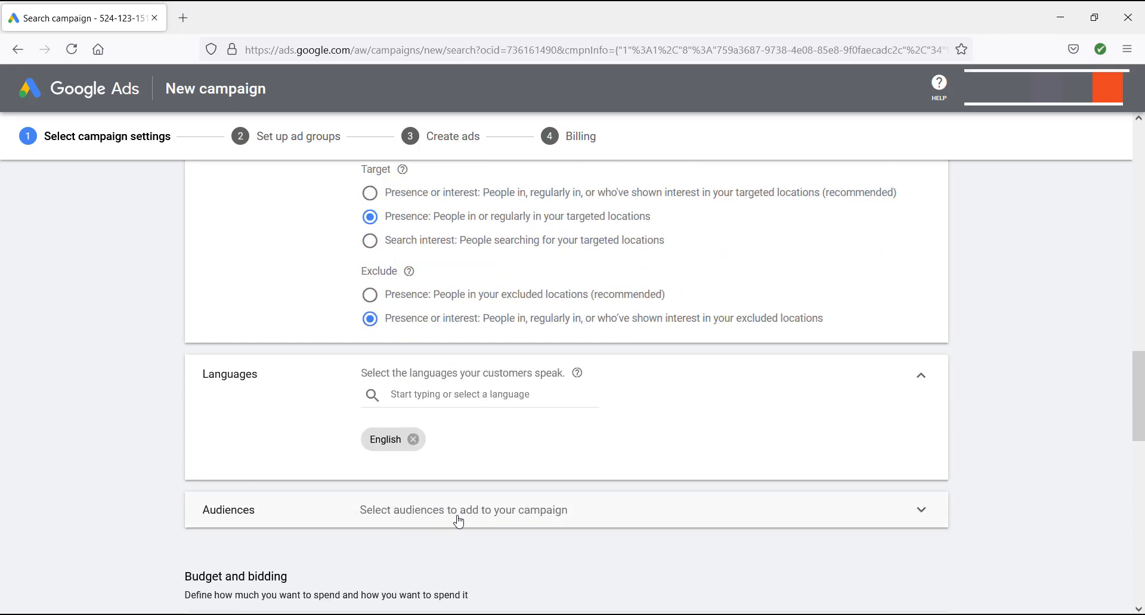
scroll(447, 518, down, 5)
scroll(271, 454, down, 3)
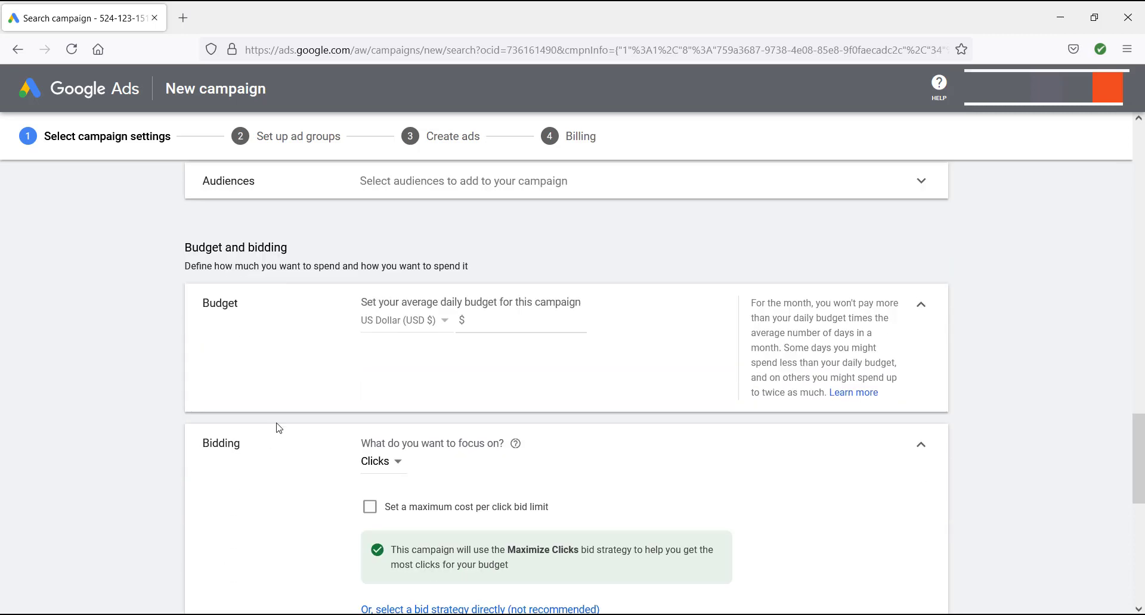
click(517, 341)
text(50)
click(505, 372)
triple_click(506, 319)
text(75)
key(BackSpace)
key(BackSpace)
text(1)
click(119, 344)
- Switch to selecting a bid strategy directly, review the available strategies and choose Maximize clicks
scroll(189, 360, down, 3)
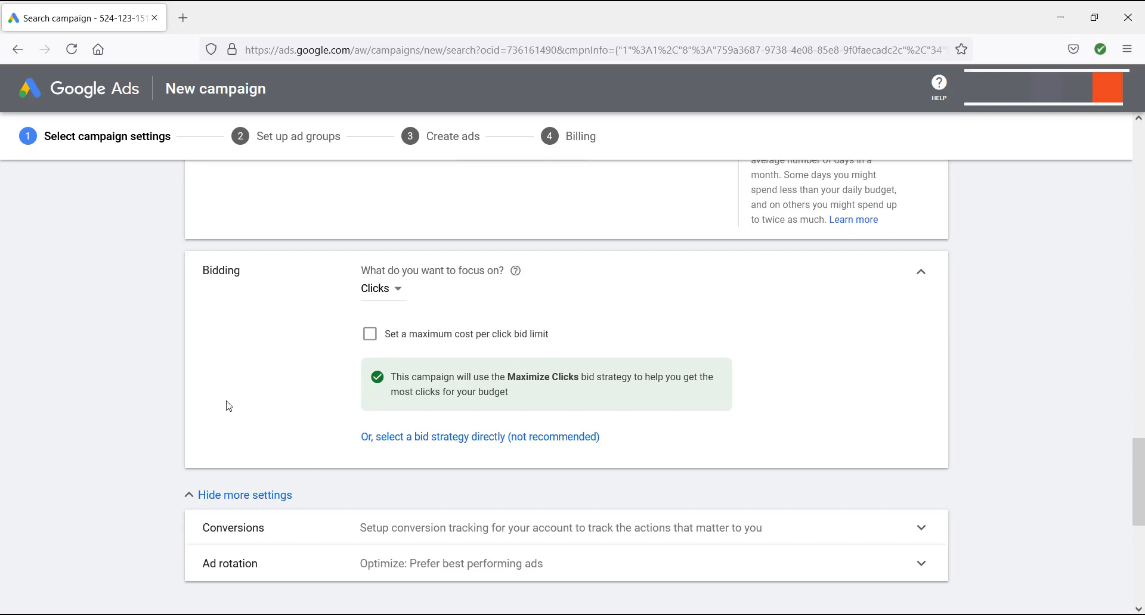
click(467, 442)
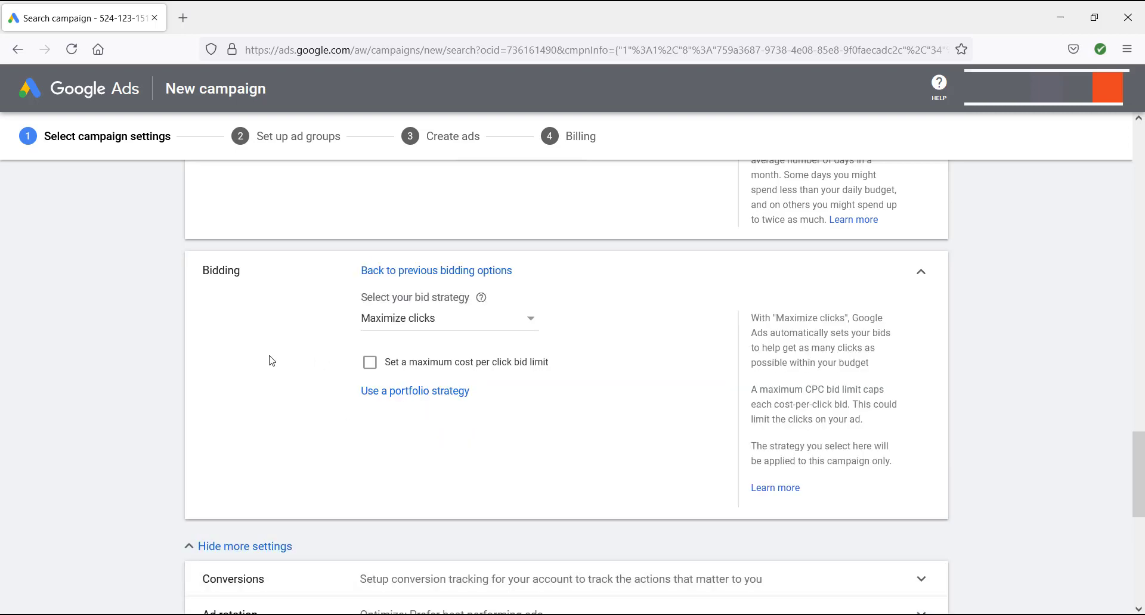
click(517, 327)
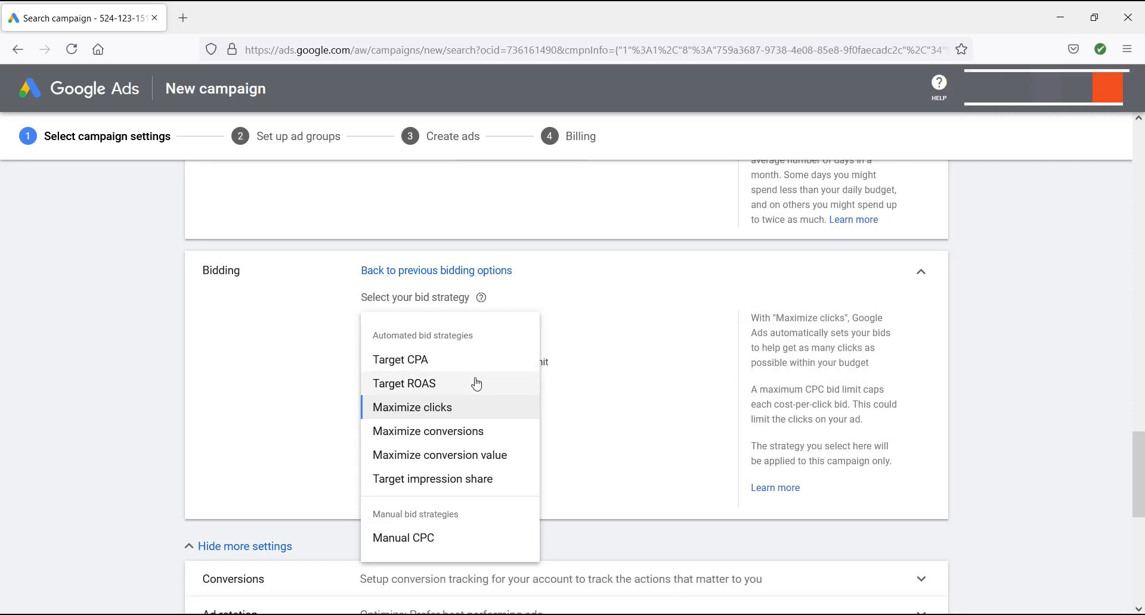
mouse_move(476, 384)
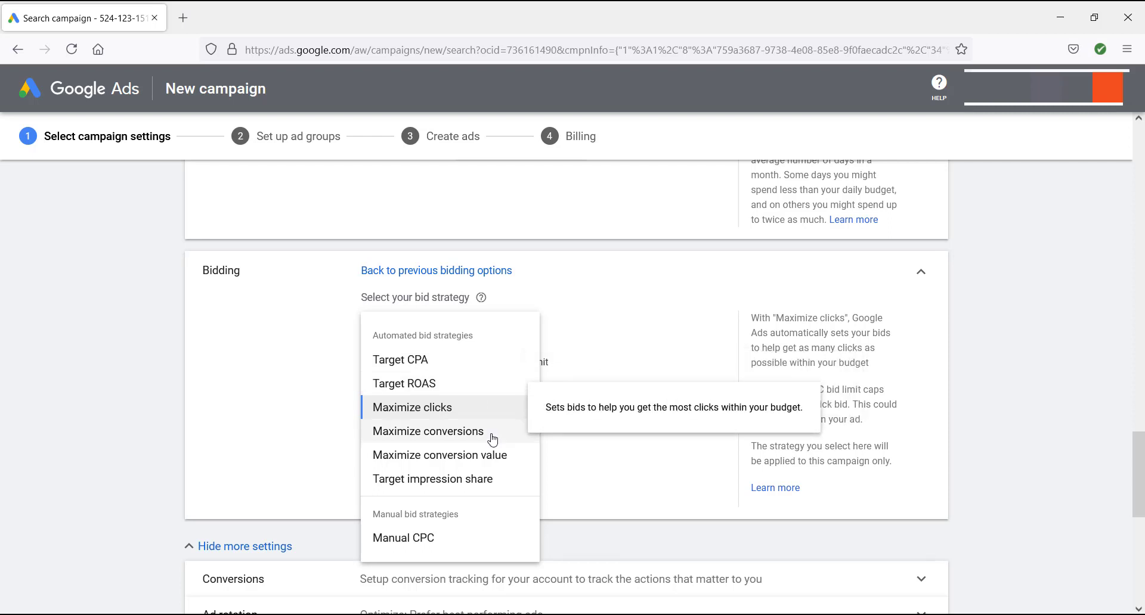
mouse_move(492, 440)
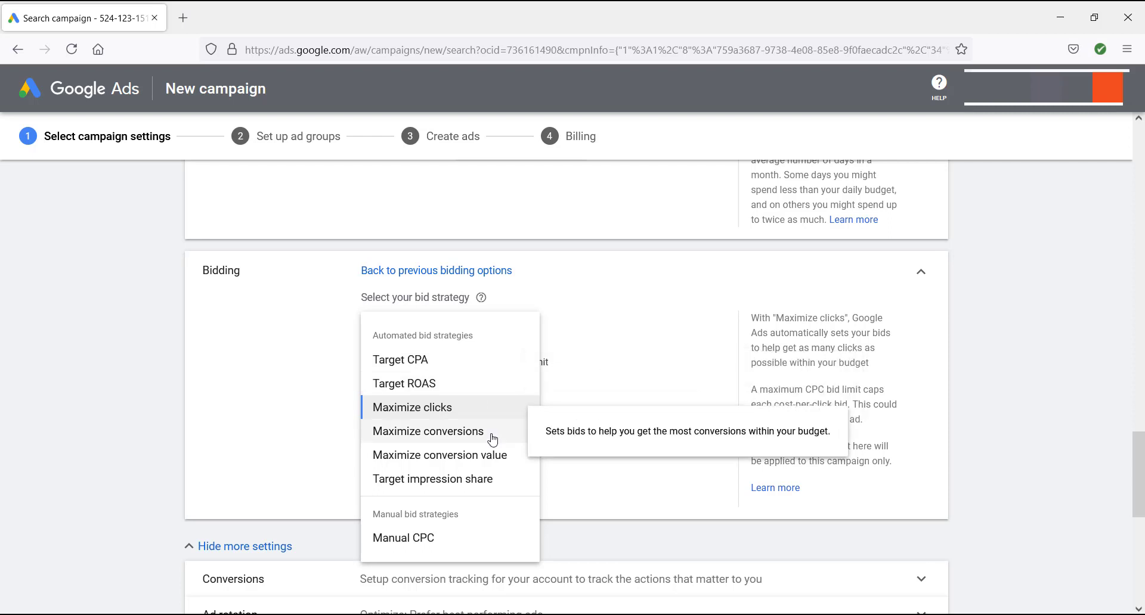
mouse_move(464, 540)
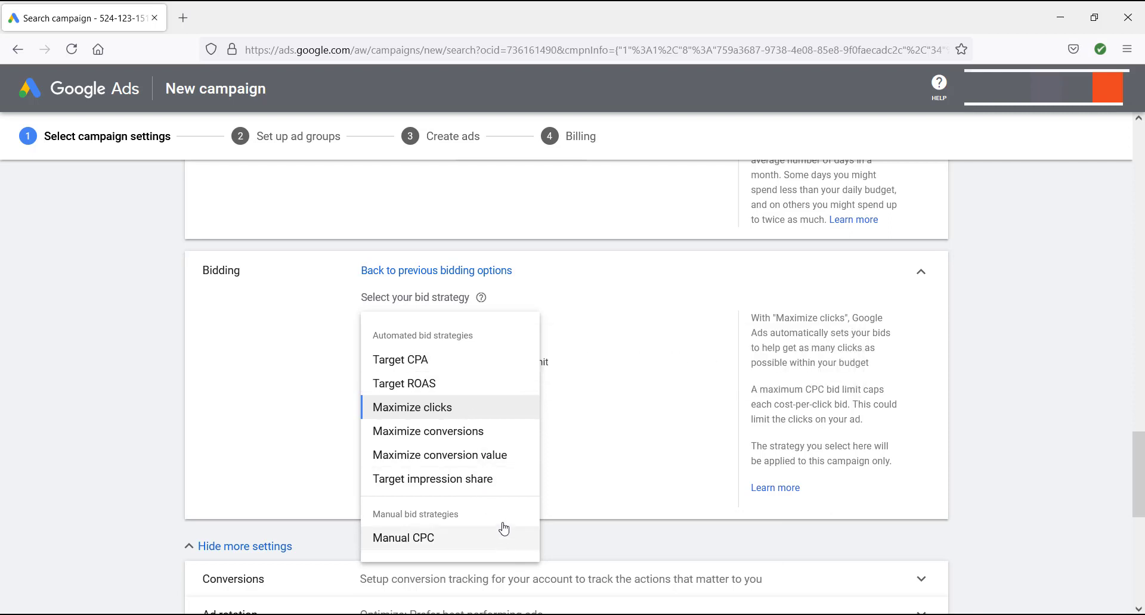
mouse_move(495, 413)
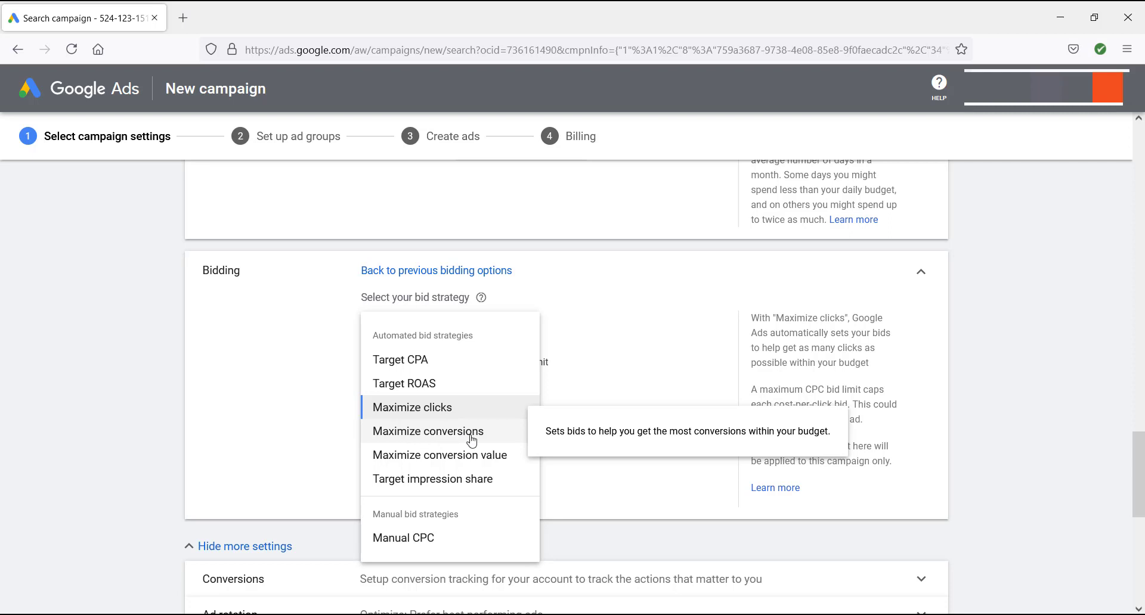
click(492, 410)
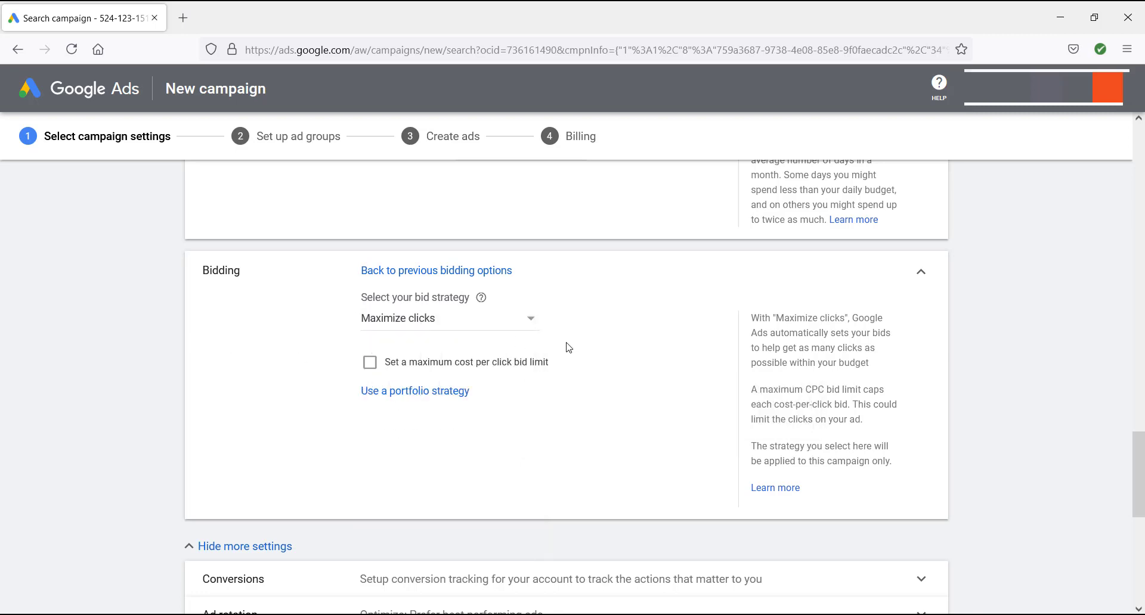
- Enable a maximum cost per click bid limit for the Maximize clicks strategy and set it to $9.57
scroll(219, 425, down, 1)
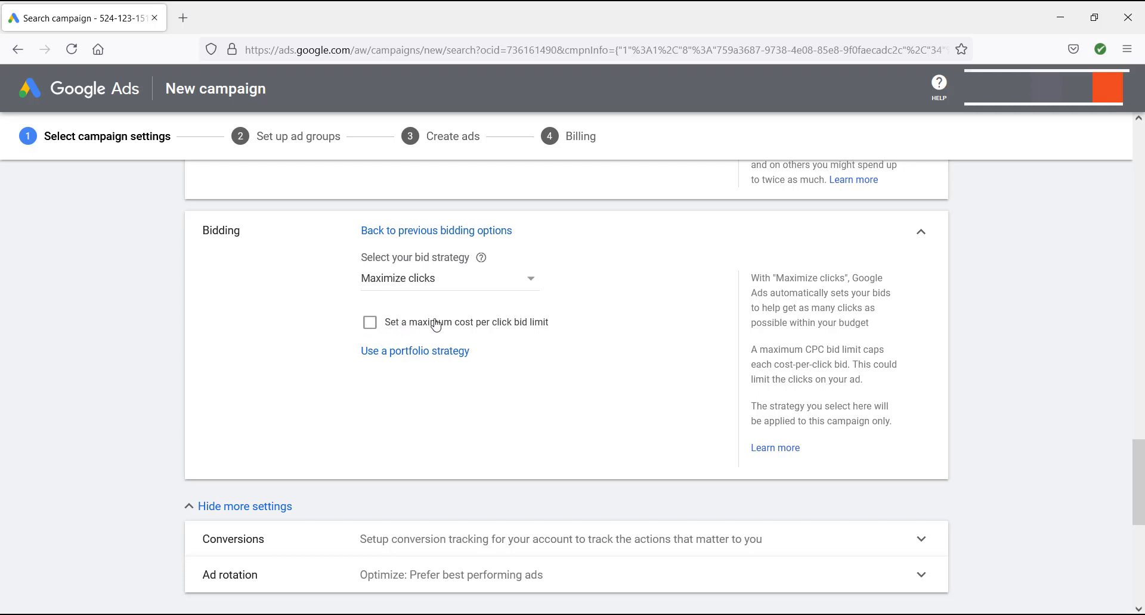
click(371, 323)
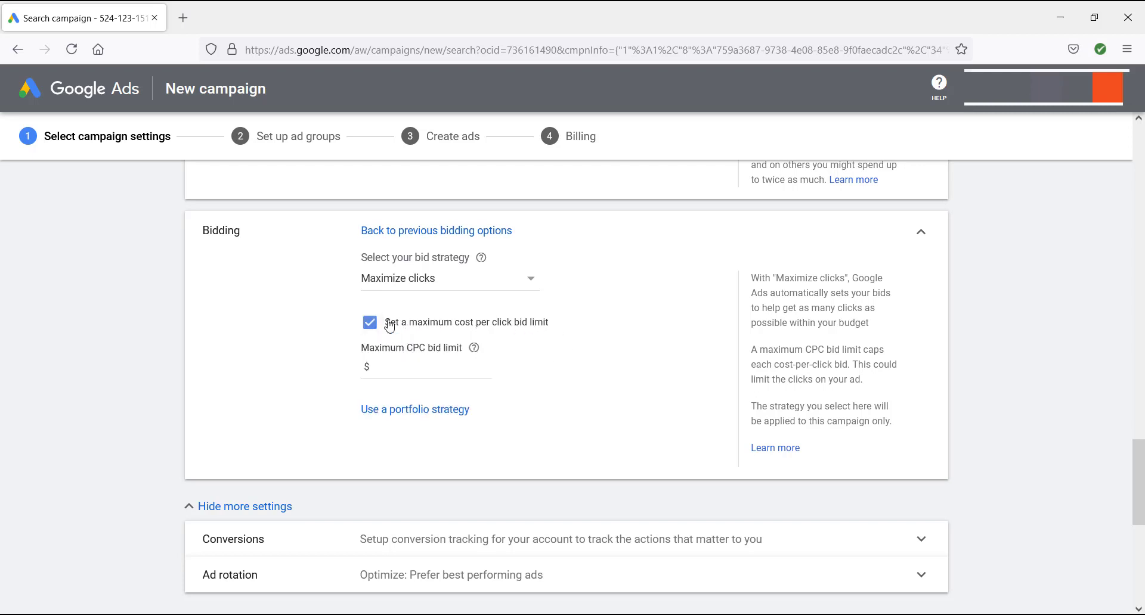
click(416, 368)
text(9.57)
click(134, 360)
- Check the additional settings and ad extensions without changing them, and save the campaign settings to continue
scroll(187, 374, down, 1)
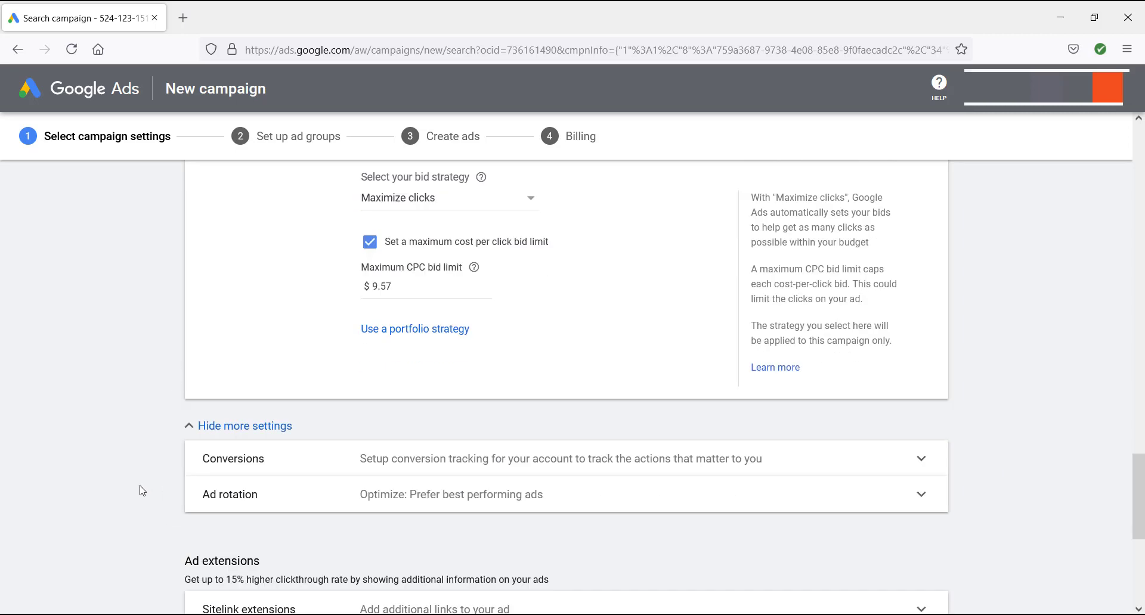
scroll(144, 491, down, 1)
click(249, 395)
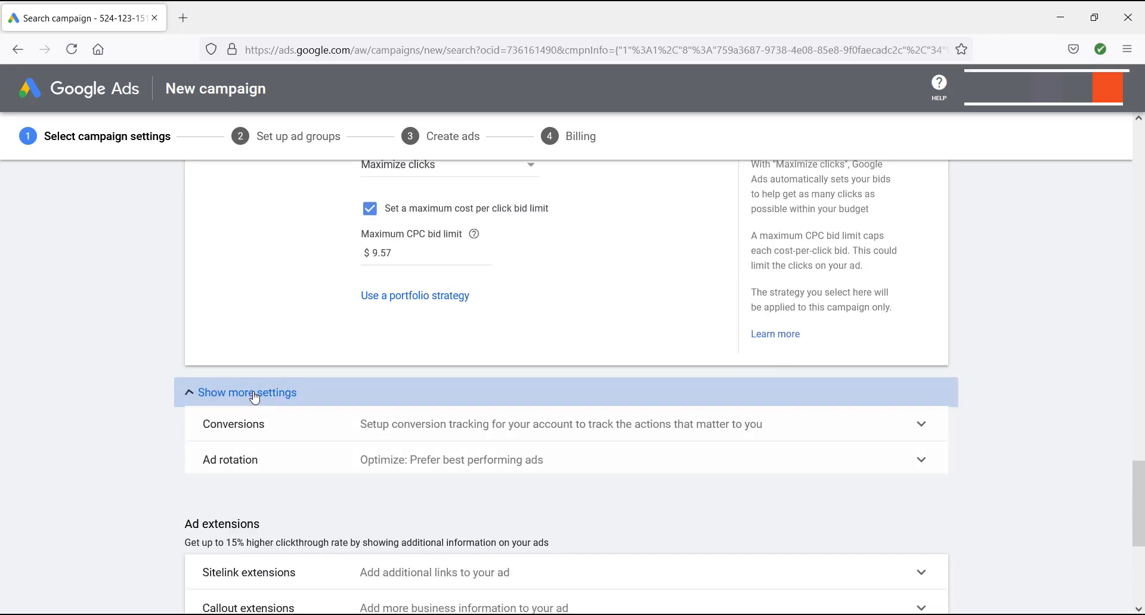
click(248, 386)
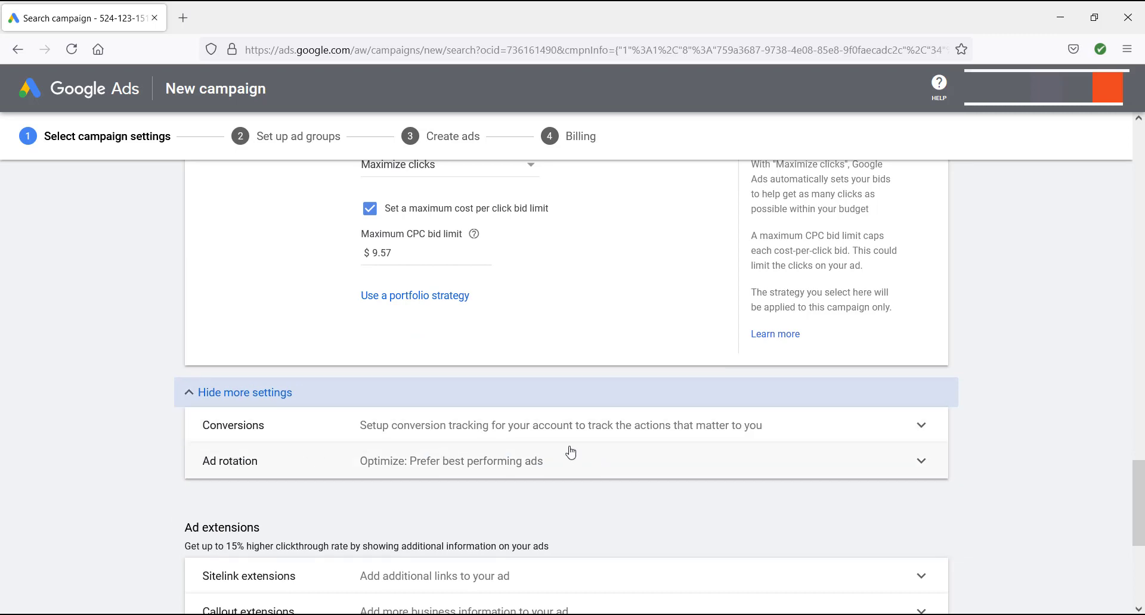
scroll(135, 429, down, 3)
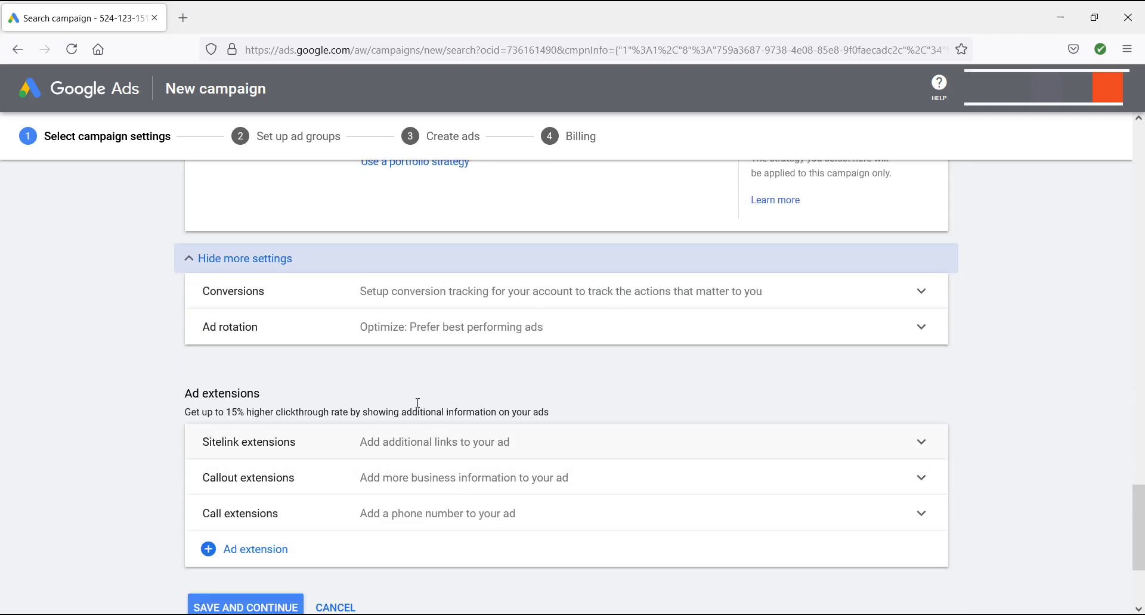
scroll(149, 416, down, 2)
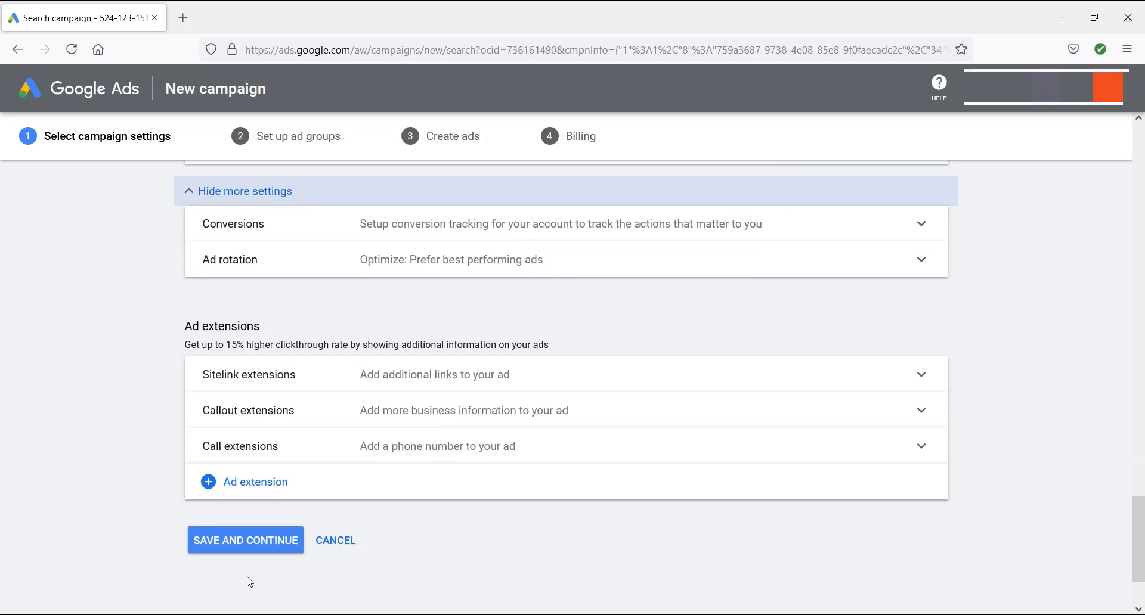
click(280, 543)
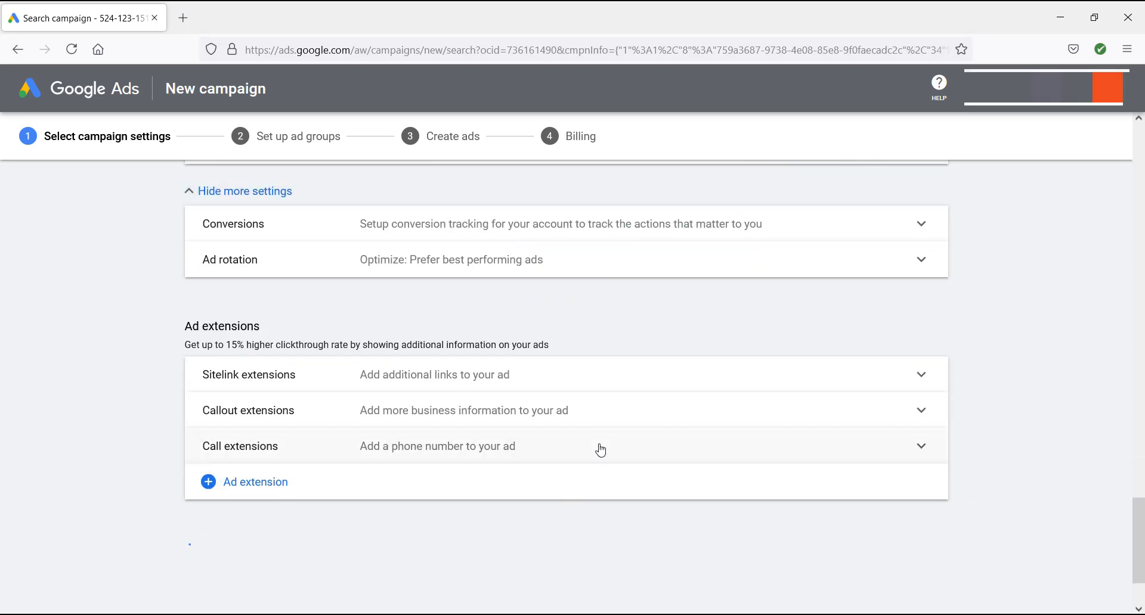
scroll(601, 450, down, 2)
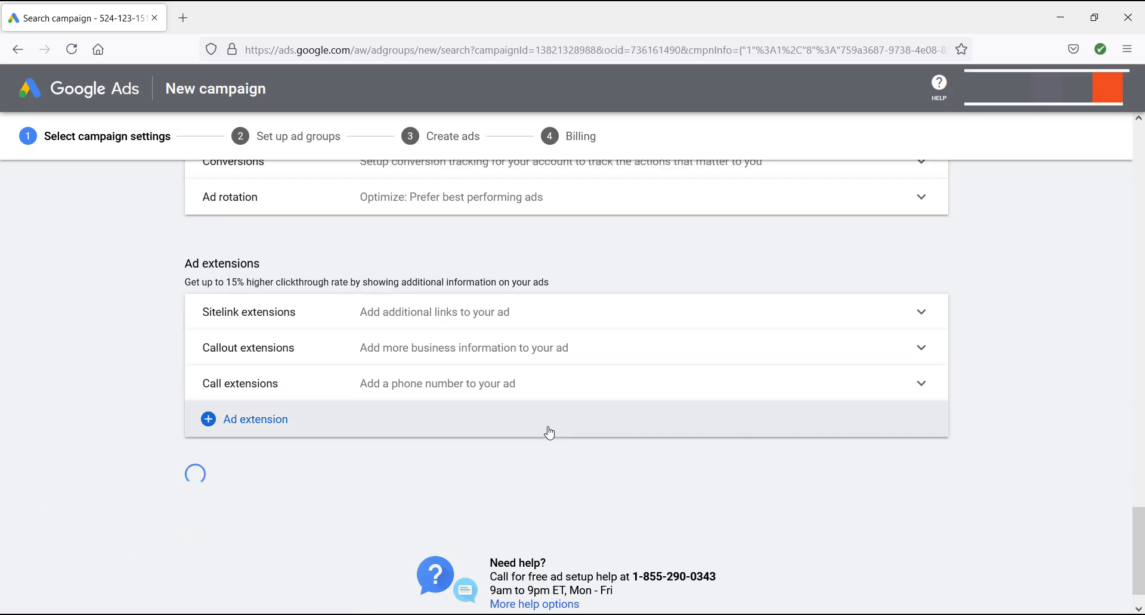
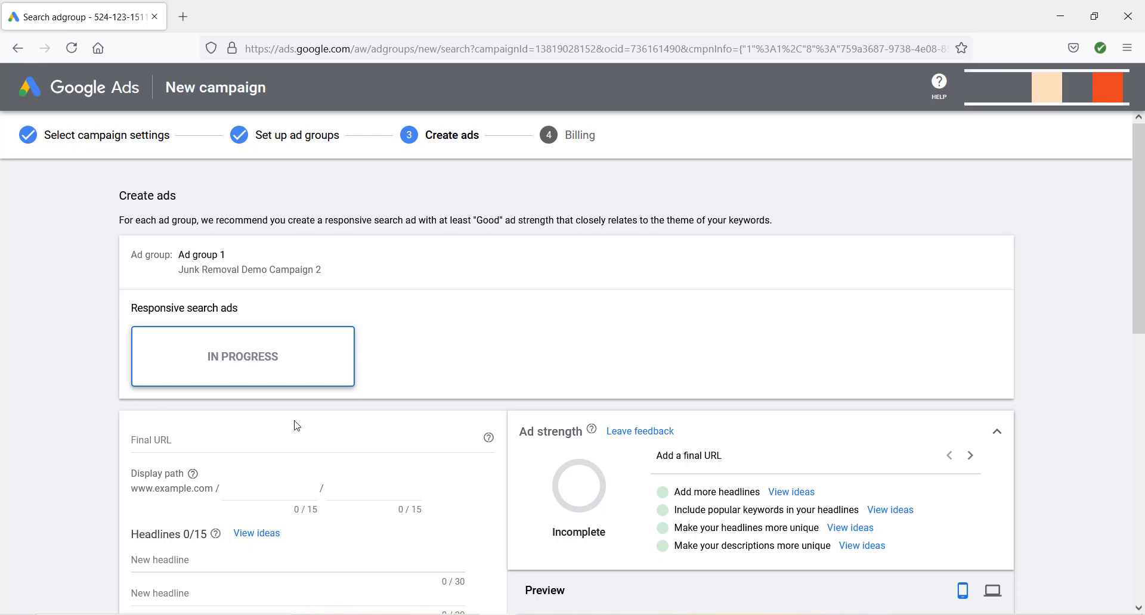
- Continue past the ad creation stage without filling in an ad, and review the required fields of the payment info form
scroll(88, 287, down, 7)
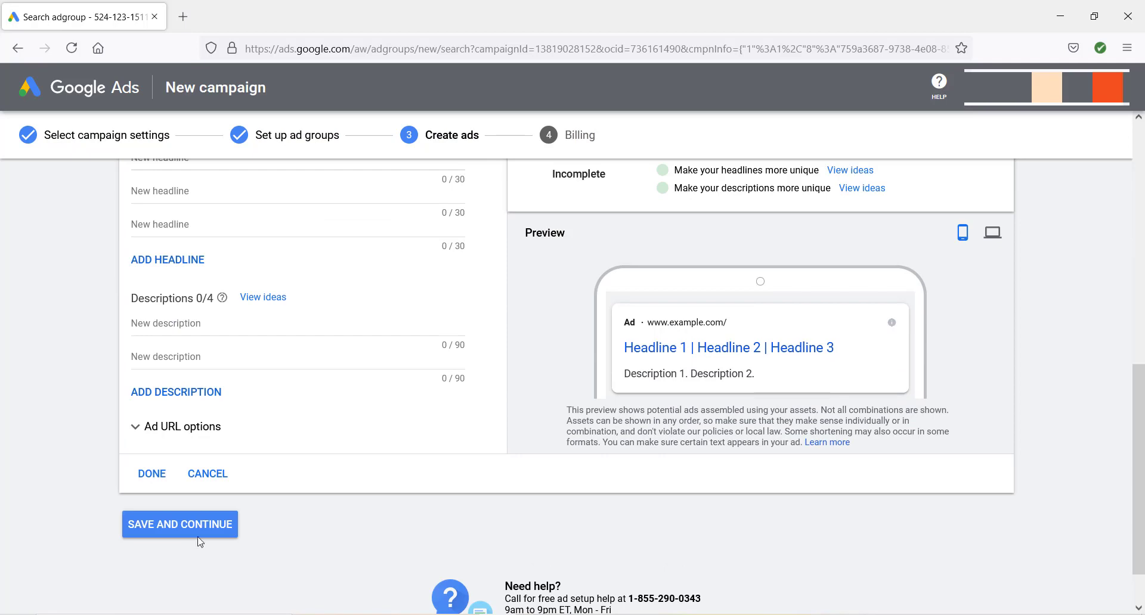
click(182, 528)
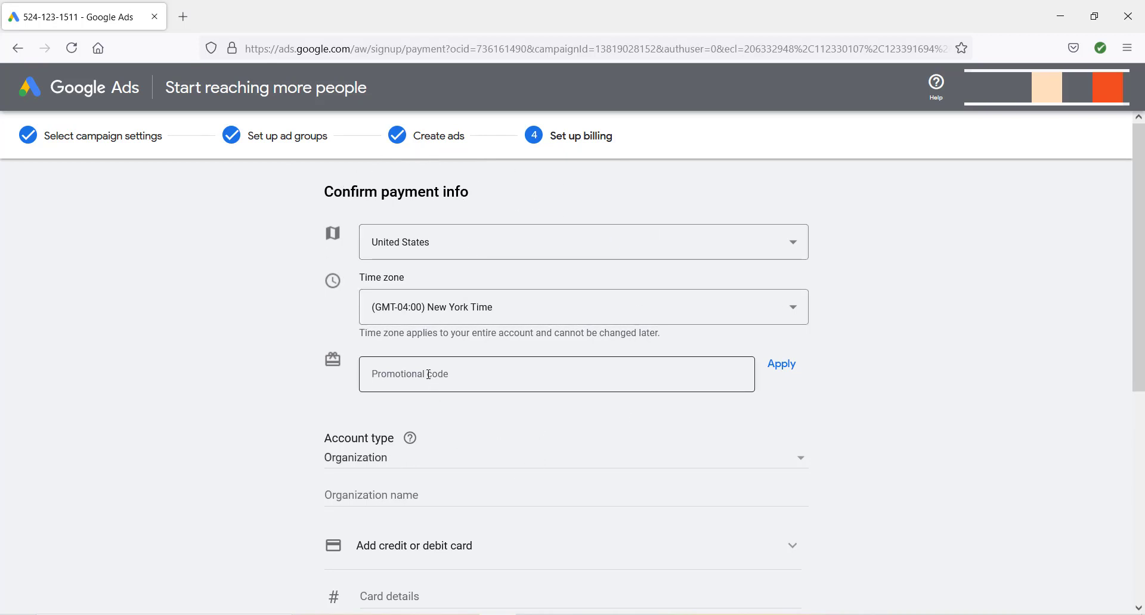
scroll(216, 383, down, 5)
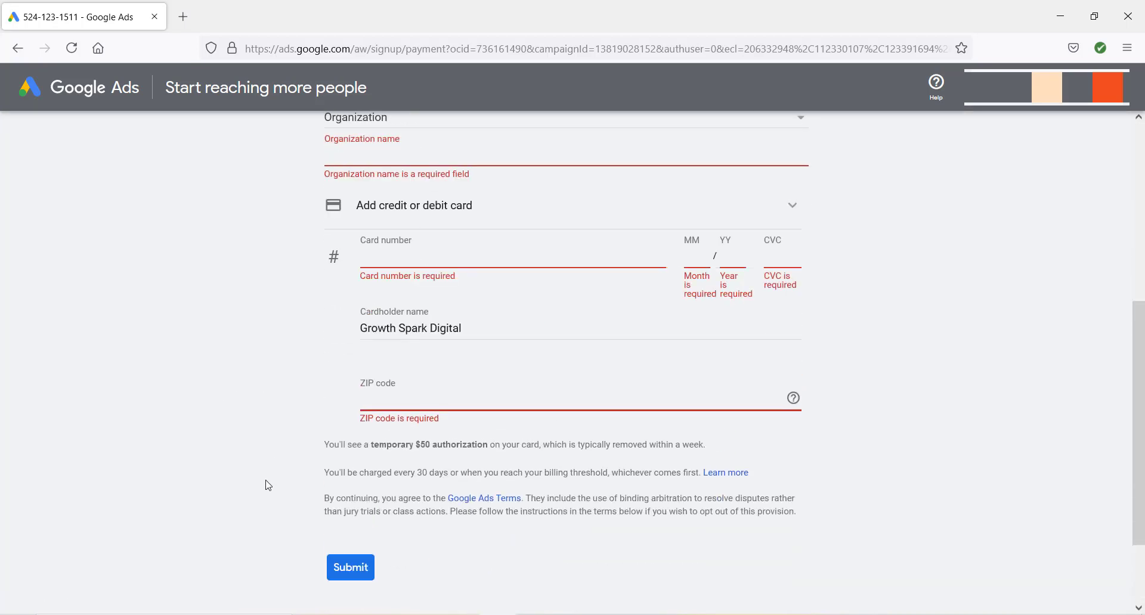
scroll(271, 491, up, 3)
scroll(271, 493, up, 3)
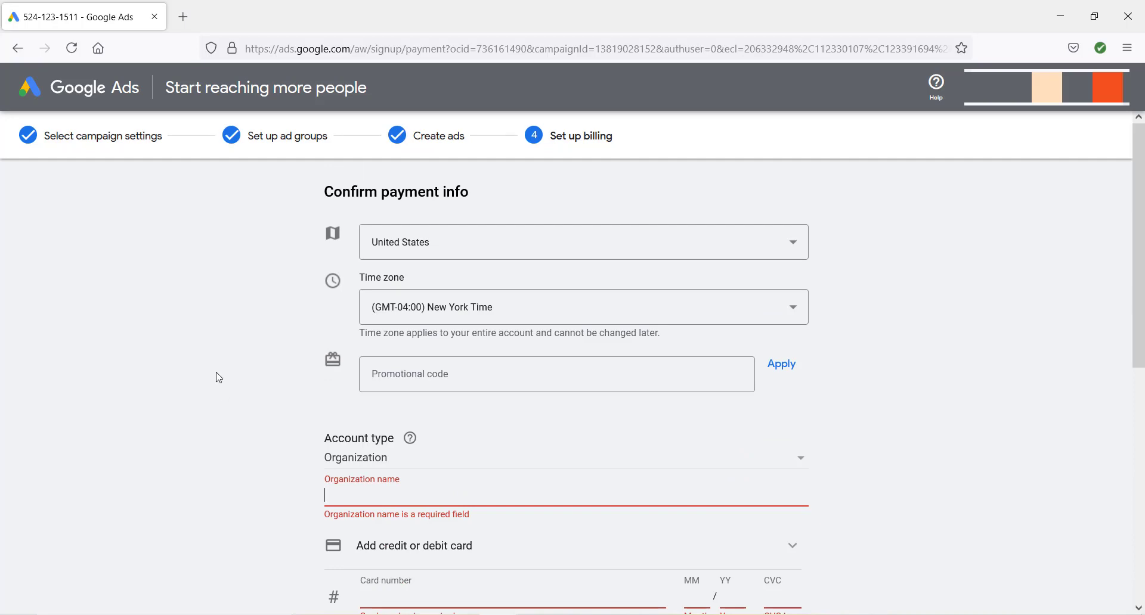
scroll(219, 378, down, 6)
scroll(224, 377, up, 5)
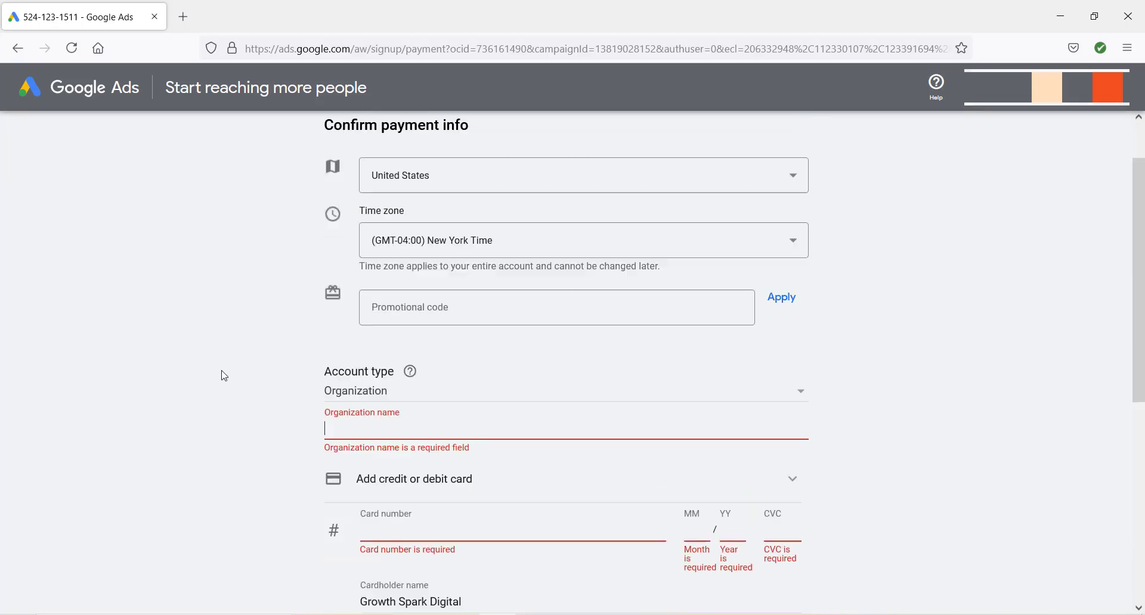
scroll(224, 376, up, 1)
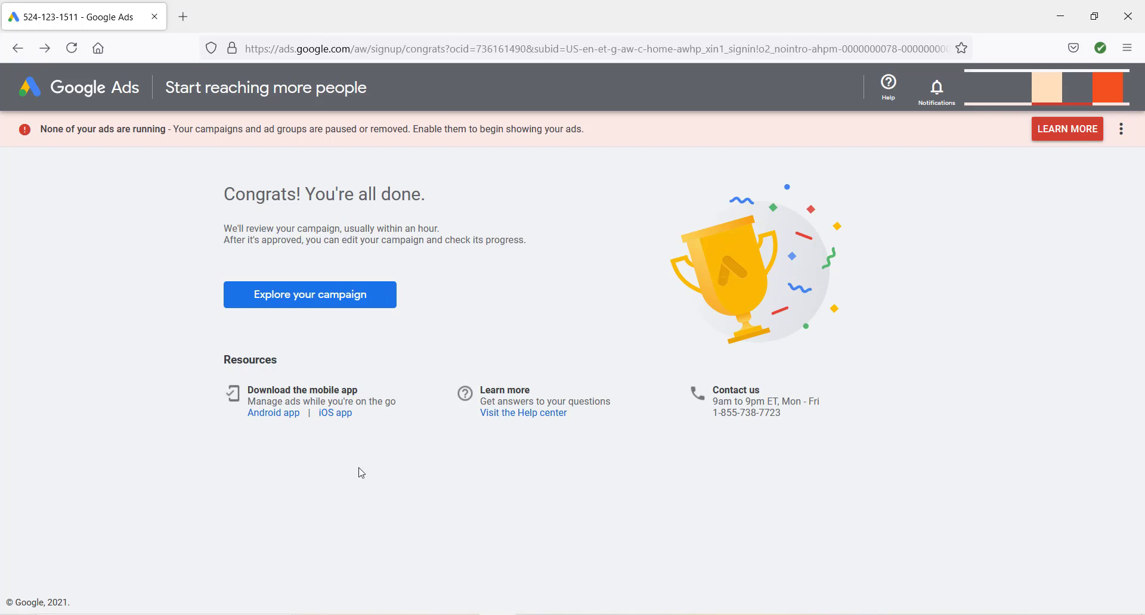
- Explore the campaign from the completion page, switch the overview to the alternate view and return to the detailed view
click(362, 308)
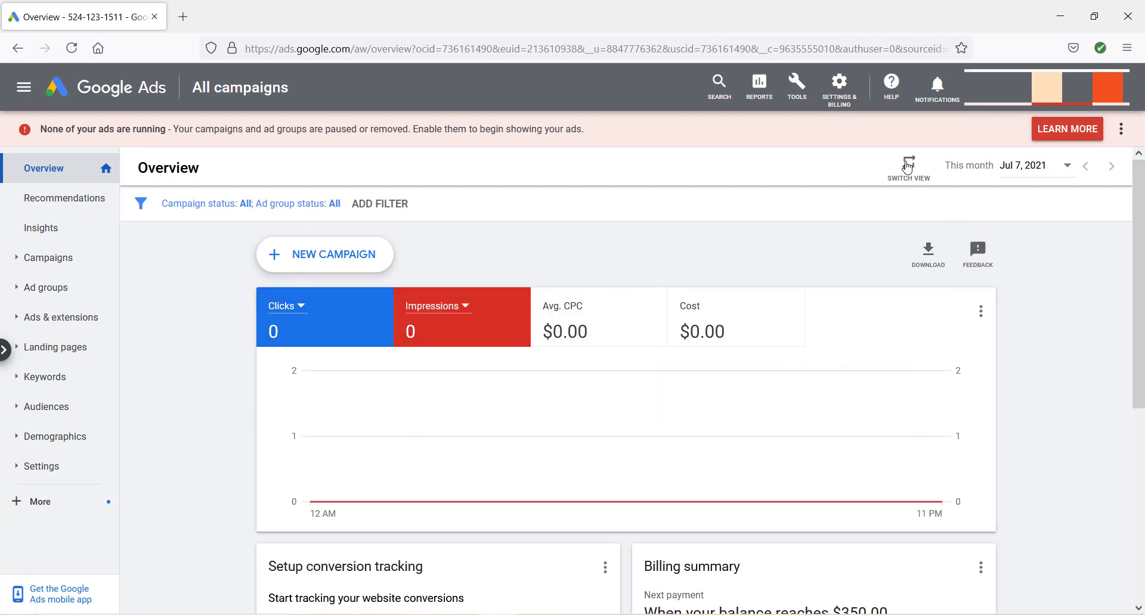
click(904, 167)
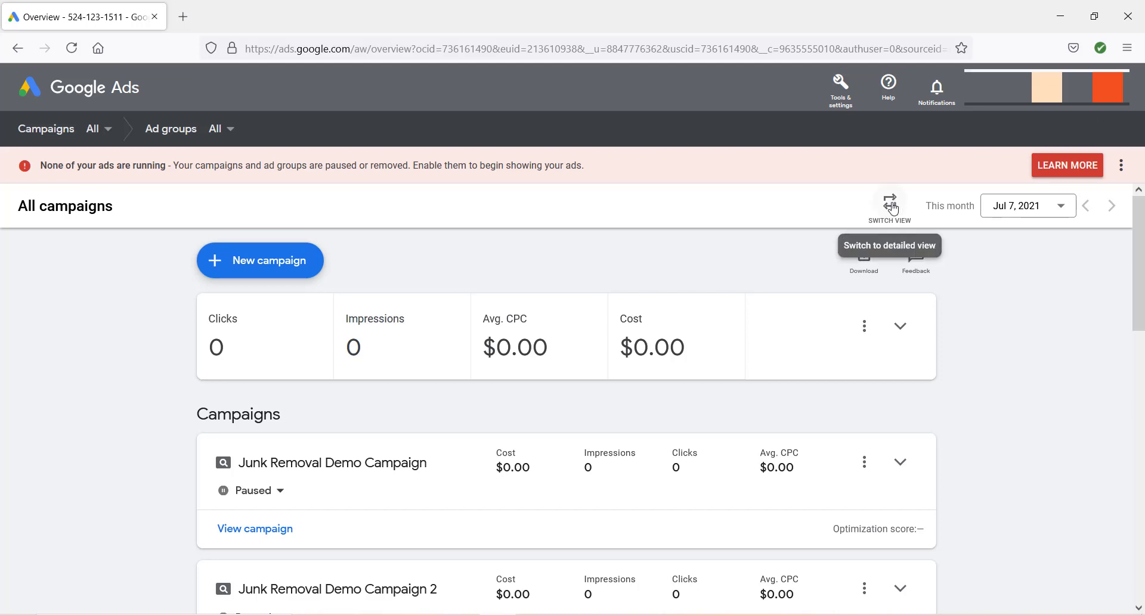
click(874, 213)
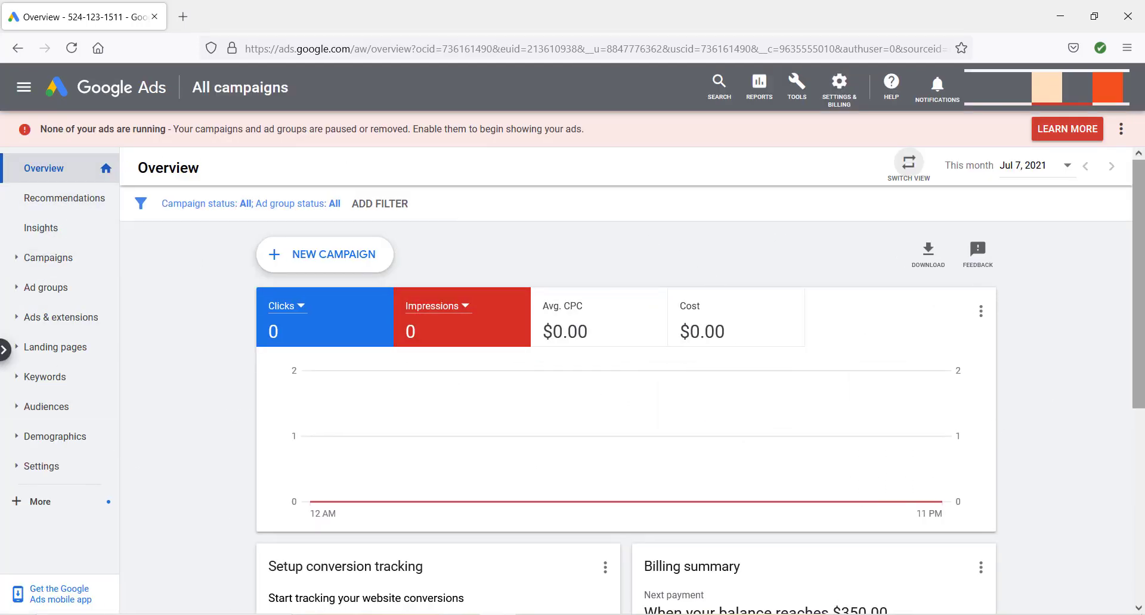
- Hide the alert about no ads running, open the Campaigns page and reload it to look over the campaign list
click(1121, 129)
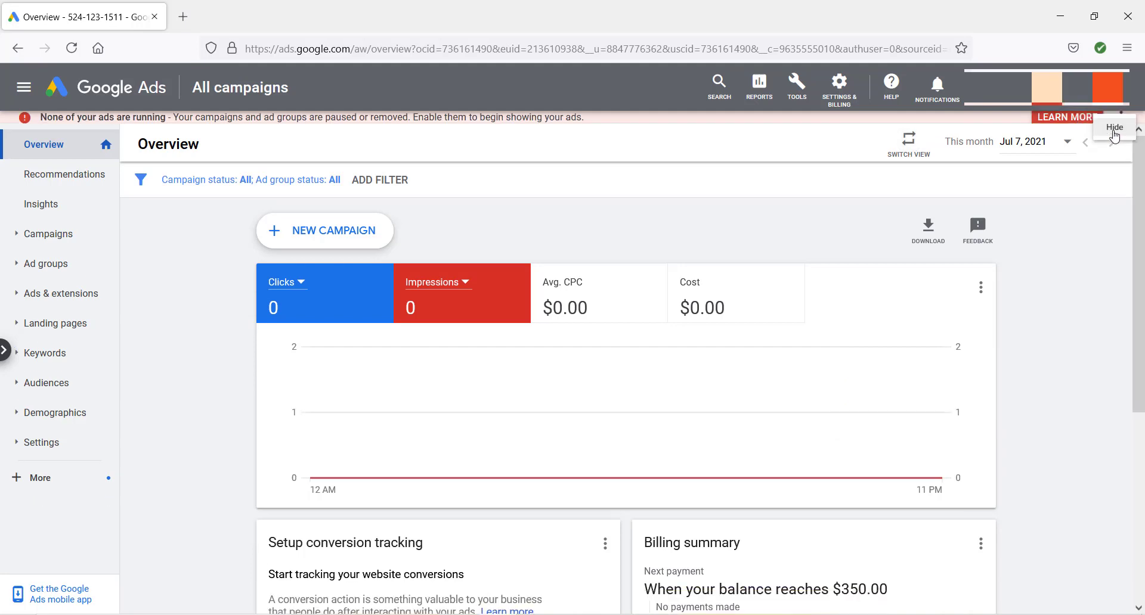
click(89, 224)
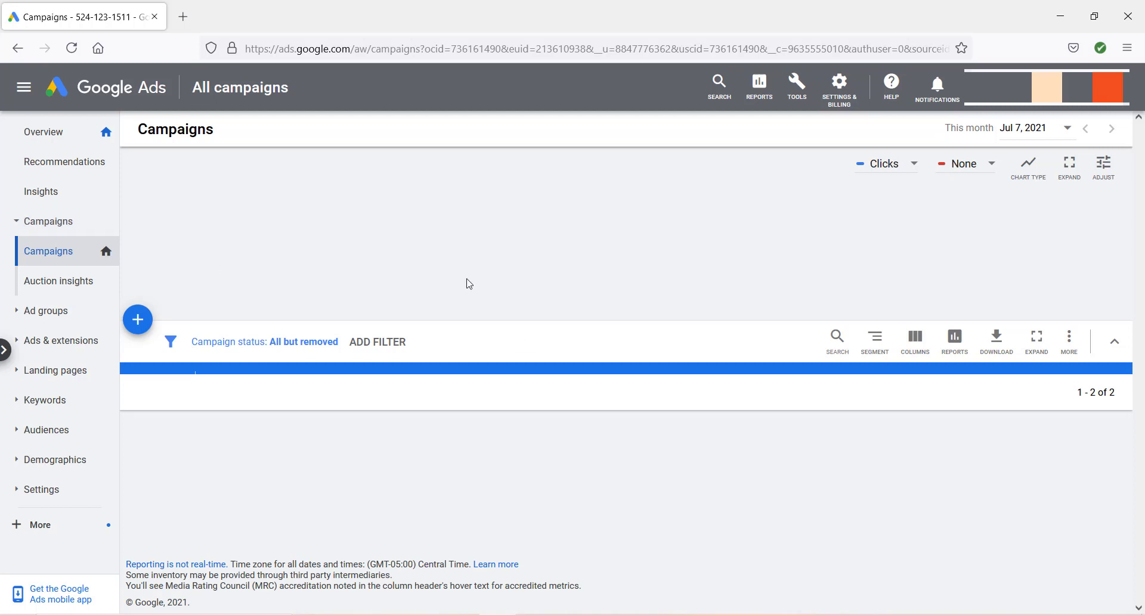
click(72, 47)
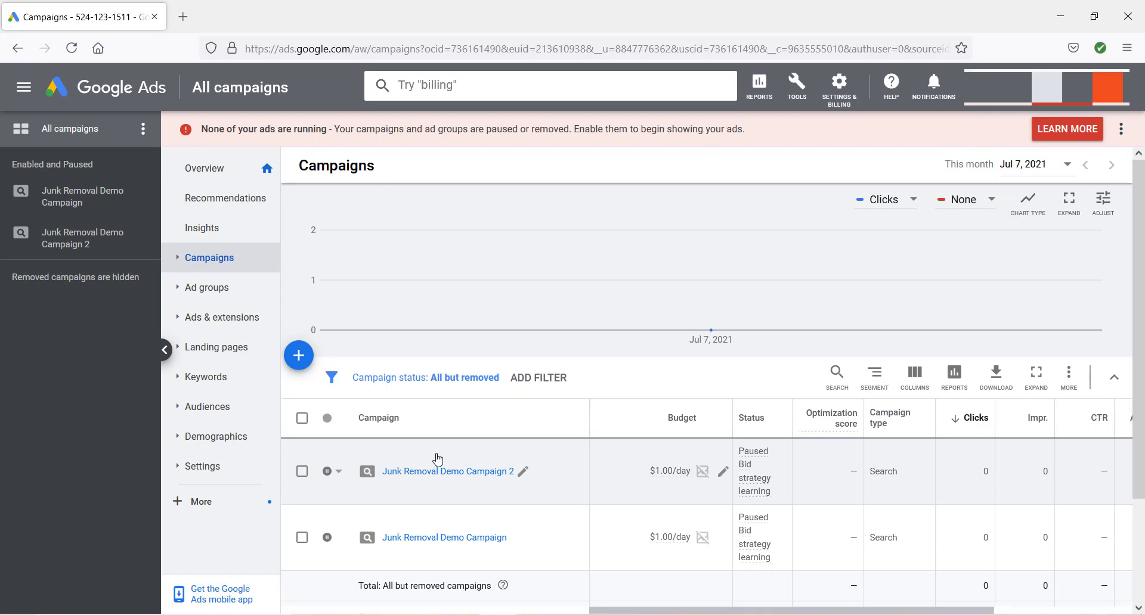
scroll(302, 312, down, 1)
click(217, 259)
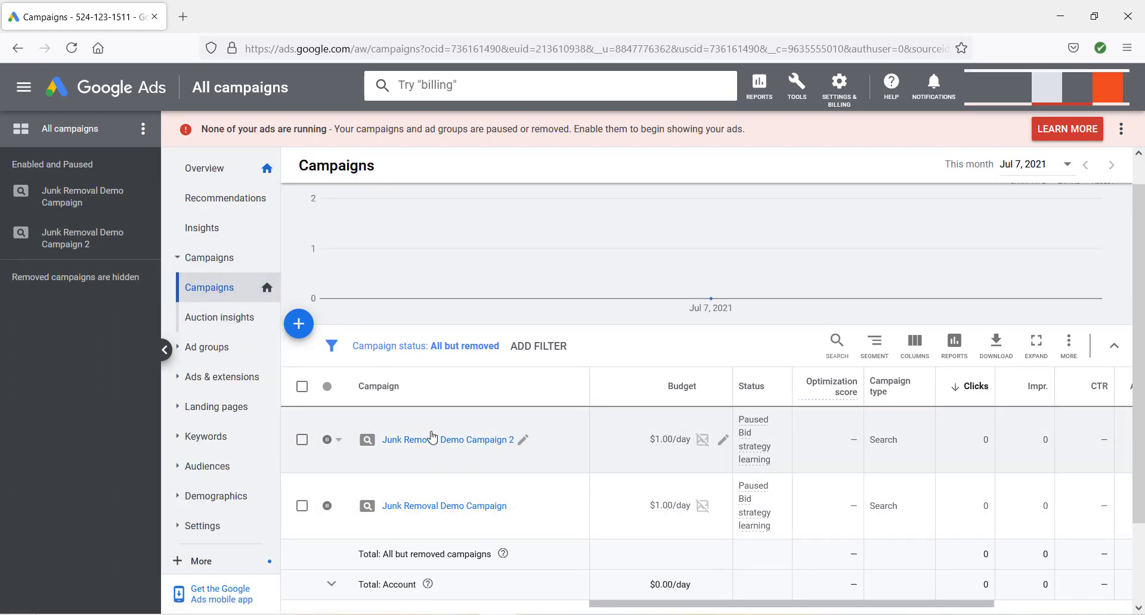
scroll(430, 438, down, 1)
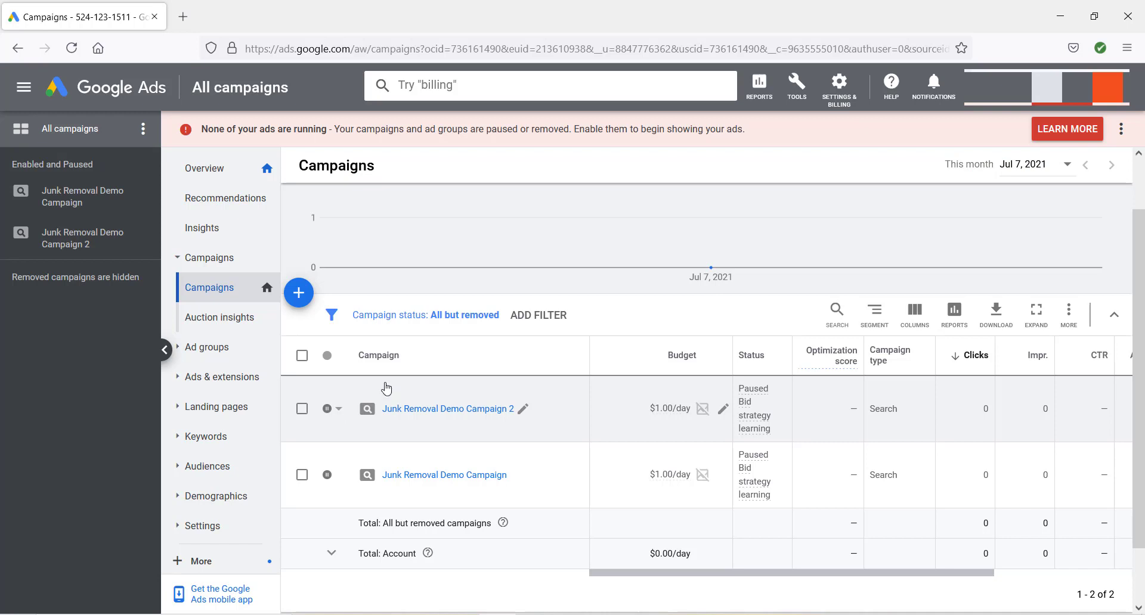
- Hide the "None of your ads are running" alert on the reloaded Campaigns page and clear the page's text selection
click(1121, 129)
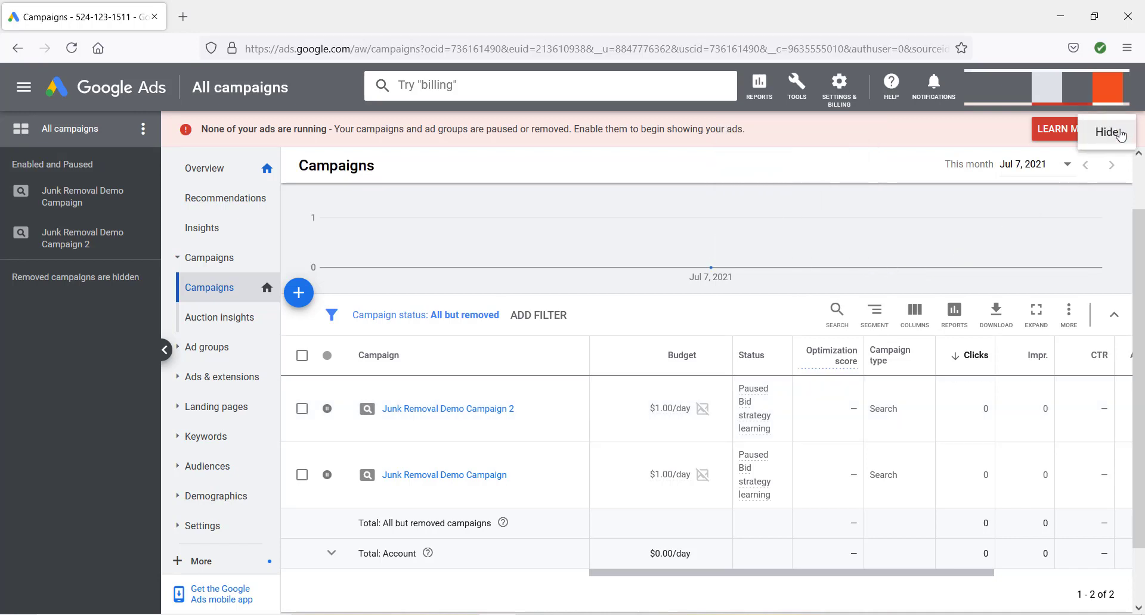
click(1121, 133)
key(ctrl+a)
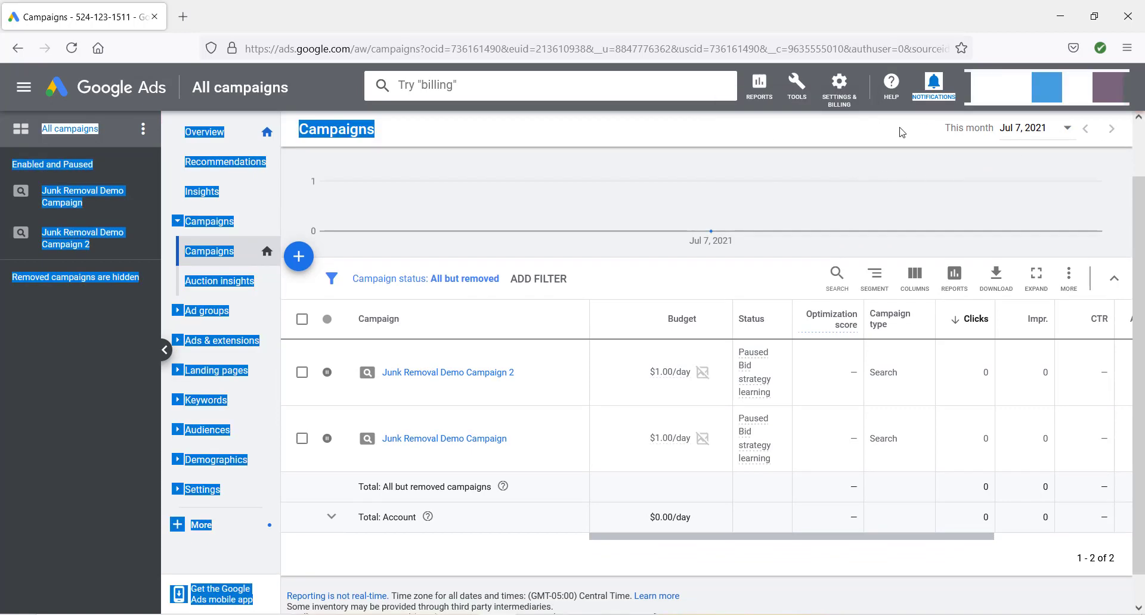
click(859, 131)
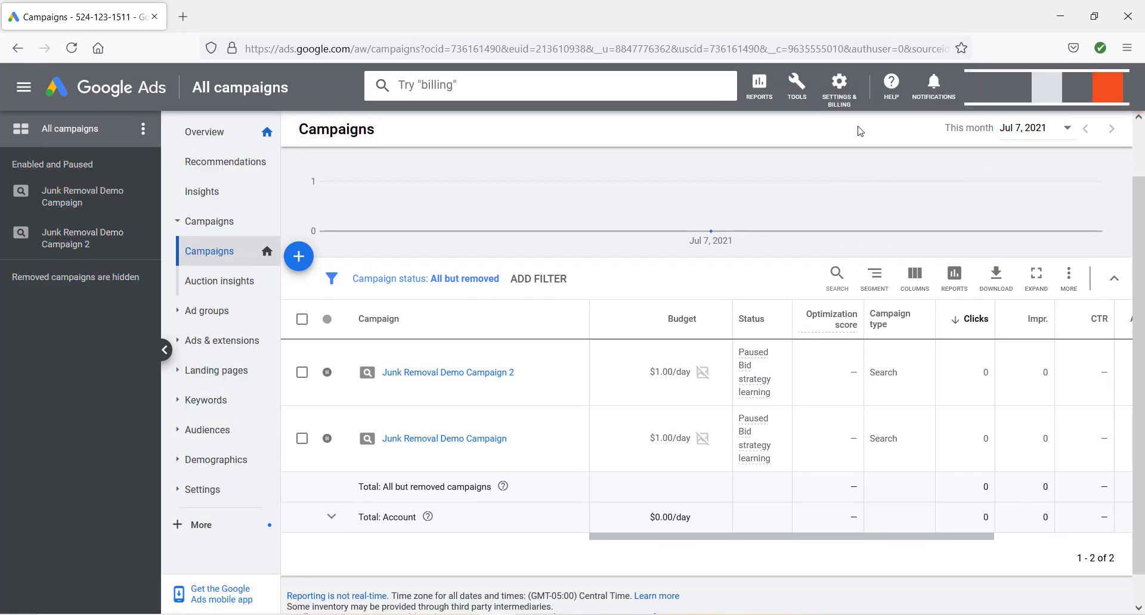
- Open the Keyword Planner and start discovering new keywords from a list of keywords
click(798, 89)
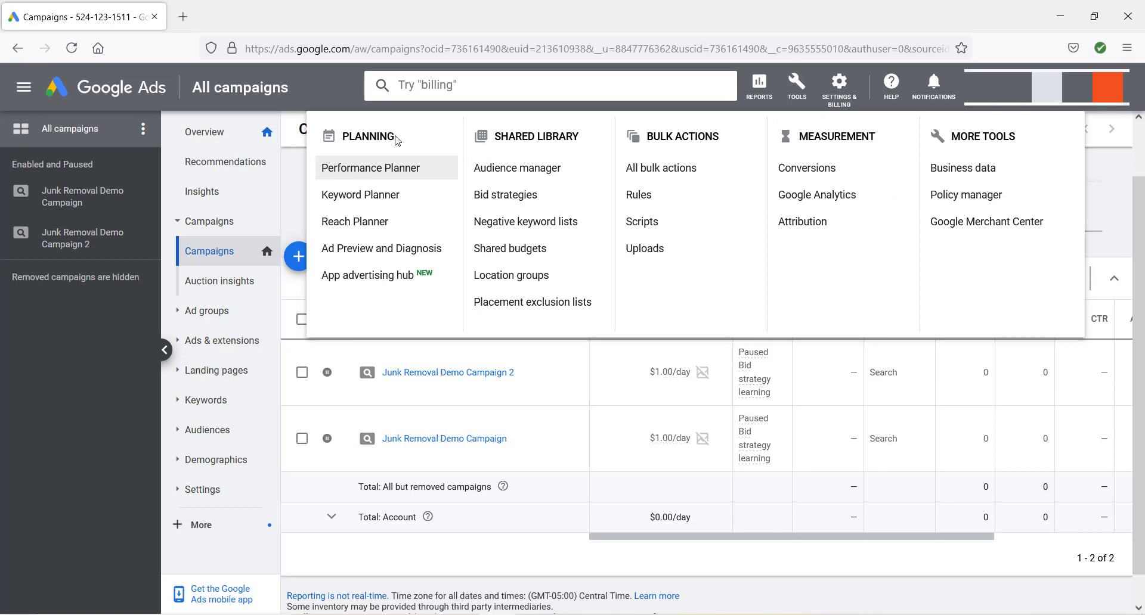
click(421, 202)
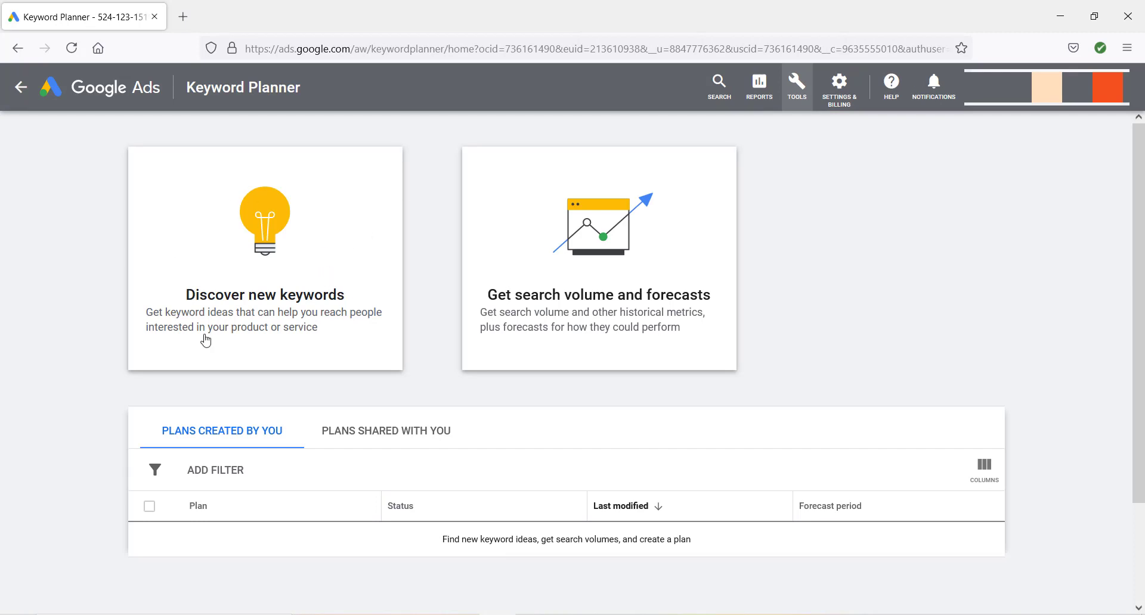
click(356, 271)
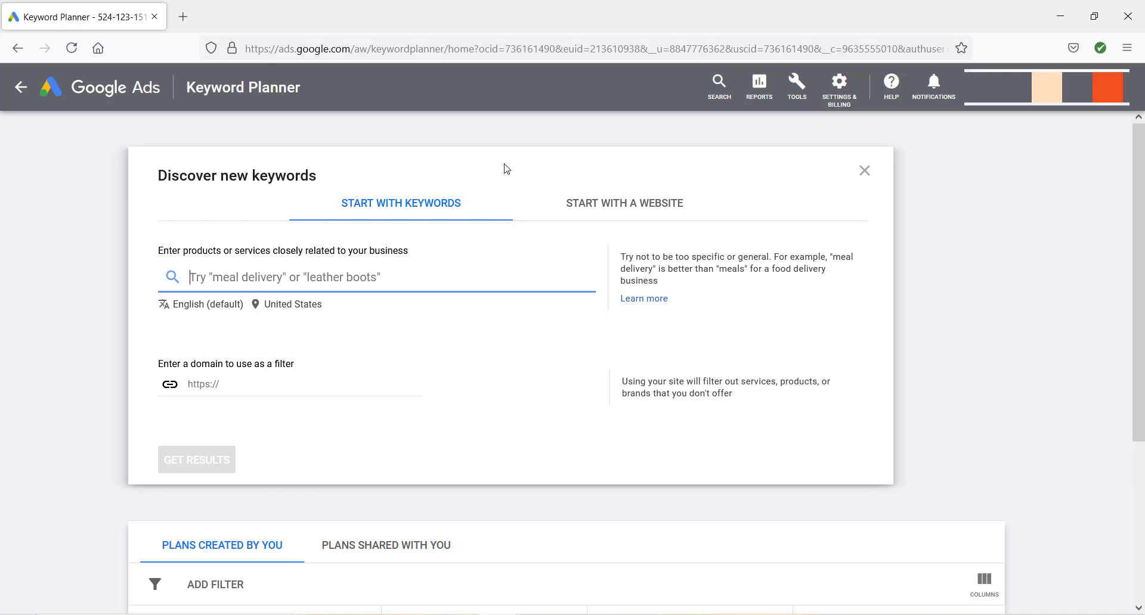
- Add "junk removal", "furniture removal" and "junk removal companies" as seed keywords for the keyword ideas
text(junk remova)
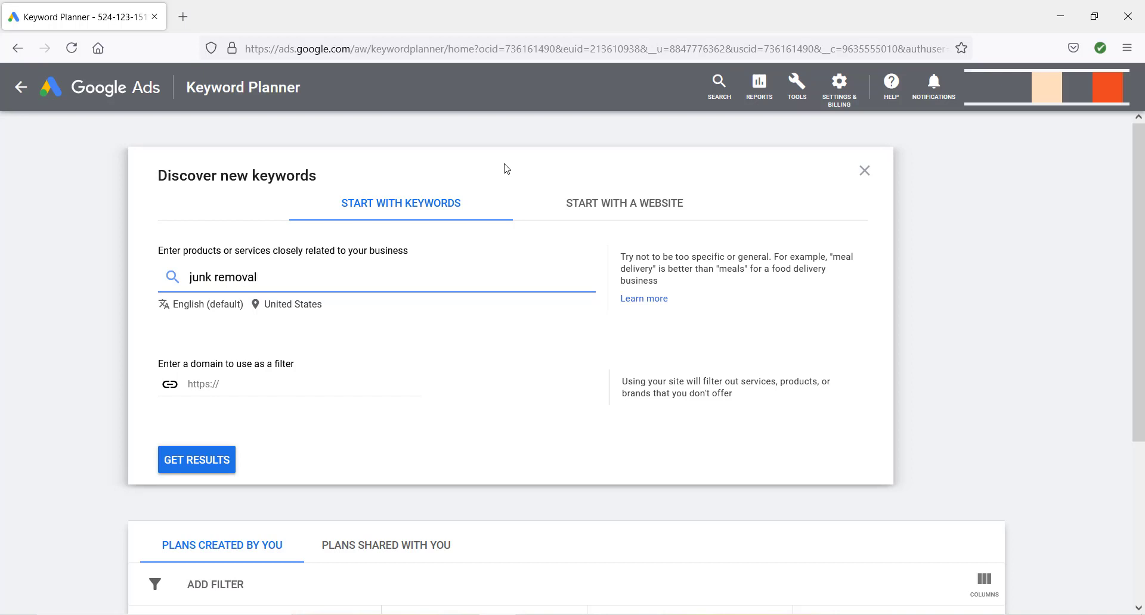
text(l)
key(Return)
text(furn)
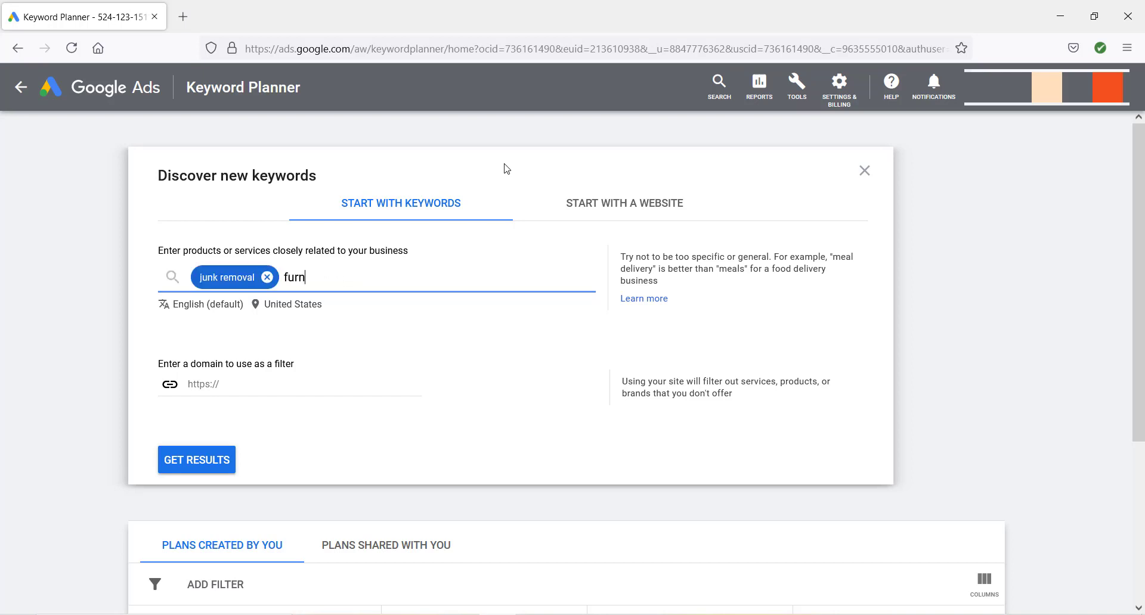
text(iture removal)
key(Return)
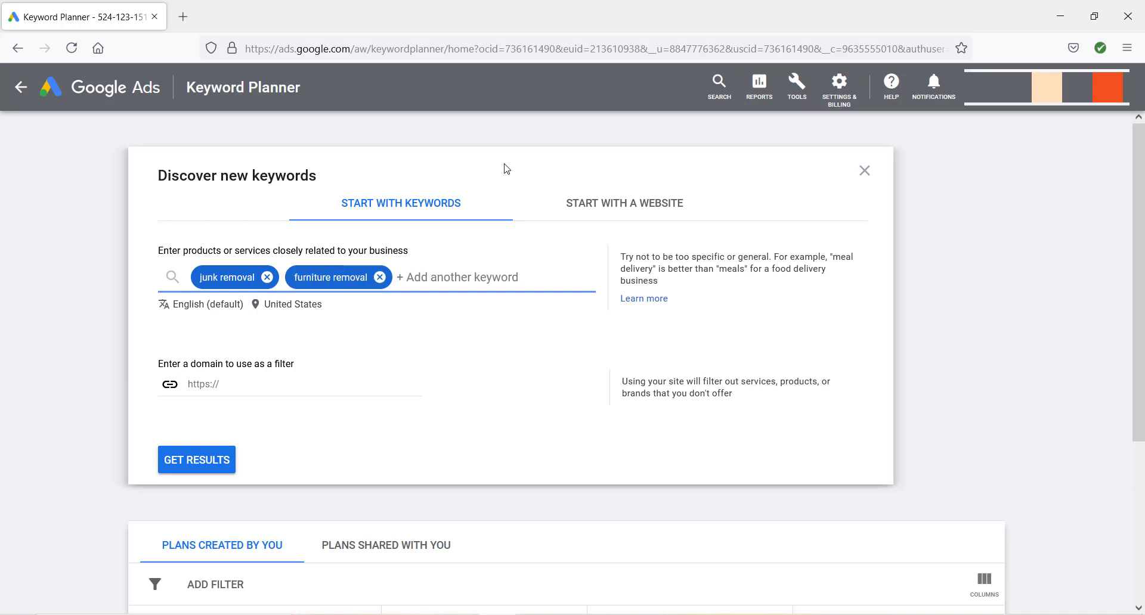
text(junk removal compa)
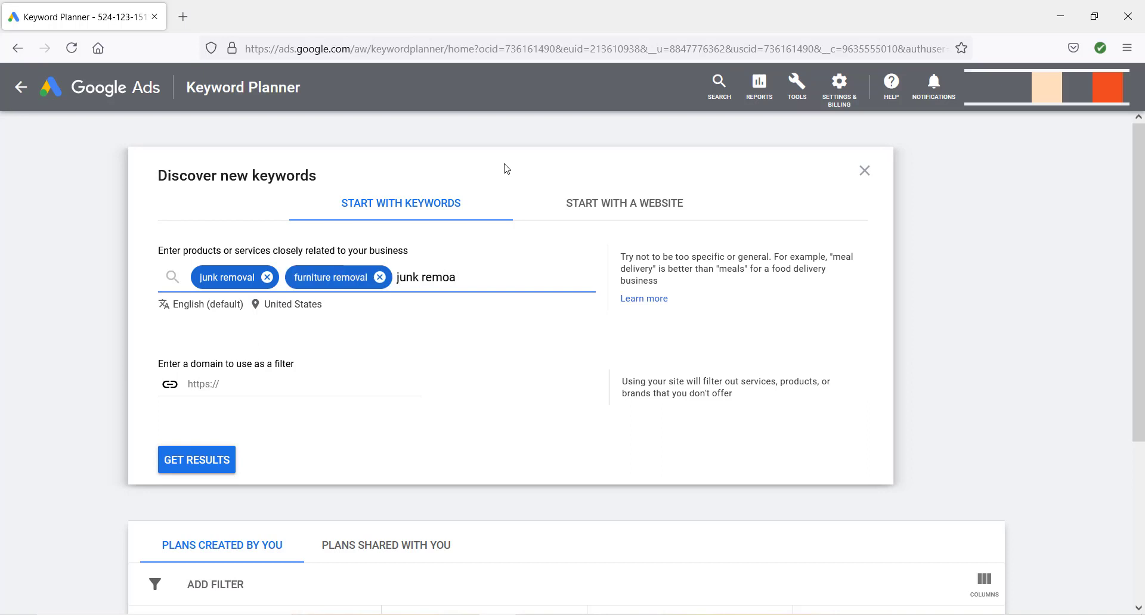
text(nies)
key(Return)
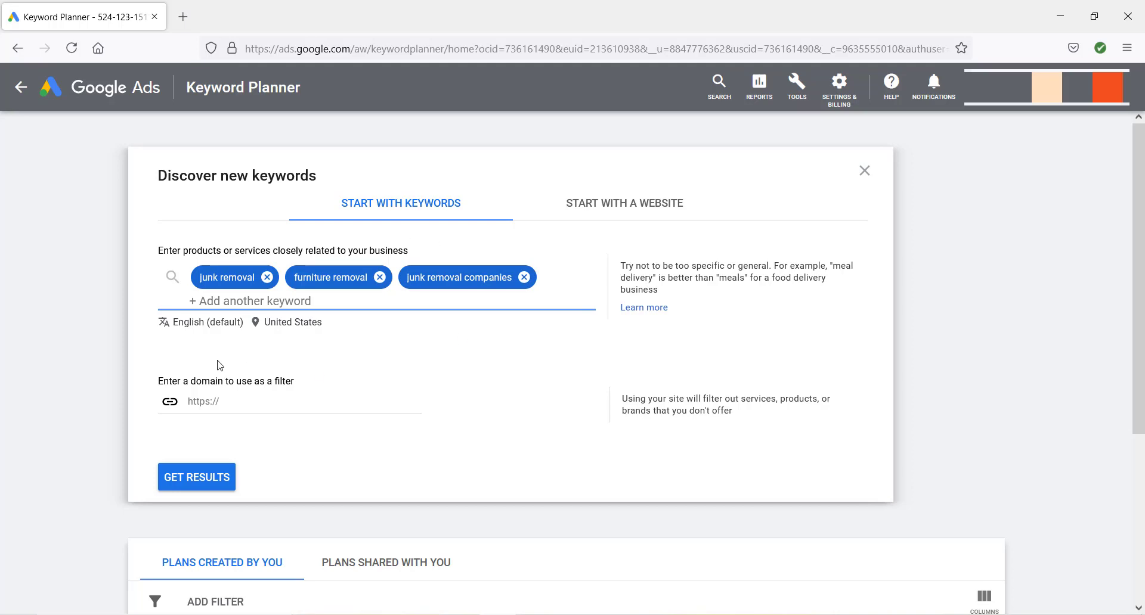
- Get the keyword ideas for the three seed keywords and check the location targeting without changing it
click(209, 489)
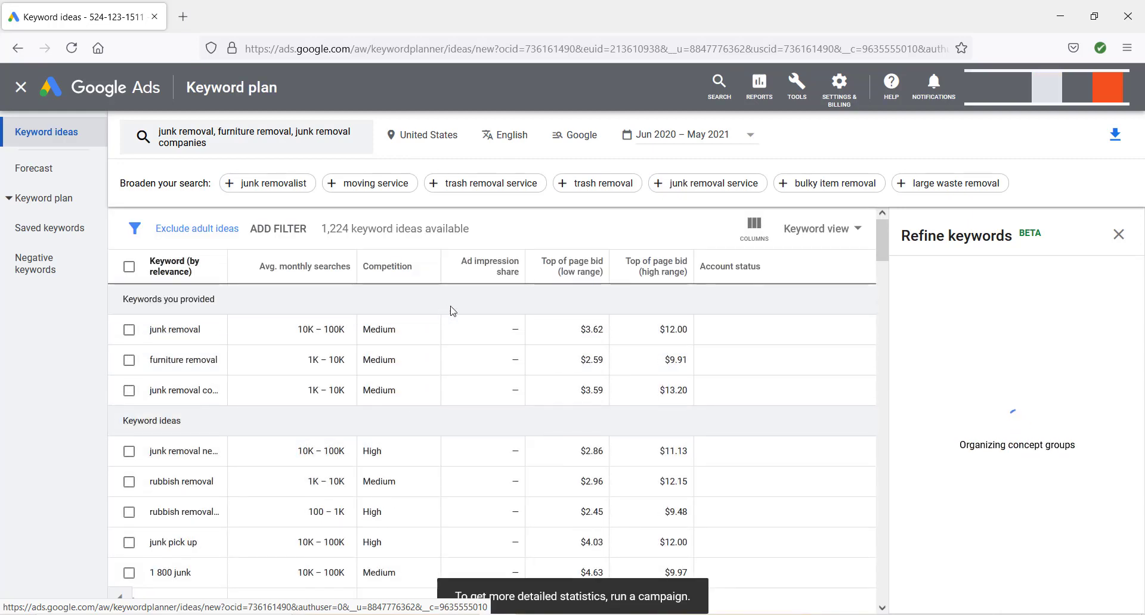
click(435, 141)
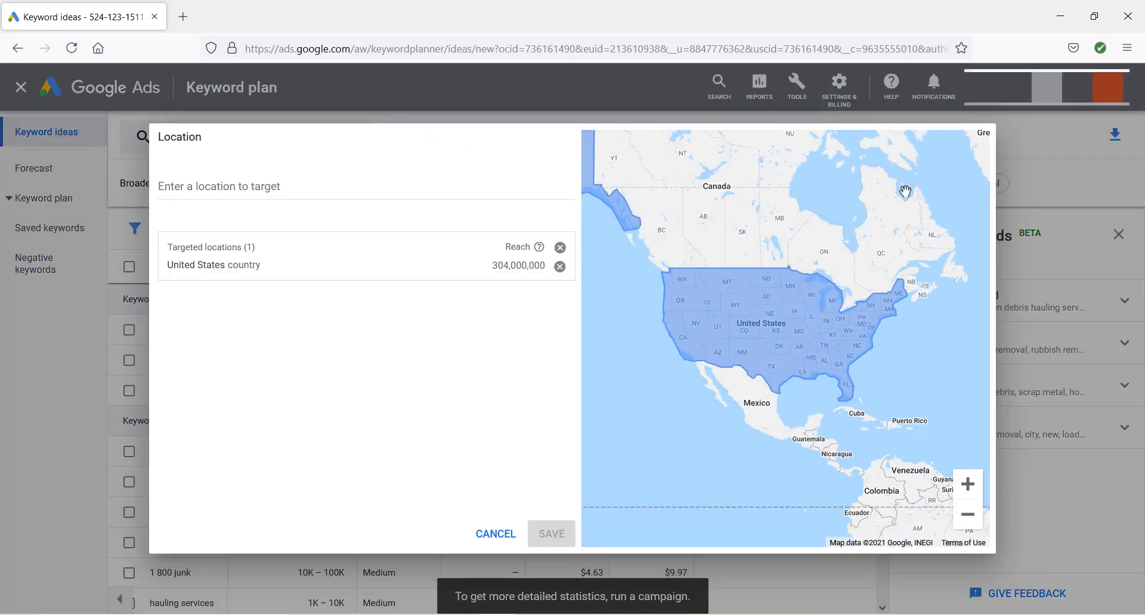
click(501, 535)
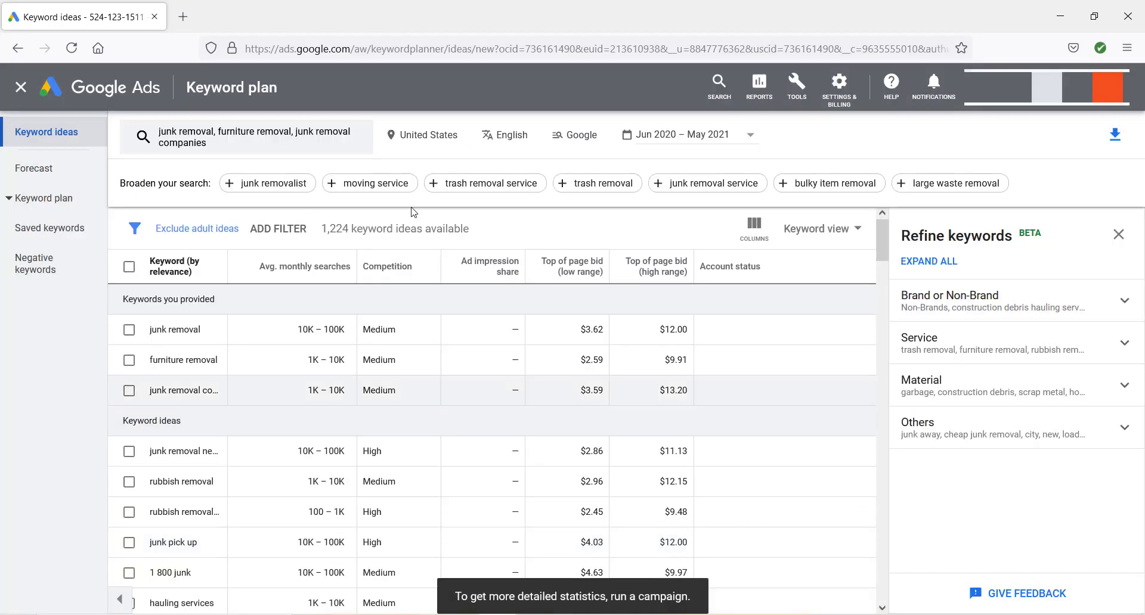
- Replace the United States with the city of Dallas, Texas as the targeted location and close the Refine keywords pane
click(429, 144)
click(324, 186)
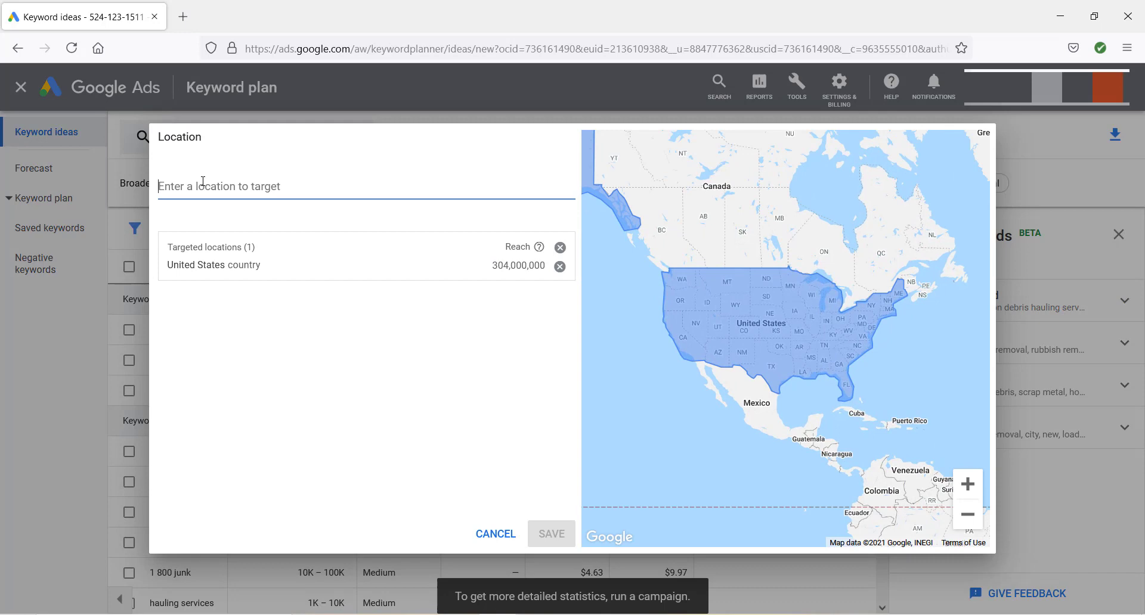
text(dallas)
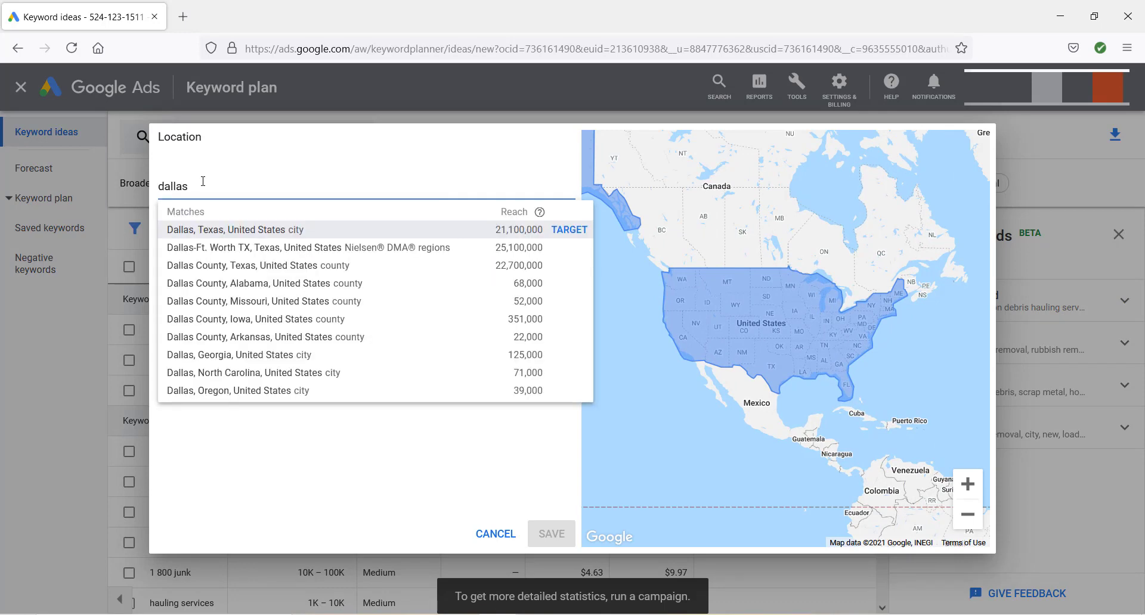
click(563, 226)
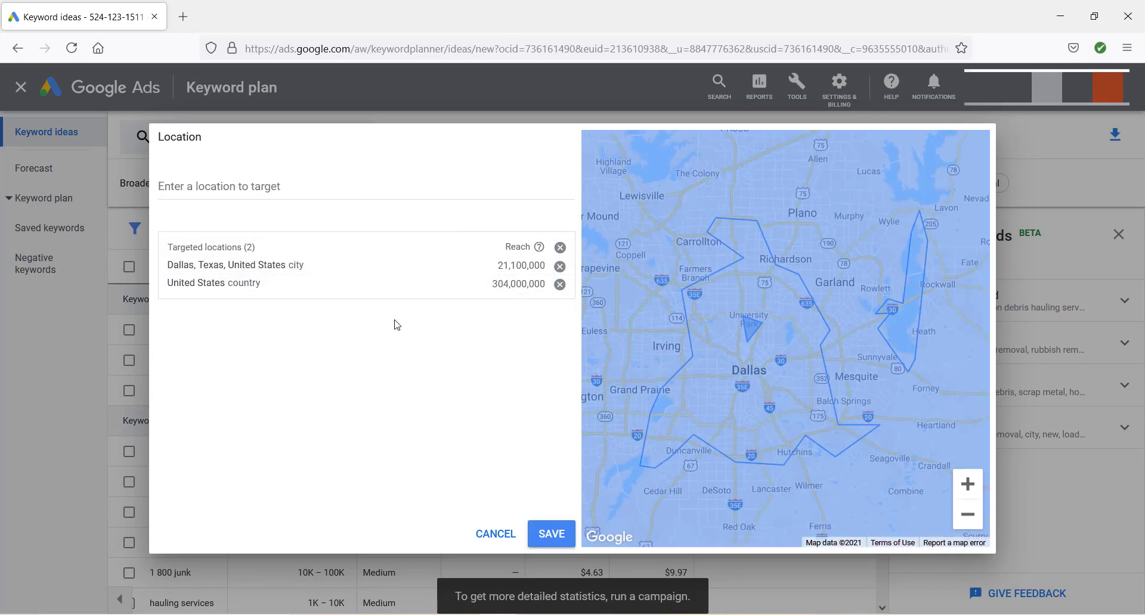
click(560, 285)
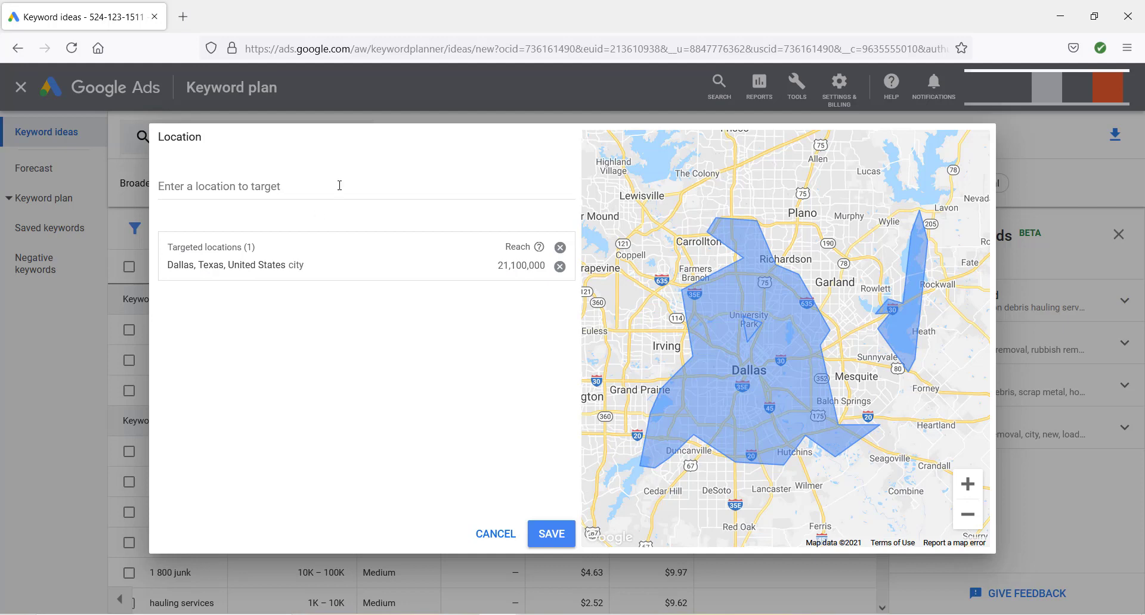
click(551, 535)
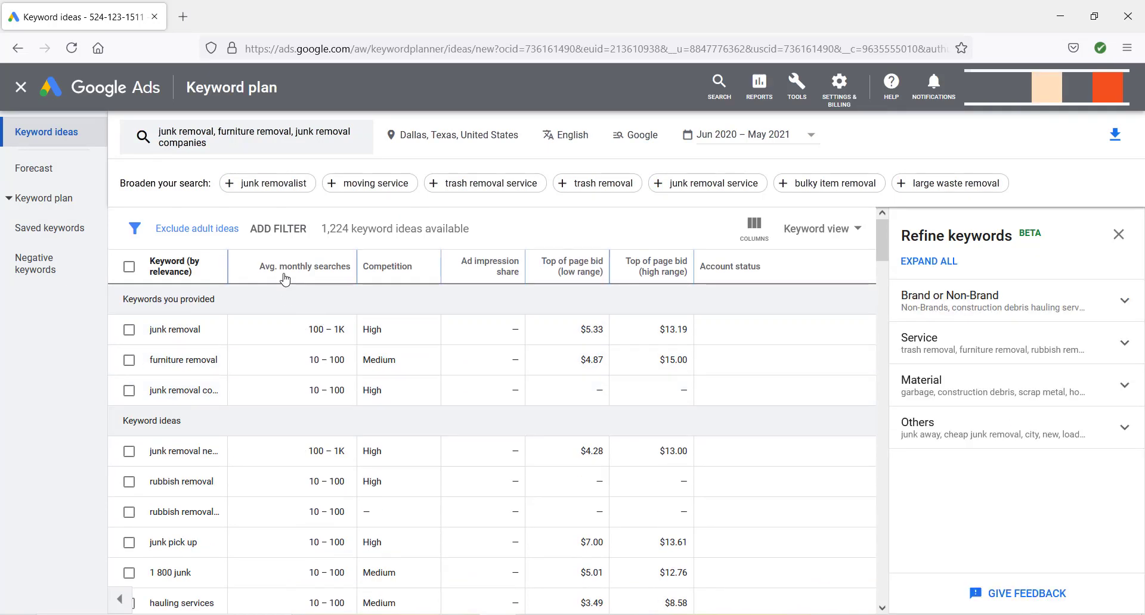
click(1118, 234)
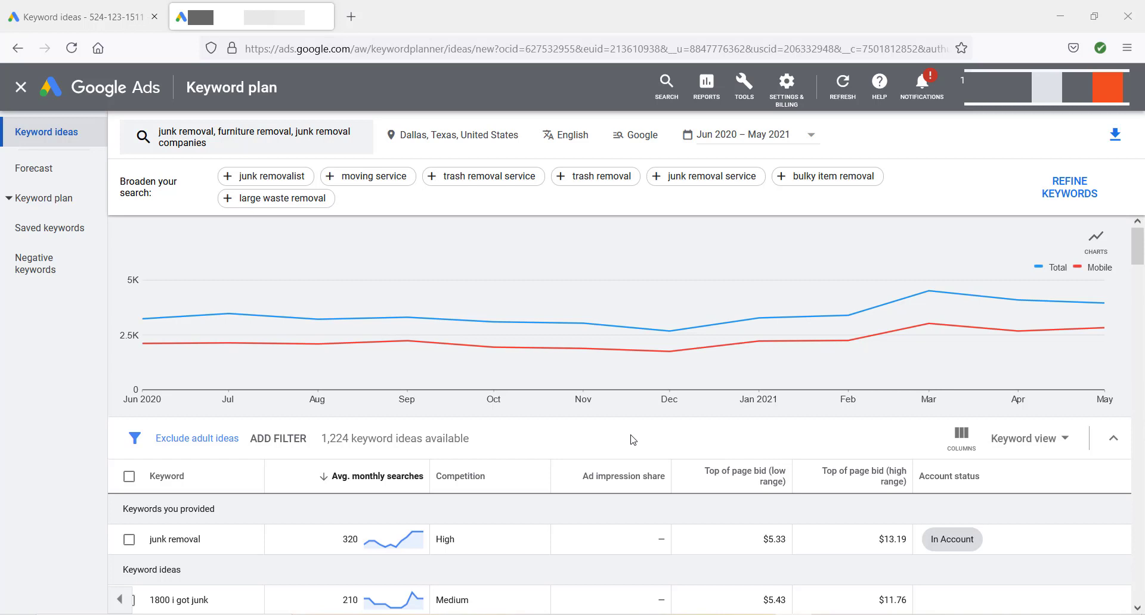
- Compare the average monthly searches and bid ranges of the Dallas keyword ideas in the second account with those in the new account
scroll(632, 440, down, 5)
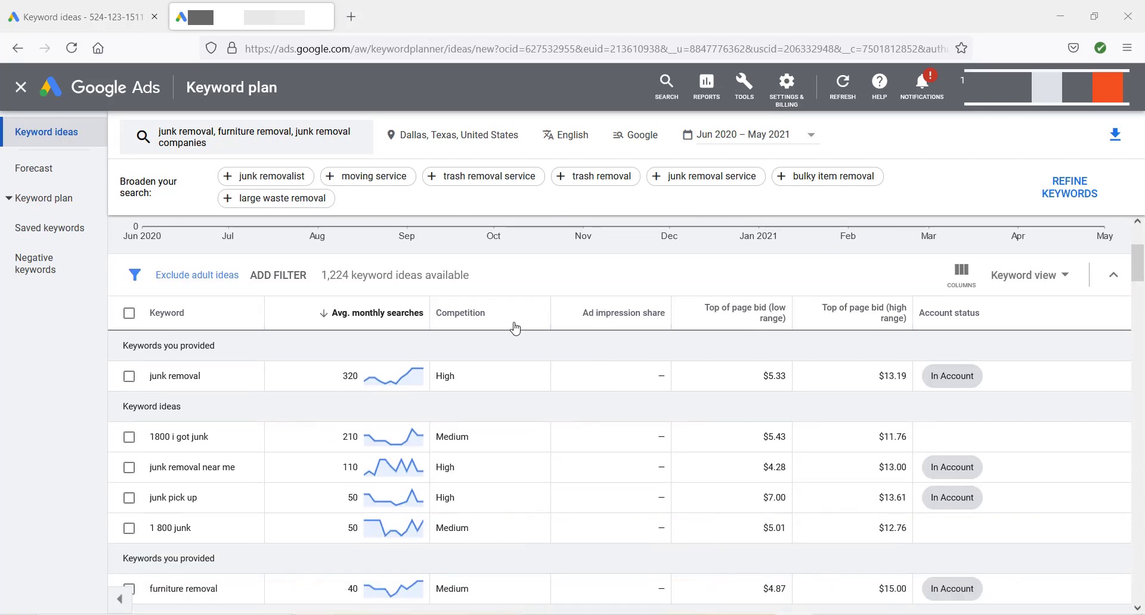
scroll(358, 453, down, 1)
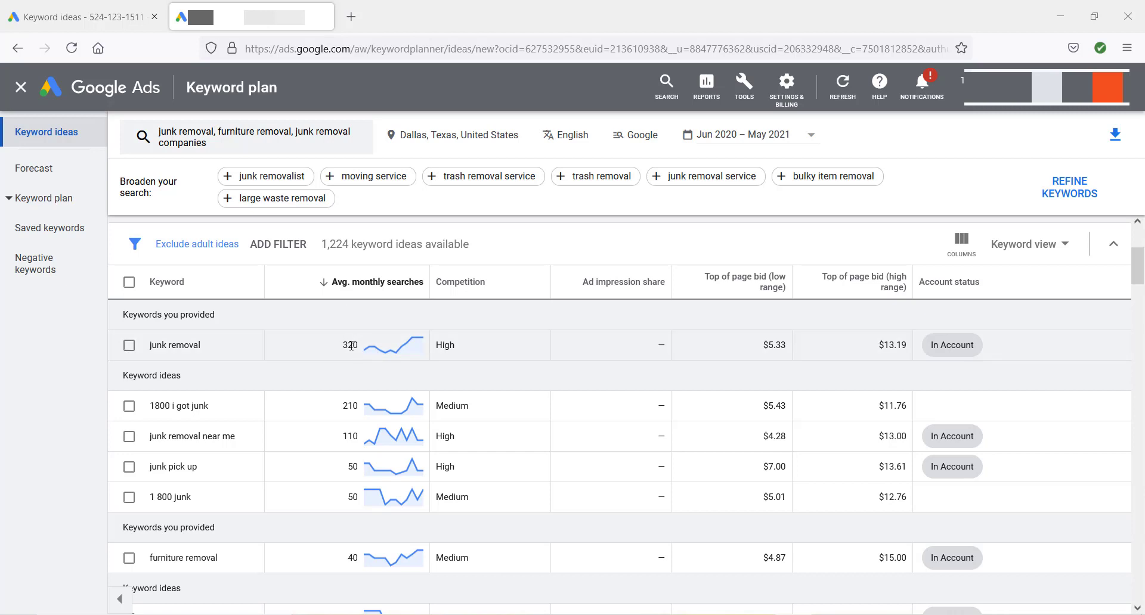
mouse_move(353, 292)
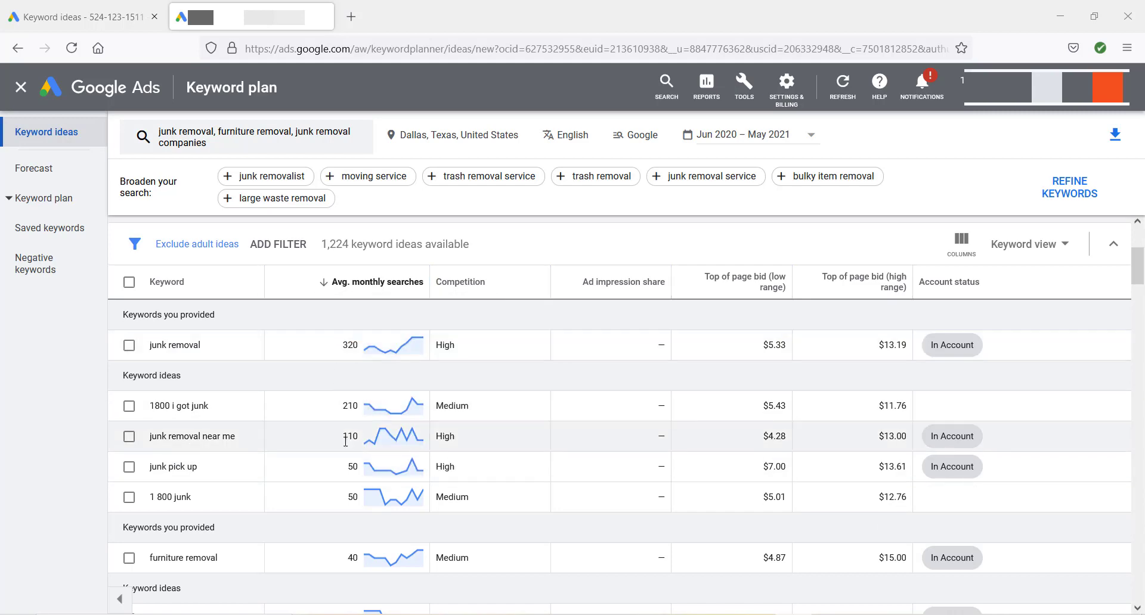
scroll(344, 447, down, 3)
scroll(345, 453, up, 4)
key(ctrl+shift+Tab)
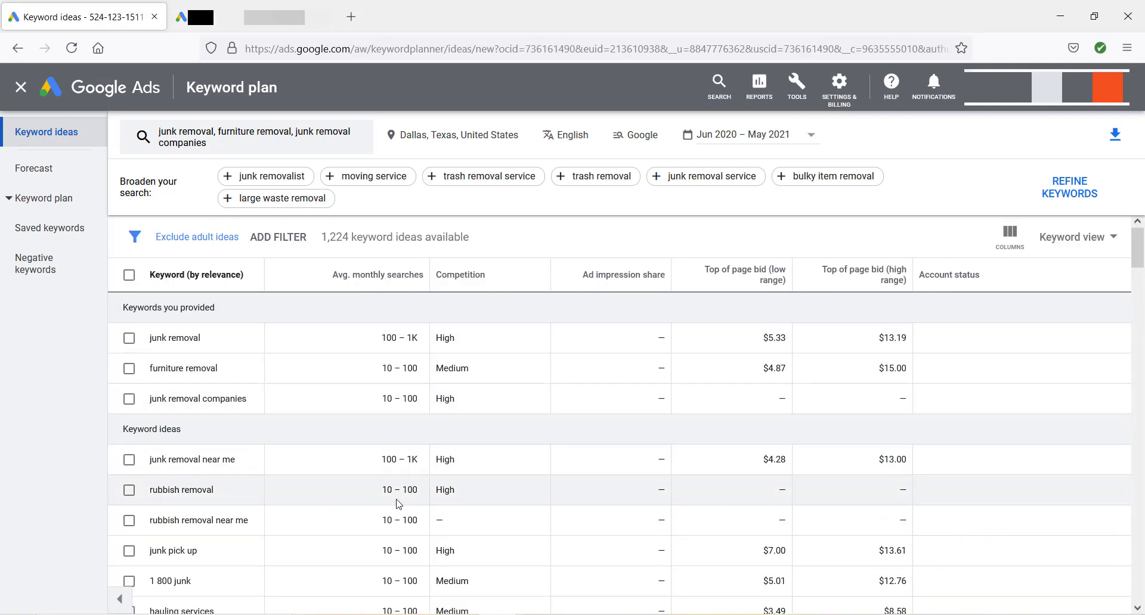
scroll(393, 488, down, 3)
scroll(393, 488, up, 3)
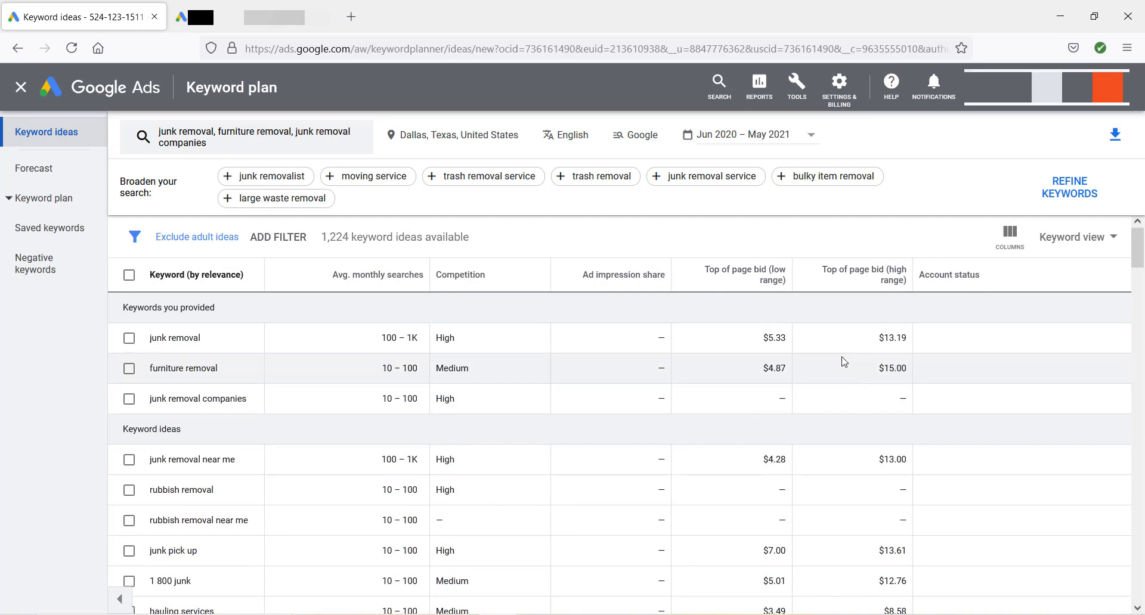
- Return to the second account's keyword plan and examine which Dallas keyword ideas have the most average monthly searches
key(ctrl+Tab)
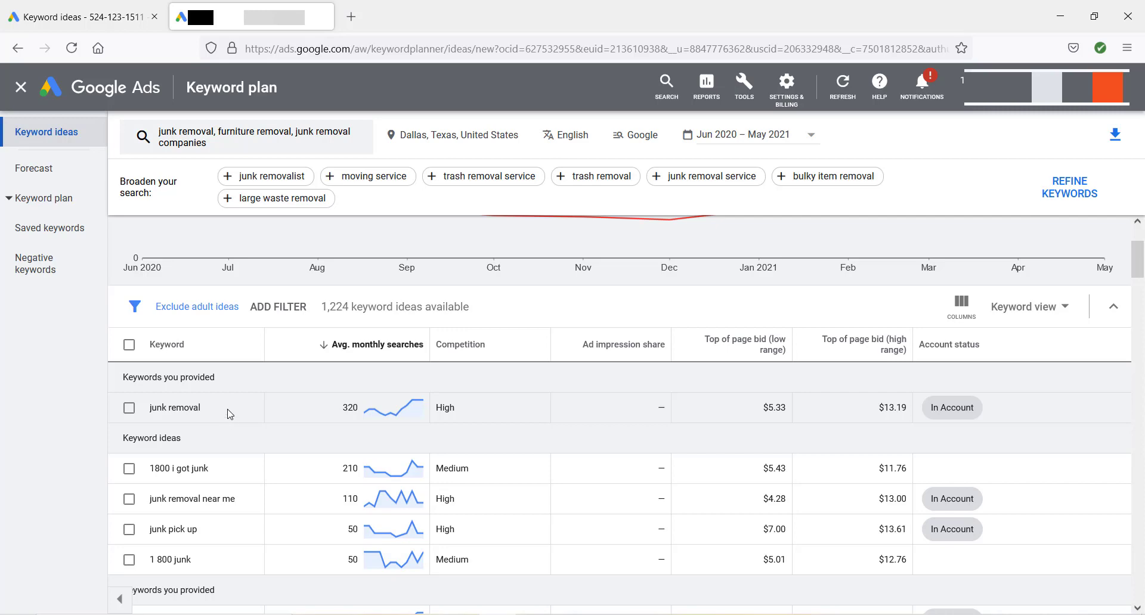
scroll(230, 415, down, 1)
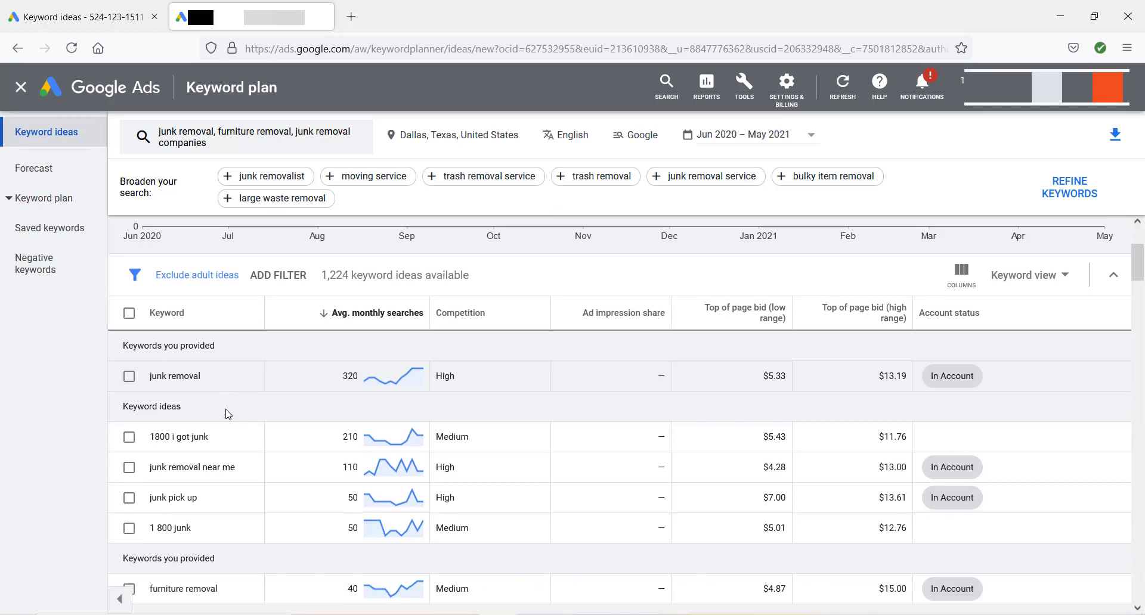
scroll(233, 435, up, 2)
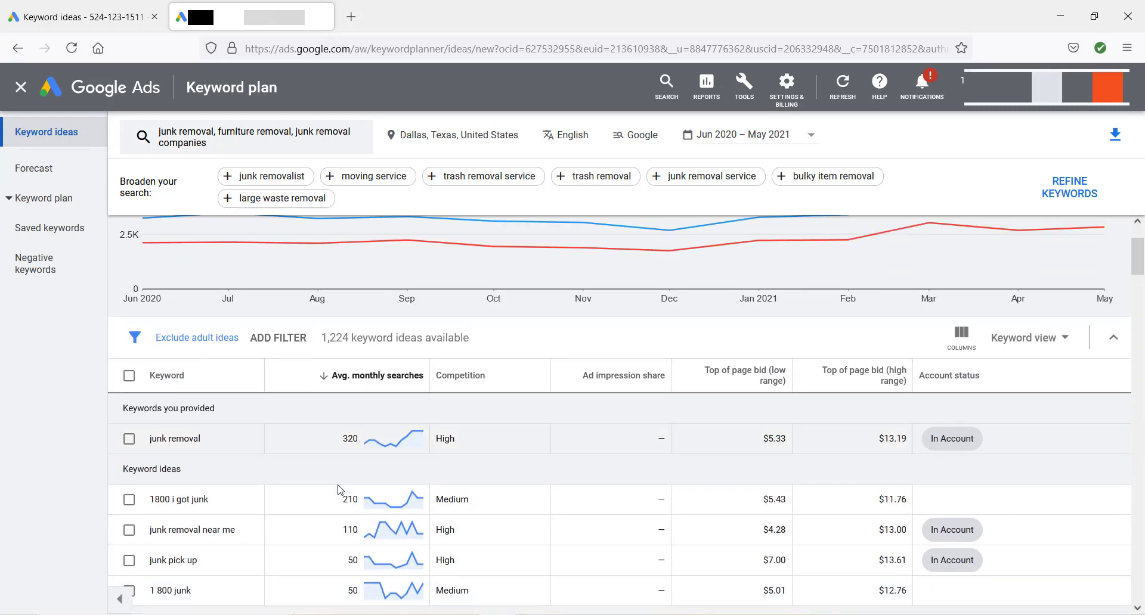
scroll(345, 490, down, 1)
scroll(342, 493, up, 1)
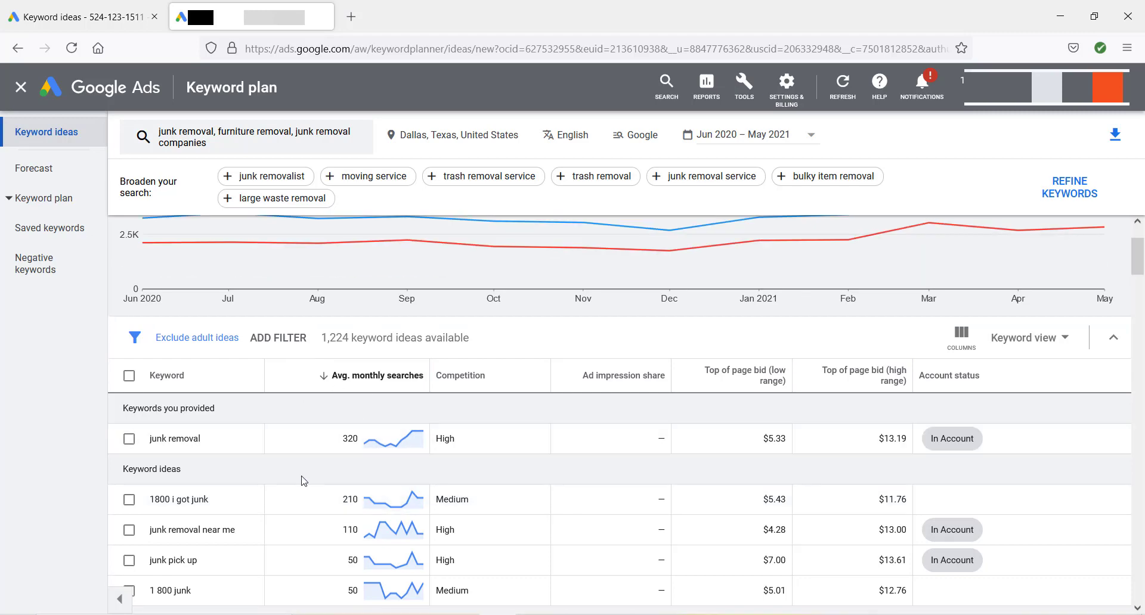
scroll(318, 475, down, 2)
scroll(319, 477, up, 1)
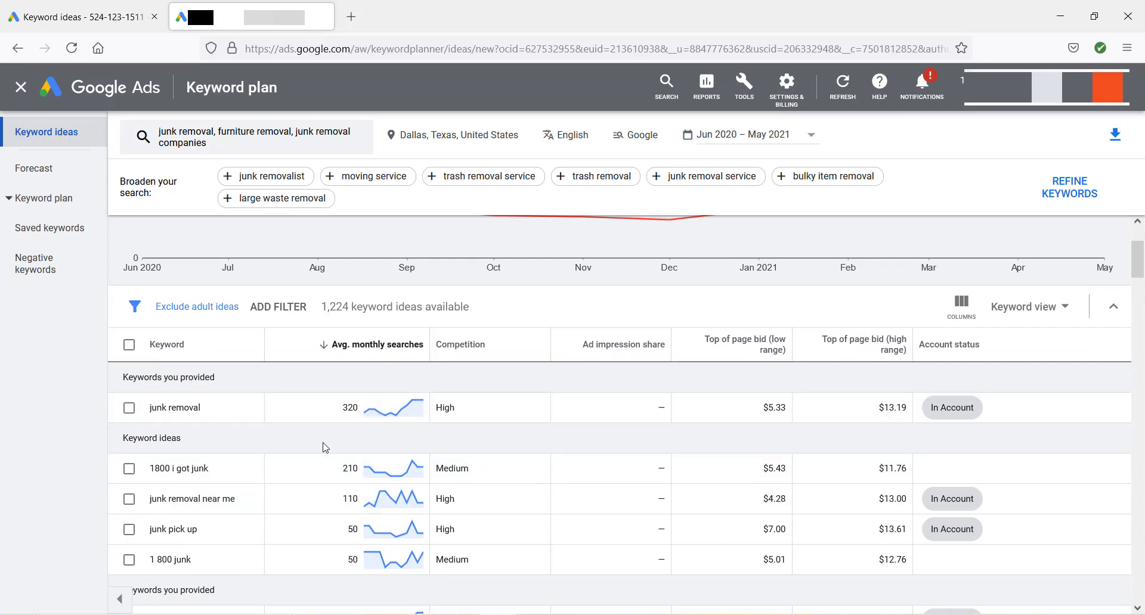
scroll(325, 448, down, 2)
scroll(325, 449, down, 6)
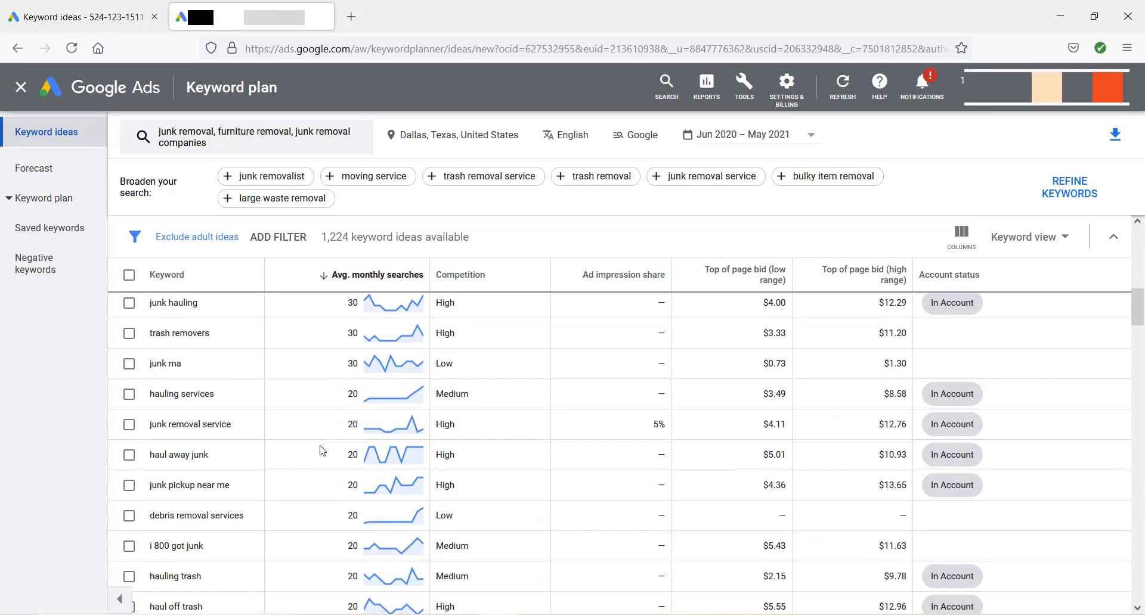
scroll(322, 459, up, 6)
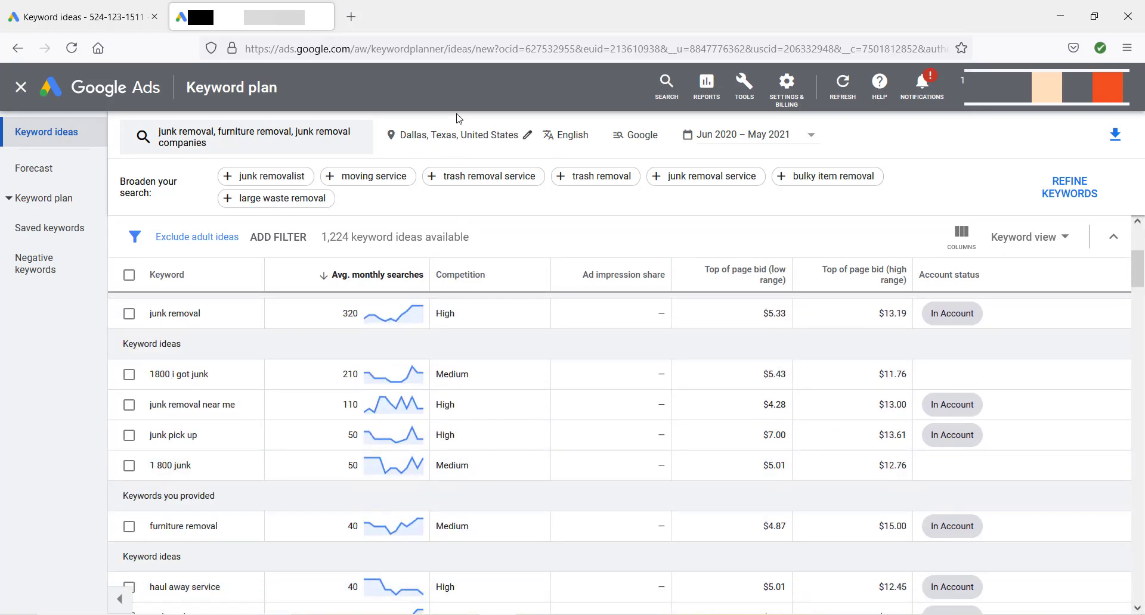
- Add the state of Texas as a targeted location alongside Dallas for the keyword ideas
click(454, 142)
click(312, 186)
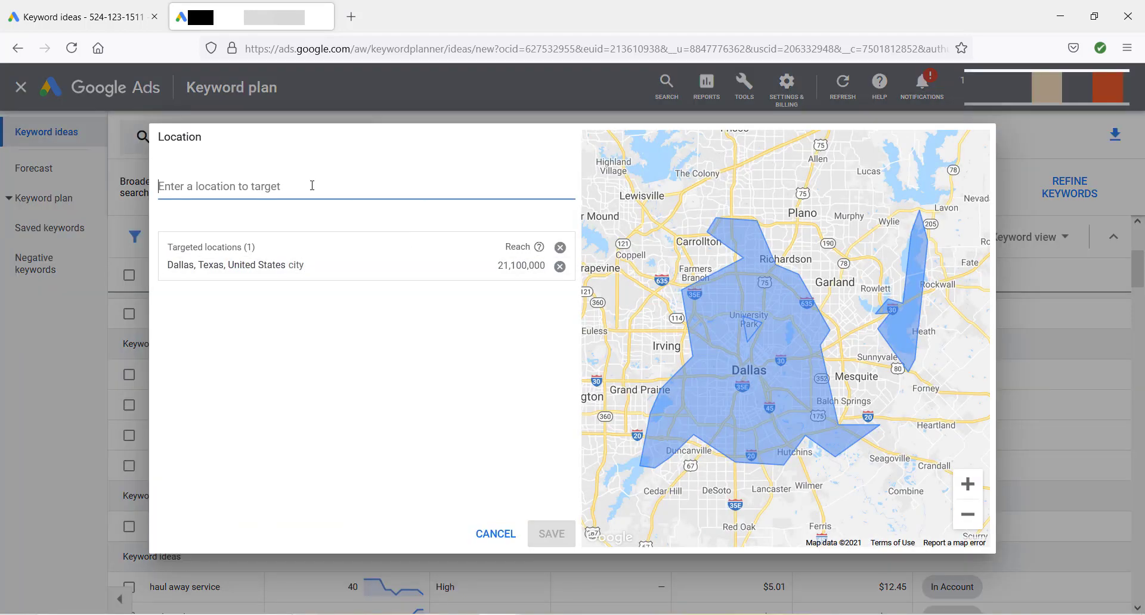
text(texas)
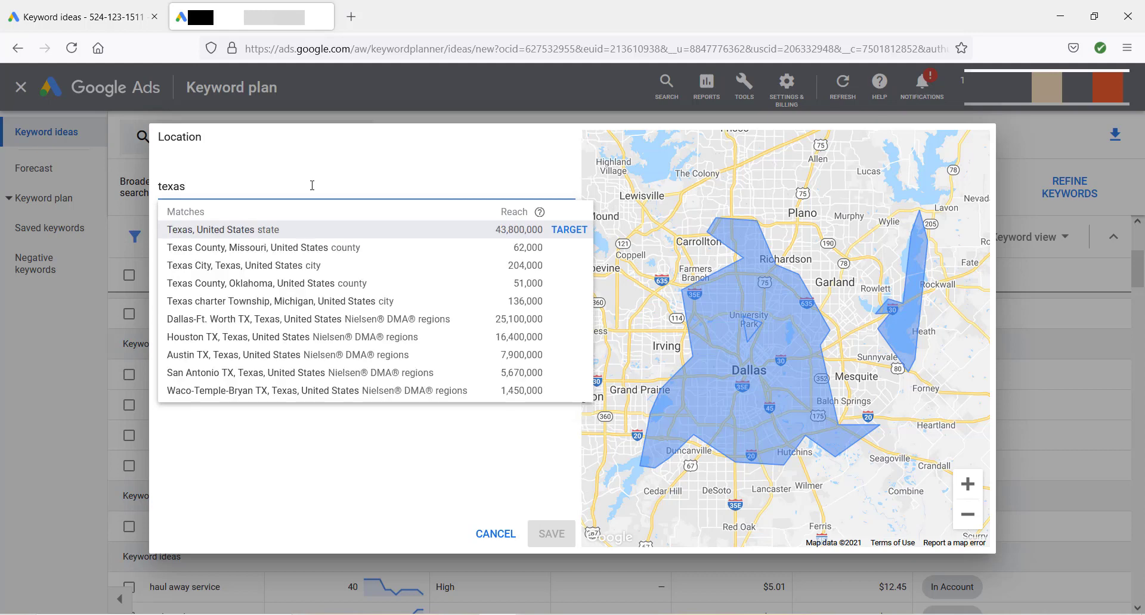
click(548, 237)
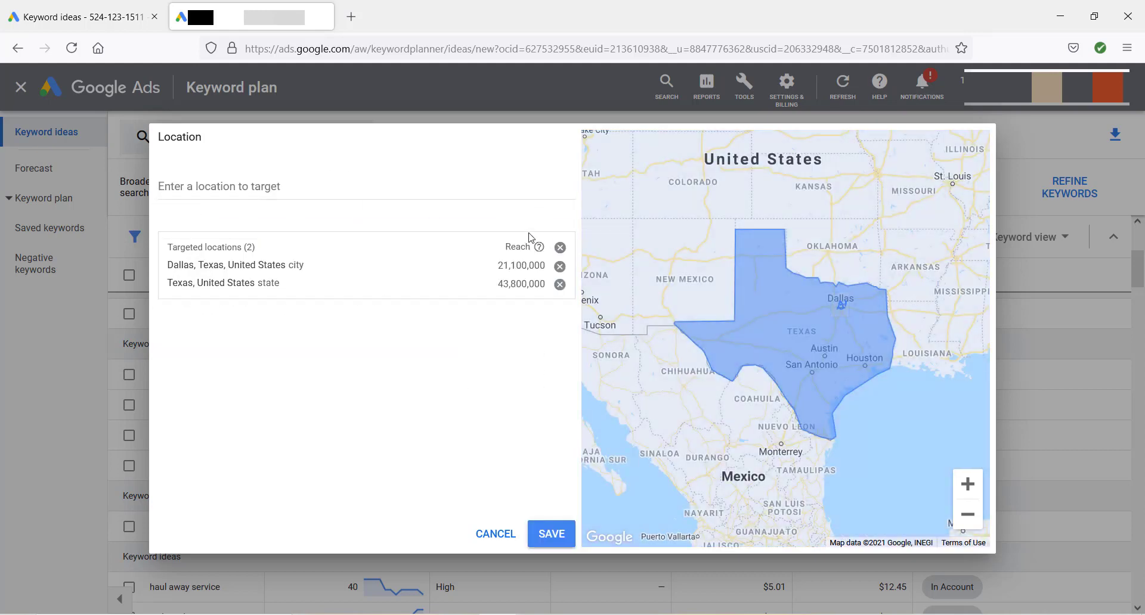
click(552, 534)
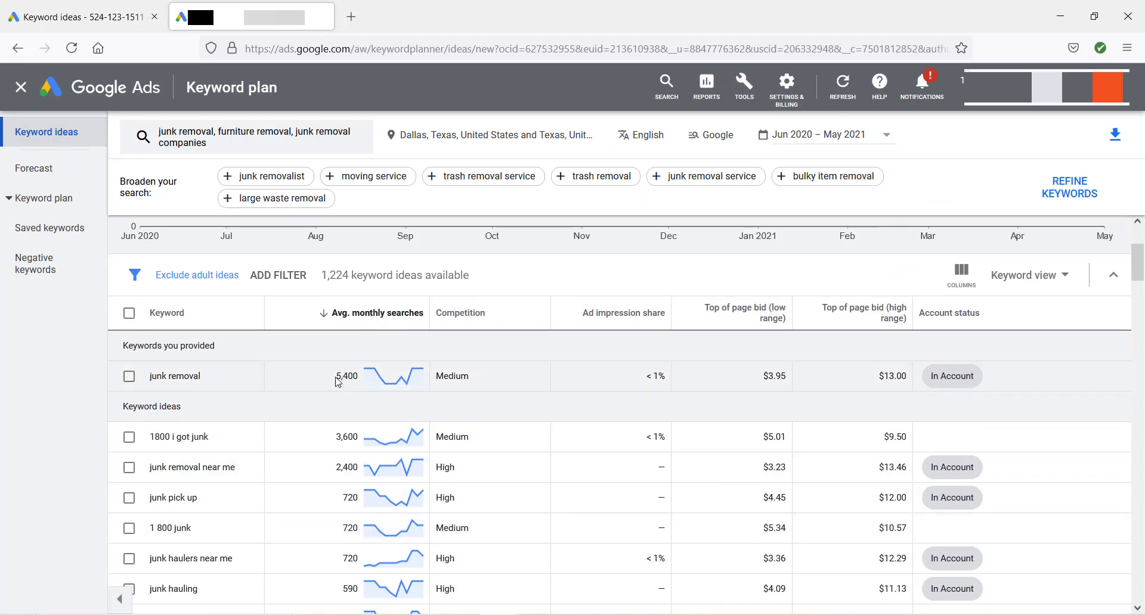
- Examine the average monthly searches and competition of the keyword ideas for Dallas and Texas, starting with "junk removal"
drag(336, 375, 359, 375)
click(294, 388)
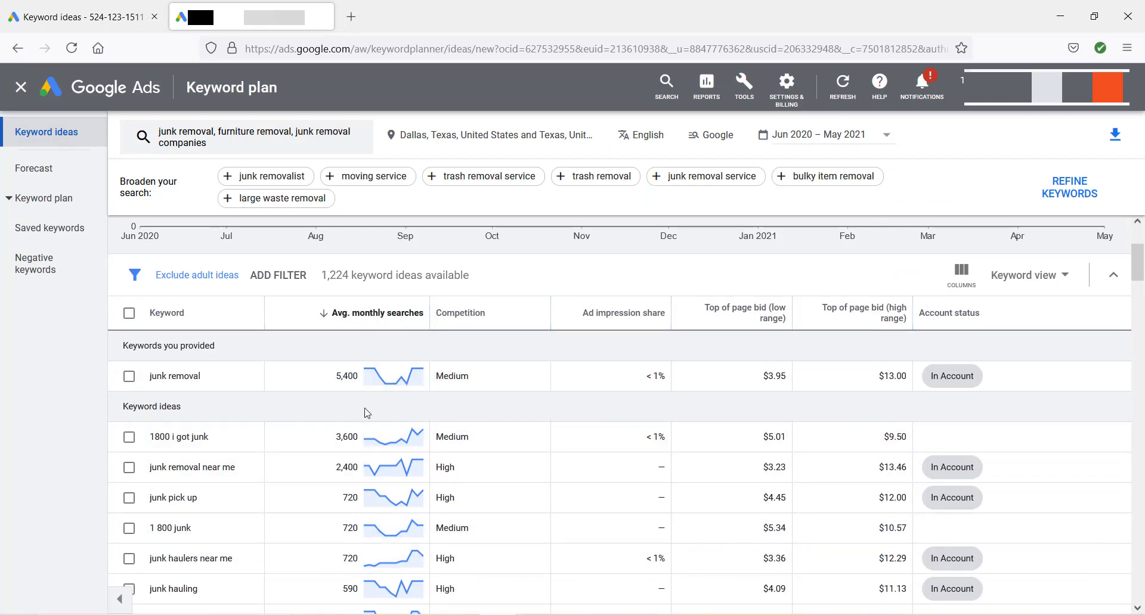
scroll(281, 442, down, 5)
scroll(284, 443, up, 1)
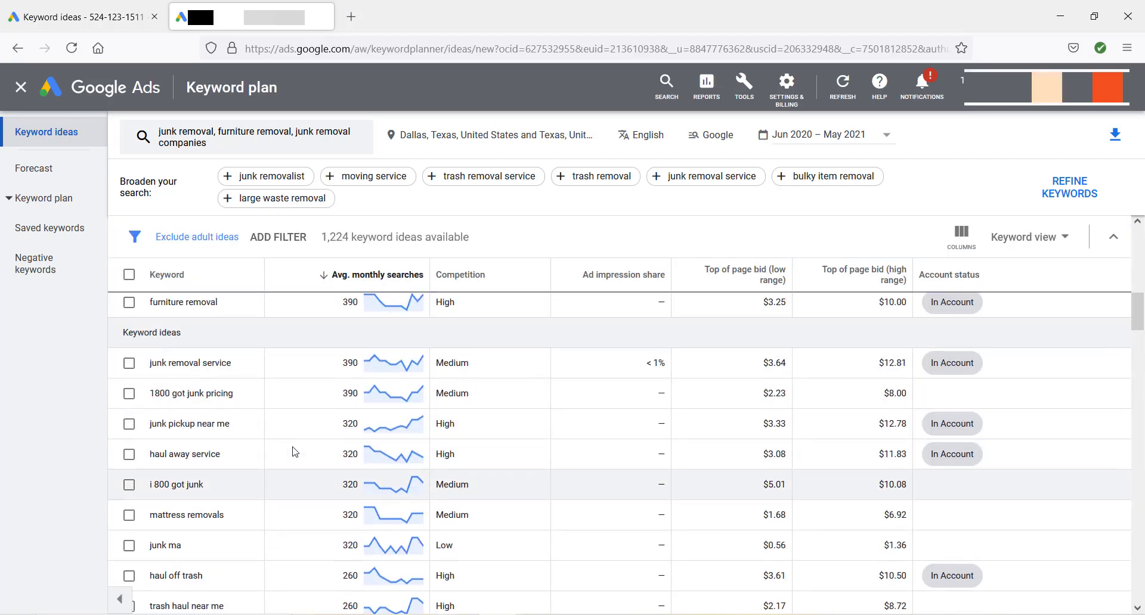
scroll(282, 438, down, 3)
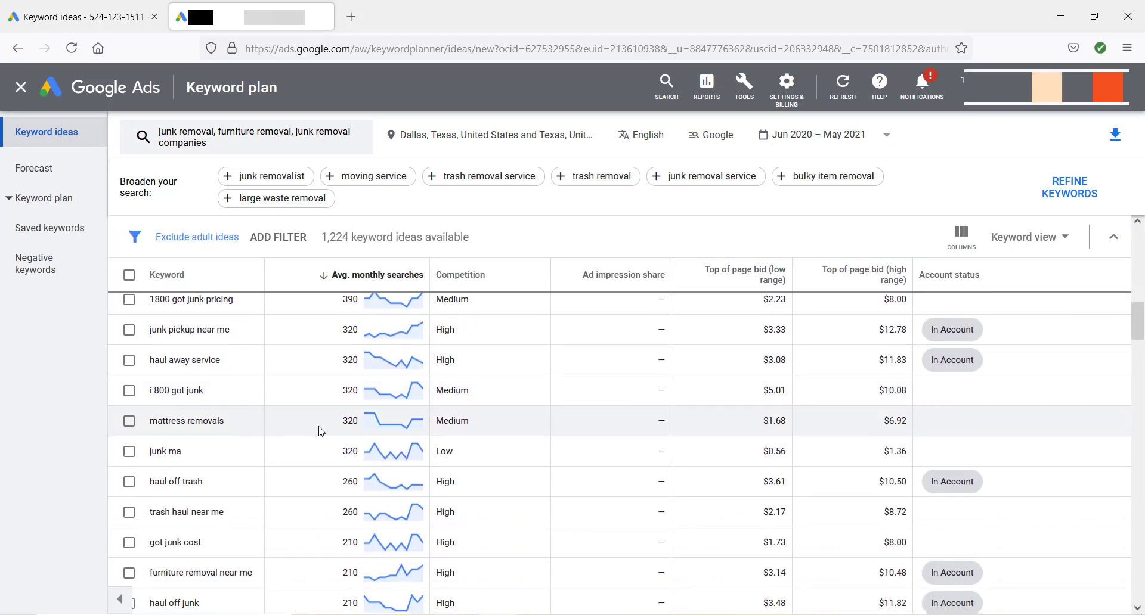
scroll(317, 429, up, 8)
scroll(334, 467, up, 2)
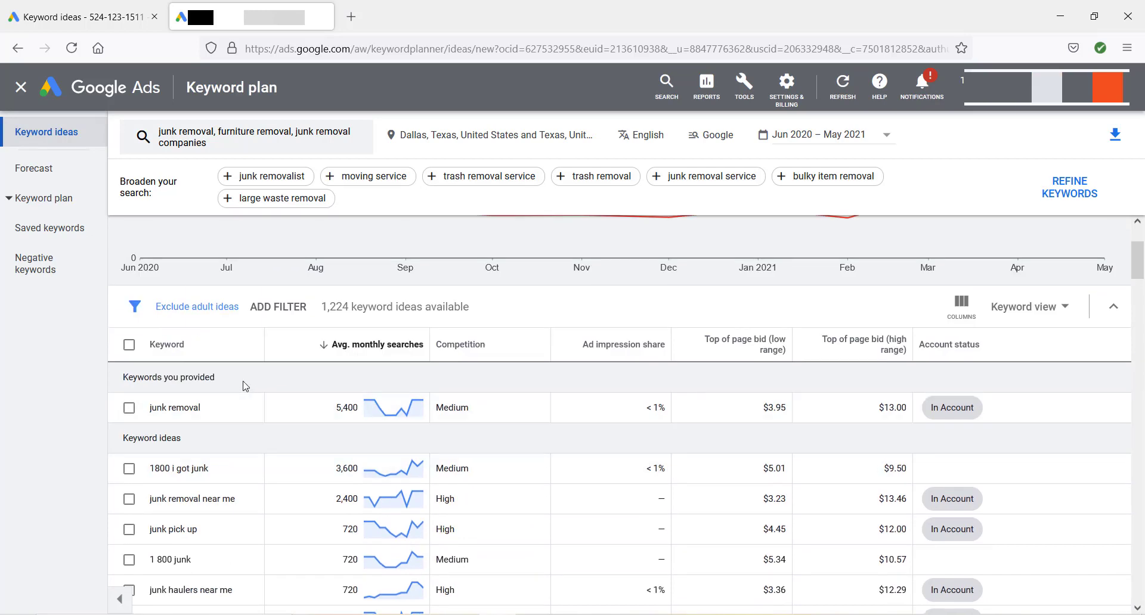
scroll(243, 387, down, 1)
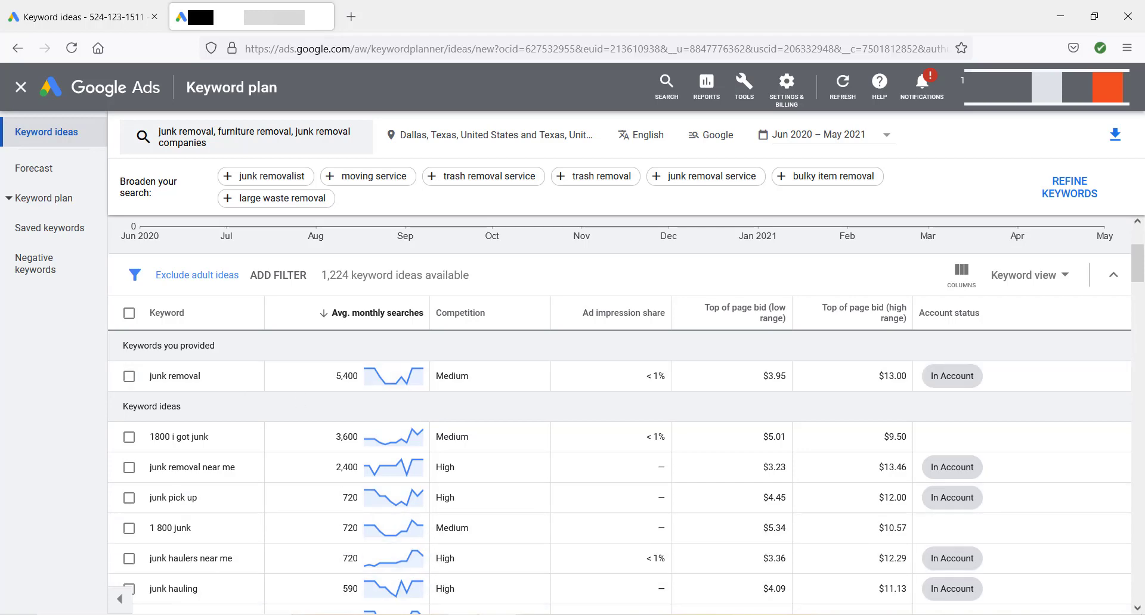
- Copy the keyword "junk removal" from the Keyword Planner into cell A1 of the Keywords sheet in the Junk Removal Demo Keyword List spreadsheet
mouse_move(459, 613)
click(458, 570)
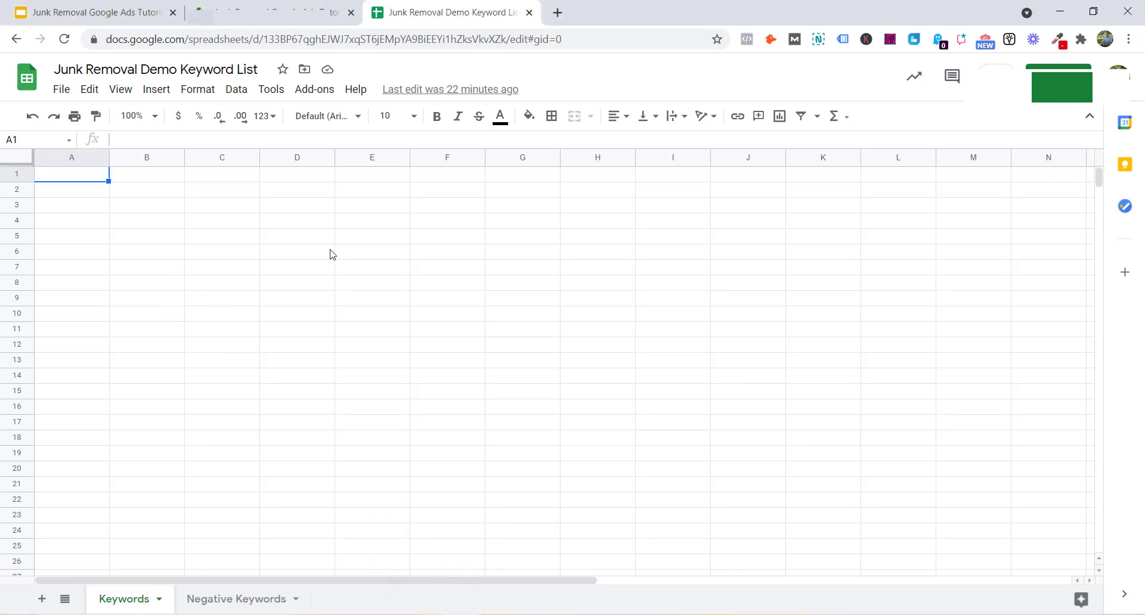
key(alt+Tab)
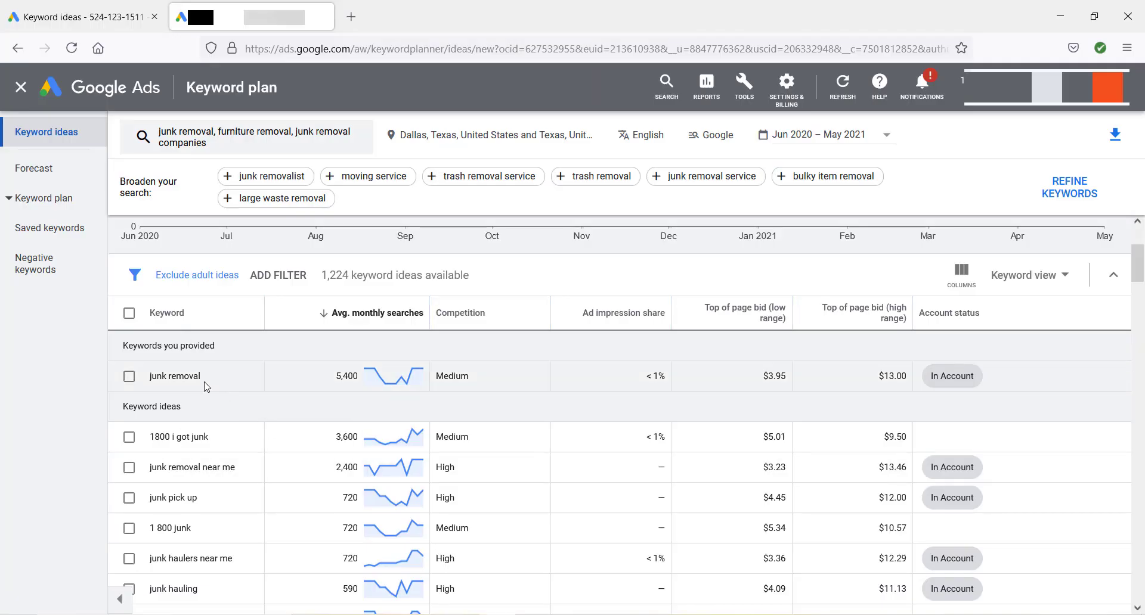
drag(205, 377, 150, 381)
key(ctrl+c)
key(alt+Tab)
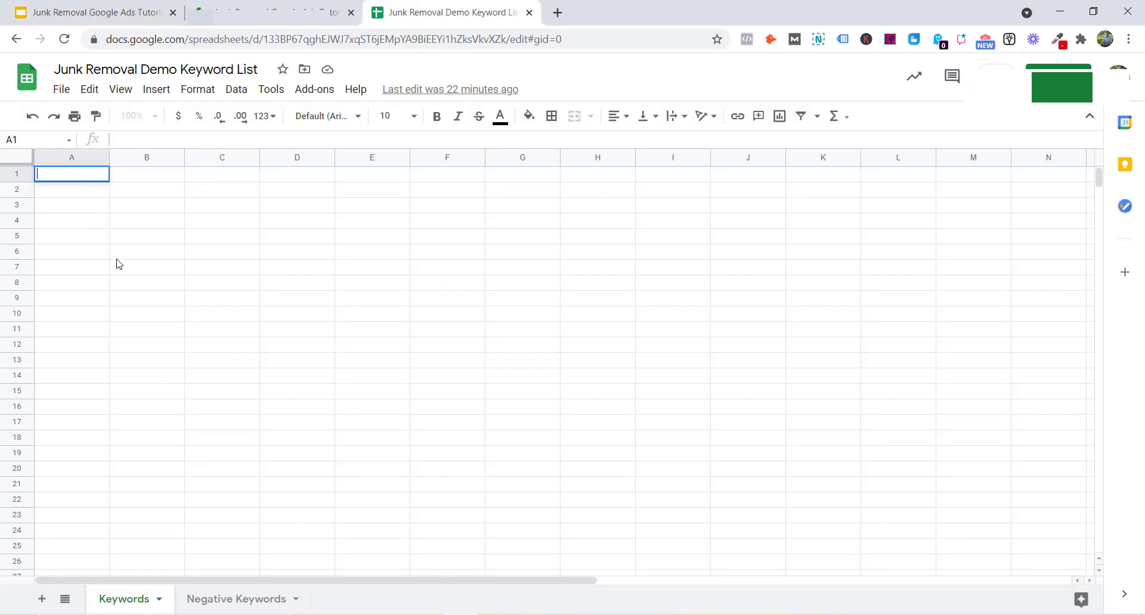
key(ctrl+v)
key(Return)
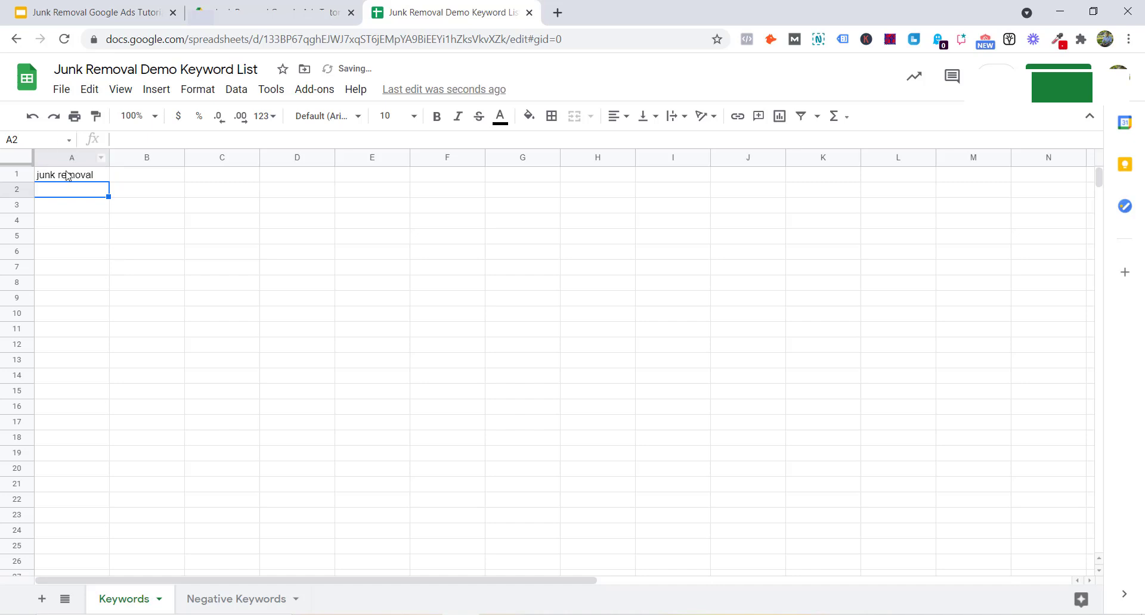
click(69, 175)
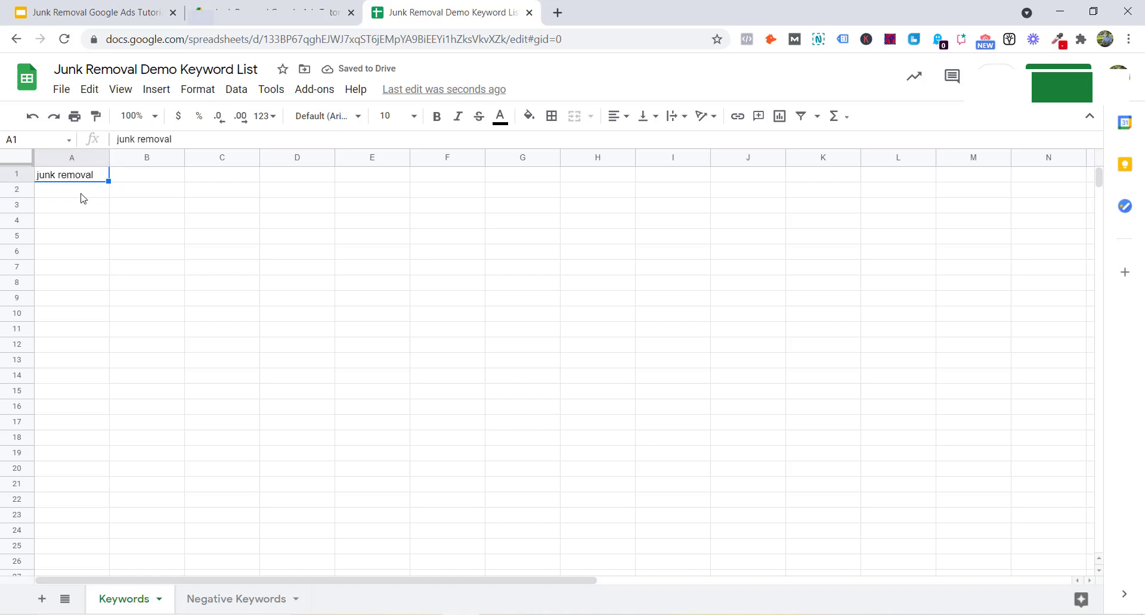
click(81, 194)
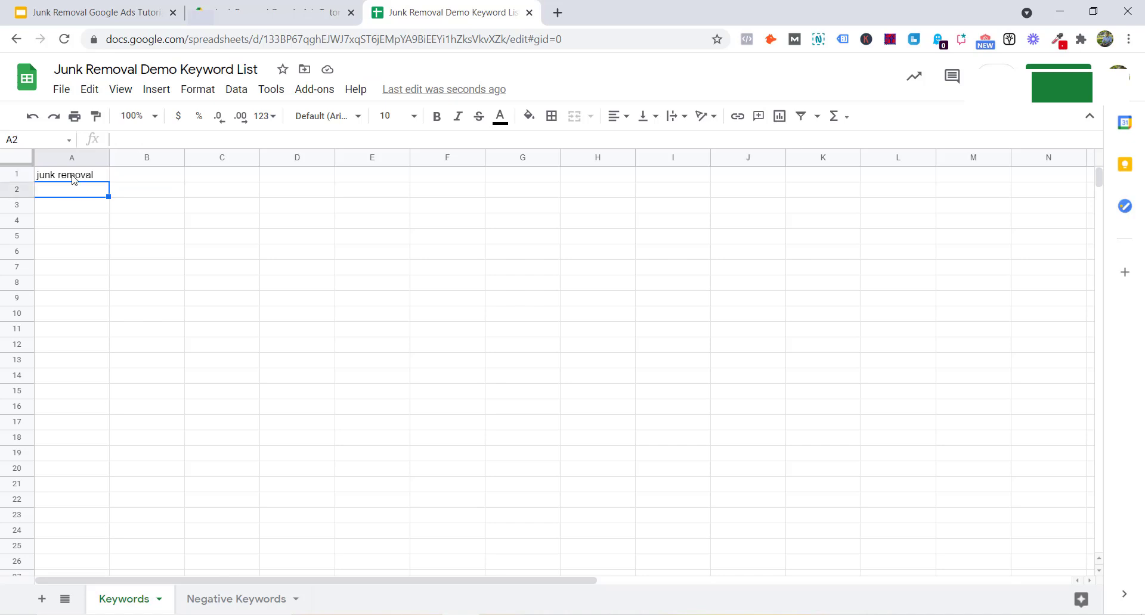
click(44, 177)
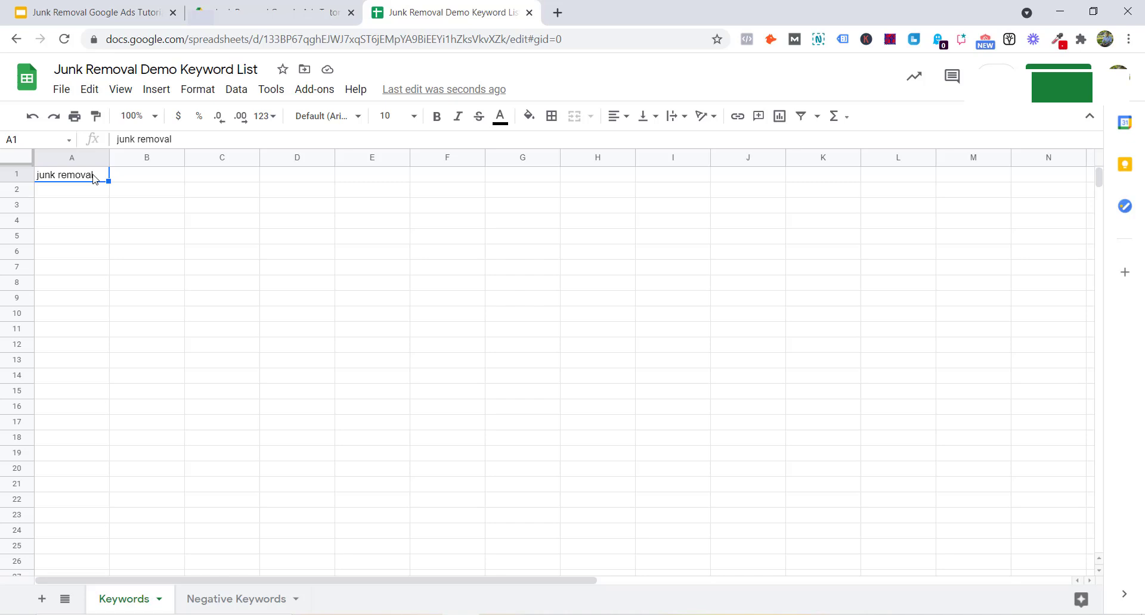
click(91, 197)
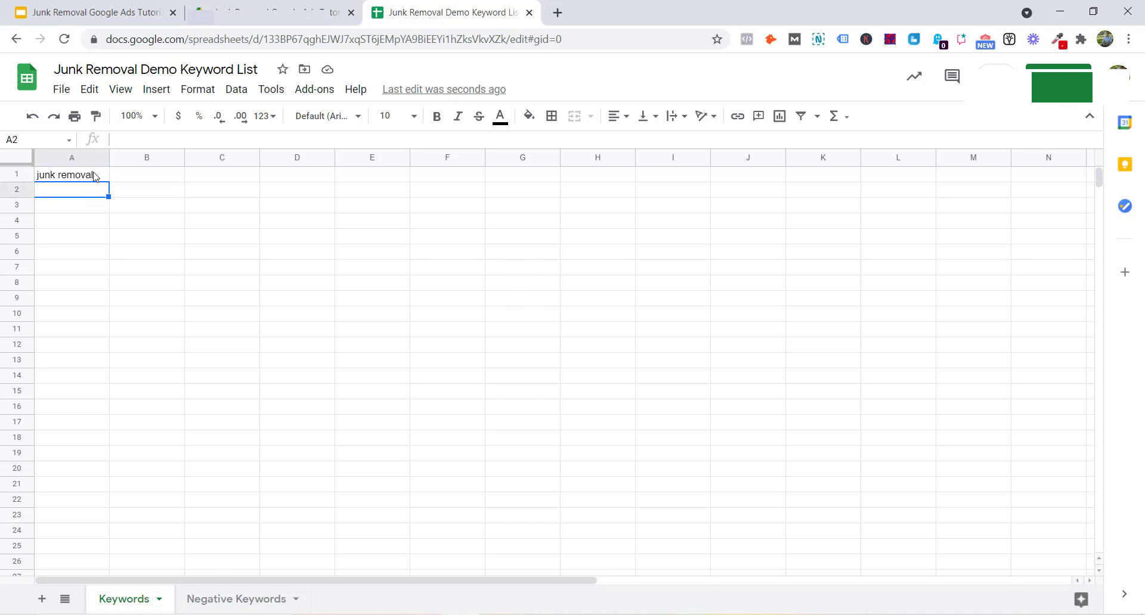
click(96, 177)
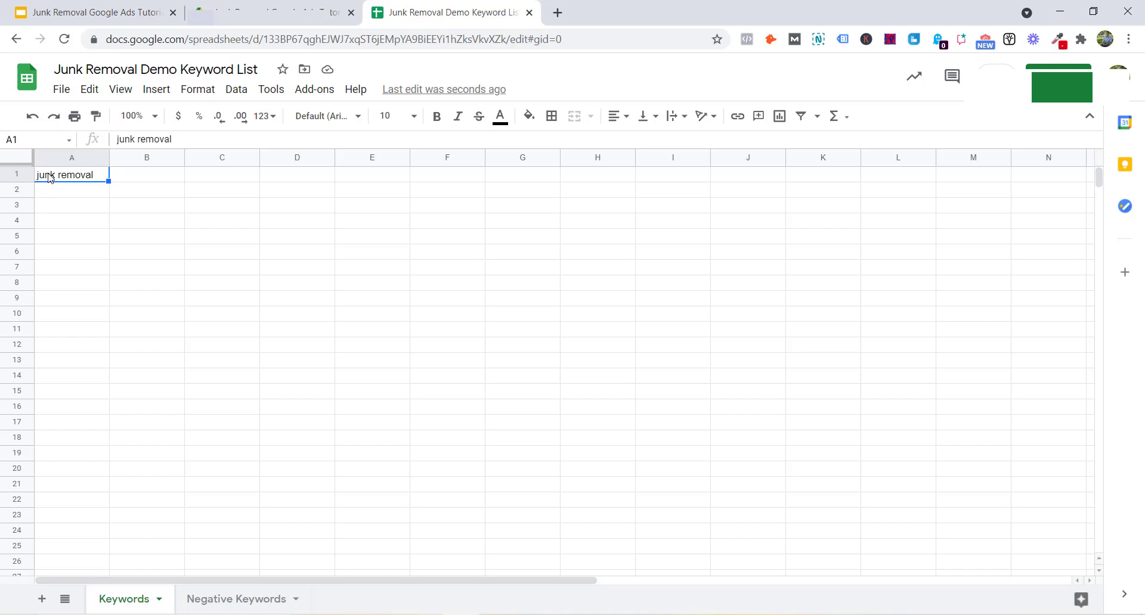
click(84, 196)
- Return to the Keyword Planner and examine the keyword idea "1800 i got junk"
key(alt+Tab)
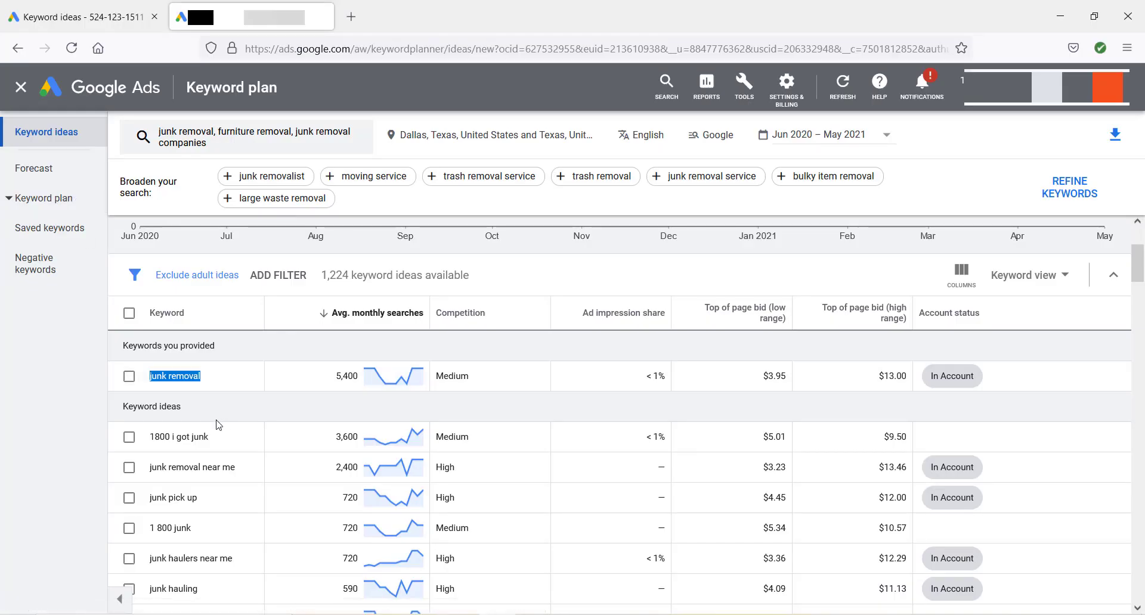
click(214, 437)
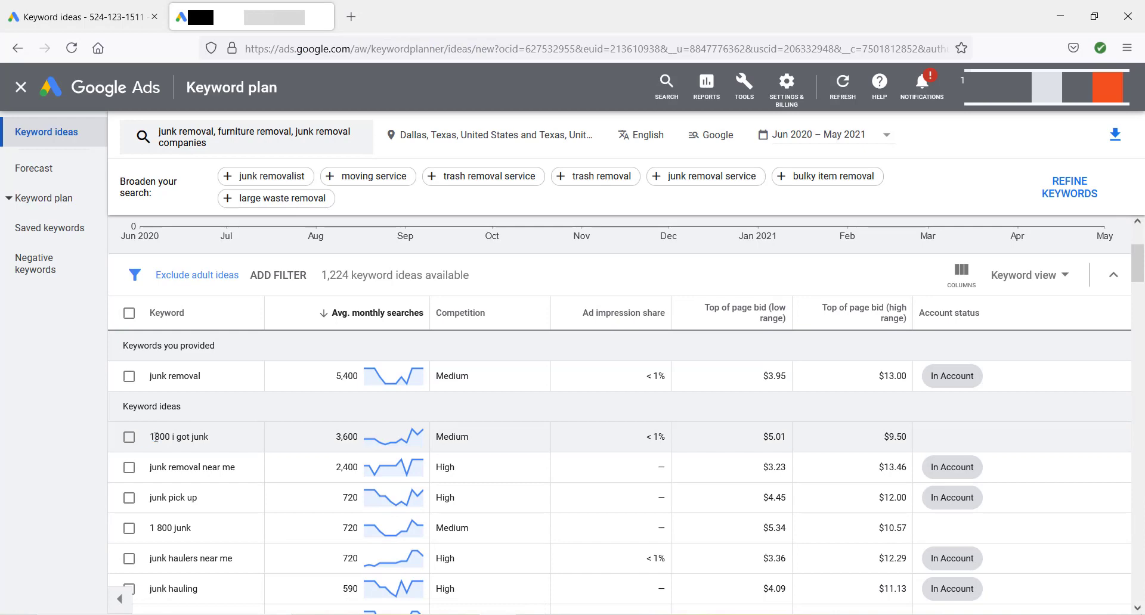
mouse_move(155, 437)
mouse_down()
mouse_move(213, 439)
mouse_move(148, 438)
mouse_up()
click(215, 442)
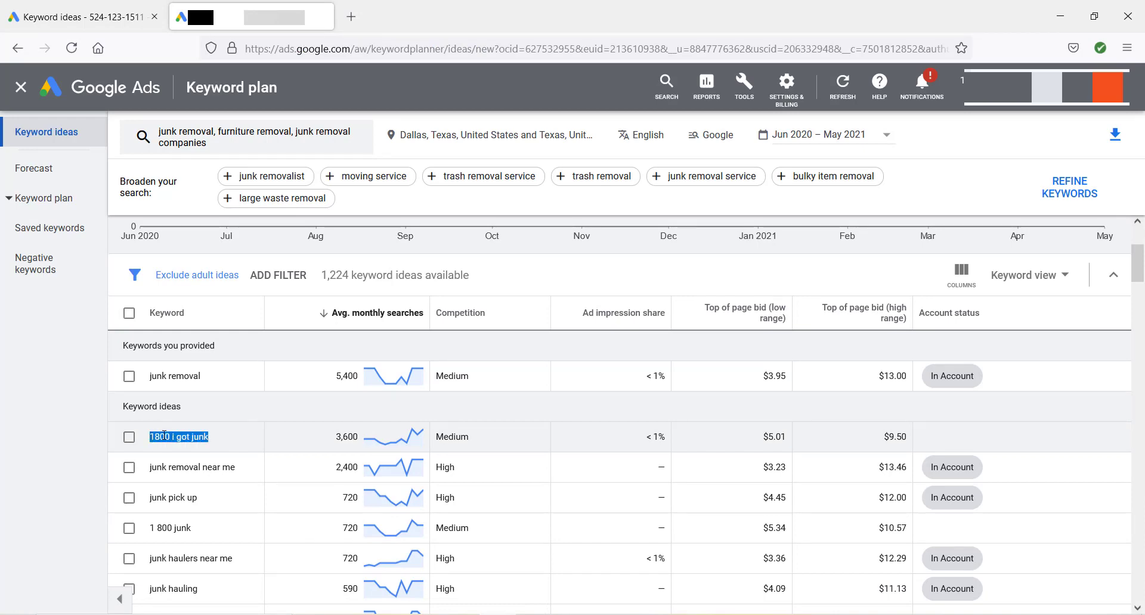
click(228, 443)
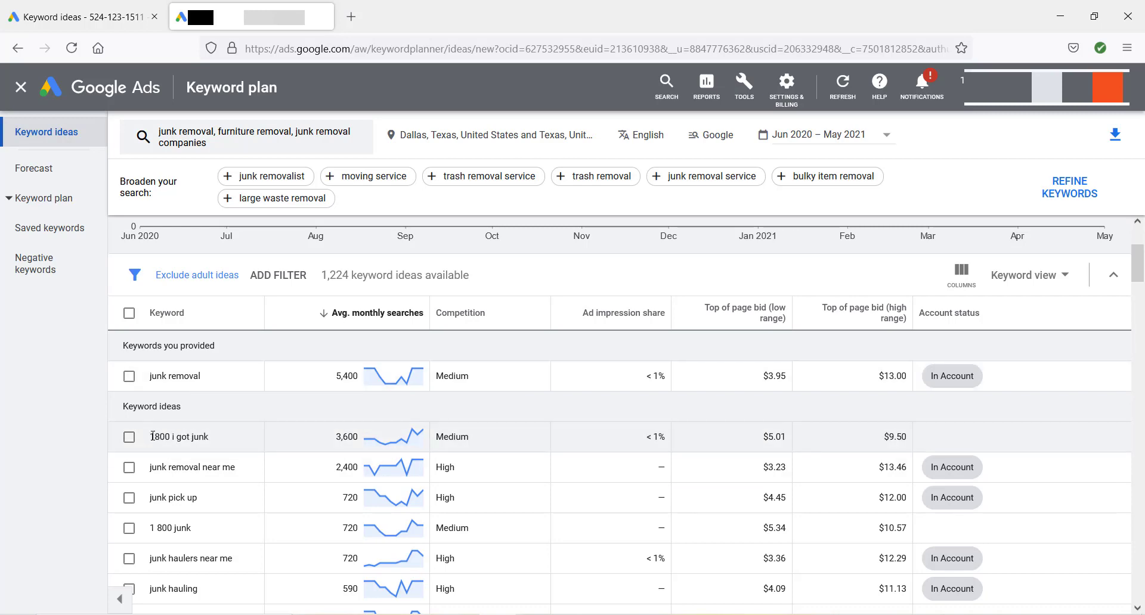
- Copy the keyword "junk removal near me" from the Keyword Planner into cell A2 of the Keywords sheet
mouse_move(152, 437)
mouse_down()
mouse_move(224, 441)
mouse_move(154, 439)
mouse_up()
key(ctrl+c)
click(225, 441)
scroll(226, 435, down, 1)
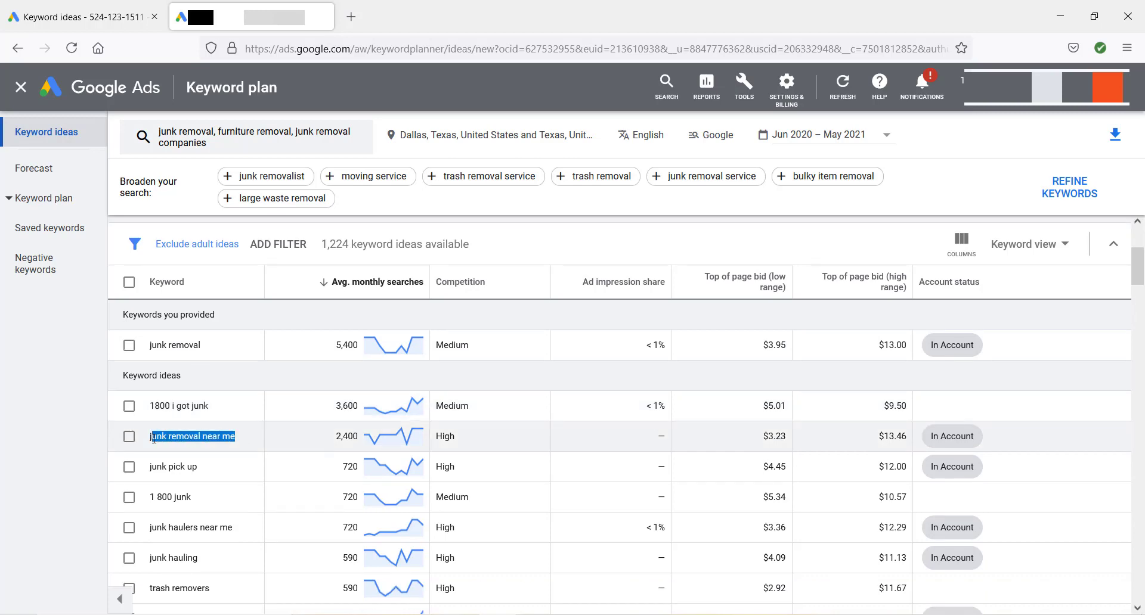
key(alt+Tab)
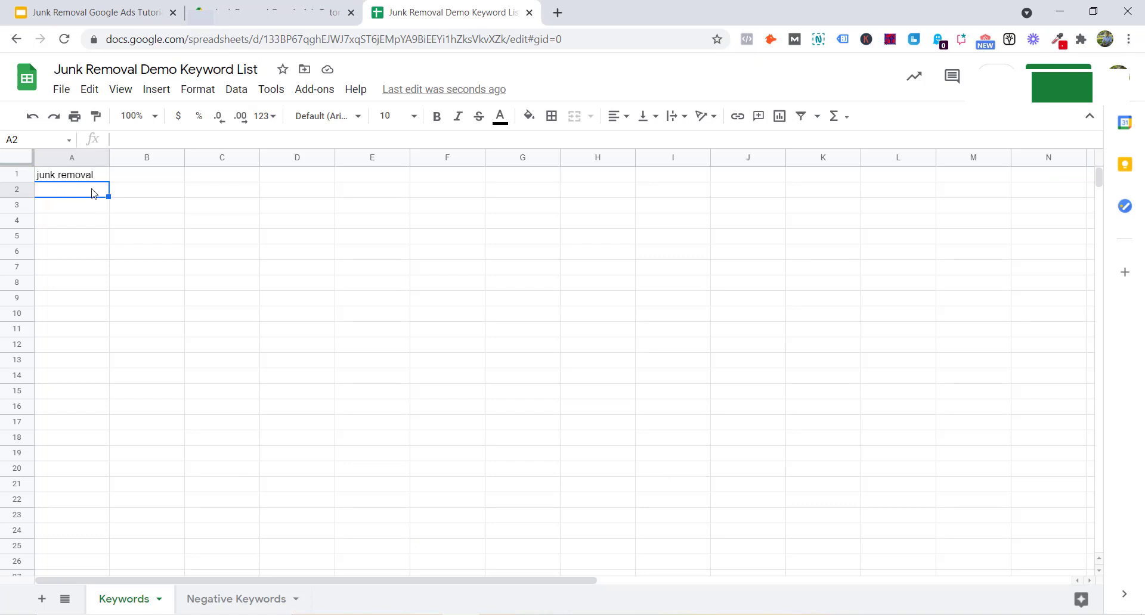
text(j)
key(ctrl+v)
key(Return)
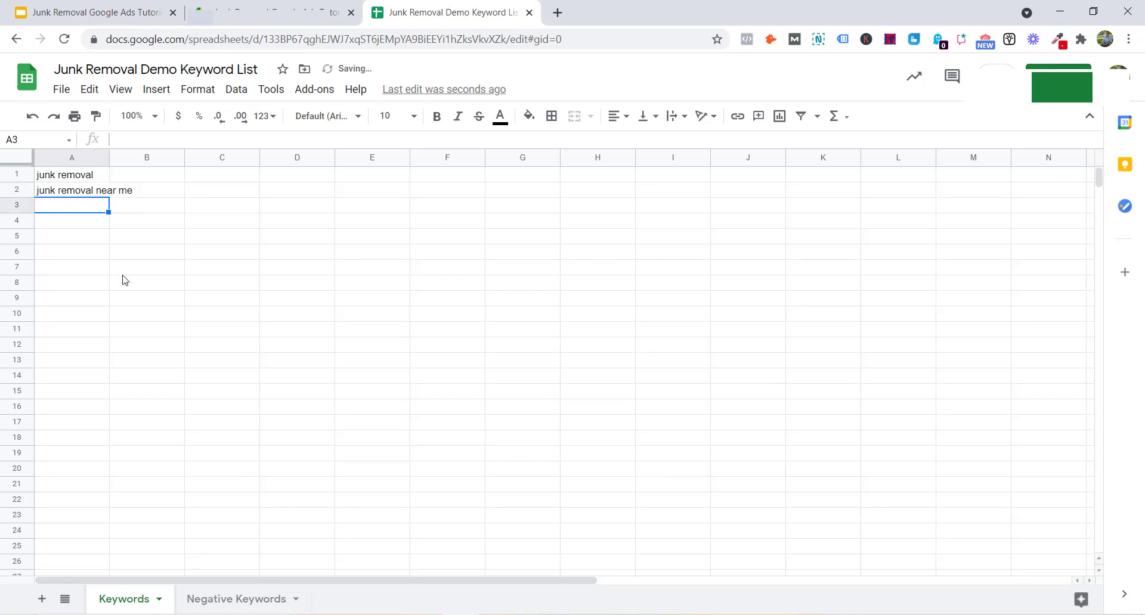
- Copy the keyword "junk pick up" from the Keyword Planner into cell A3 of the Keywords sheet
key(alt+Tab)
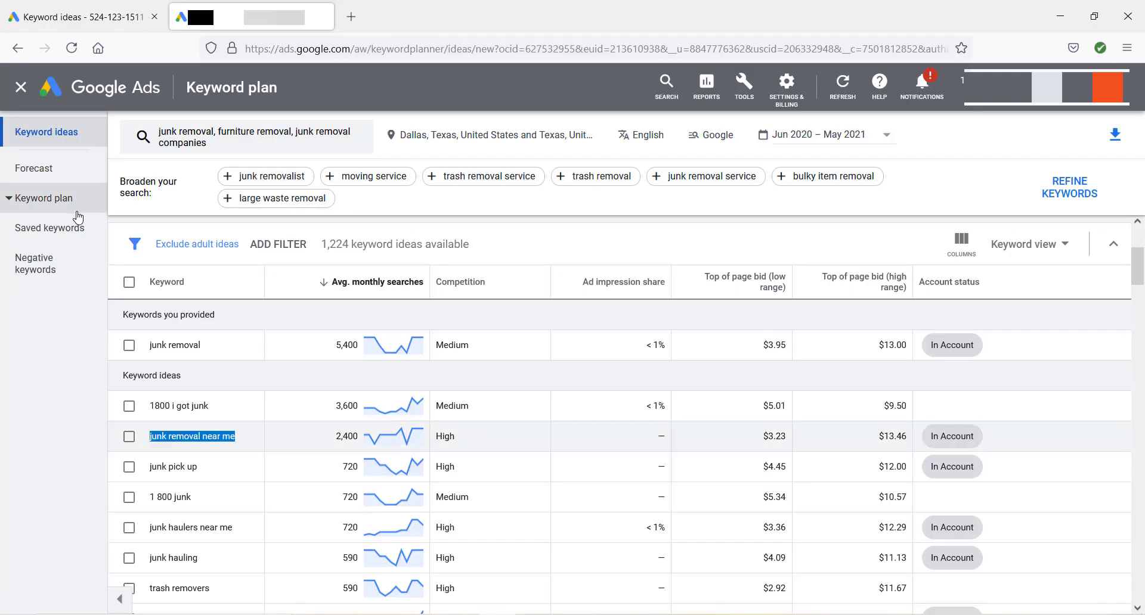
scroll(242, 409, down, 1)
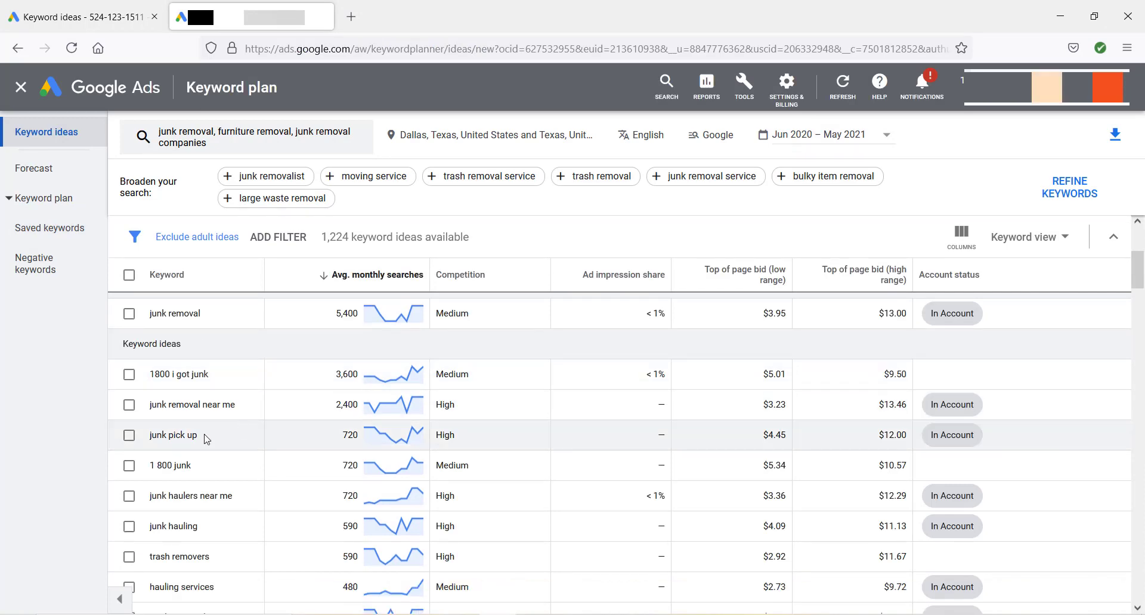
drag(206, 436, 147, 446)
key(ctrl+c)
key(alt+Tab)
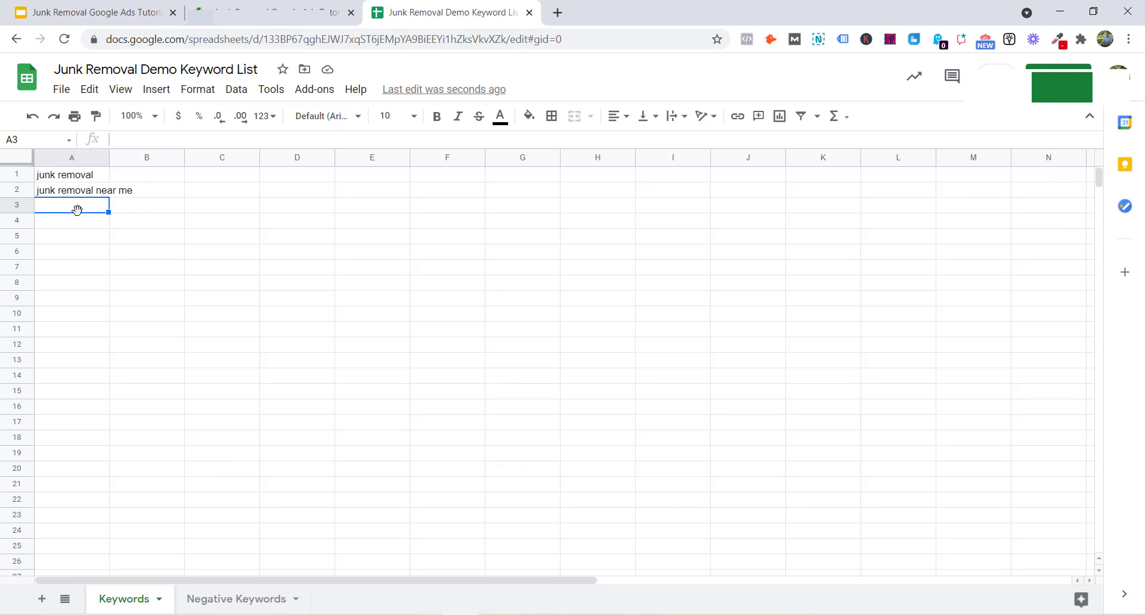
key(ctrl+v)
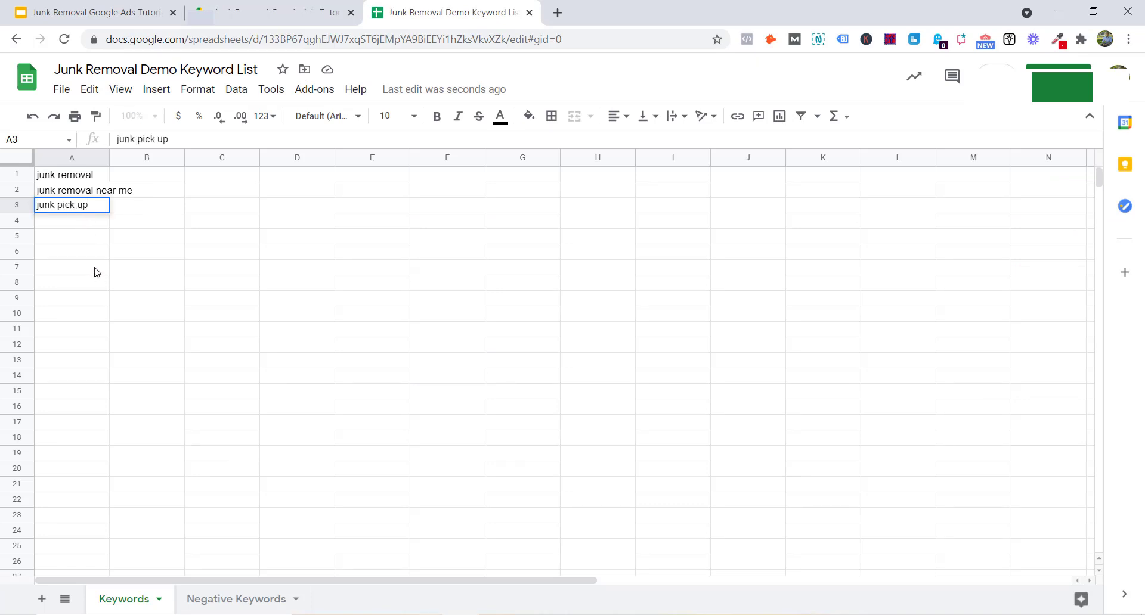
key(Return)
- Copy the keyword "junk haulers near me" from the Keyword Planner into cell C1, starting a separate hauling group
key(alt+Tab)
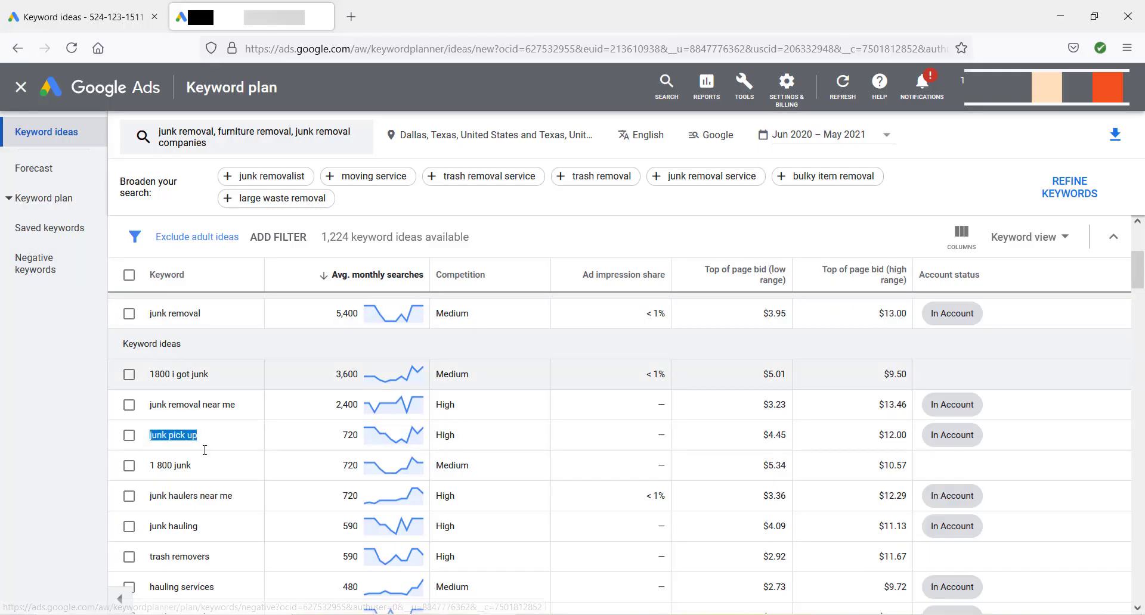
scroll(176, 432, down, 1)
click(230, 433)
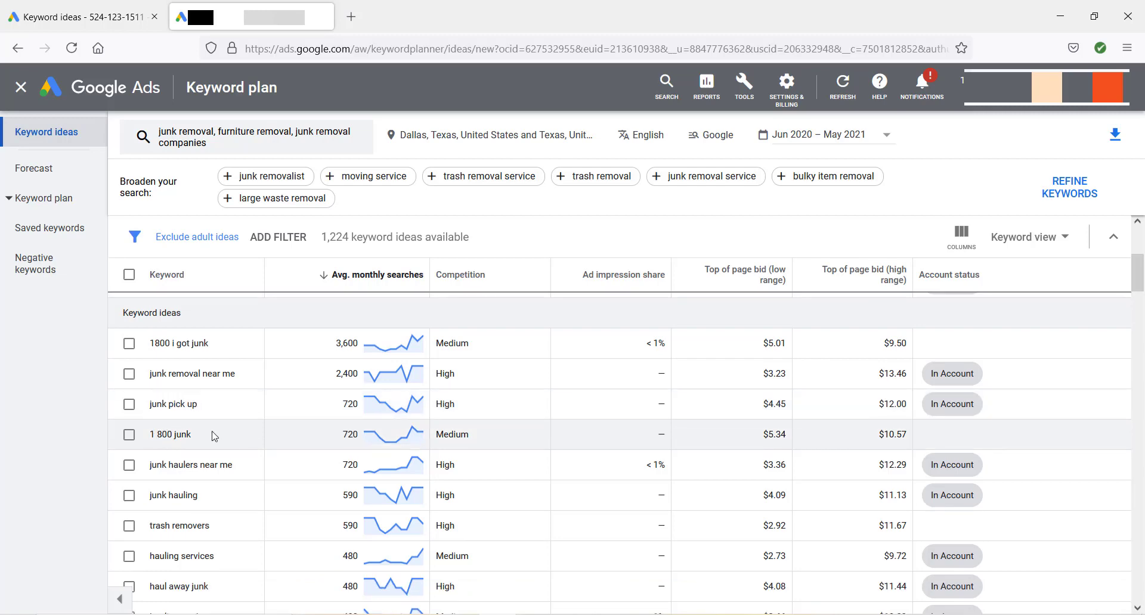
scroll(214, 436, down, 1)
drag(230, 433, 149, 434)
key(ctrl+c)
key(alt+Tab)
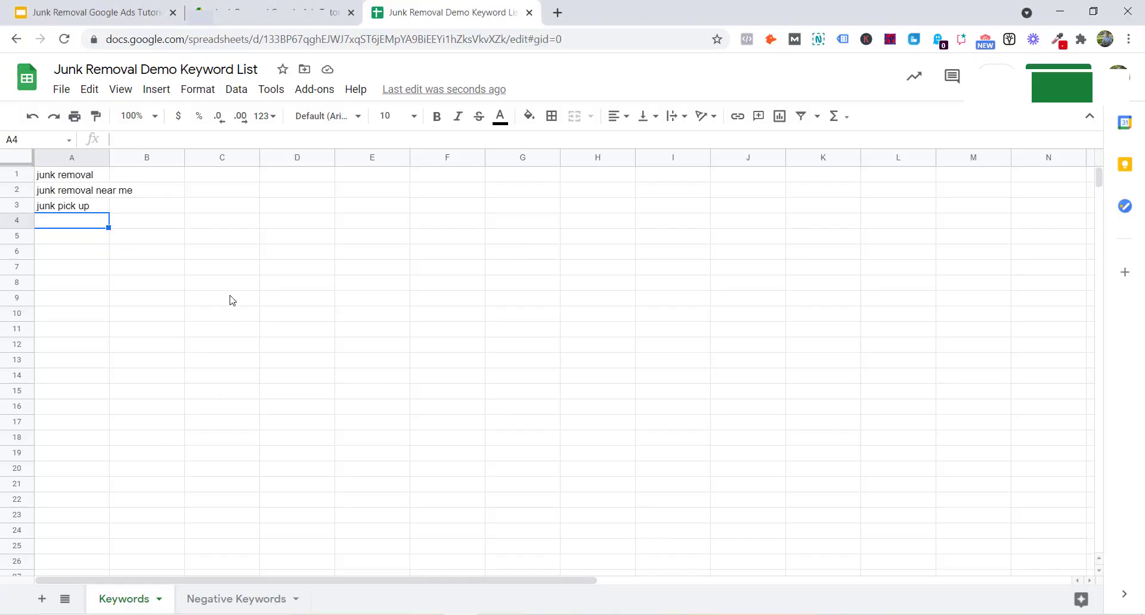
double_click(250, 179)
key(ctrl+v)
key(Return)
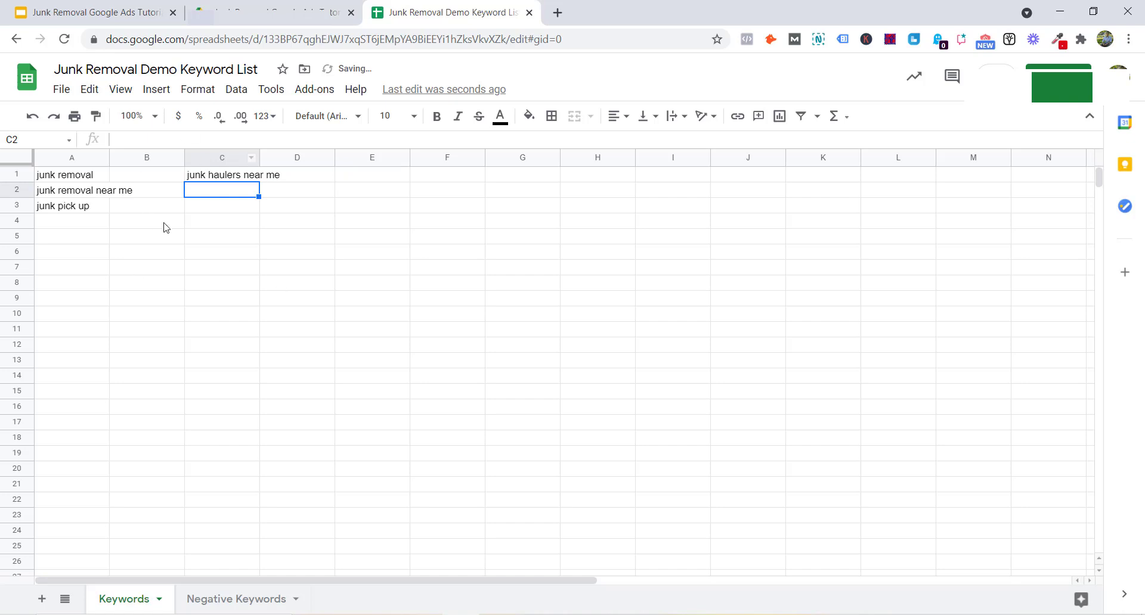
- Compare the junk removal keywords in column A with "junk haulers near me" in column C
drag(100, 175, 99, 207)
click(98, 190)
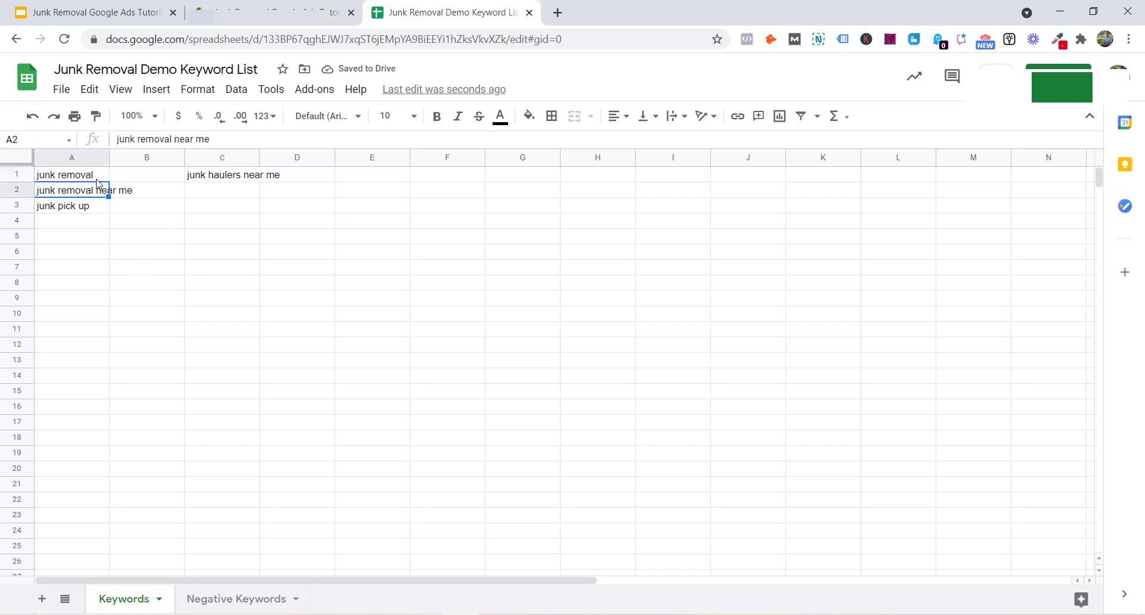
click(98, 181)
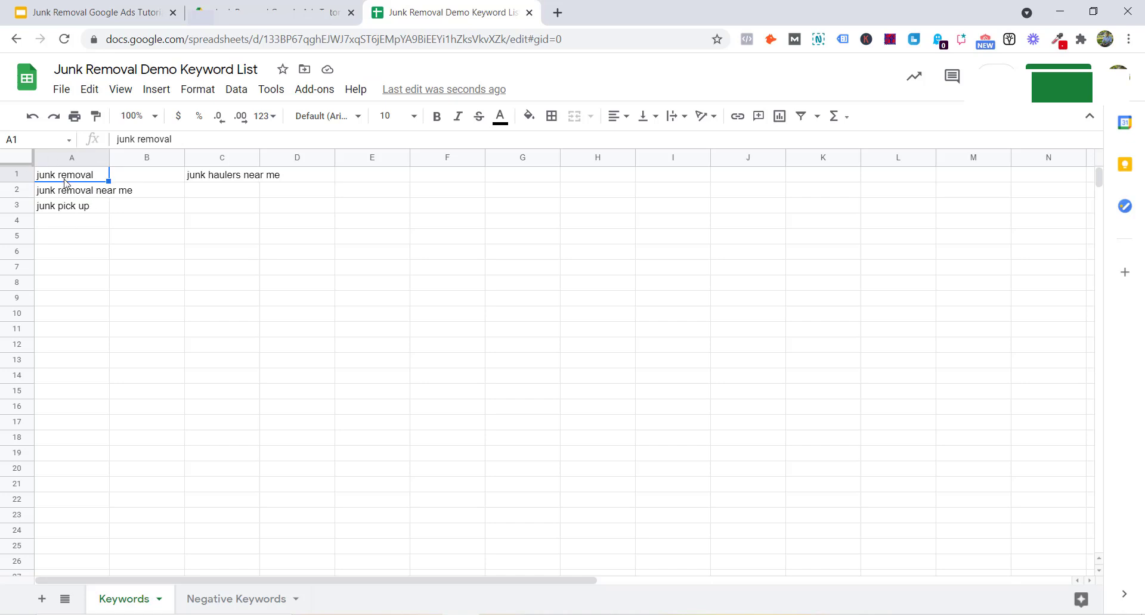
click(239, 179)
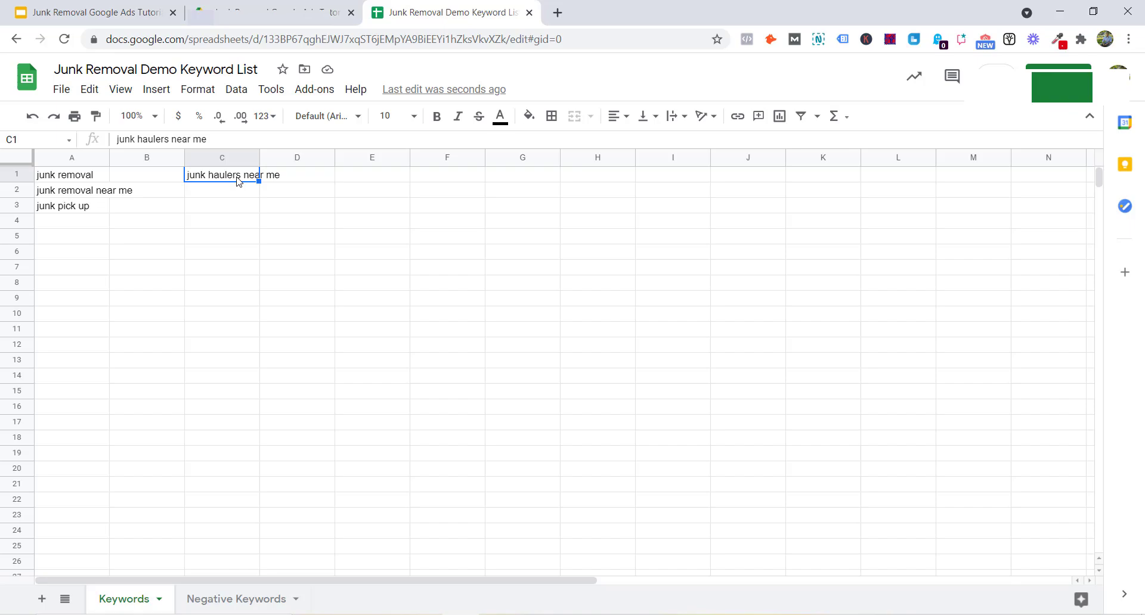
- Copy the keyword "junk hauling" from the Keyword Planner into cell C2 of the Keywords sheet
key(alt+Tab)
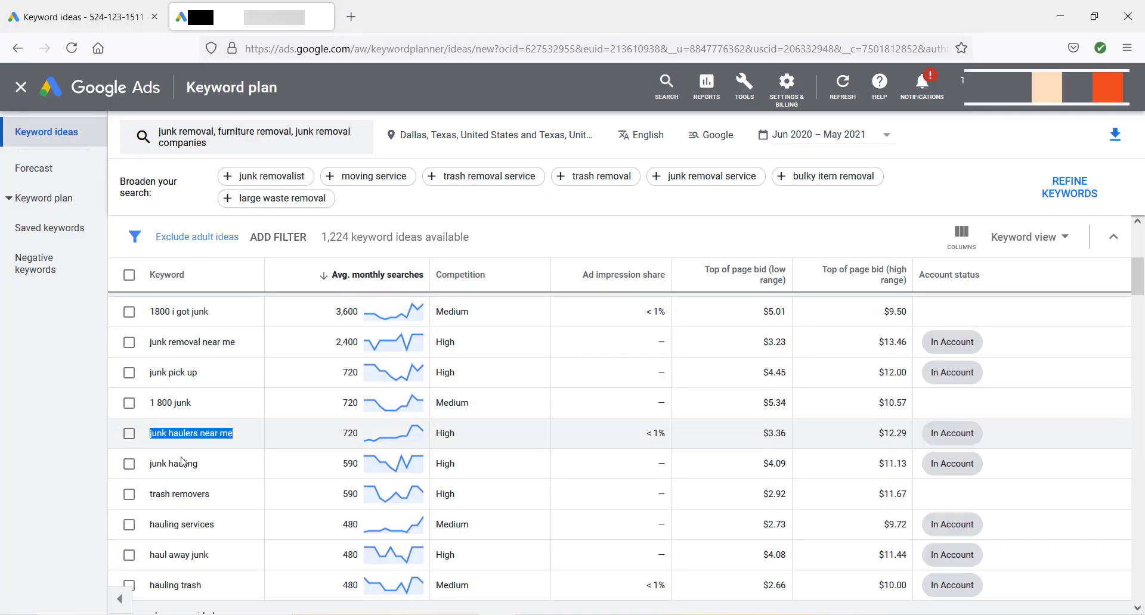
drag(200, 469, 148, 470)
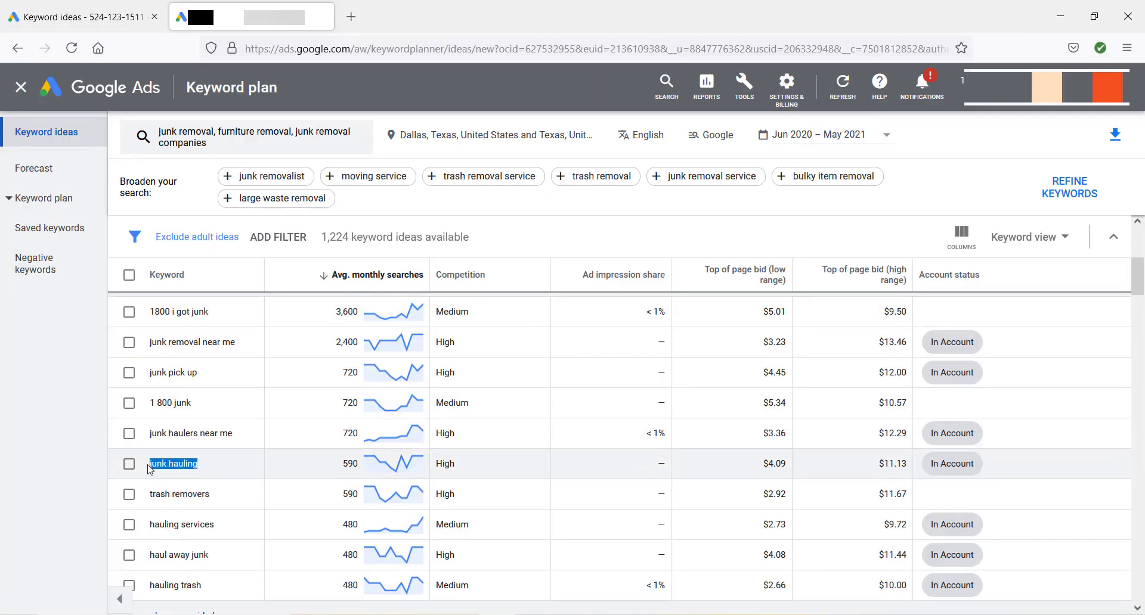
key(ctrl+c)
key(alt+Tab)
click(230, 190)
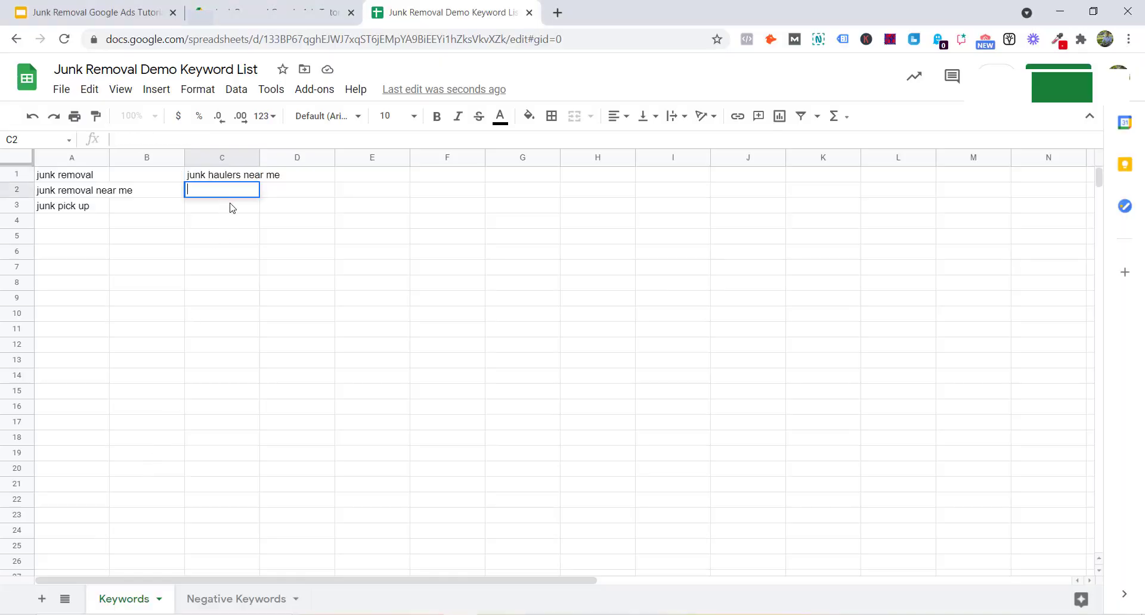
key(ctrl+v)
key(Return)
- Return to the Keyword Planner and examine the keyword idea "trash removers"
key(alt+Tab)
scroll(251, 404, down, 1)
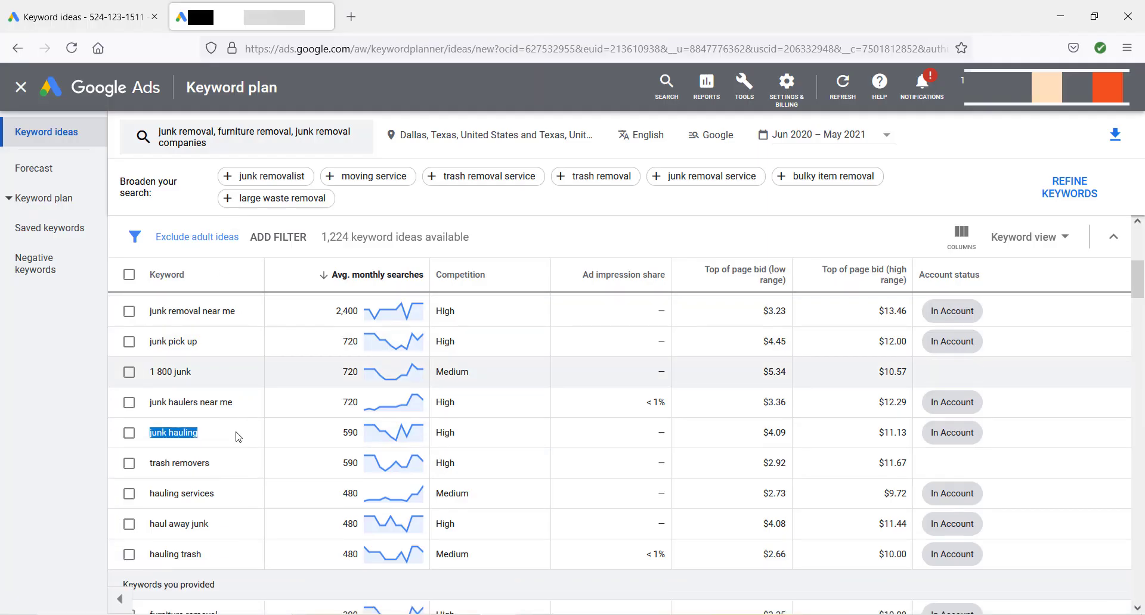
click(235, 455)
scroll(235, 455, down, 1)
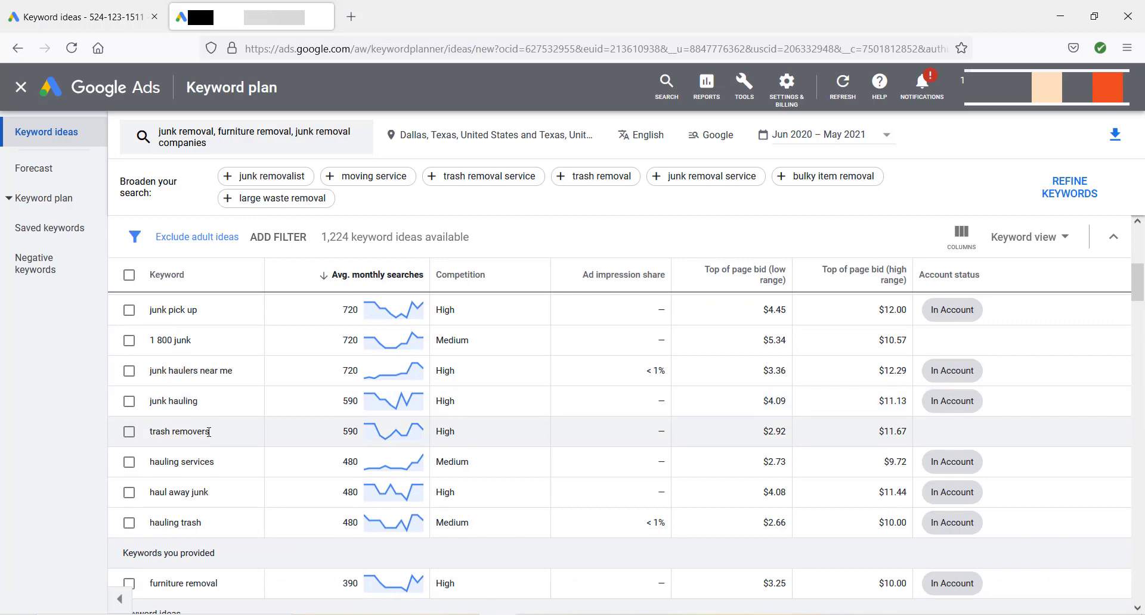
drag(210, 431, 149, 438)
click(218, 431)
drag(150, 432, 214, 435)
click(222, 436)
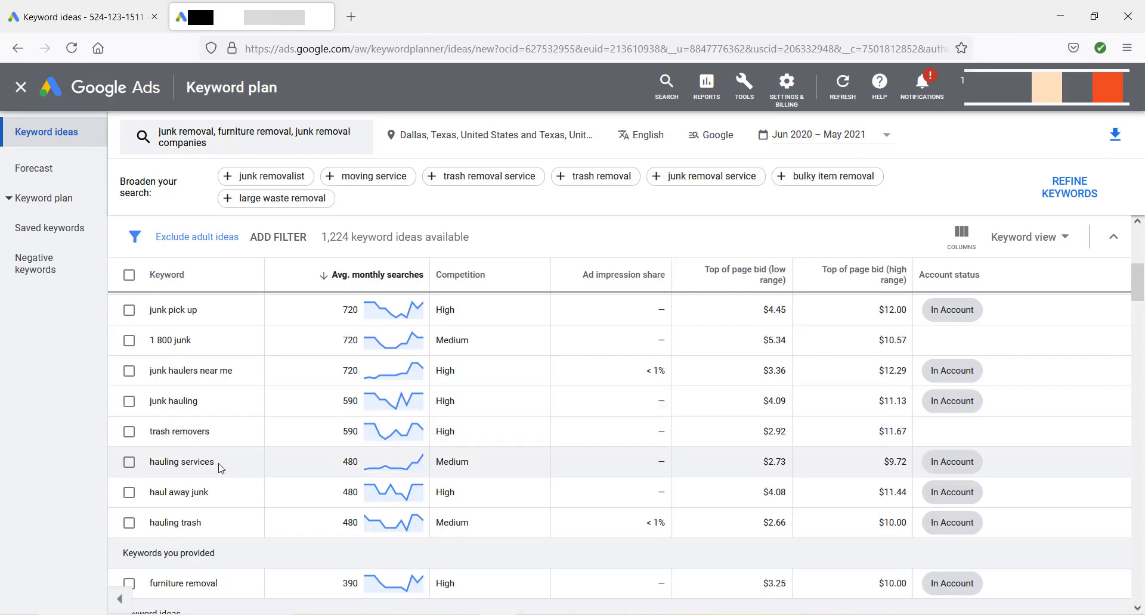
- Copy the keyword "hauling services" from the Keyword Planner into cell C3 of the Keywords sheet
drag(210, 464, 145, 470)
key(alt+Tab)
double_click(231, 207)
key(ctrl+v)
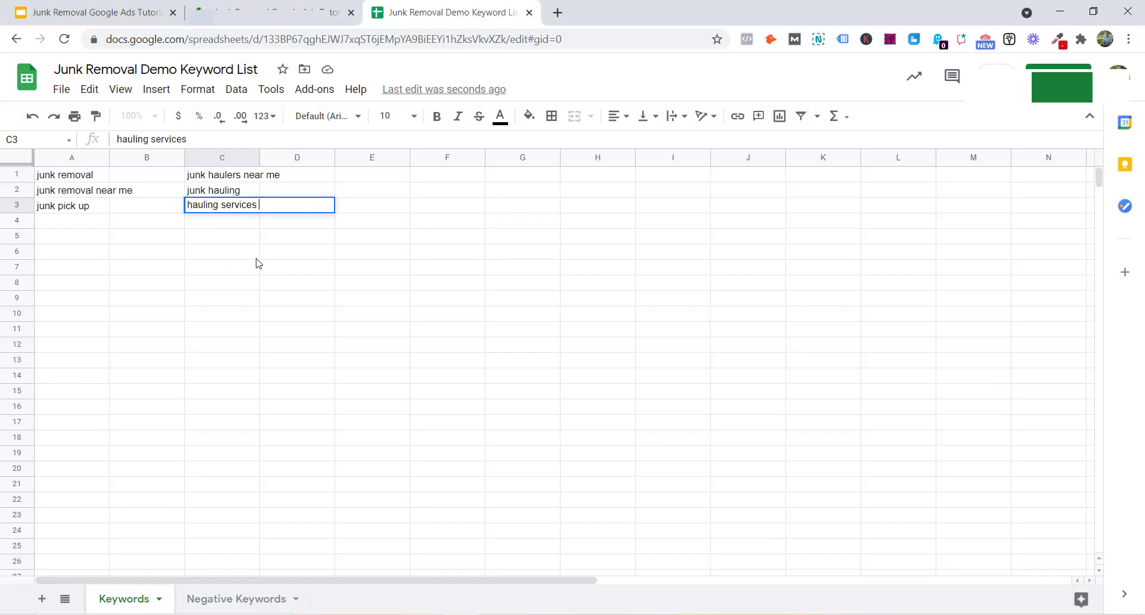
key(Return)
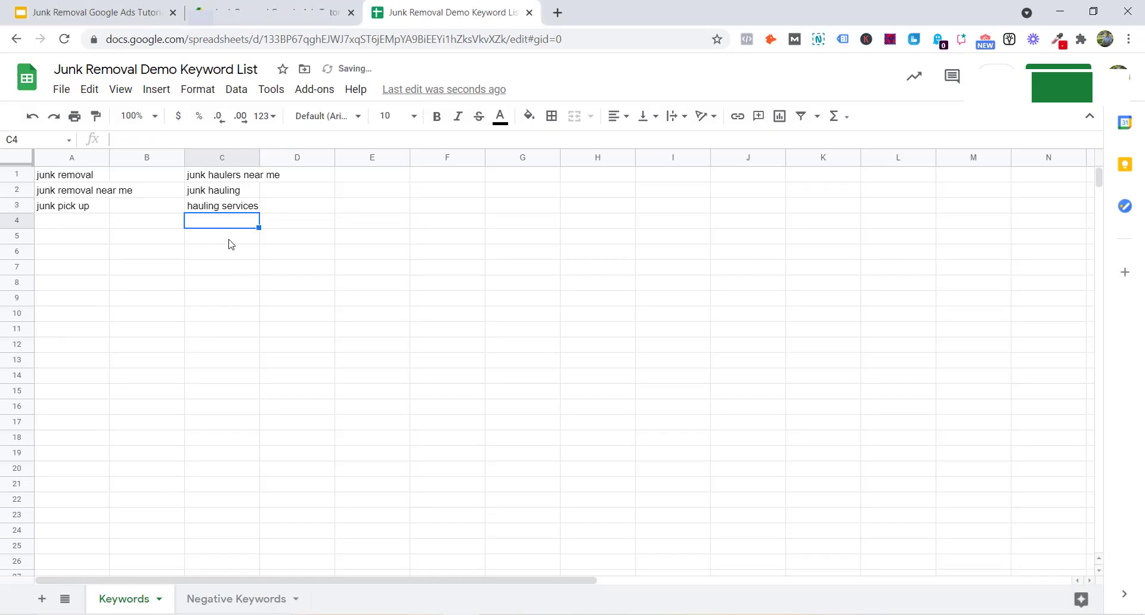
click(232, 208)
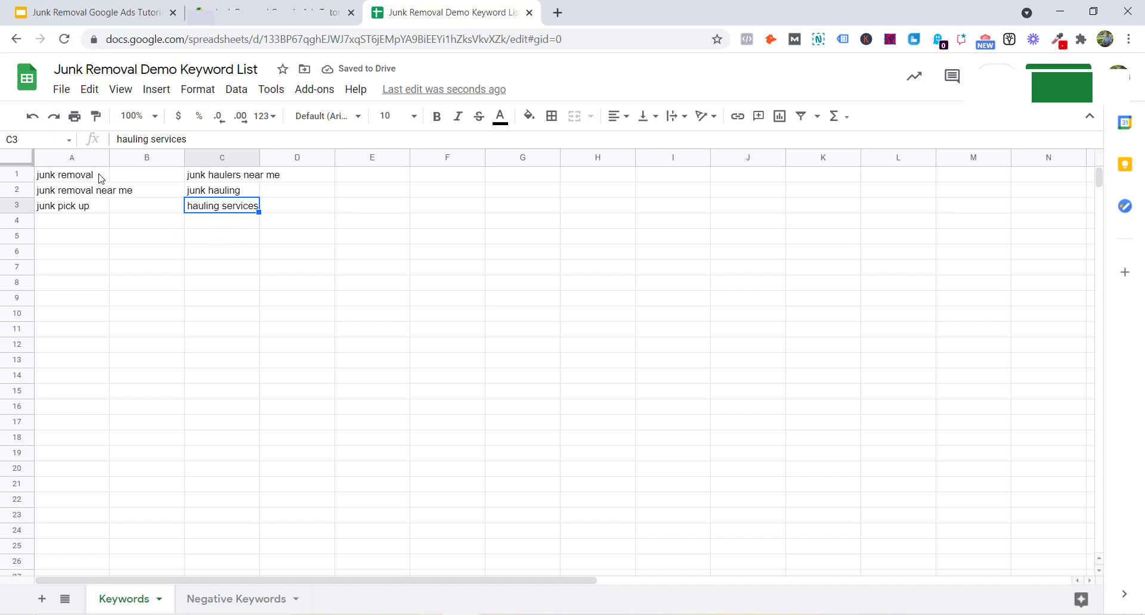
- Copy the keyword "haul away junk" from the Keyword Planner into cell C4 of the Keywords sheet
key(alt+Tab)
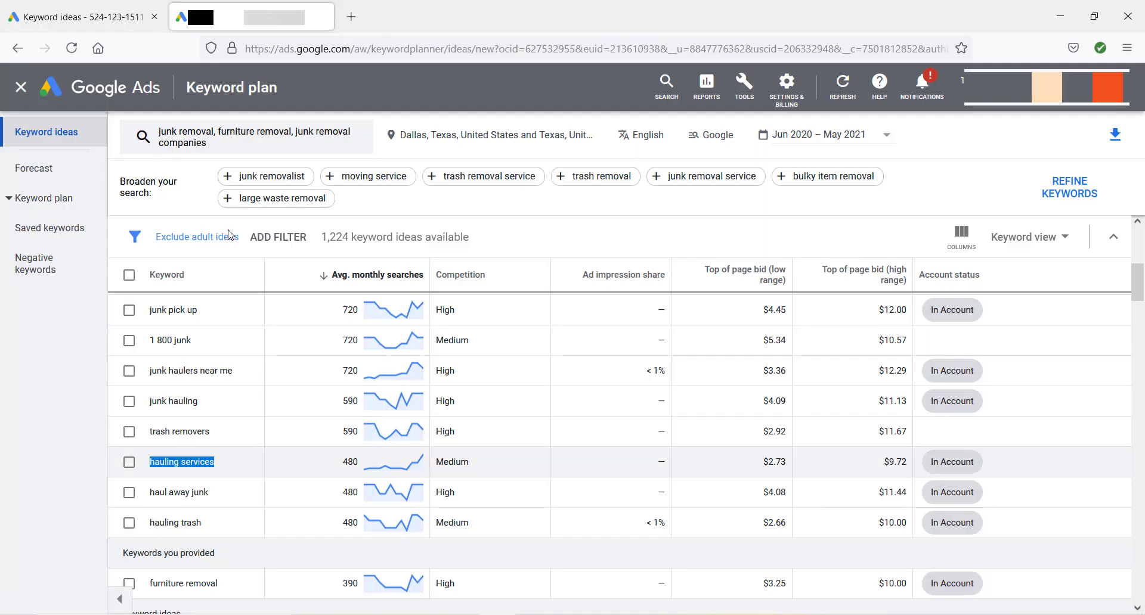
scroll(206, 387, down, 1)
drag(211, 462, 153, 465)
key(ctrl+c)
key(alt+Tab)
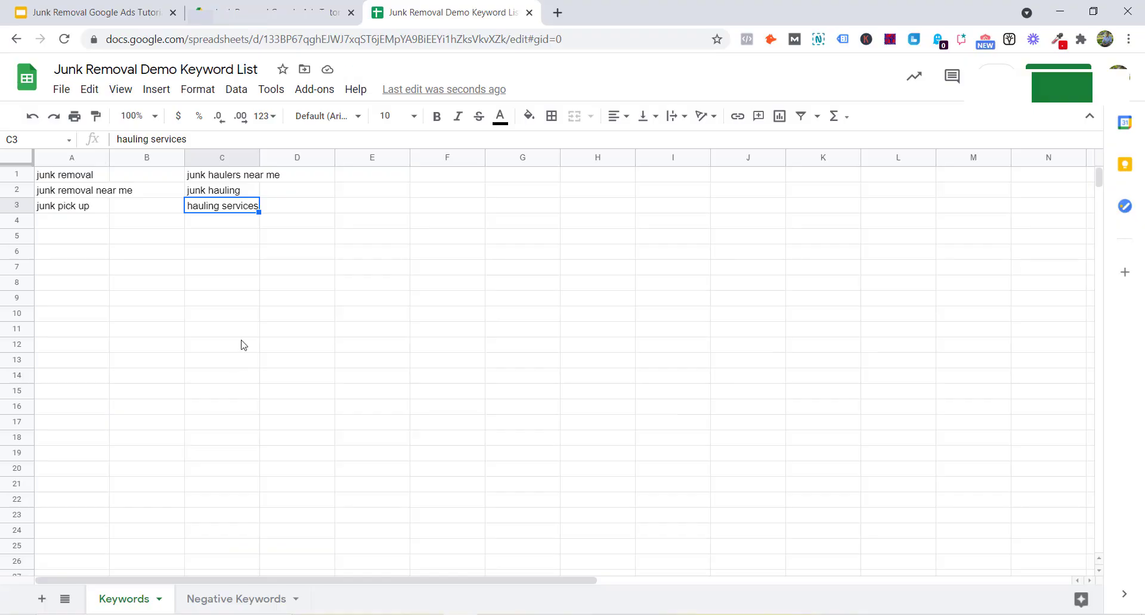
double_click(229, 220)
key(ctrl+v)
- Copy the keyword "furniture removal" from the Keyword Planner into cell E1 of the Keywords sheet
key(alt+Tab)
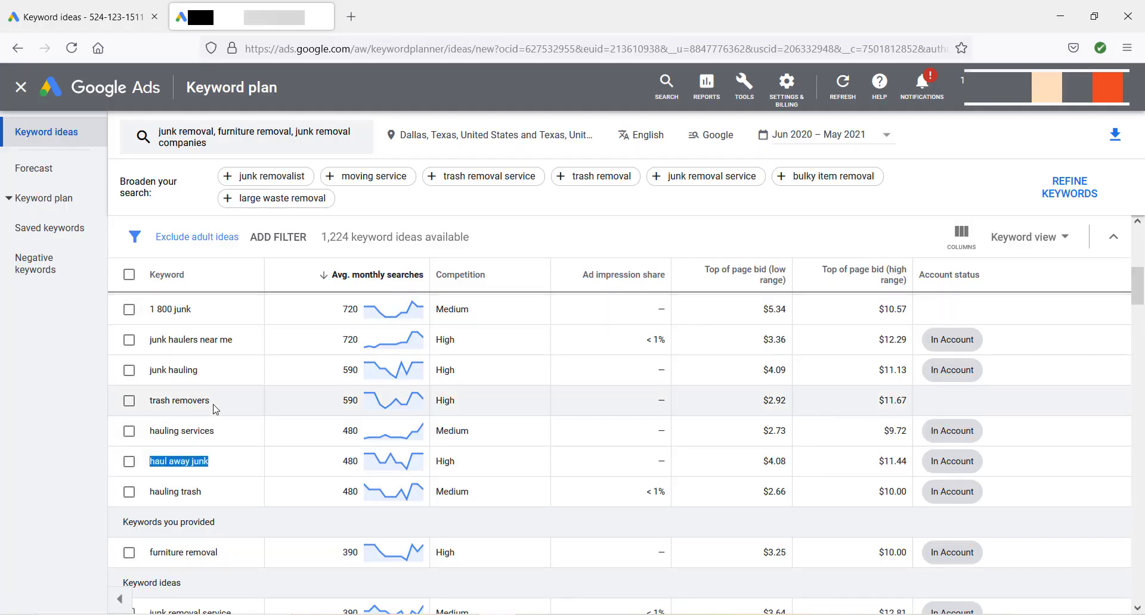
scroll(215, 403, down, 1)
drag(220, 490, 153, 492)
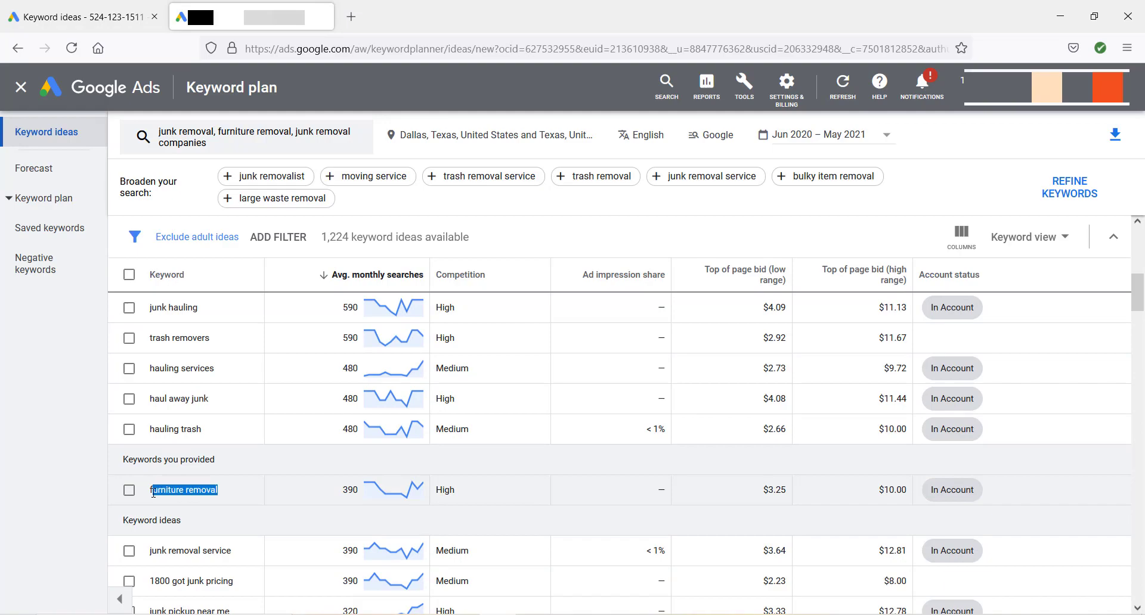
key(ctrl+c)
key(alt+Tab)
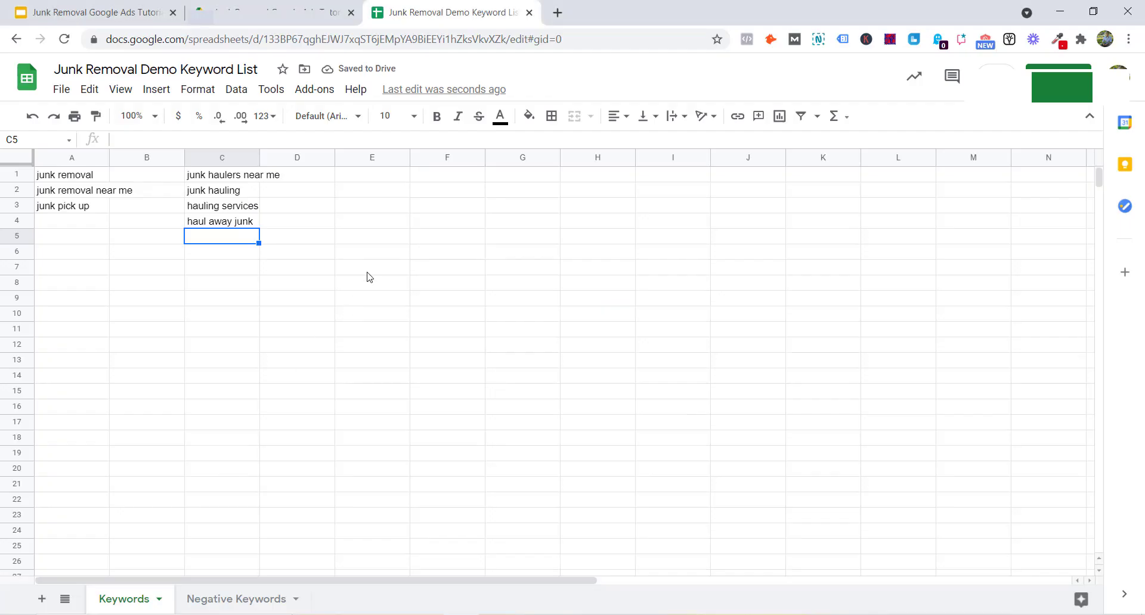
double_click(393, 178)
key(ctrl+v)
key(Return)
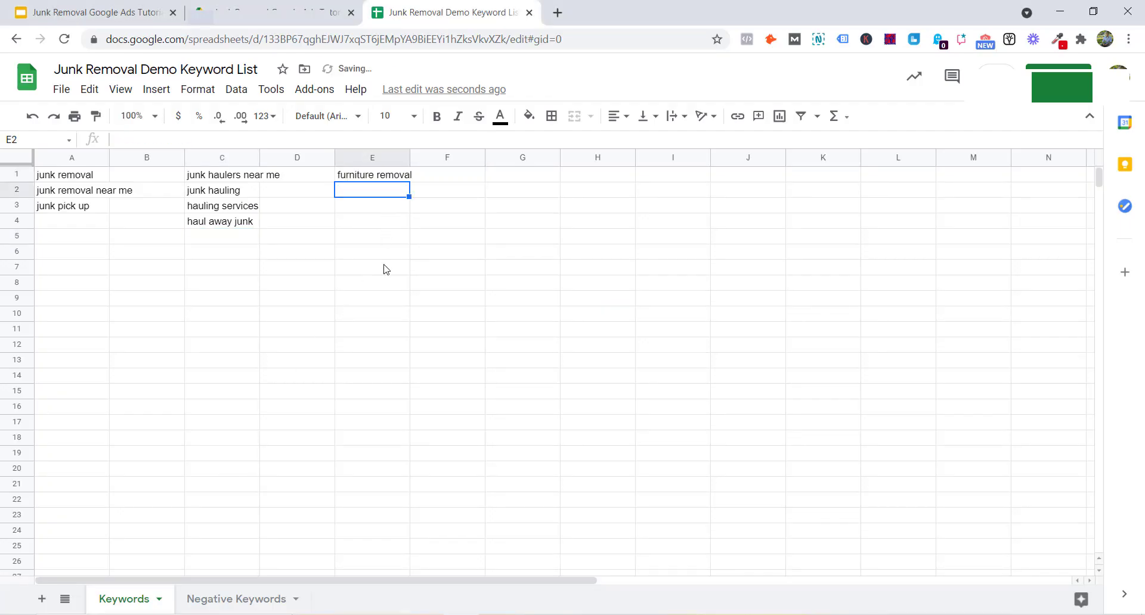
- Copy the keyword "junk removal service" from the Keyword Planner into cell A4 of the Keywords sheet
key(alt+Tab)
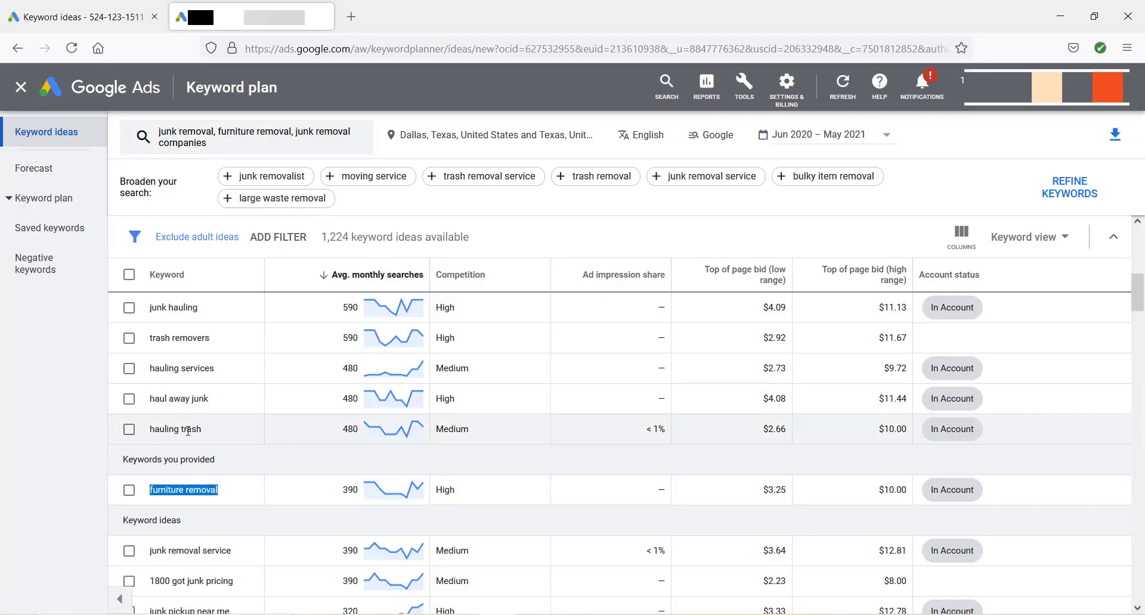
scroll(240, 456, down, 3)
drag(239, 457, 151, 469)
key(ctrl+c)
key(alt+Tab)
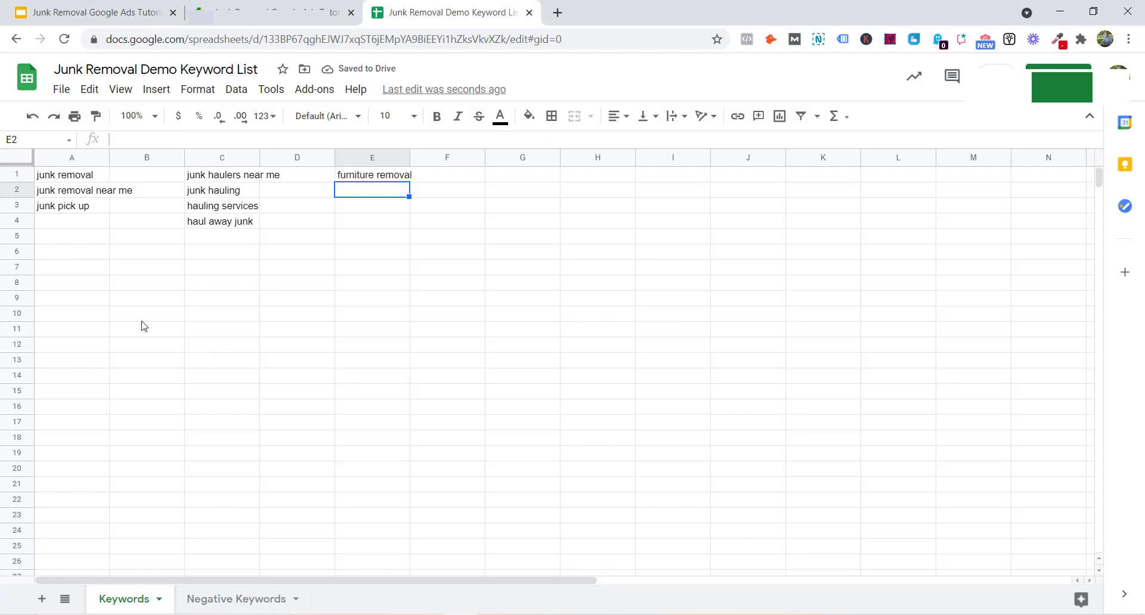
double_click(87, 224)
key(ctrl+v)
key(Return)
- Copy the keyword "junk pickup near me" from the Keyword Planner into cell A5 of the Keywords sheet
key(alt+Tab)
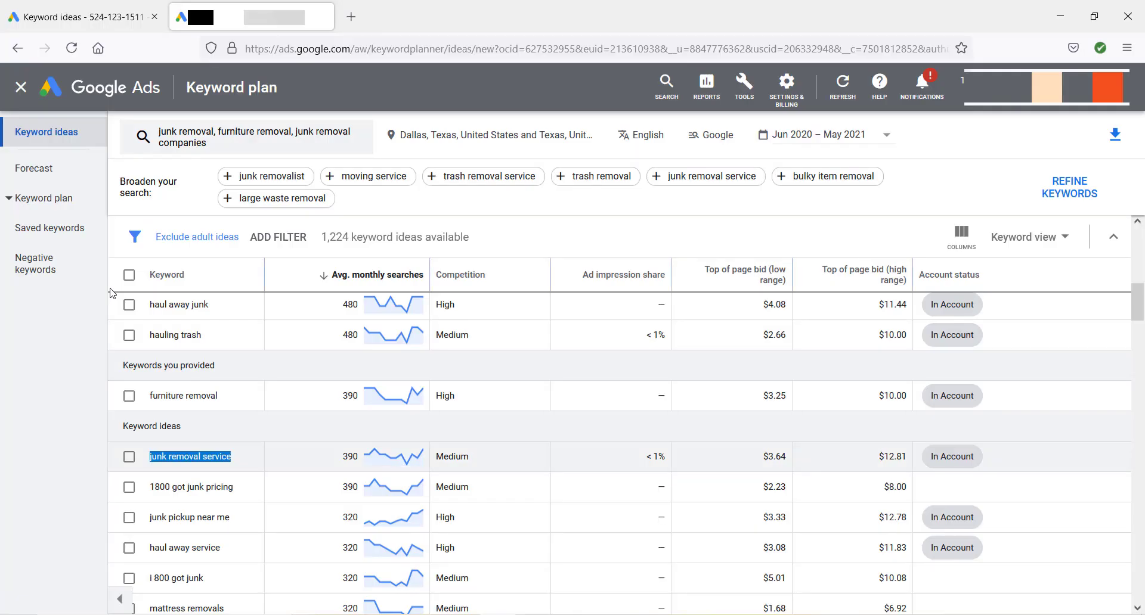
scroll(200, 459, up, 1)
click(256, 501)
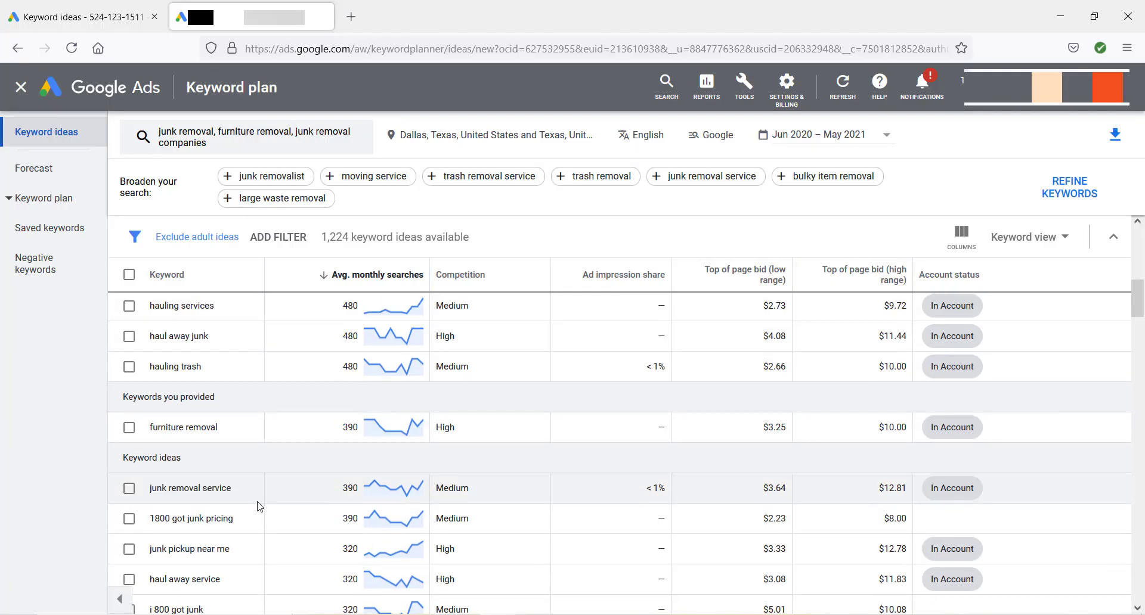
scroll(248, 488, up, 1)
scroll(239, 529, down, 3)
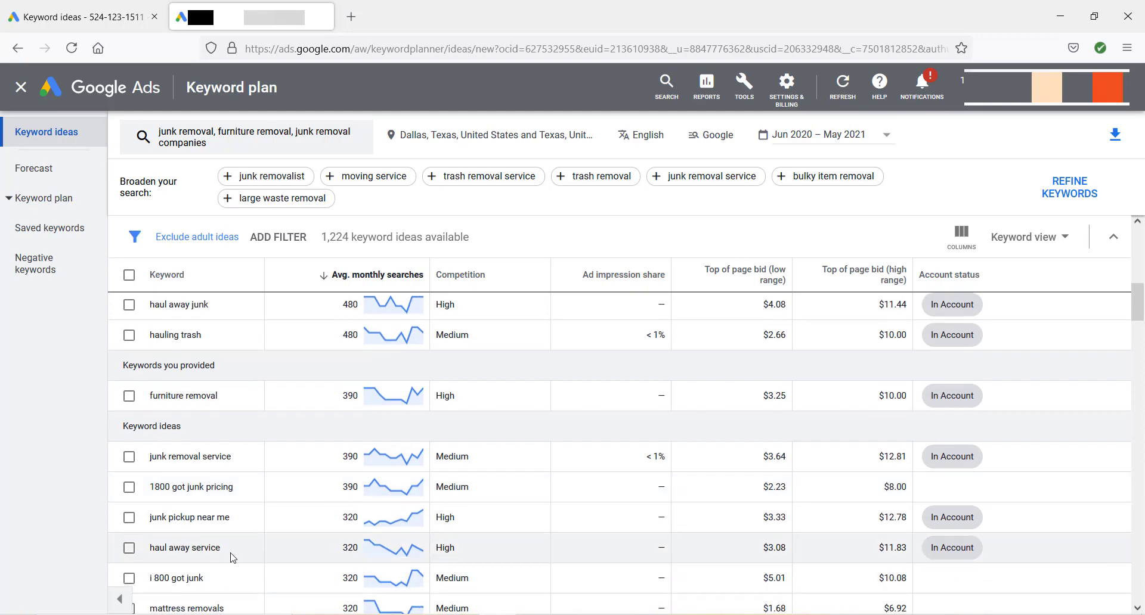
drag(237, 488, 150, 501)
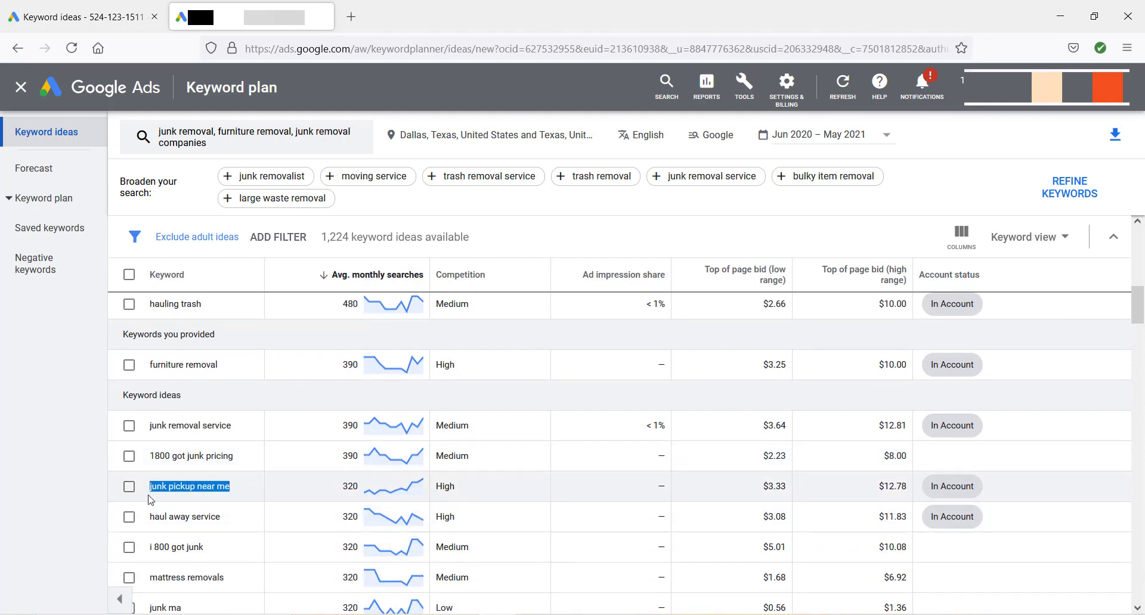
key(ctrl+c)
key(alt+Tab)
double_click(91, 237)
key(ctrl+v)
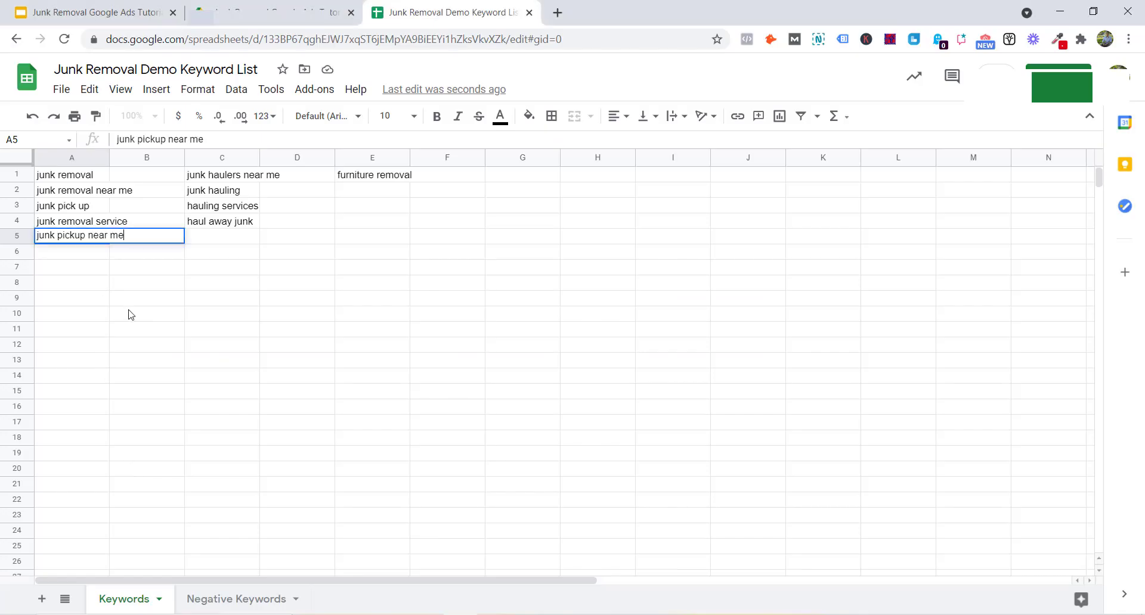
- Copy the keyword "mattress removals" from the Keyword Planner into cell G1 of the Keywords sheet
key(alt+Tab)
click(226, 514)
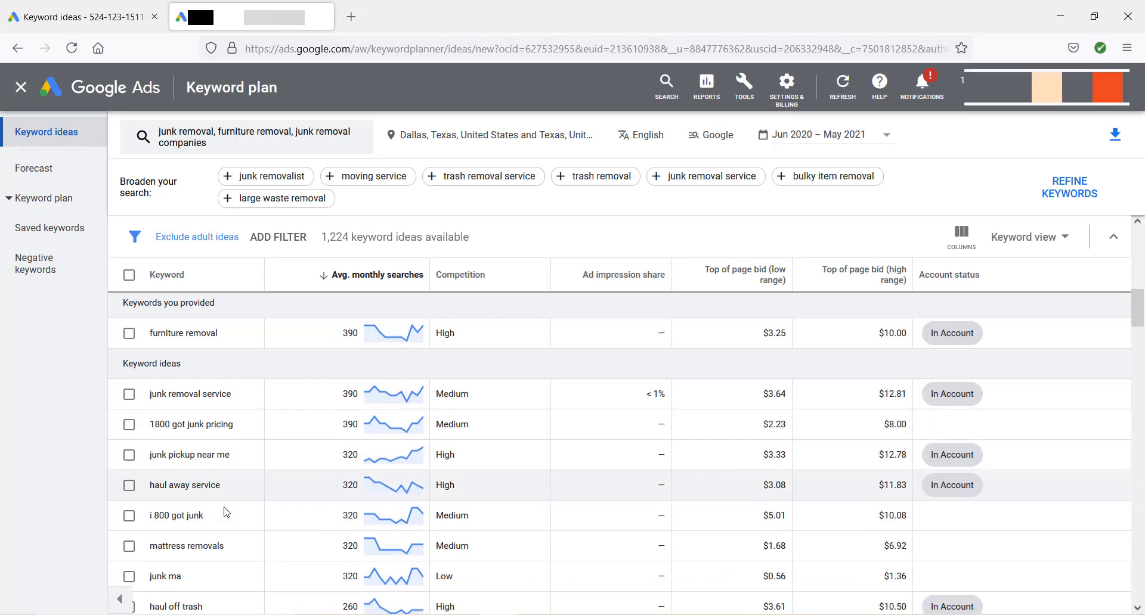
scroll(226, 514, down, 1)
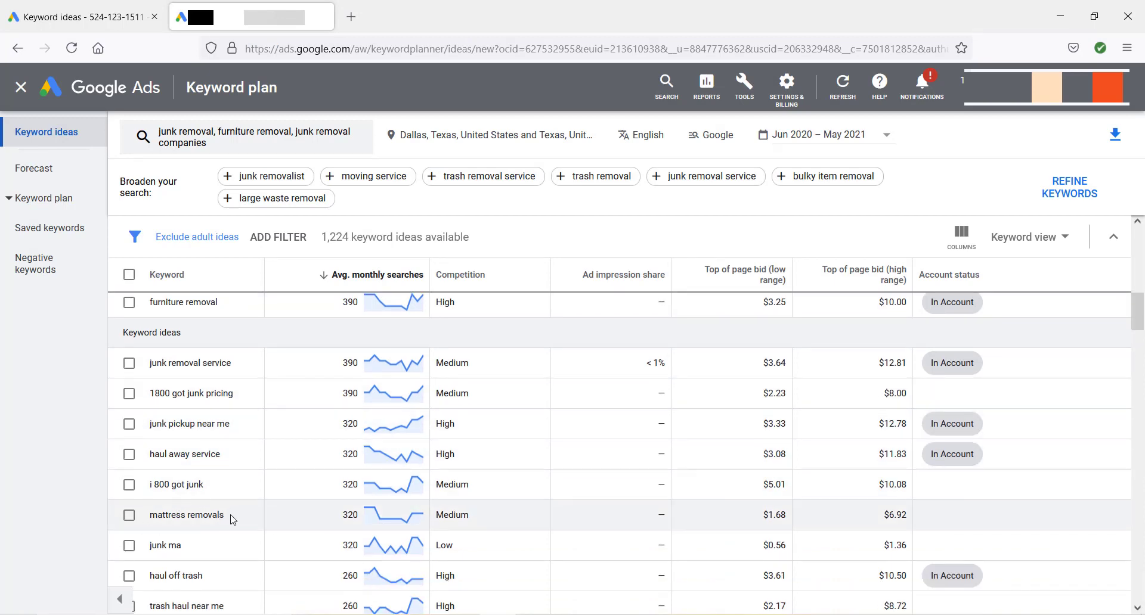
drag(233, 520, 152, 518)
key(ctrl+c)
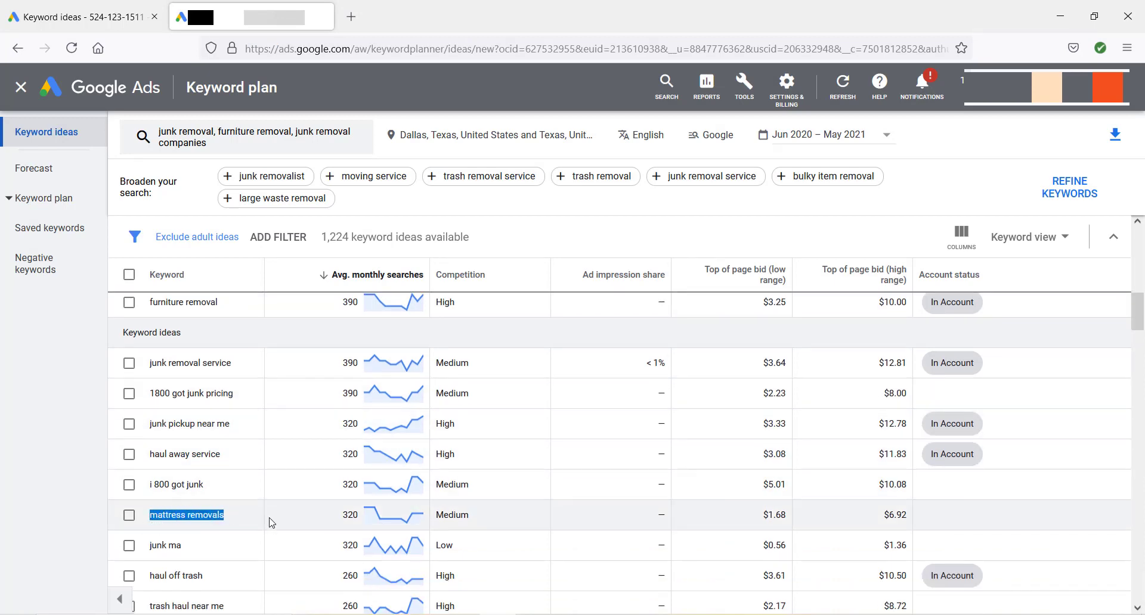
key(alt+Tab)
double_click(522, 174)
key(ctrl+v)
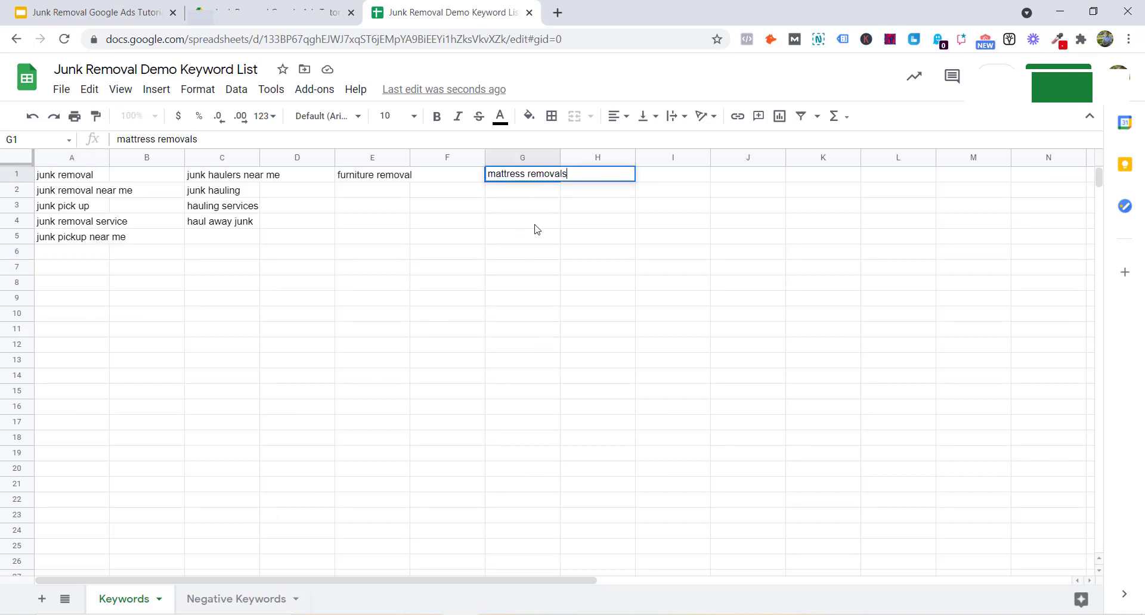
key(Return)
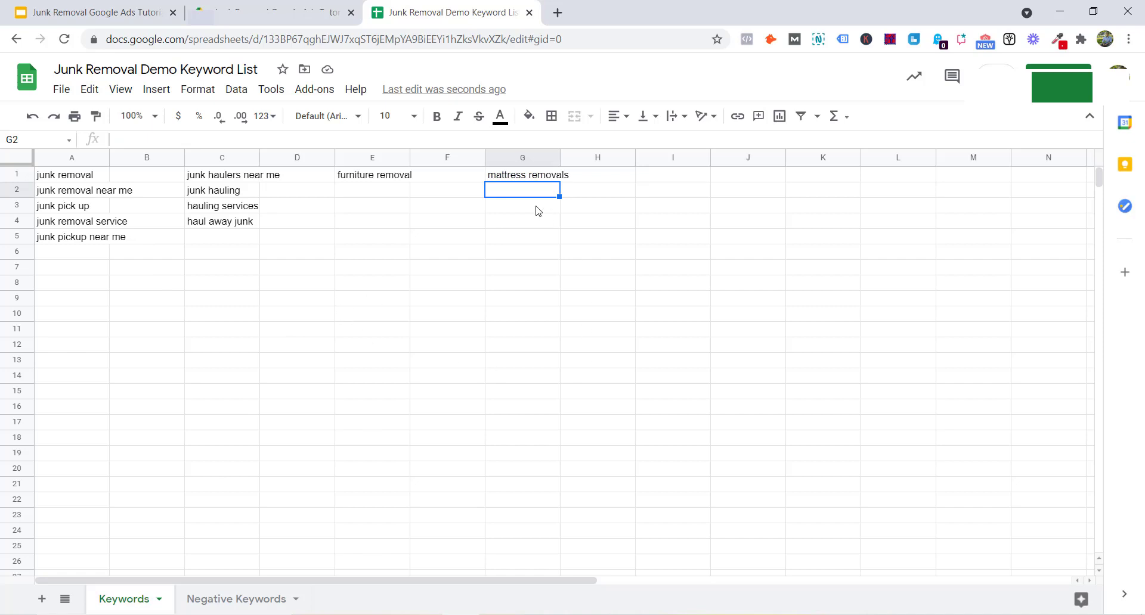
- Examine the lower-volume keyword ideas below "mattress removals" in the Keyword Planner and compare them with the Keywords sheet
key(alt+Tab)
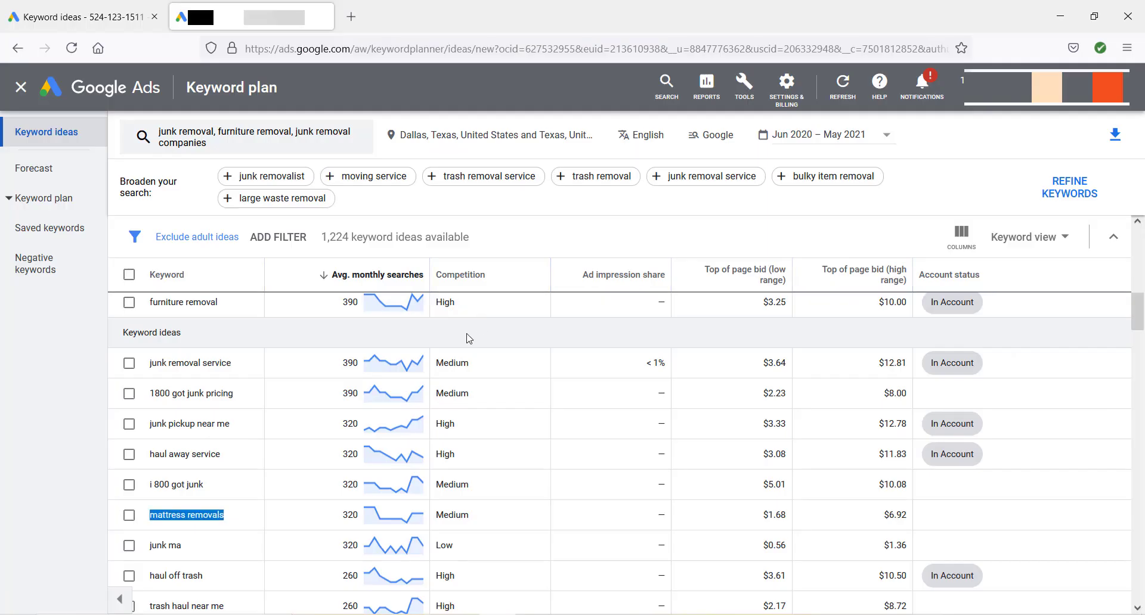
scroll(219, 409, down, 5)
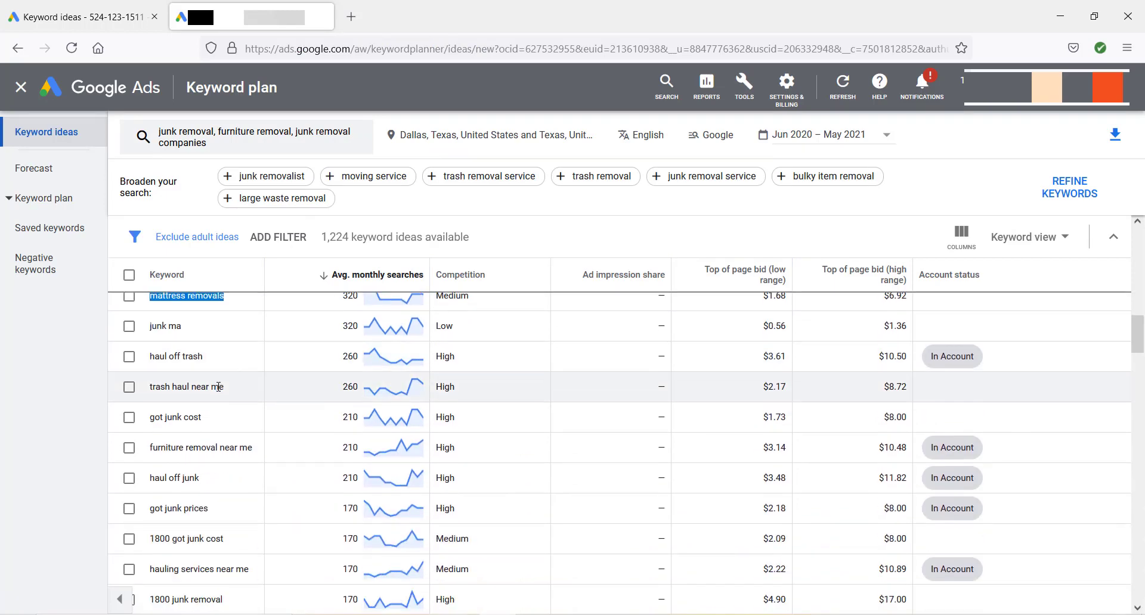
scroll(221, 381, down, 3)
scroll(222, 380, down, 3)
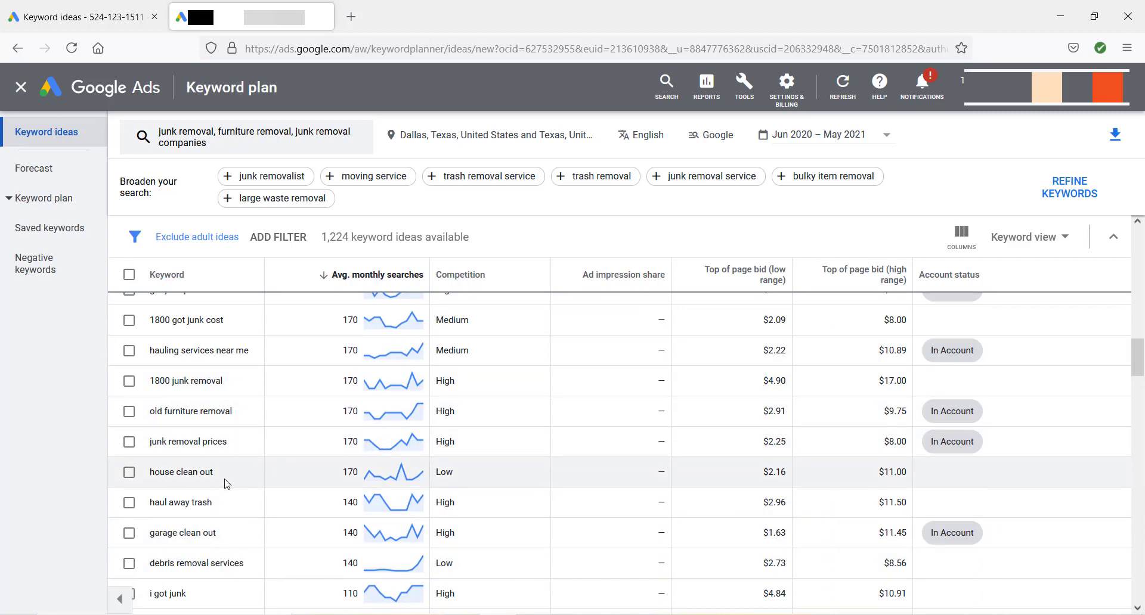
scroll(228, 522, up, 2)
scroll(229, 524, up, 3)
key(alt+Tab)
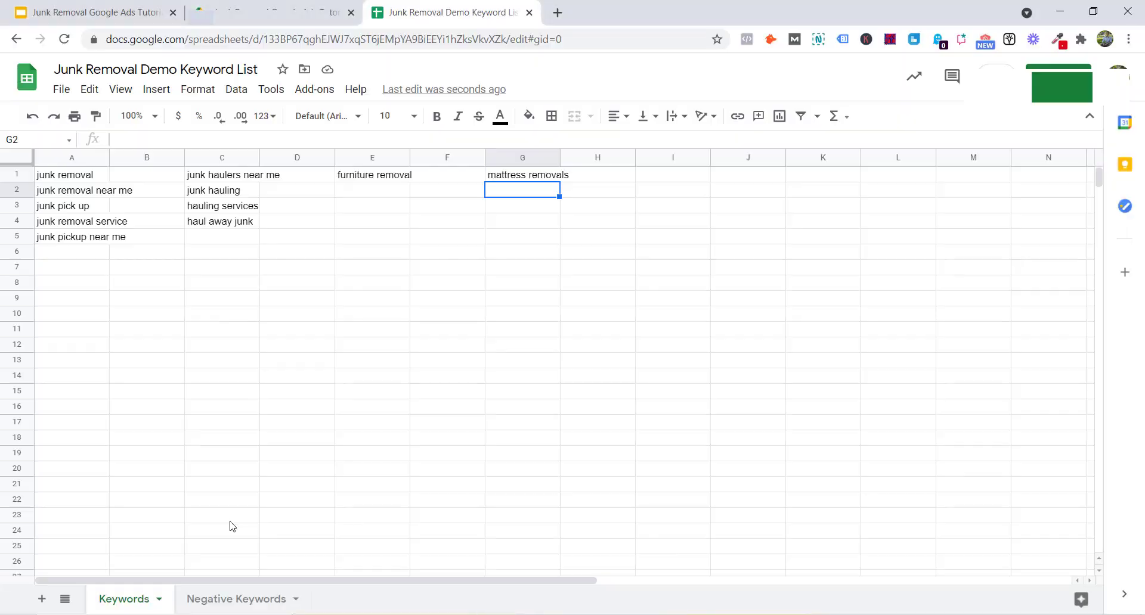
key(alt+Tab)
scroll(223, 389, up, 1)
scroll(223, 390, up, 2)
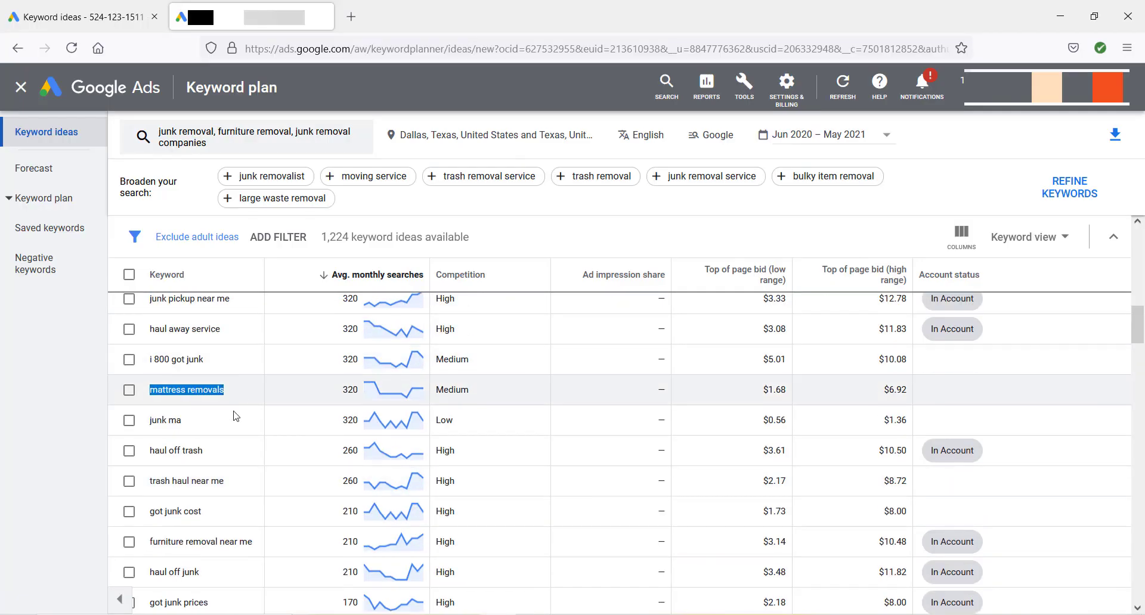
key(alt+Tab)
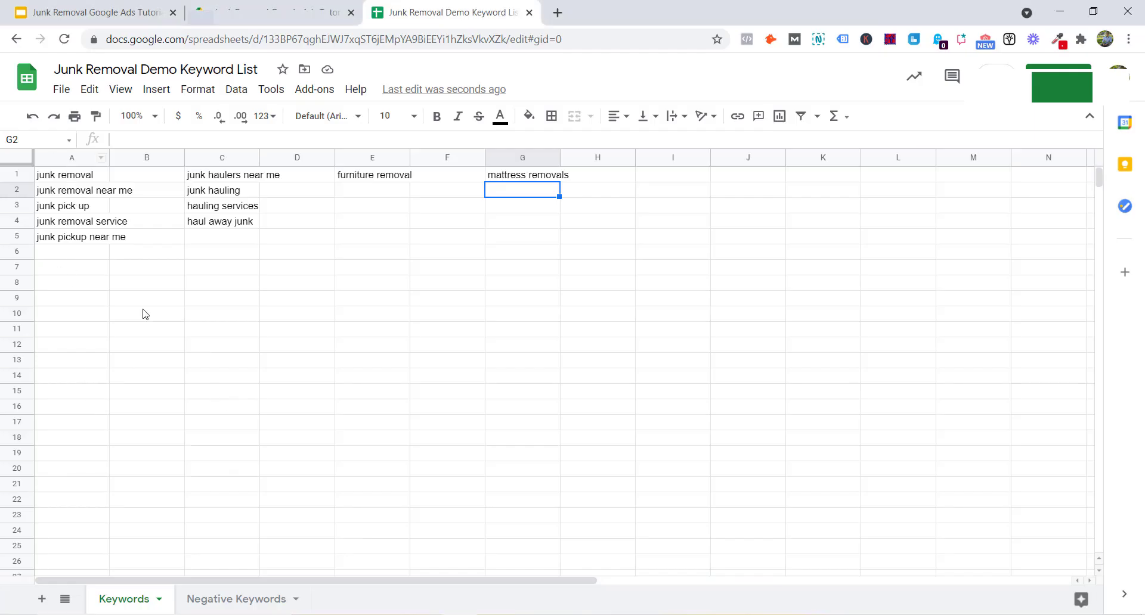
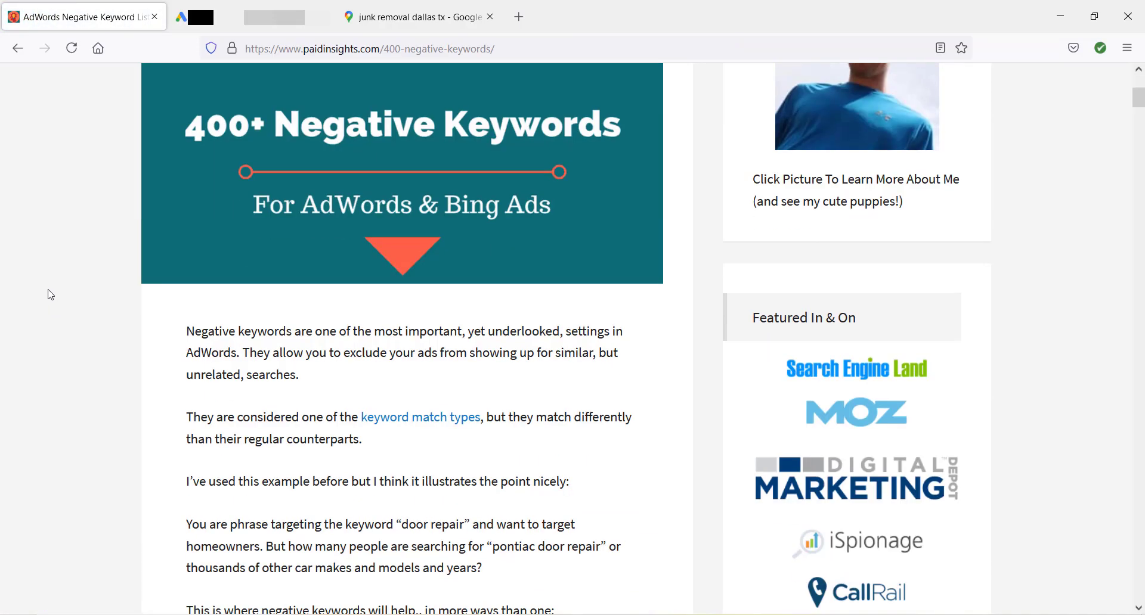
- Examine the Job Related terms in the Paid Insights article listing 400+ negative keywords
scroll(89, 267, down, 20)
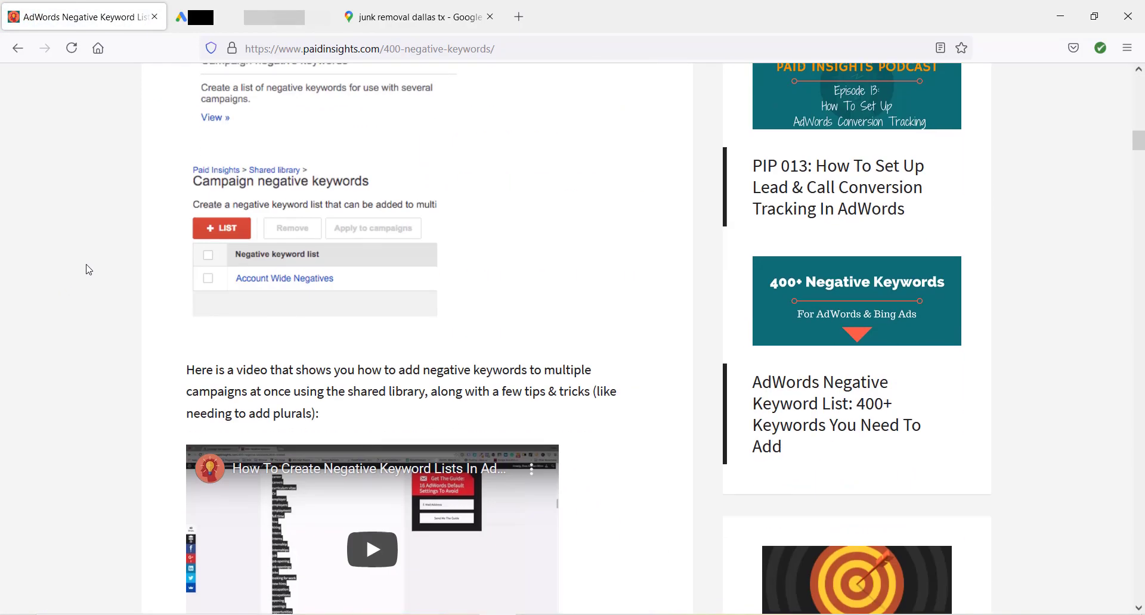
scroll(73, 267, down, 4)
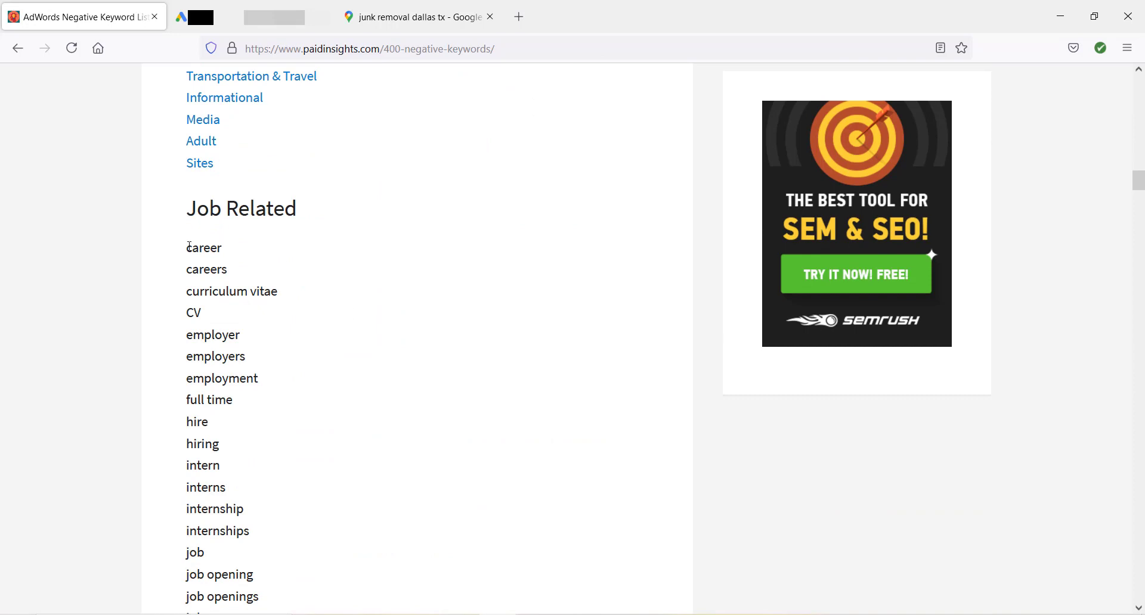
drag(190, 247, 353, 506)
click(355, 506)
scroll(250, 374, down, 2)
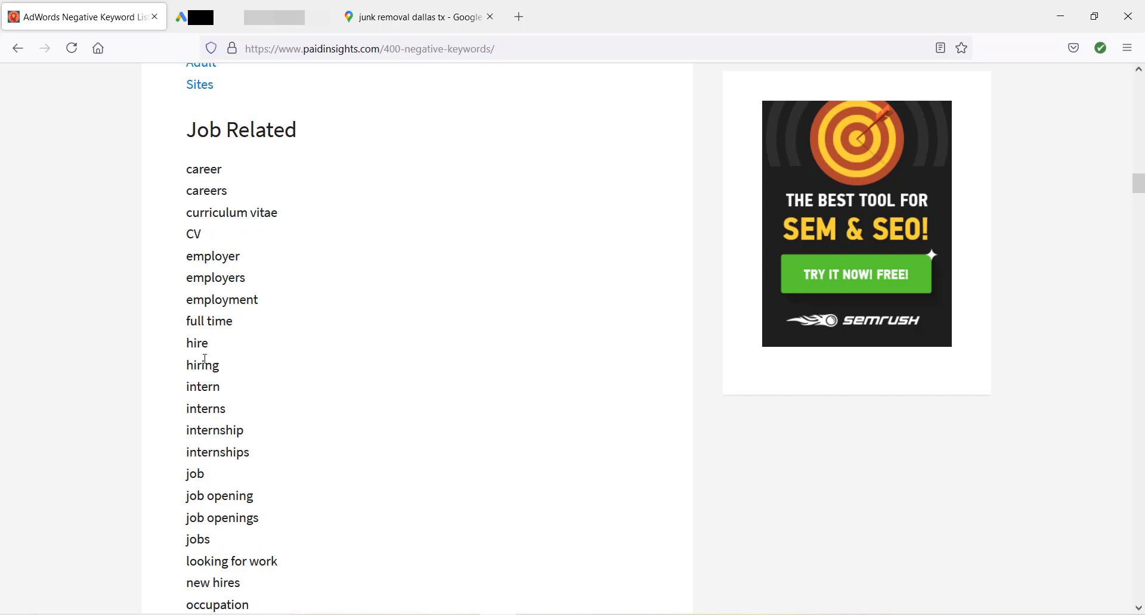
scroll(207, 395, down, 2)
drag(186, 400, 286, 427)
click(299, 424)
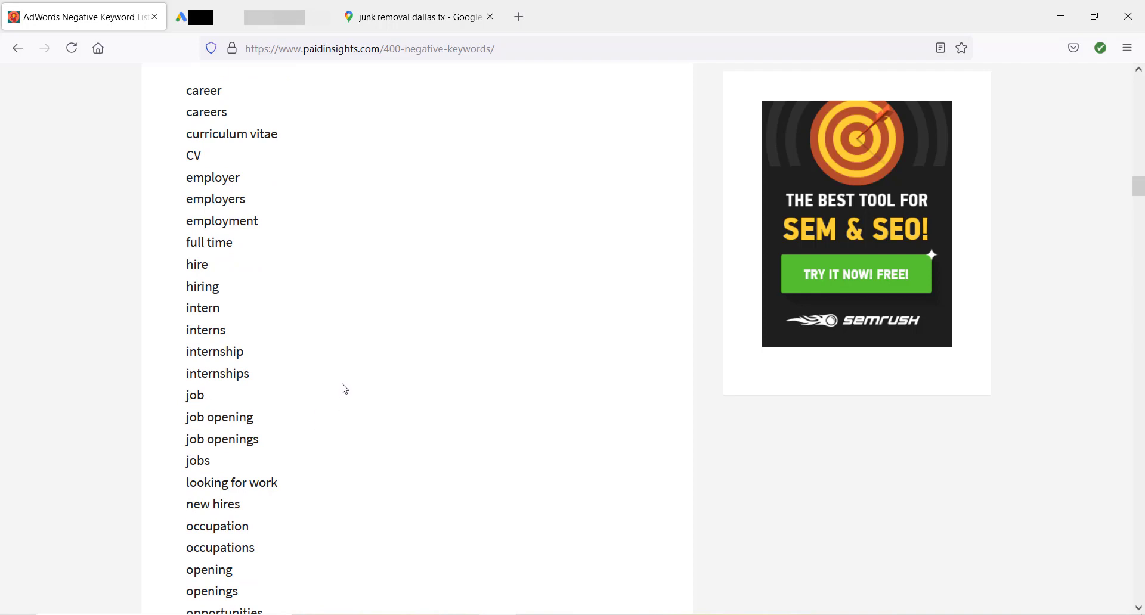
scroll(354, 385, down, 2)
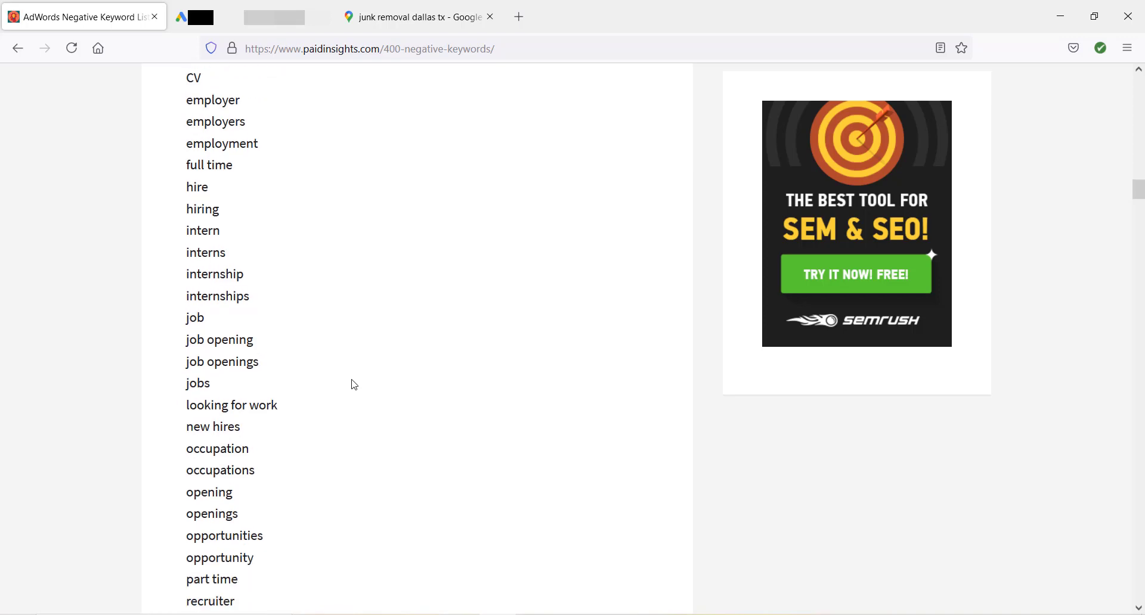
scroll(245, 241, up, 6)
scroll(225, 401, down, 4)
scroll(229, 393, down, 20)
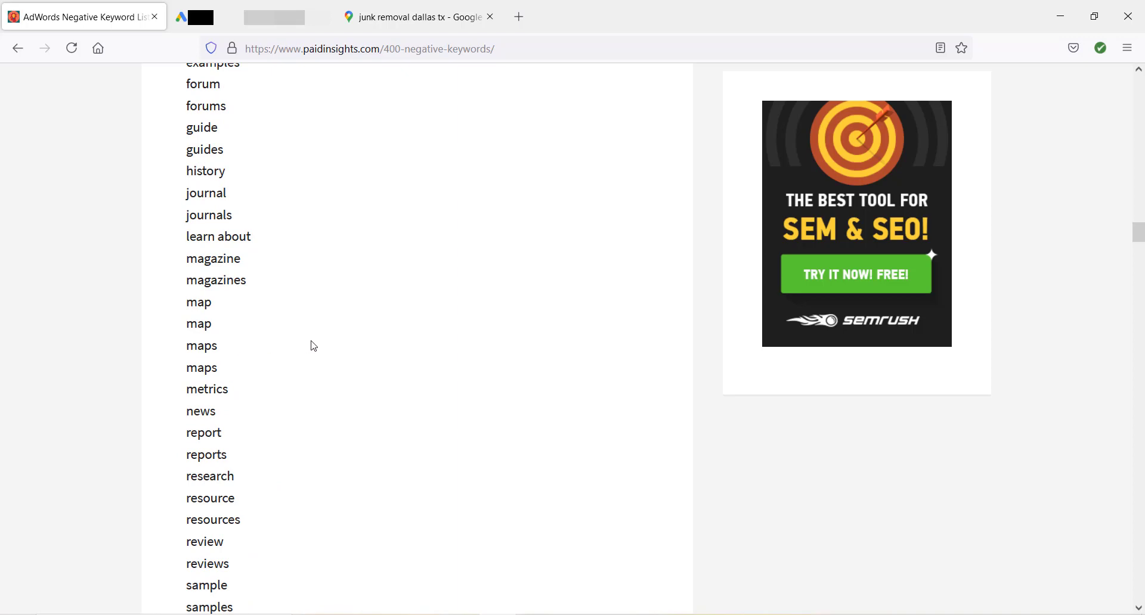
scroll(319, 350, up, 20)
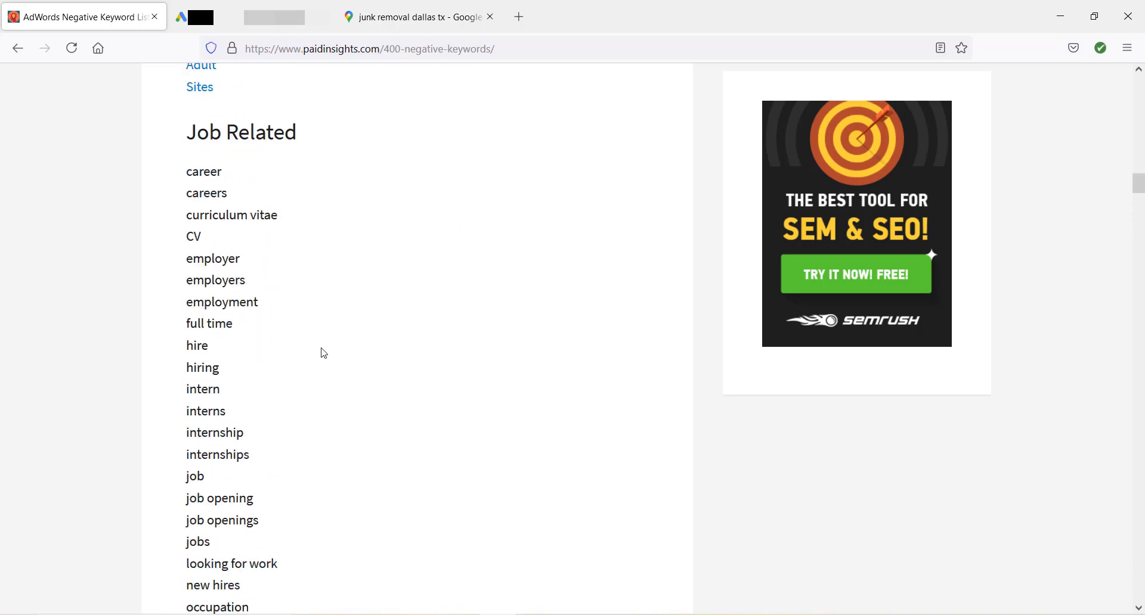
scroll(324, 354, down, 5)
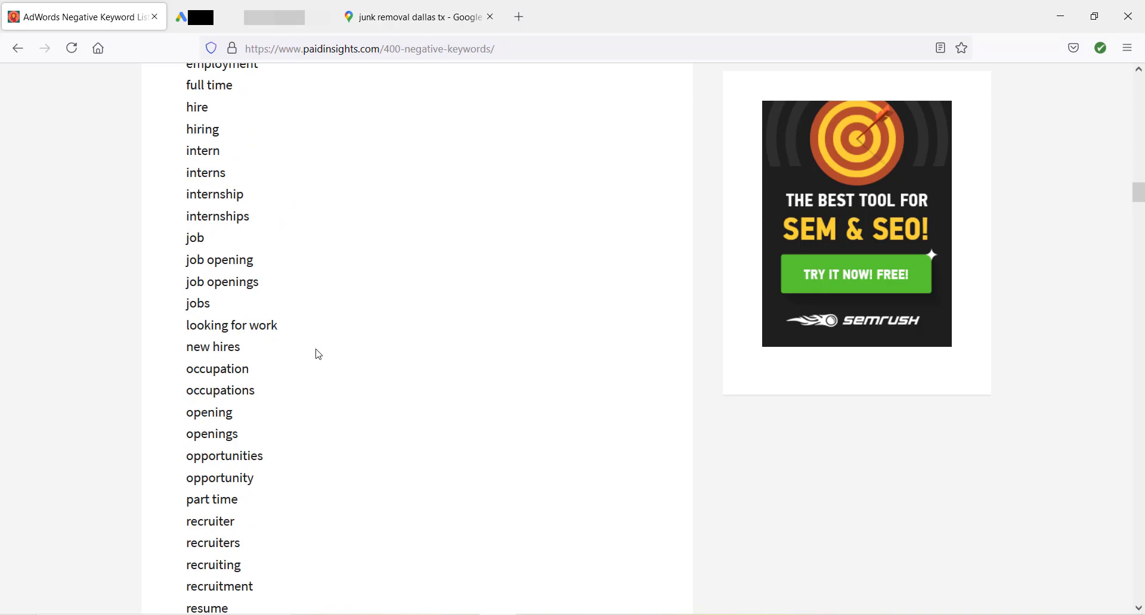
scroll(319, 355, up, 5)
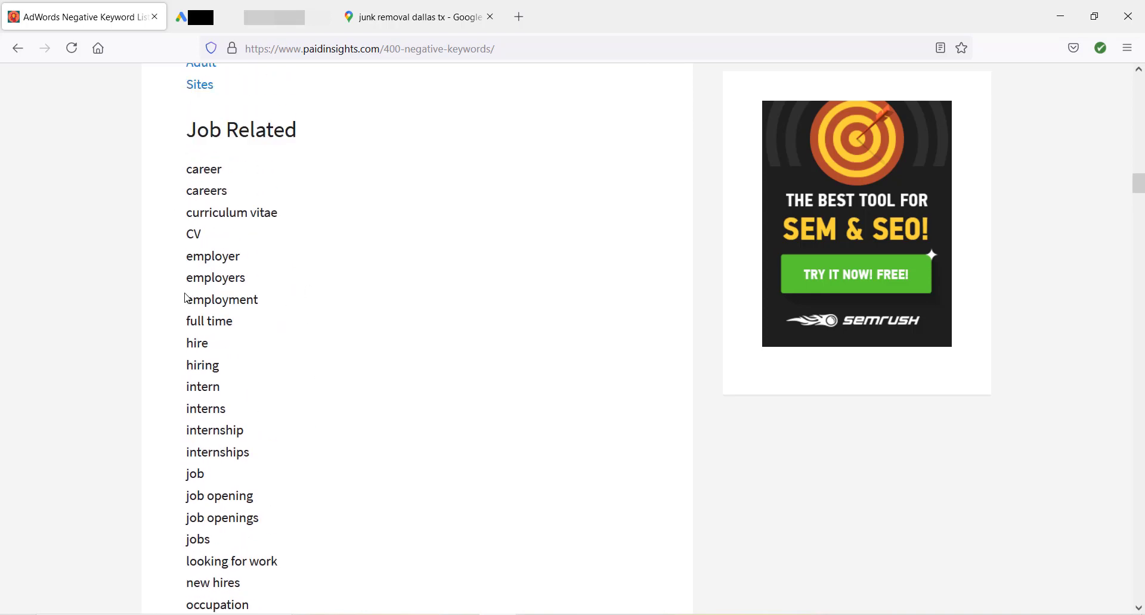
- Look through the negative keyword list's Research & Stats, Education/Groups and Deals sections
scroll(310, 338, down, 17)
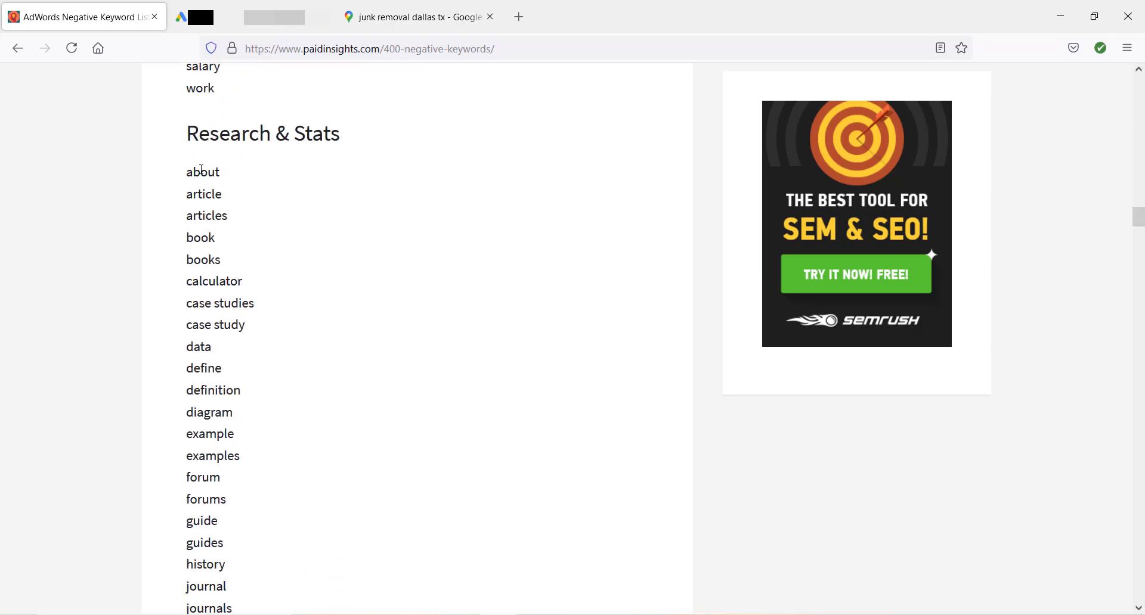
scroll(274, 346, down, 20)
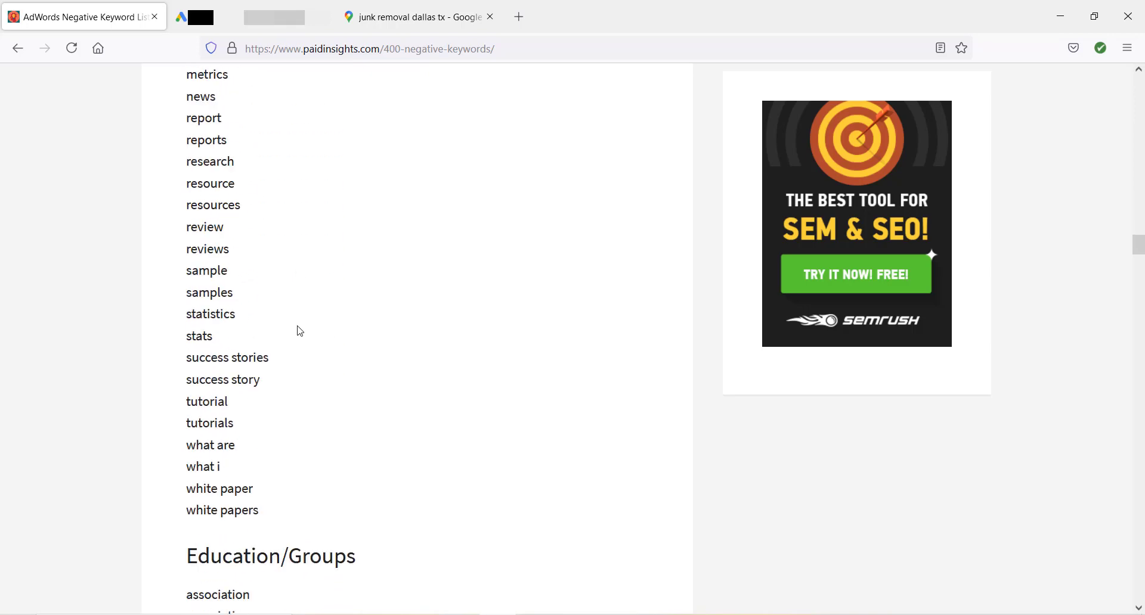
scroll(310, 343, down, 20)
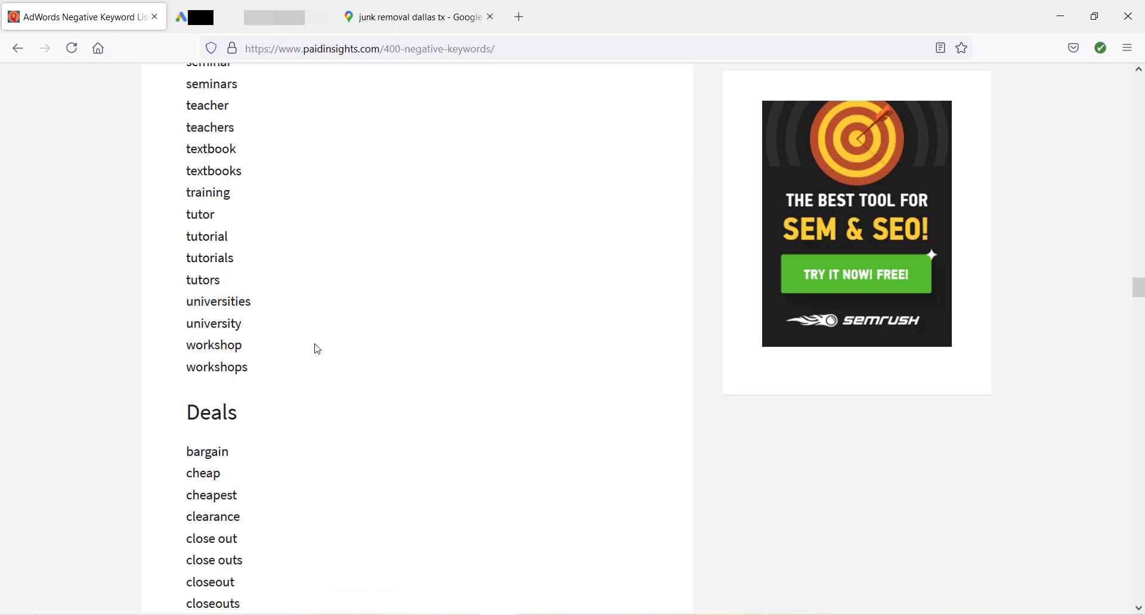
- Examine the Deals and the Price, Quote & DIY terms in the negative keyword list, and return to the start of the article
scroll(317, 358, up, 1)
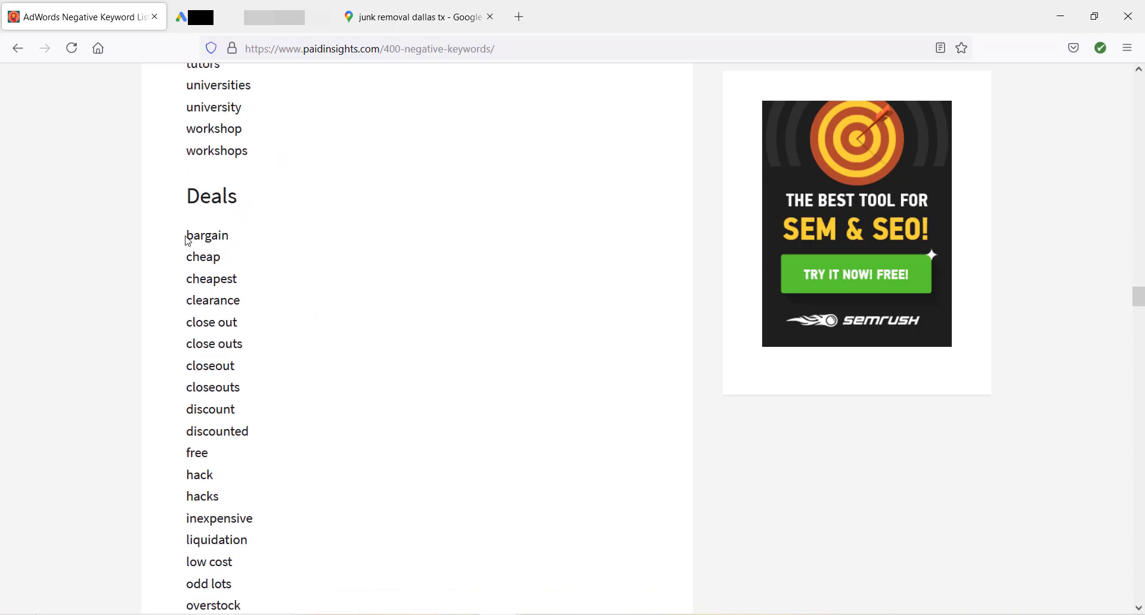
drag(188, 242, 270, 429)
click(284, 404)
scroll(295, 402, down, 1)
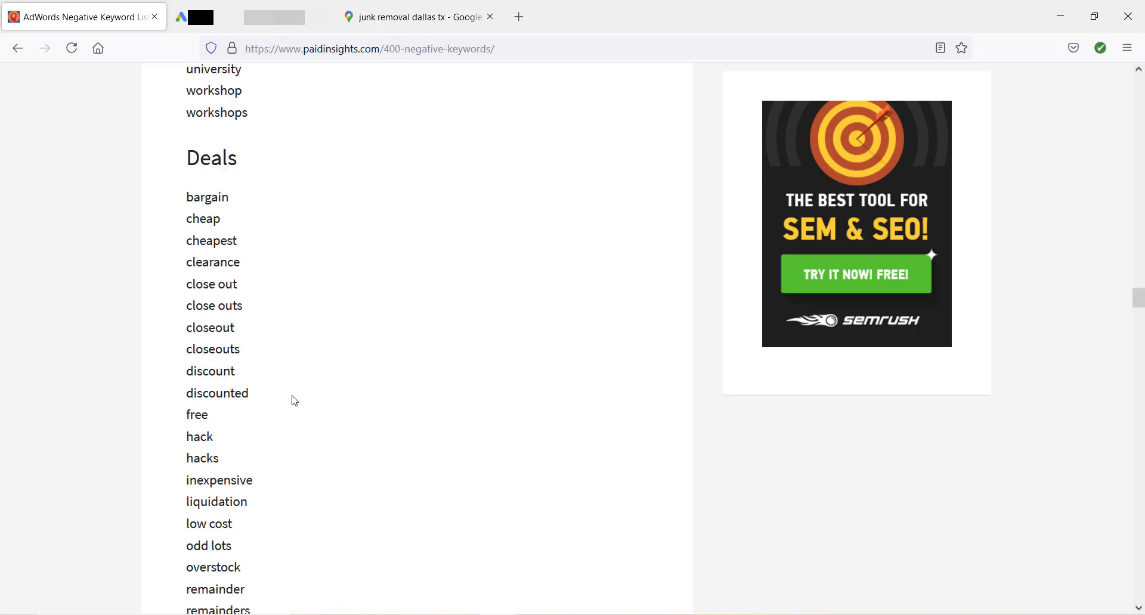
scroll(296, 401, down, 2)
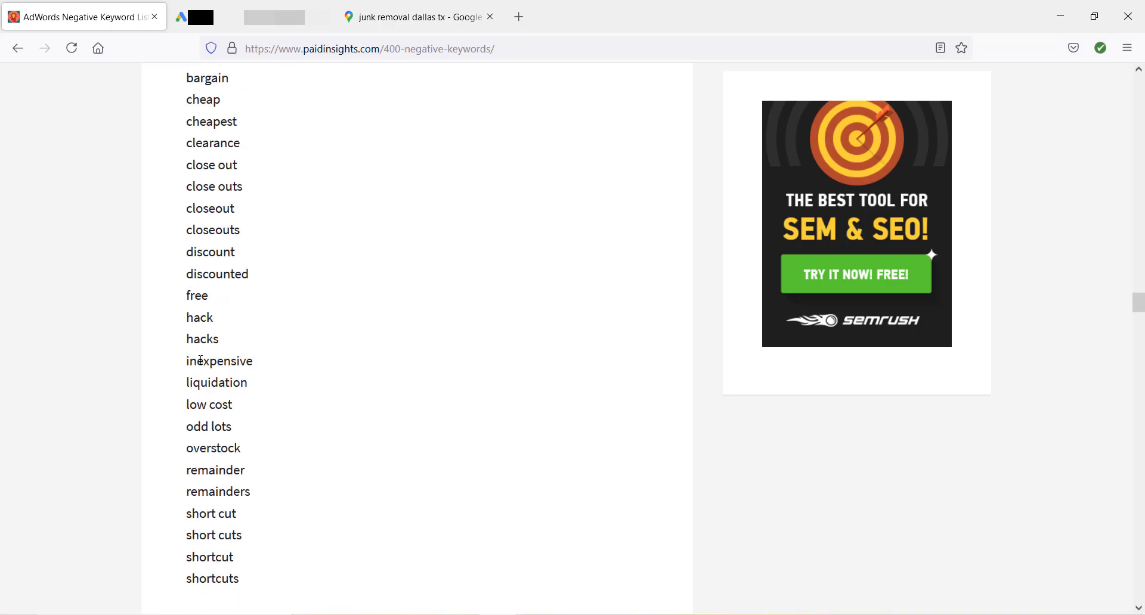
scroll(360, 419, down, 2)
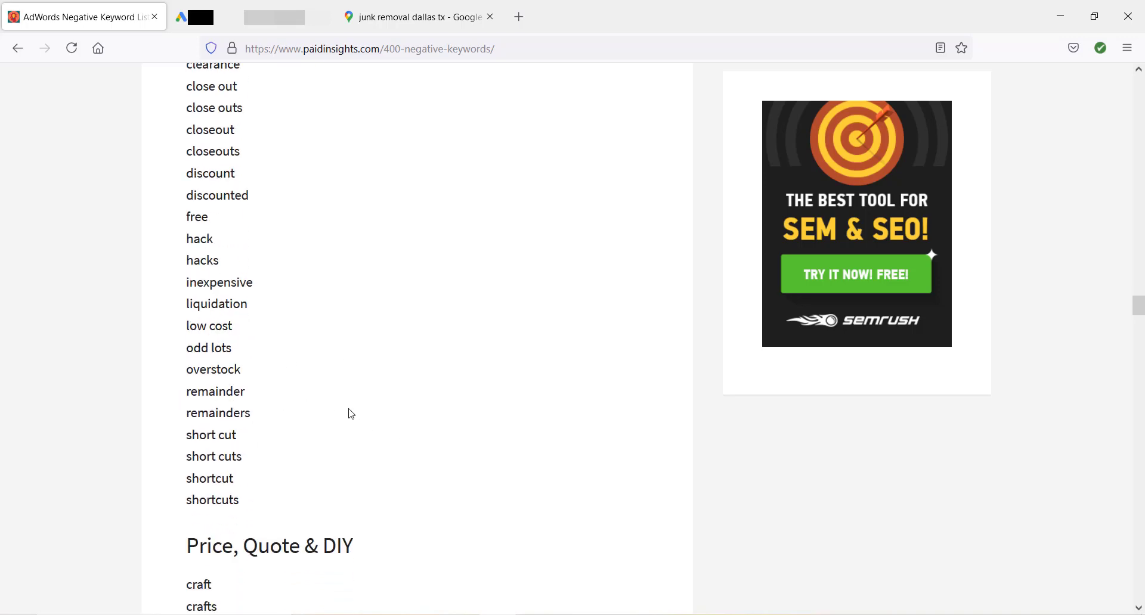
scroll(352, 415, up, 3)
scroll(355, 411, down, 6)
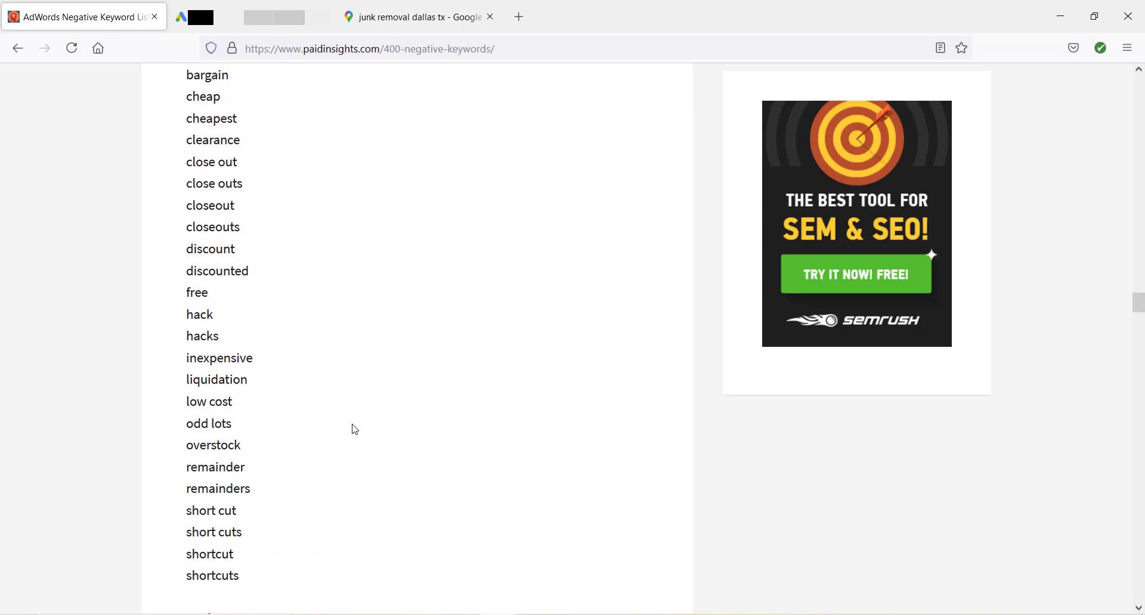
scroll(353, 428, up, 4)
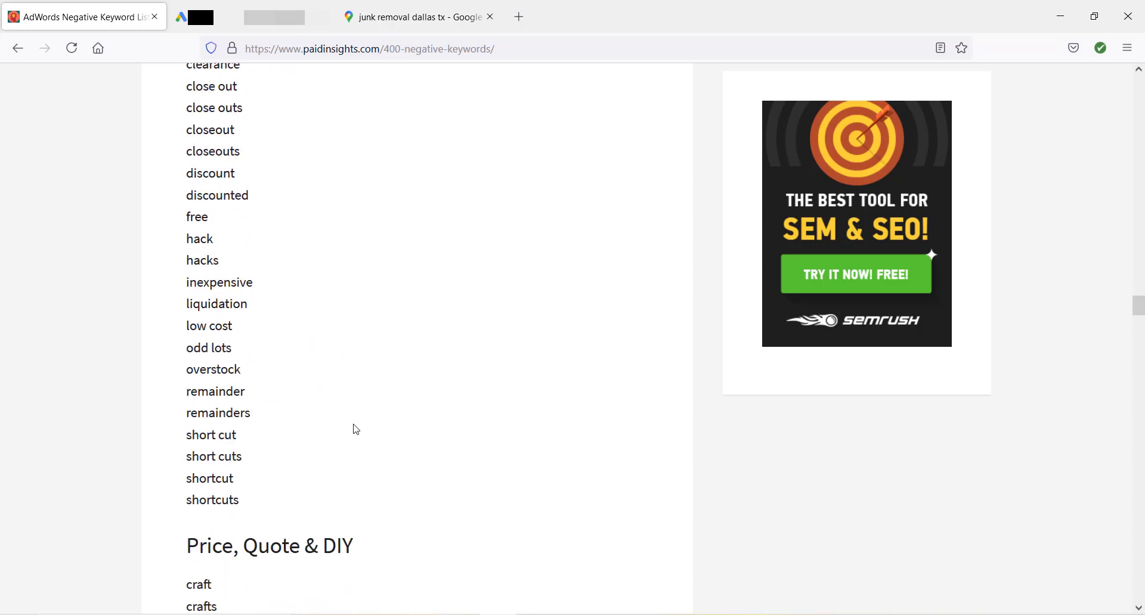
scroll(362, 431, down, 6)
scroll(374, 422, up, 6)
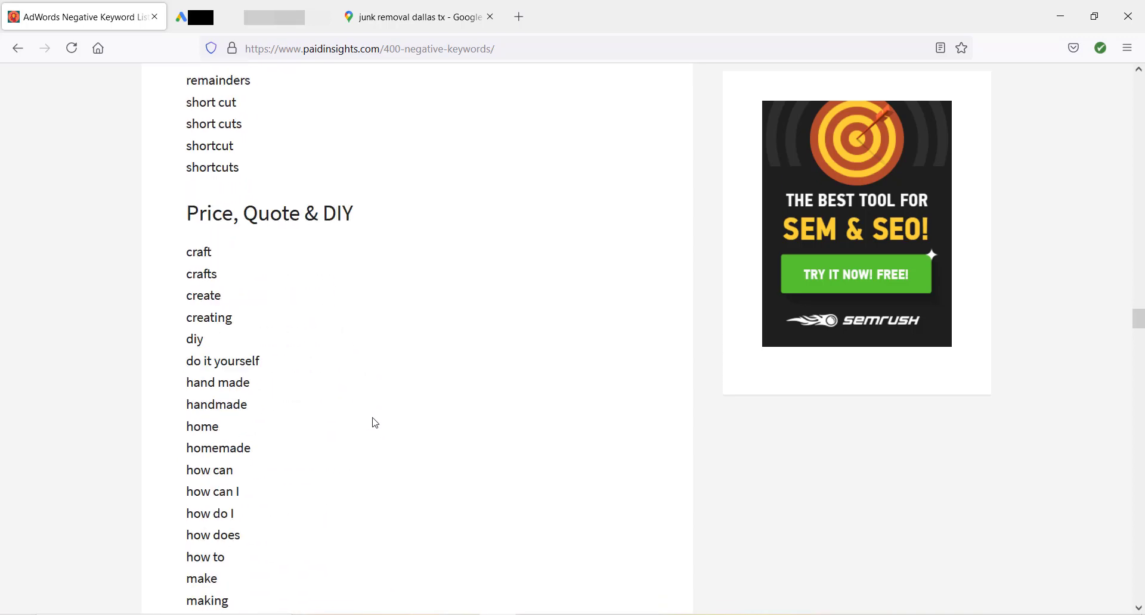
scroll(375, 429, up, 20)
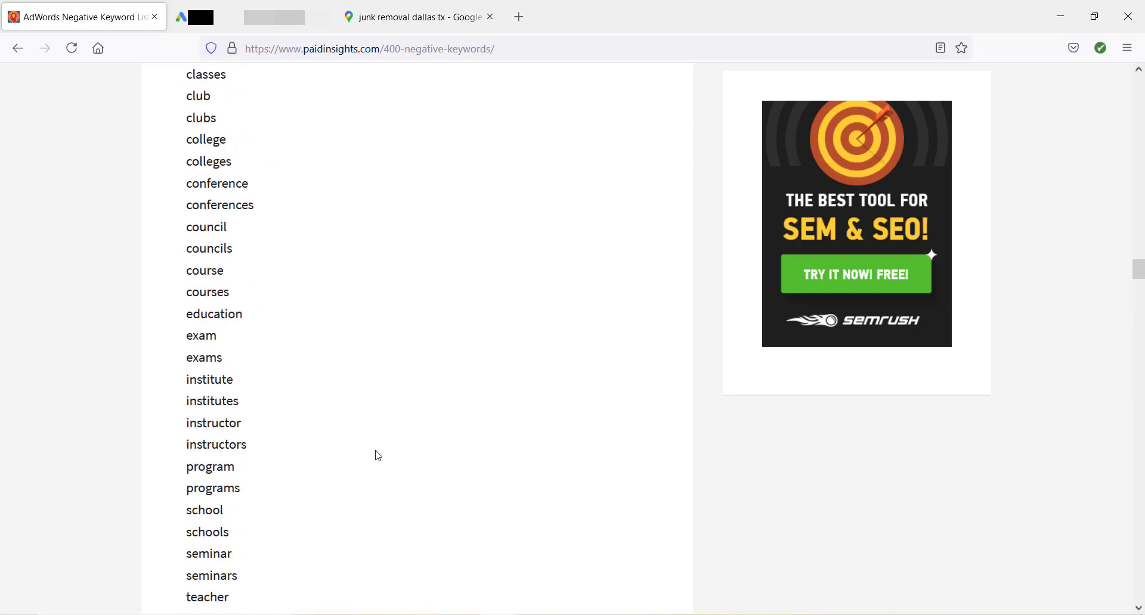
scroll(375, 432, up, 20)
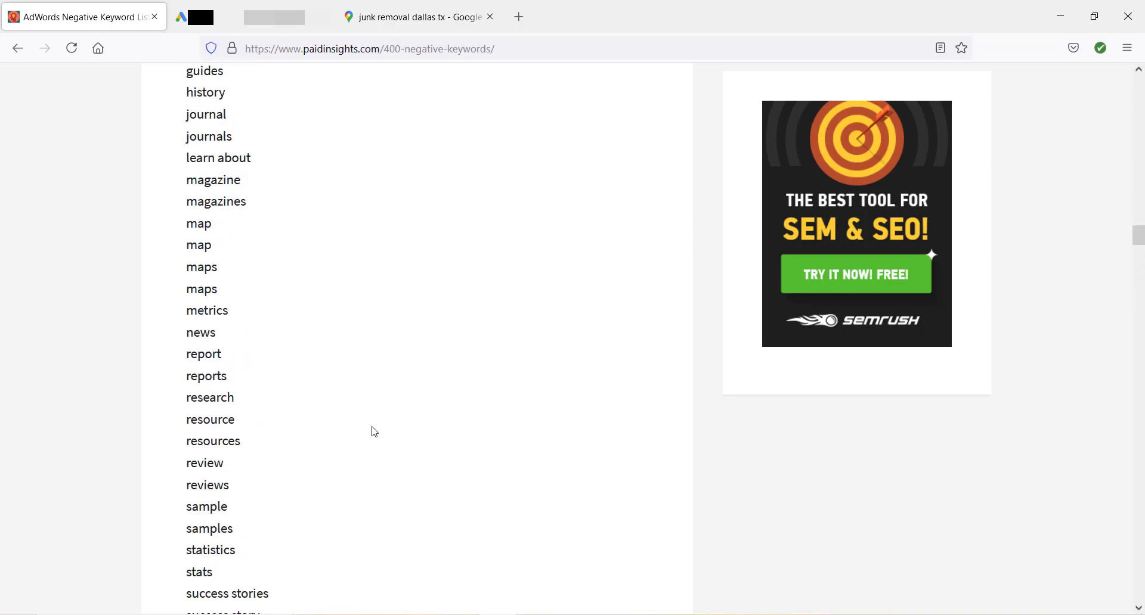
scroll(375, 432, up, 20)
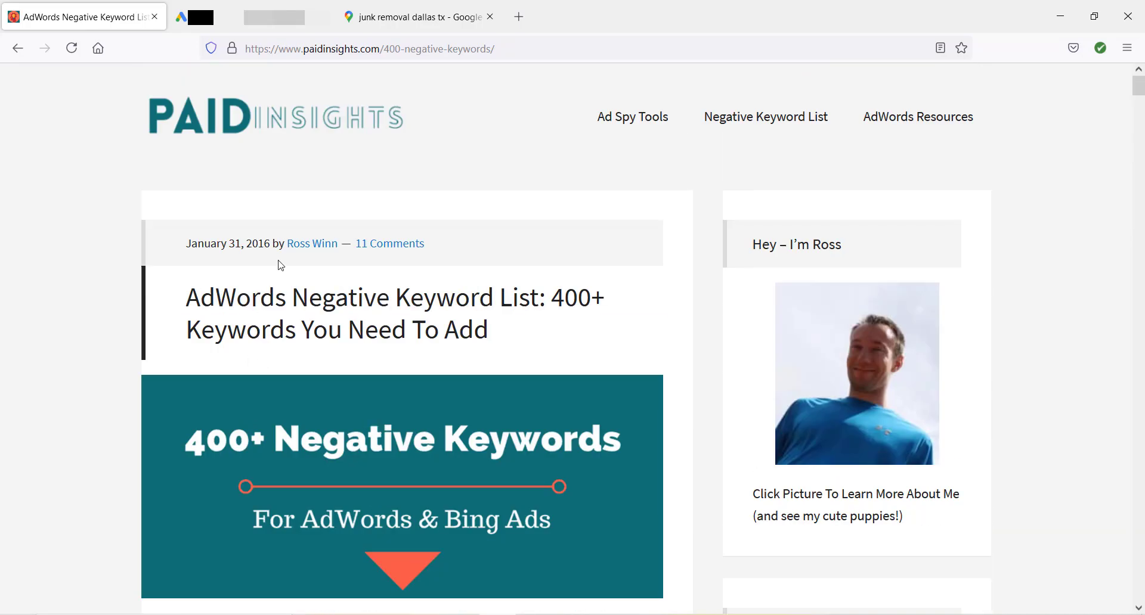
- Switch to the Junk Removal Demo Keyword List spreadsheet, check the Keywords sheet, and select cell A1 of the Negative Keywords sheet
key(alt+Tab)
key(alt+Tab)
key(alt+Tab)
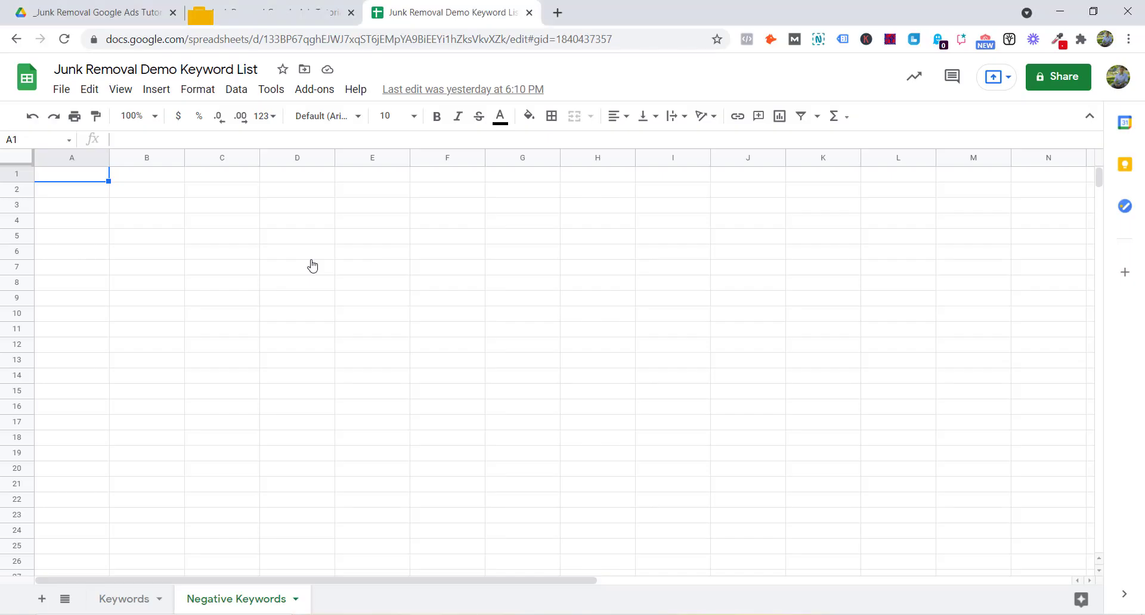
click(129, 599)
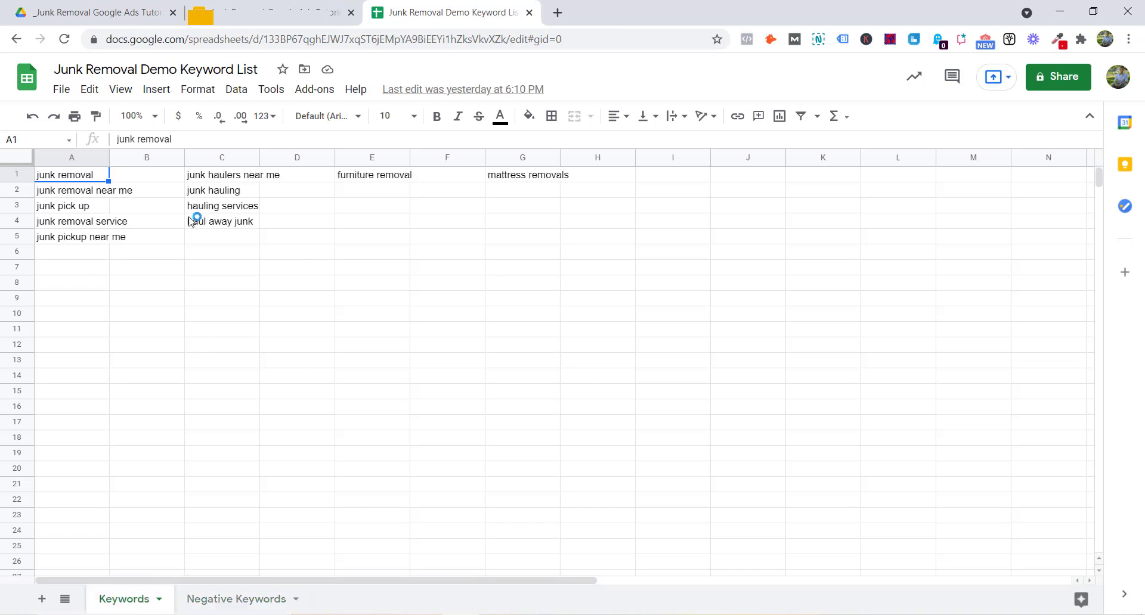
click(237, 600)
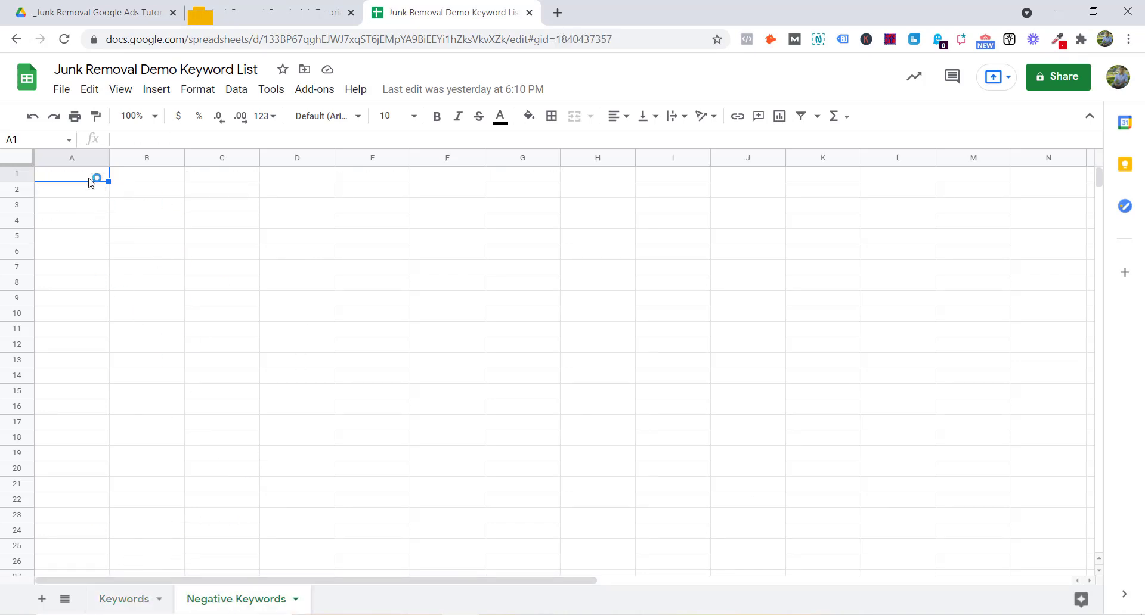
click(89, 196)
click(93, 209)
click(94, 234)
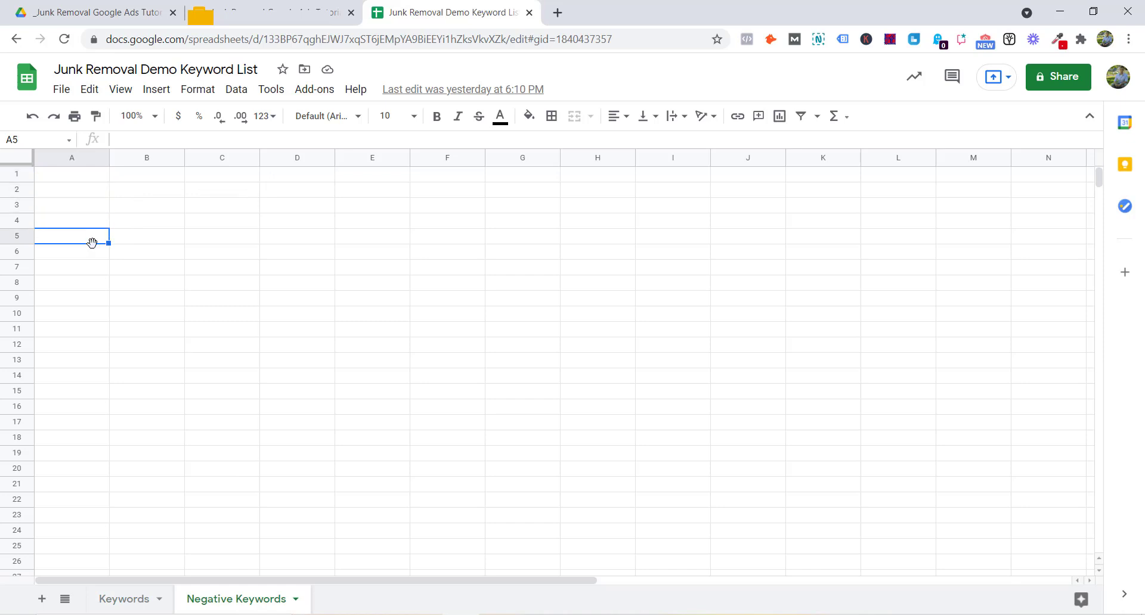
click(97, 178)
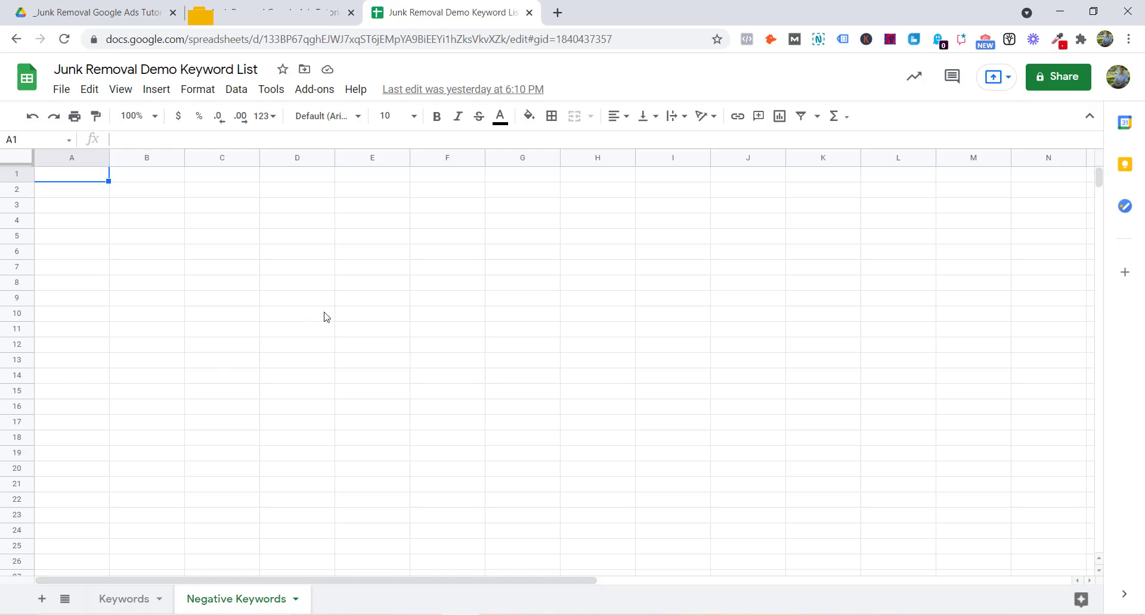
- Switch to the Google Ads Keyword Planner and set Texas, United States as the only targeted location, removing the United States country target
key(alt+Tab)
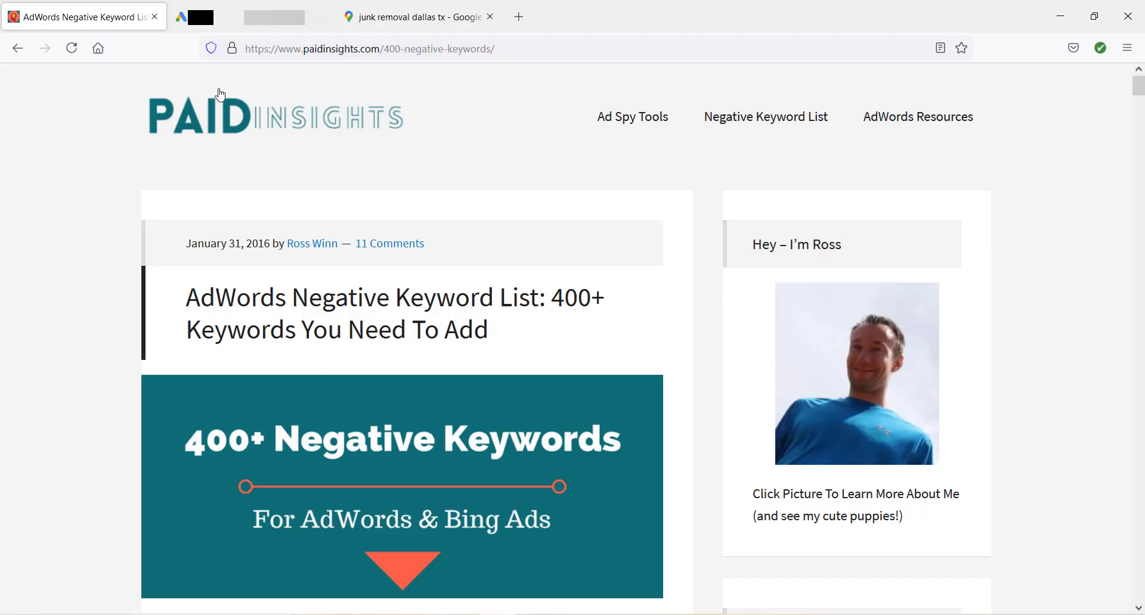
click(258, 27)
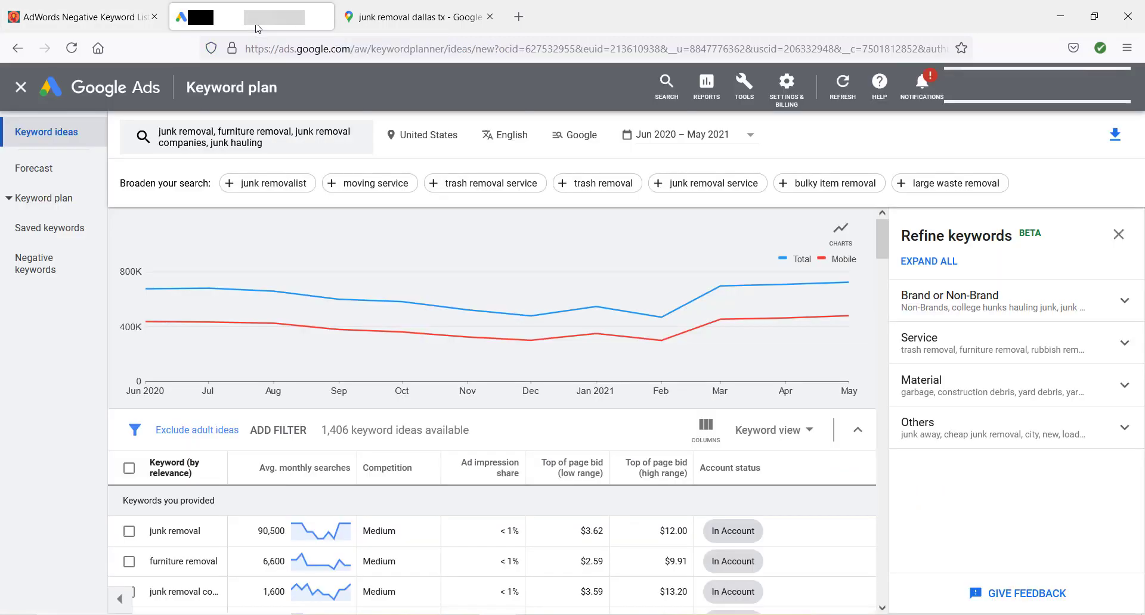
click(442, 143)
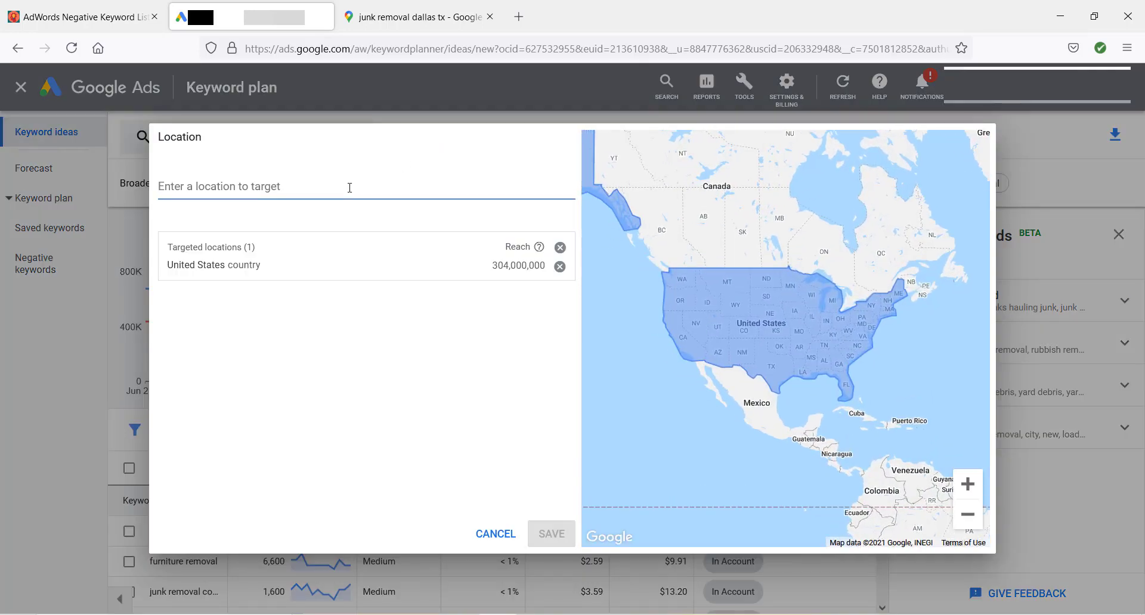
text(dalla)
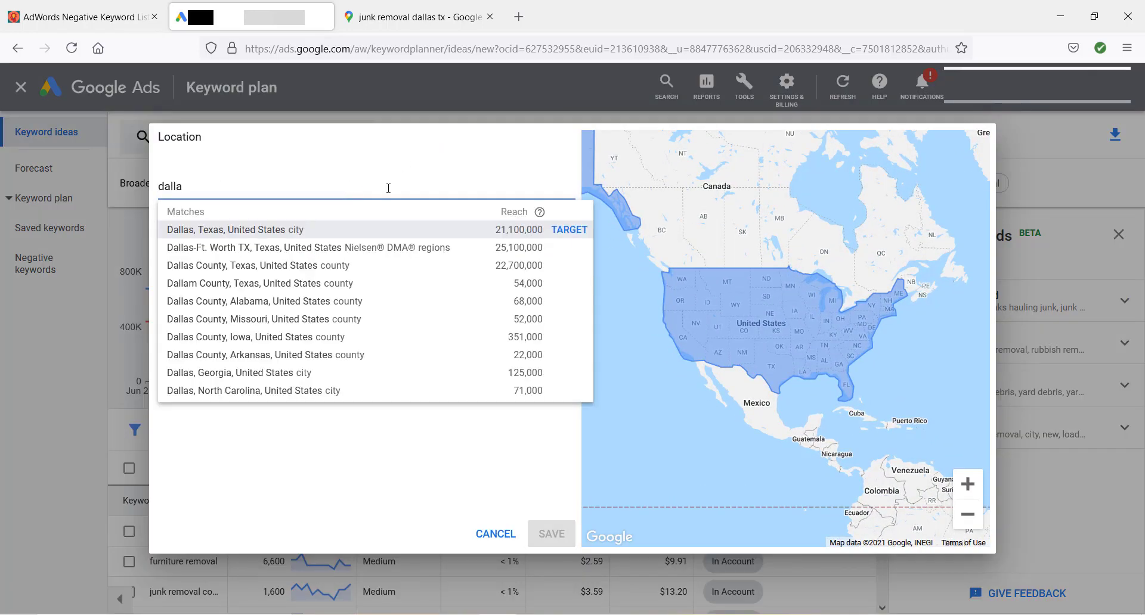
key(ctrl+a)
text(teas)
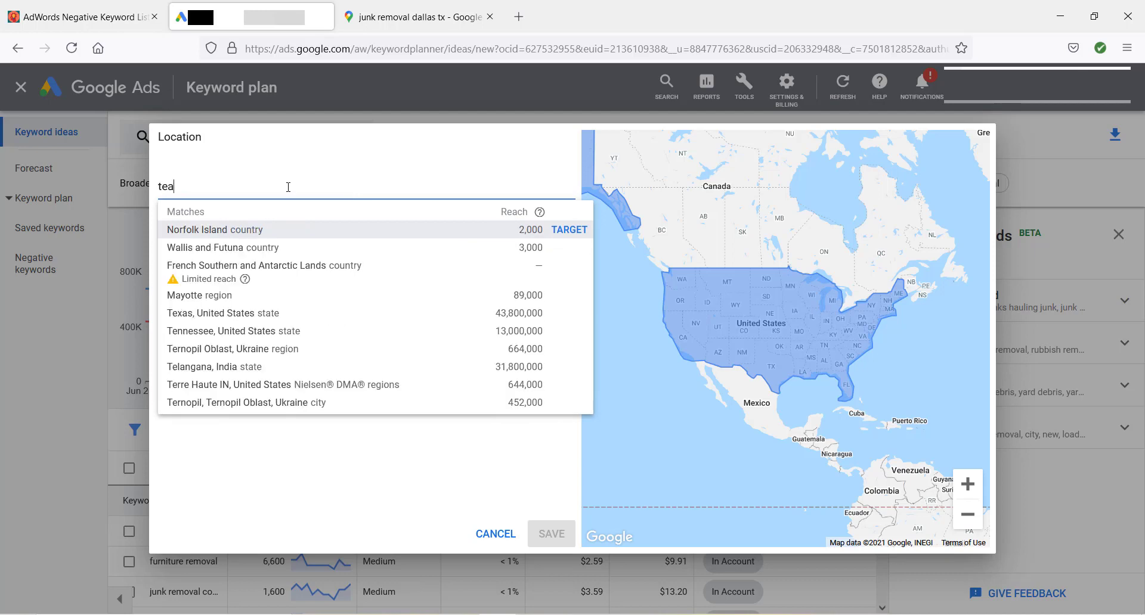
key(BackSpace)
key(BackSpace)
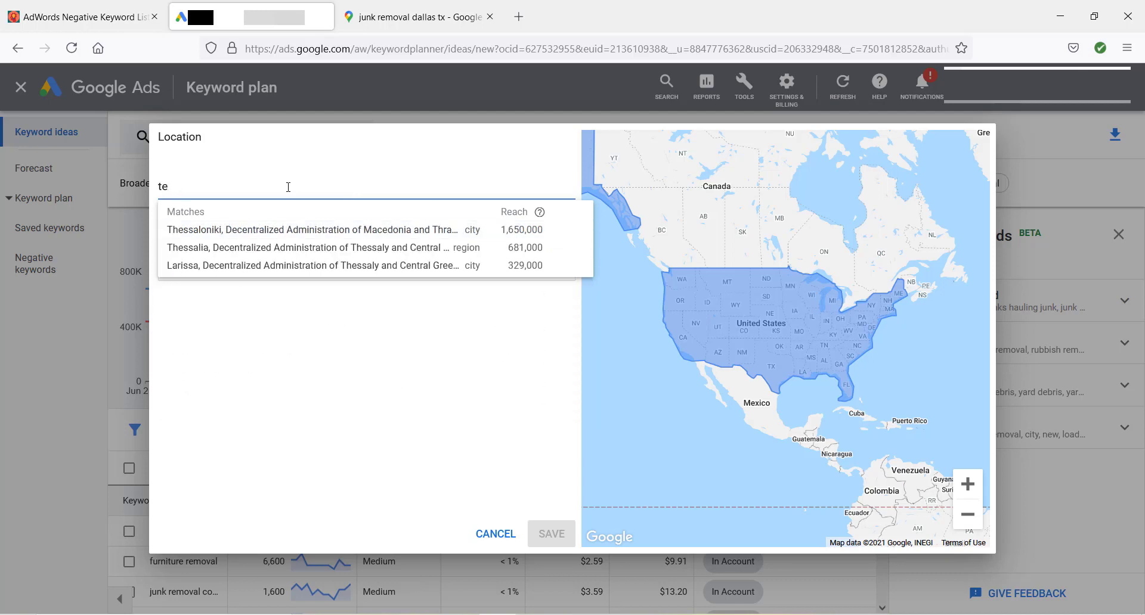
text(xas)
click(570, 231)
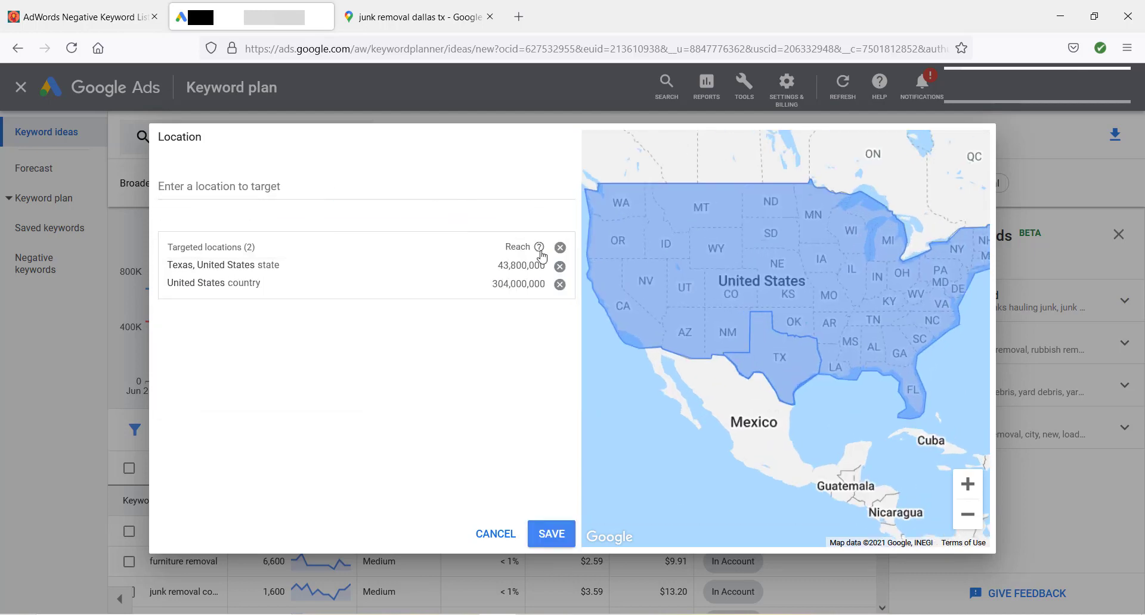
click(559, 284)
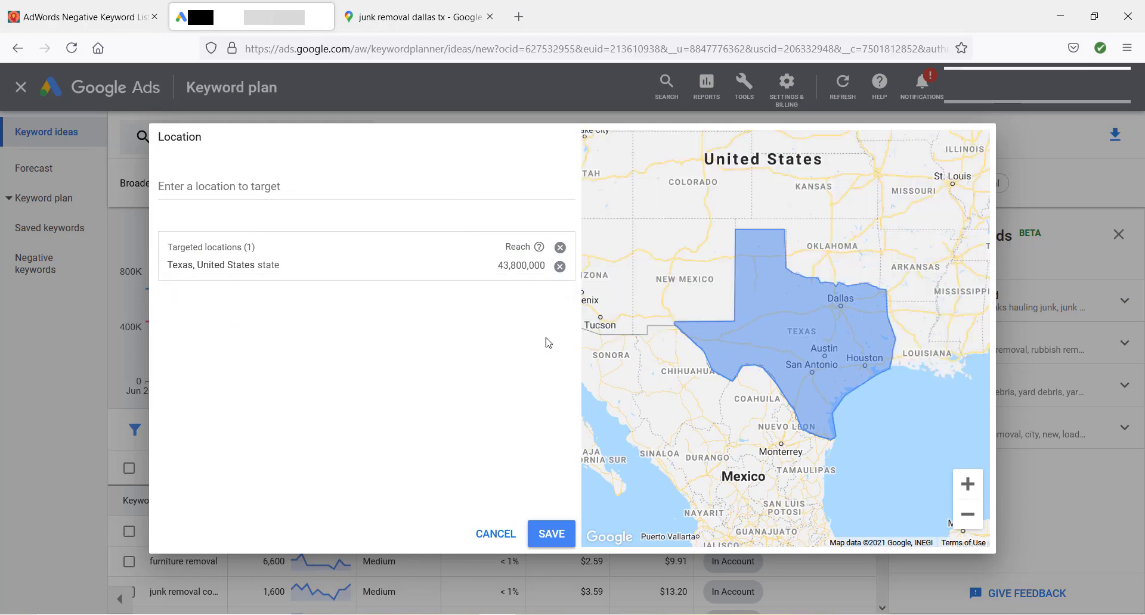
click(552, 535)
- Widen the Keyword (by relevance) column of the keyword ideas table to fit the full keyword names
scroll(288, 340, down, 2)
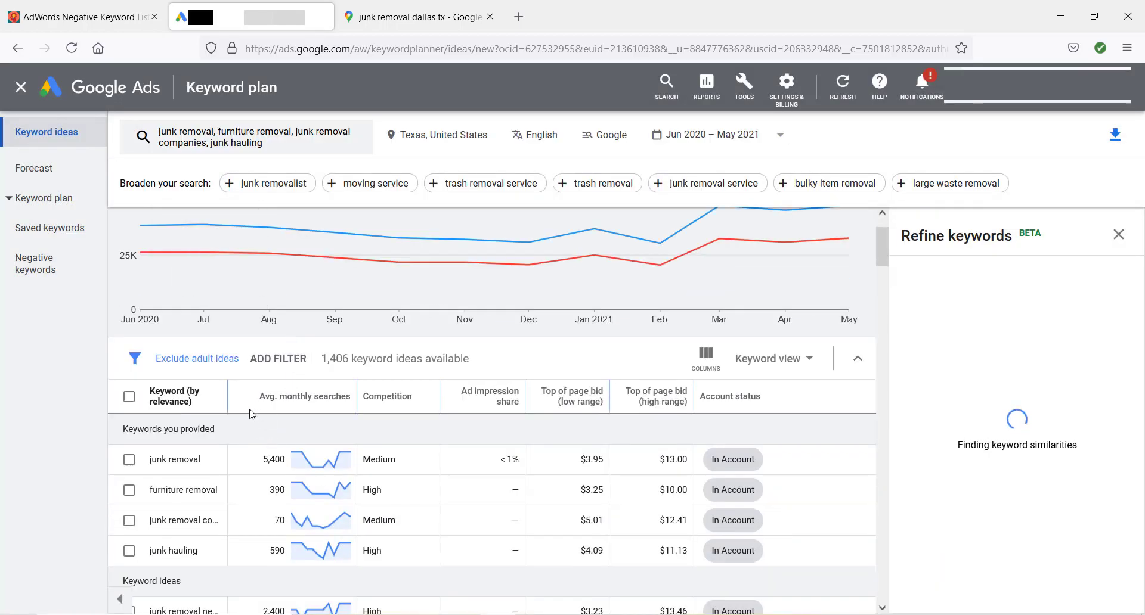
scroll(253, 412, down, 1)
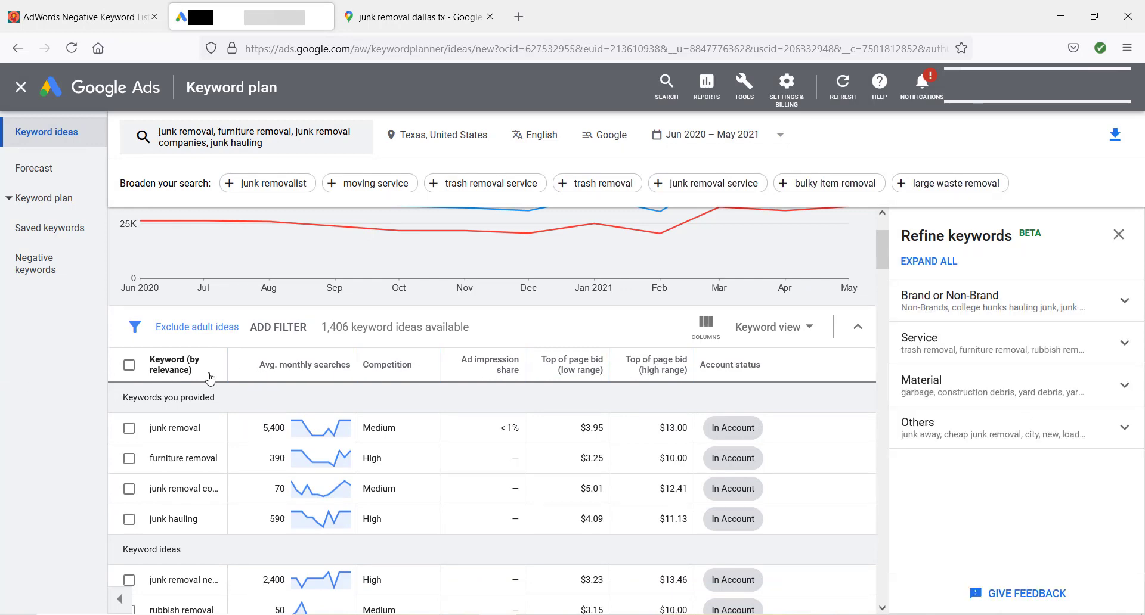
scroll(209, 378, down, 2)
drag(230, 301, 329, 301)
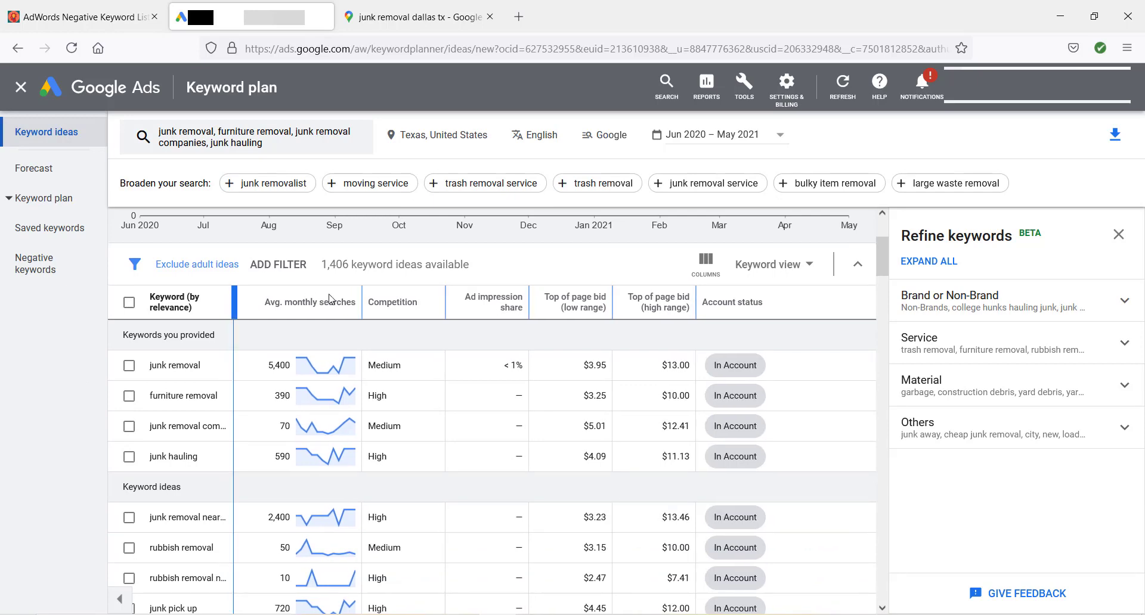
- Copy the keyword idea "1 800 junk" from the Keyword Planner into cell A1 of the Negative Keywords sheet
scroll(246, 414, down, 1)
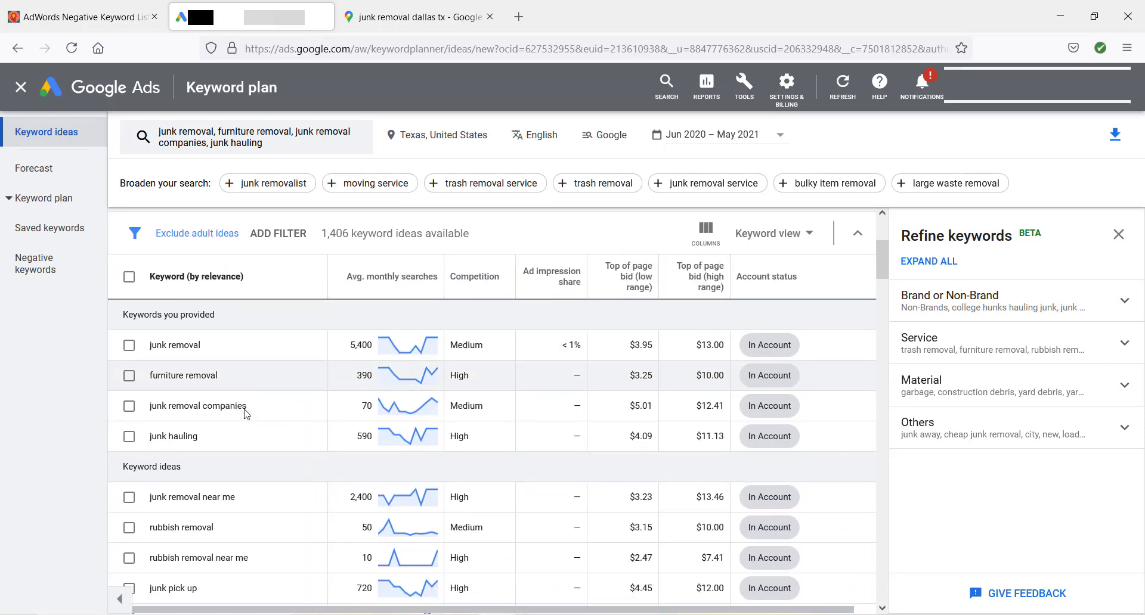
scroll(239, 393, up, 1)
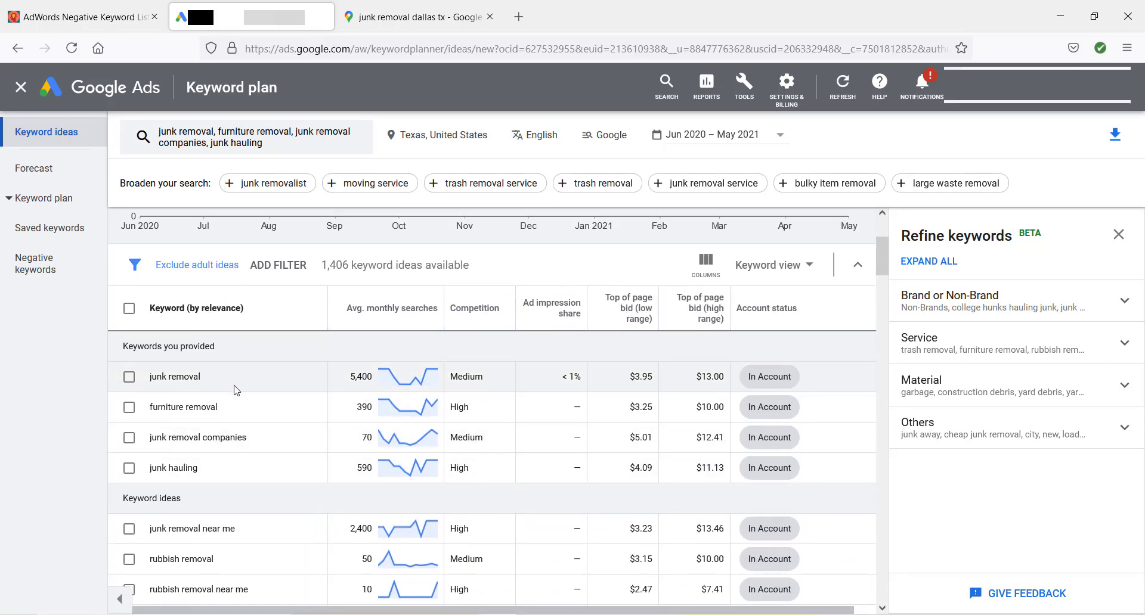
scroll(255, 394, down, 2)
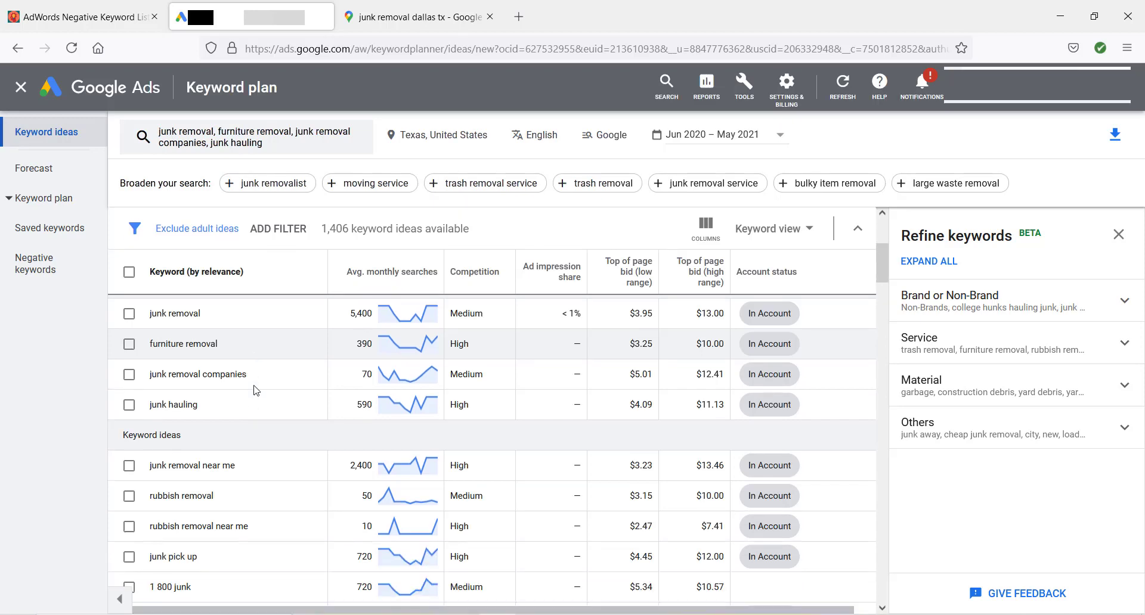
scroll(255, 390, down, 3)
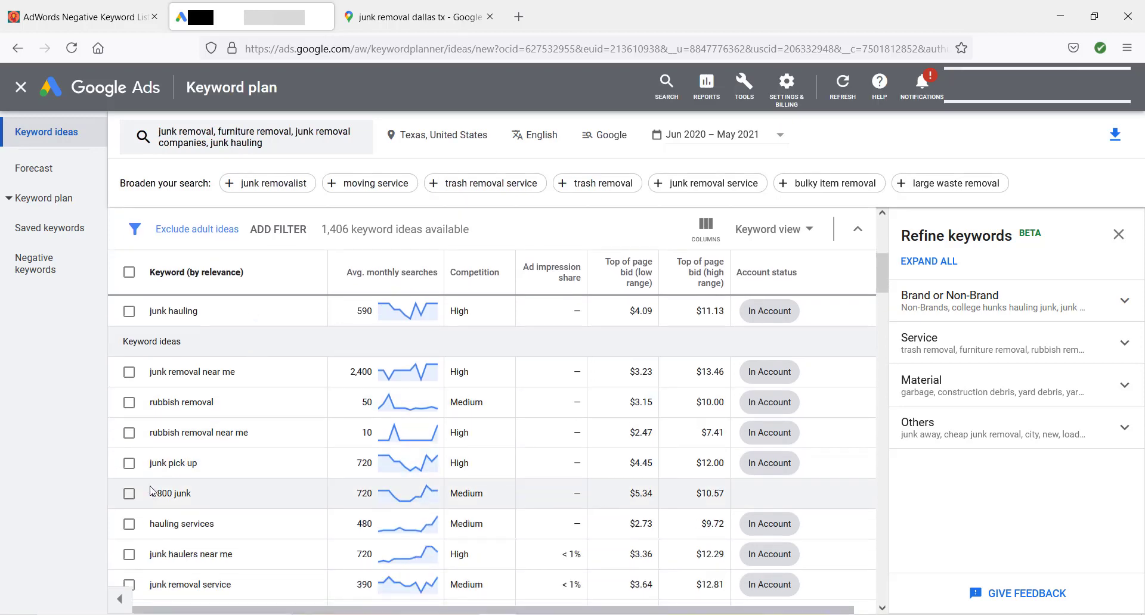
drag(194, 494, 150, 494)
key(ctrl+c)
key(alt+Tab)
double_click(84, 174)
key(ctrl+v)
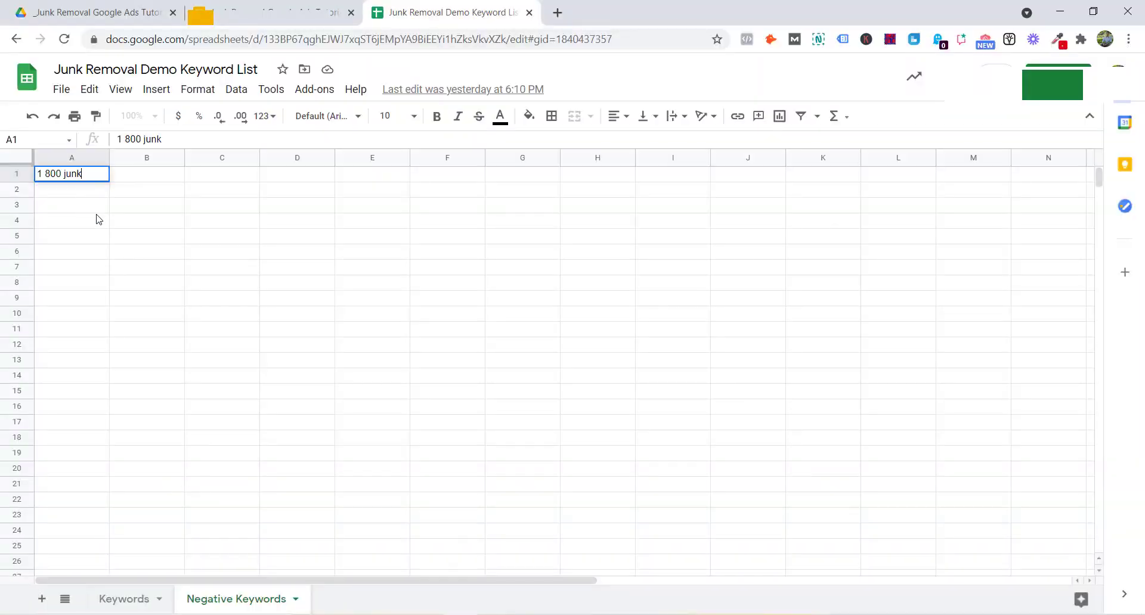
key(Return)
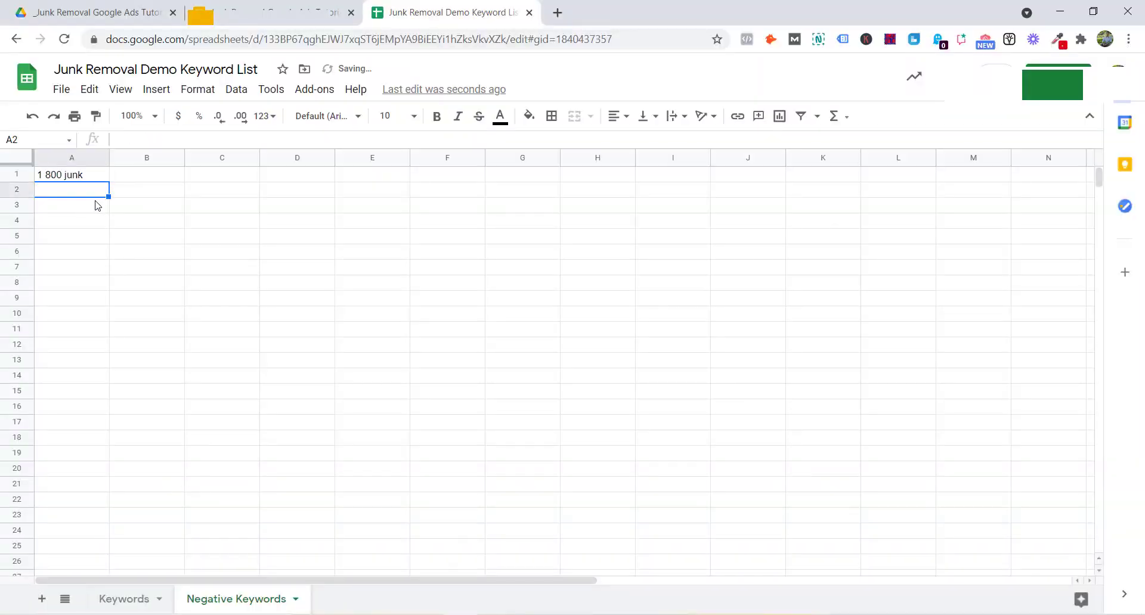
- Copy the keyword idea "1800 got junk pricing" from the Google Ads Keyword Planner into cell A2 of the Negative Keywords sheet
key(alt+Tab)
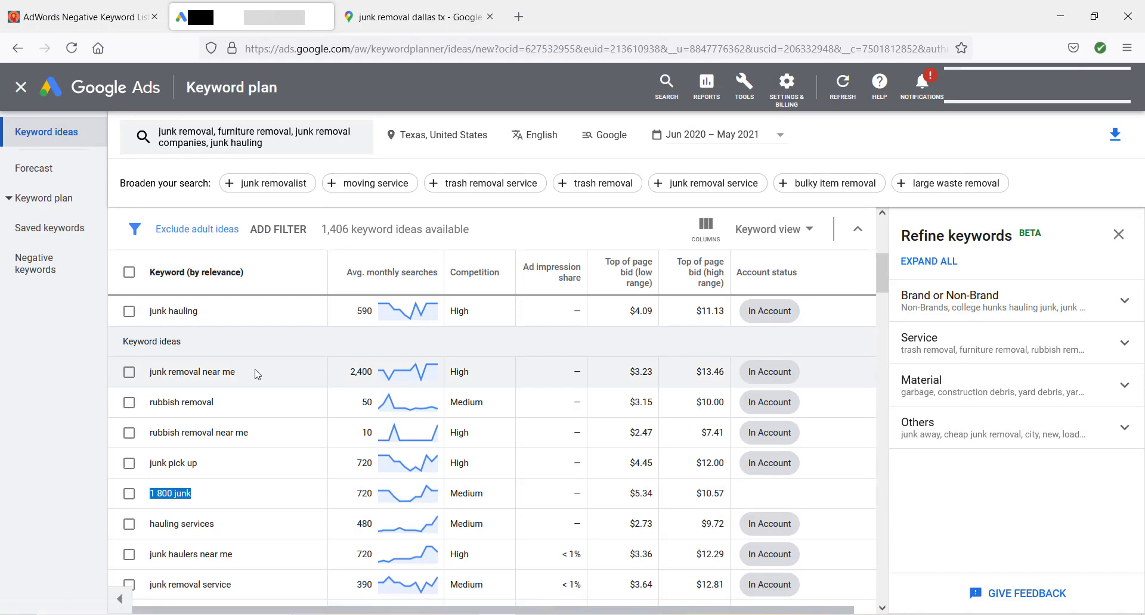
scroll(258, 380, down, 3)
scroll(258, 380, down, 1)
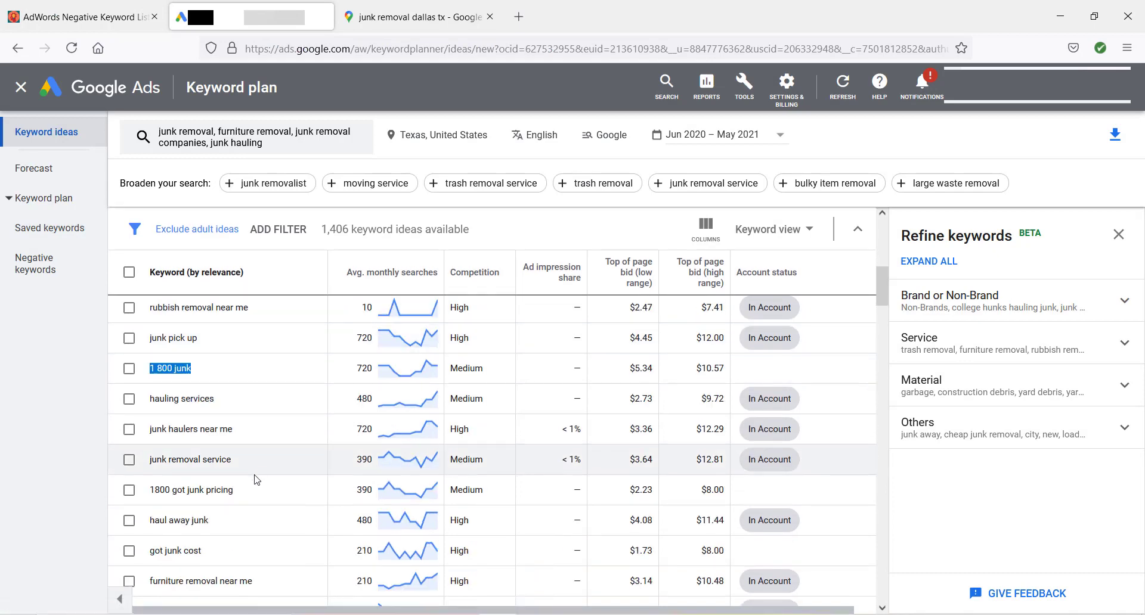
drag(243, 491, 153, 495)
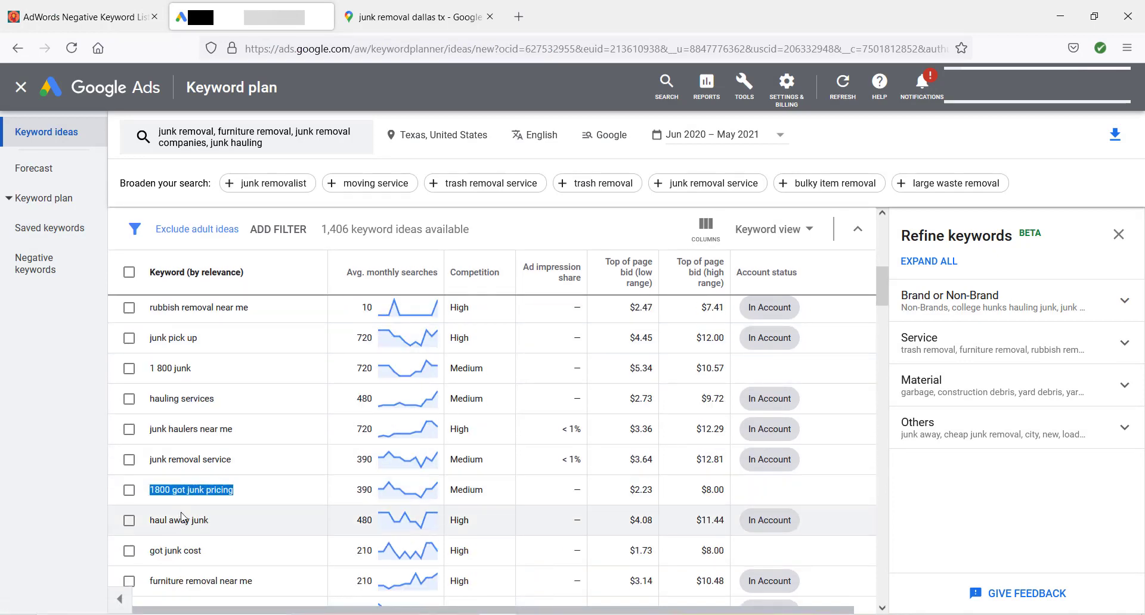
key(alt+Tab)
key(ctrl+v)
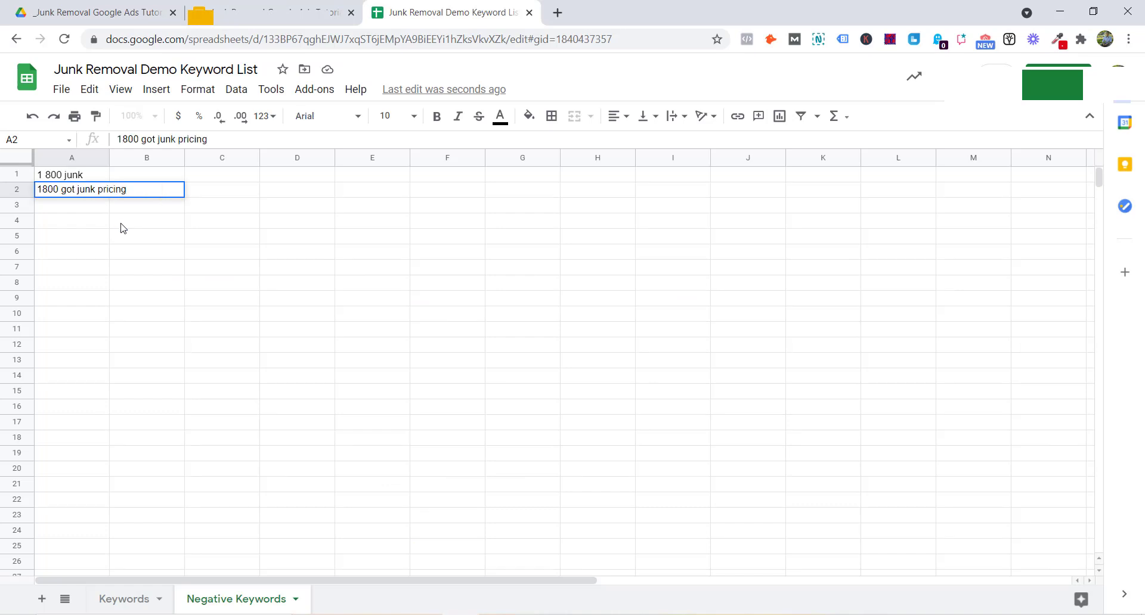
key(Return)
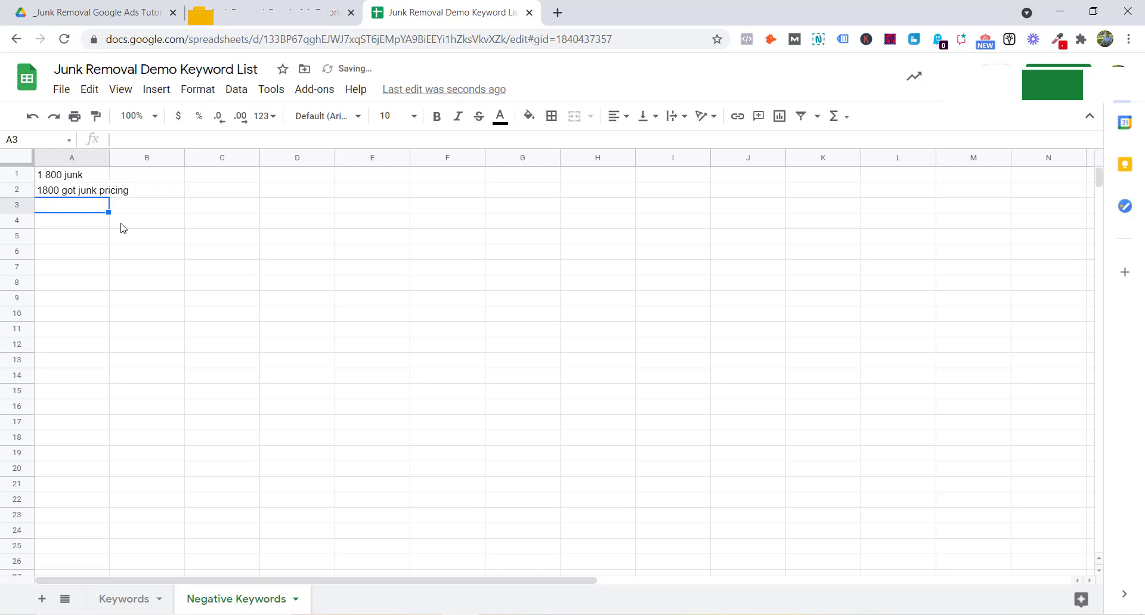
- Enter the competitor name variants "1 800 got junk" in cell A3 and "1800 got junk" in cell A4
text(1)
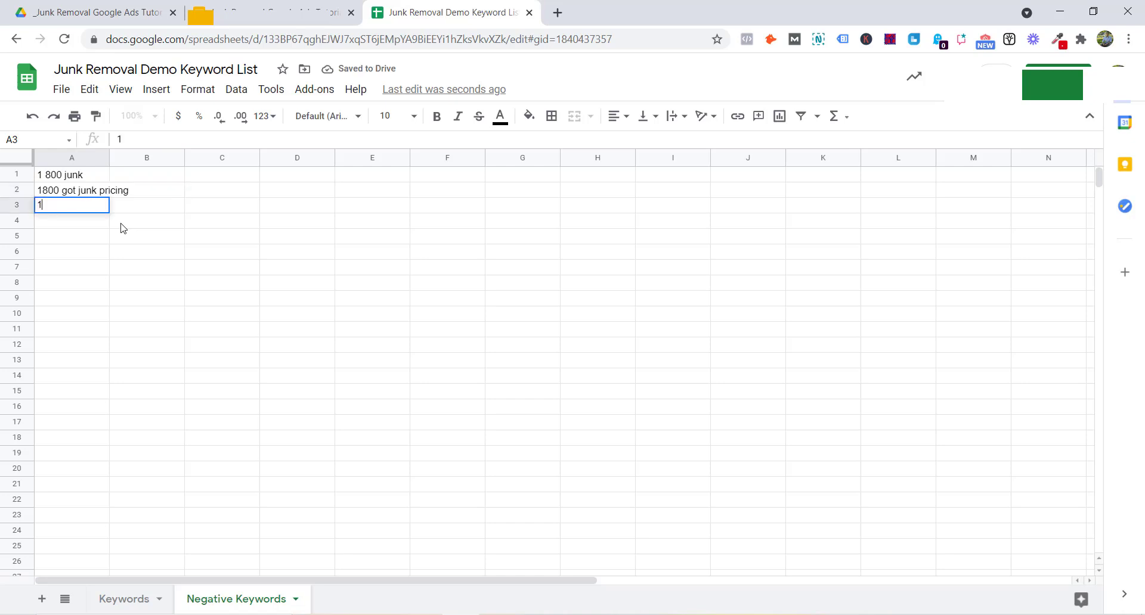
text( 800 got junk)
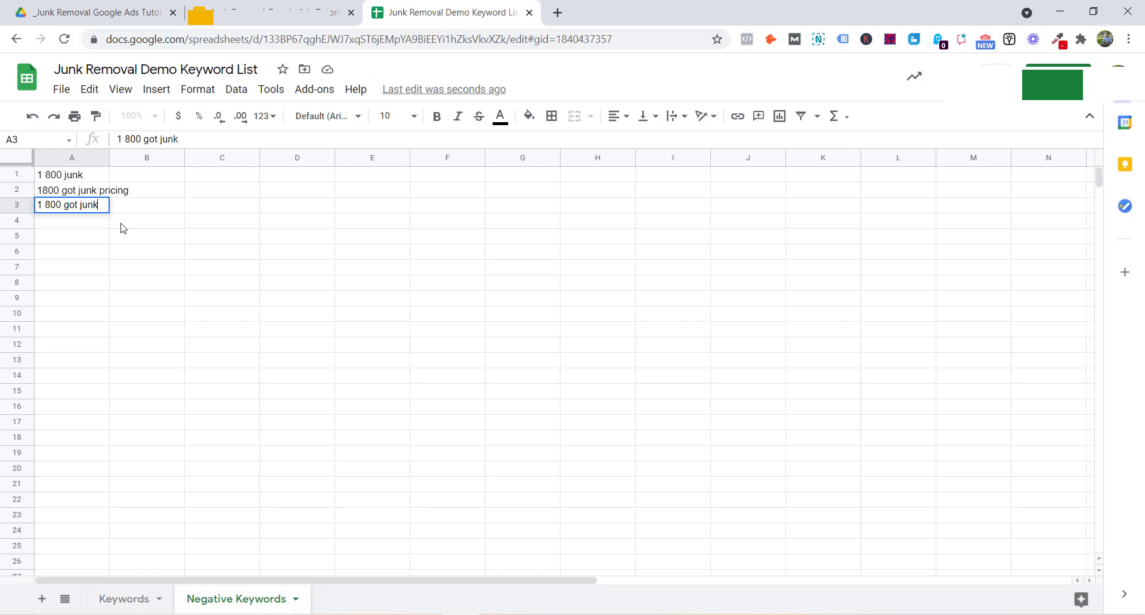
key(Return)
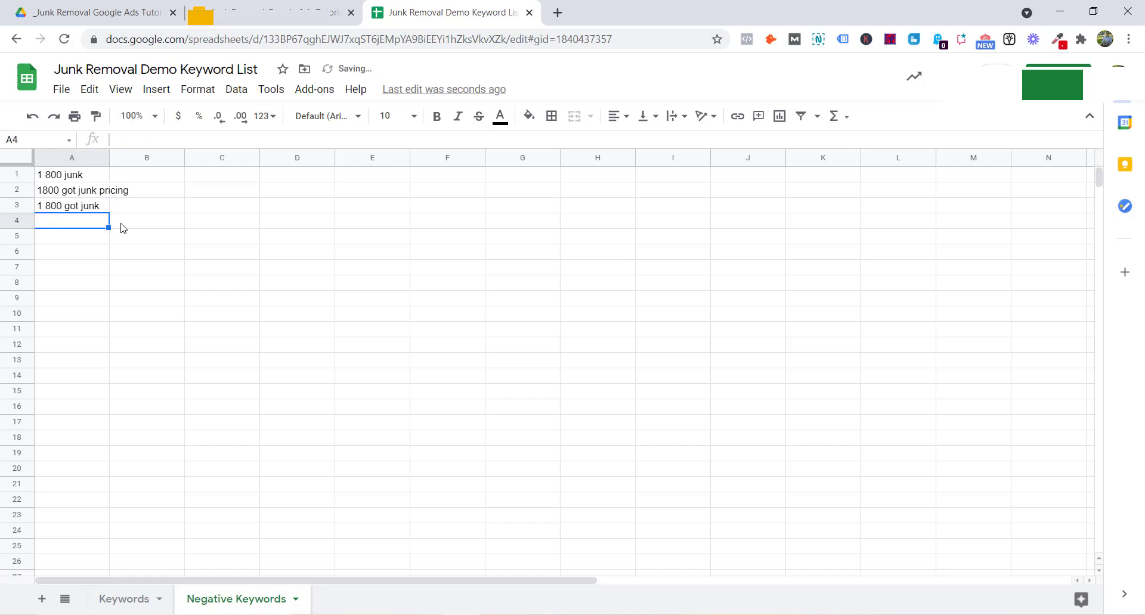
click(43, 190)
click(53, 224)
text(1800 got junk)
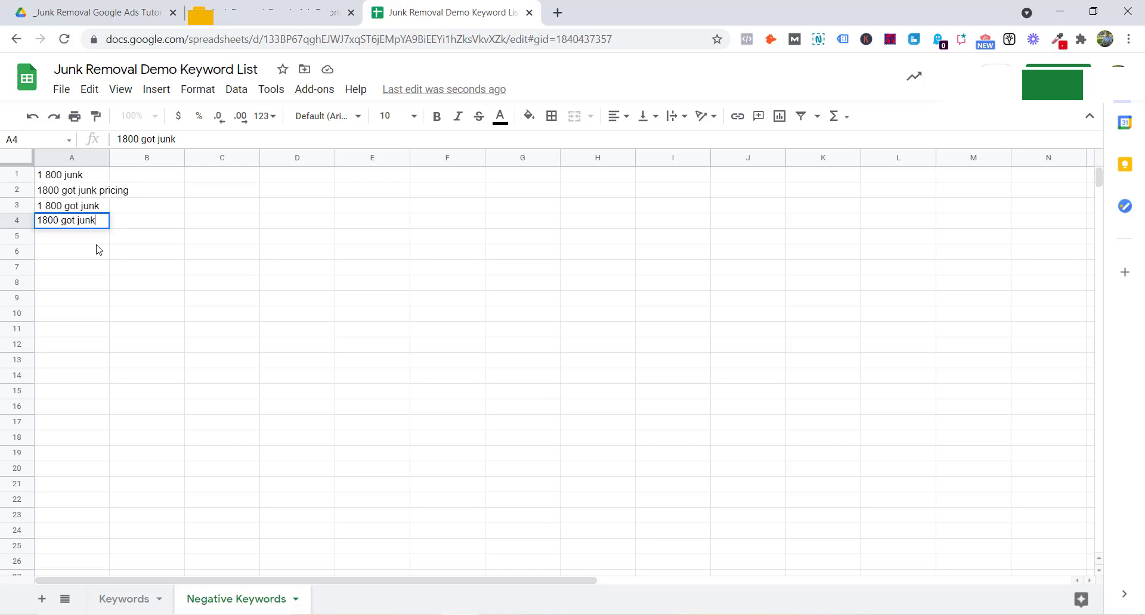
key(Return)
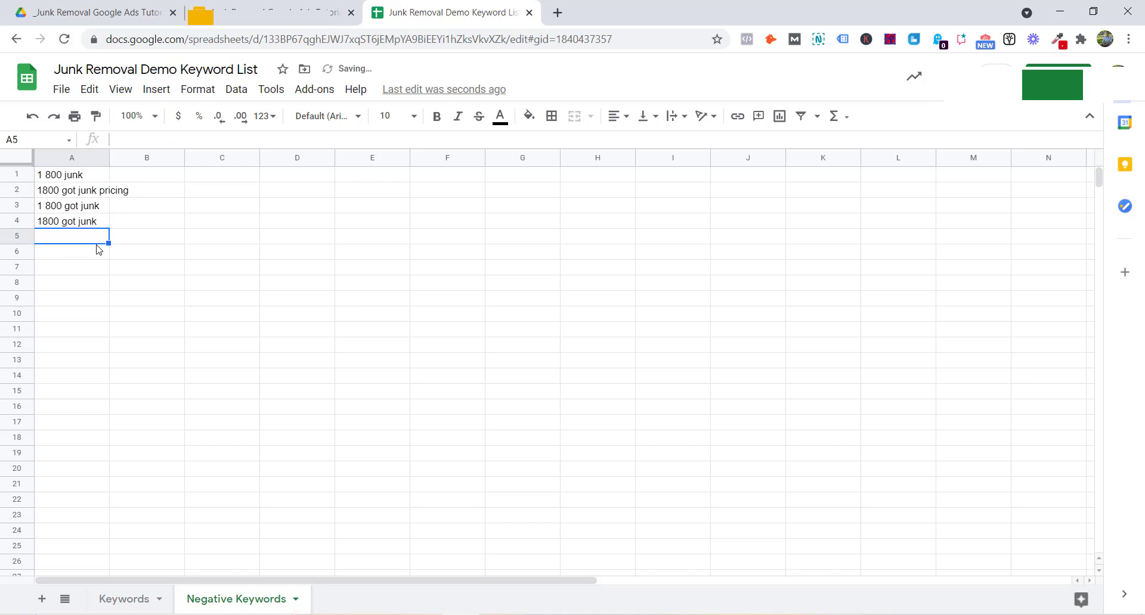
- Check the keyword ideas in the Keyword Planner and enter the variant "1 80 got junk" in cell A5 of the Negative Keywords sheet
key(alt+Tab)
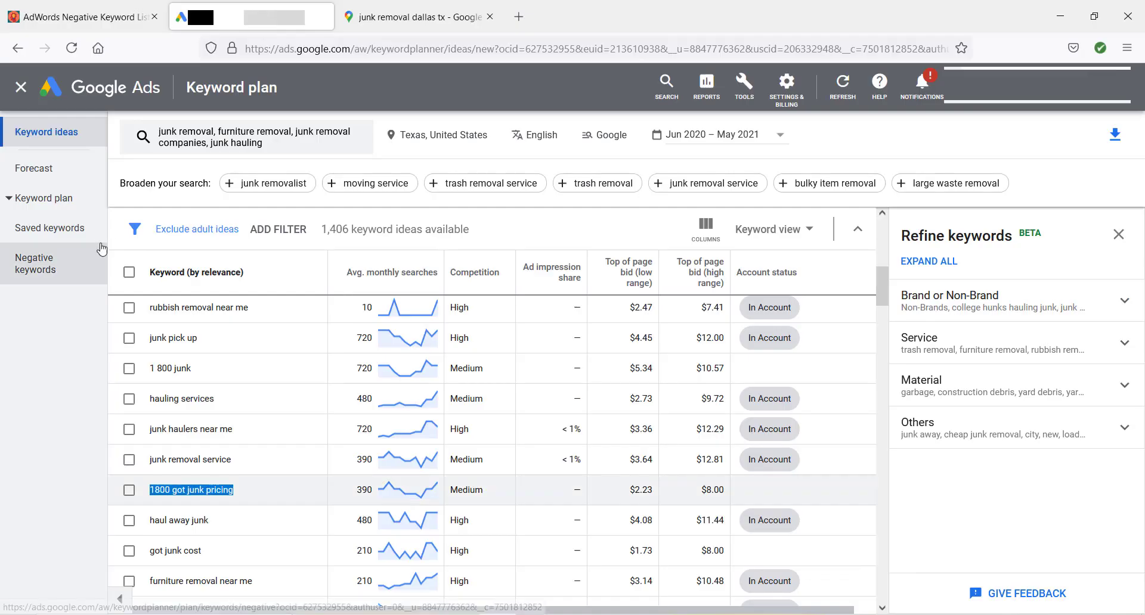
click(282, 498)
scroll(274, 460, down, 3)
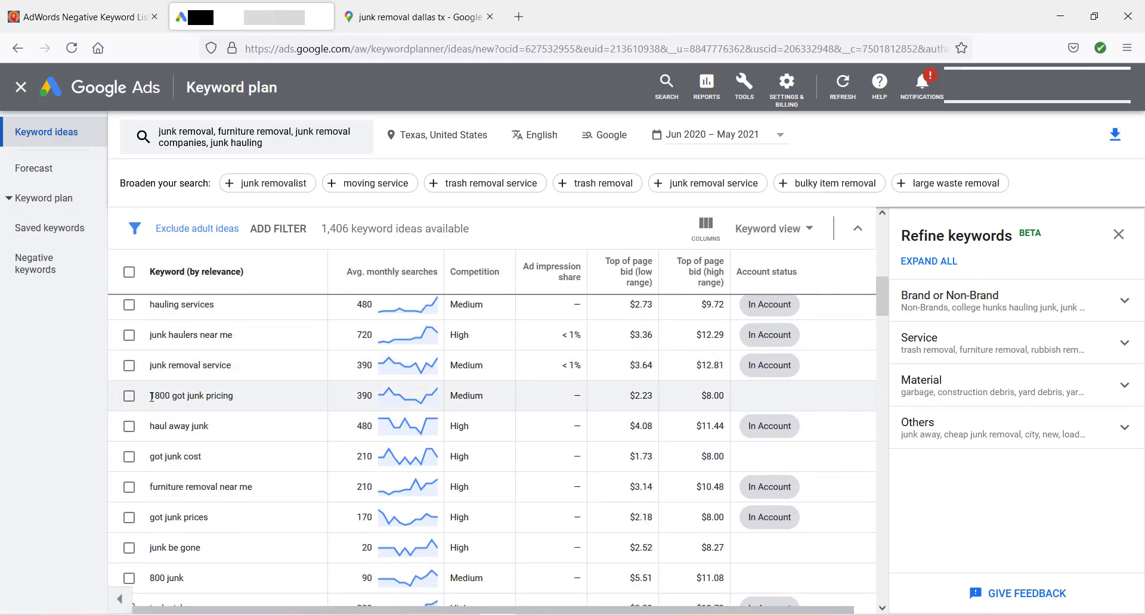
drag(164, 397, 174, 397)
click(200, 412)
key(alt+Tab)
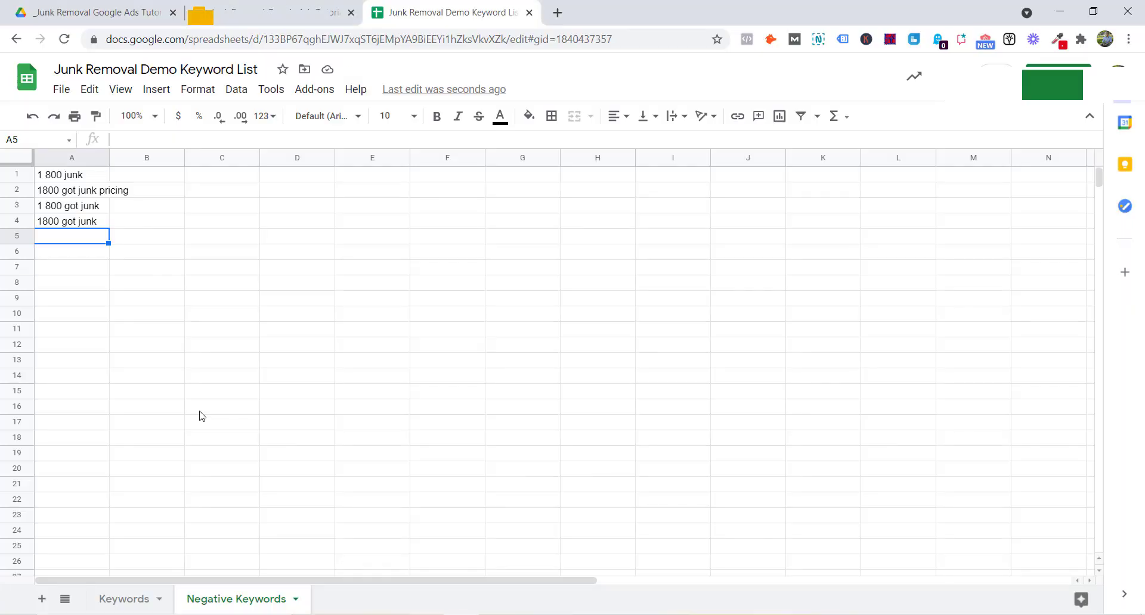
text(1 80 go)
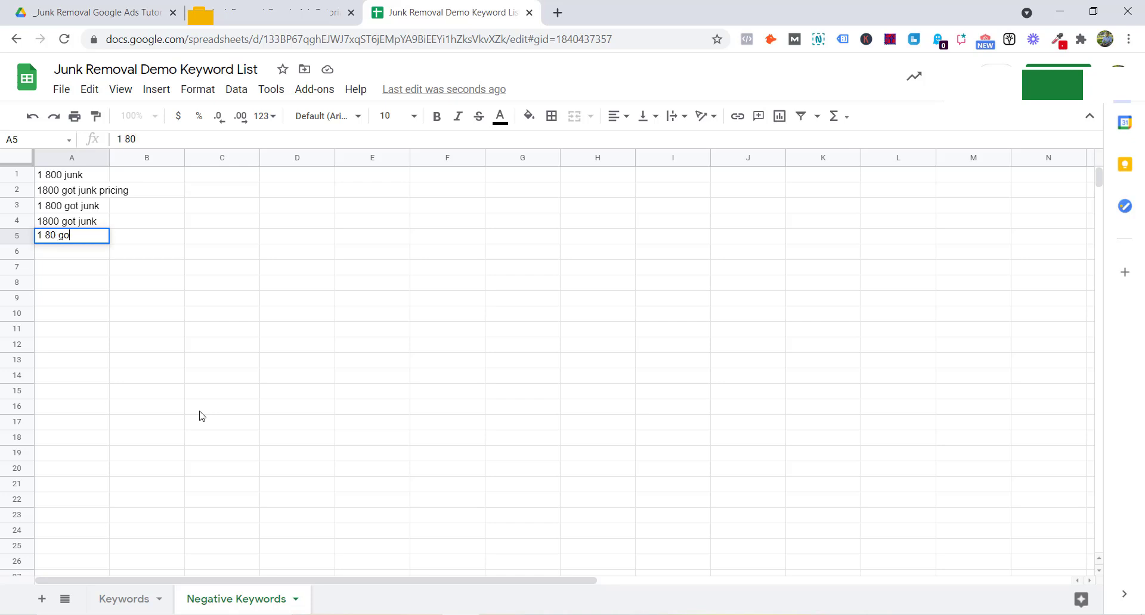
text(t junk)
key(Return)
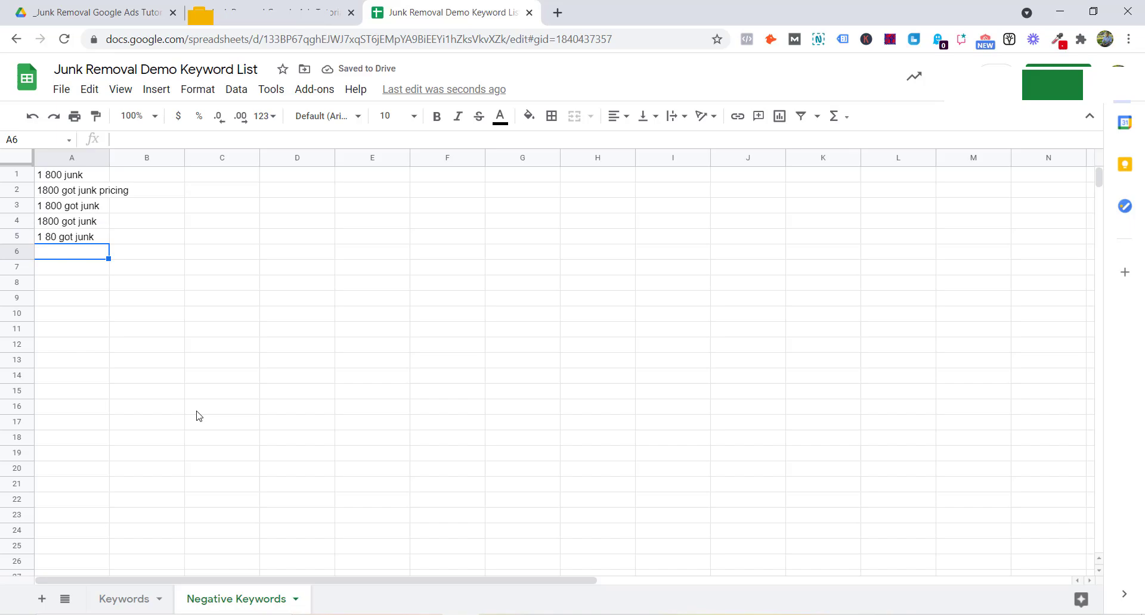
- Copy the keyword idea "800 junk" from the Keyword Planner into cell A6 of the Negative Keywords sheet
key(alt+Tab)
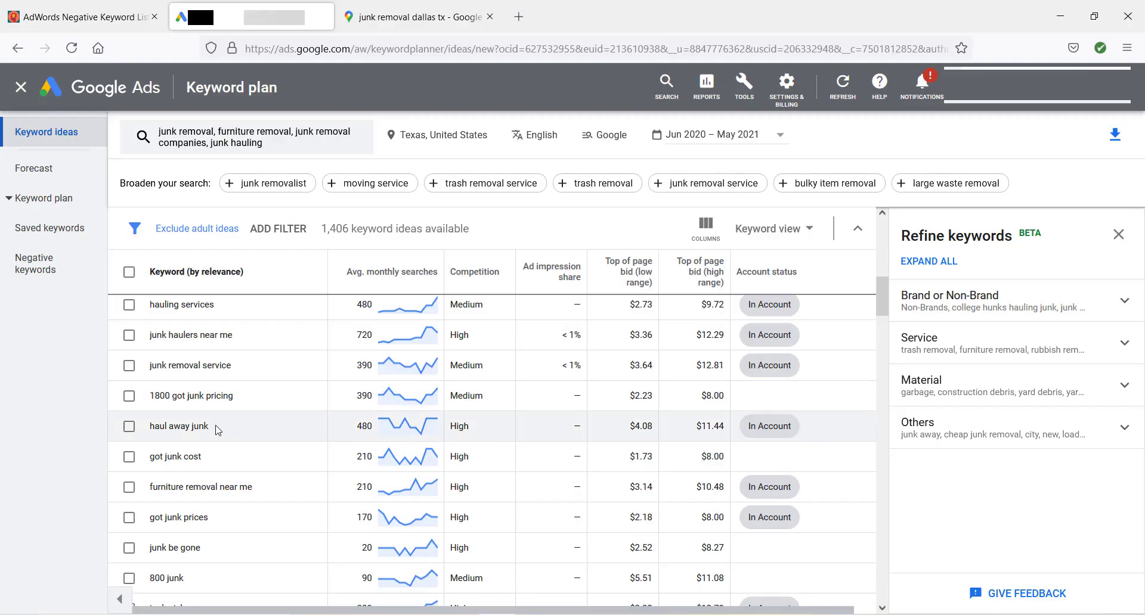
scroll(221, 422, down, 2)
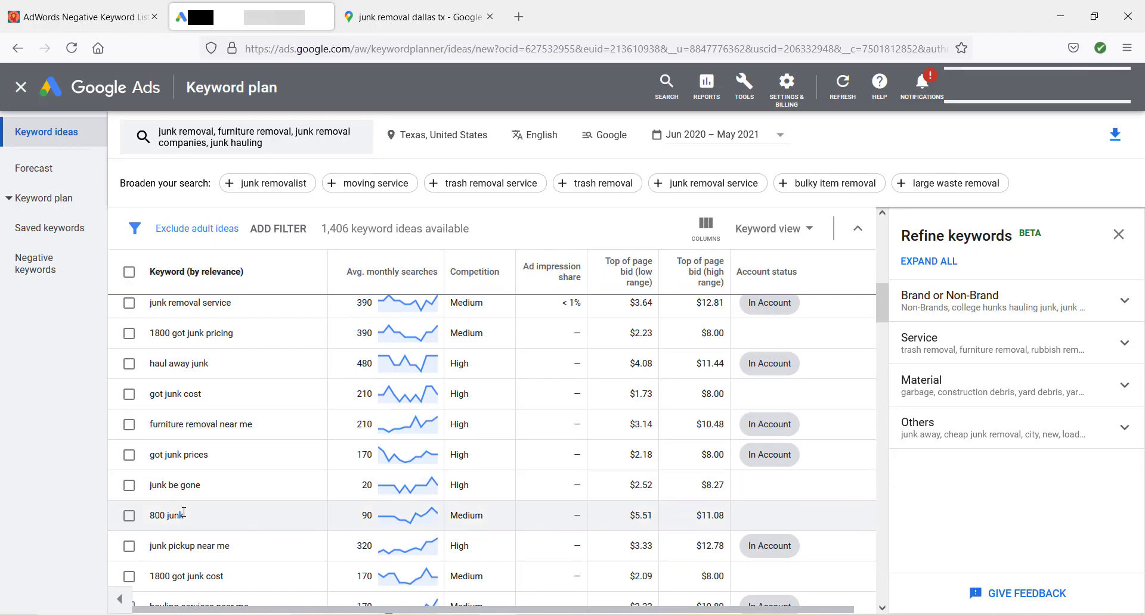
drag(183, 515, 154, 513)
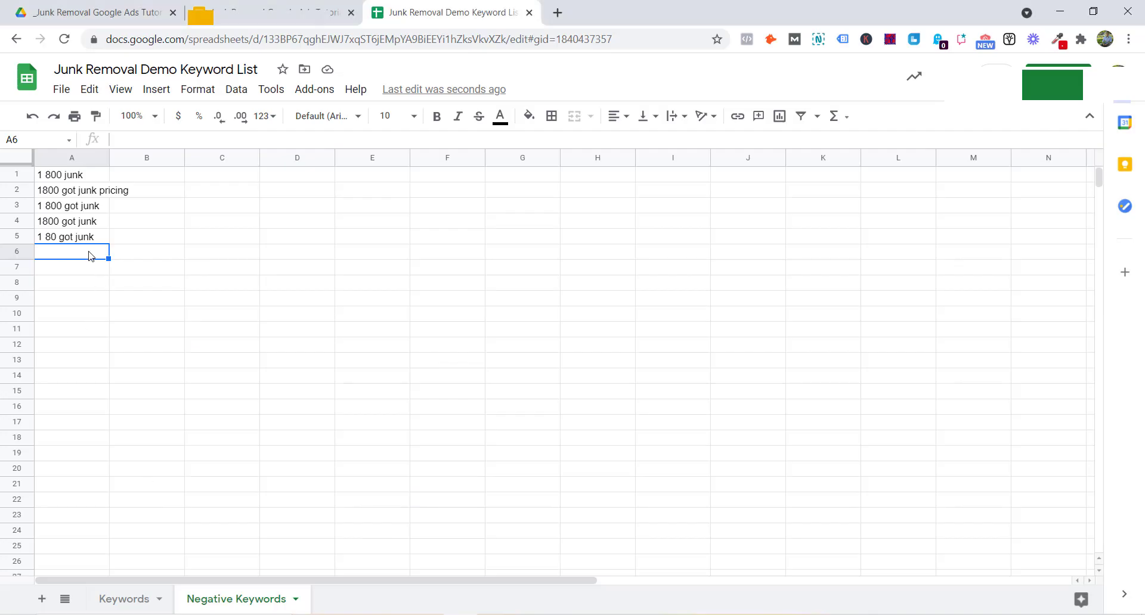
text(800 junk)
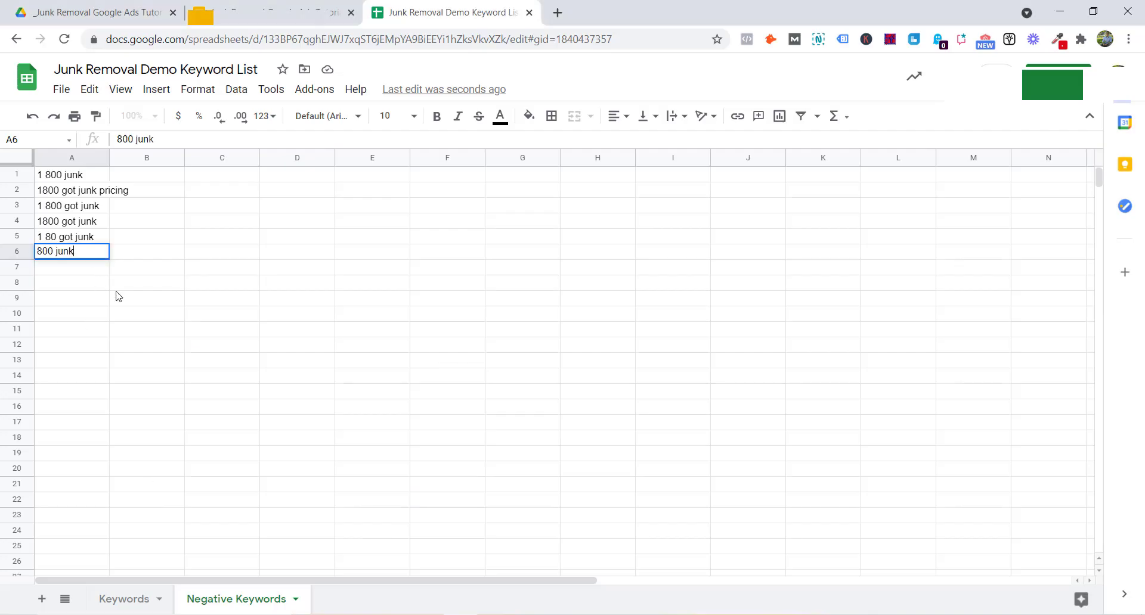
key(Return)
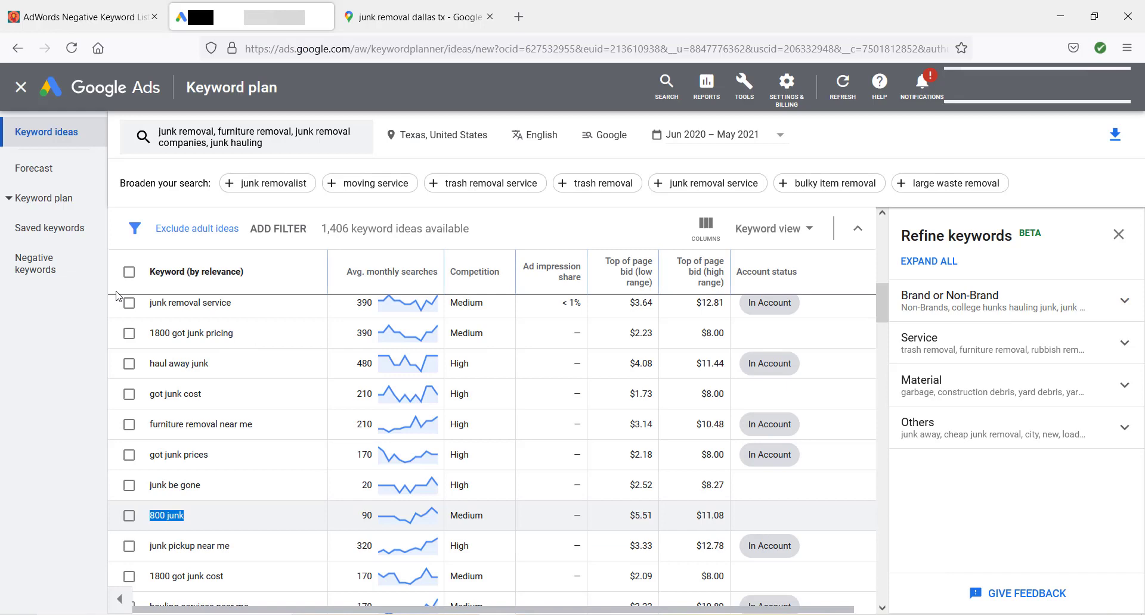
- Copy the keyword idea "1800 got junk cost" from the Keyword Planner into cell A7 of the Negative Keywords sheet
scroll(197, 370, down, 1)
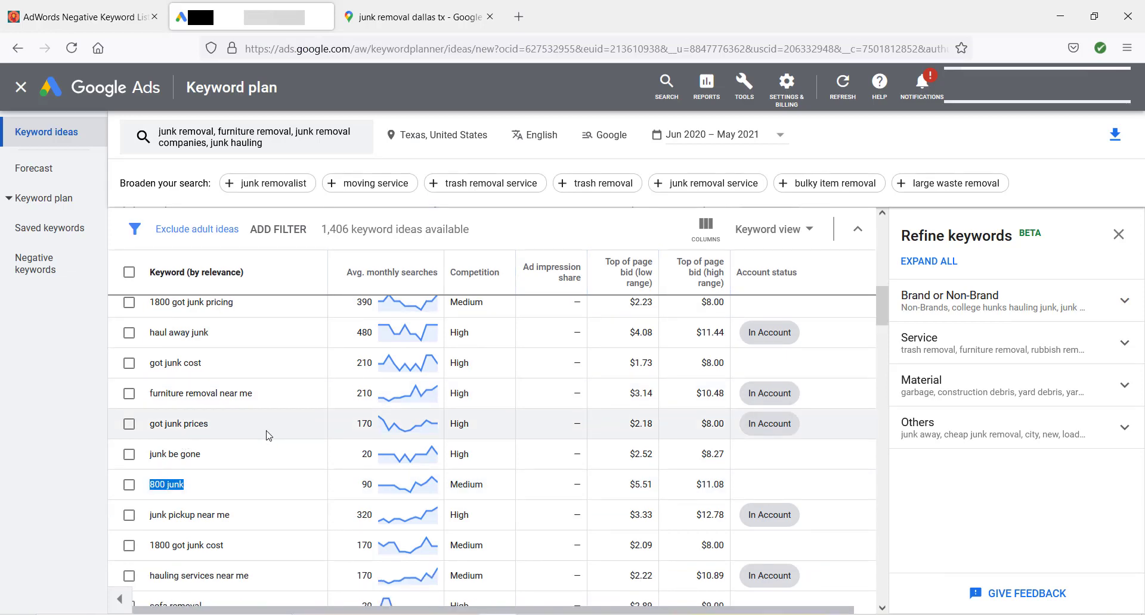
scroll(272, 431, down, 2)
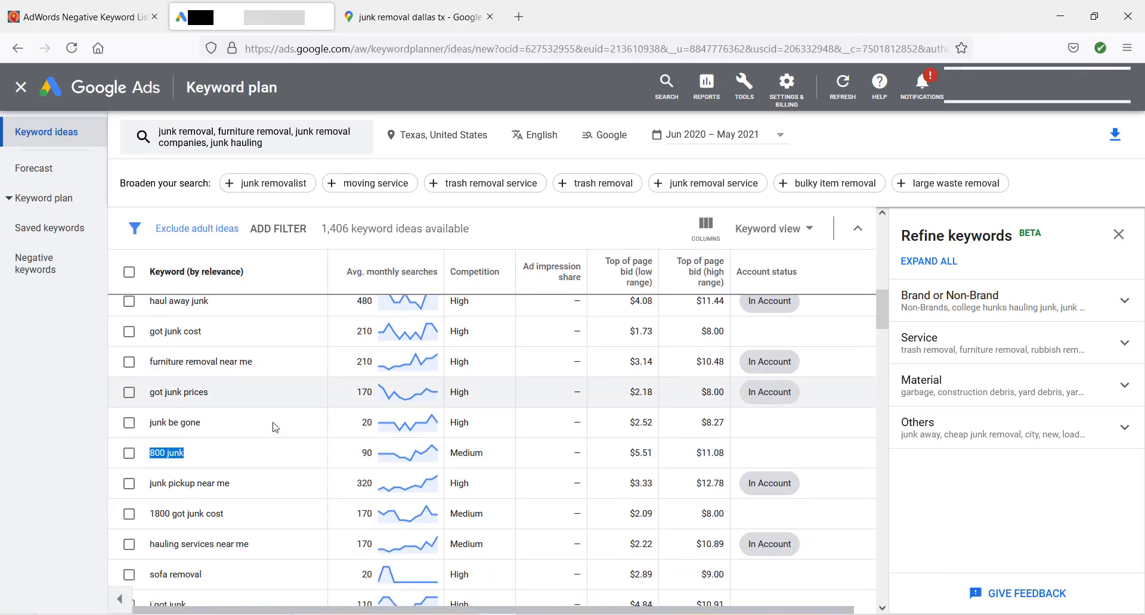
scroll(257, 439, down, 1)
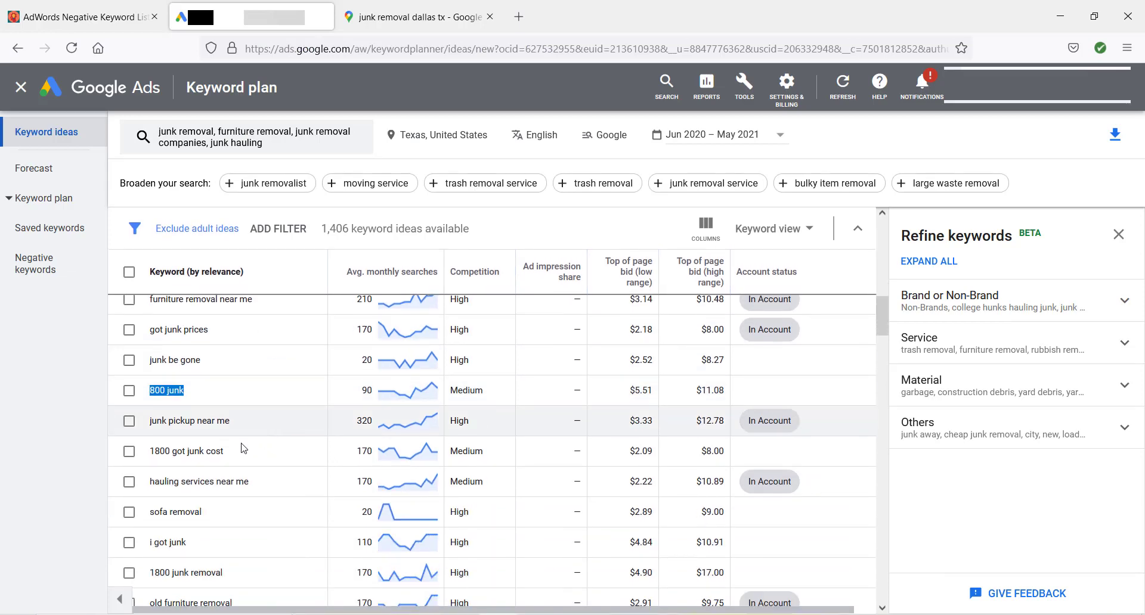
drag(235, 451, 148, 464)
key(alt+Tab)
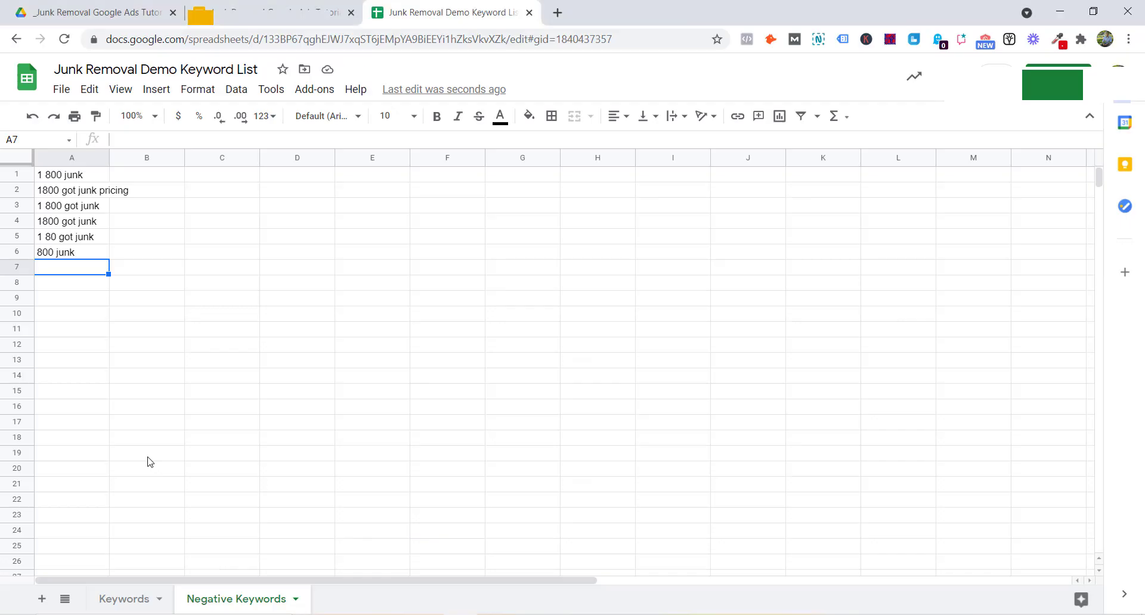
text(1800 got junk cost)
key(Return)
- Copy only "college hunks" from the keyword idea "college hunks moving company" in the Keyword Planner into cell A8 of the Negative Keywords sheet
key(alt+Tab)
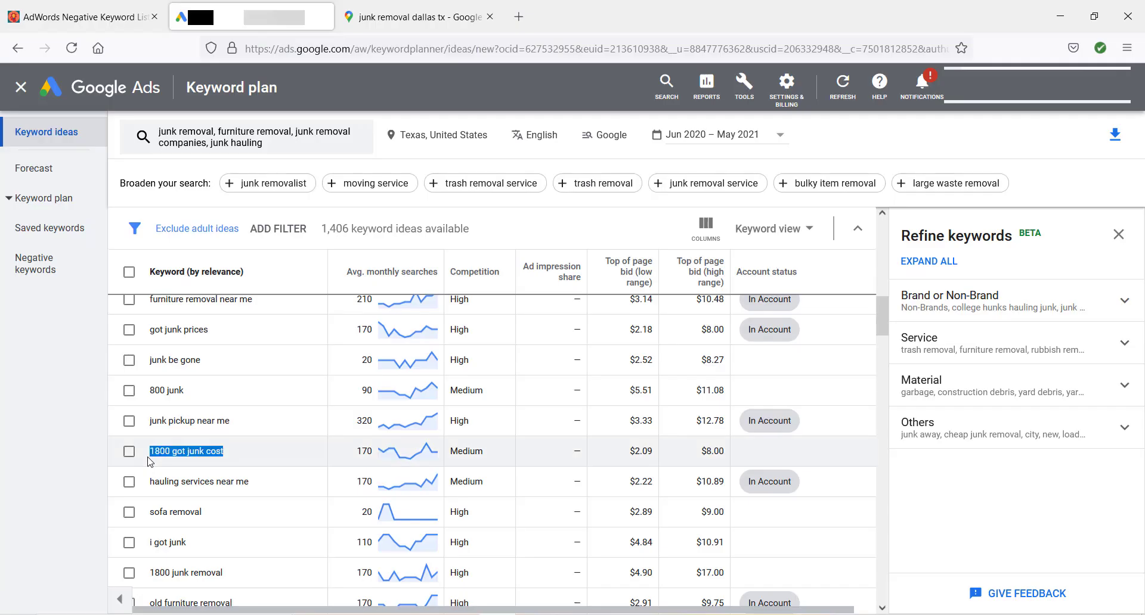
click(268, 455)
scroll(242, 452, down, 2)
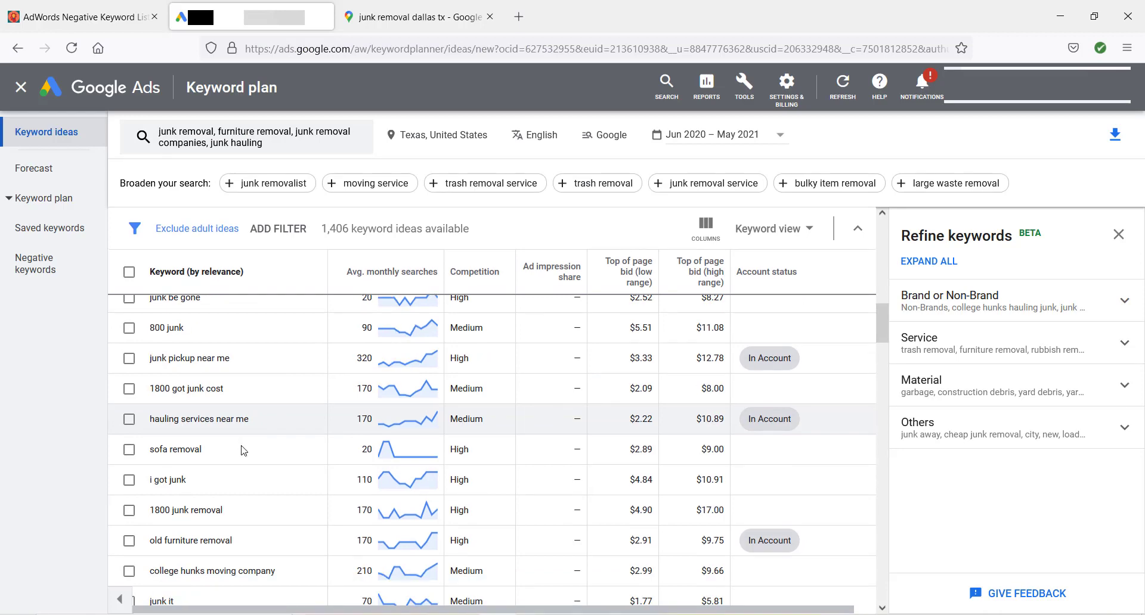
drag(192, 453, 149, 452)
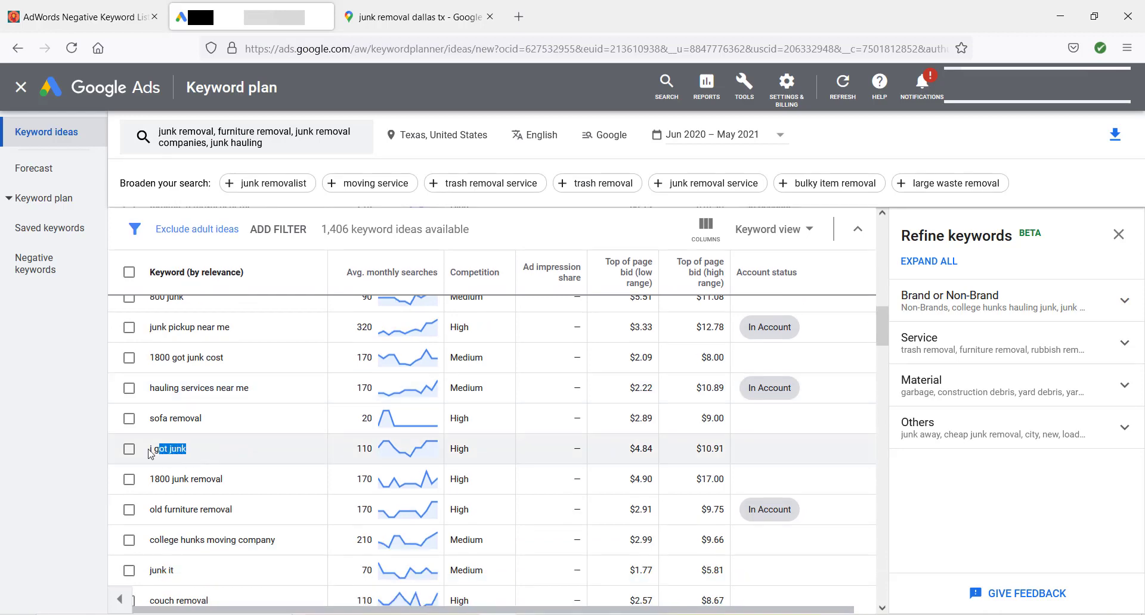
click(249, 450)
scroll(250, 451, down, 2)
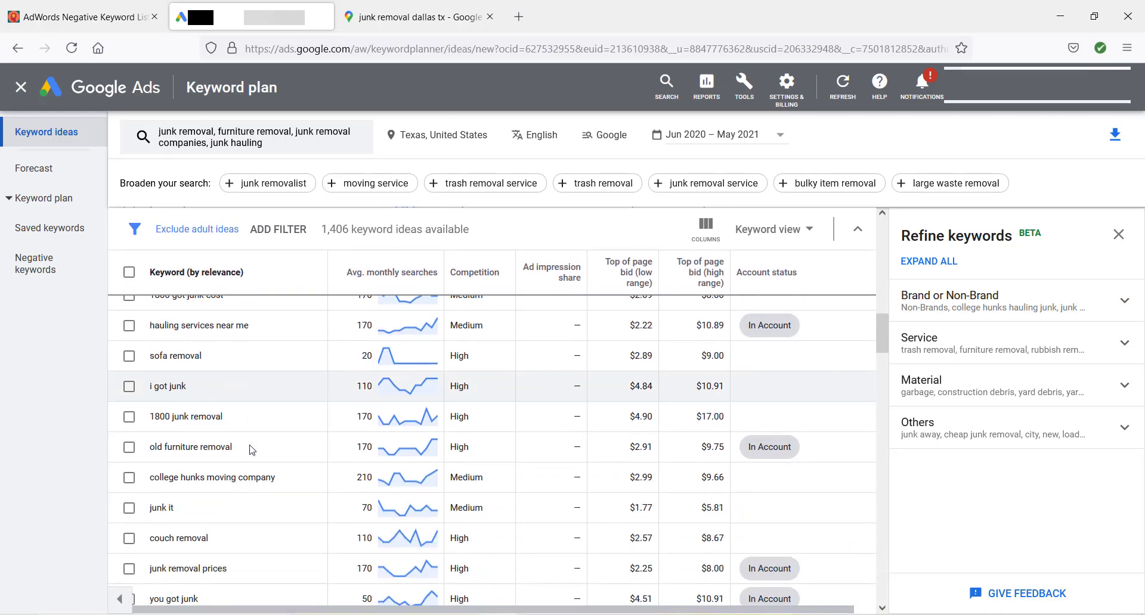
drag(206, 478, 137, 486)
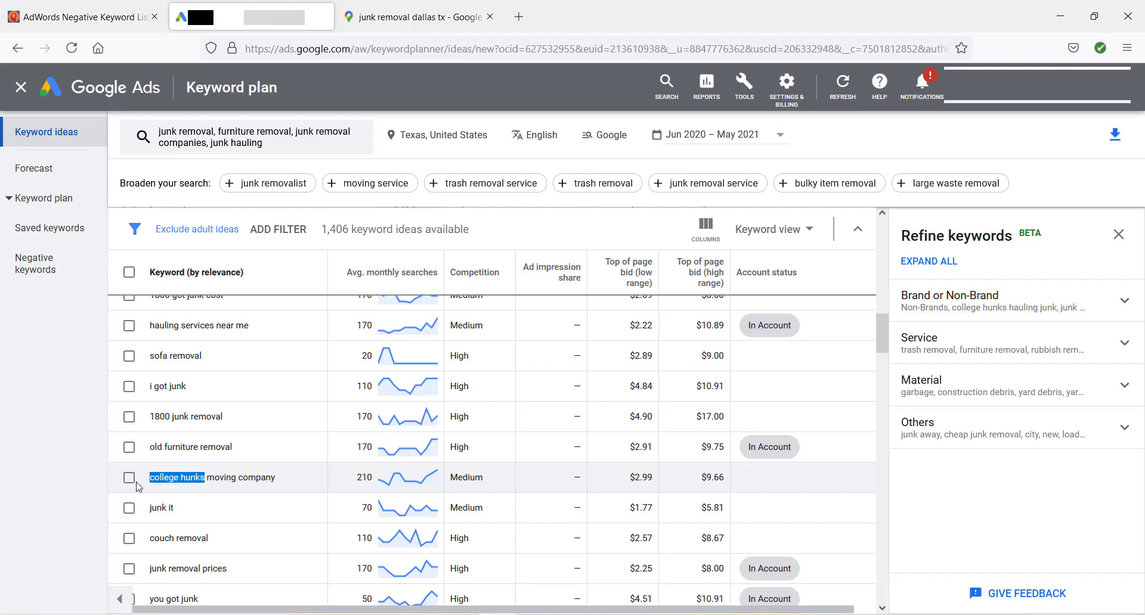
key(alt+Tab)
text(college hunks)
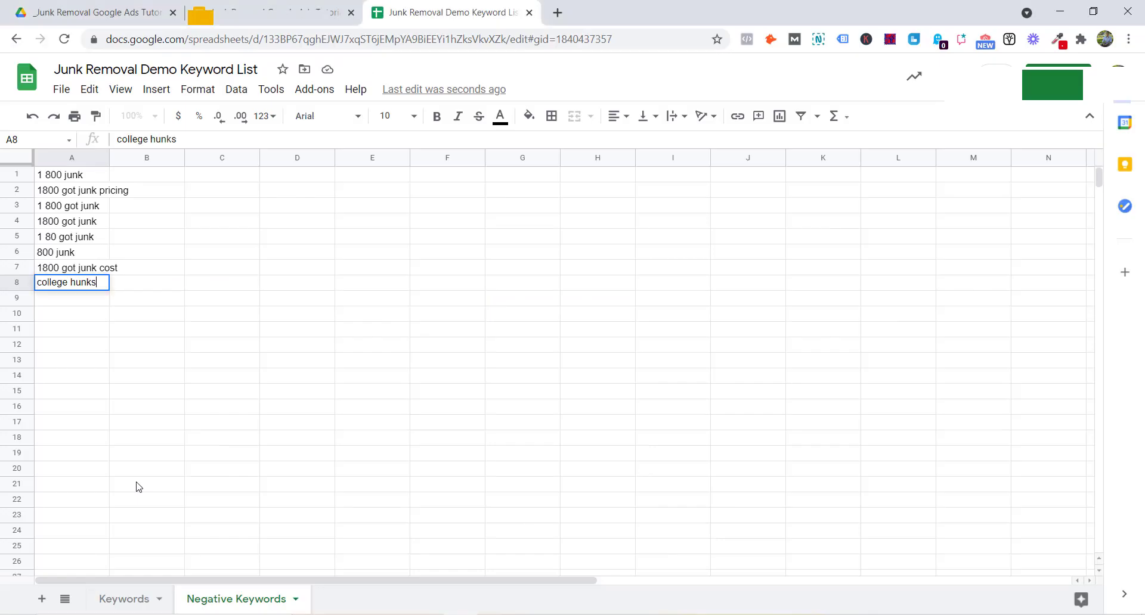
key(Return)
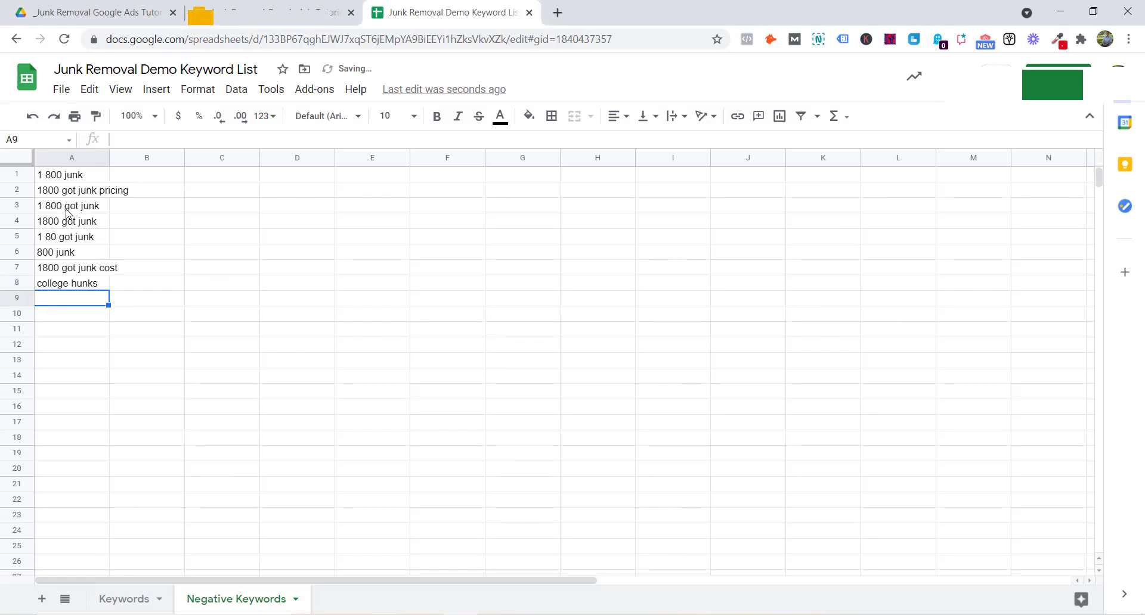
- Enter the singular competitor variant "college hunk" in cell A9 of the Negative Keywords sheet
drag(72, 176, 84, 266)
click(73, 283)
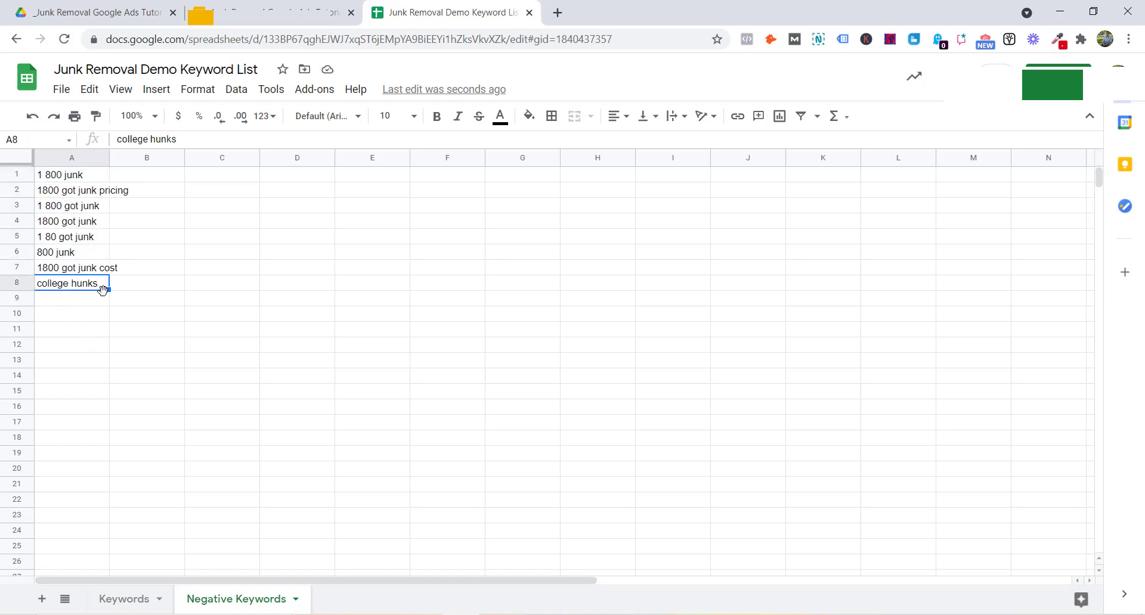
click(72, 303)
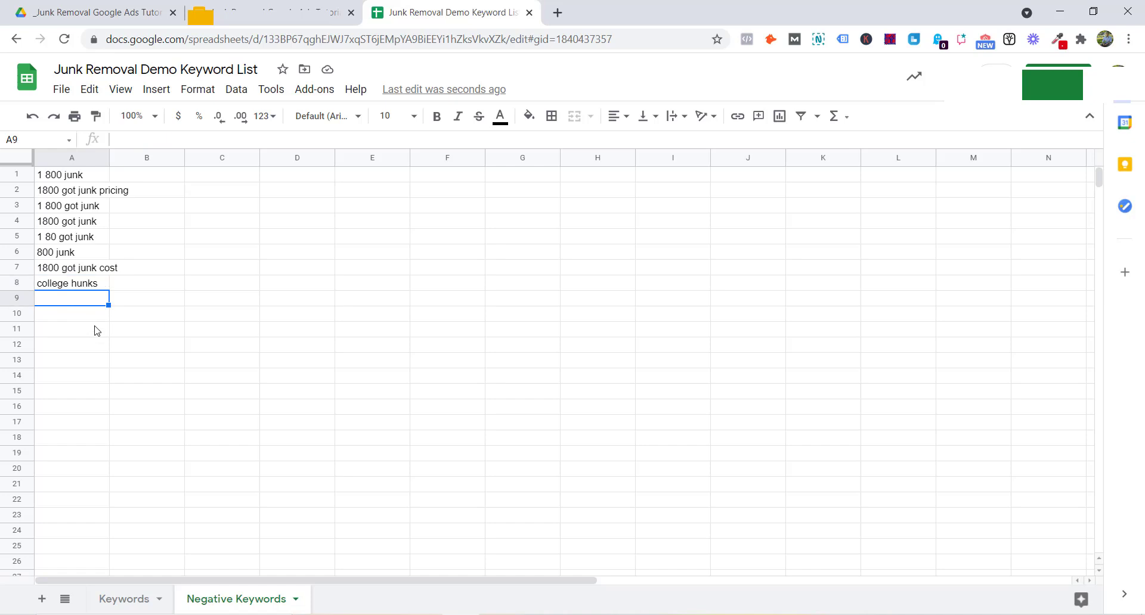
text(co)
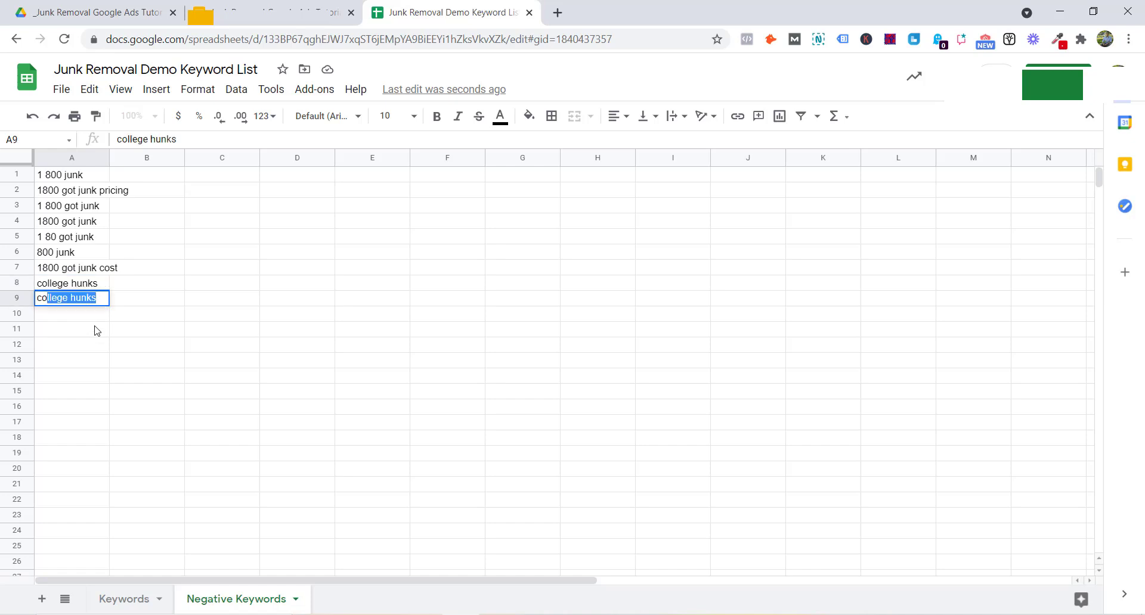
text(llege hunk)
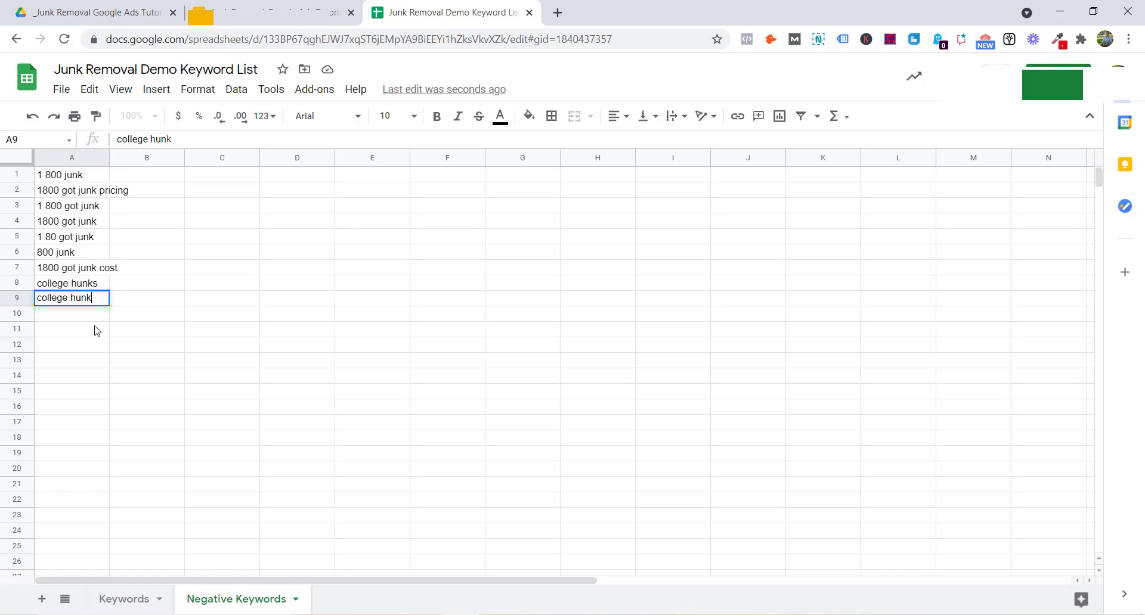
key(Return)
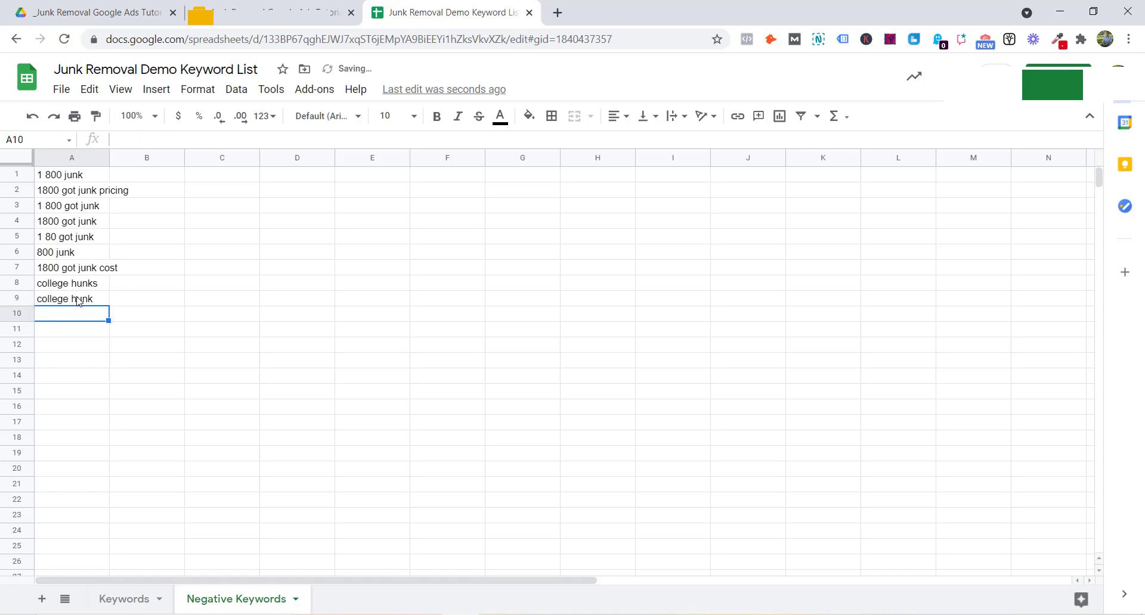
- Check further keyword ideas in the Keyword Planner and copy "$99 junk removal" into cell A10 of the Negative Keywords sheet
key(alt+Tab)
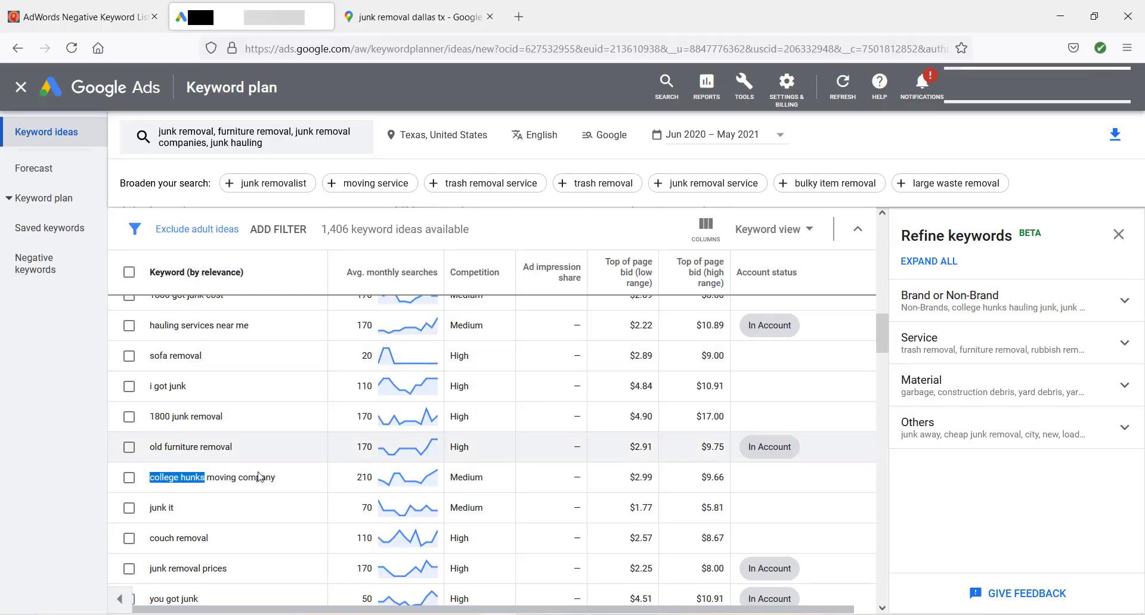
drag(260, 478, 256, 478)
scroll(250, 478, down, 1)
drag(175, 477, 149, 479)
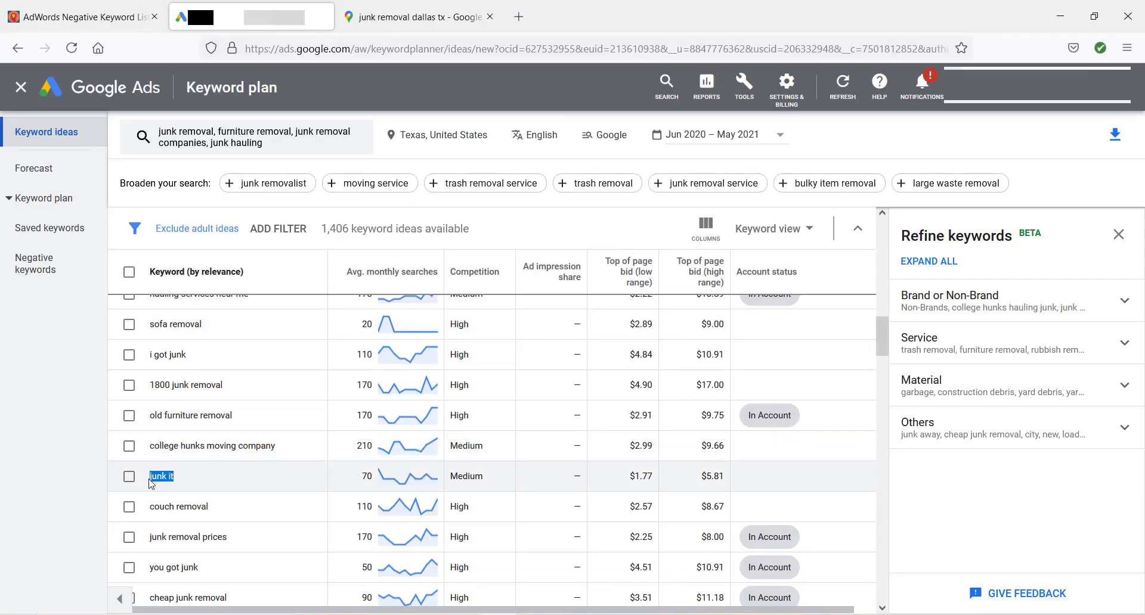
click(240, 482)
scroll(241, 482, down, 1)
scroll(241, 485, down, 3)
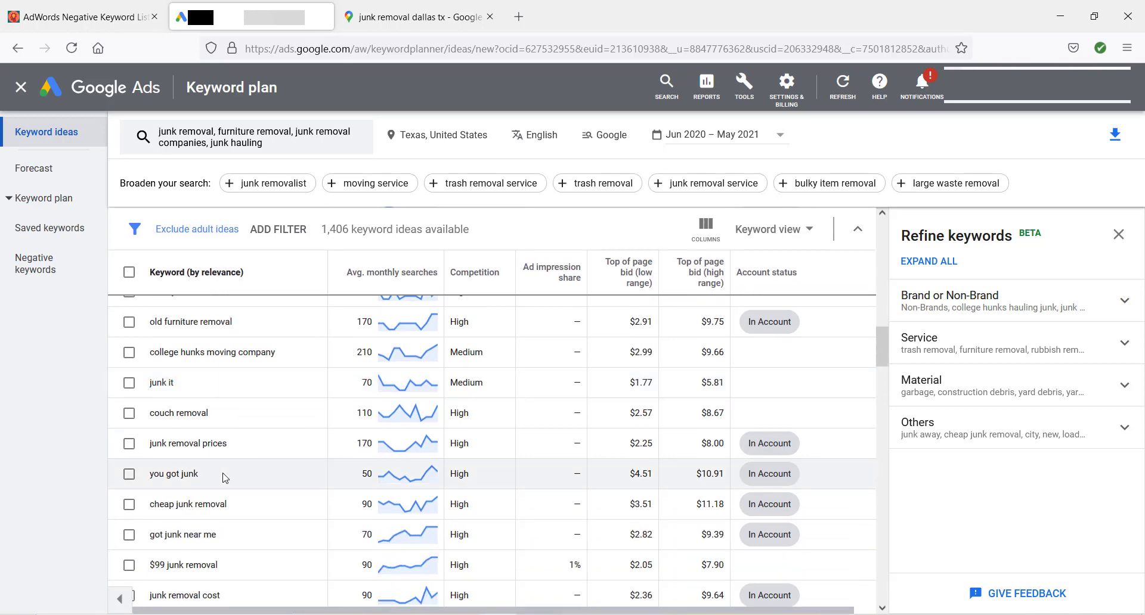
scroll(203, 456, down, 3)
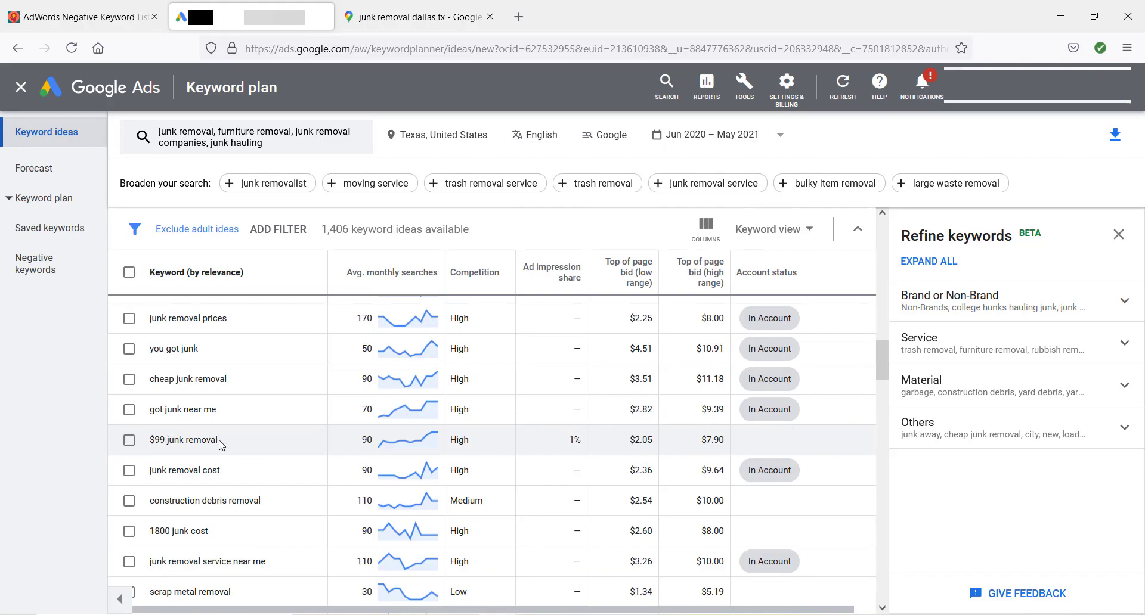
drag(219, 441, 146, 439)
key(ctrl+c)
key(alt+Tab)
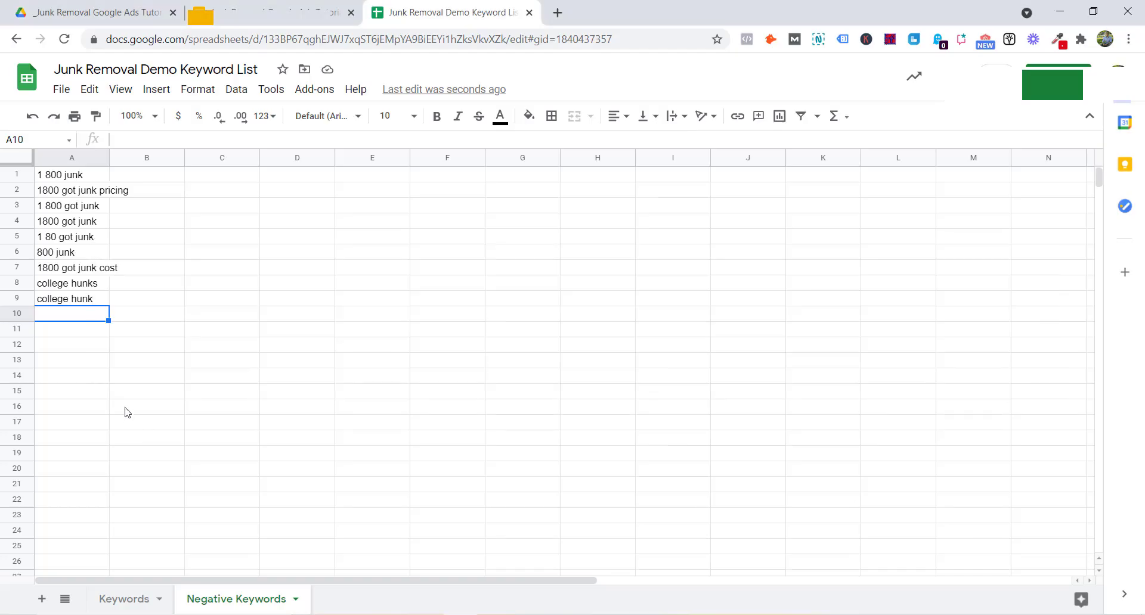
key(ctrl+v)
key(Return)
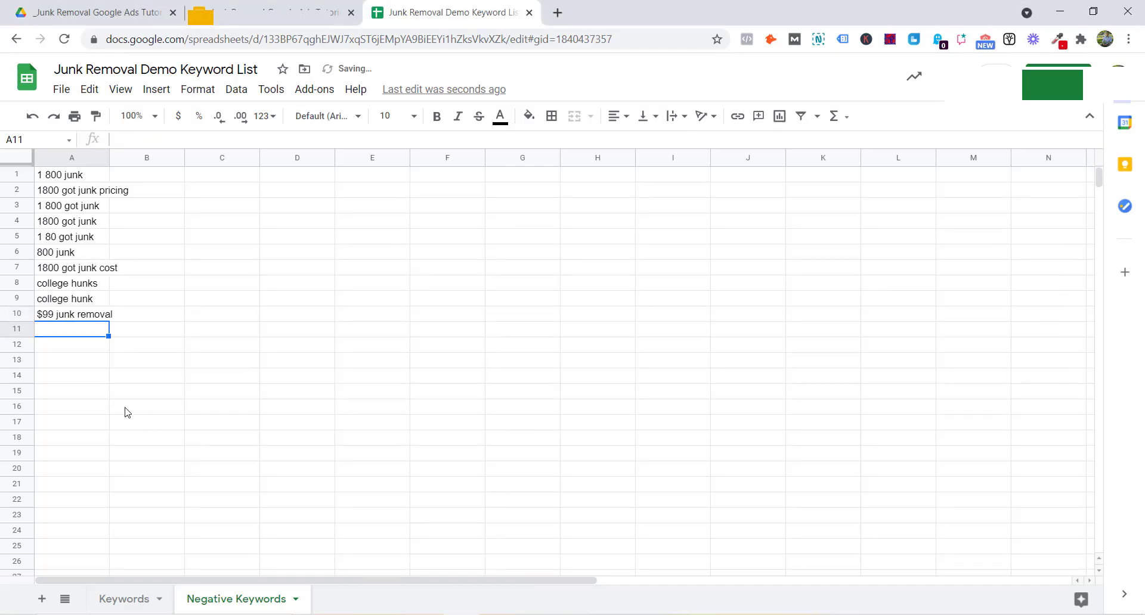
- Examine the keyword ideas below "$99 junk removal" in the Keyword Planner for competitor names and unsuitable services such as "piano disposal"
key(alt+Tab)
scroll(230, 450, down, 1)
click(297, 449)
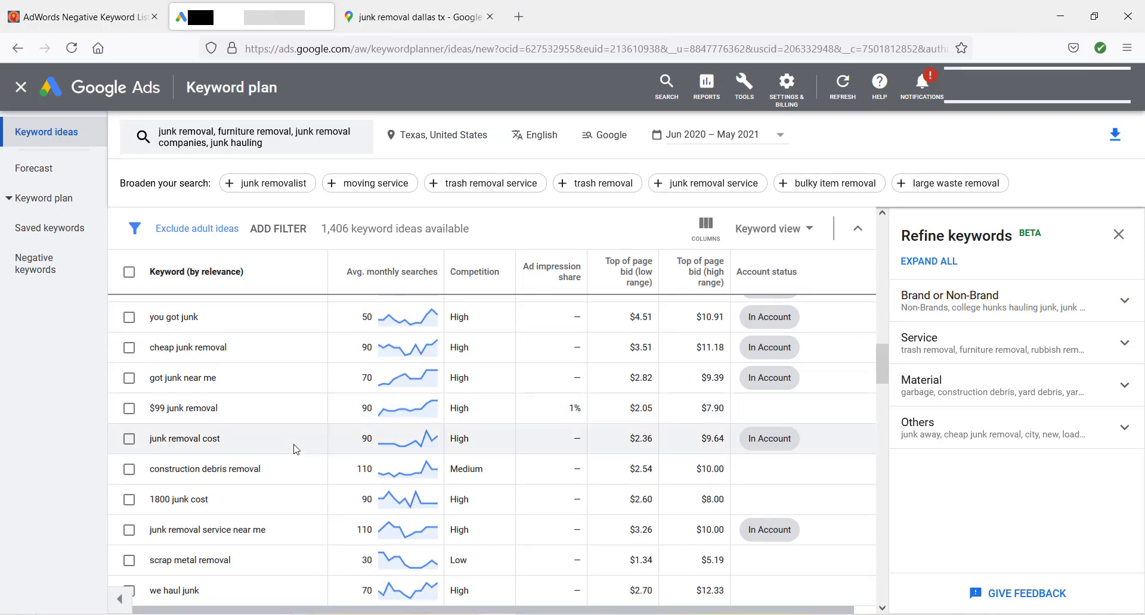
scroll(297, 449, down, 3)
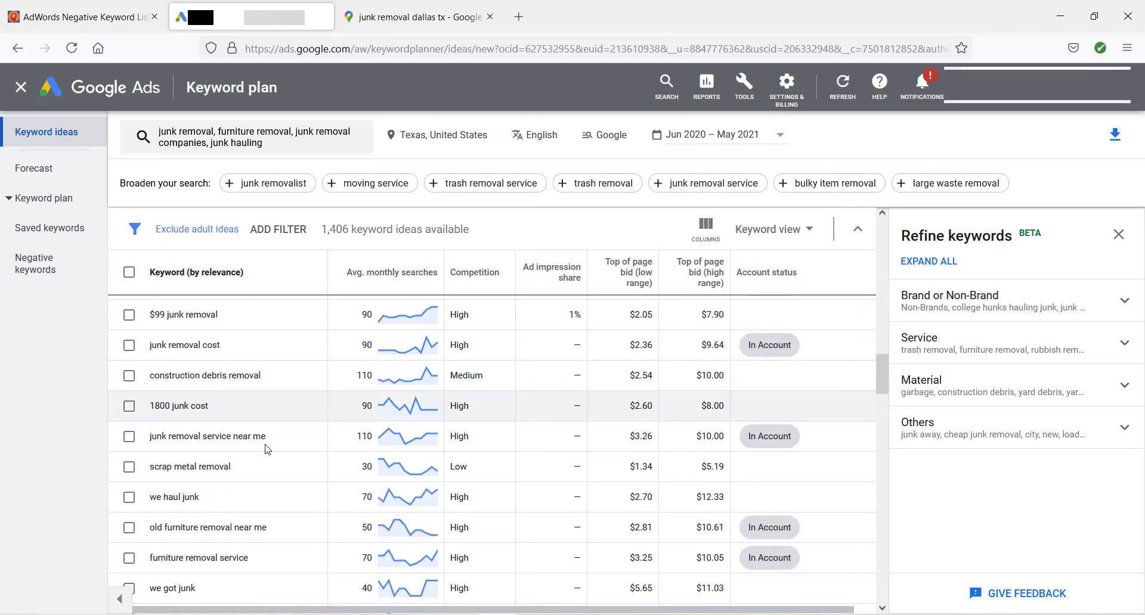
scroll(266, 450, down, 4)
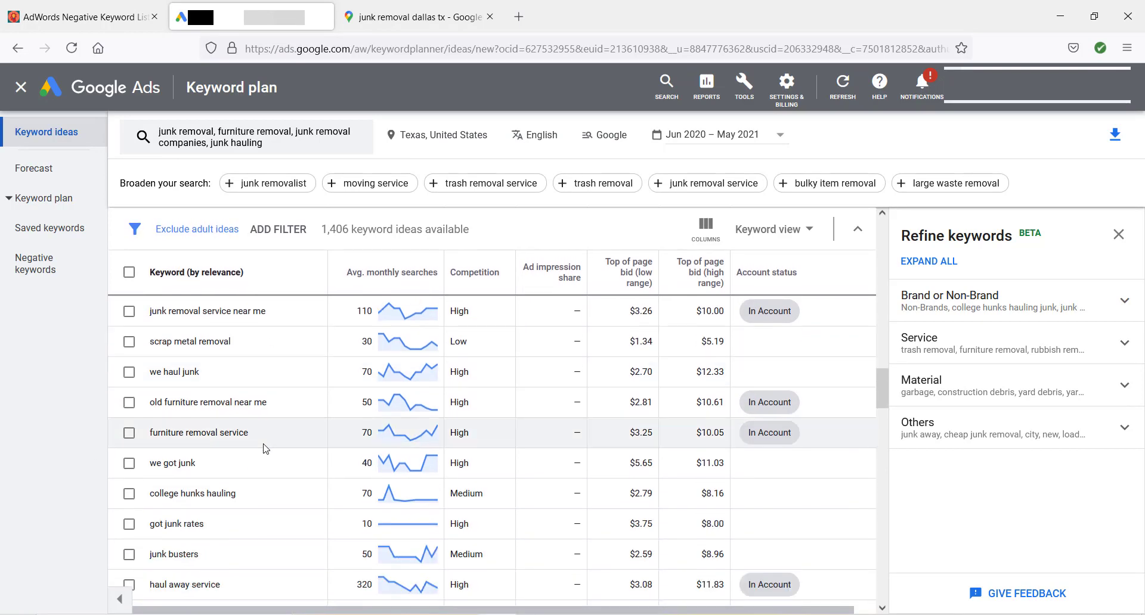
scroll(266, 449, up, 1)
scroll(266, 451, down, 2)
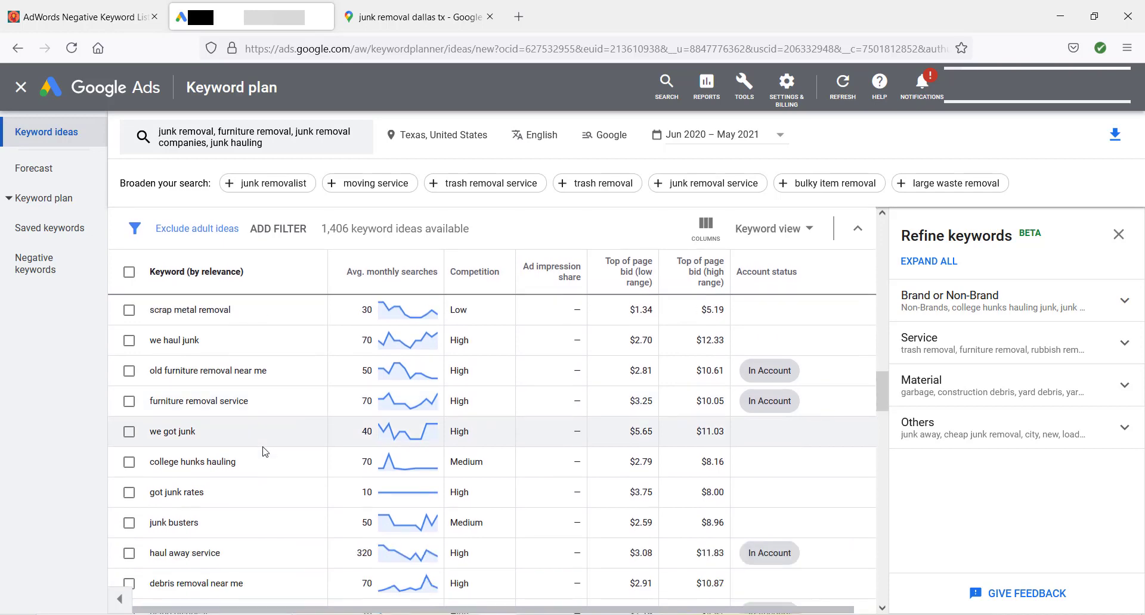
scroll(267, 453, down, 1)
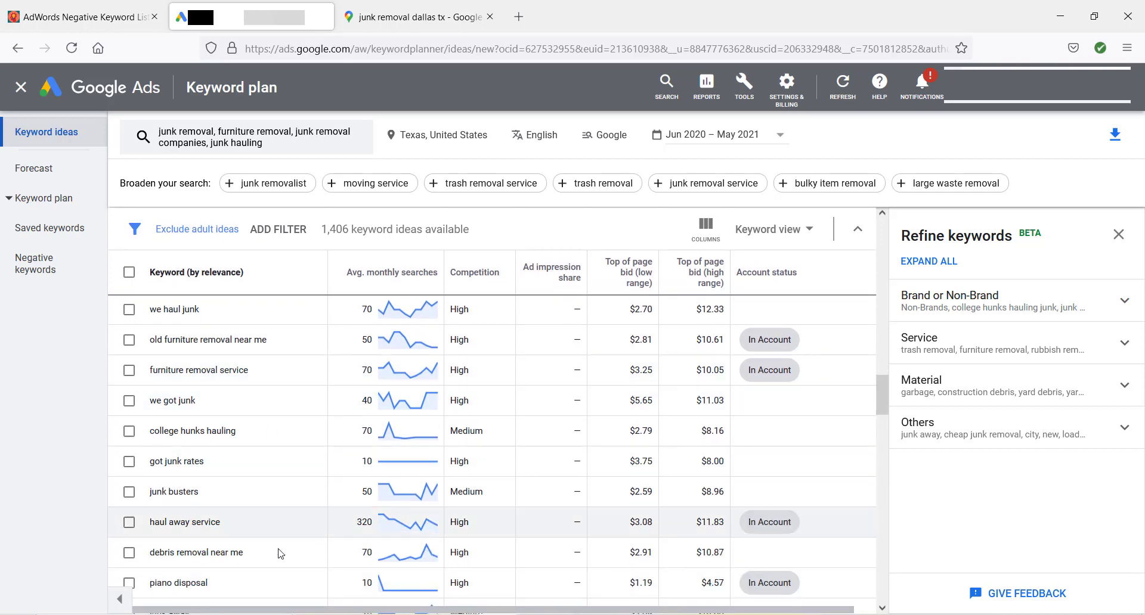
scroll(237, 463, down, 1)
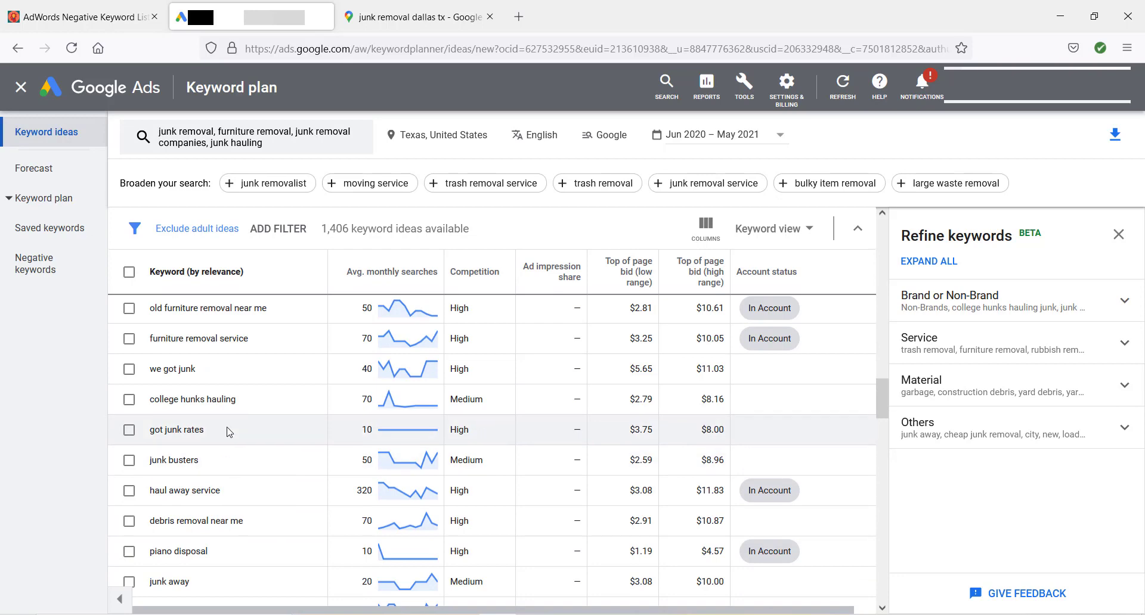
scroll(230, 434, down, 1)
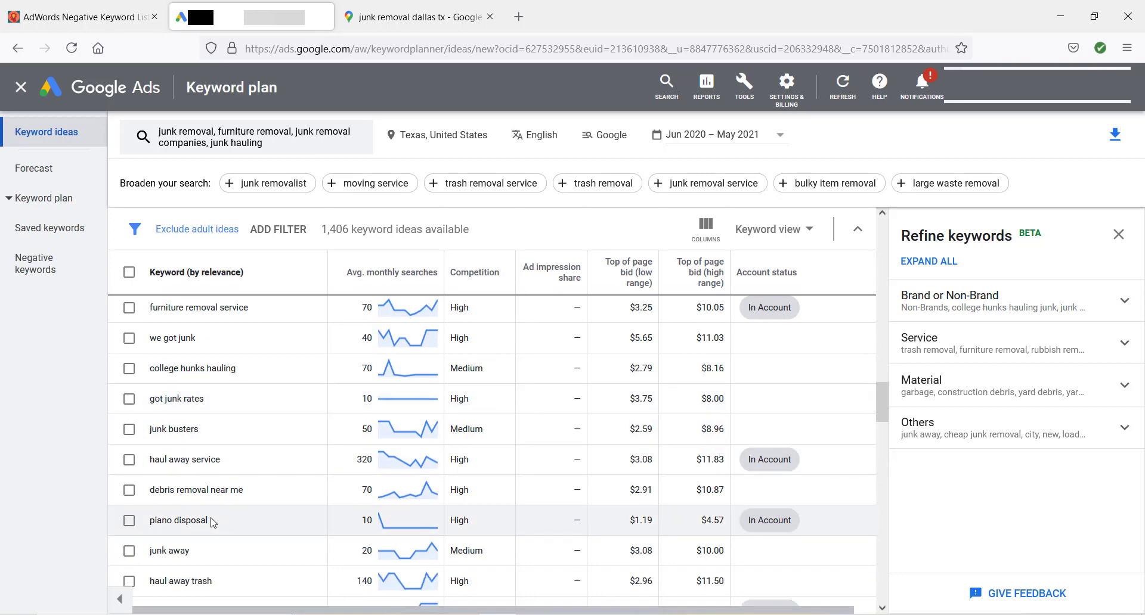
drag(209, 521, 149, 523)
click(69, 533)
mouse_move(210, 525)
mouse_down()
mouse_move(149, 524)
mouse_move(218, 526)
mouse_up()
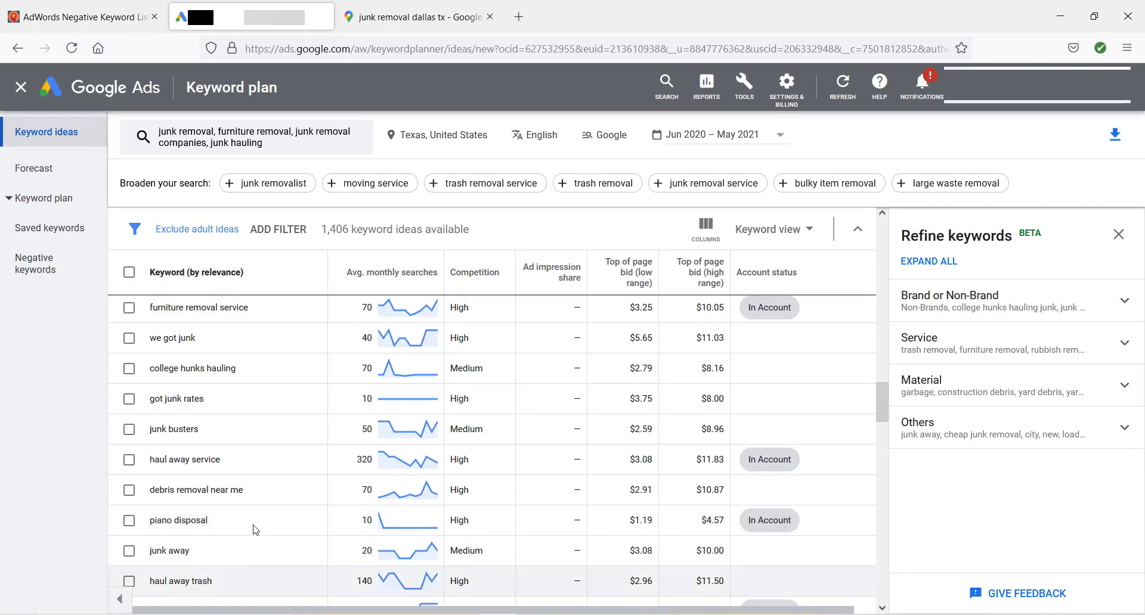
scroll(262, 482, down, 1)
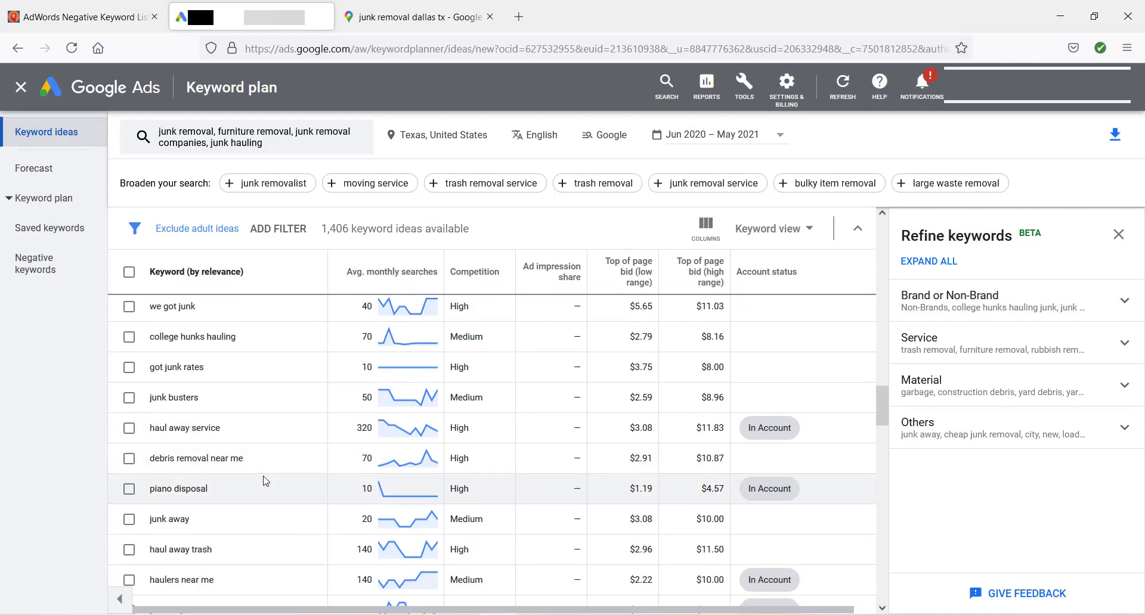
scroll(265, 477, up, 1)
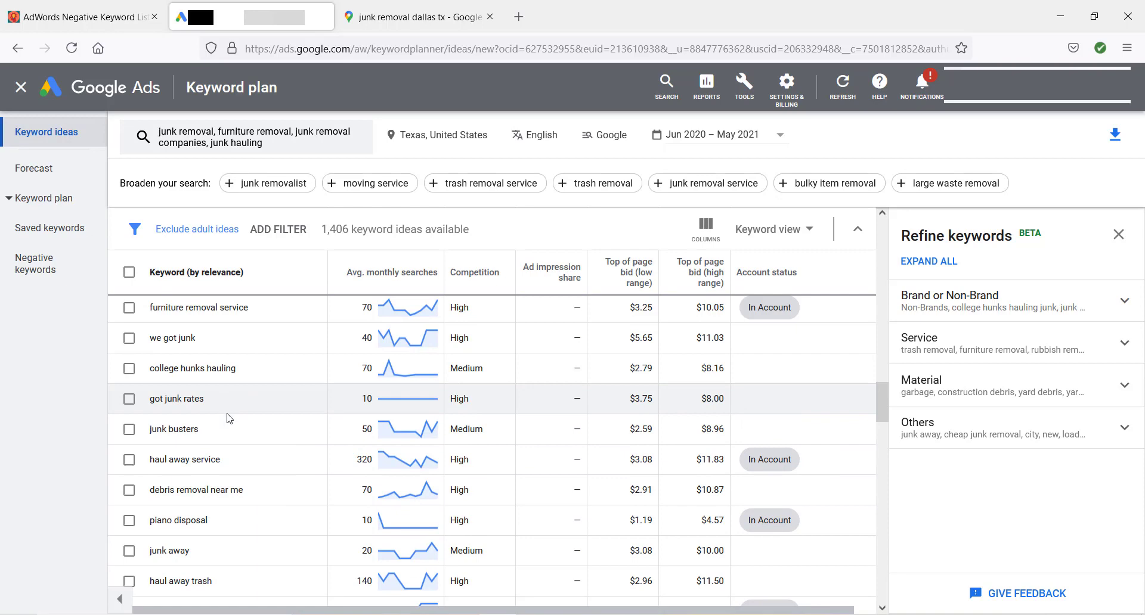
- Copy the keyword idea "junk busters" from the Keyword Planner into cell A11 of the Negative Keywords sheet
scroll(228, 416, down, 1)
drag(212, 398, 149, 397)
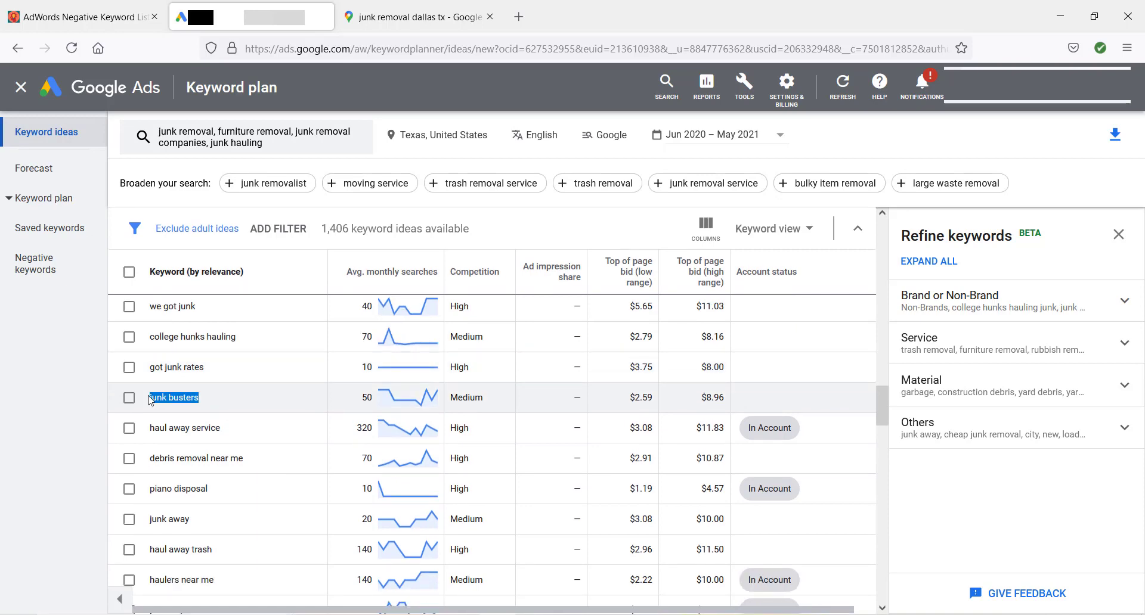
key(ctrl+c)
key(alt+Tab)
key(ctrl+v)
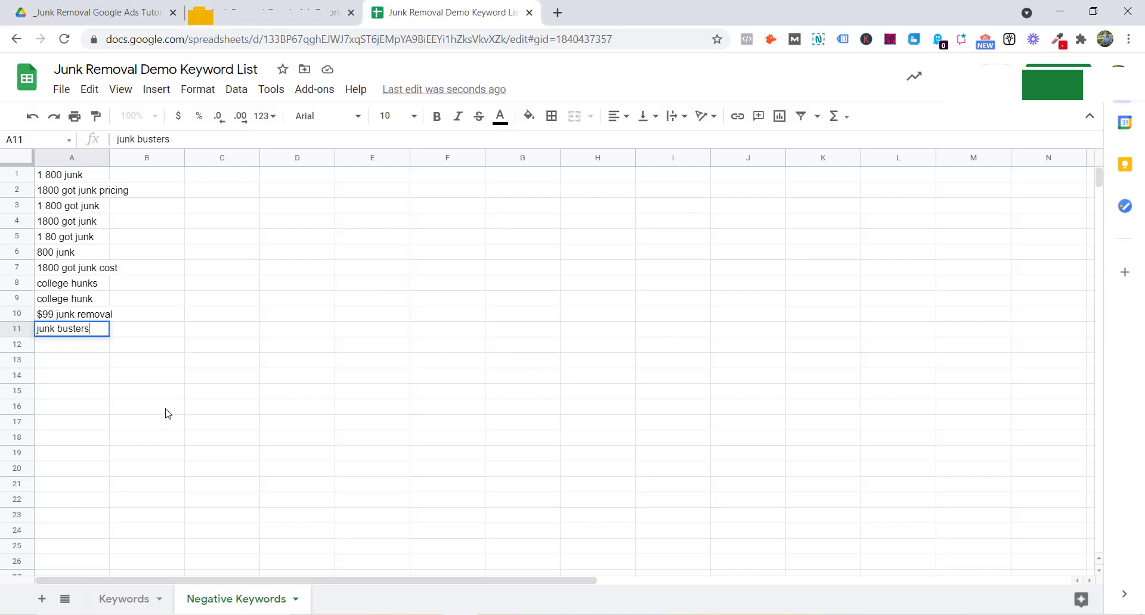
key(Return)
- Return to the Keyword Planner, scan the ideas below "junk busters" and close the Refine keywords pane
key(alt+Tab)
scroll(182, 416, down, 13)
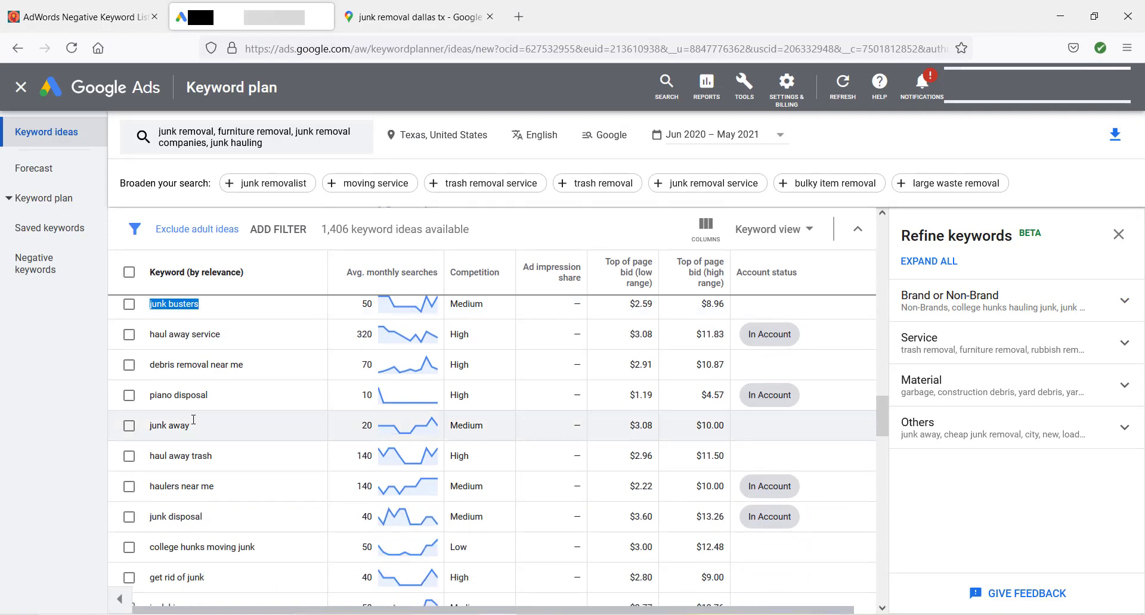
scroll(212, 432, down, 7)
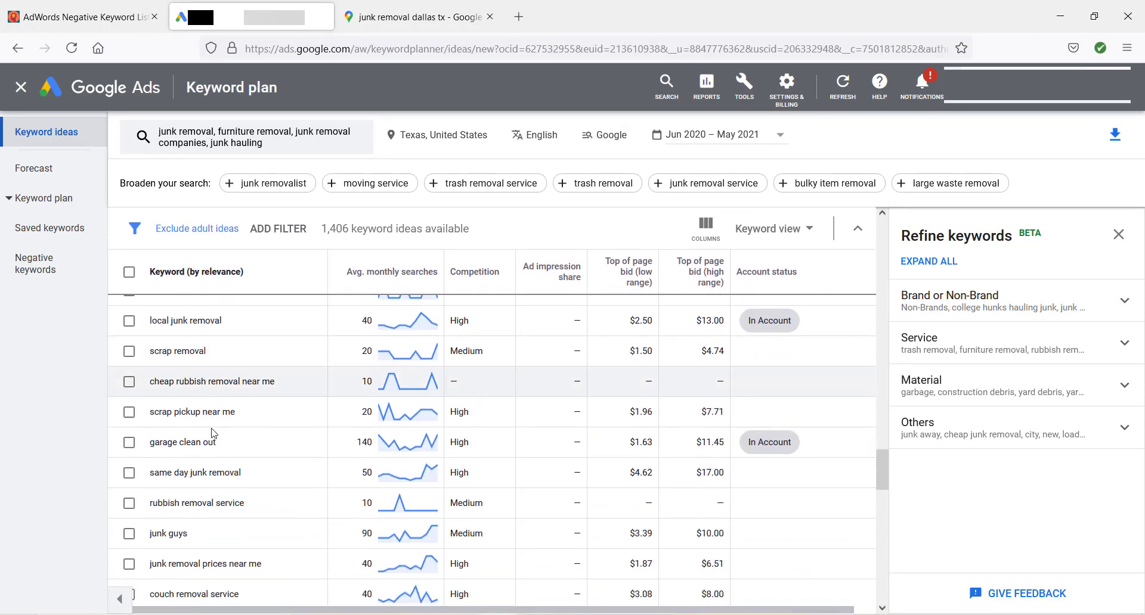
scroll(213, 434, down, 3)
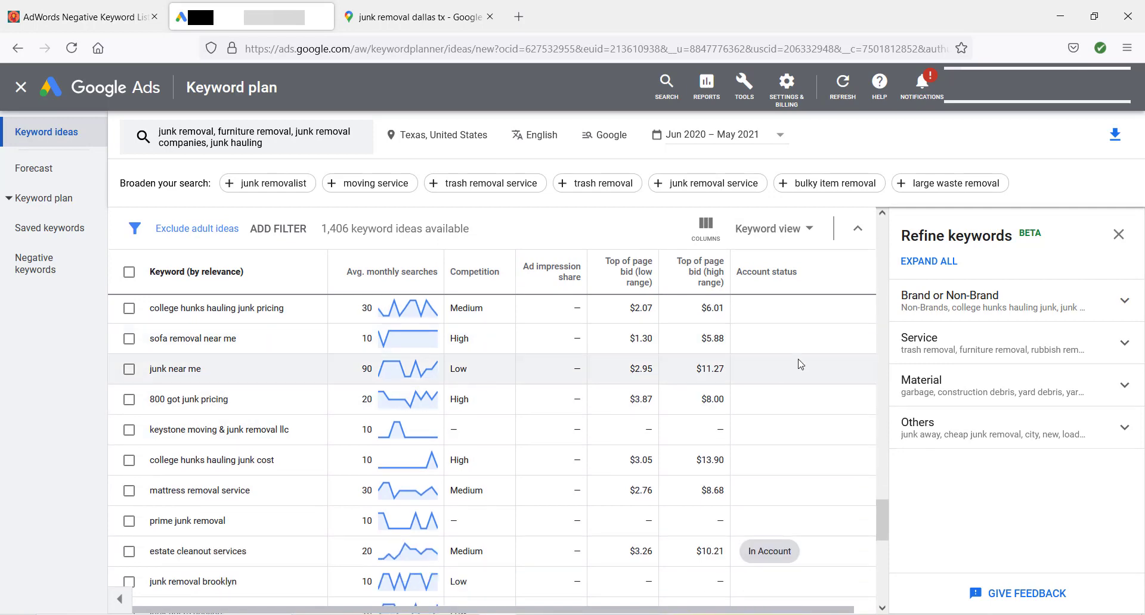
click(1119, 235)
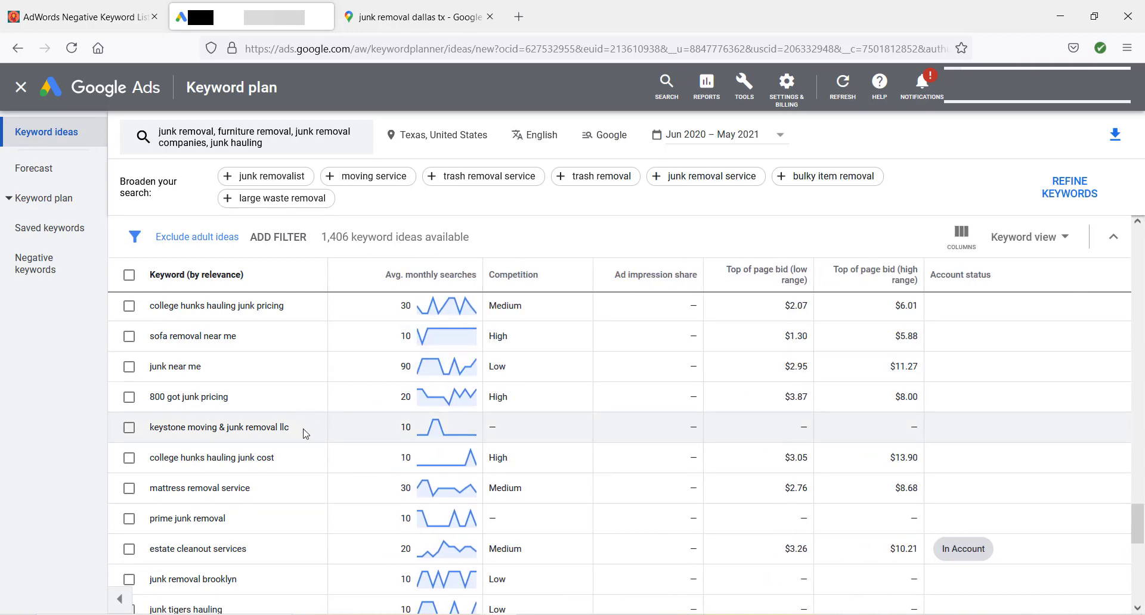
- Examine "keystone moving & junk removal llc" and the remaining keyword ideas on the first results page for competitor names
drag(306, 433, 145, 433)
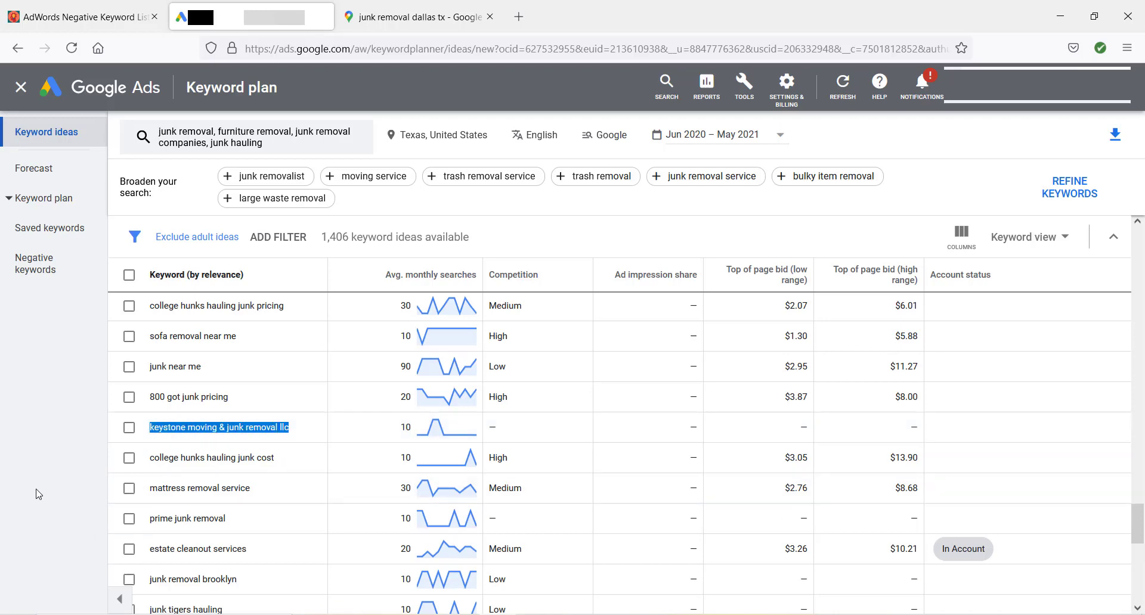
click(266, 428)
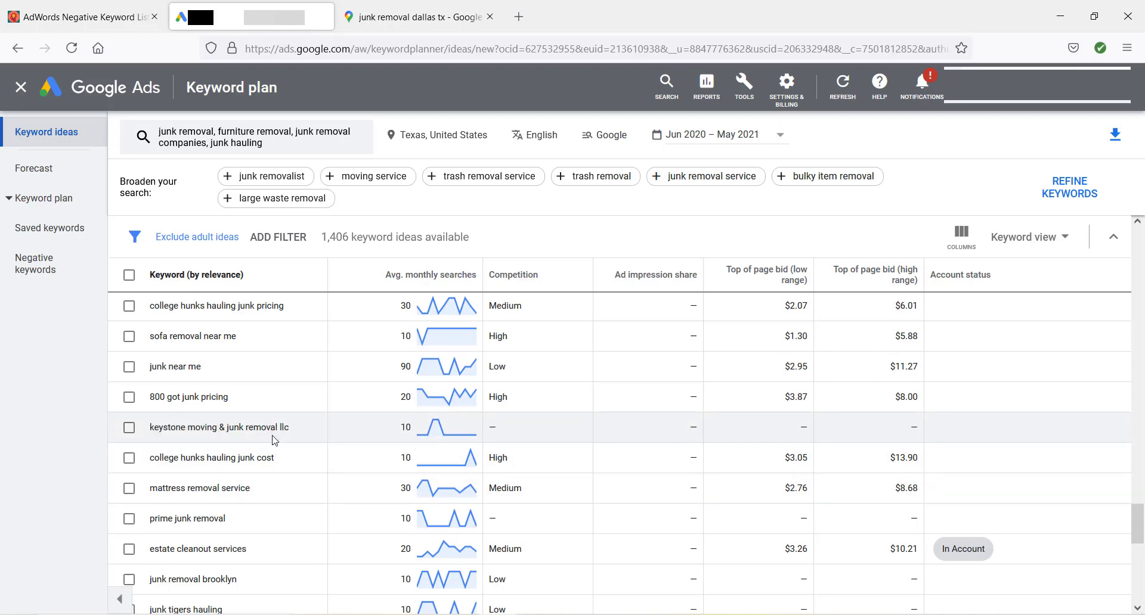
drag(218, 430, 132, 434)
click(266, 471)
scroll(262, 426, down, 1)
scroll(263, 430, down, 2)
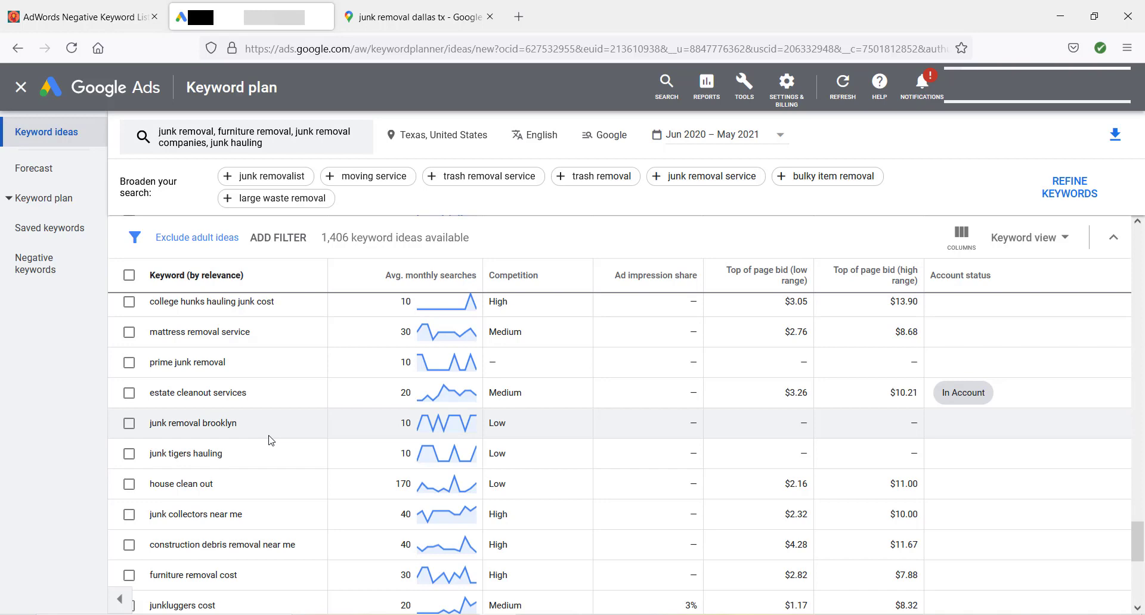
scroll(272, 427, down, 7)
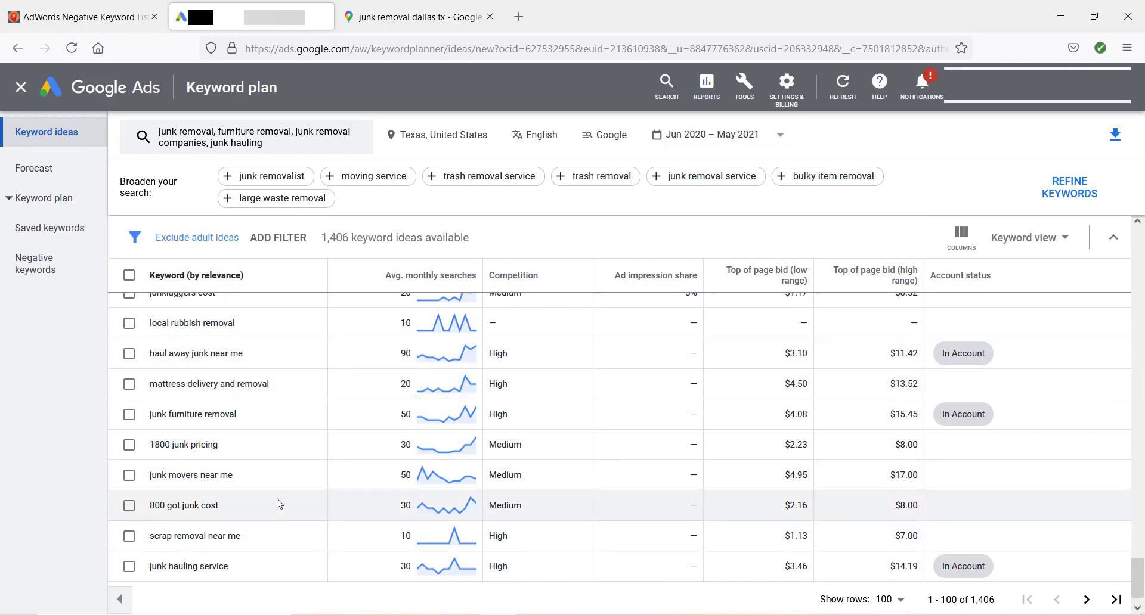
scroll(278, 504, up, 15)
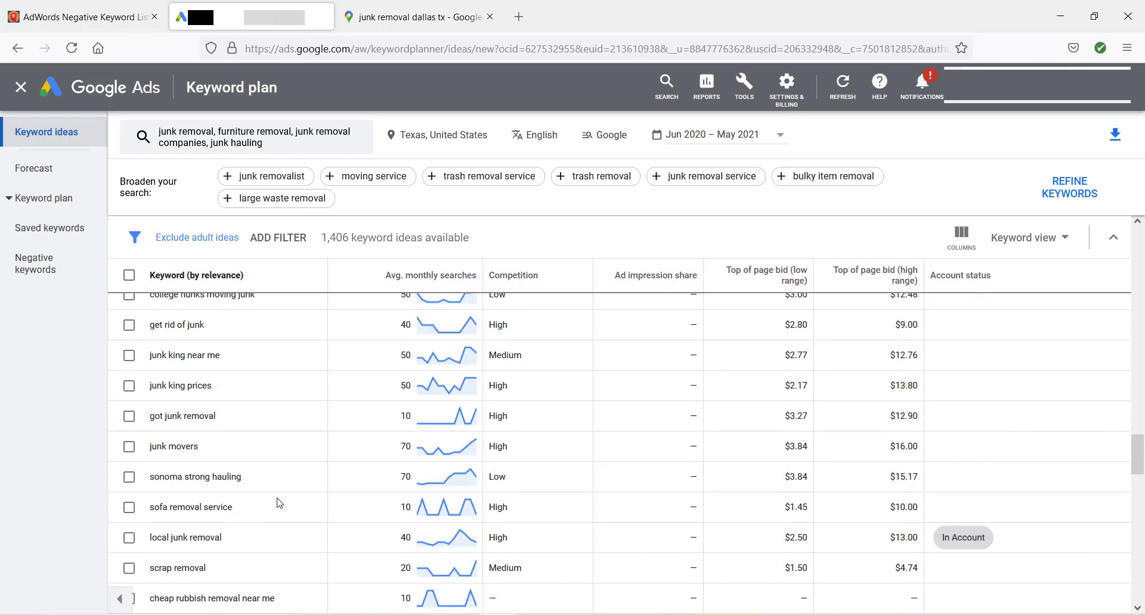
scroll(278, 501, up, 7)
drag(1137, 410, 1137, 226)
- Check the Google Maps results for Dallas junk removal and add "junk king" and "junk king dallas" to cells A12 and A13 of the Negative Keywords sheet
click(400, 22)
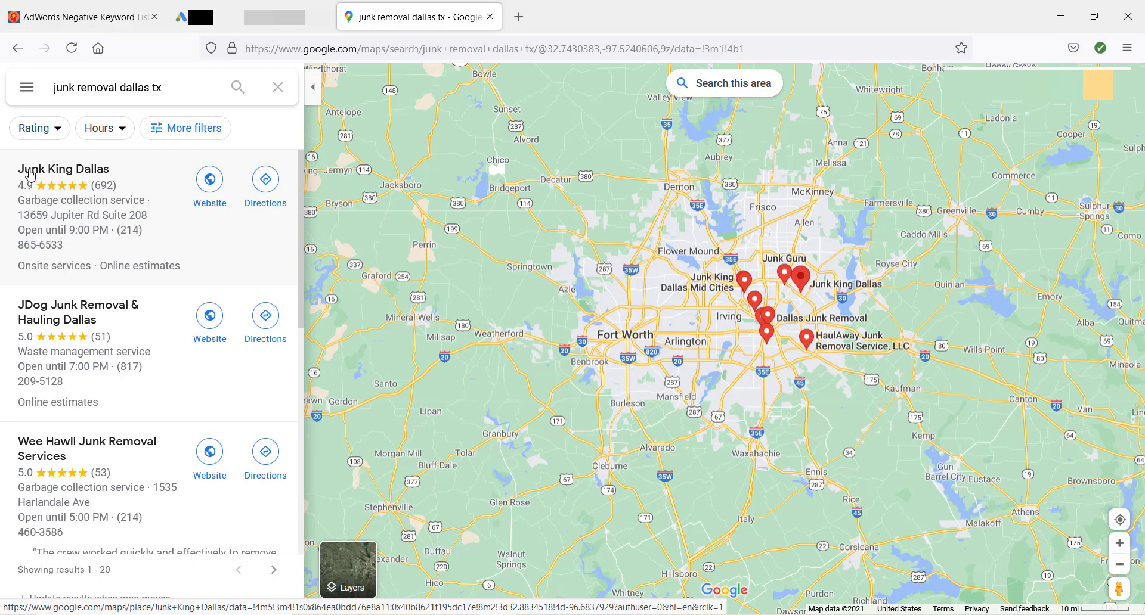
key(alt+Tab)
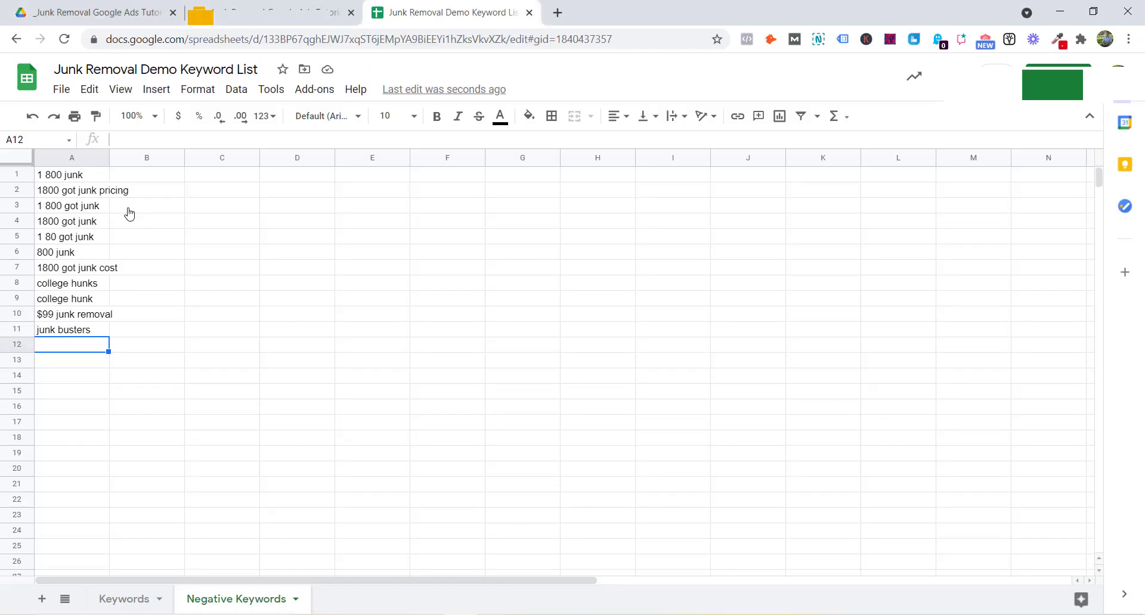
text(junk king)
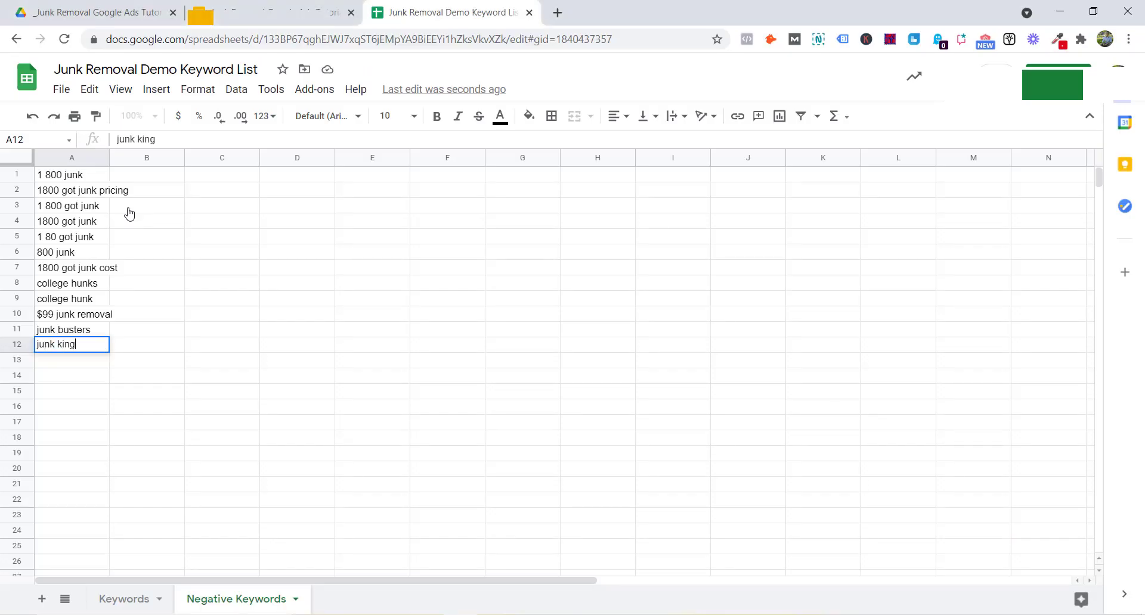
key(Return)
text(junk king )
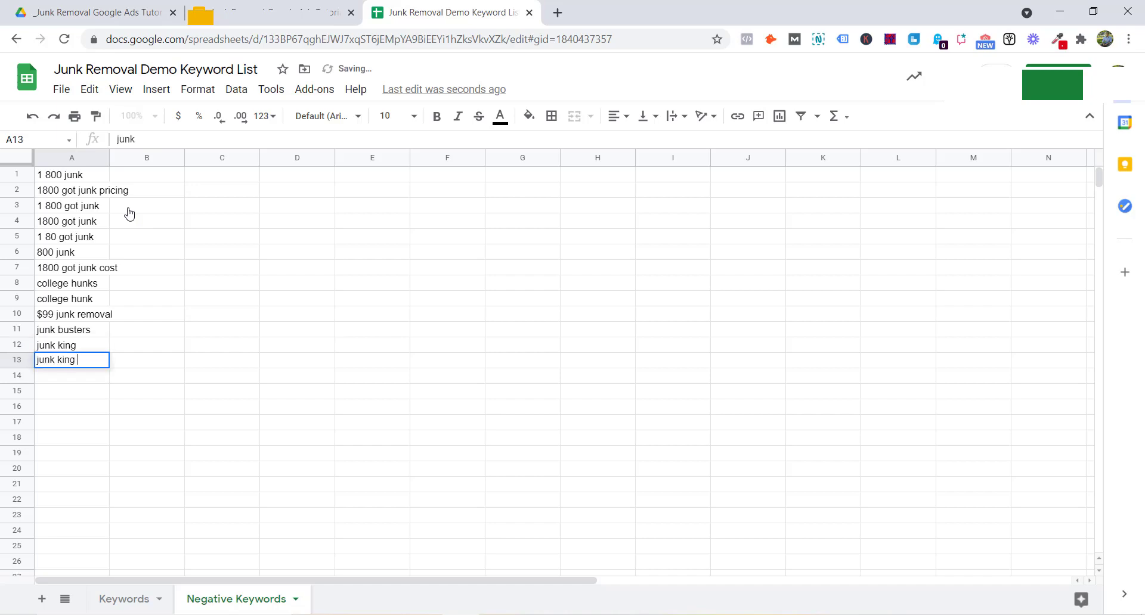
text(dallas)
key(Return)
- Take the competitor name "jdog" from the Google Maps results and enter it in cell A14 of the Negative Keywords sheet
key(alt+Tab)
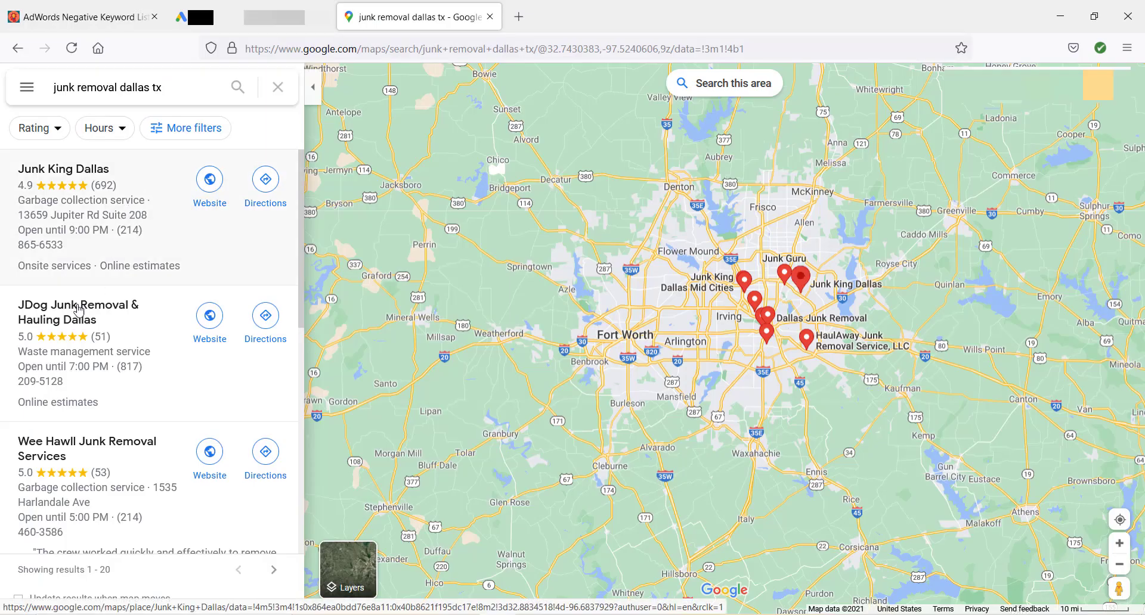
key(alt+Tab)
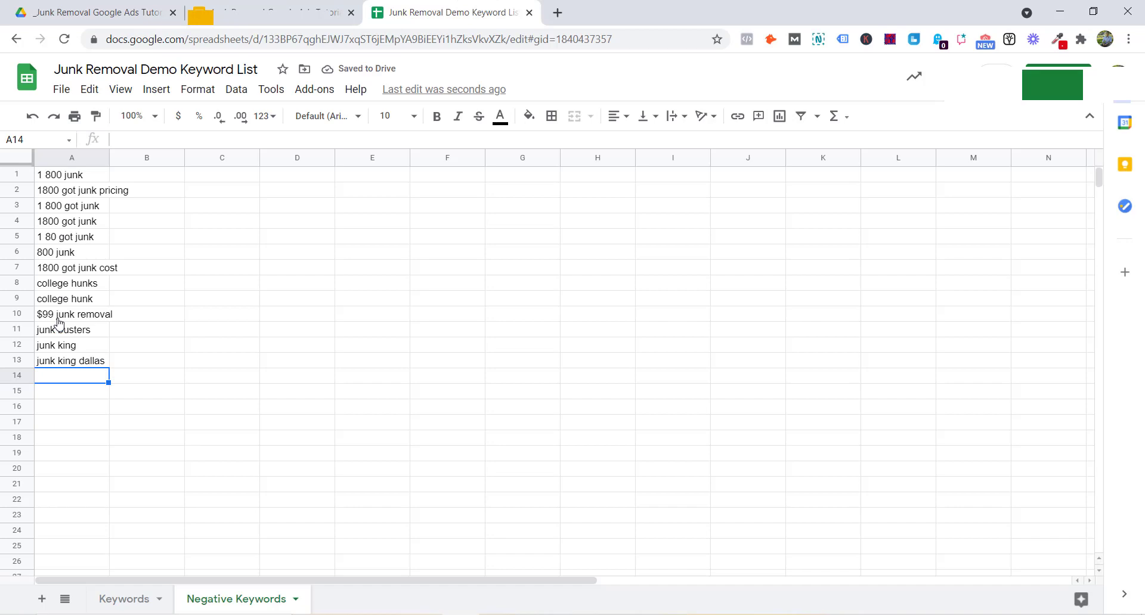
text(jdog)
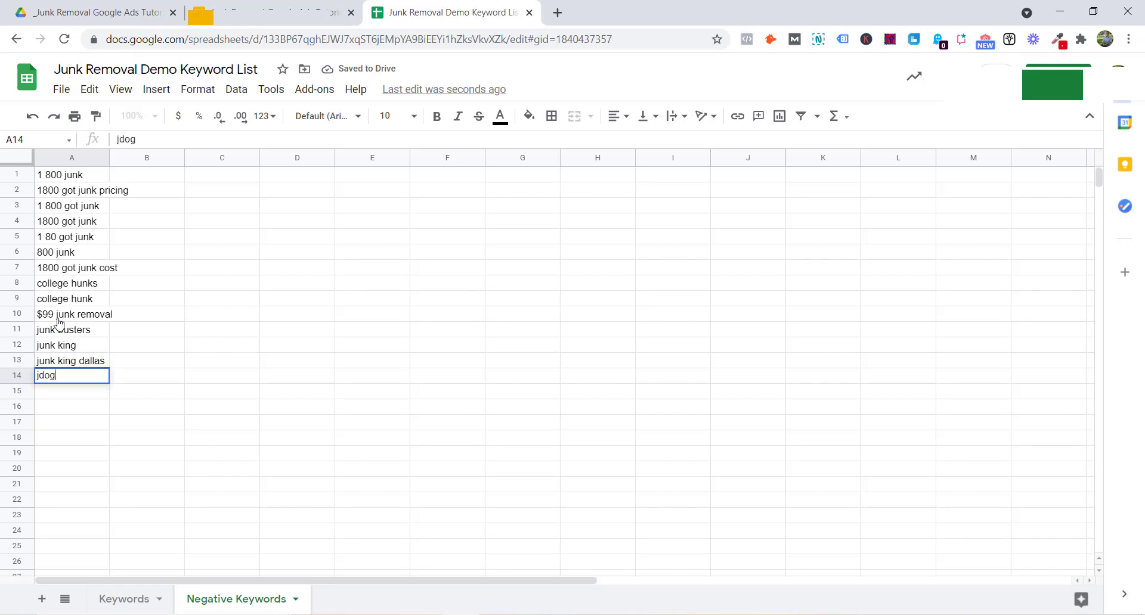
key(Return)
- Find the competitor after JDog in the Google Maps results and enter "wee hawll" in cell A15 of the Negative Keywords sheet
key(alt+Tab)
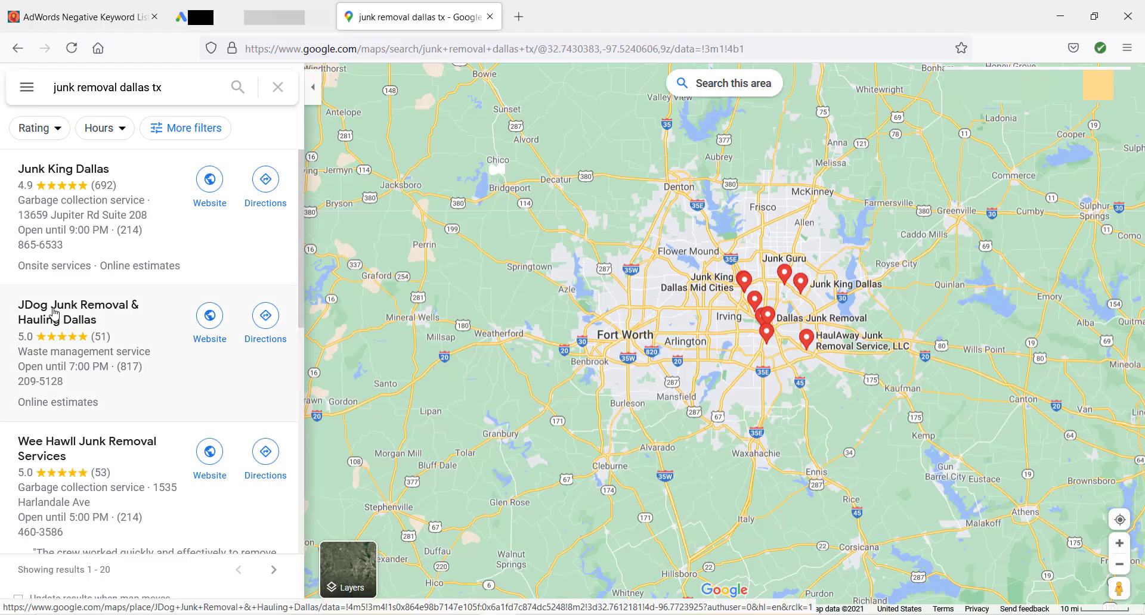
scroll(113, 325, down, 2)
scroll(112, 325, down, 2)
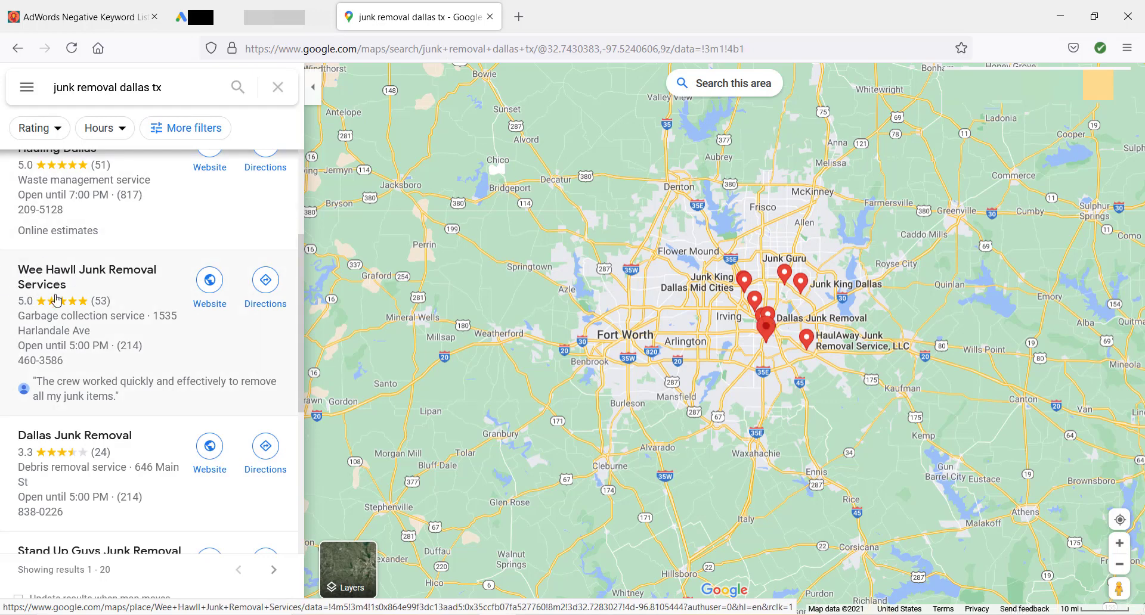
key(alt+Tab)
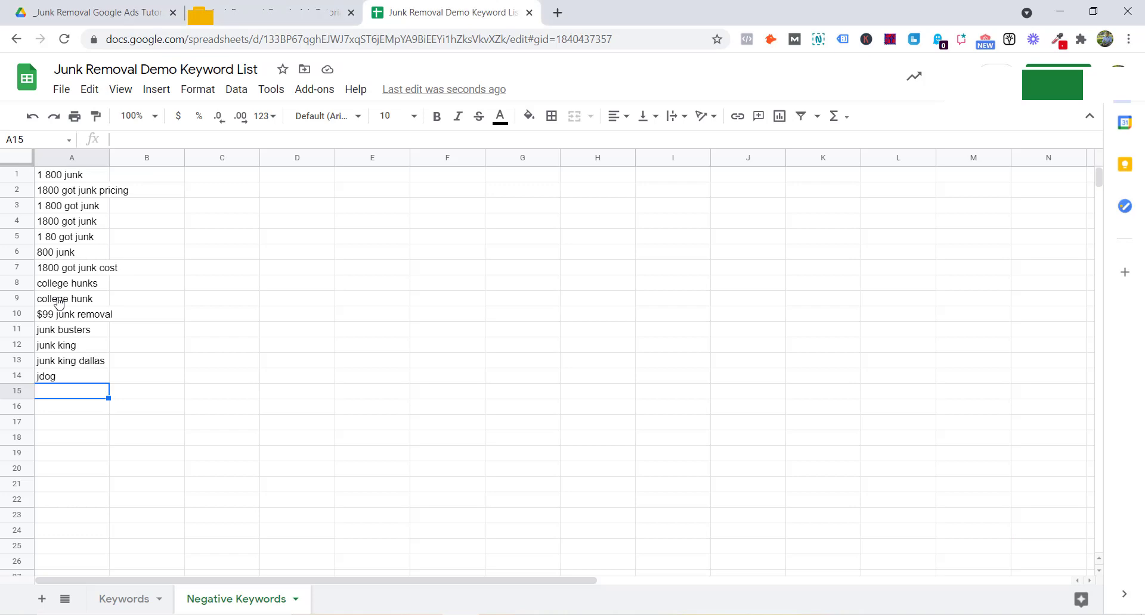
text(wee haw)
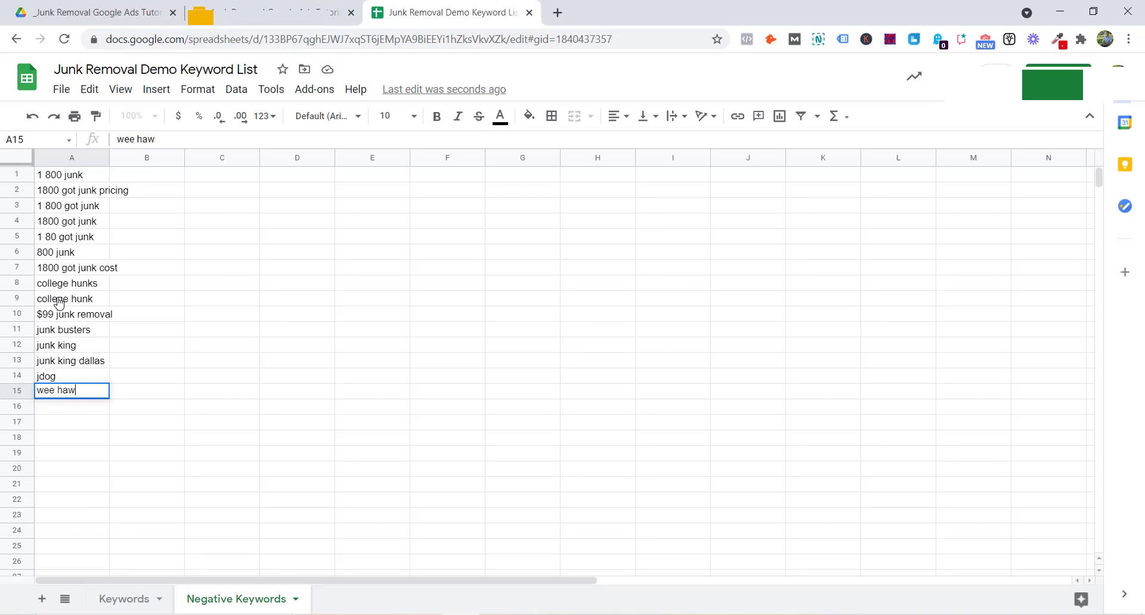
text(ll)
key(Return)
- Add the spelling variants "we hawll" and "wee haul" in cells A16 and A17
text(we ha)
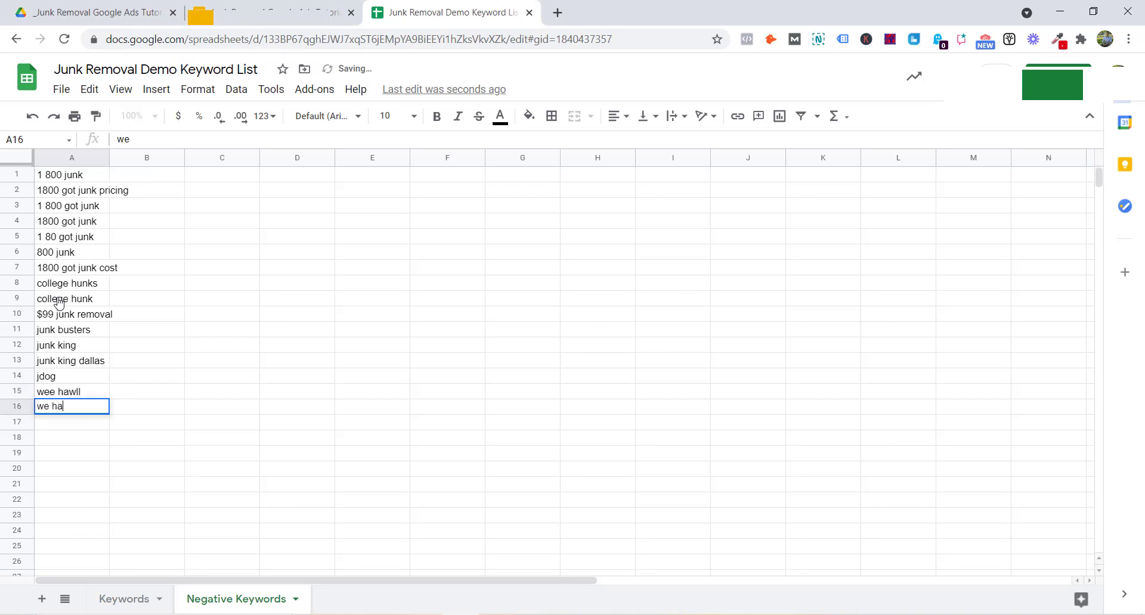
text(wll)
key(Return)
text(w)
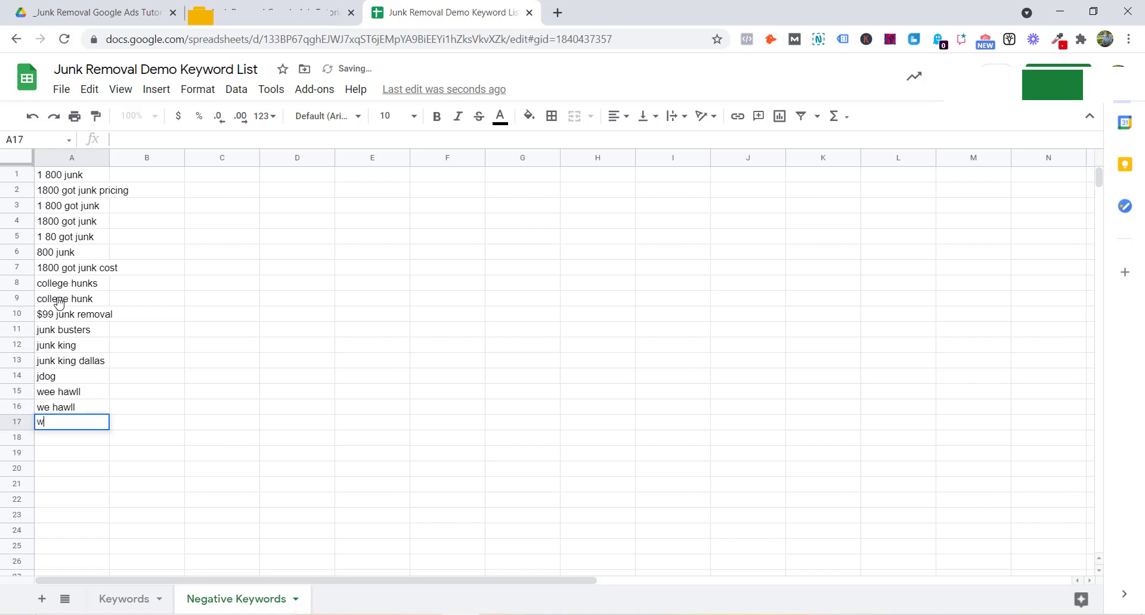
text(ee haul)
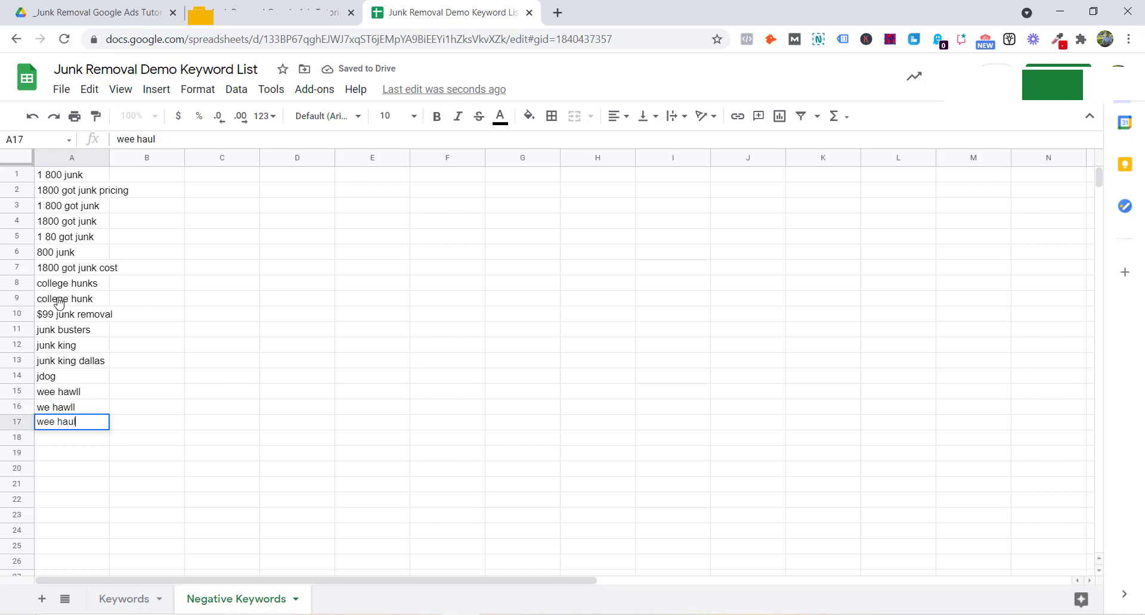
key(Return)
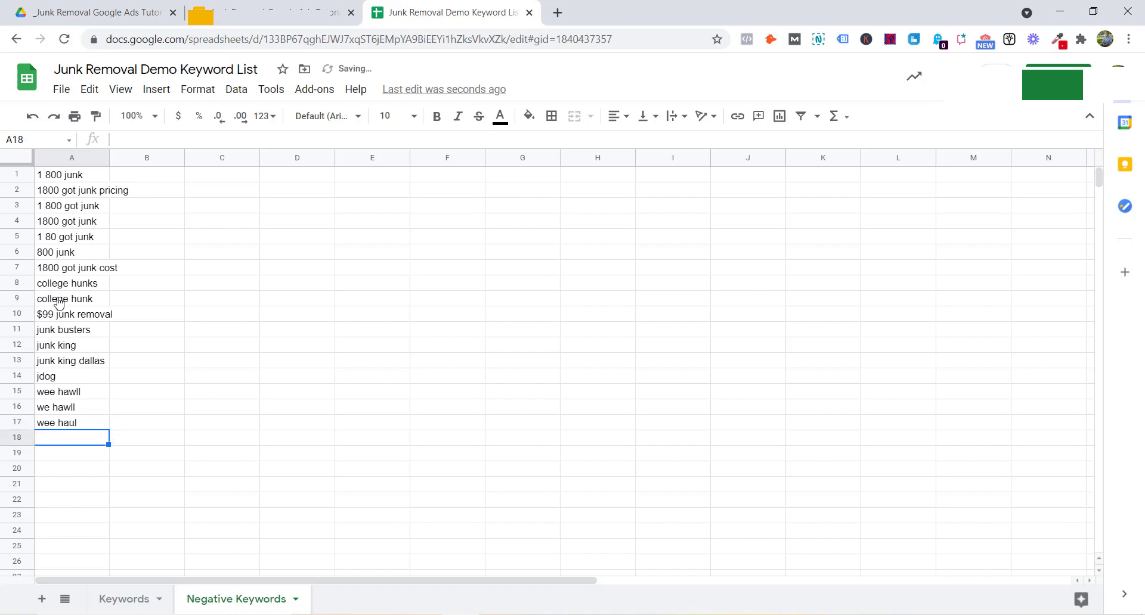
- Find the next distinctive competitor name on Google Maps and enter "stand up guys" in cell A18 of the Negative Keywords sheet
key(alt+Tab)
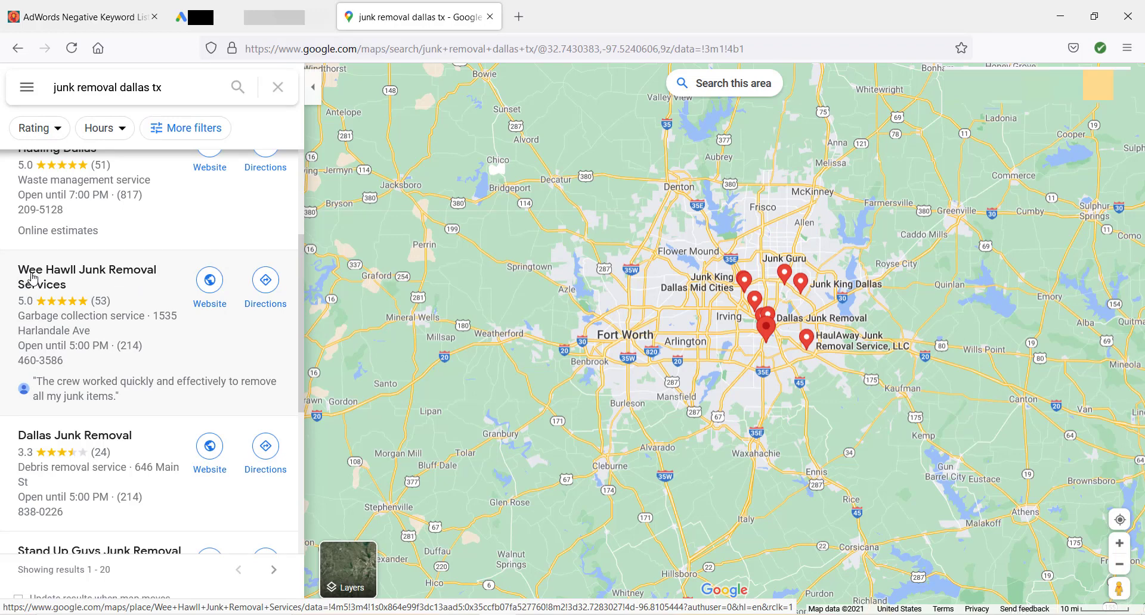
scroll(133, 331, down, 3)
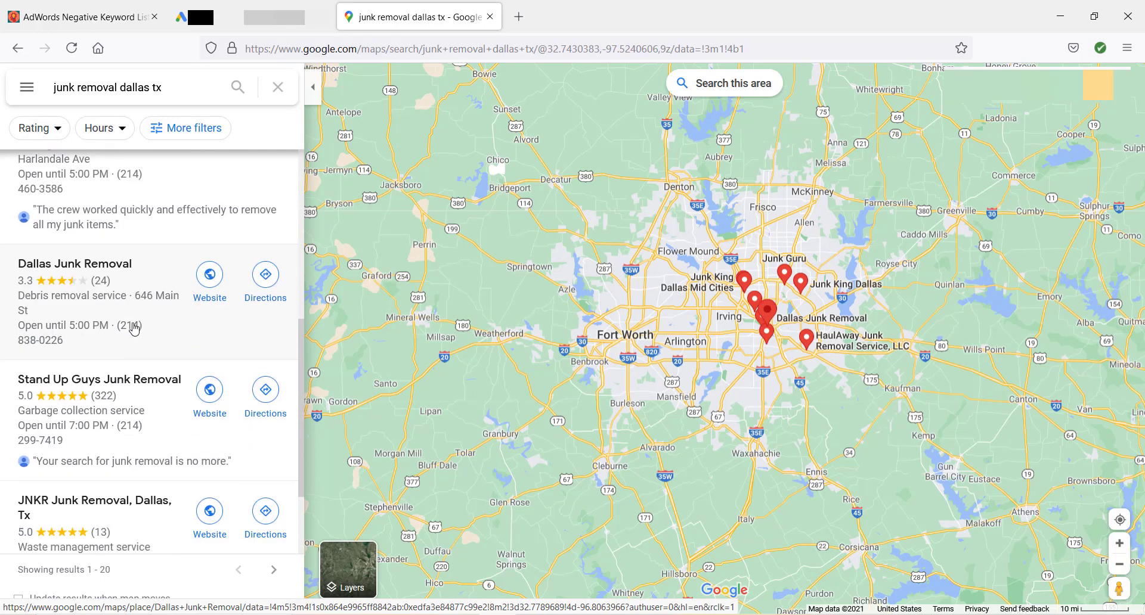
scroll(31, 307, down, 2)
key(alt+Tab)
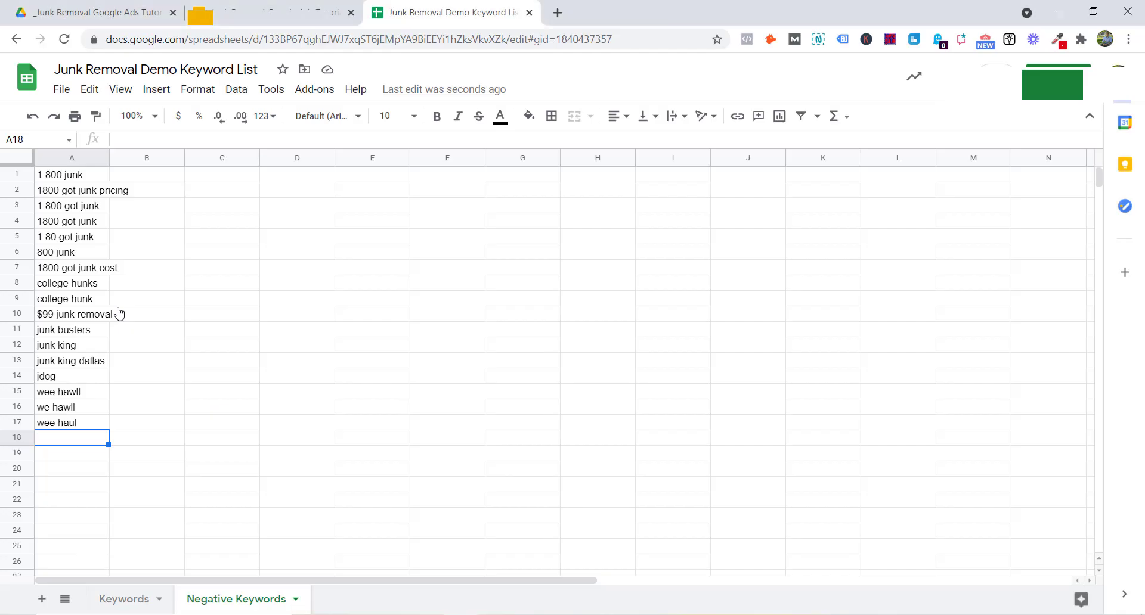
text(stand up guys)
key(Return)
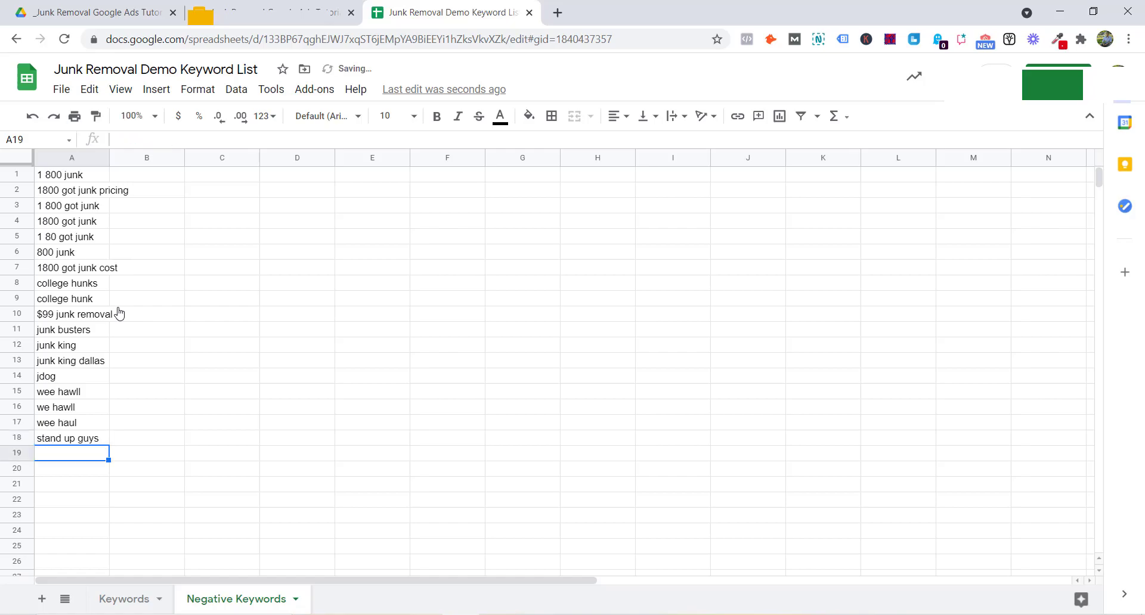
- Examine the remaining Dallas junk removal listings on Google Maps for further competitor names, ending back on the Negative Keywords sheet
key(alt+Tab)
scroll(116, 316, down, 2)
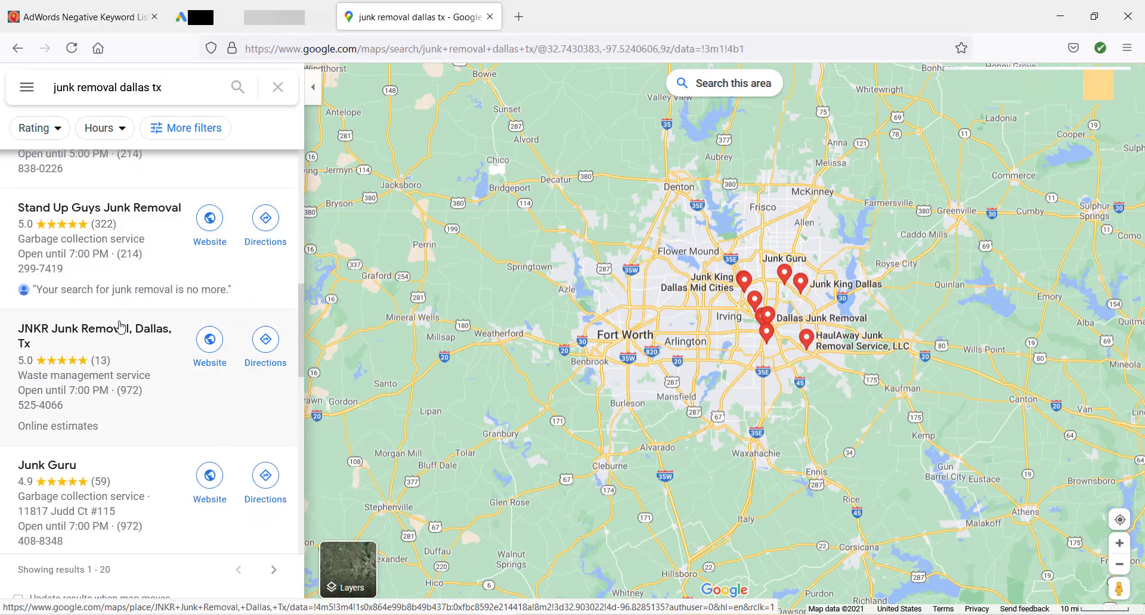
scroll(84, 304, down, 2)
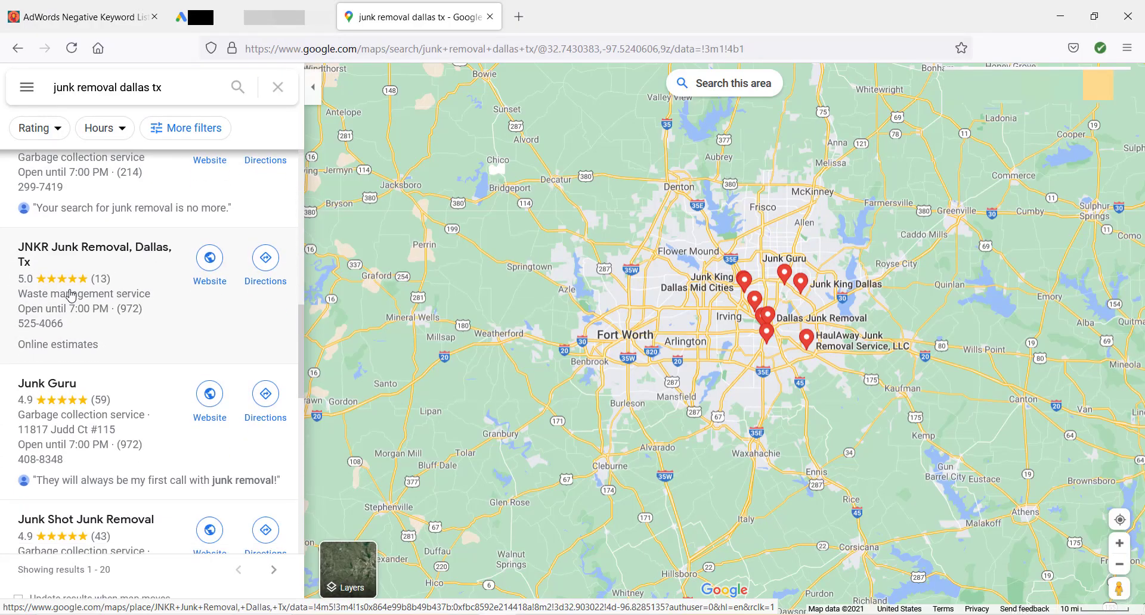
scroll(88, 309, down, 4)
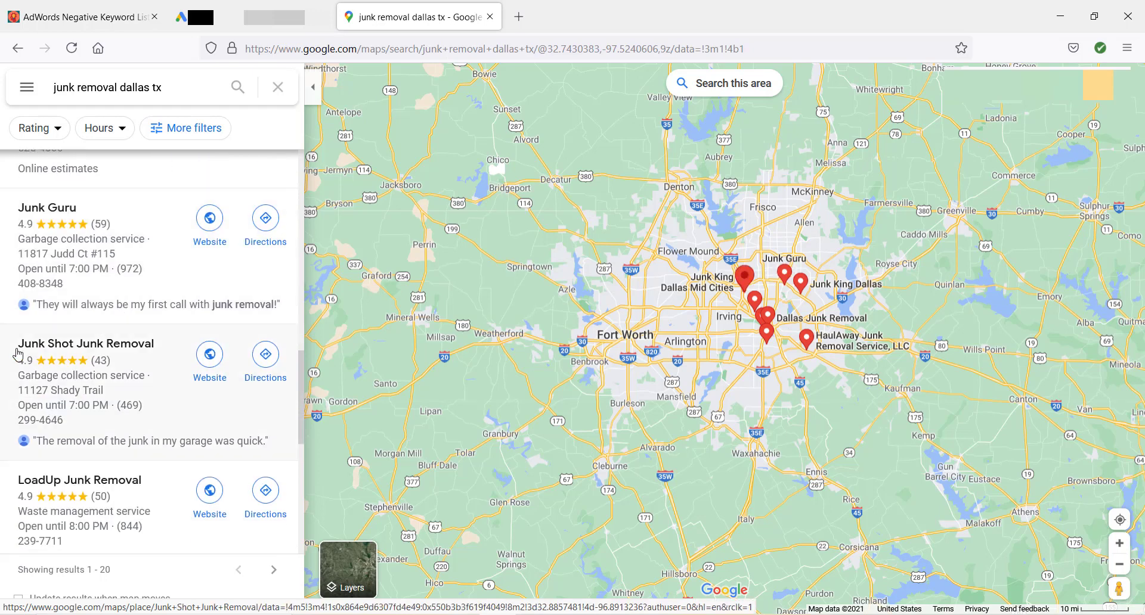
scroll(113, 360, down, 1)
scroll(113, 360, down, 5)
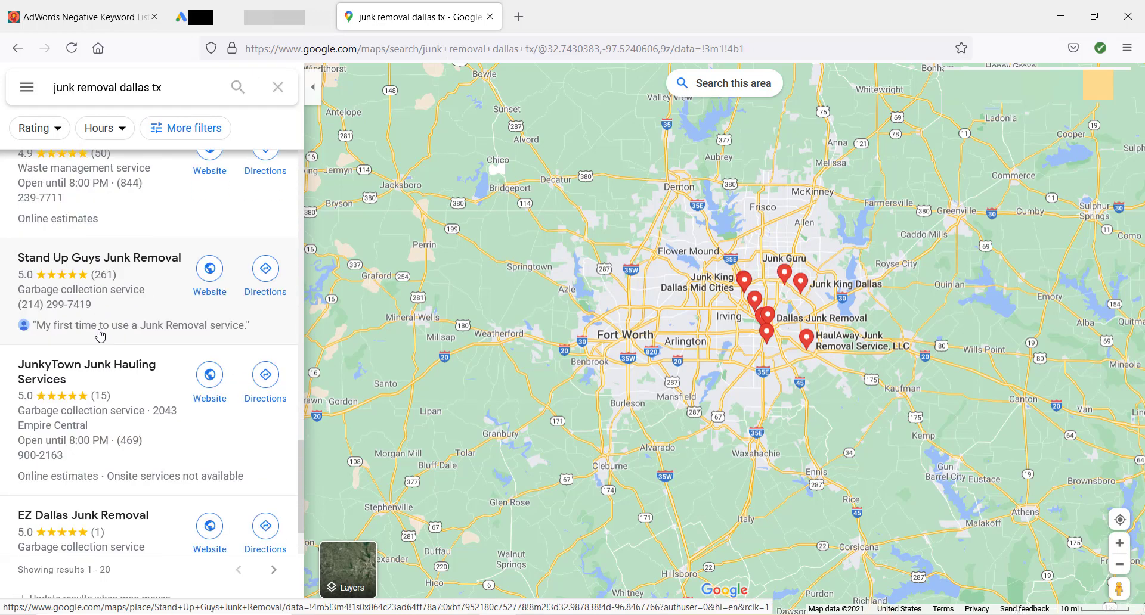
scroll(102, 328, down, 10)
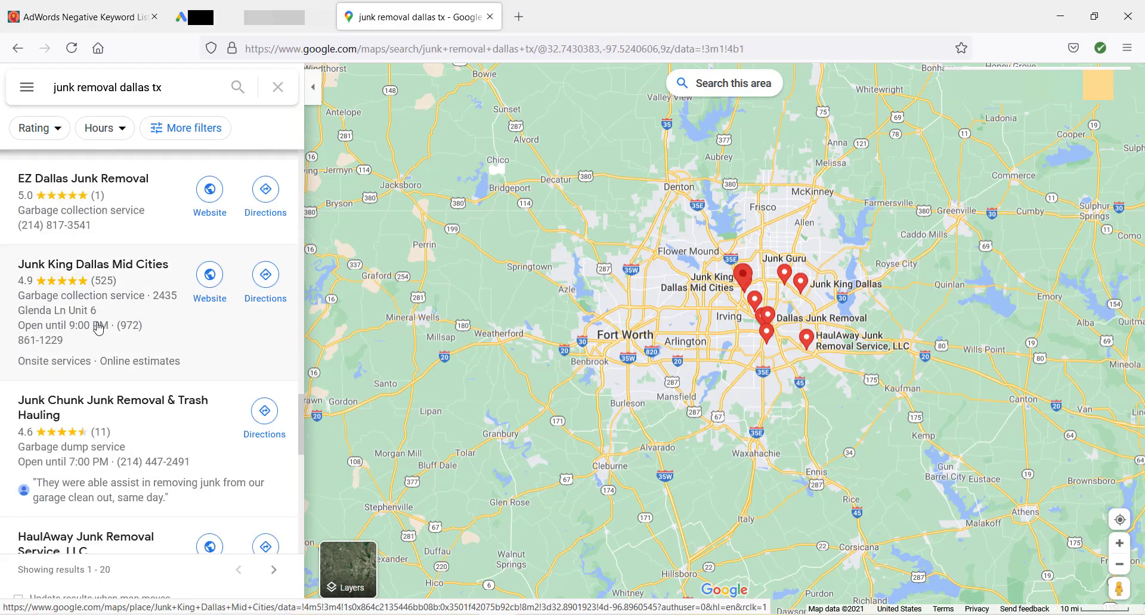
scroll(95, 336, down, 18)
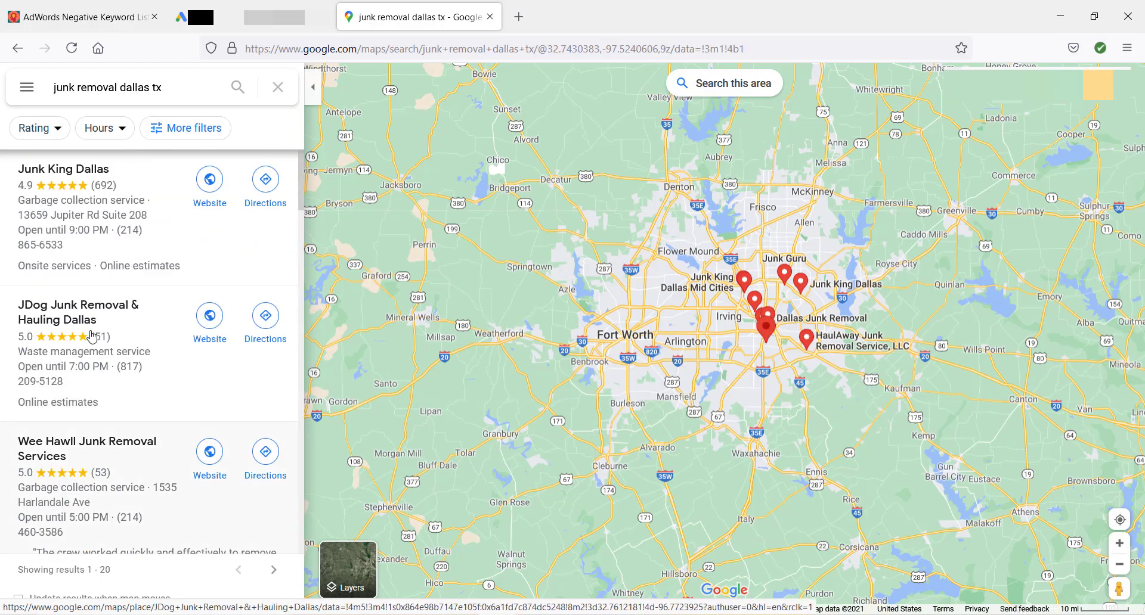
key(alt+Tab)
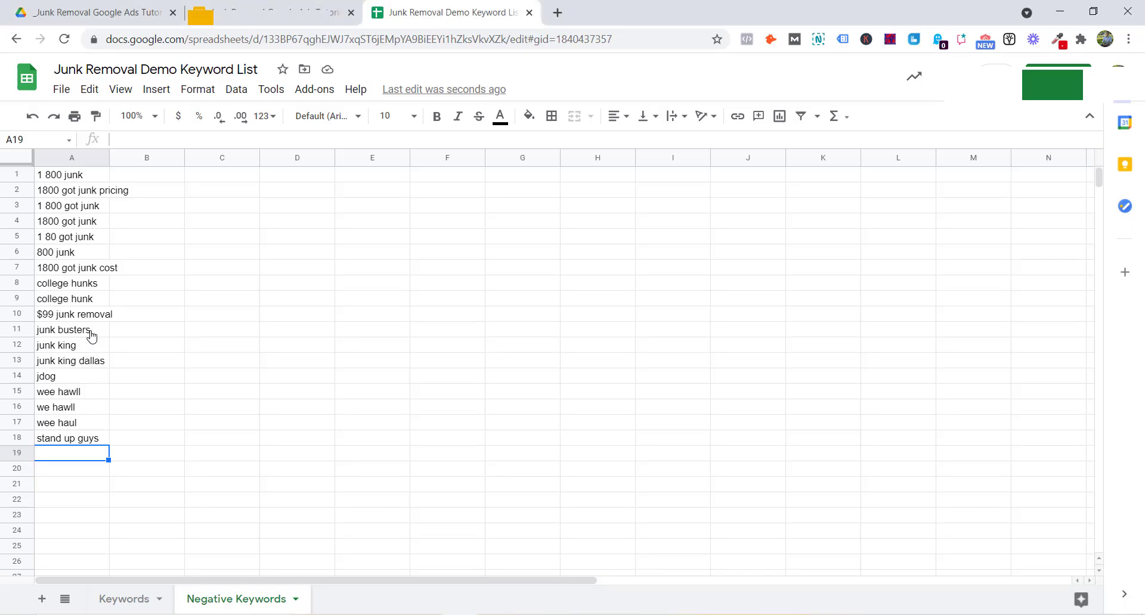
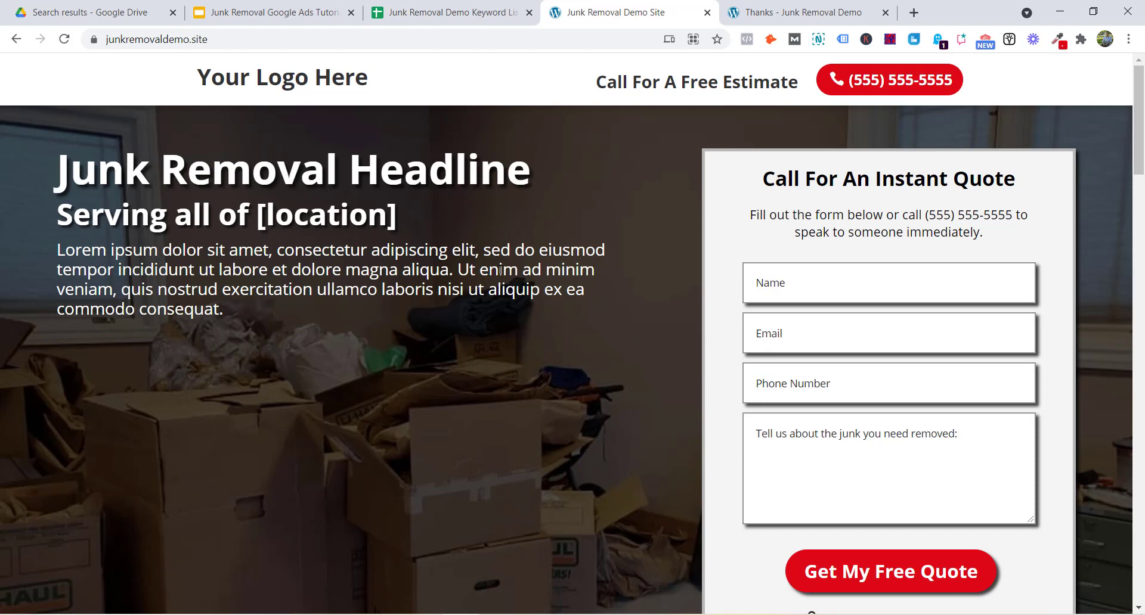
- Review the headline, location line and intro paragraph in the hero section of the junkremovaldemo.site landing page
drag(53, 170, 265, 311)
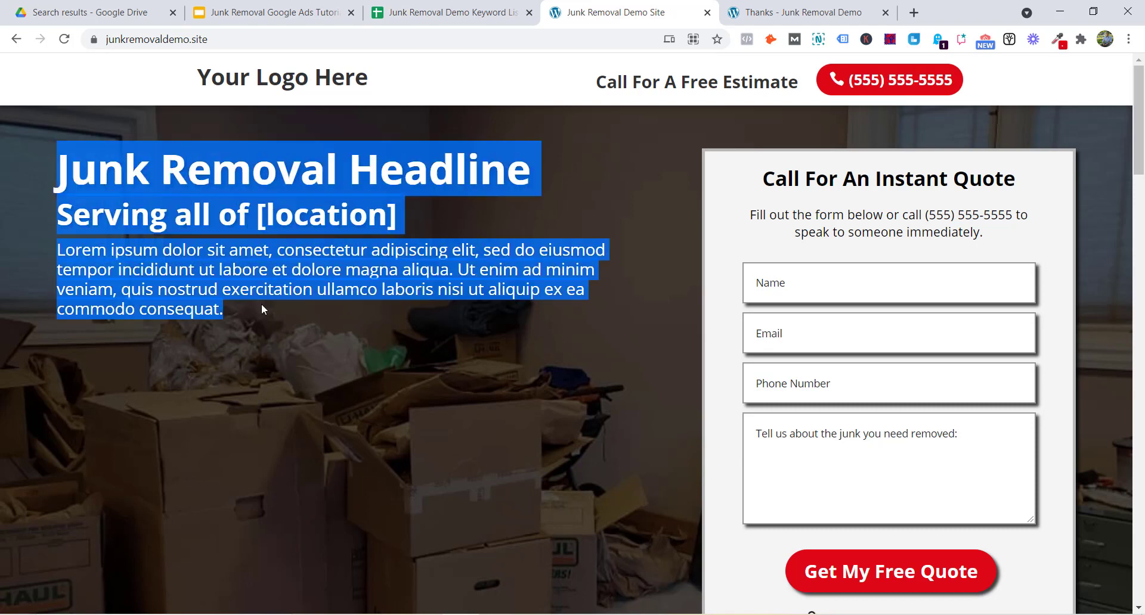
click(252, 140)
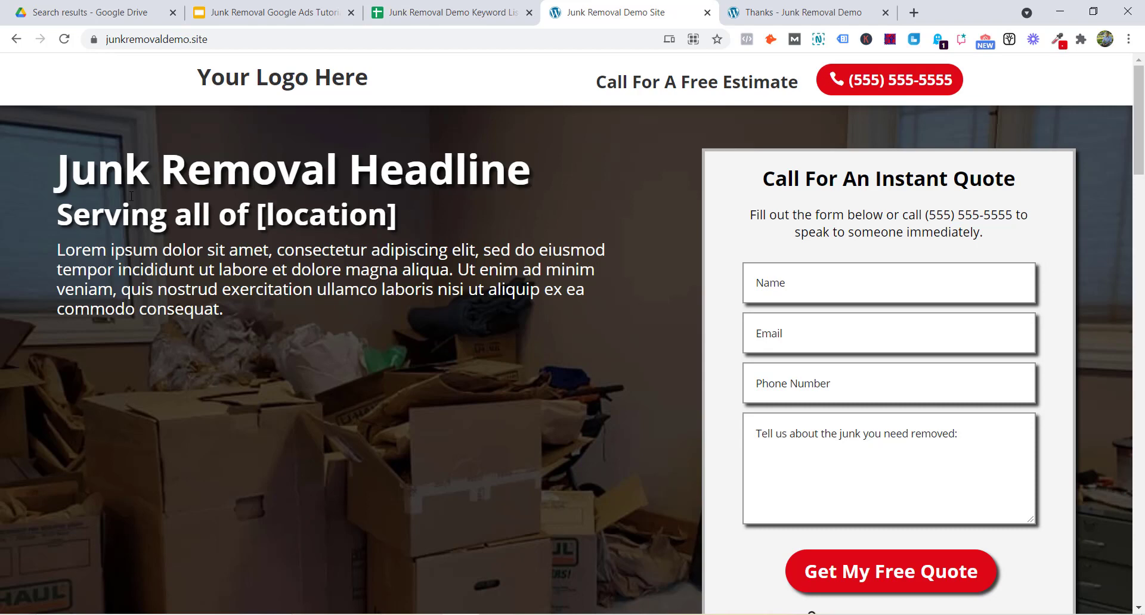
drag(55, 170, 287, 321)
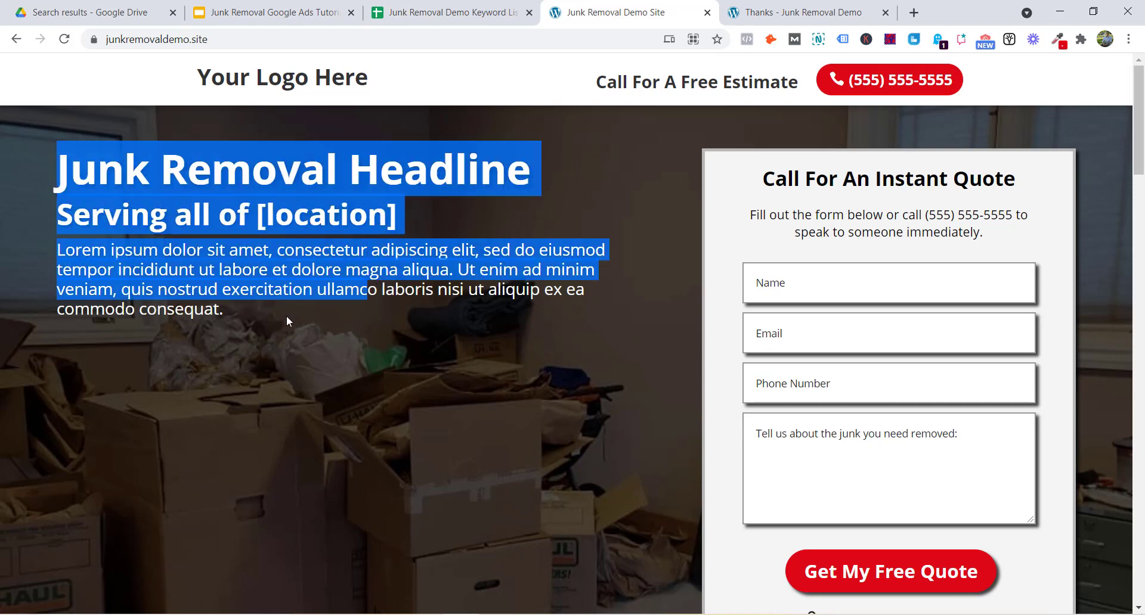
click(287, 317)
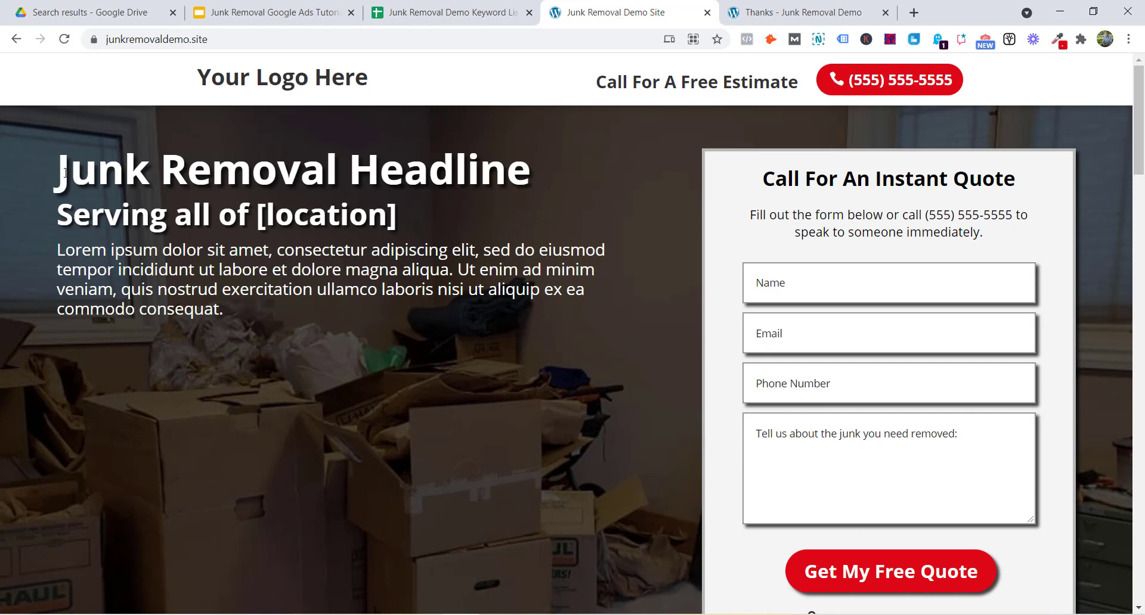
- Examine the "Junk Removal Headline" text on the landing page as the headline that should match the keyword theme
drag(56, 173, 549, 174)
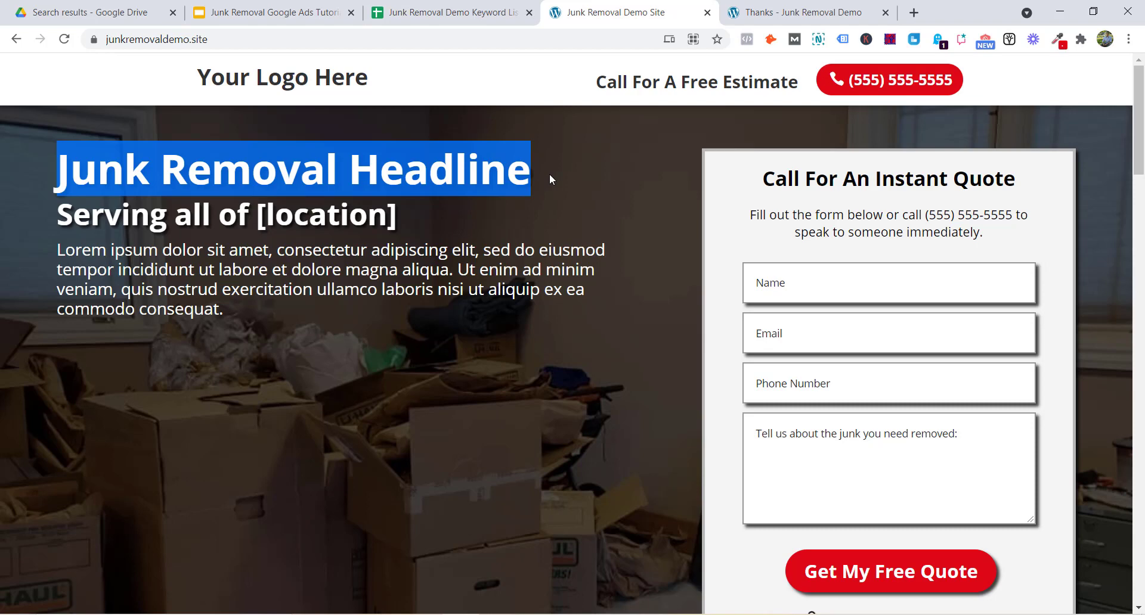
click(550, 173)
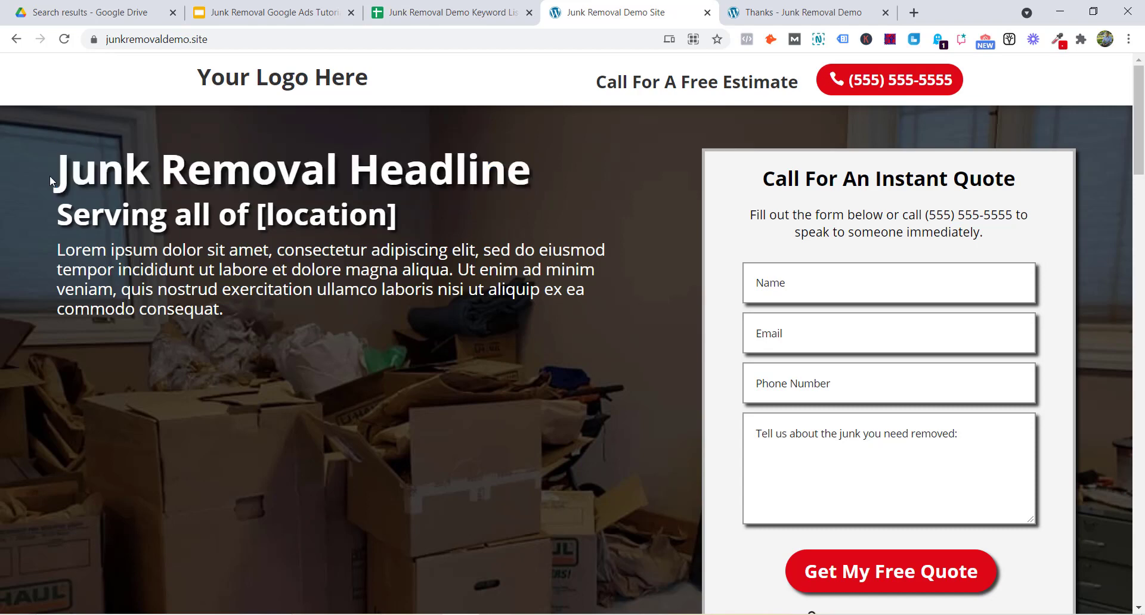
drag(53, 182, 537, 179)
click(537, 179)
drag(54, 181, 546, 191)
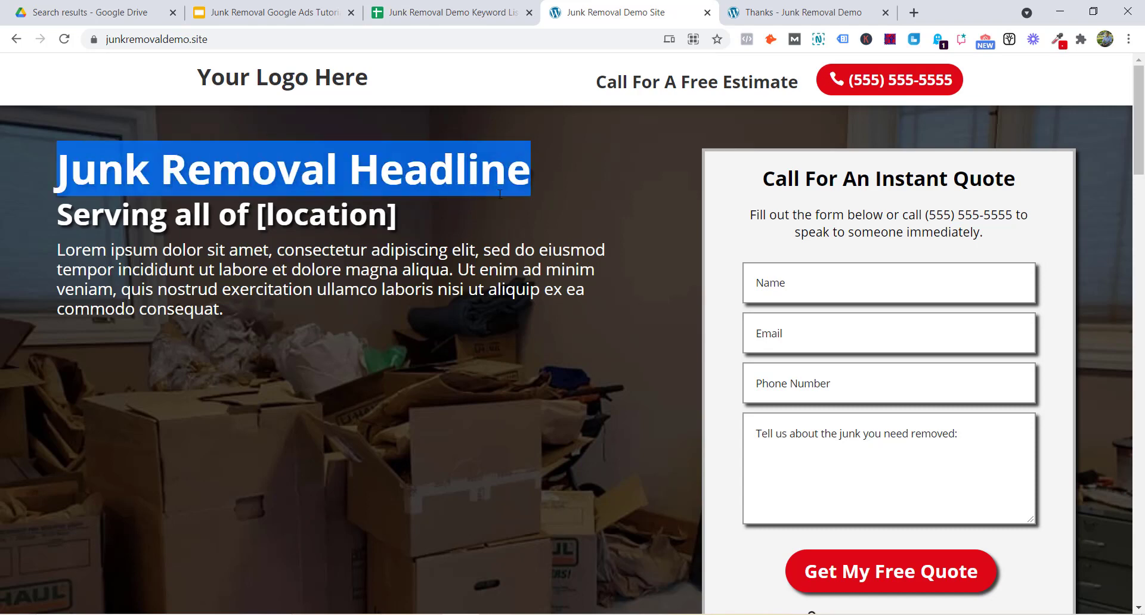
click(54, 179)
drag(62, 169, 546, 171)
click(579, 171)
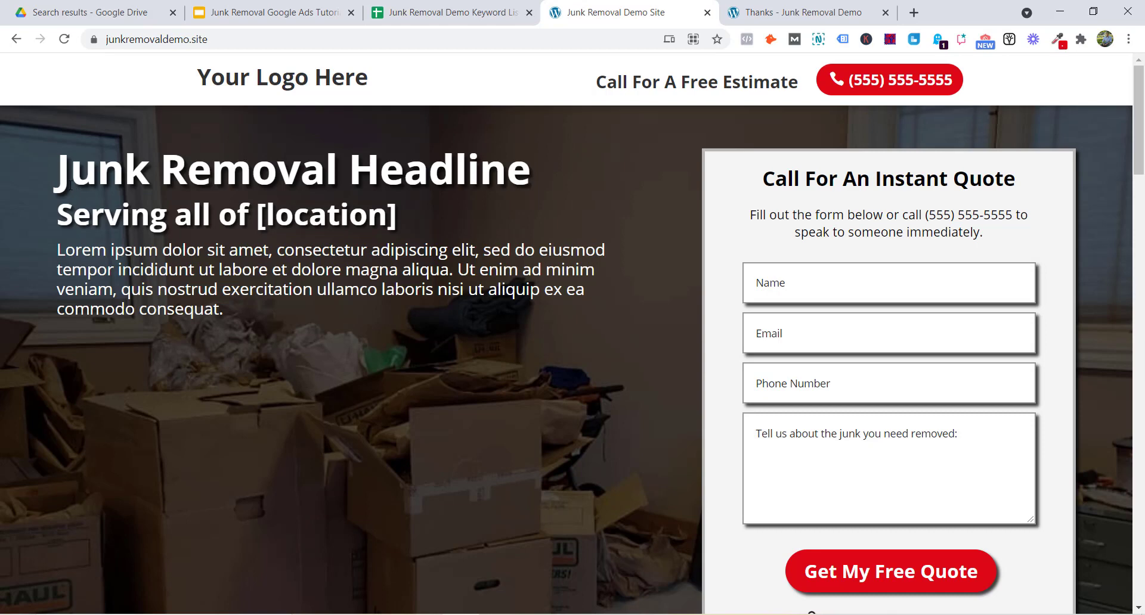
- Examine how the landing page's hero headline, "Serving all of [location]" line and intro paragraph work together as the opening message
drag(55, 179, 463, 178)
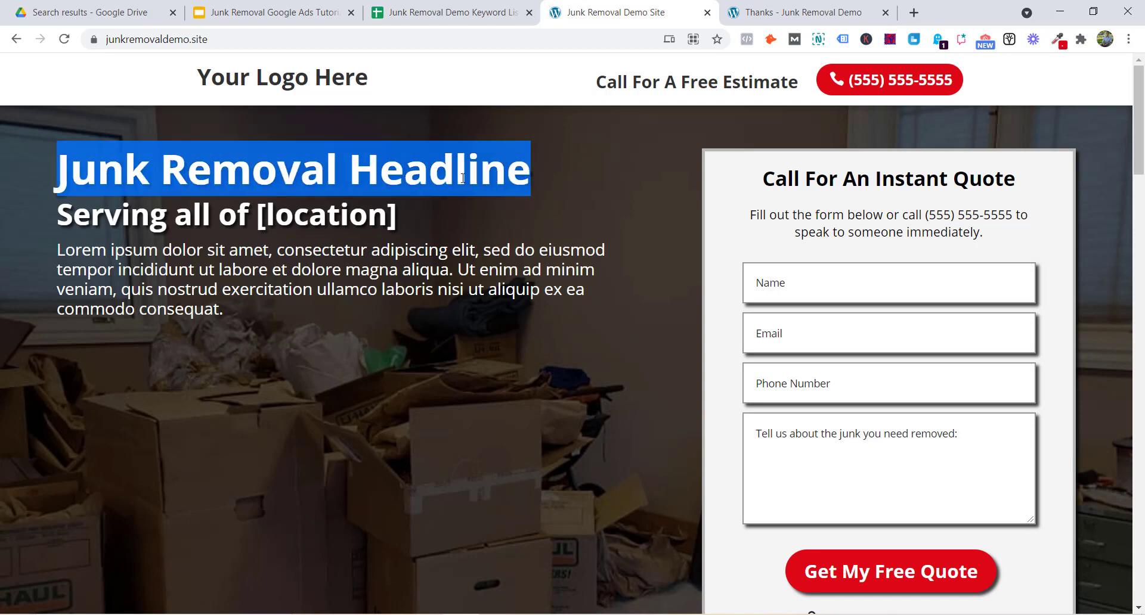
click(74, 173)
drag(55, 181, 544, 170)
click(544, 170)
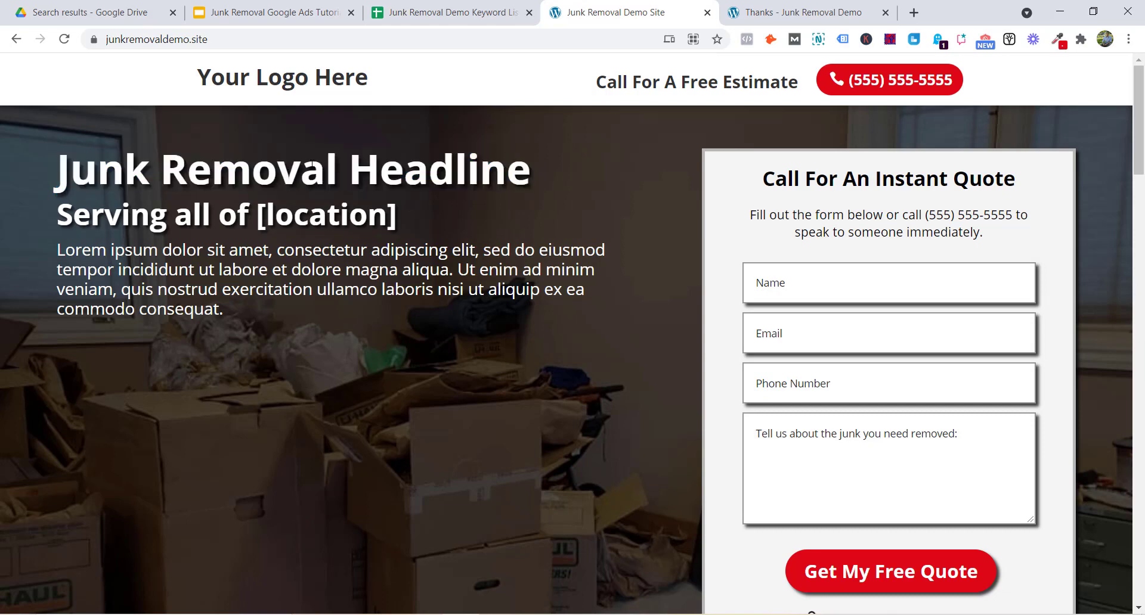
drag(60, 213, 412, 217)
click(413, 217)
drag(57, 256, 219, 305)
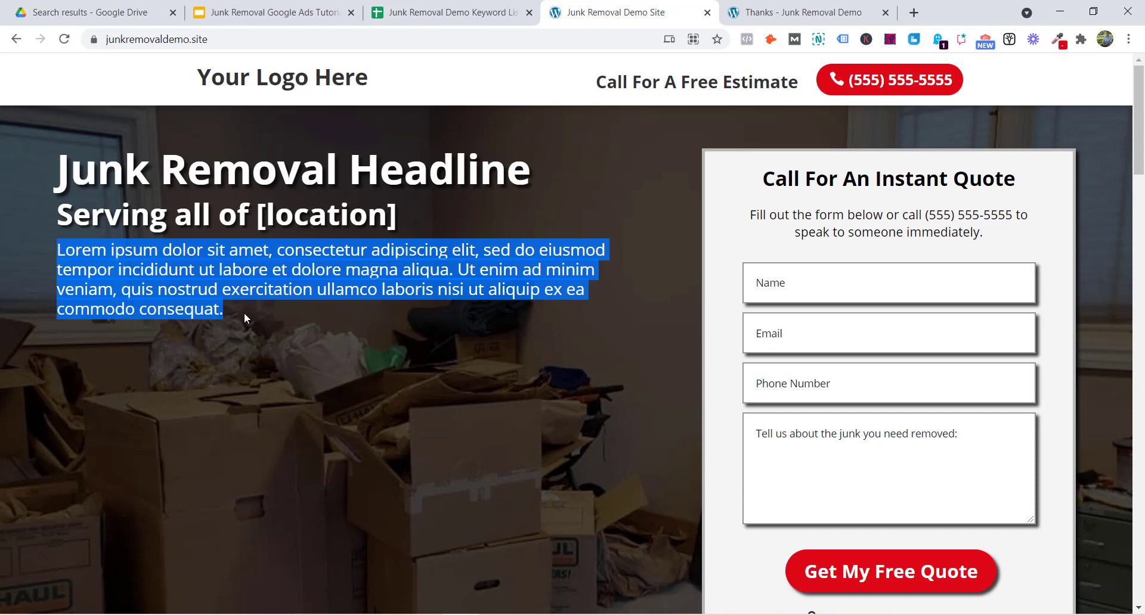
click(140, 242)
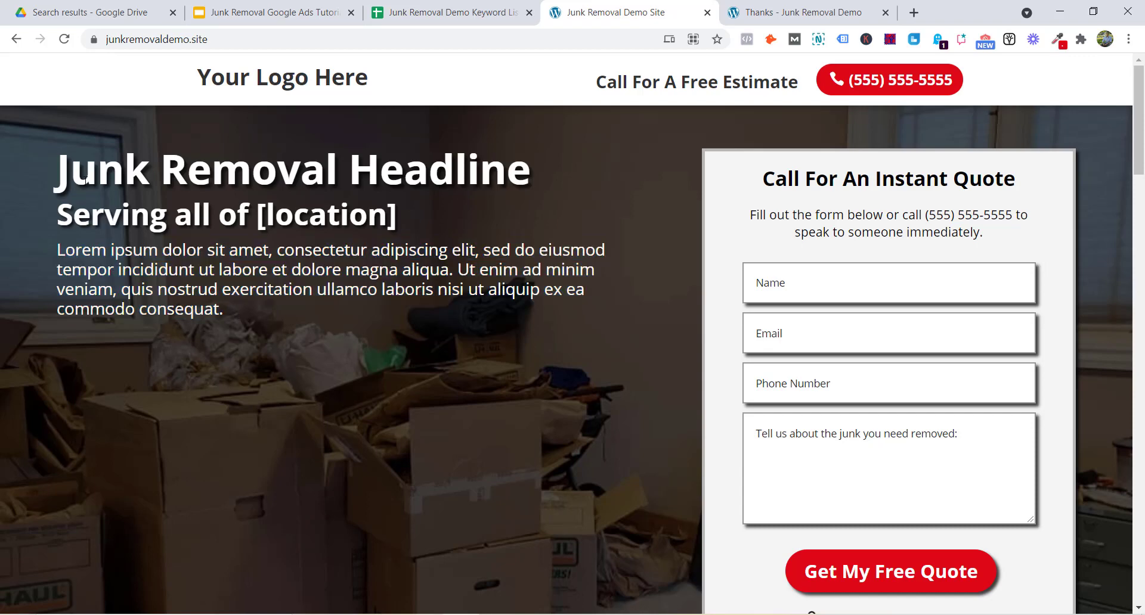
drag(63, 174, 532, 170)
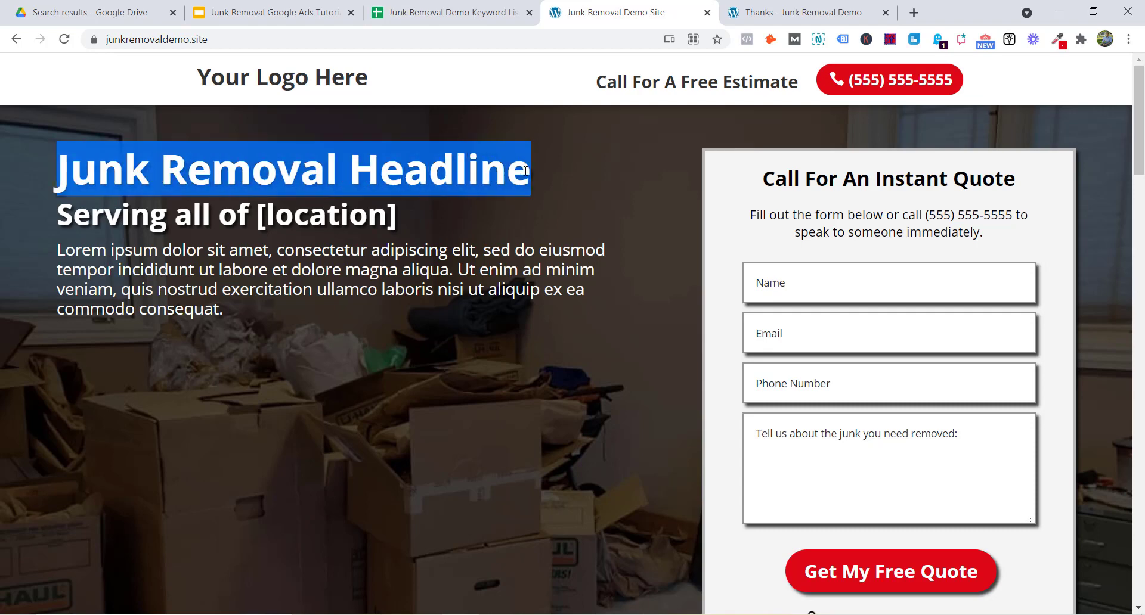
click(557, 173)
drag(55, 219, 417, 217)
click(417, 217)
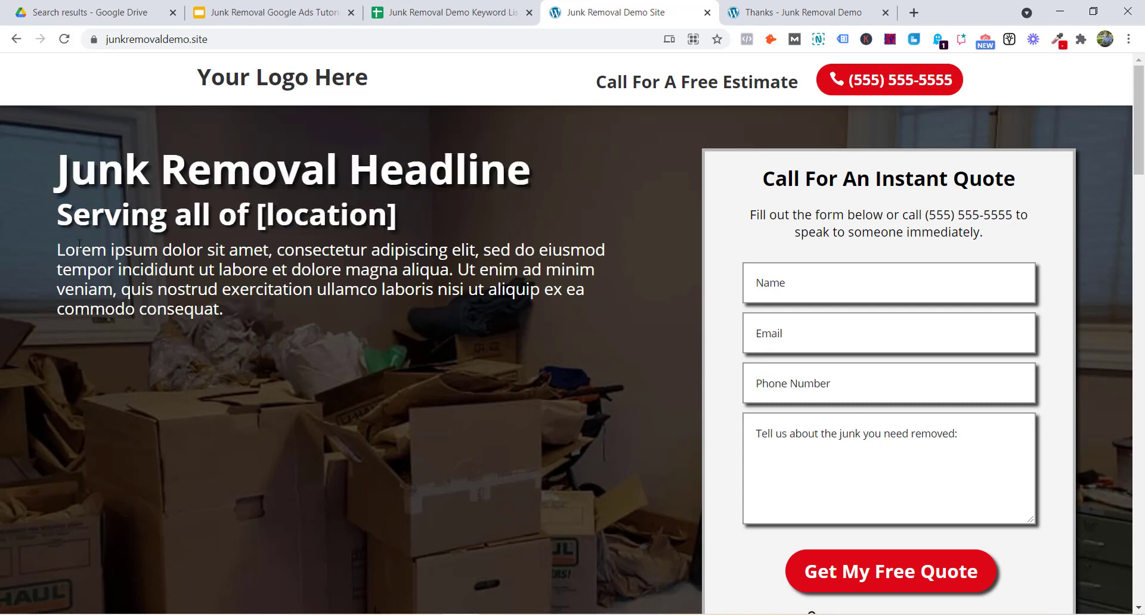
drag(56, 249, 262, 328)
click(273, 332)
- Review the "Call For An Instant Quote" form and the "Call For A Free Estimate" line in the page header
drag(756, 173, 963, 532)
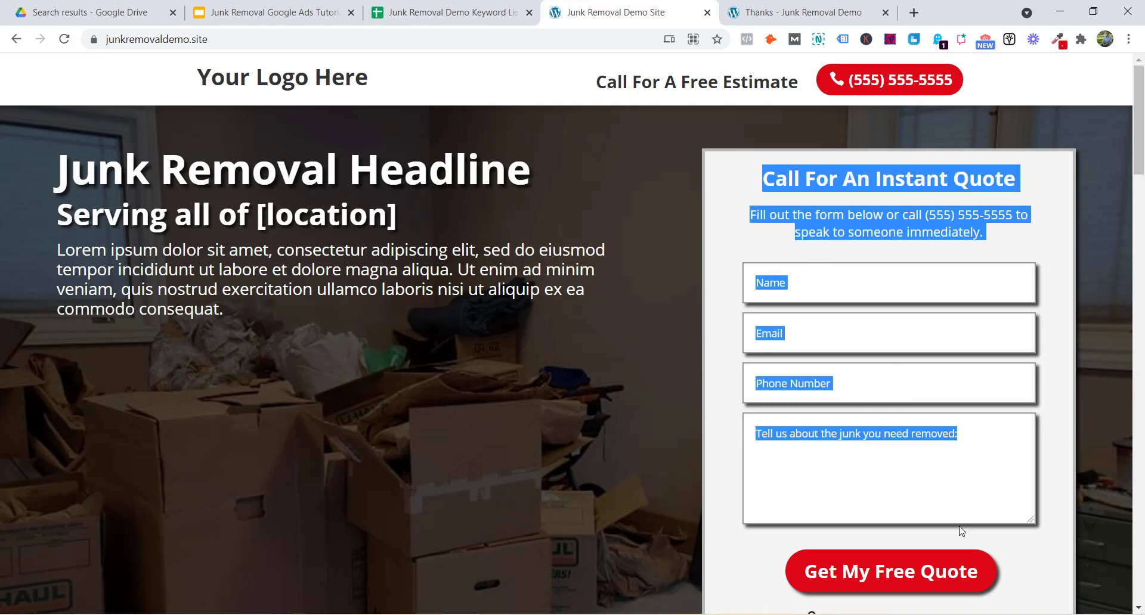
click(743, 425)
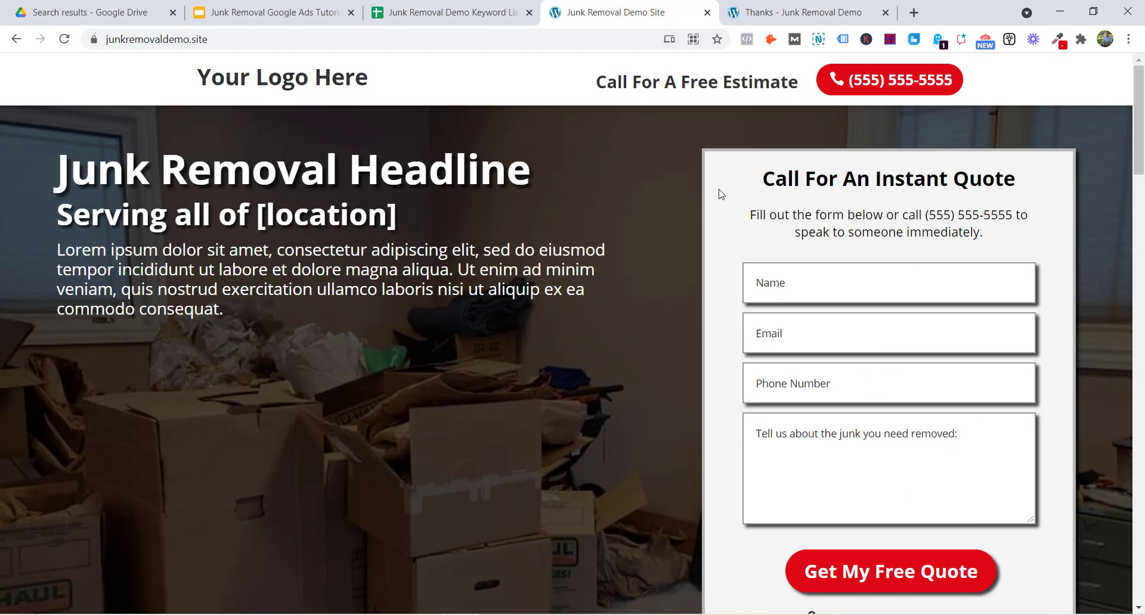
scroll(667, 223, down, 1)
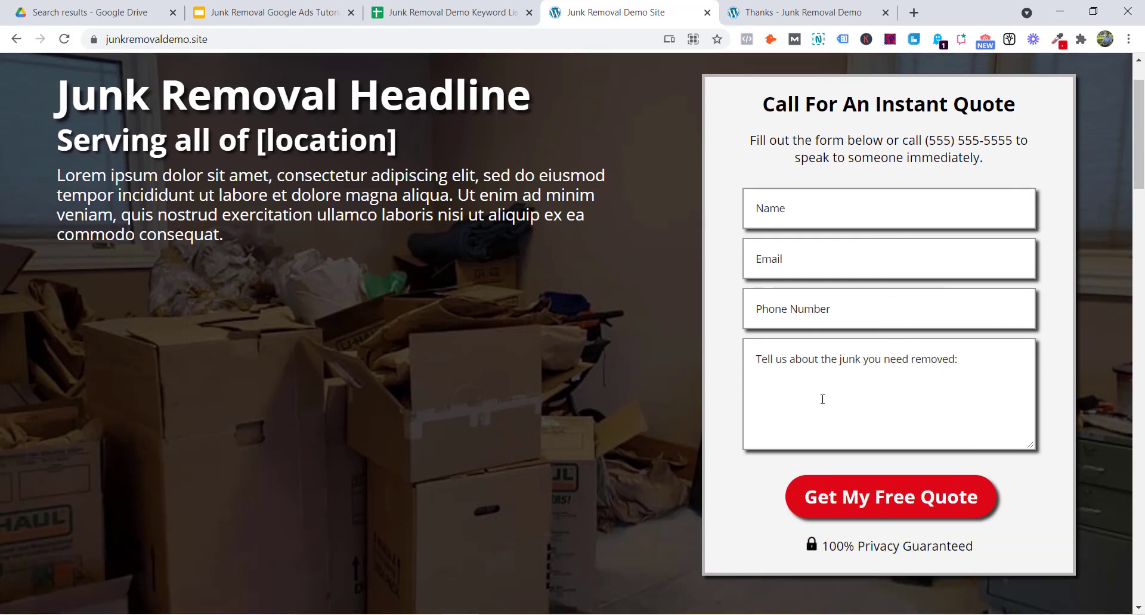
scroll(775, 215, up, 1)
drag(597, 79, 734, 68)
click(647, 250)
- Review the photo and body paragraphs of the "We Can Removal All Types Of Junk" section
scroll(645, 251, down, 10)
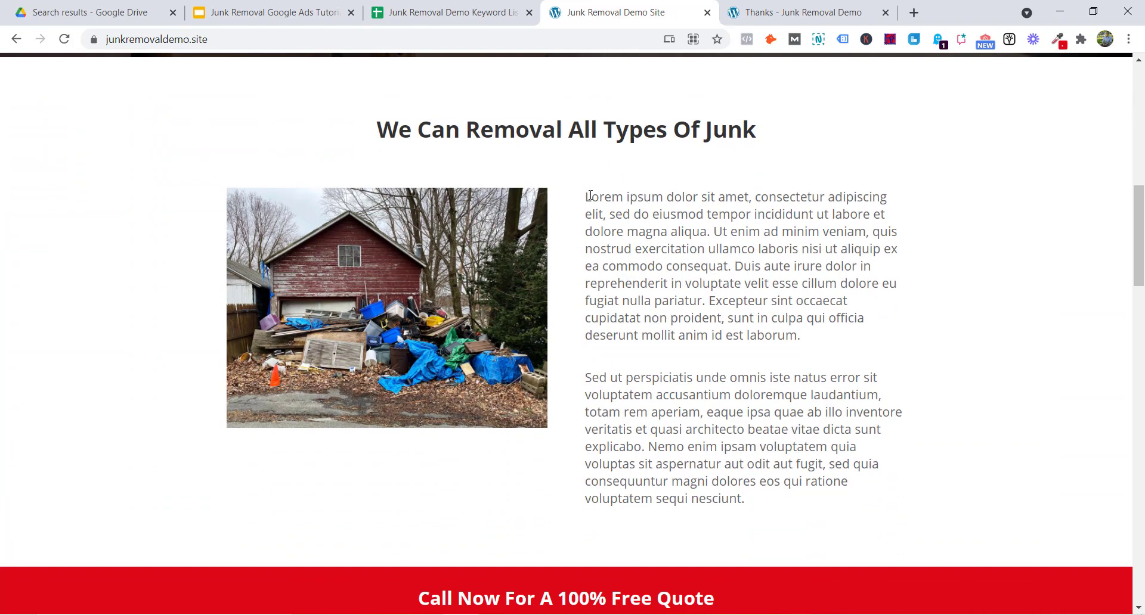
drag(590, 196, 826, 510)
click(412, 250)
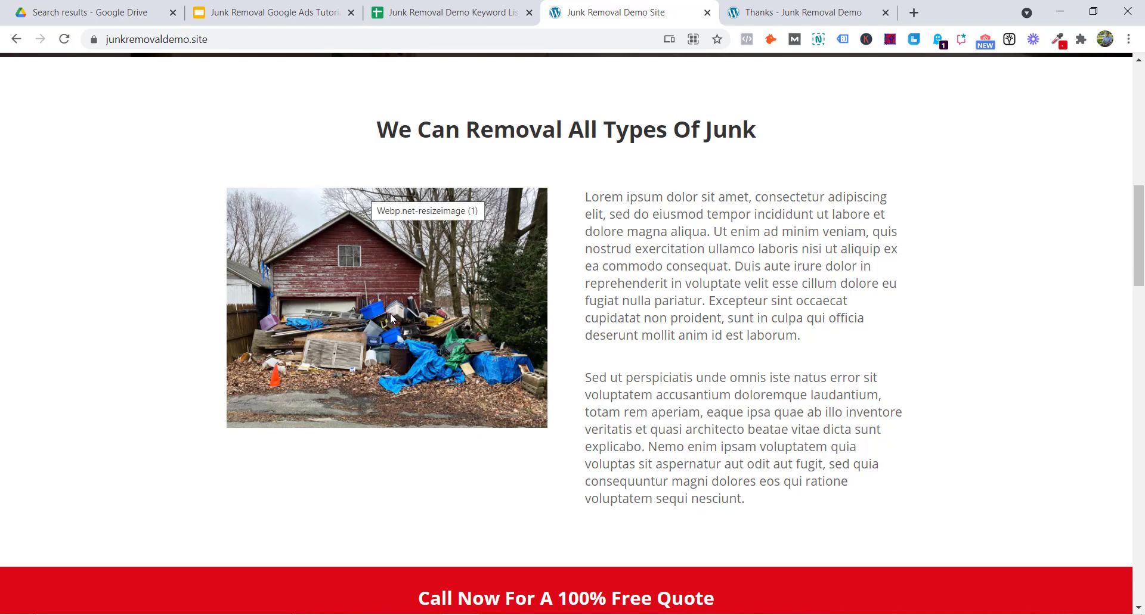
drag(365, 196, 402, 275)
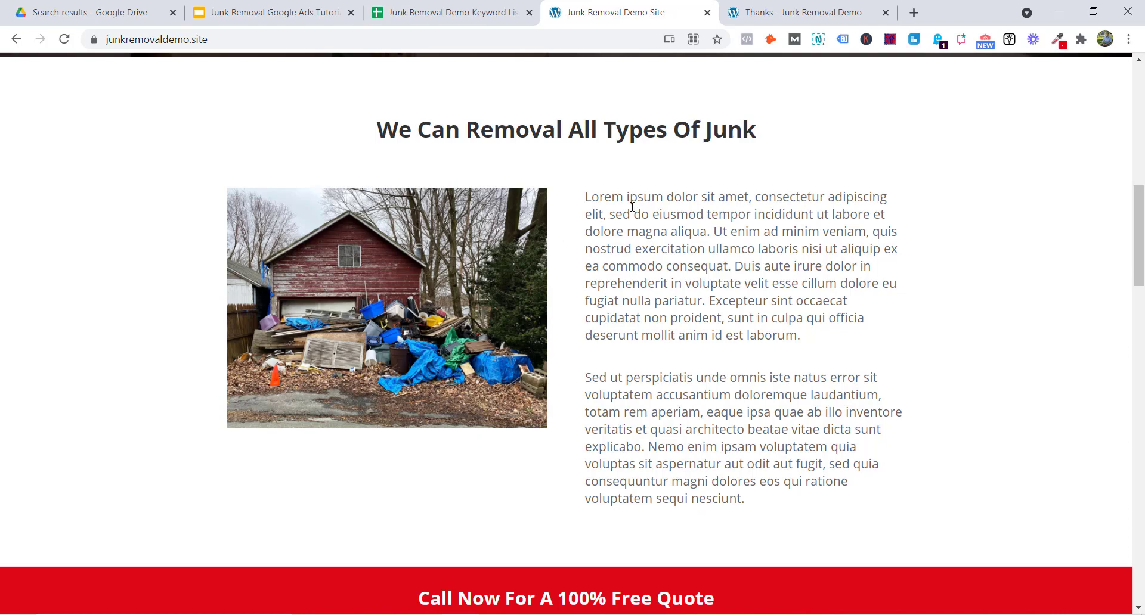
drag(585, 194, 832, 482)
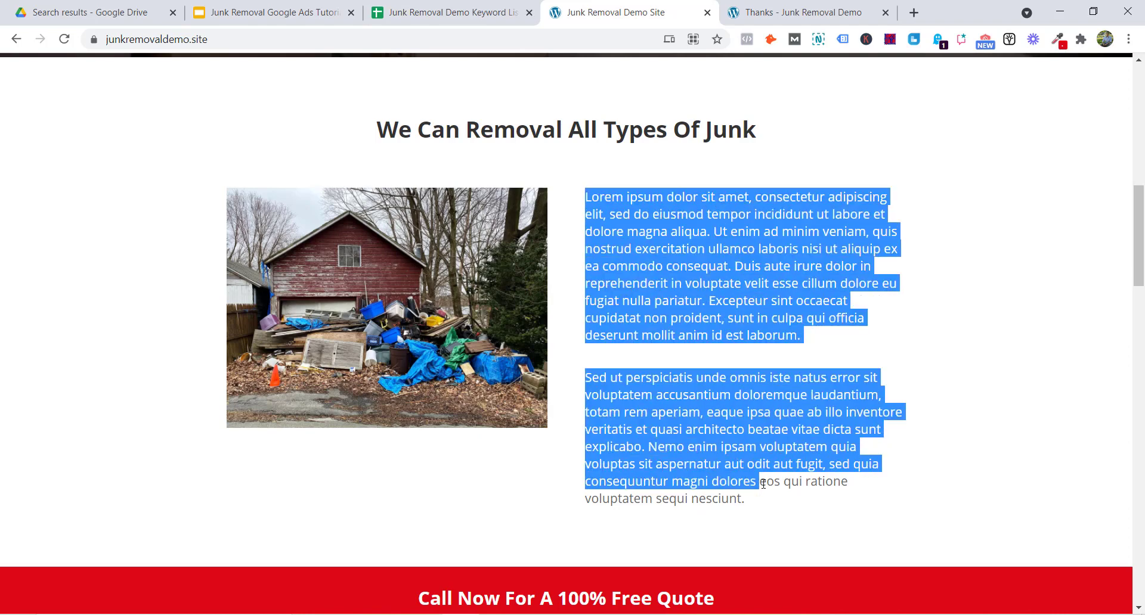
click(765, 502)
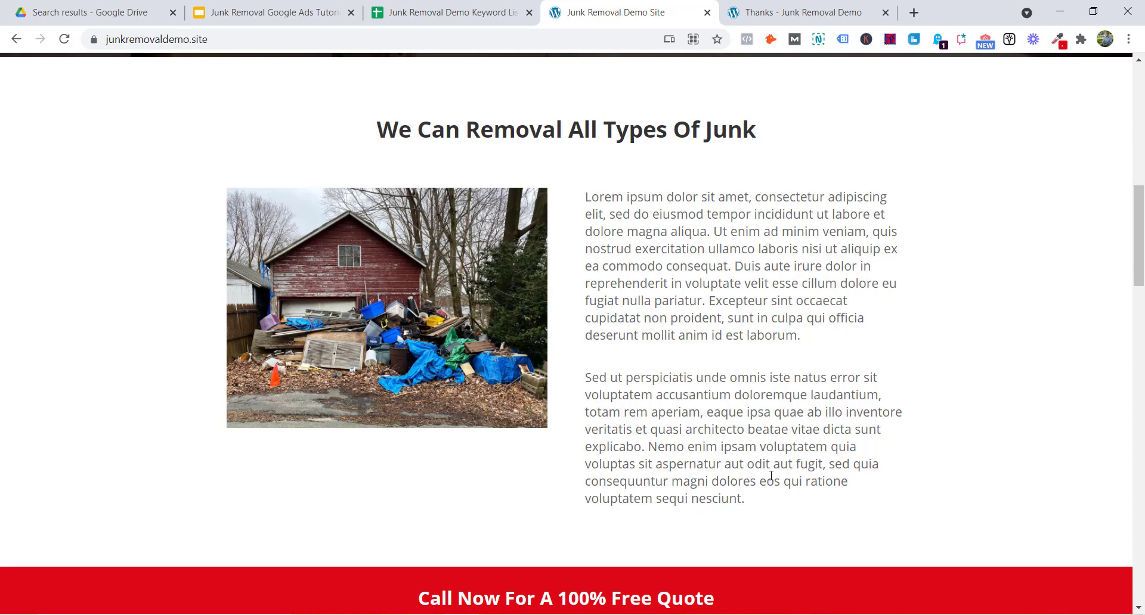
- Review the "Call Now For A 100% Free Quote" banner and the "We'll Haul Away Any Kind Of Junk" photo section
scroll(477, 305, down, 4)
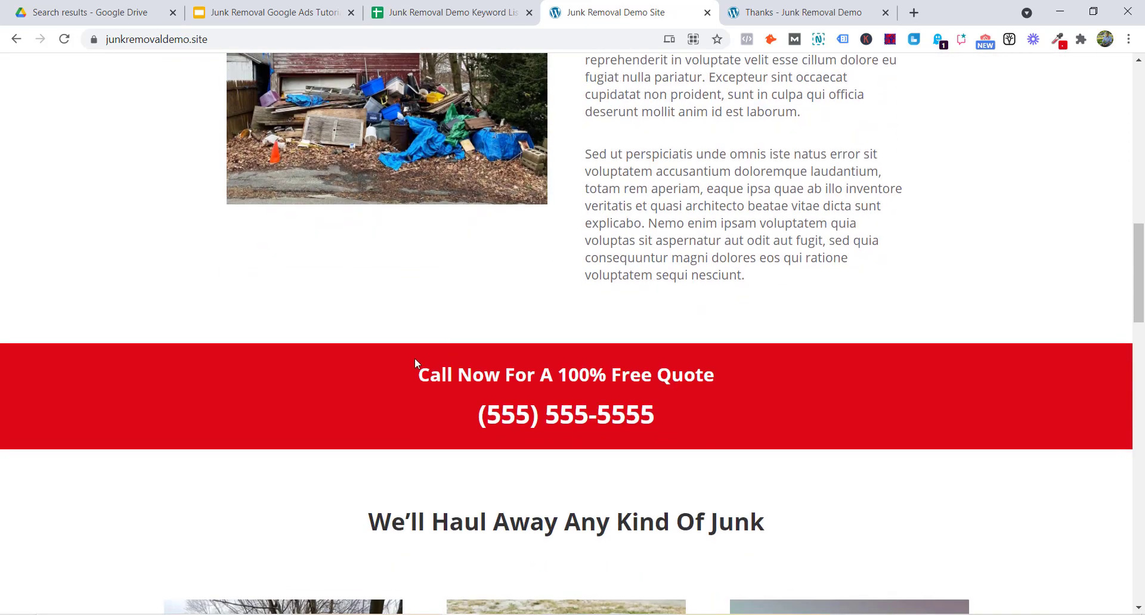
drag(415, 362, 686, 459)
click(742, 398)
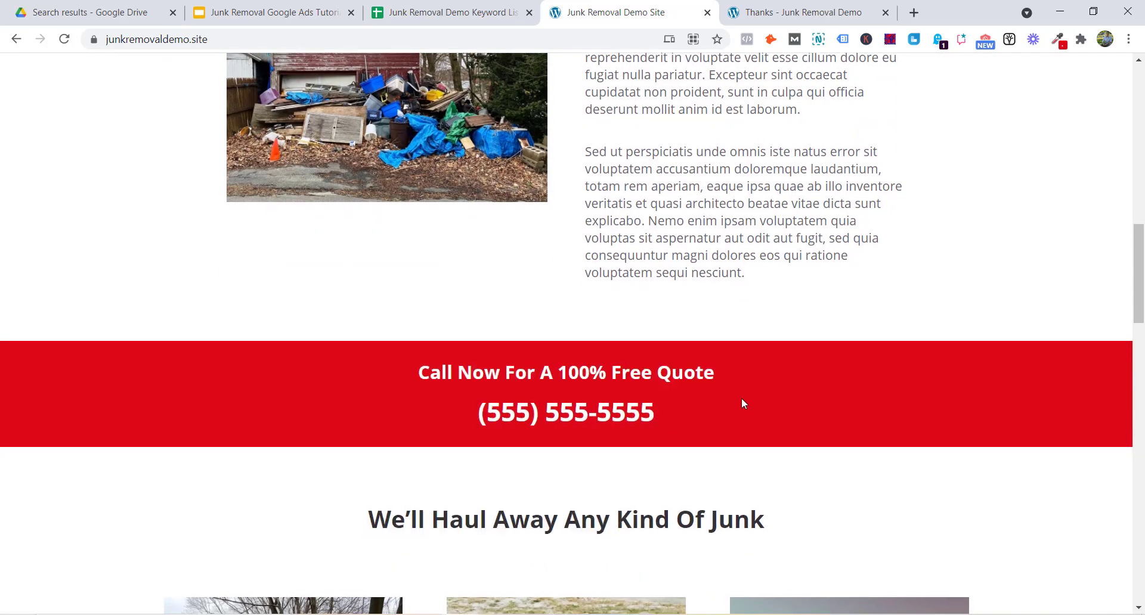
scroll(740, 394, down, 4)
scroll(738, 388, down, 2)
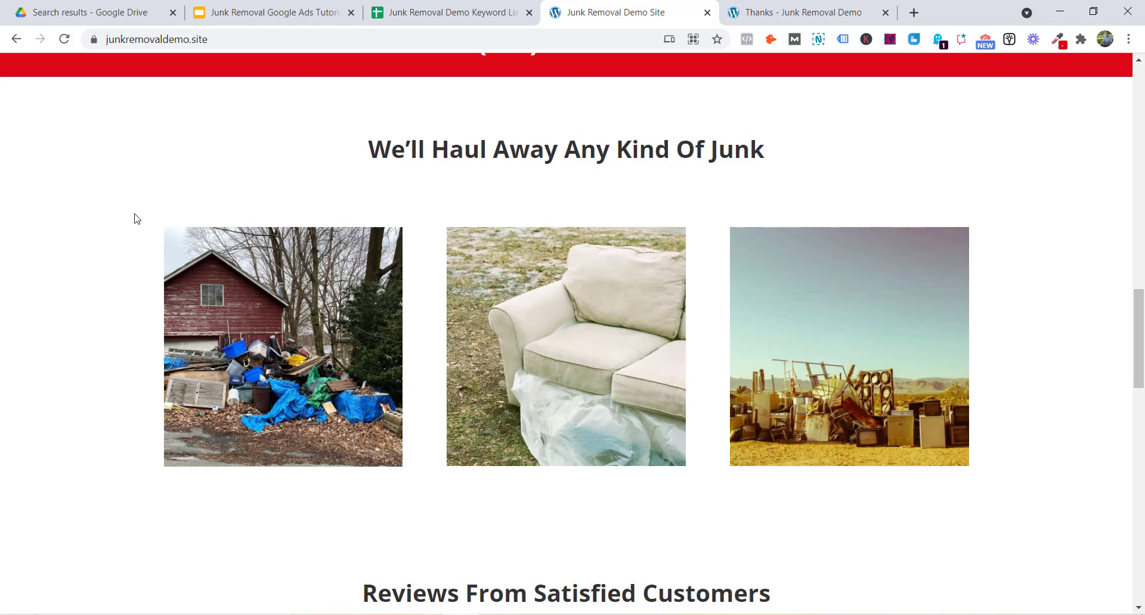
- Examine the "Reviews From Satisfied Customers" section, including the star rating and the Google review screenshot placeholders
scroll(125, 218, down, 7)
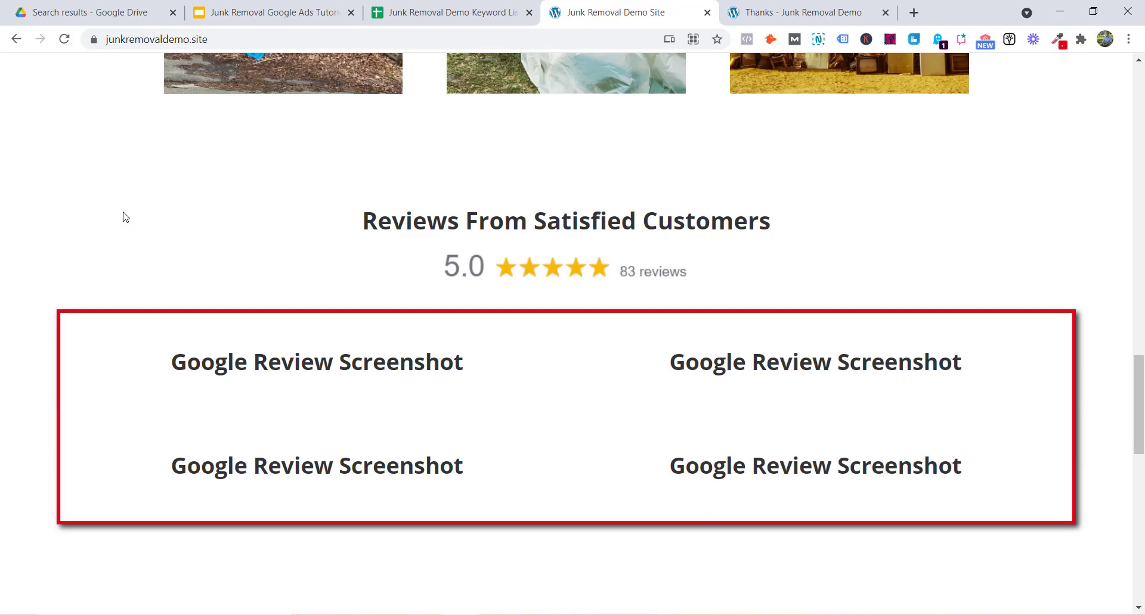
drag(362, 147, 812, 150)
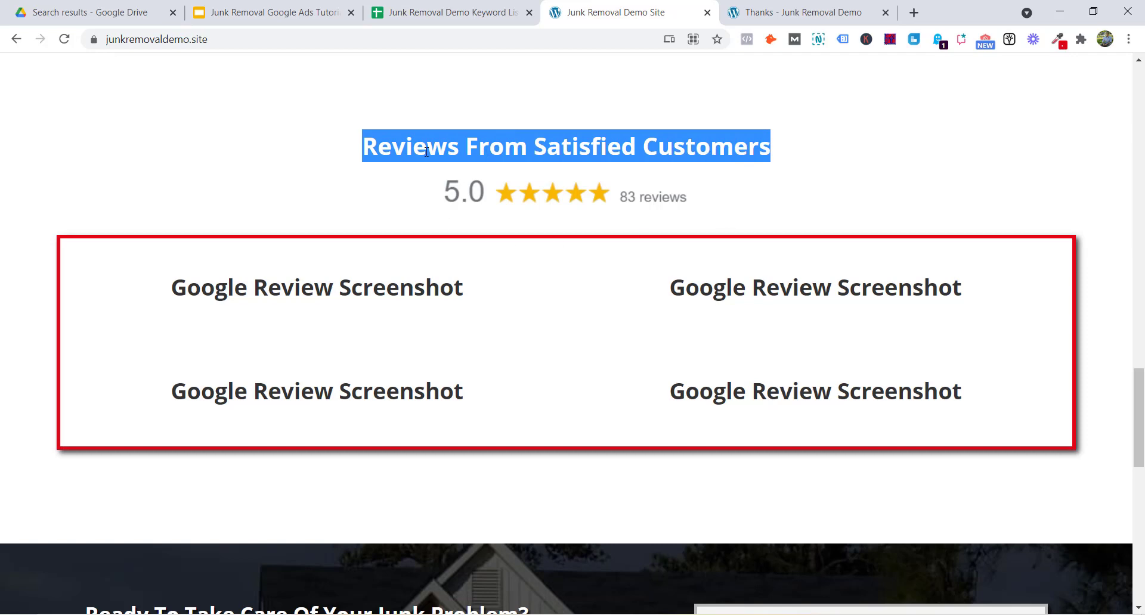
click(722, 196)
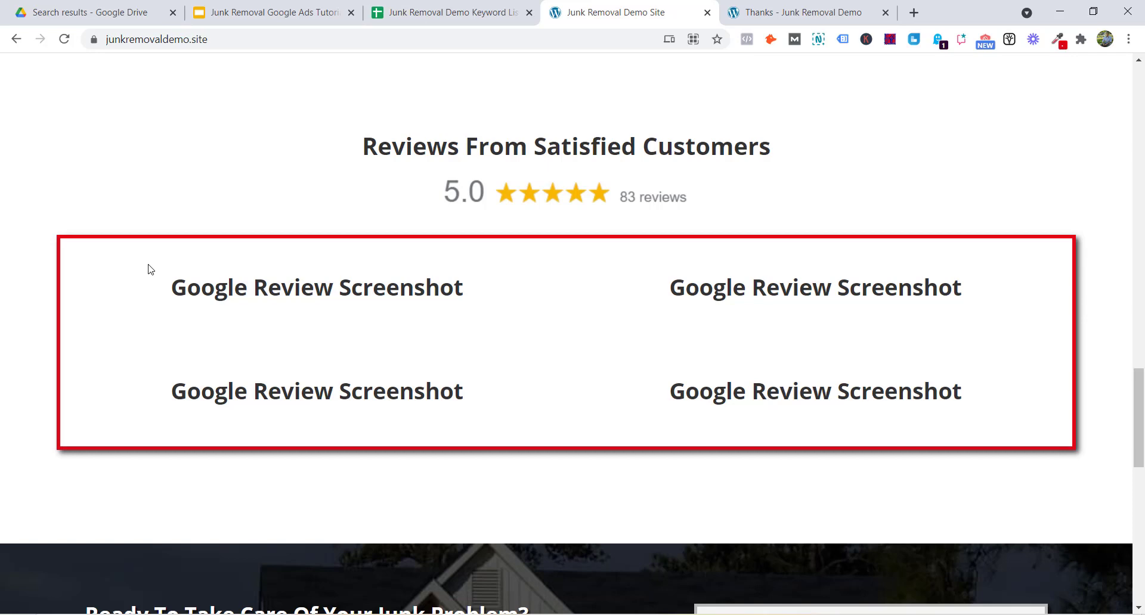
scroll(255, 366, down, 6)
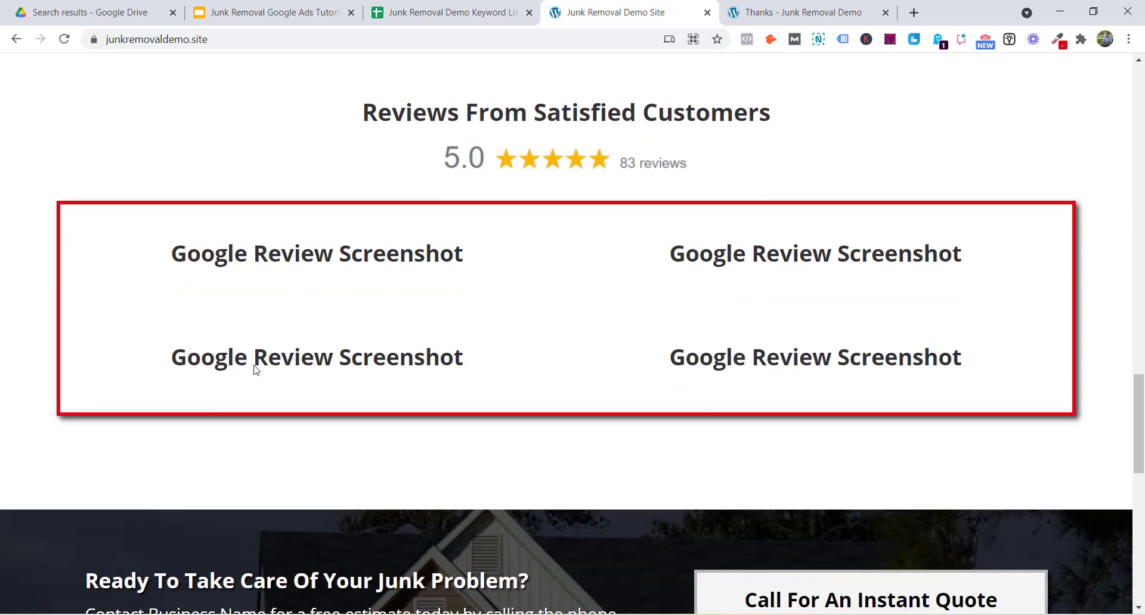
scroll(371, 231, up, 4)
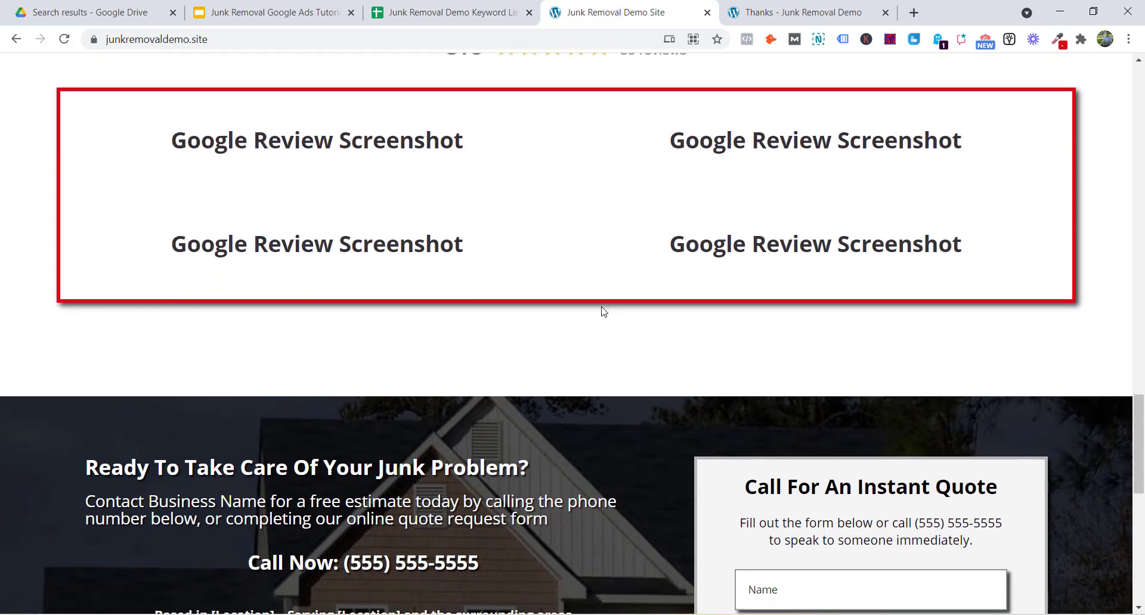
scroll(603, 312, up, 4)
scroll(512, 343, down, 1)
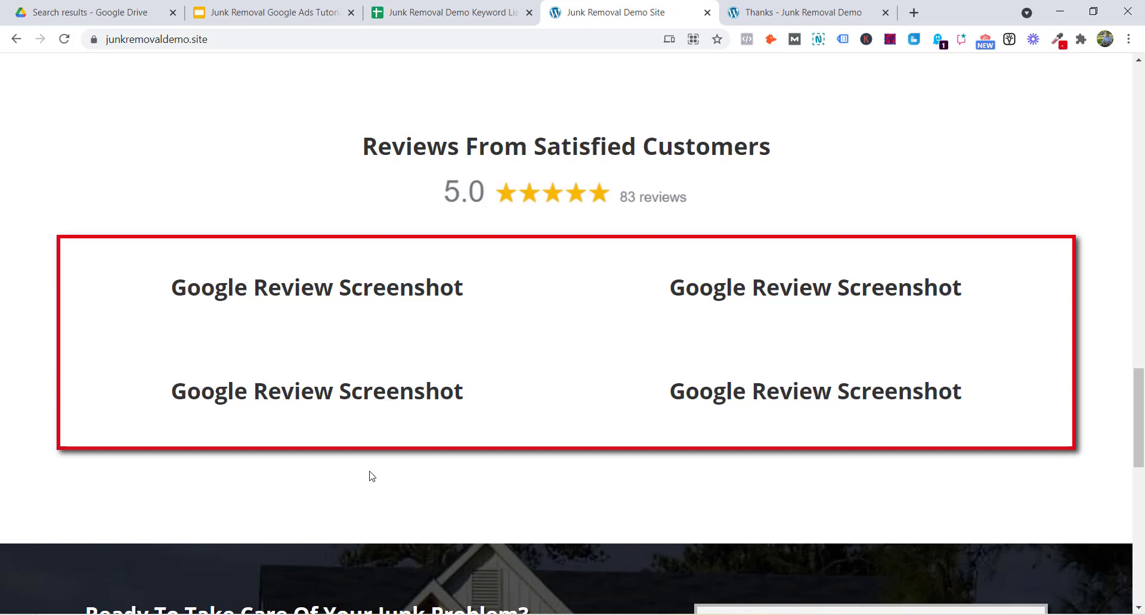
- Review the closing contact section with its map and quote form, and the footer's Privacy Policy, Terms and Conditions and Home links
scroll(342, 439, down, 7)
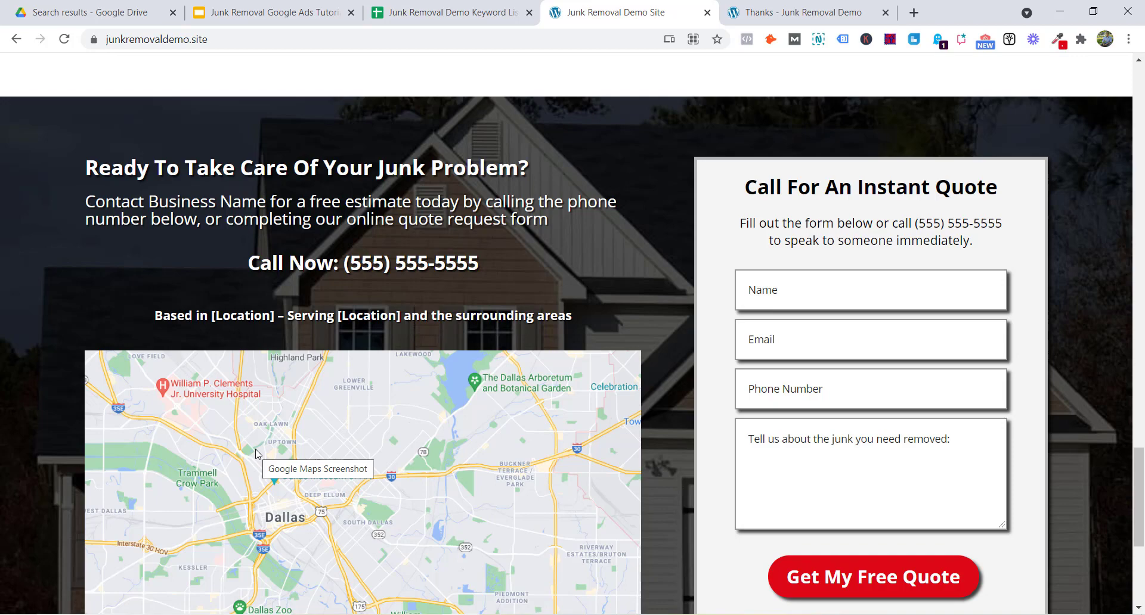
scroll(555, 340, down, 5)
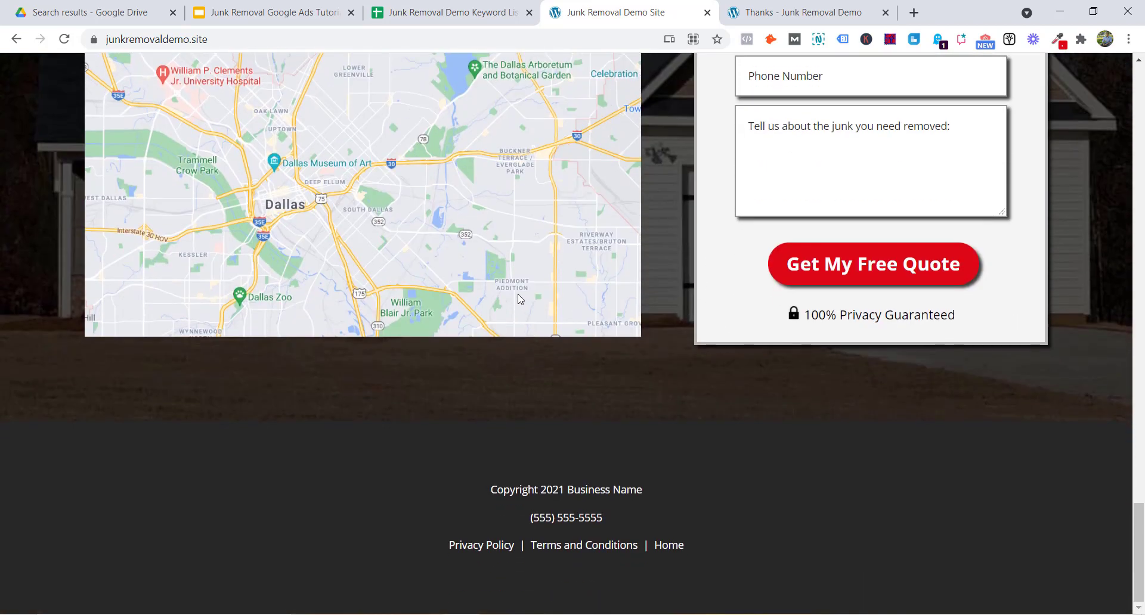
drag(449, 544, 639, 544)
click(506, 562)
drag(448, 544, 515, 545)
click(609, 558)
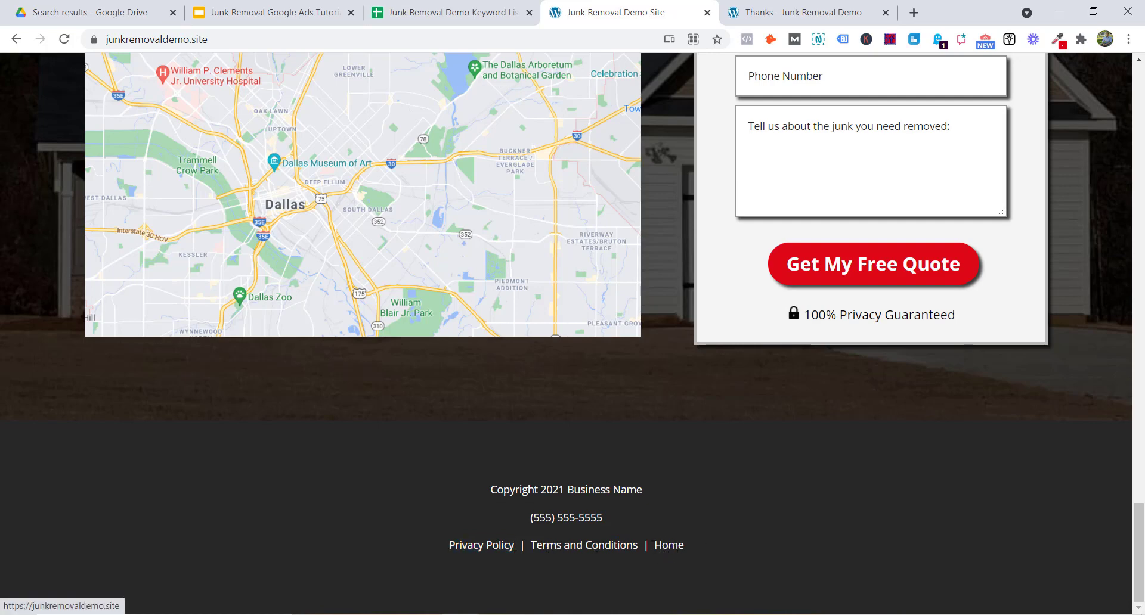
drag(653, 545, 689, 542)
click(689, 542)
scroll(655, 477, up, 6)
scroll(655, 475, down, 1)
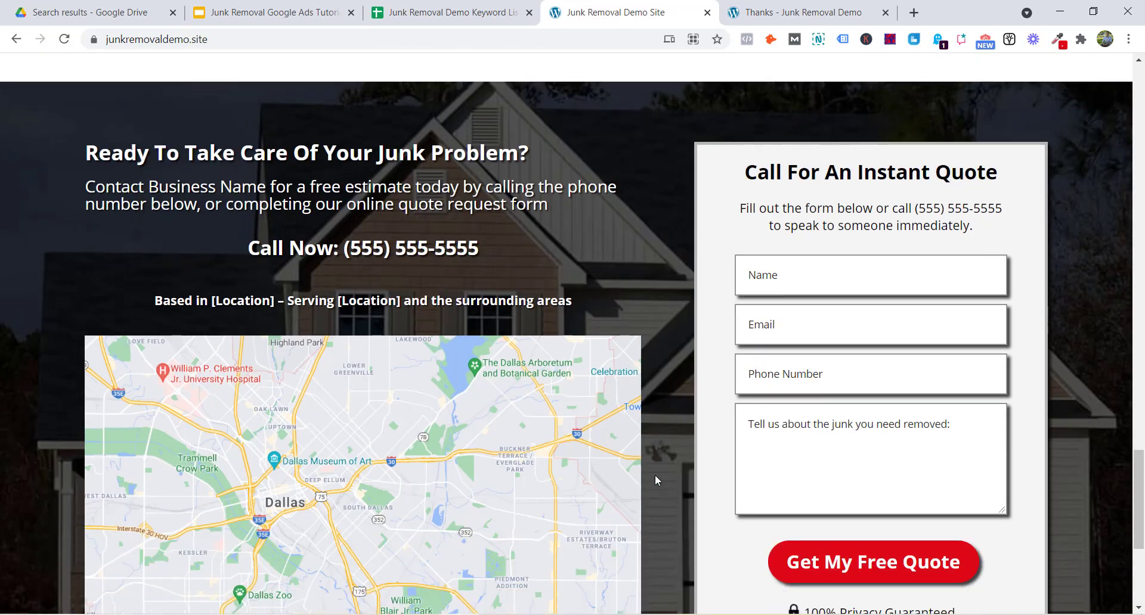
- Return to the landing page's hero section and bring up the browser's page options there
scroll(655, 475, up, 20)
scroll(655, 475, up, 3)
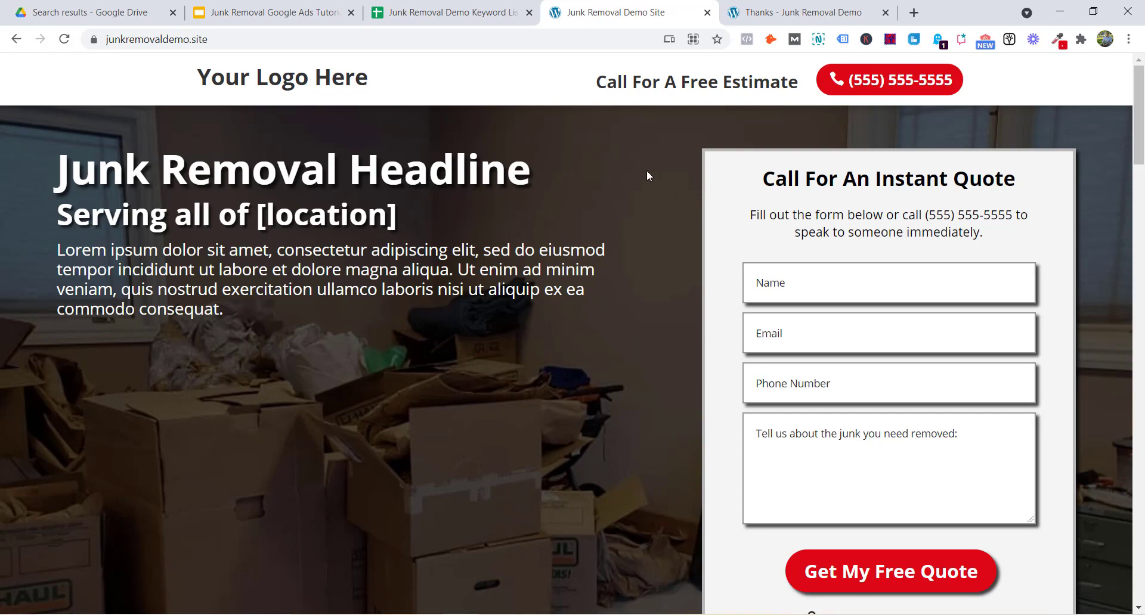
right_click(658, 155)
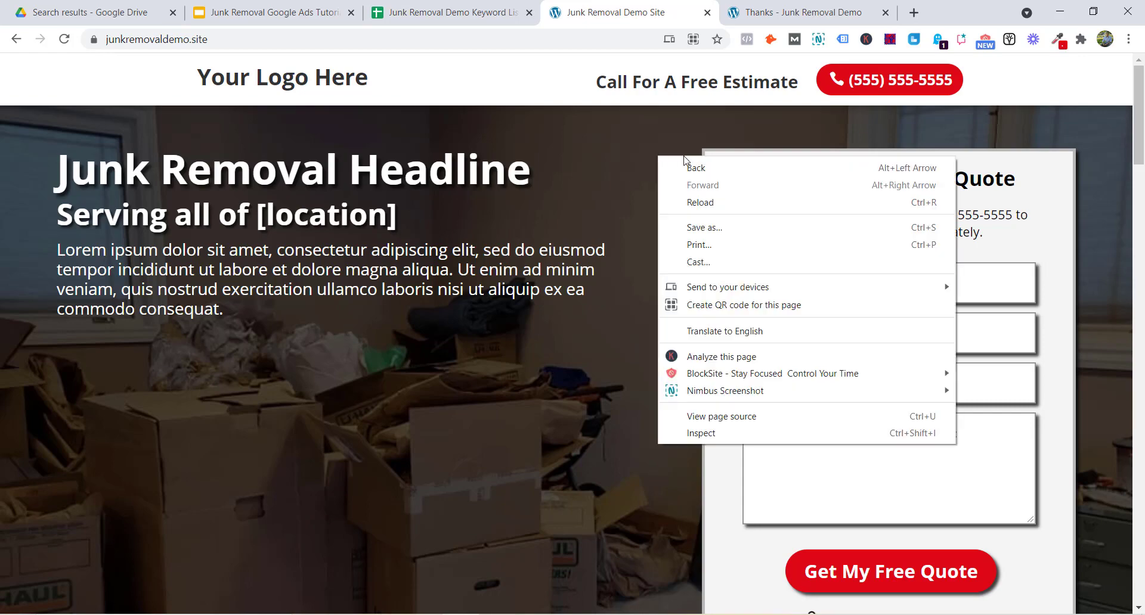
- Inspect the landing page in the developer tools' mobile preview and examine its header, headline and instant quote form
click(723, 435)
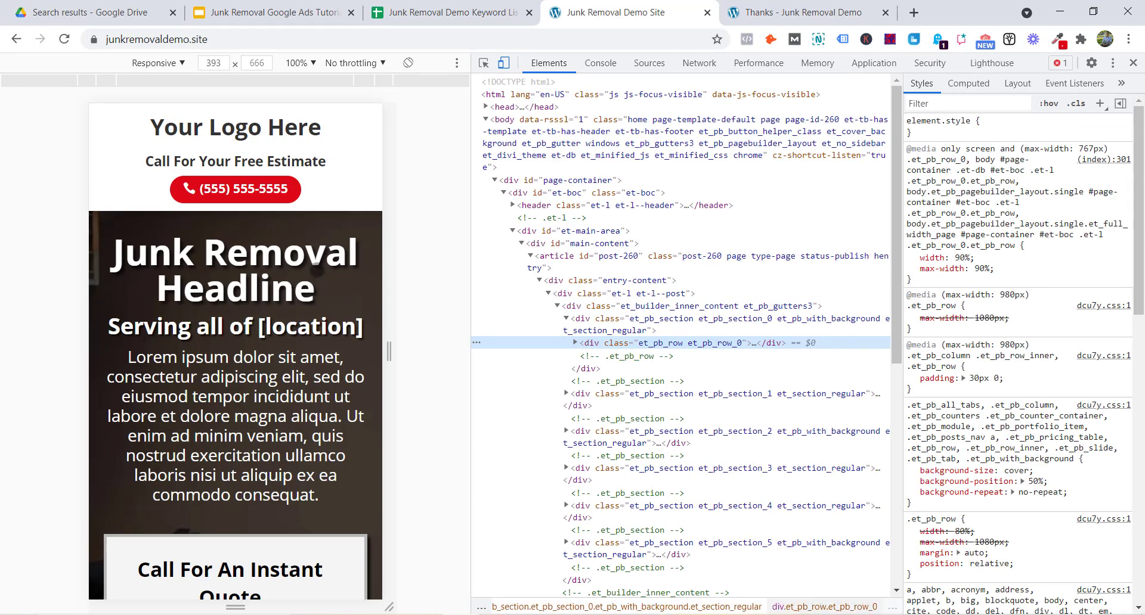
scroll(304, 290, down, 3)
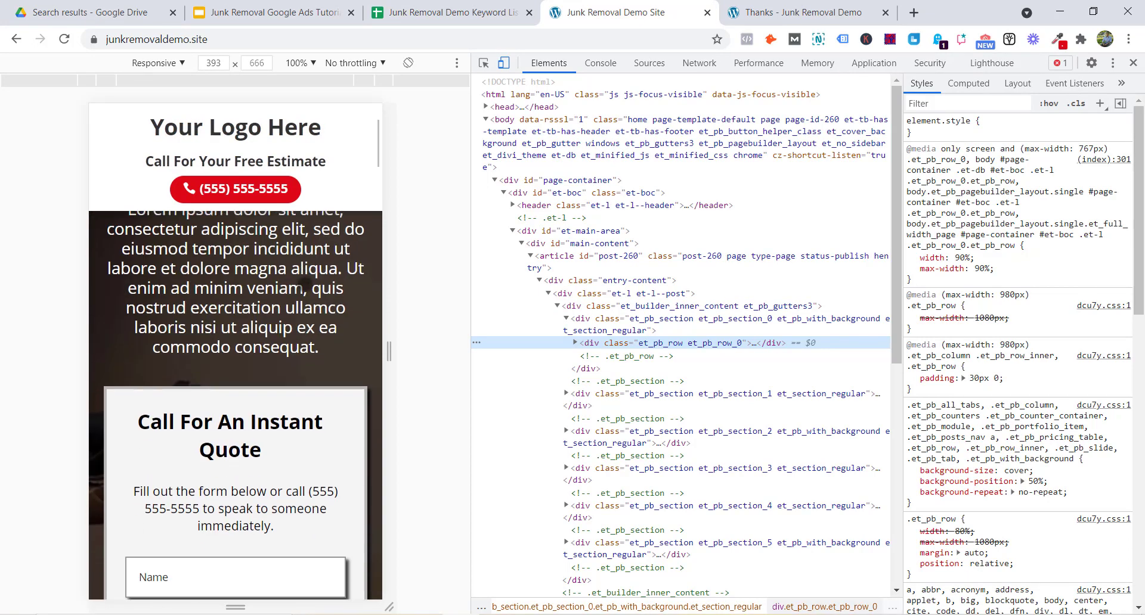
scroll(304, 290, up, 3)
scroll(266, 267, down, 3)
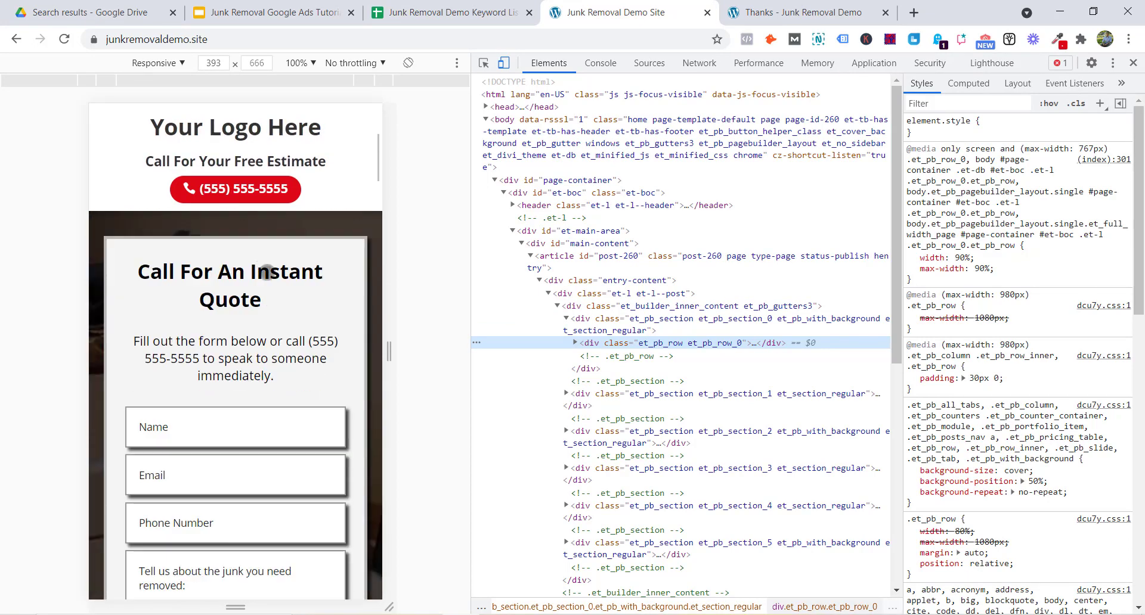
scroll(269, 288, up, 3)
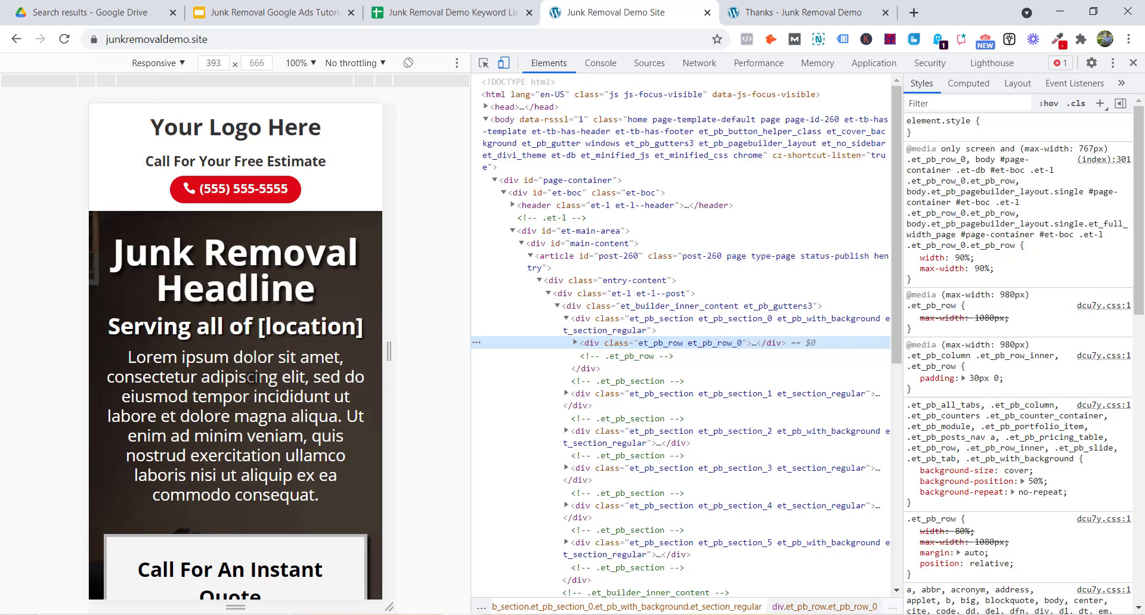
scroll(218, 271, down, 2)
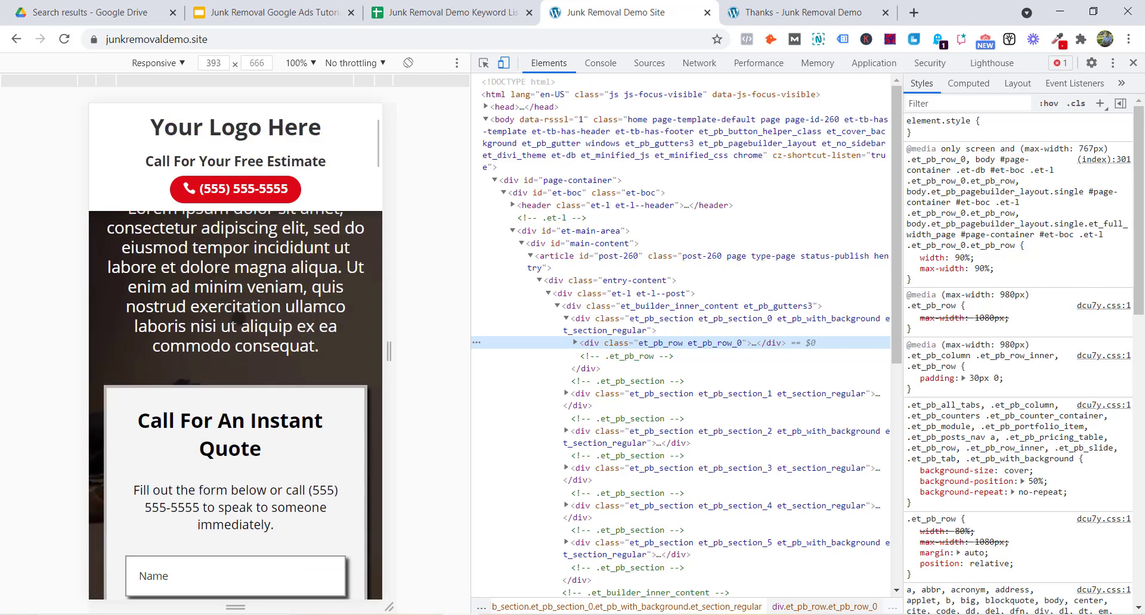
scroll(261, 327, up, 2)
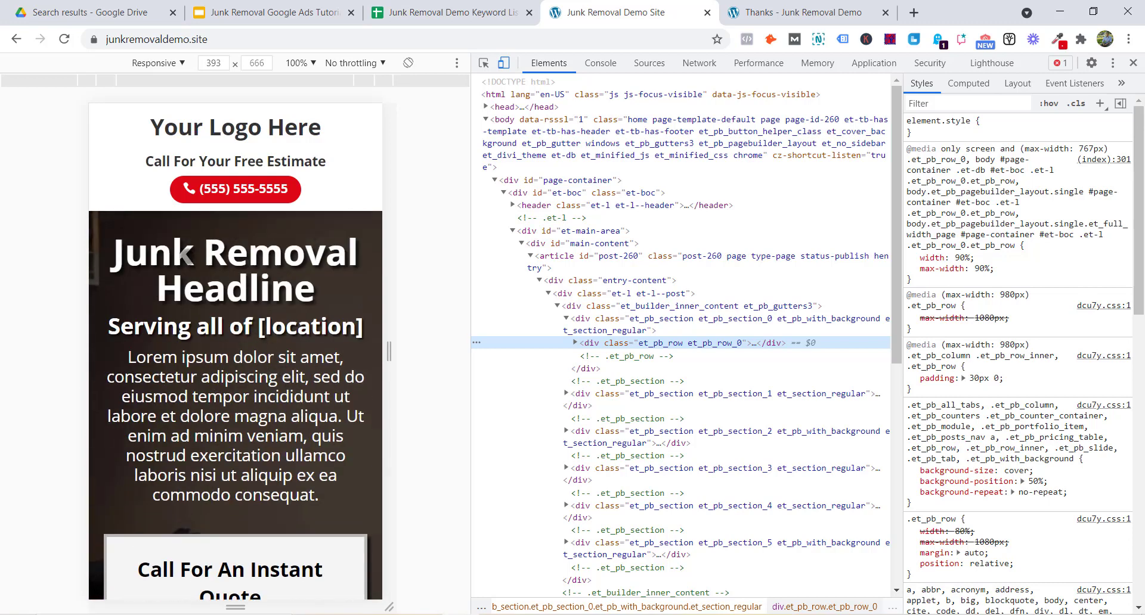
scroll(265, 347, down, 5)
scroll(266, 289, up, 5)
scroll(255, 387, down, 5)
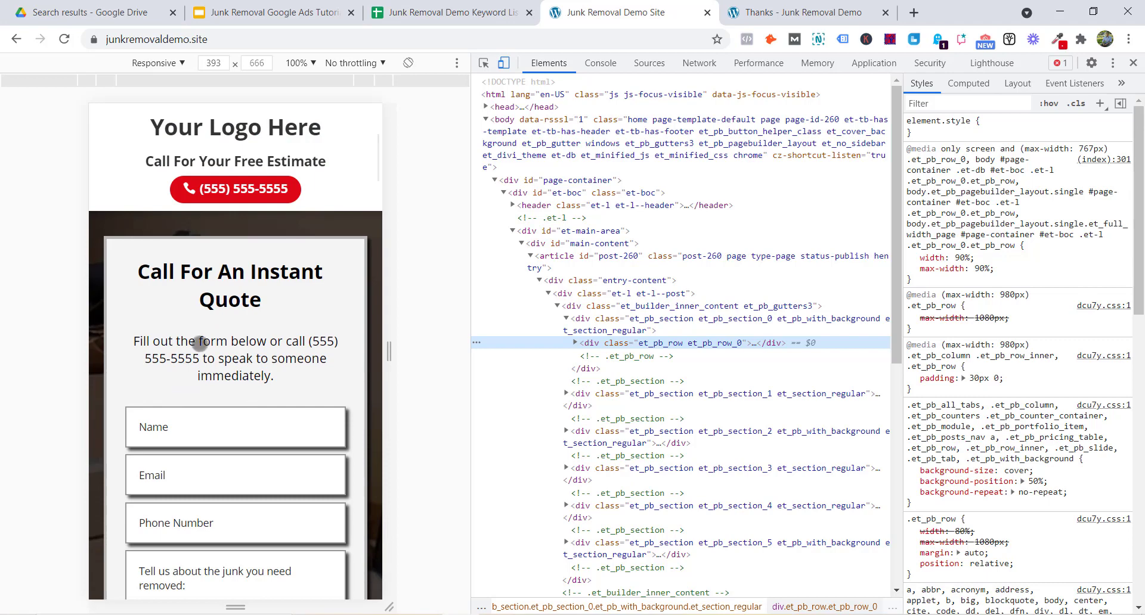
scroll(239, 372, down, 3)
scroll(238, 373, up, 1)
scroll(250, 366, up, 4)
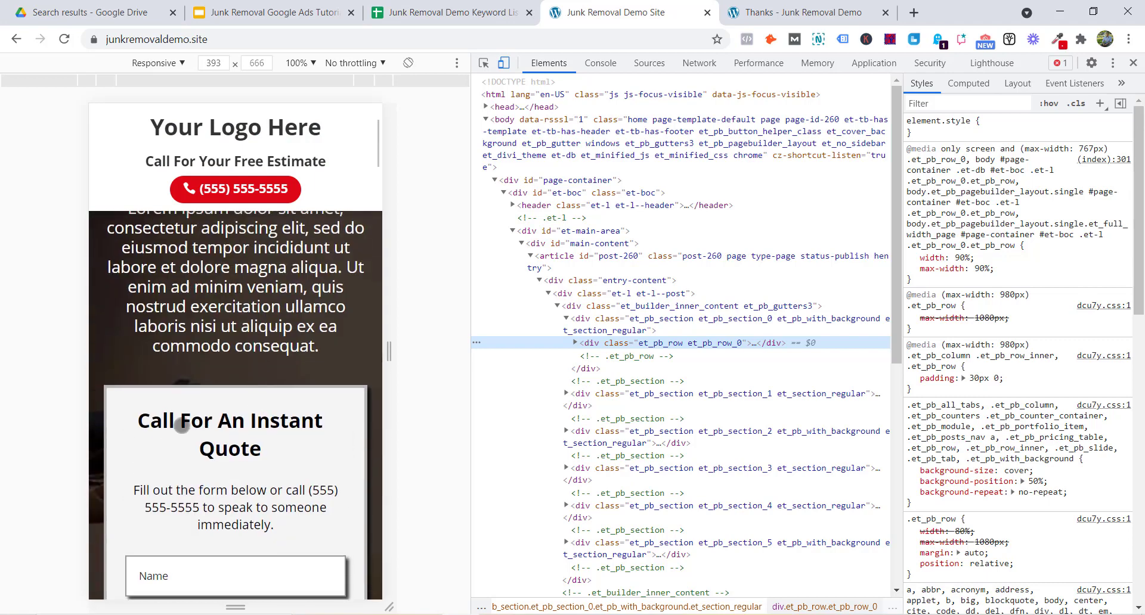
scroll(262, 421, down, 4)
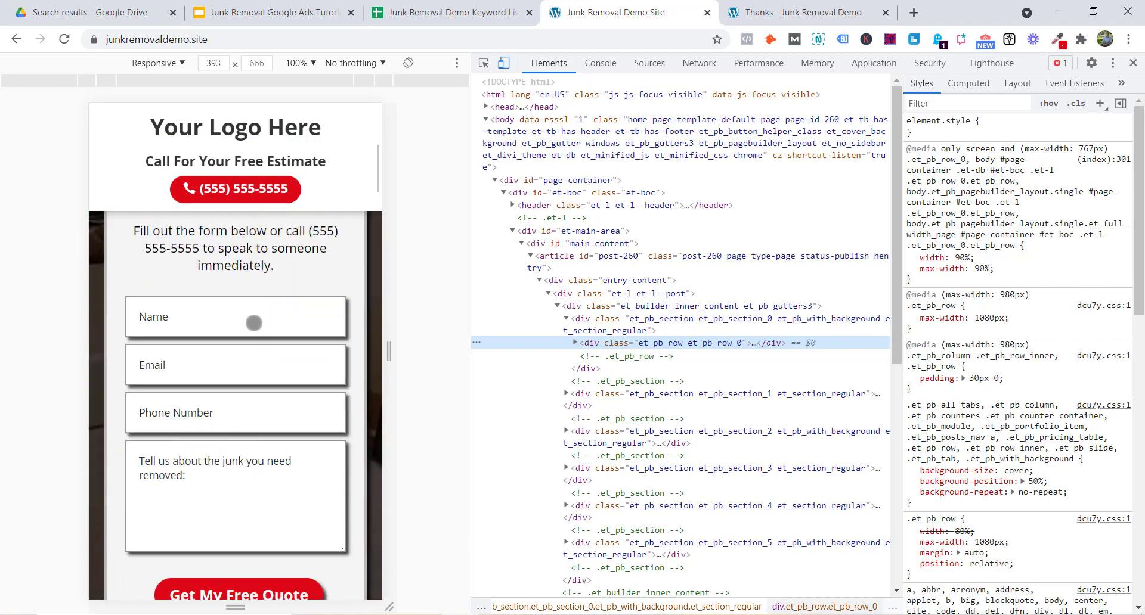
scroll(242, 179, up, 5)
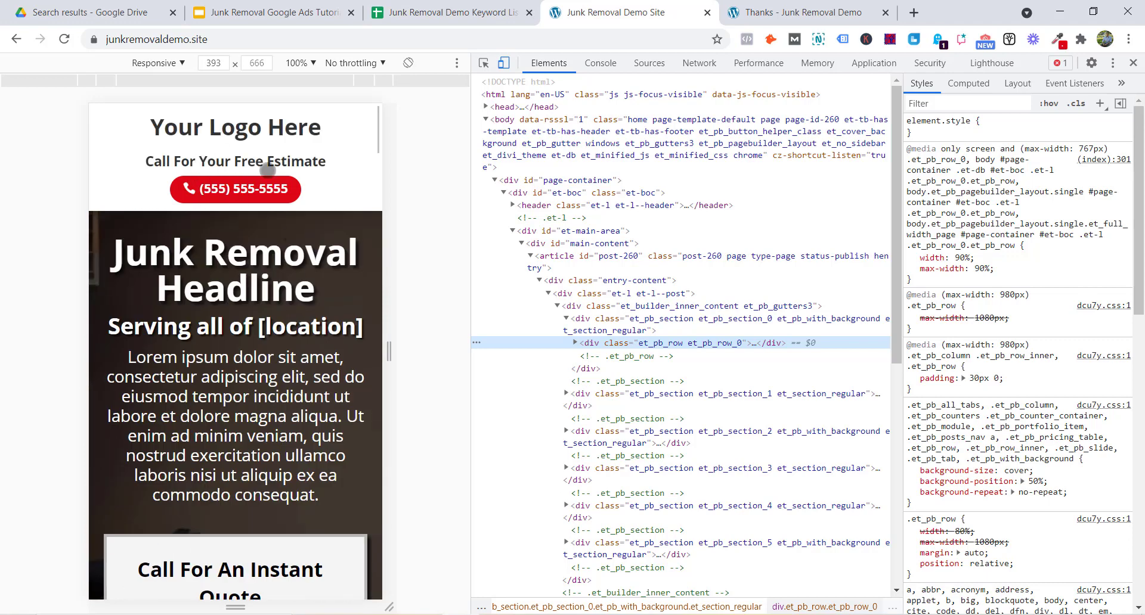
- Review the remaining mobile page sections down to the closing quote form and exit the developer tools
scroll(261, 333, down, 6)
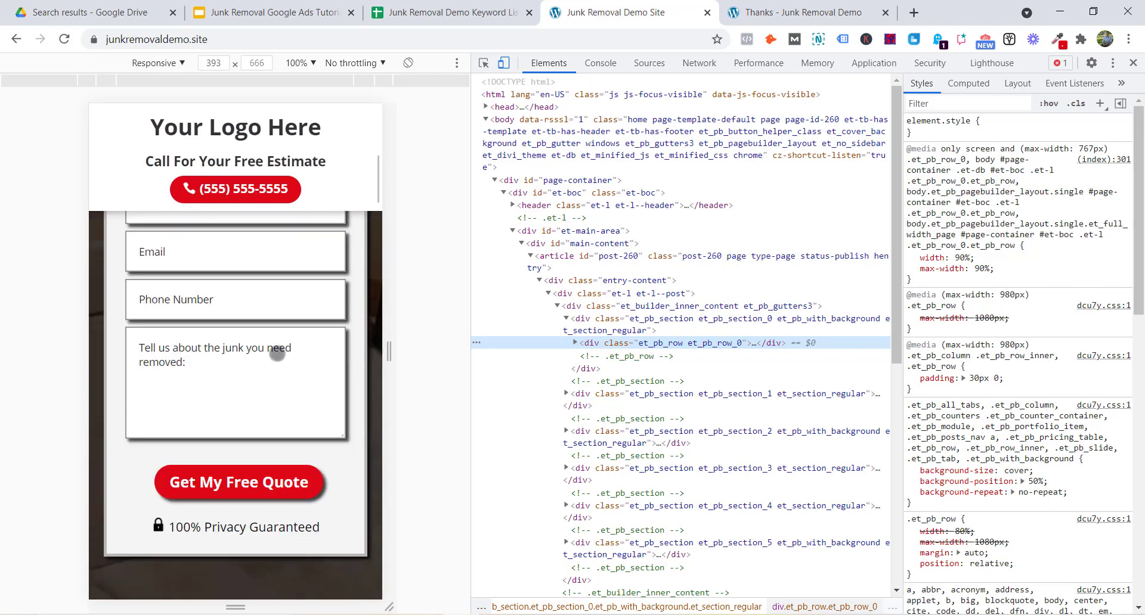
scroll(268, 316, down, 8)
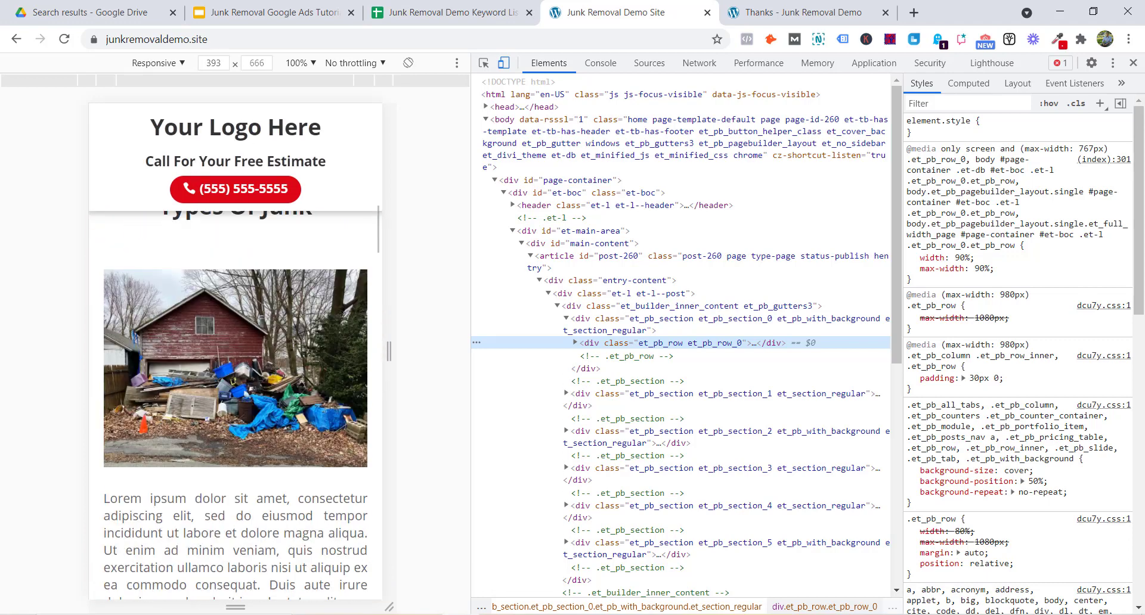
scroll(296, 331, down, 10)
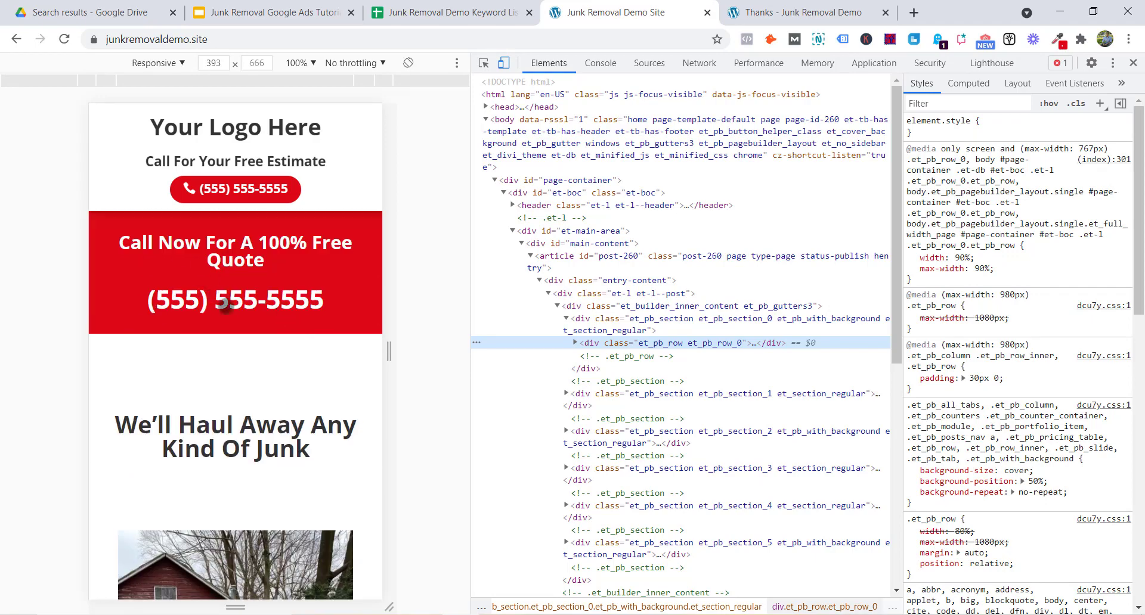
scroll(231, 337, down, 10)
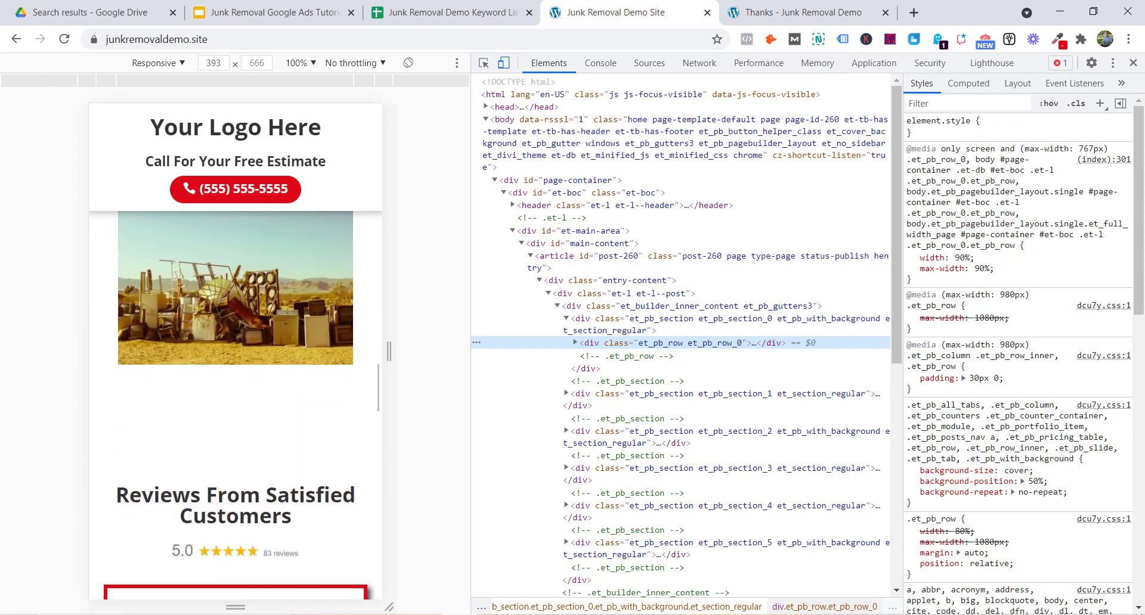
scroll(234, 328, down, 3)
scroll(233, 317, down, 3)
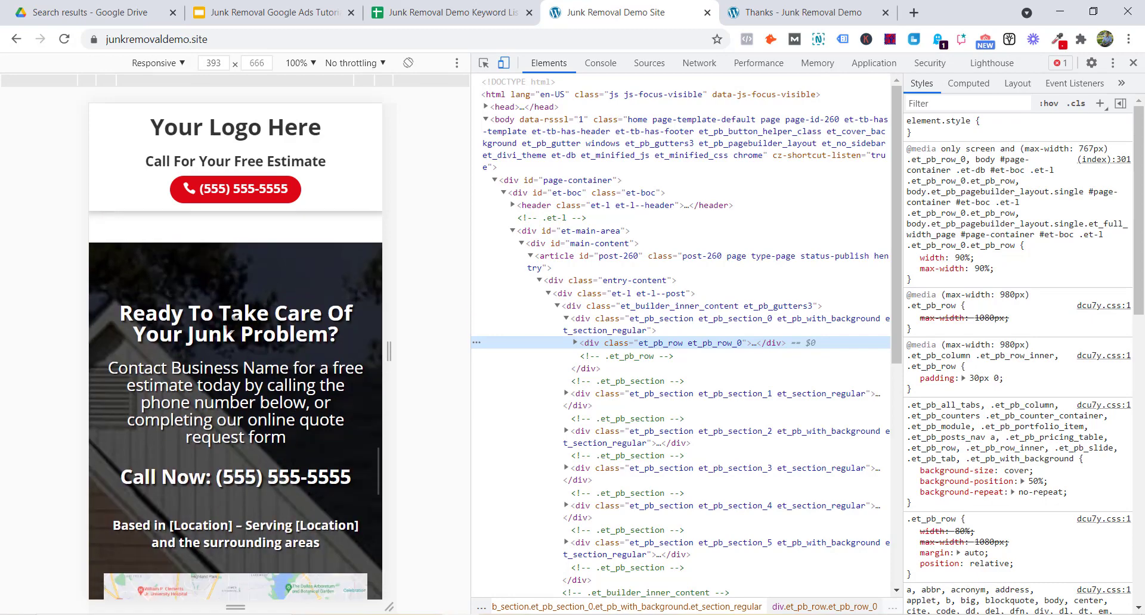
scroll(274, 368, down, 4)
scroll(266, 373, down, 8)
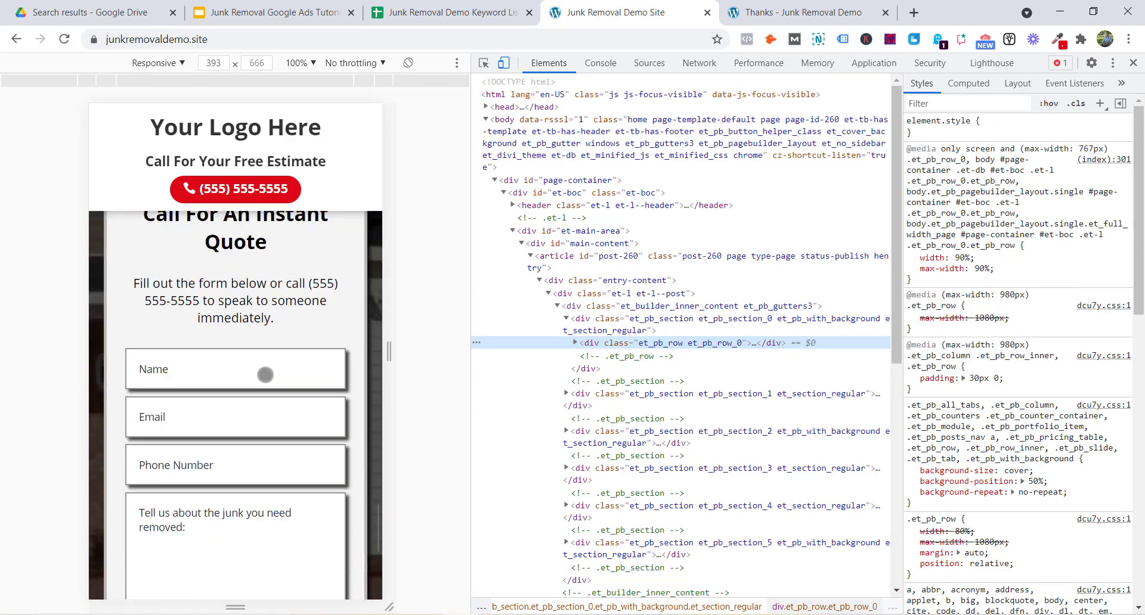
scroll(263, 398, up, 10)
scroll(263, 399, up, 15)
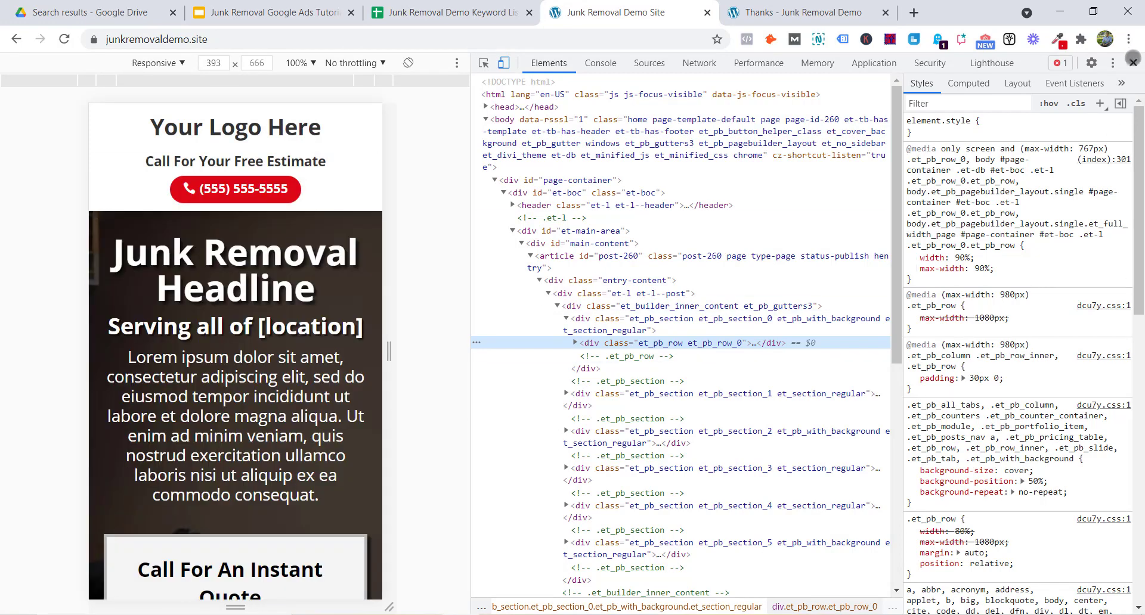
click(1133, 63)
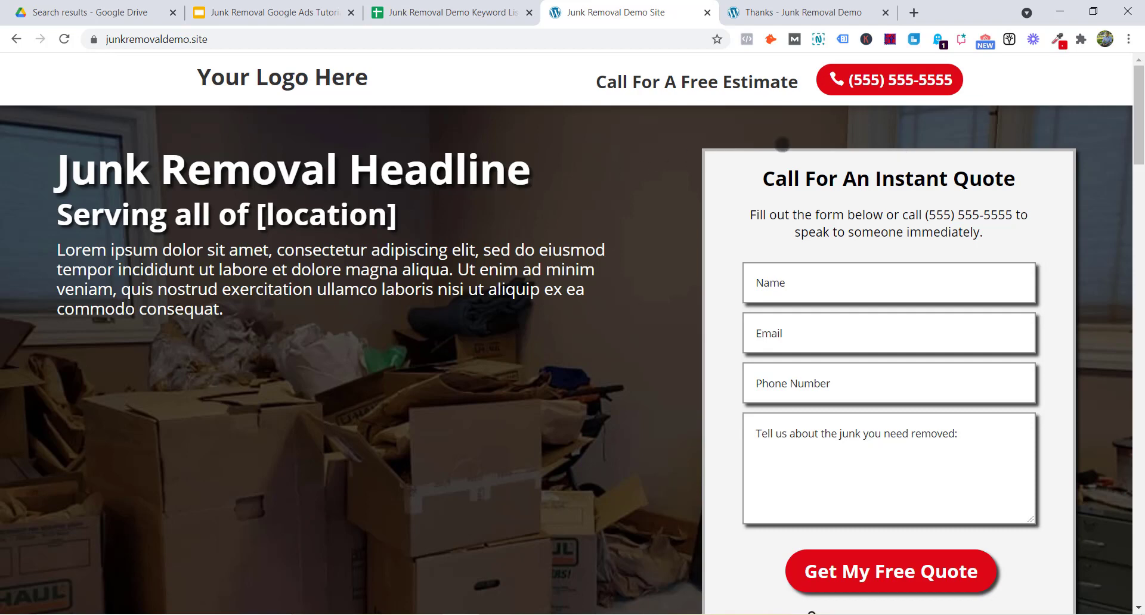
- Check the Name field of the instant quote form on the desktop landing page without filling it in
click(827, 15)
click(654, 16)
click(823, 292)
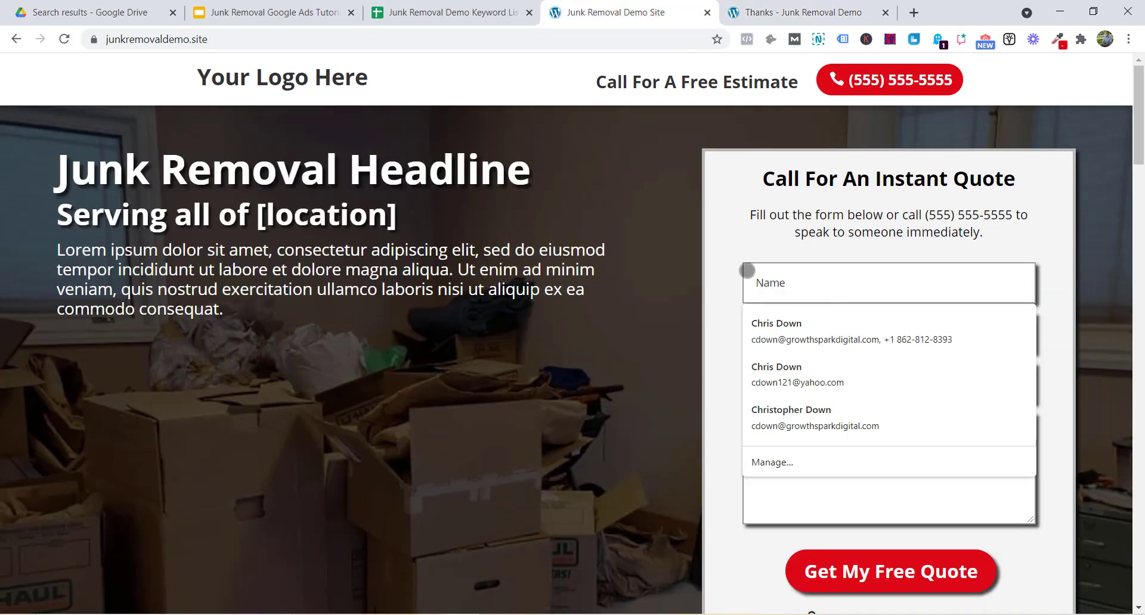
click(732, 271)
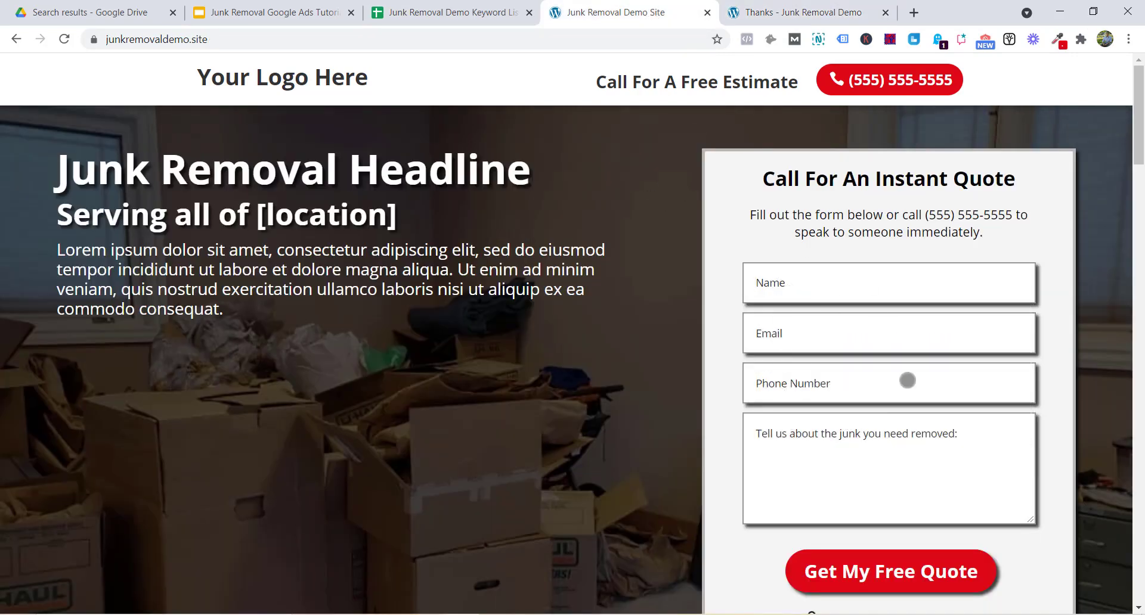
click(813, 296)
click(728, 286)
click(877, 288)
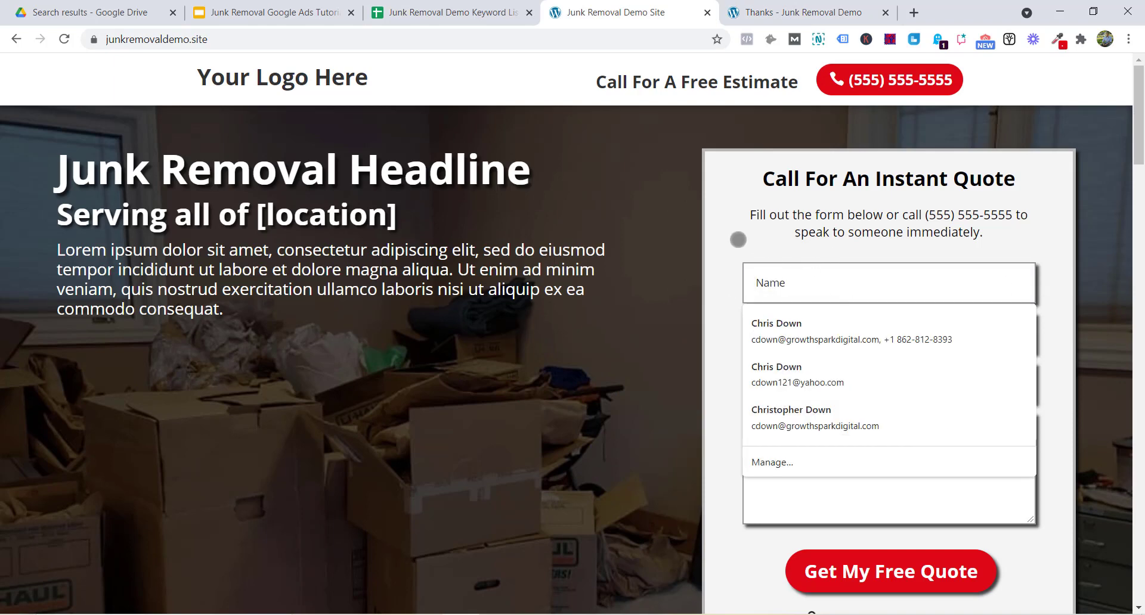
click(736, 238)
- Open the thank-you page and read its heading and the paragraph about calling for immediate help
click(802, 12)
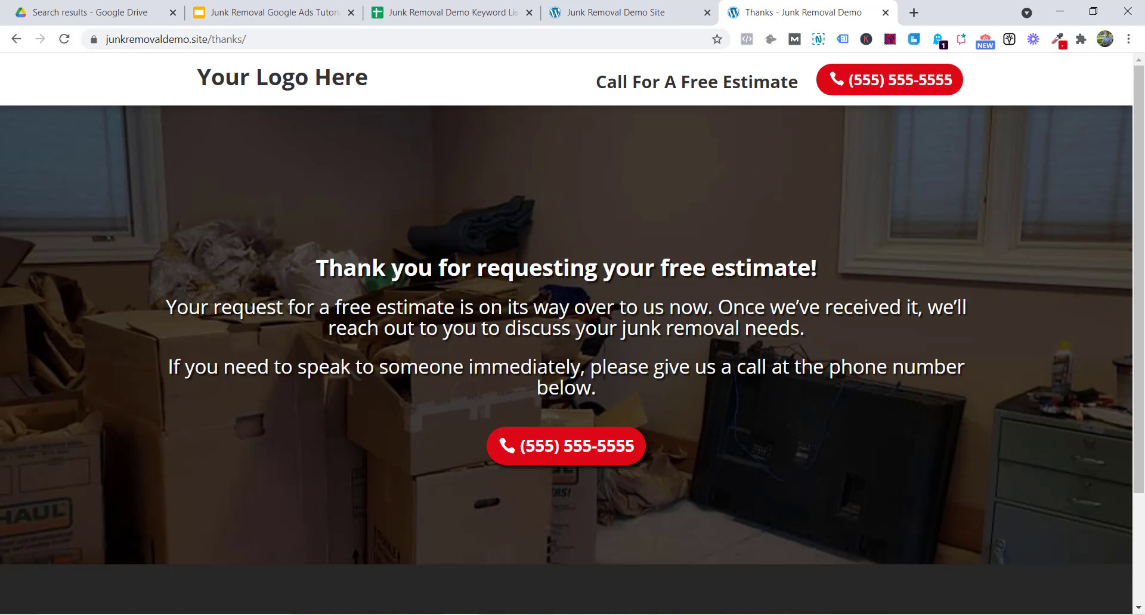
drag(328, 269, 745, 270)
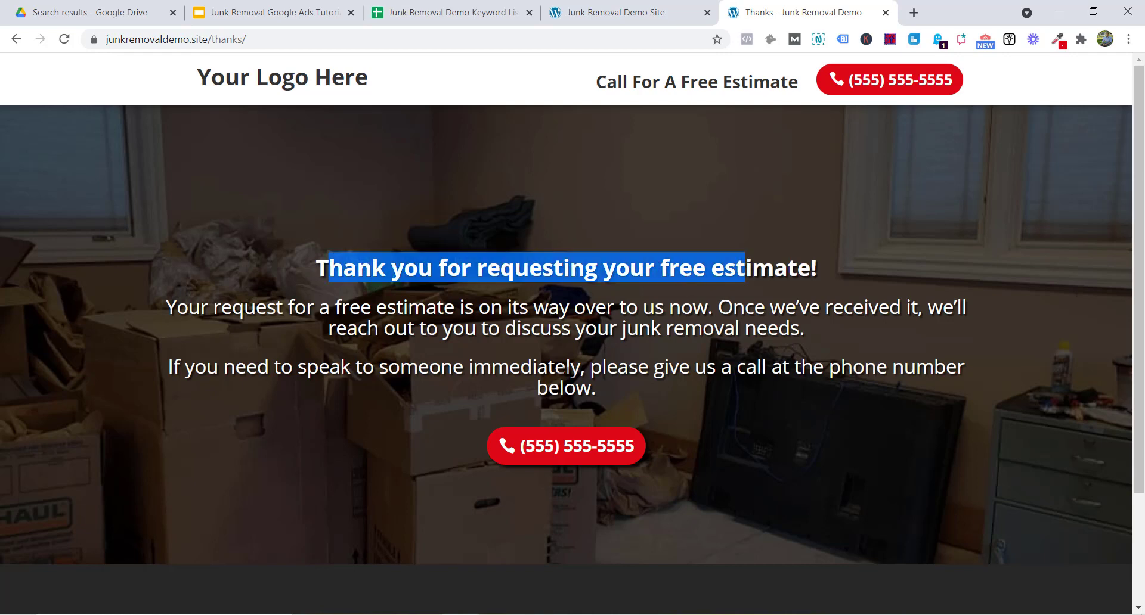
click(490, 370)
drag(156, 366, 621, 389)
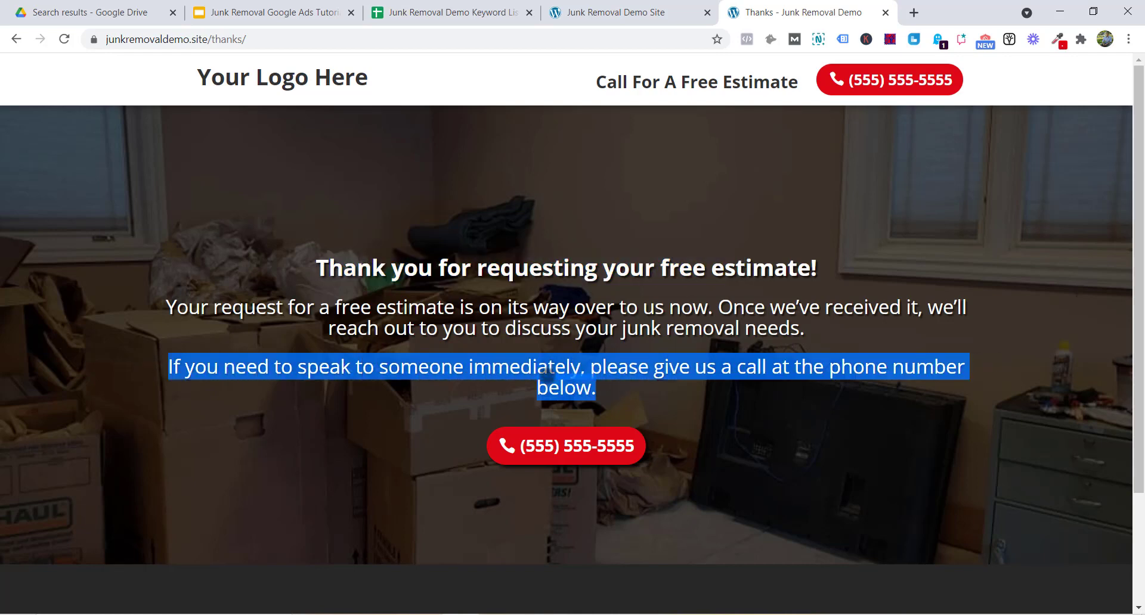
click(681, 427)
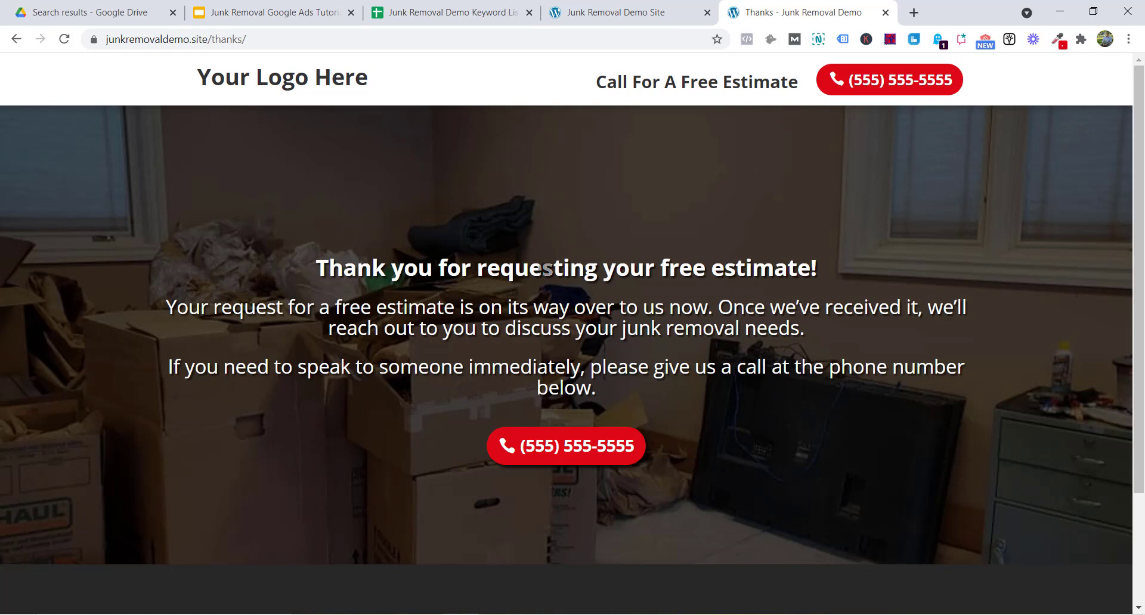
- Compare the landing page with the thank-you page and switch to the Junk Removal Google Ads tutorial slides
click(630, 17)
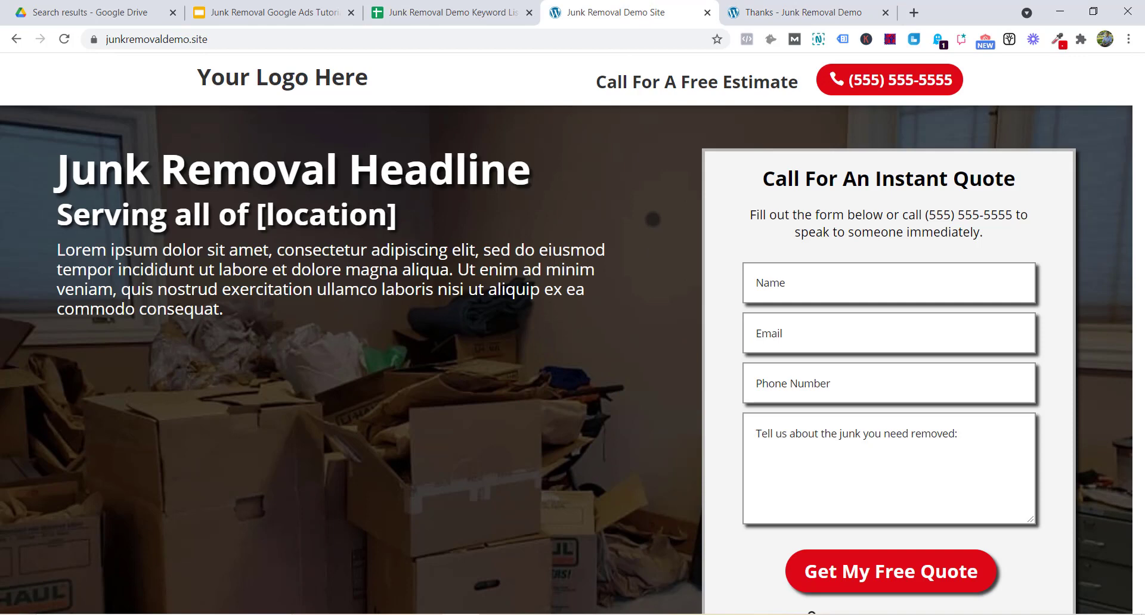
click(799, 12)
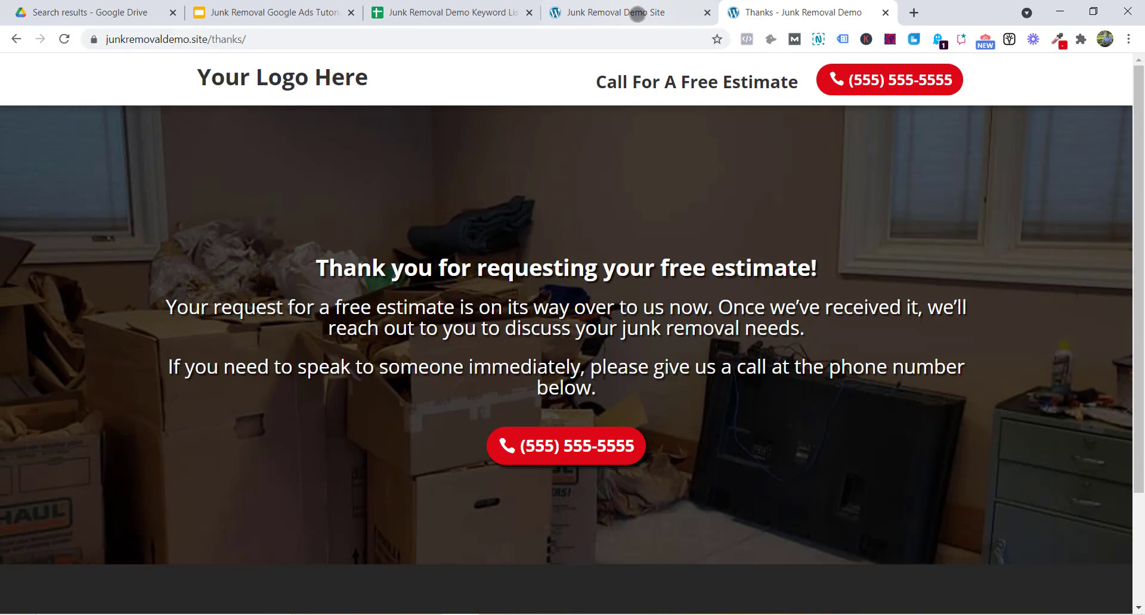
click(637, 13)
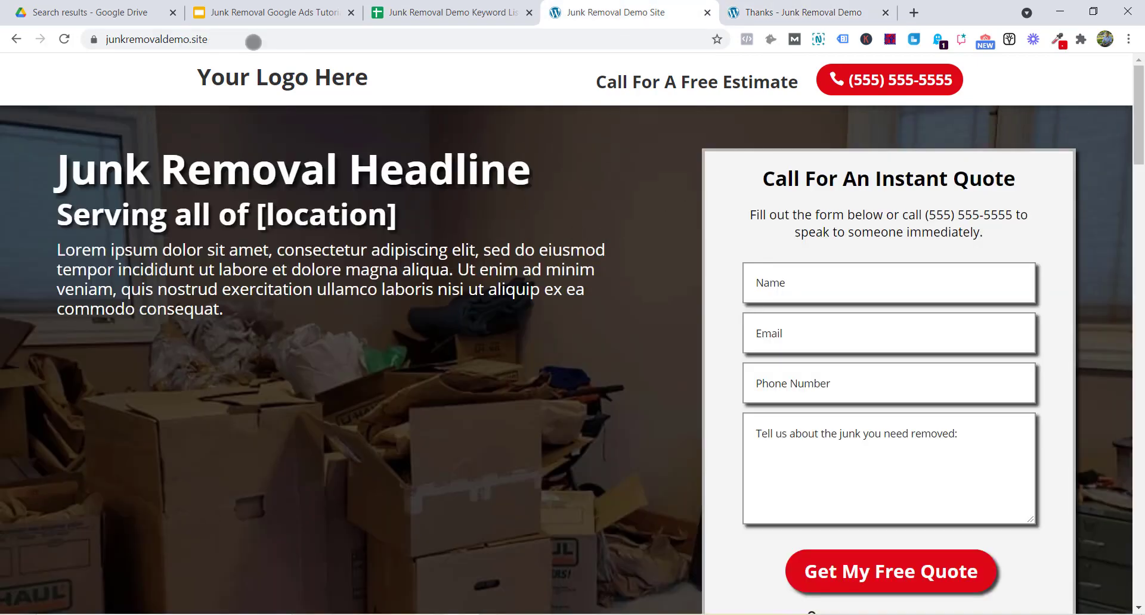
click(236, 11)
click(117, 487)
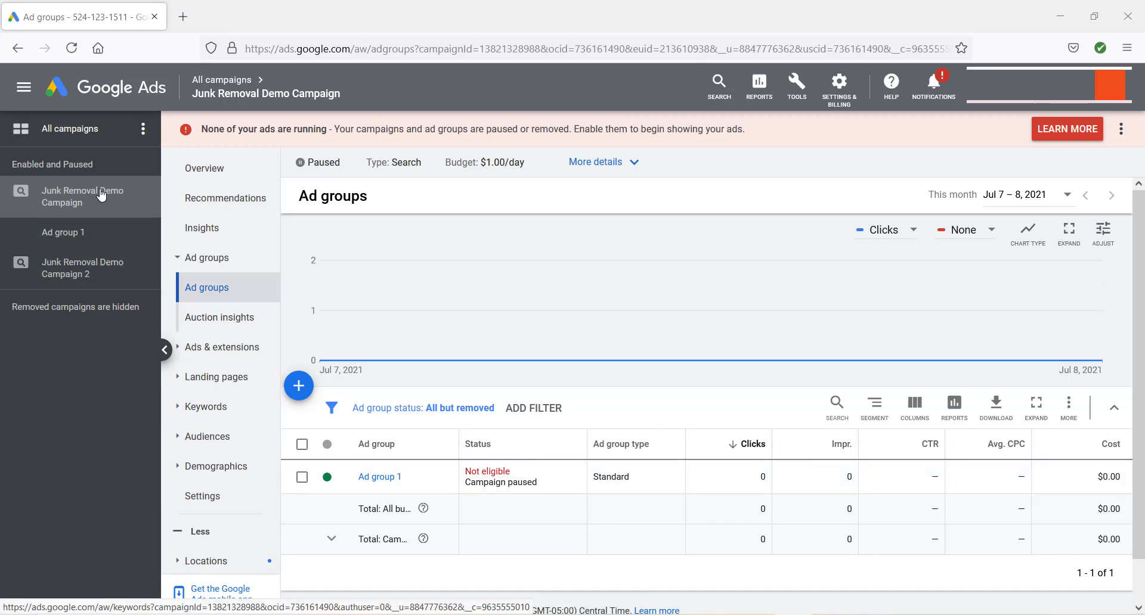
- Collapse the Junk Removal Demo Campaign in Google Ads and view the campaign and ad group status filter options
click(55, 197)
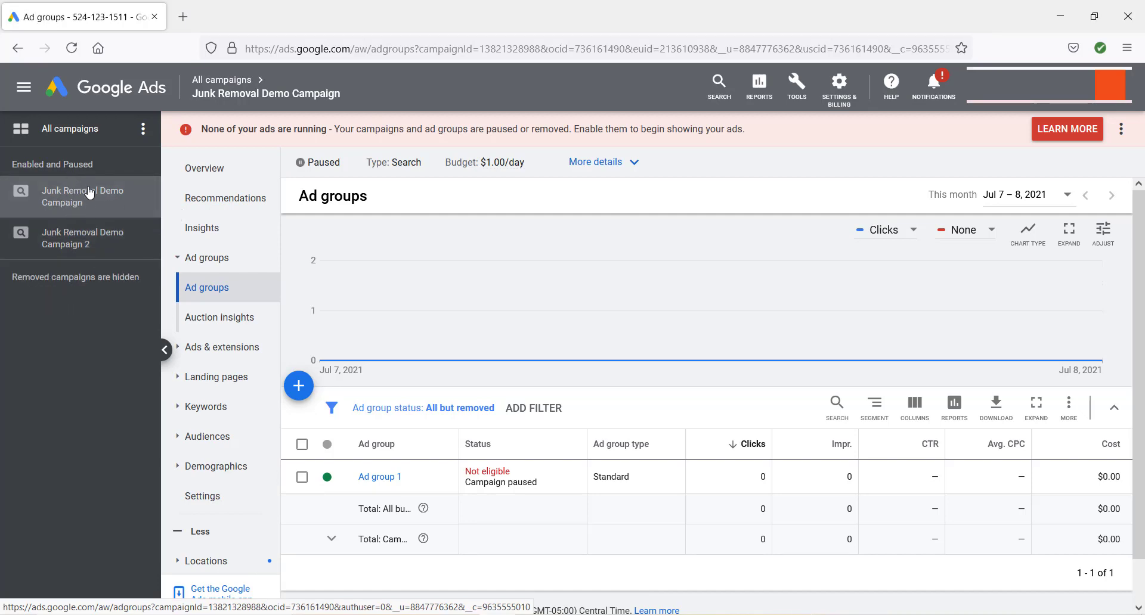
click(145, 136)
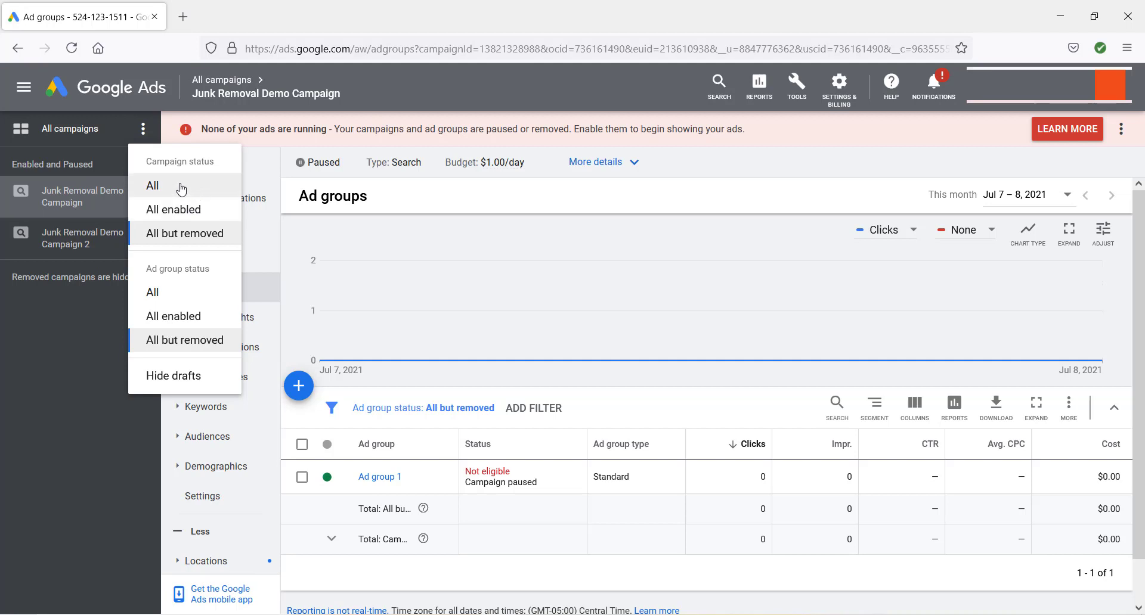
click(146, 132)
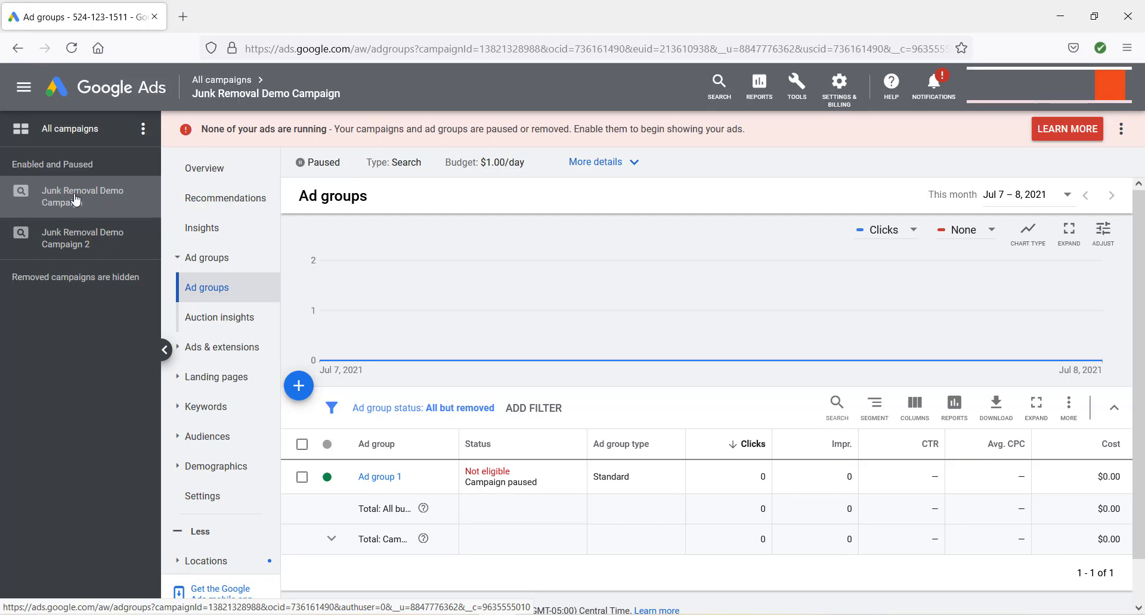
- Open the settings of the Junk Removal Demo Campaign and expand its Bidding section
click(75, 191)
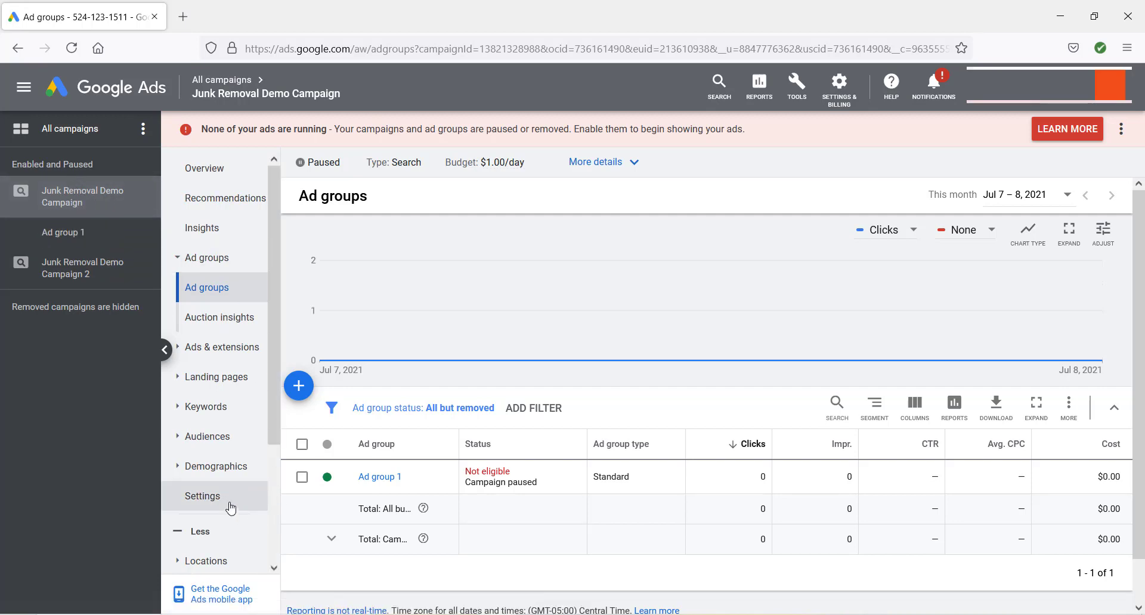
click(203, 497)
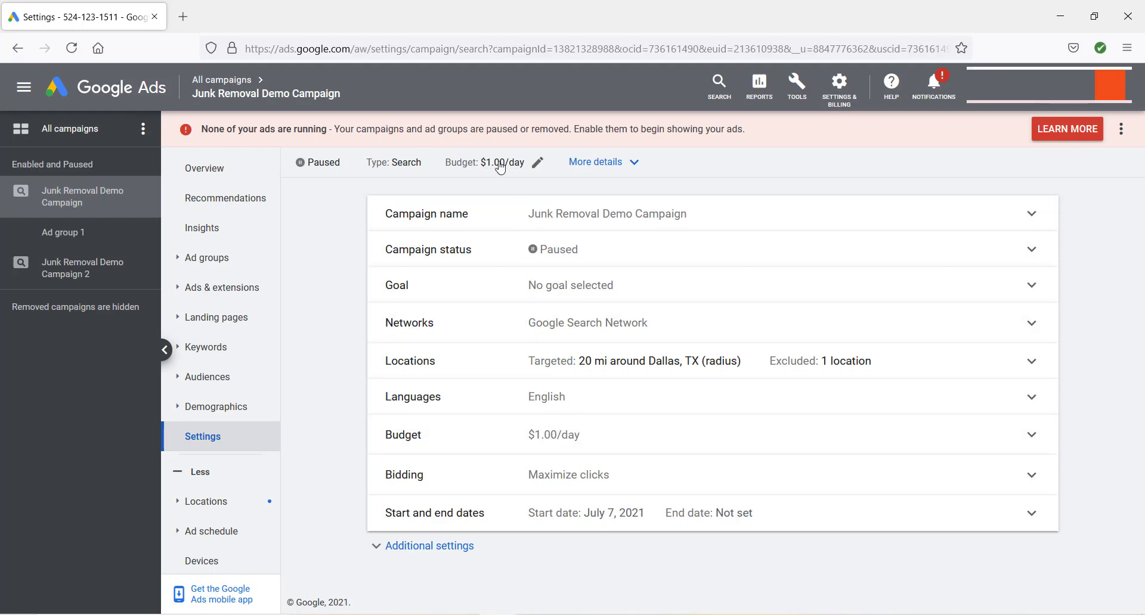
click(1028, 475)
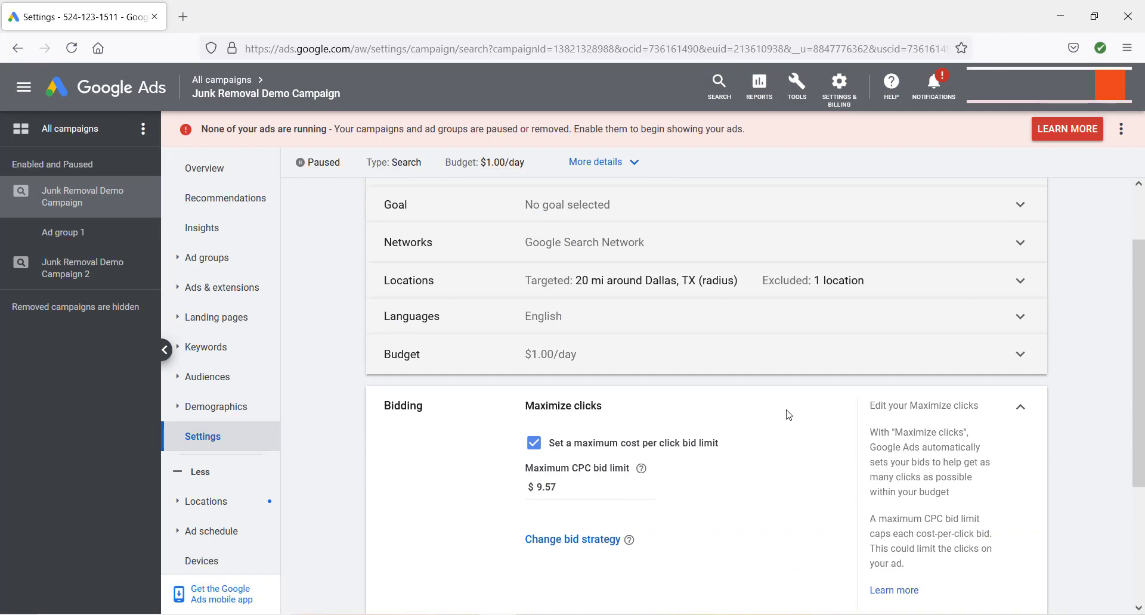
- Reopen the campaign's Bidding section, review the Maximize clicks strategy and its maximum CPC bid limit, and save the section
click(1019, 407)
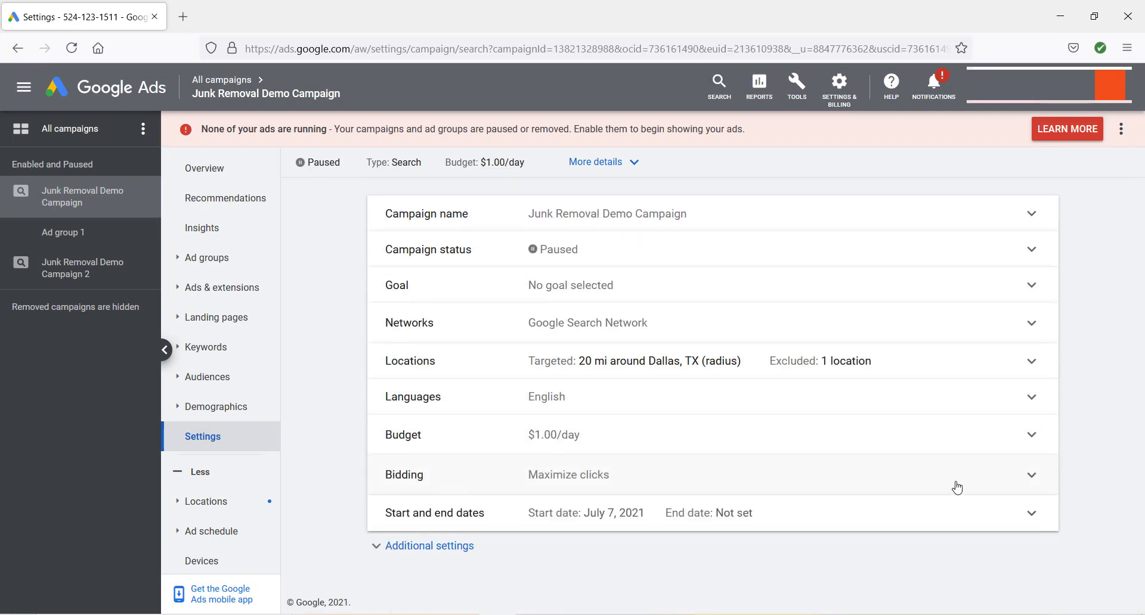
click(1022, 475)
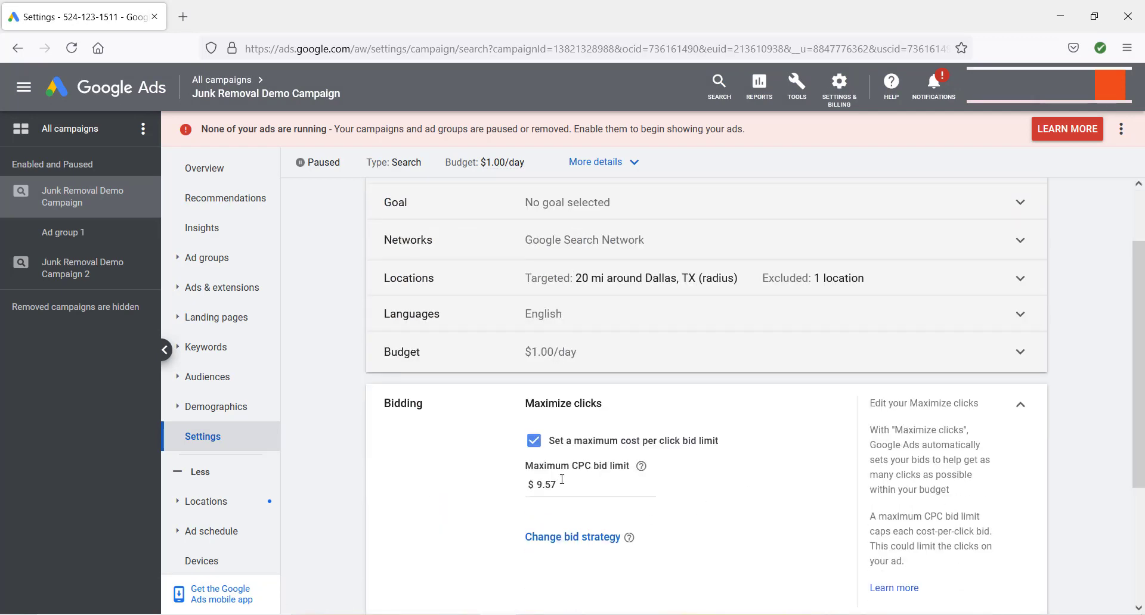
scroll(721, 462, down, 2)
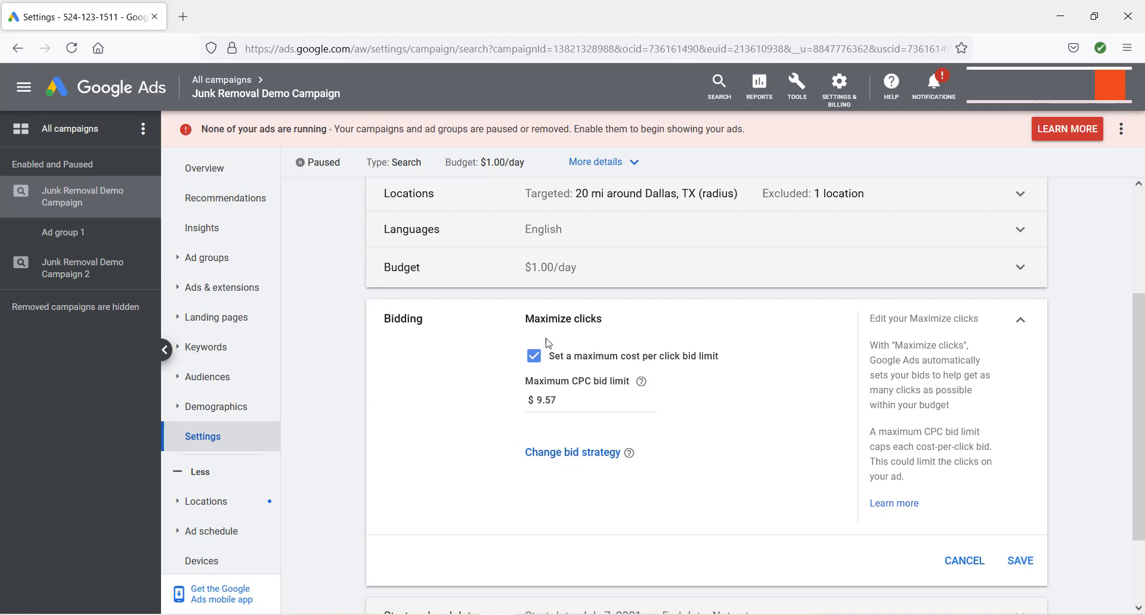
click(1024, 564)
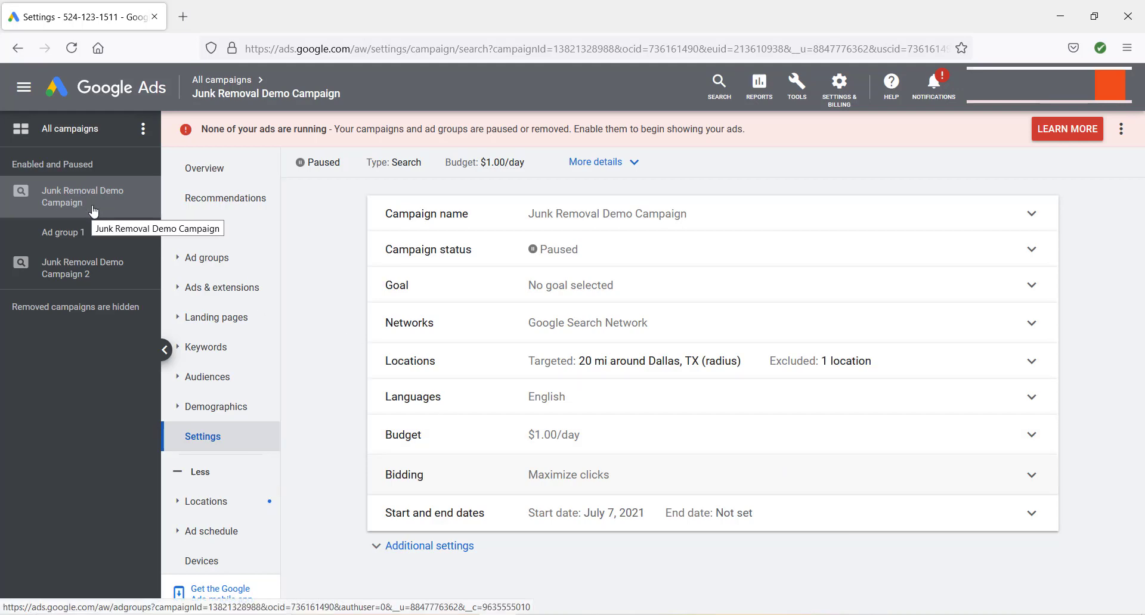
- Start a new ad group in the Junk Removal Demo Campaign and name it Junk Removal
click(215, 257)
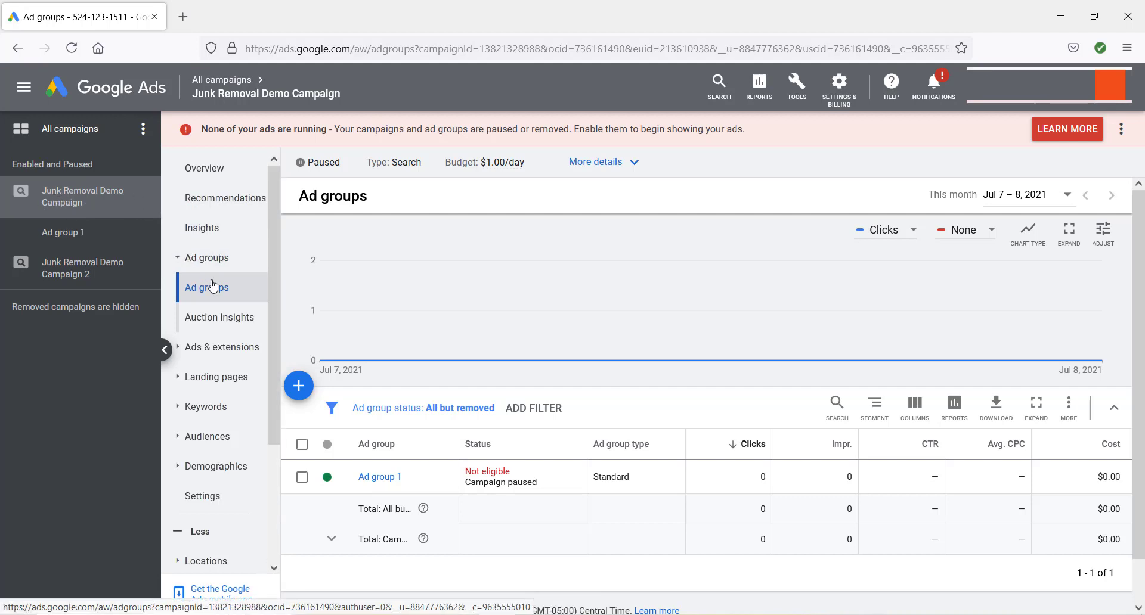
click(300, 388)
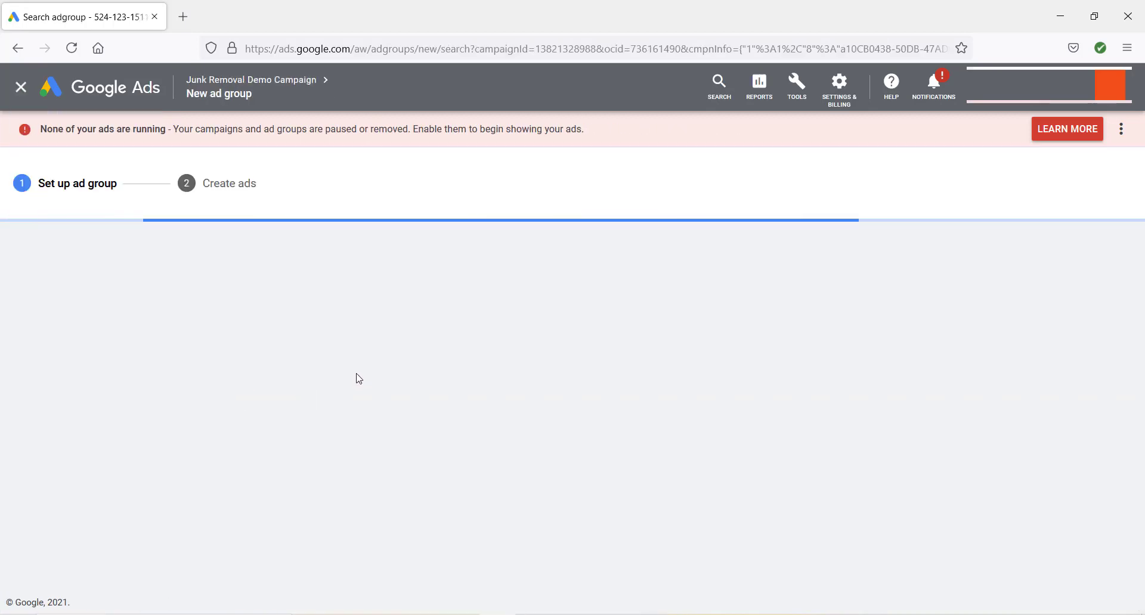
scroll(345, 322, down, 1)
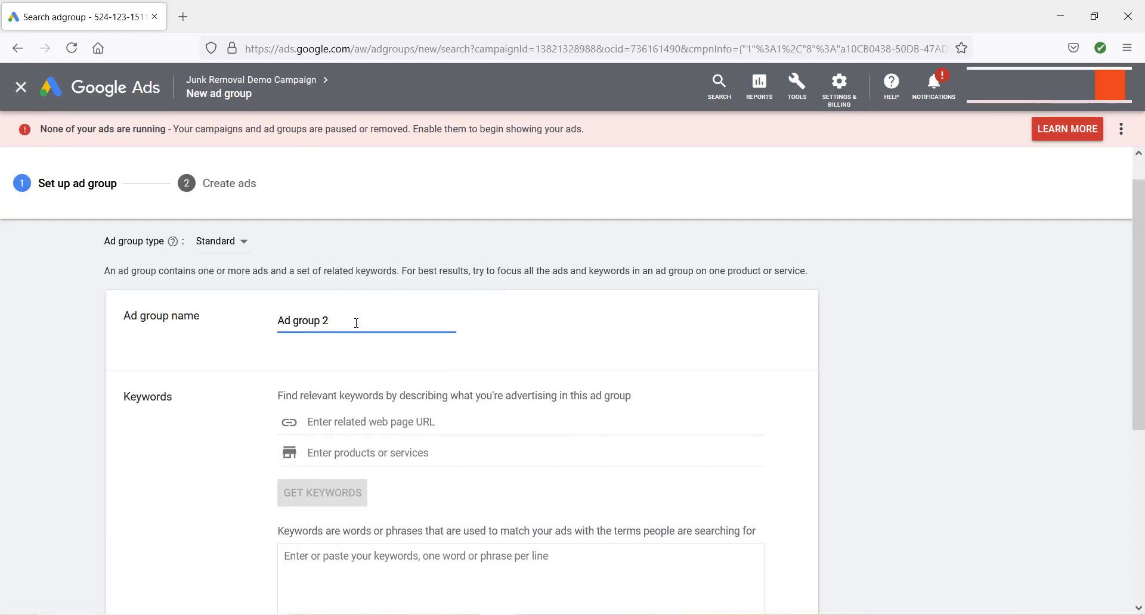
double_click(358, 322)
triple_click(358, 324)
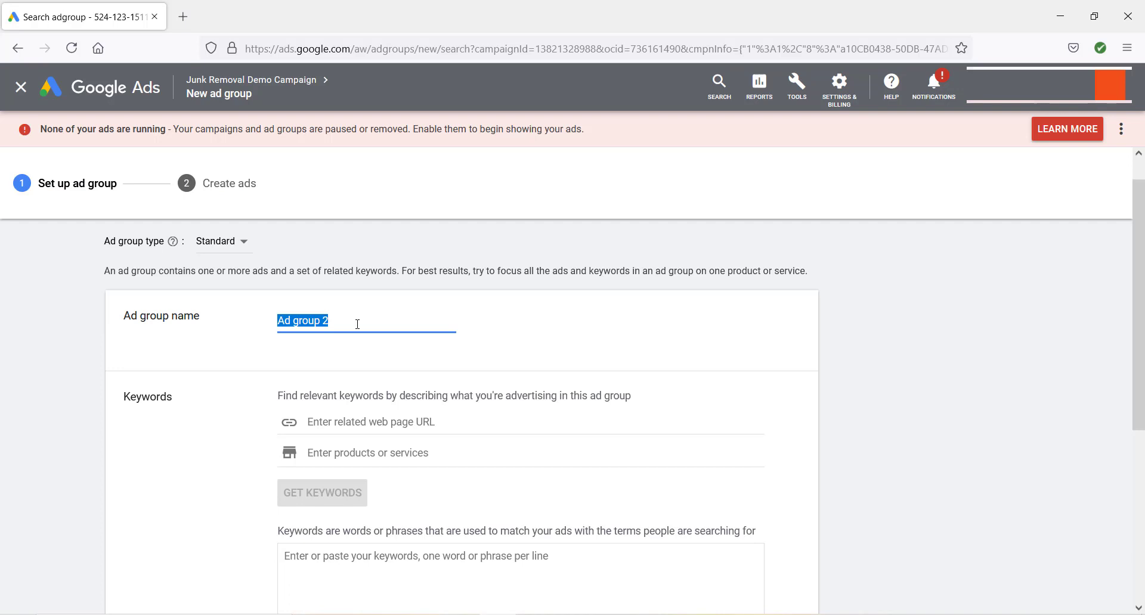
text(Ju)
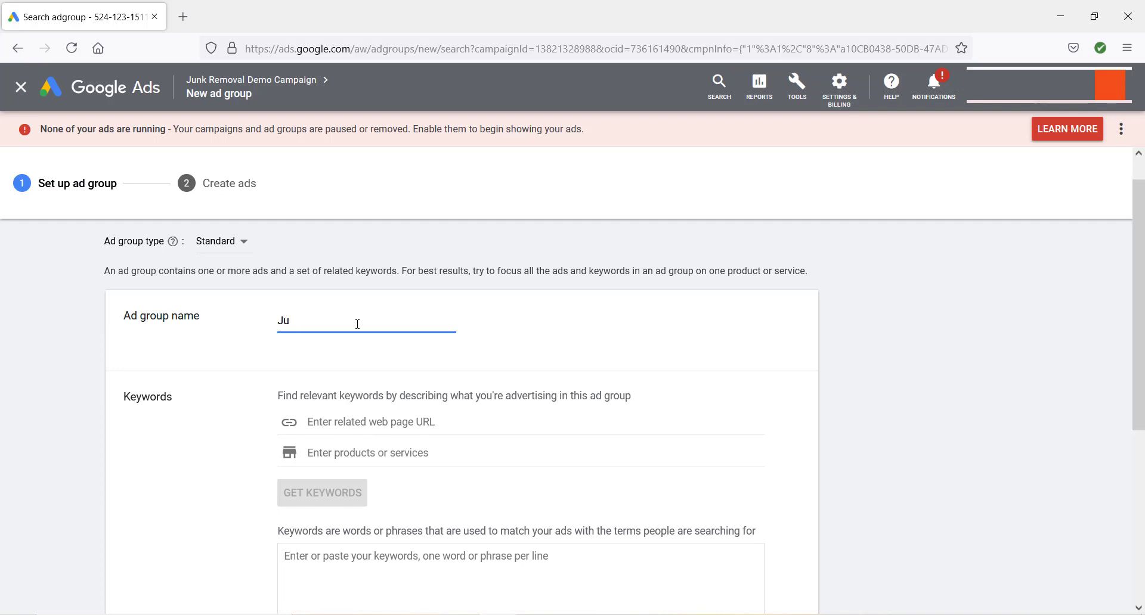
text(nk Removal)
click(521, 310)
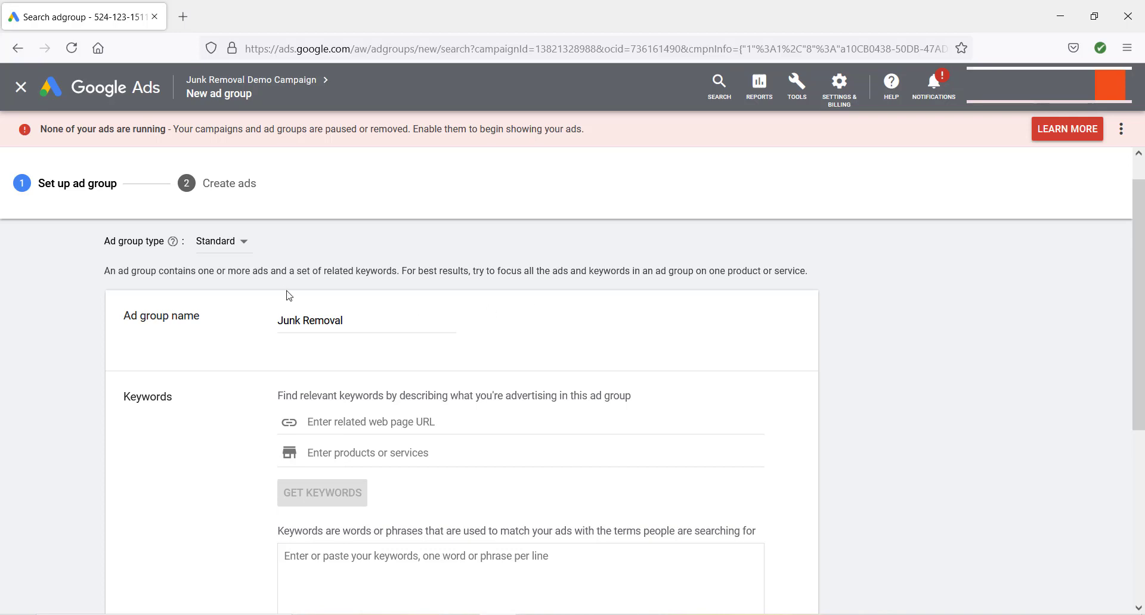
- Go to the new ad group's Keywords section and activate its empty keyword list for entry
scroll(285, 293, down, 1)
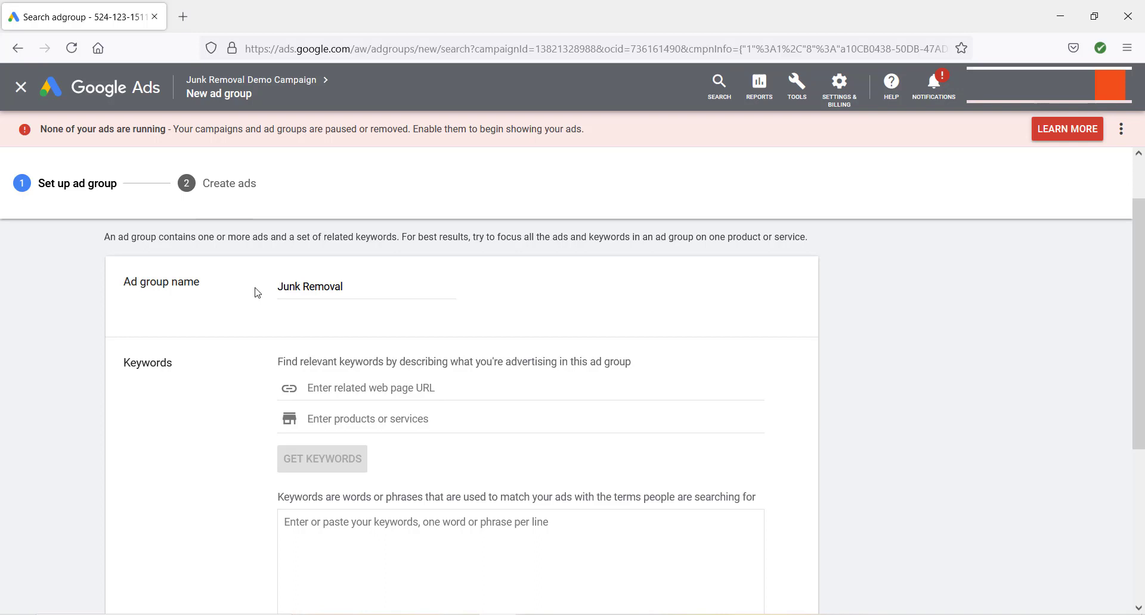
scroll(251, 291, down, 4)
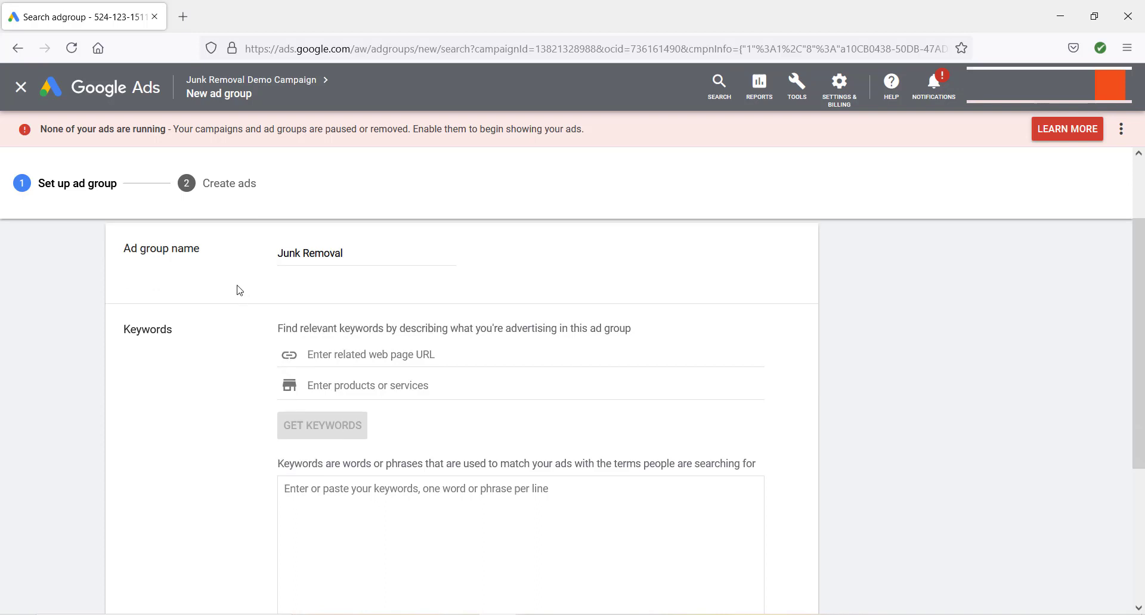
scroll(229, 280, down, 1)
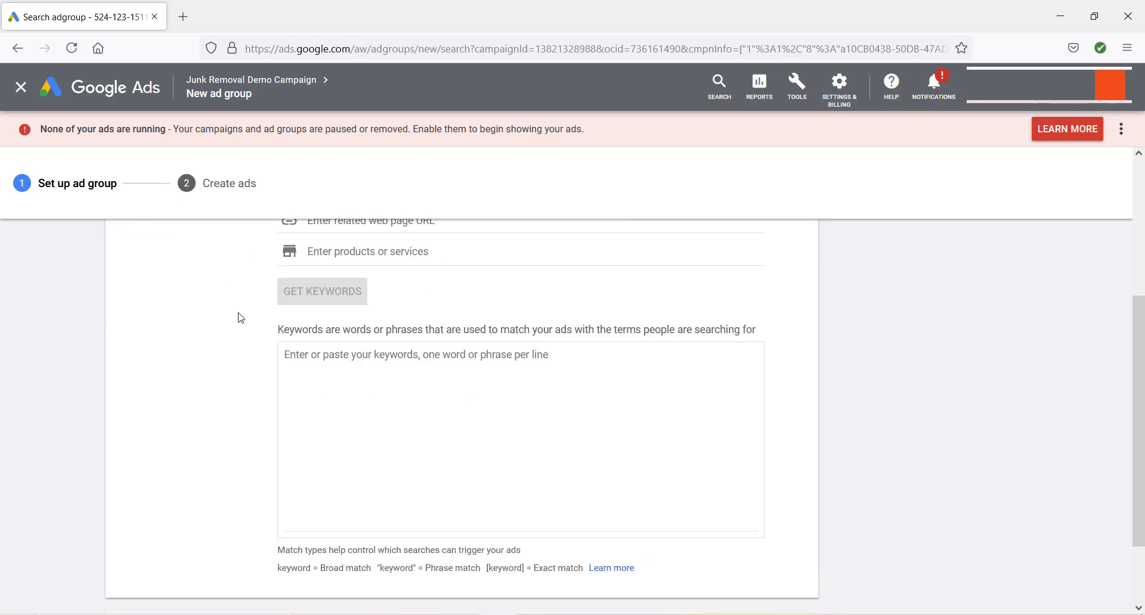
click(336, 414)
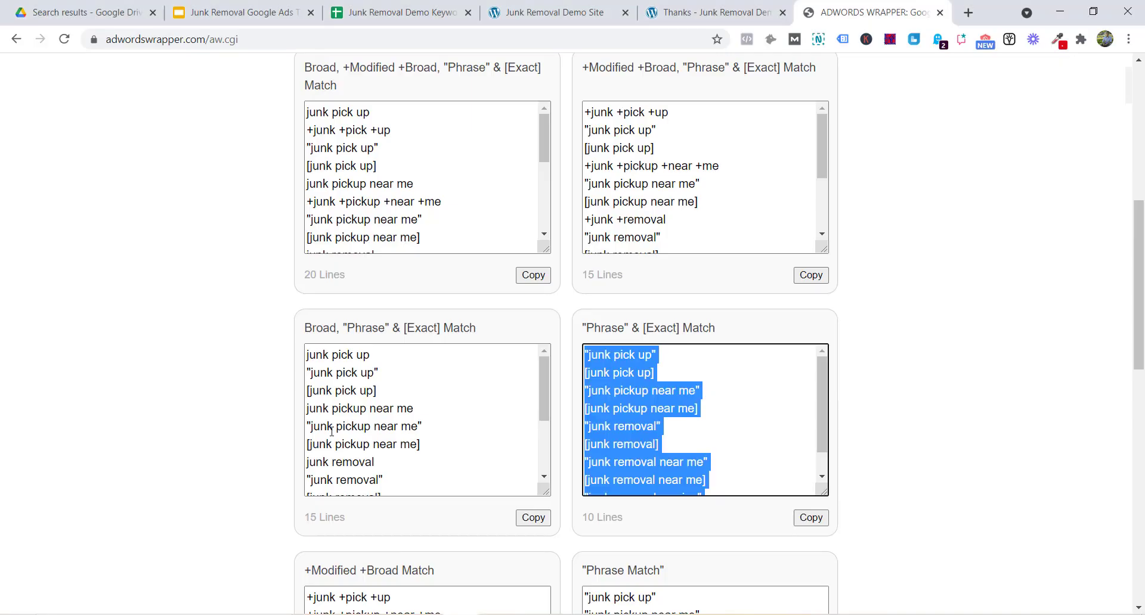
- Switch to AdWords Wrapper in Chrome, check the keyword spreadsheet, and return the wrapper to its start page
click(189, 248)
click(382, 12)
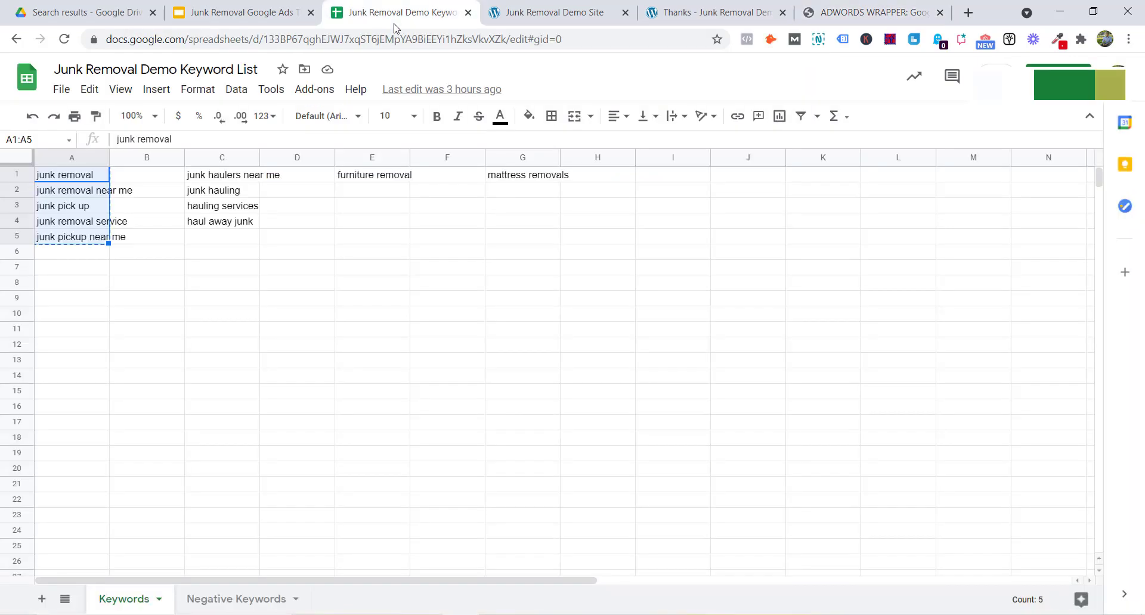
click(815, 13)
click(16, 41)
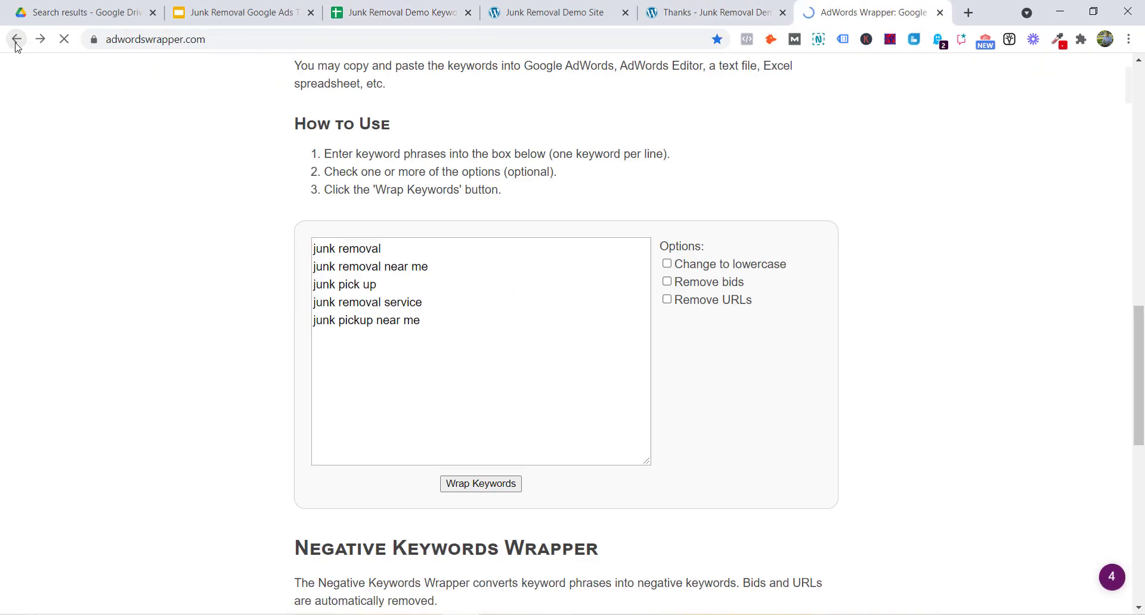
scroll(127, 266, up, 10)
- Copy the junk removal keywords in cells A1:A5 of the Junk Removal Demo Keyword List spreadsheet
click(385, 17)
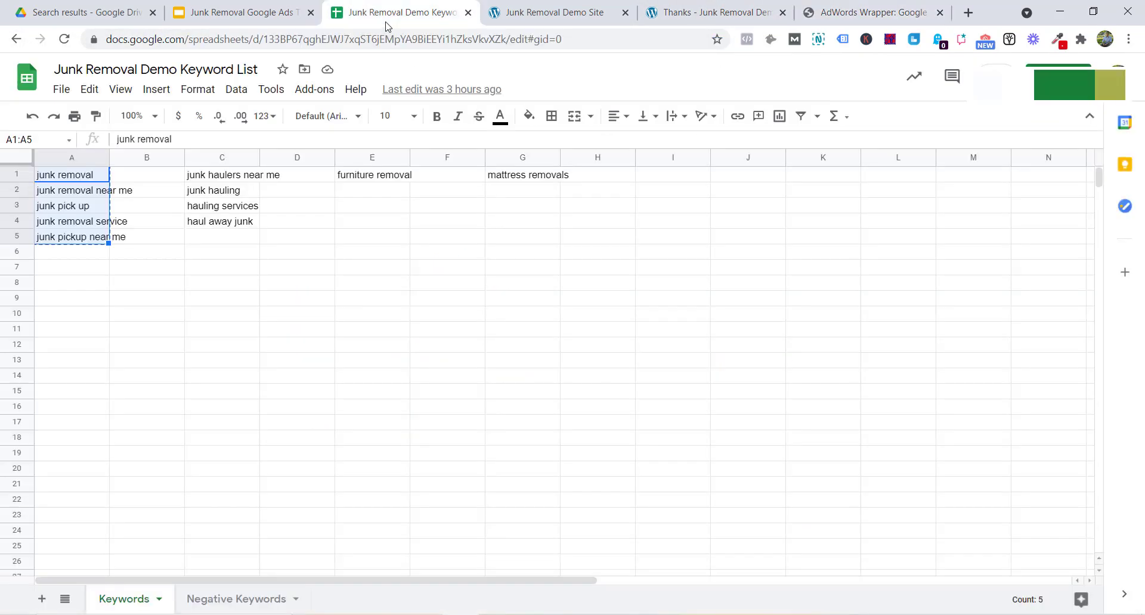
click(86, 259)
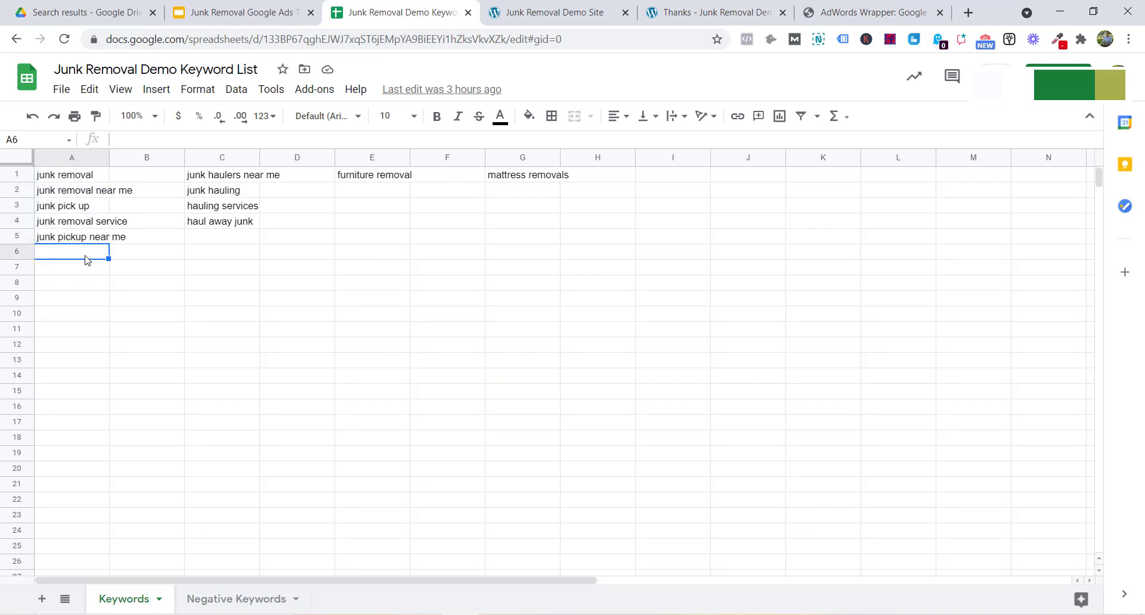
drag(97, 177, 103, 241)
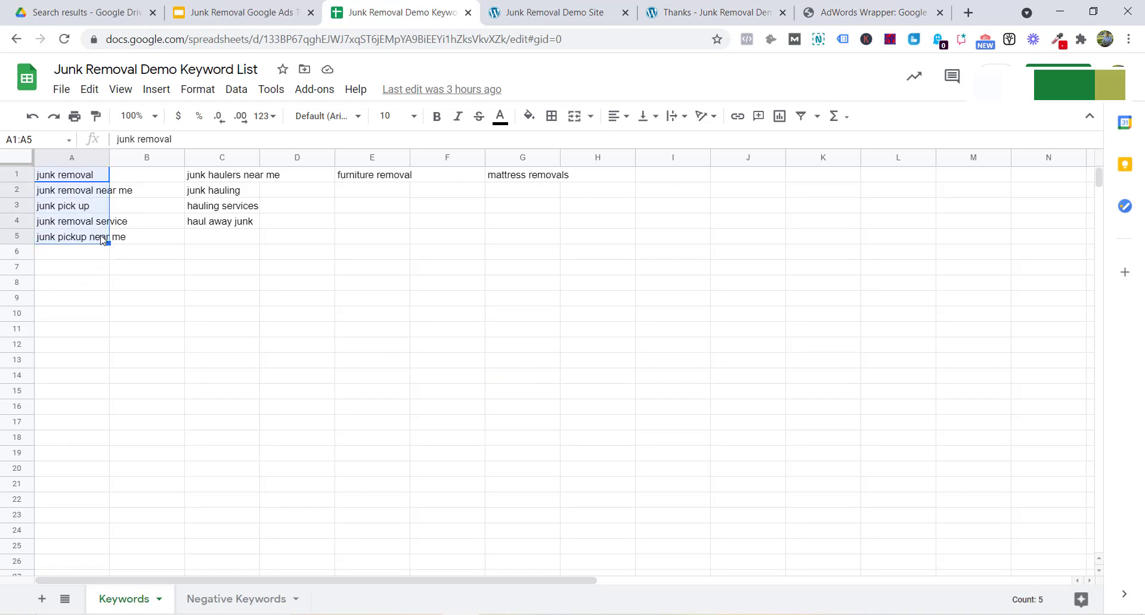
key(ctrl+c)
- Replace the phrases in AdWords Wrapper's keyword box with the copied junk removal keywords and wrap them
click(878, 8)
scroll(294, 169, down, 2)
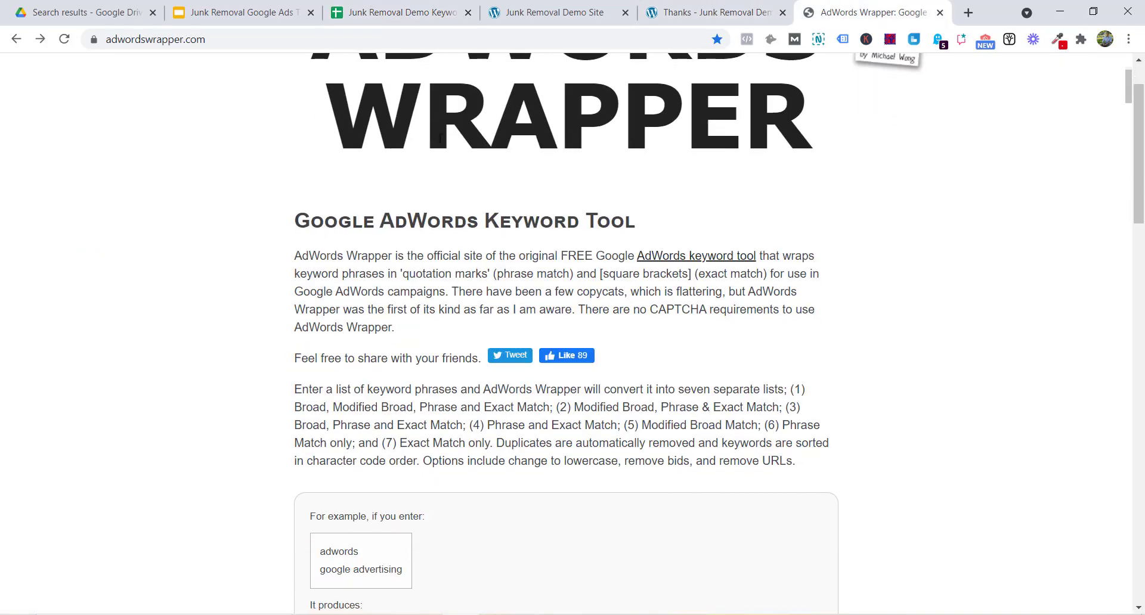
scroll(482, 135, up, 2)
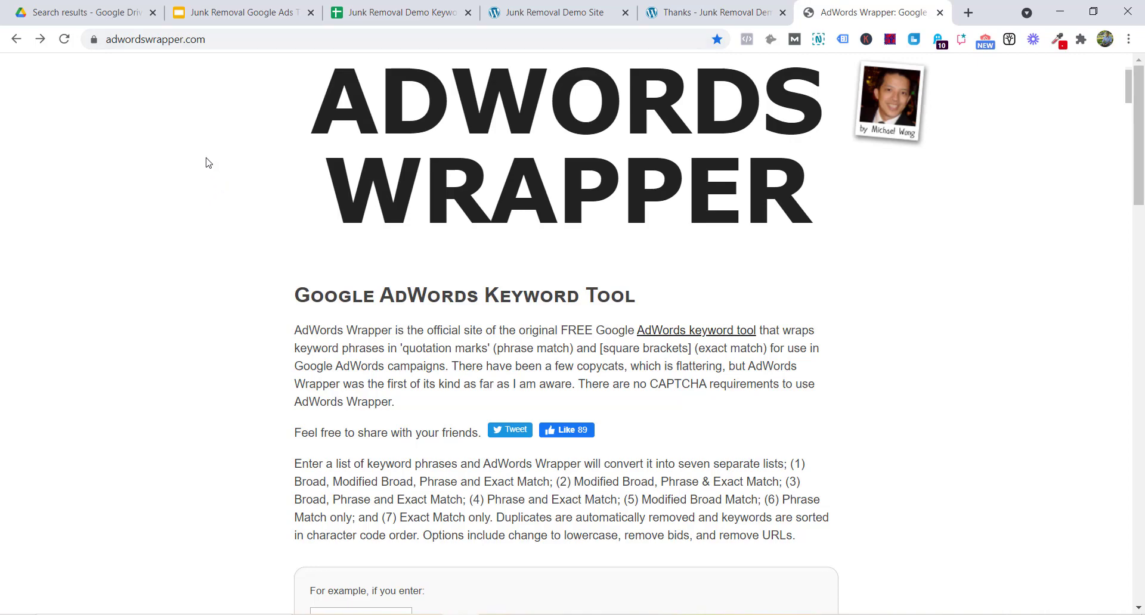
scroll(194, 176, down, 3)
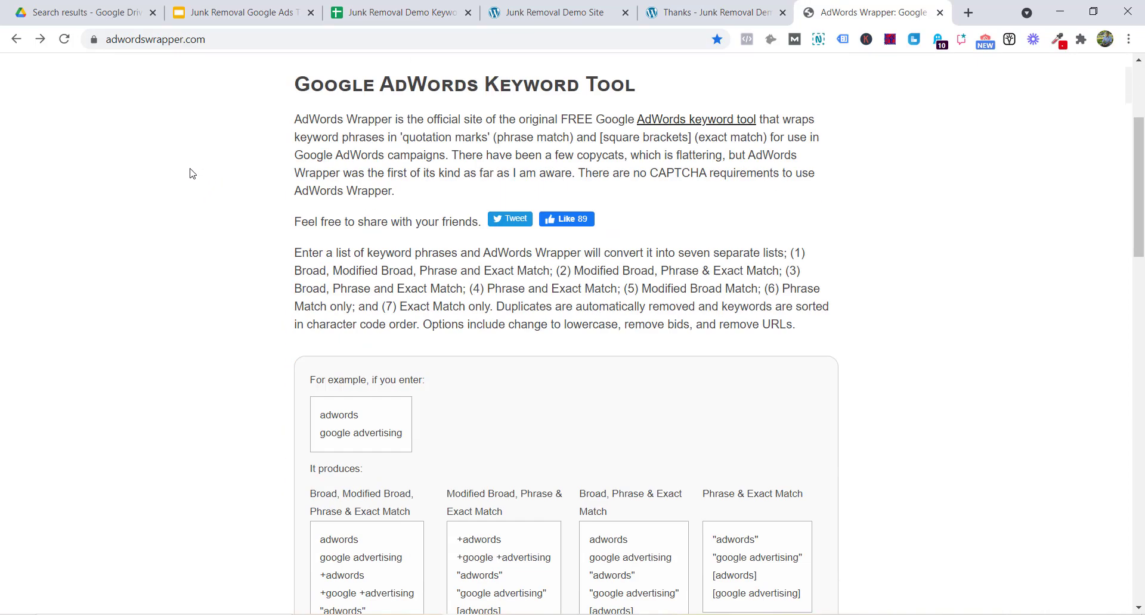
scroll(193, 173, down, 10)
click(350, 343)
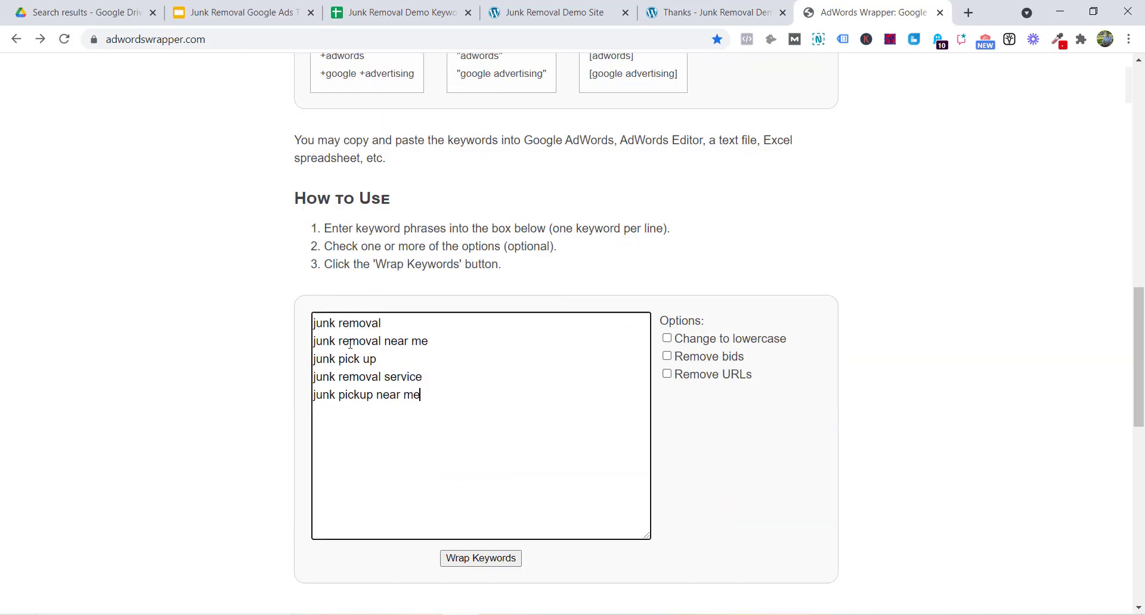
key(ctrl+a)
key(Delete)
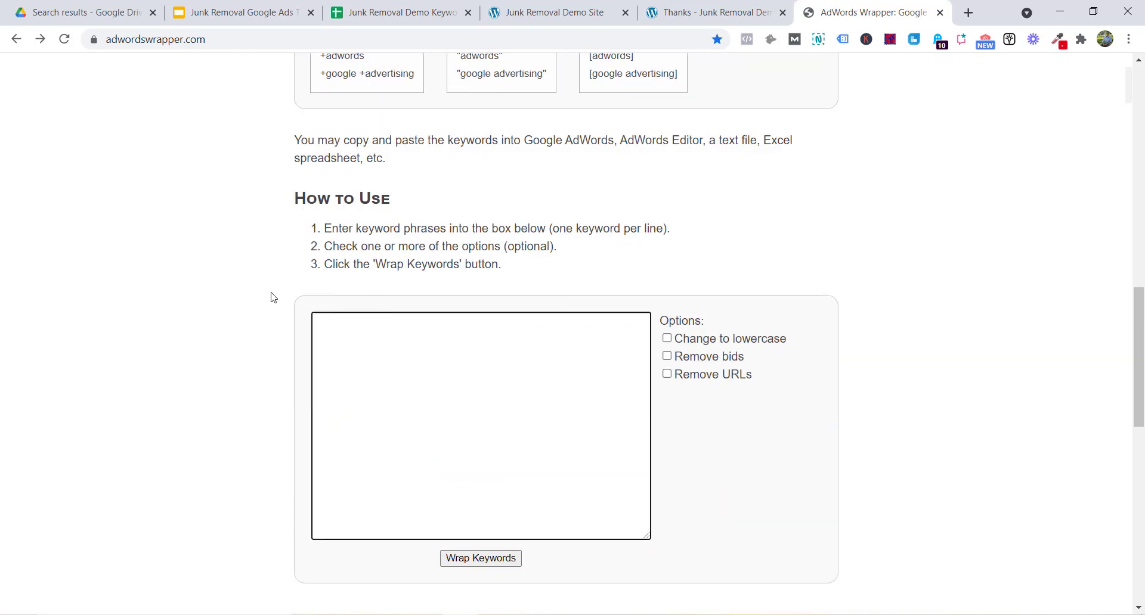
key(ctrl+v)
click(261, 292)
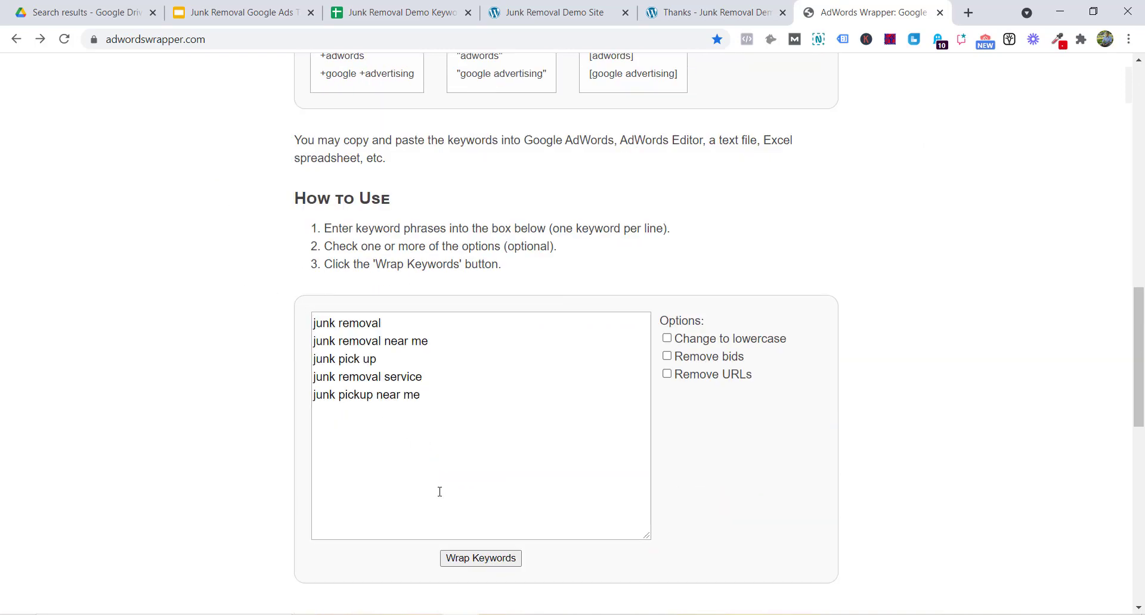
click(465, 558)
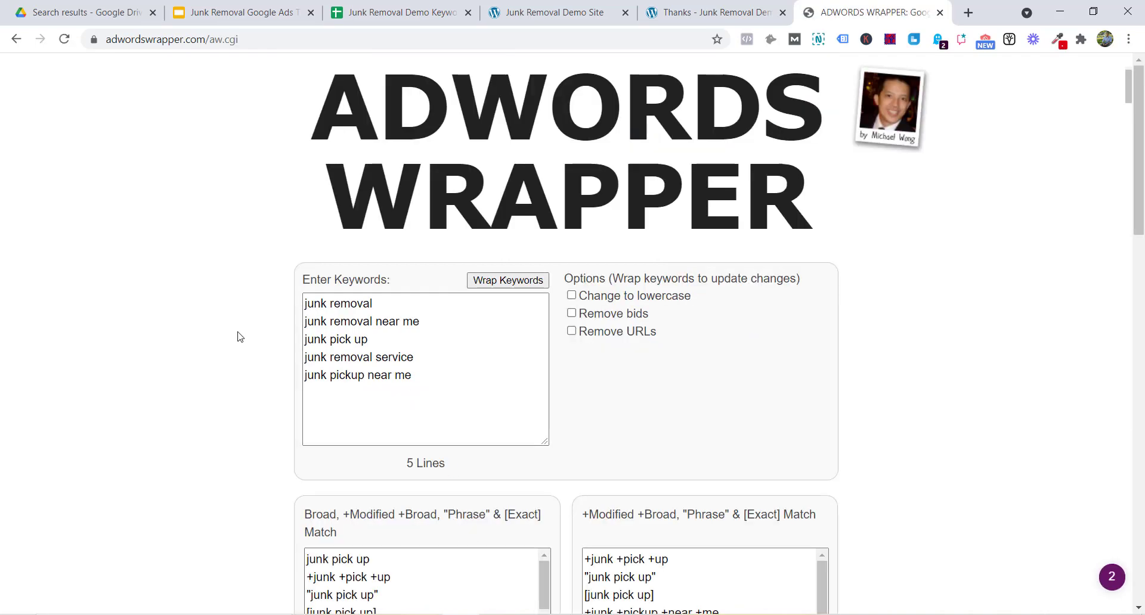
- Examine the wrapped keyword lists for the broad, modified broad, phrase and exact match combinations
scroll(242, 342, down, 4)
scroll(211, 311, down, 2)
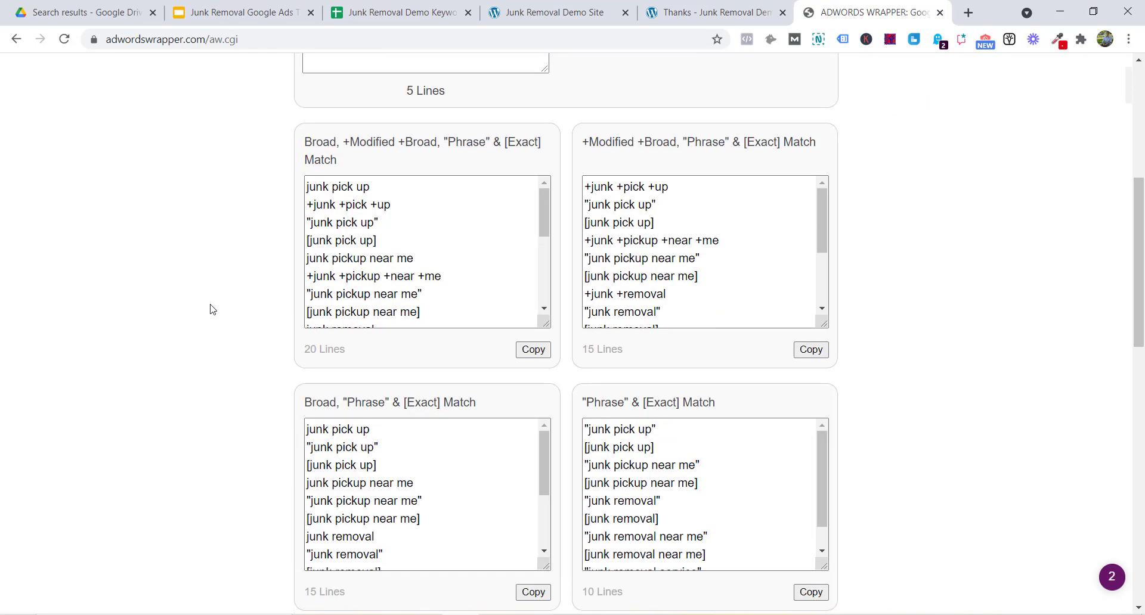
scroll(189, 251, down, 1)
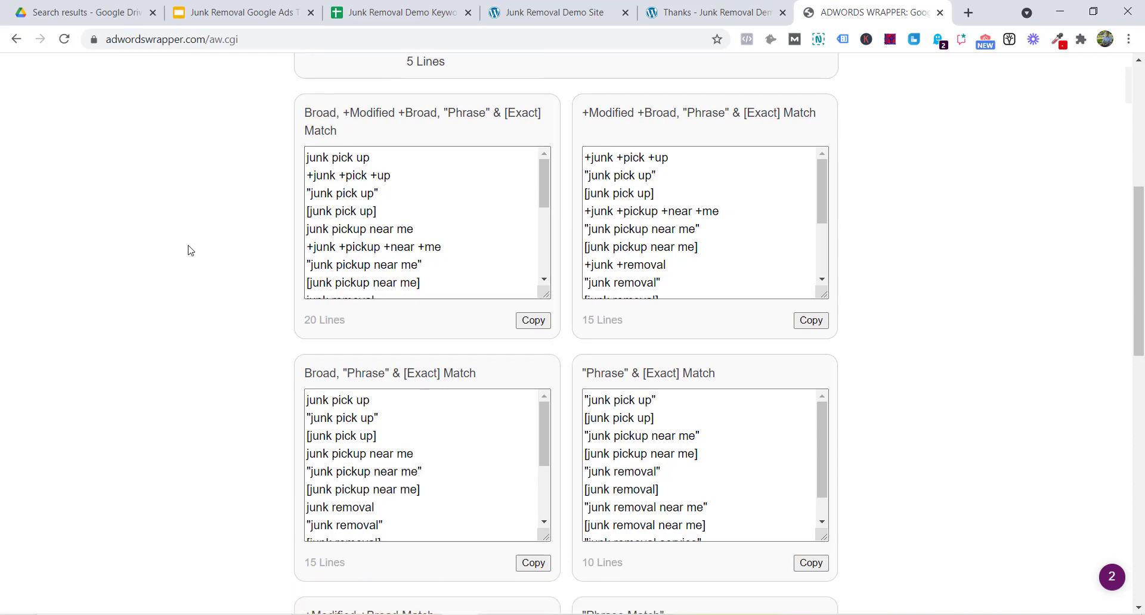
scroll(189, 251, down, 2)
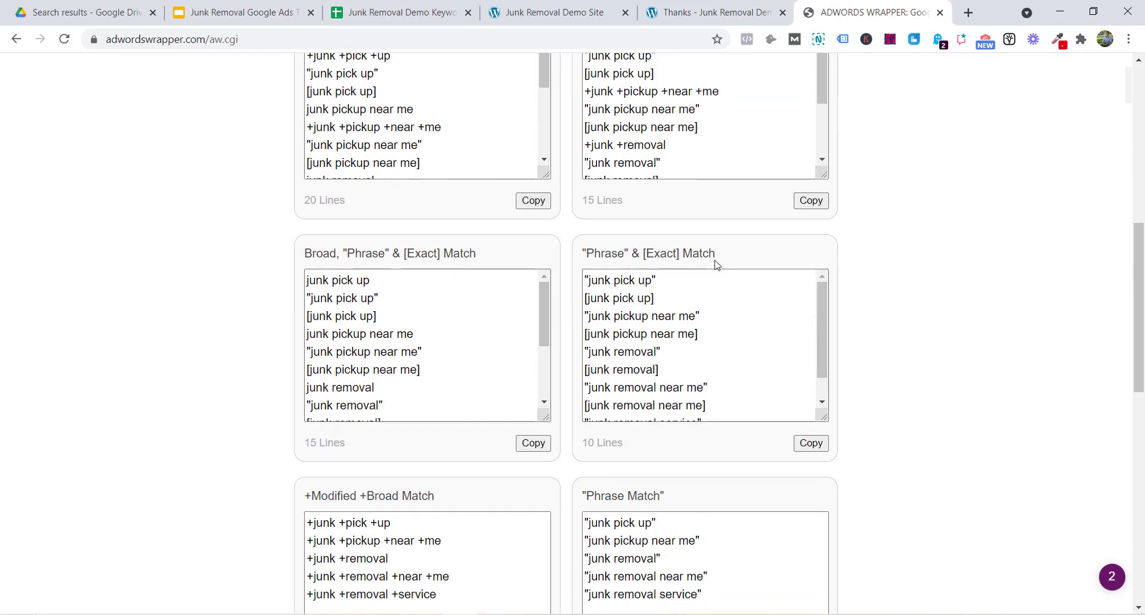
scroll(475, 449, down, 3)
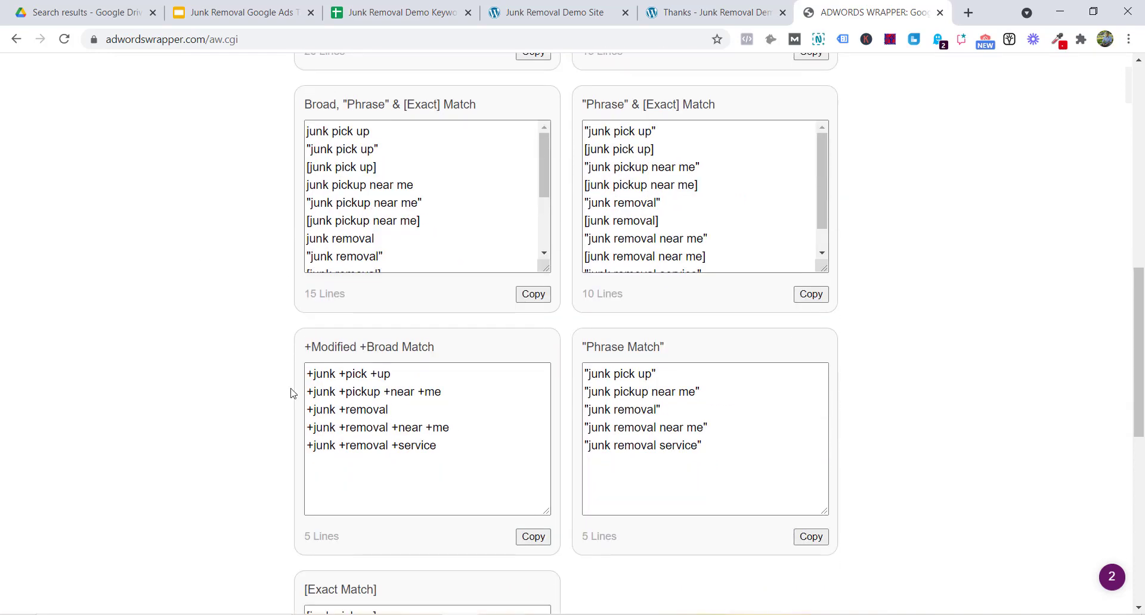
scroll(468, 412, down, 3)
scroll(468, 412, up, 3)
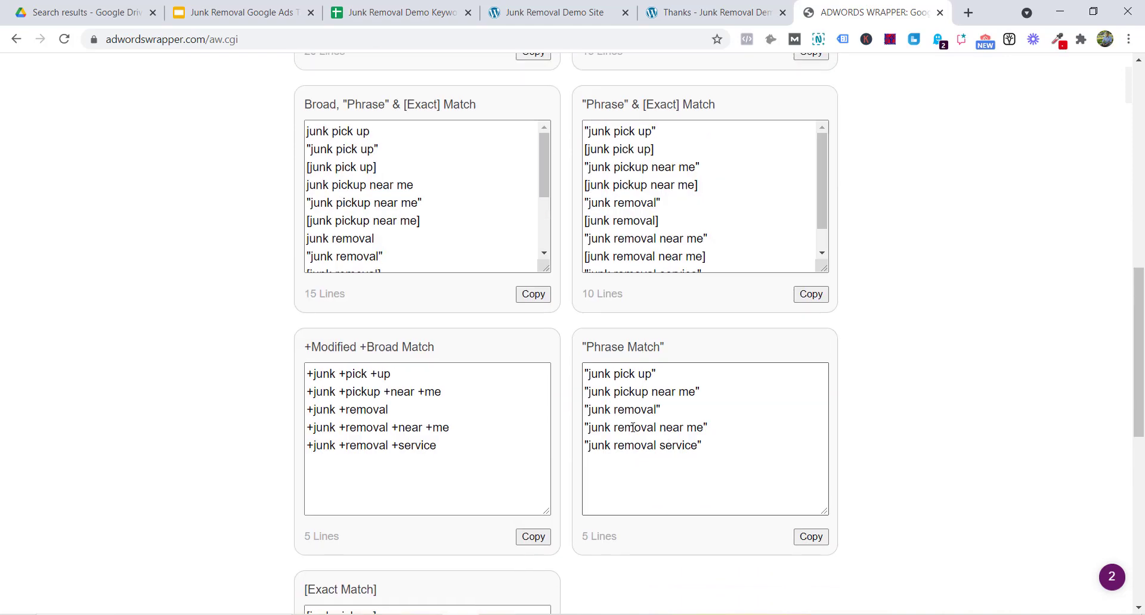
scroll(633, 427, up, 3)
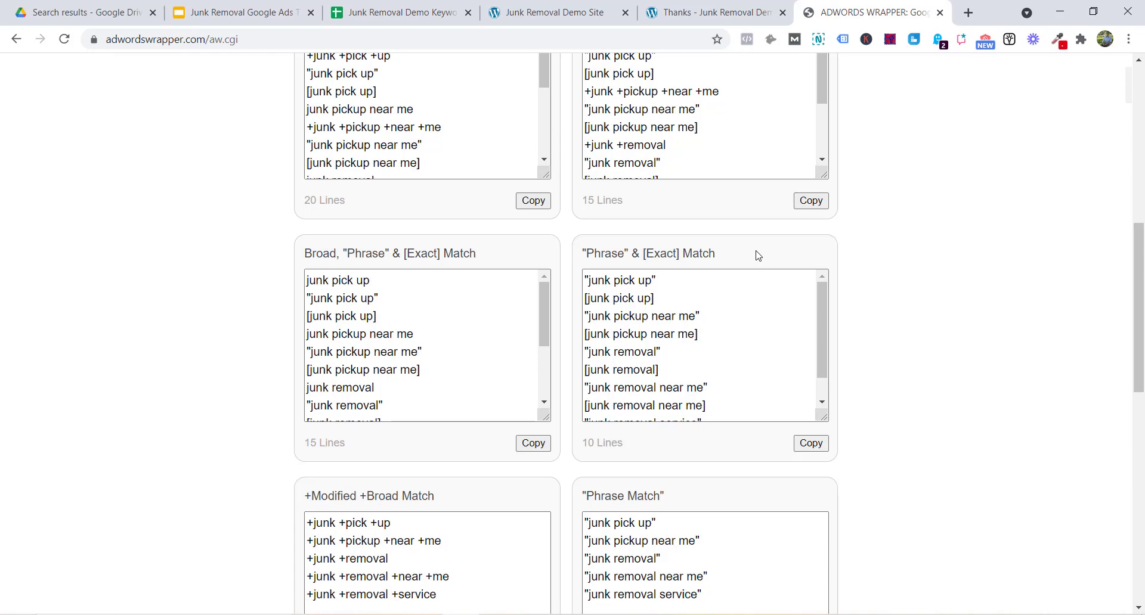
- Copy the wrapped "Phrase" & [Exact] Match keyword list and switch back to the new ad group in Google Ads
click(811, 444)
right_click(622, 321)
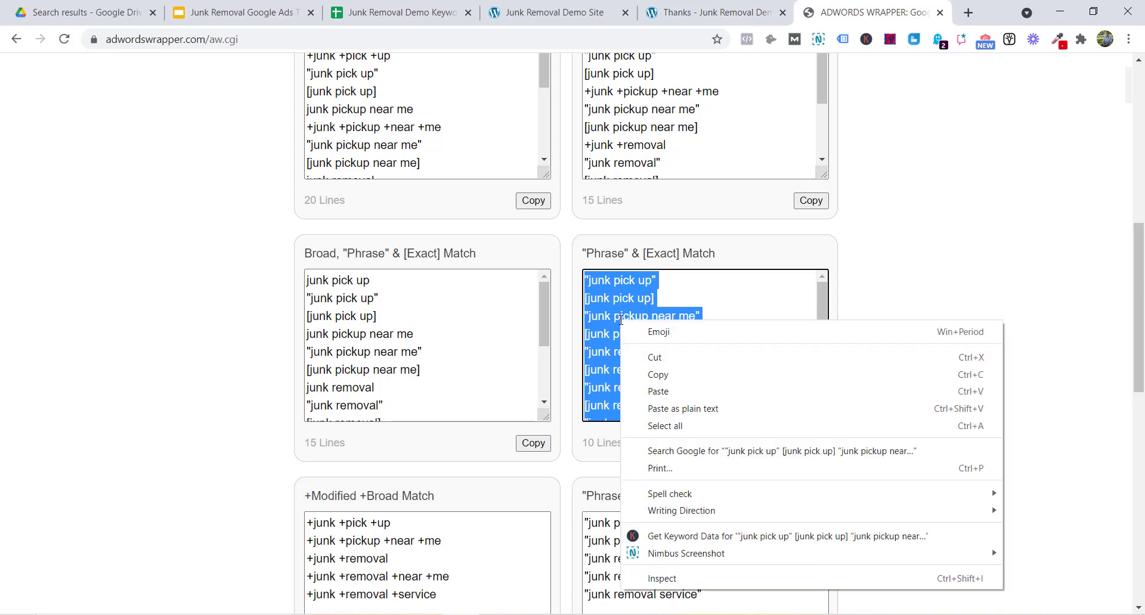
click(694, 374)
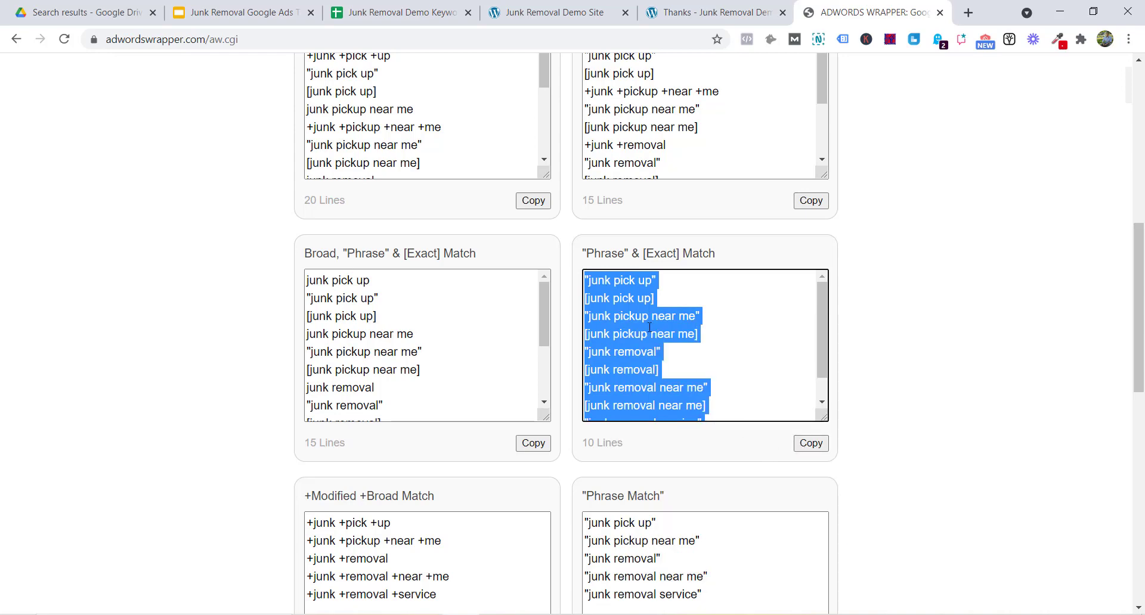
right_click(626, 305)
click(665, 358)
click(498, 614)
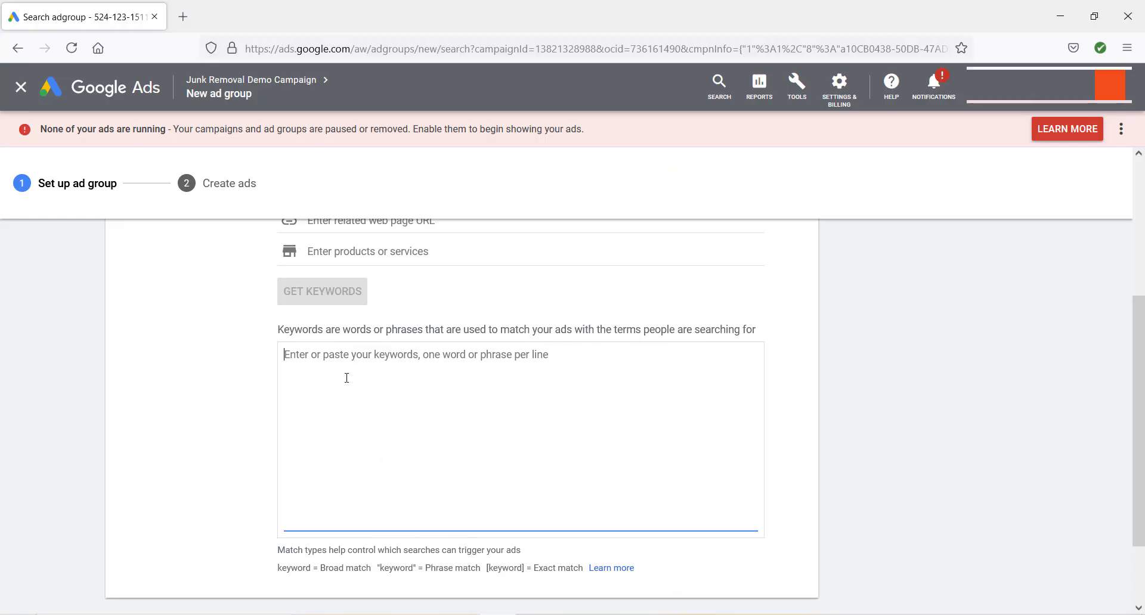
- Paste the copied phrase and exact match junk removal keywords into the new ad group and save it to continue to ad creation
key(ctrl+v)
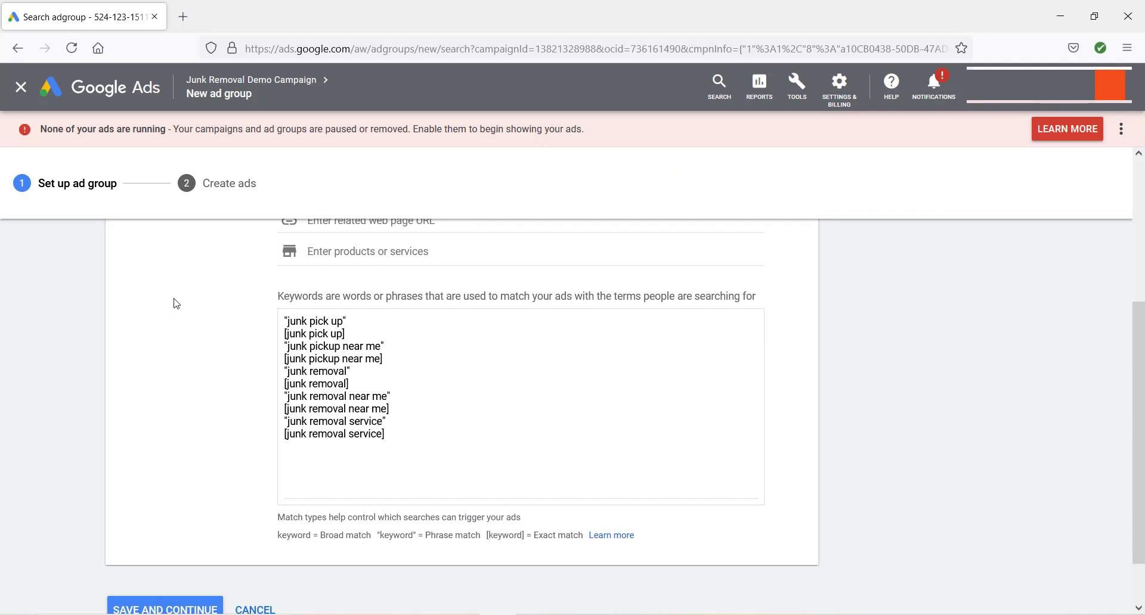
scroll(210, 311, down, 1)
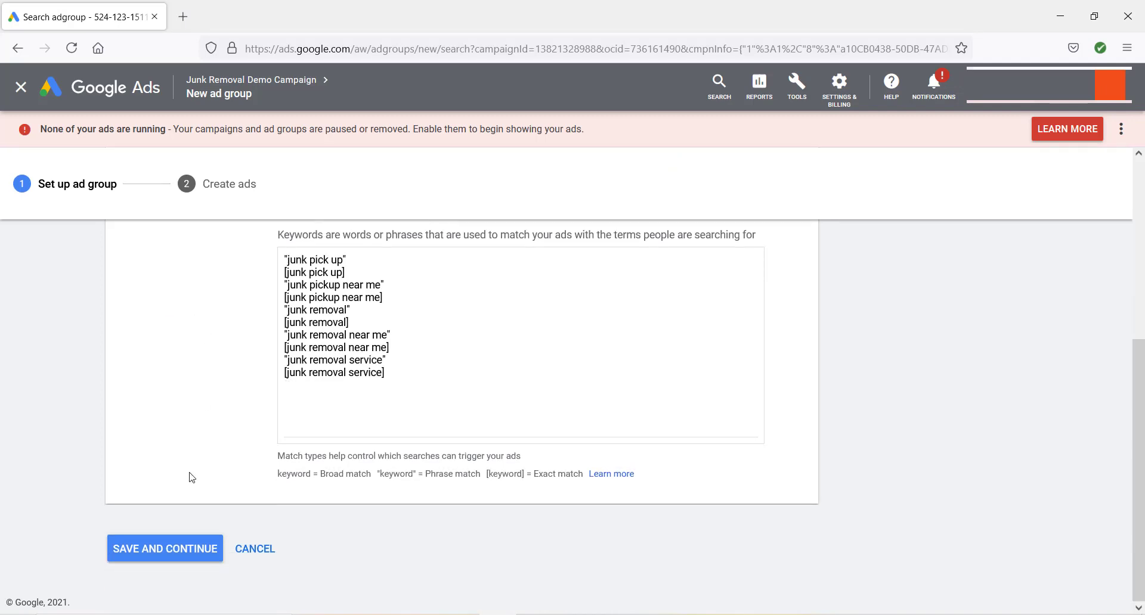
click(206, 558)
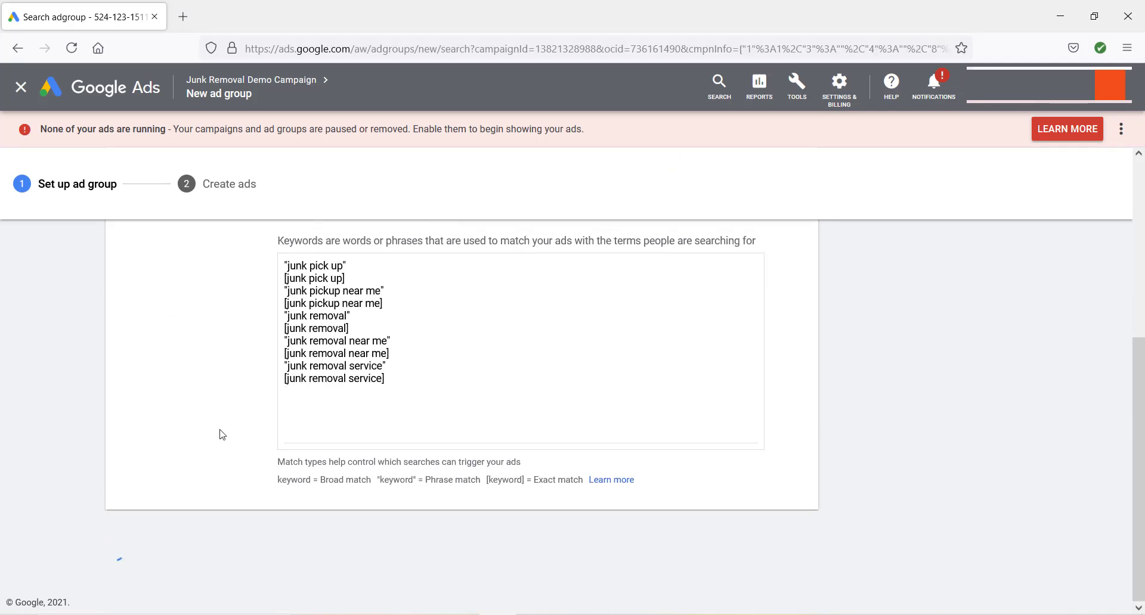
- Examine the responsive search ad form for the Junk Removal ad group, including its ad strength and preview sections
scroll(524, 374, down, 3)
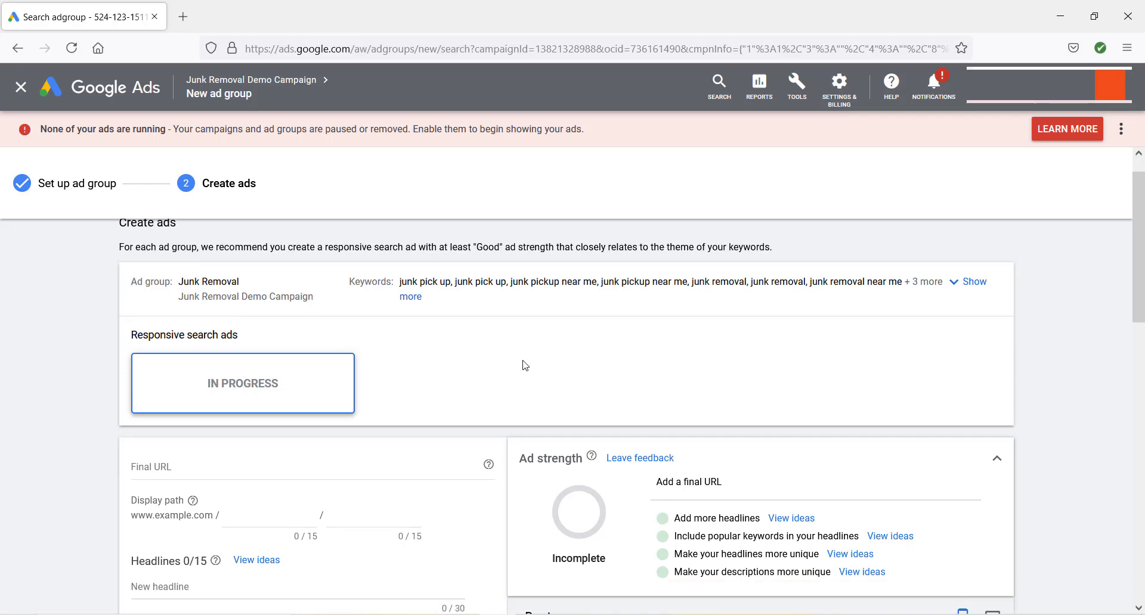
scroll(521, 365, down, 2)
scroll(513, 370, down, 1)
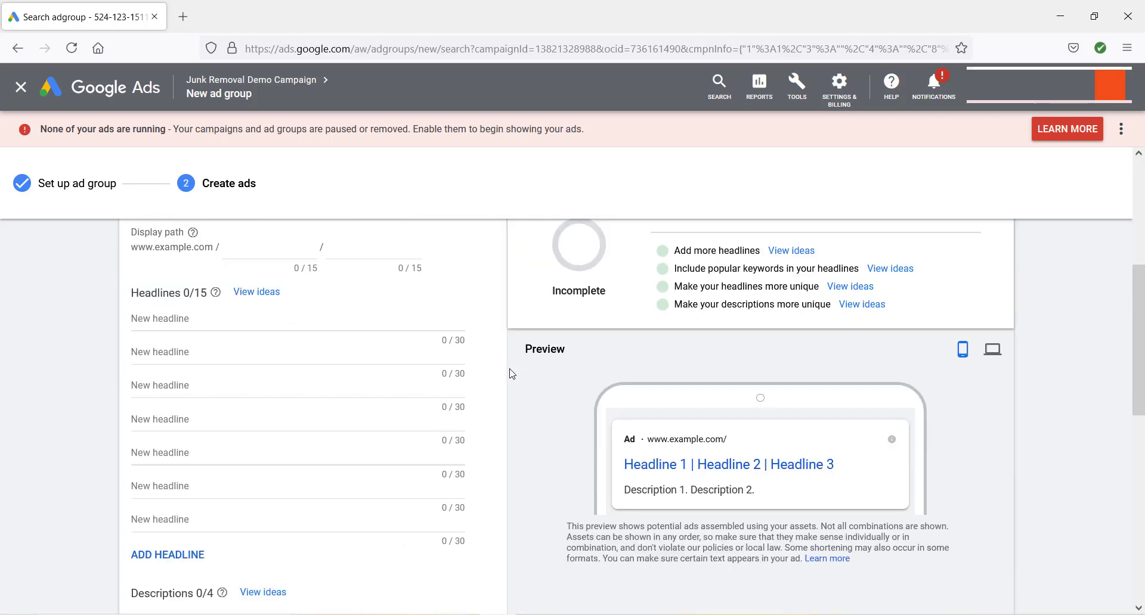
scroll(484, 393, down, 4)
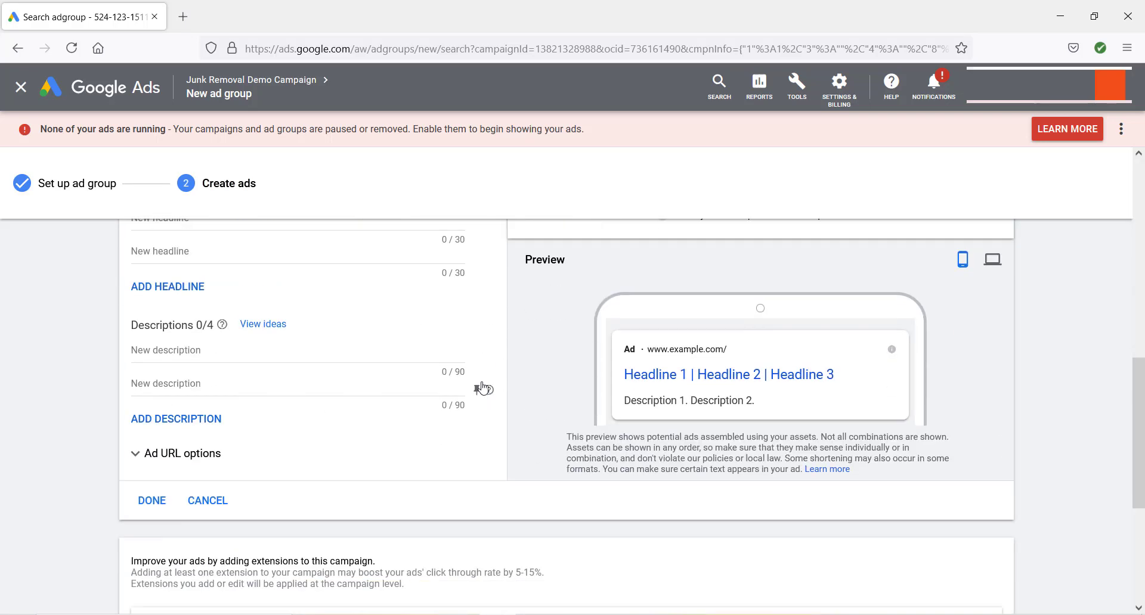
scroll(484, 389, up, 10)
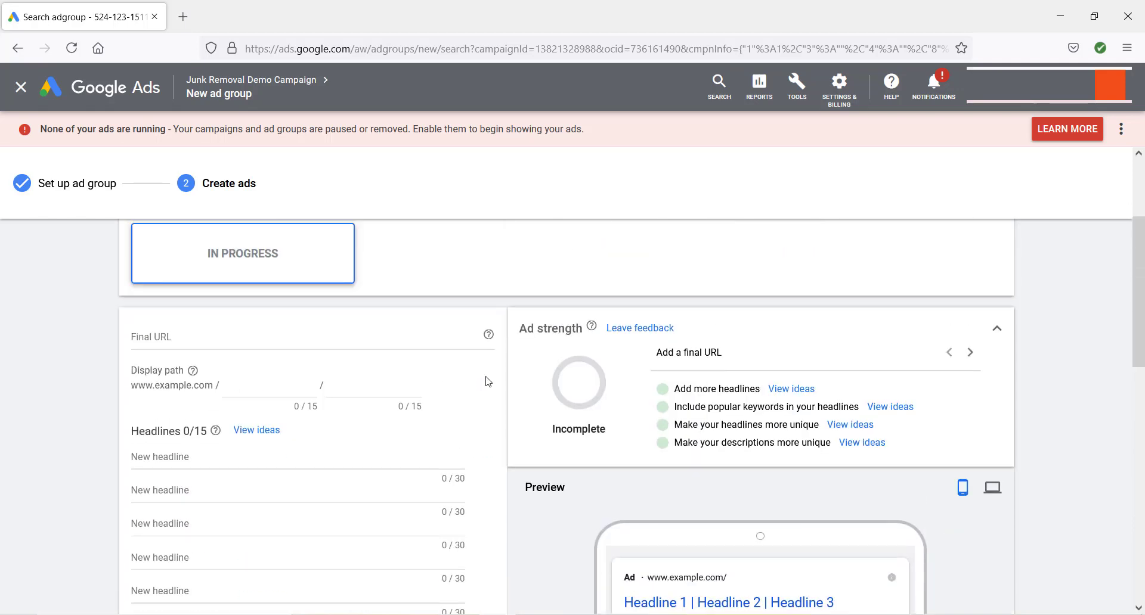
scroll(487, 382, up, 3)
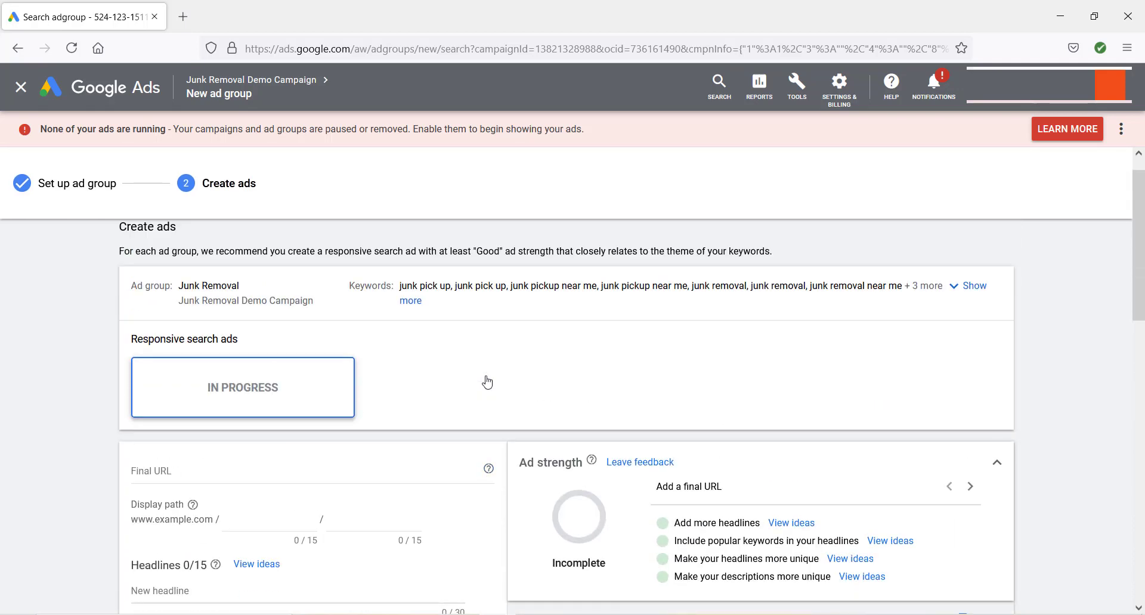
scroll(483, 383, up, 1)
scroll(483, 384, down, 1)
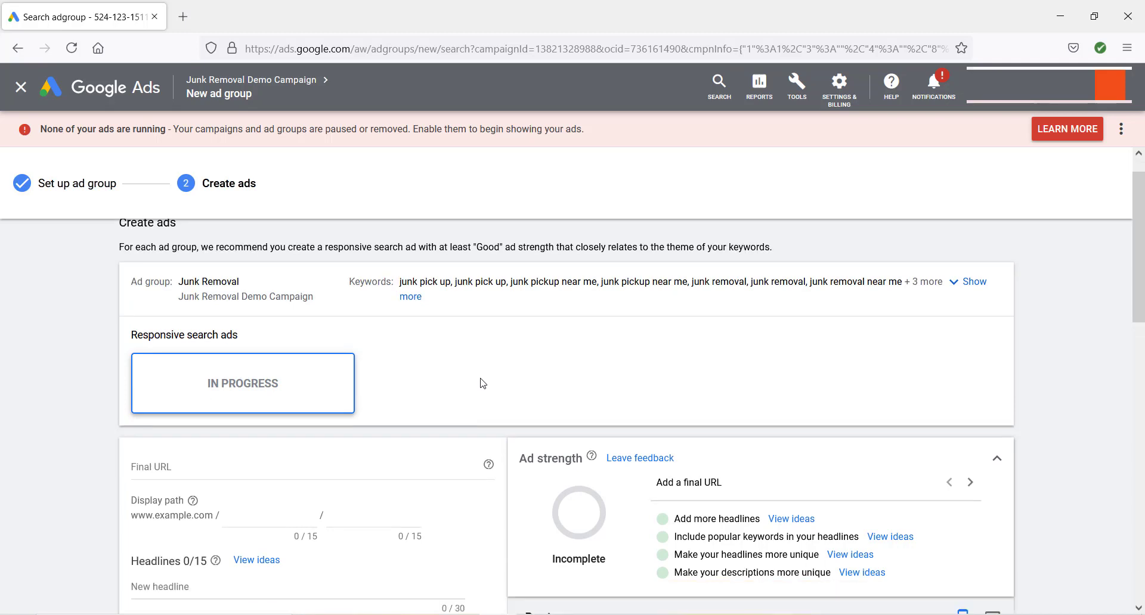
scroll(484, 388, up, 1)
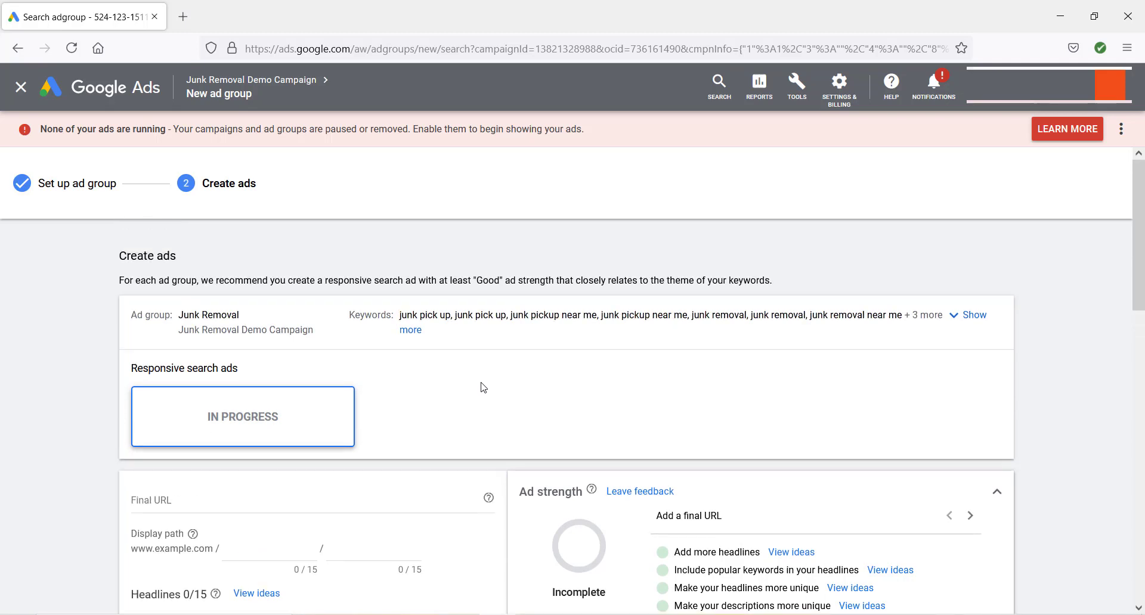
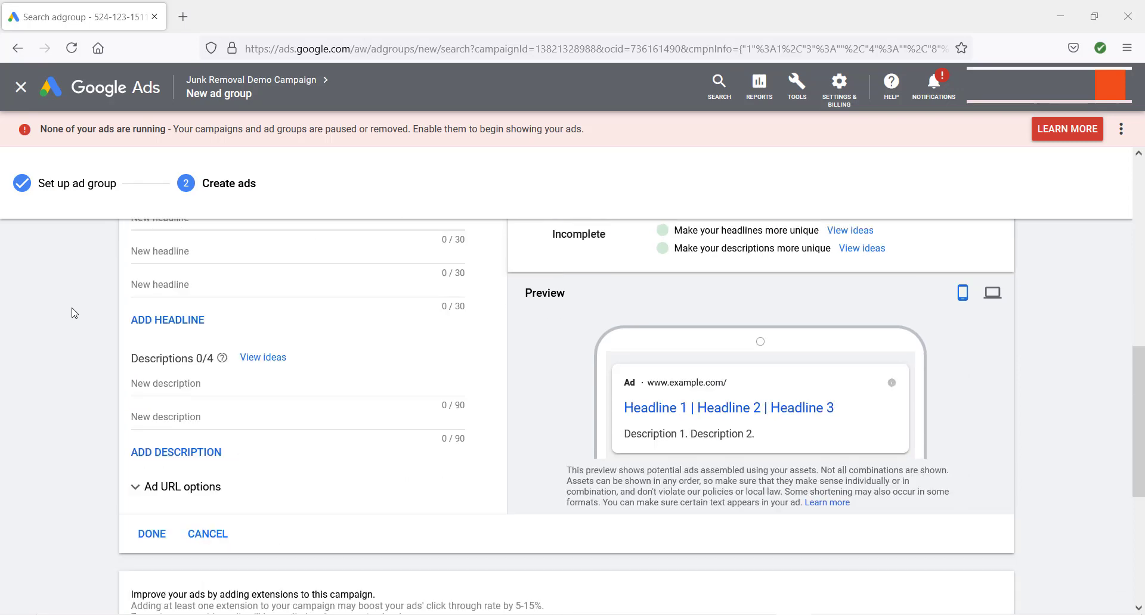
- Review the responsive search ad's final URL, display path, headline and description fields
scroll(71, 313, up, 8)
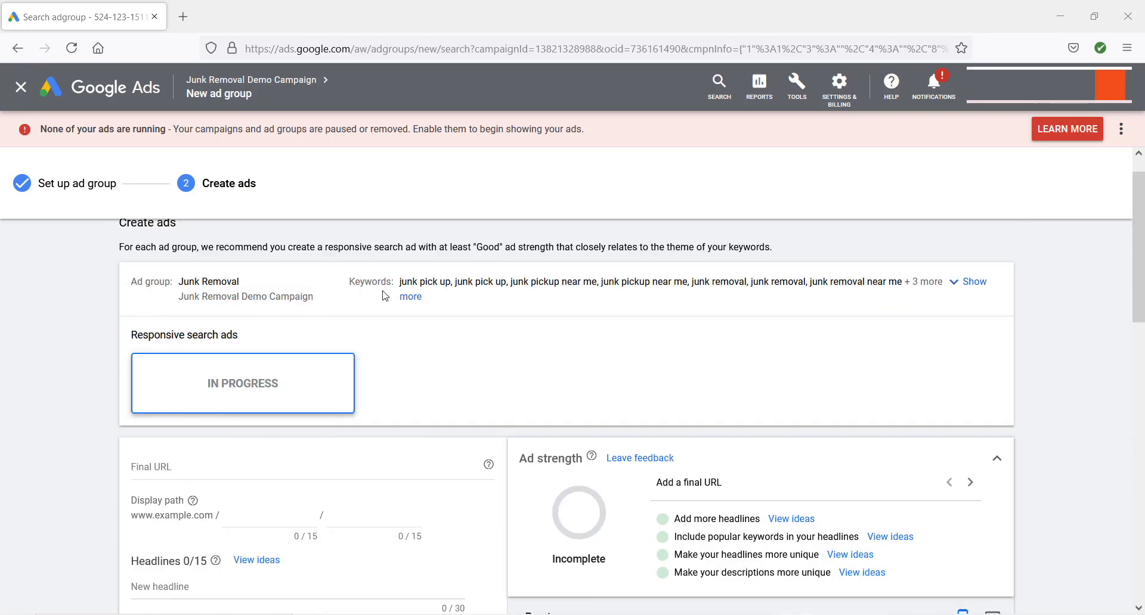
scroll(111, 313, up, 1)
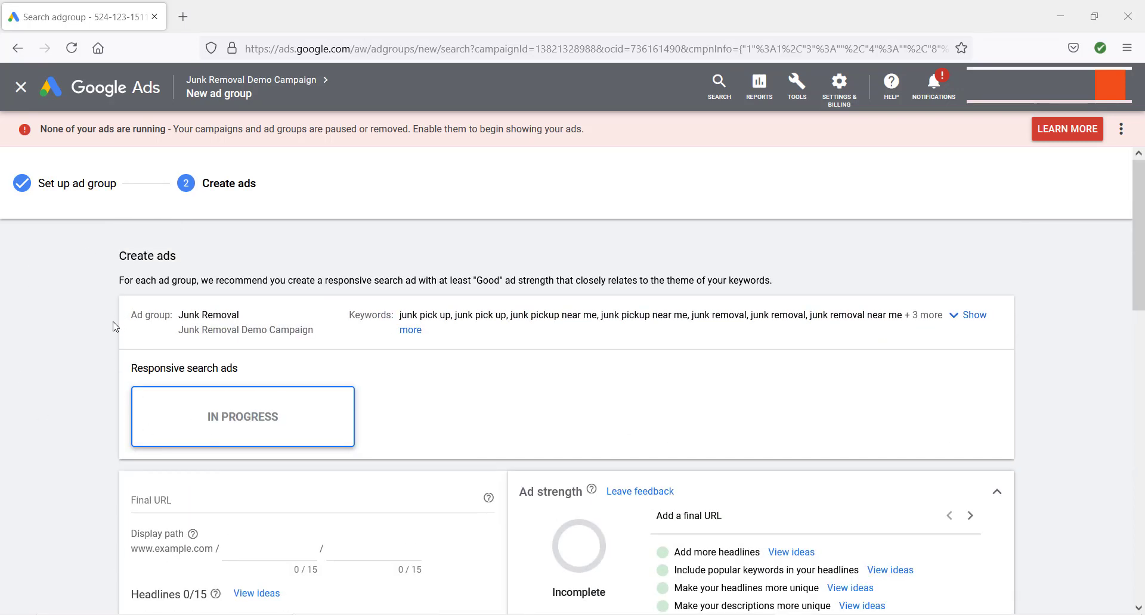
scroll(114, 326, down, 1)
scroll(111, 336, up, 1)
scroll(72, 340, down, 8)
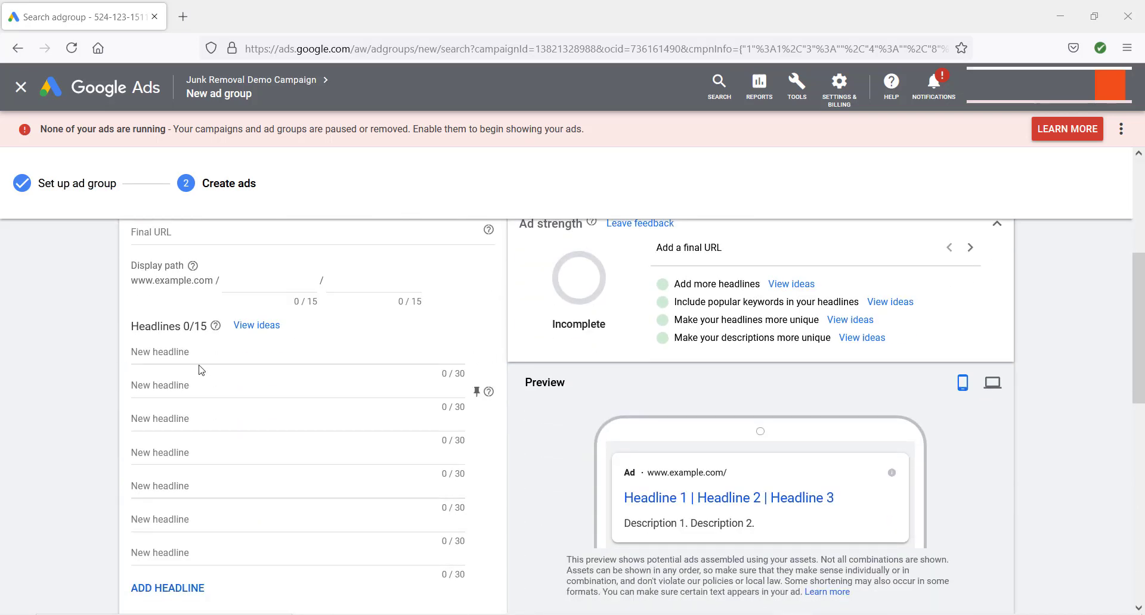
scroll(173, 430, down, 6)
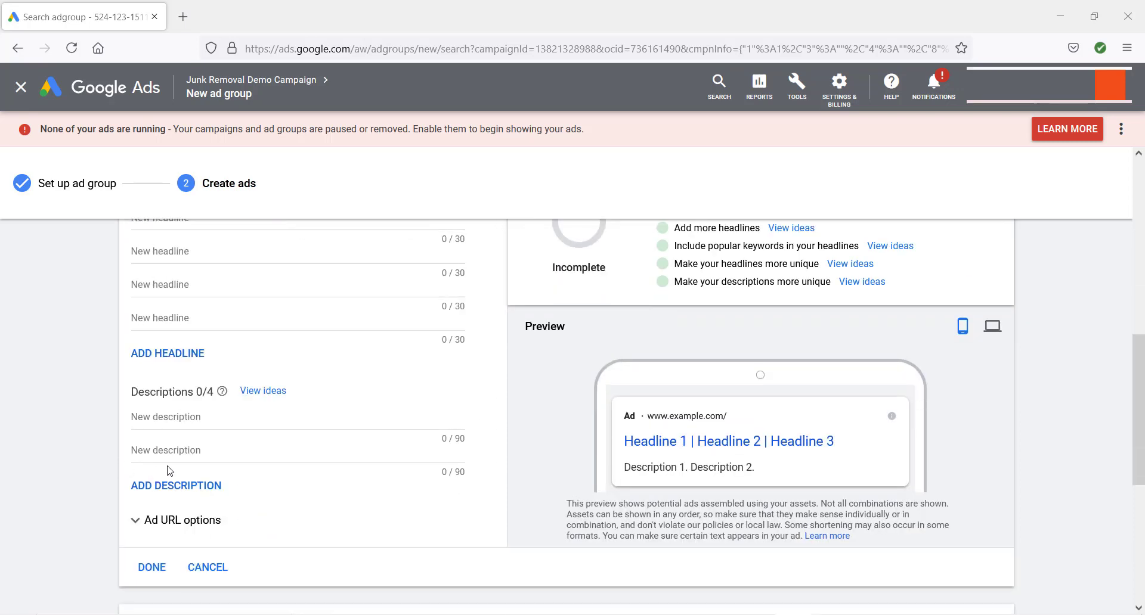
scroll(95, 441, up, 5)
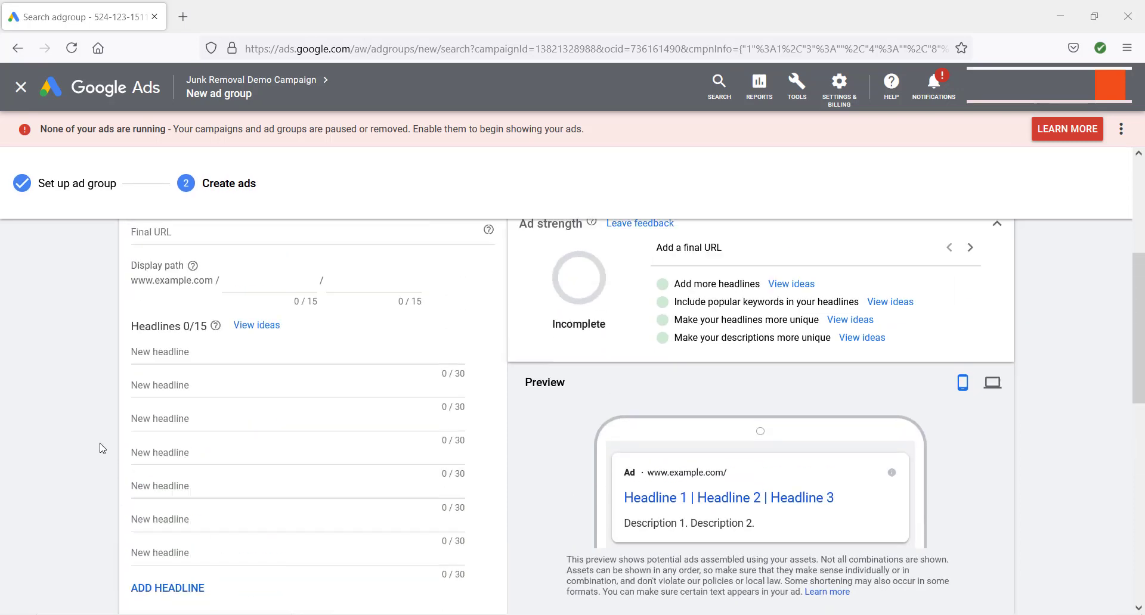
scroll(103, 449, up, 3)
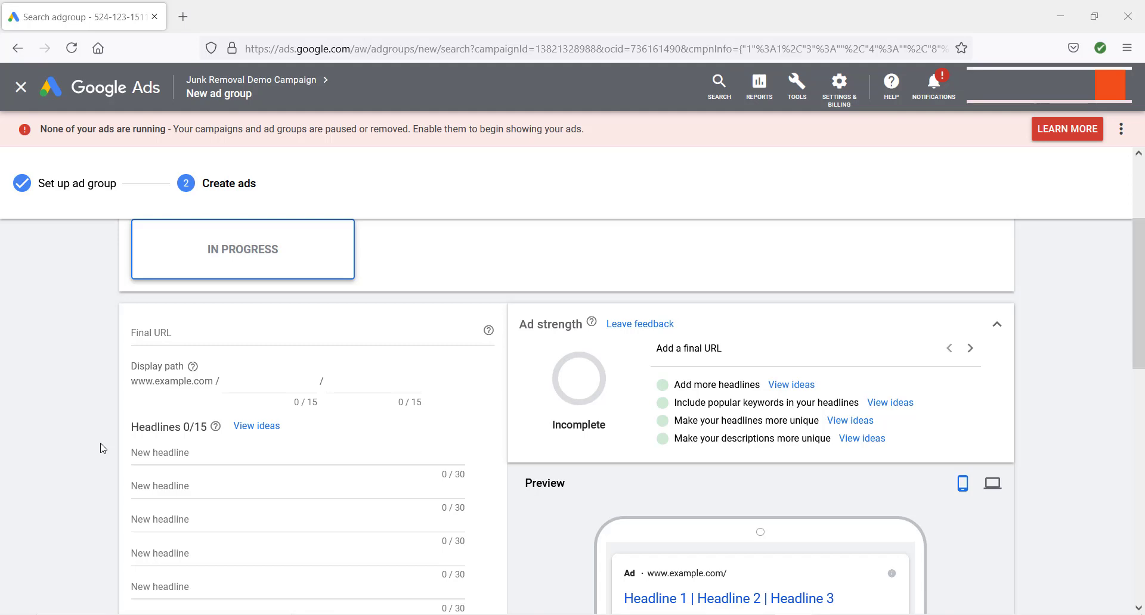
scroll(95, 429, down, 3)
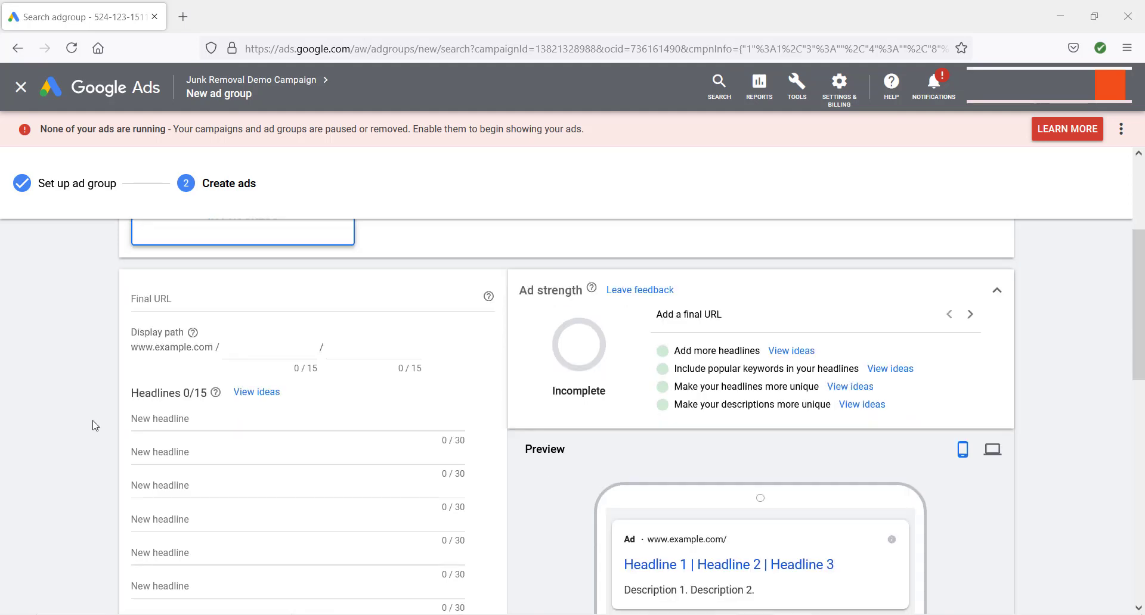
scroll(187, 480, down, 5)
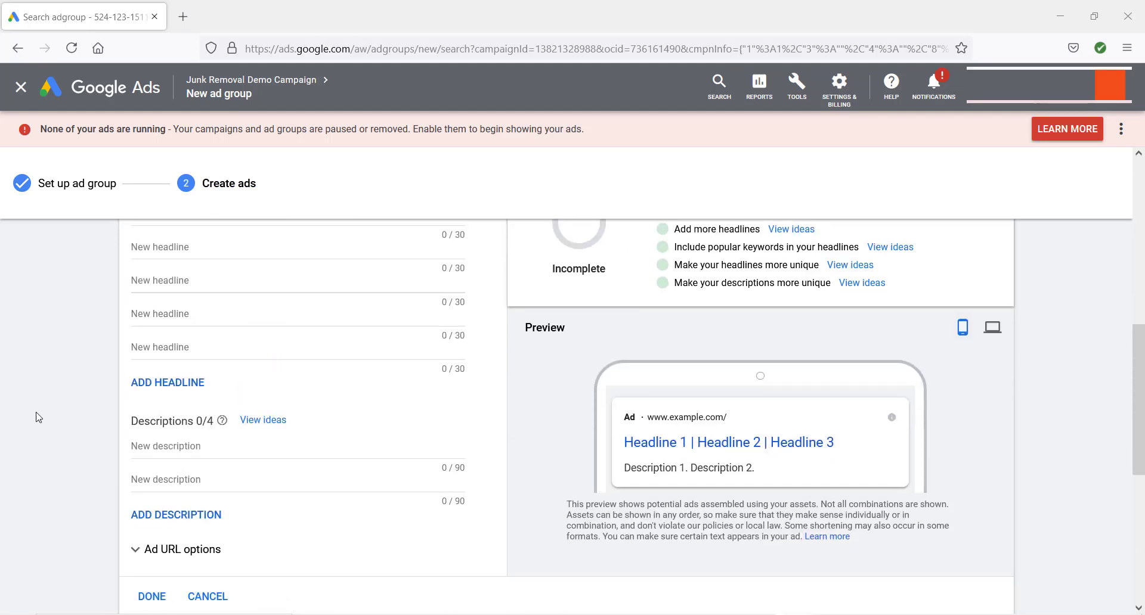
scroll(38, 421, up, 4)
scroll(40, 424, up, 6)
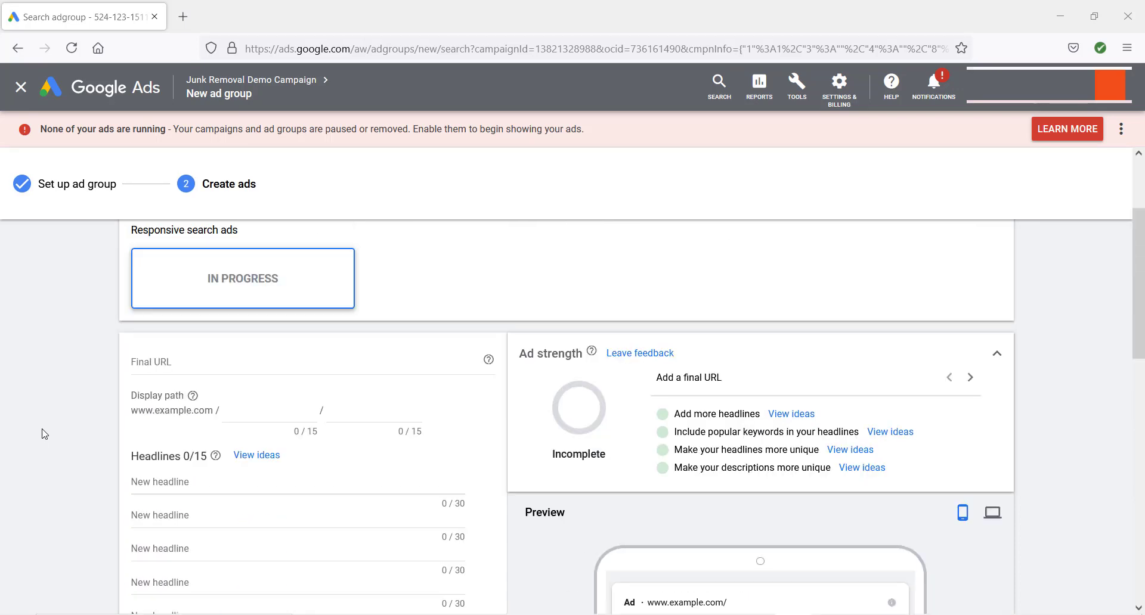
scroll(43, 439, up, 1)
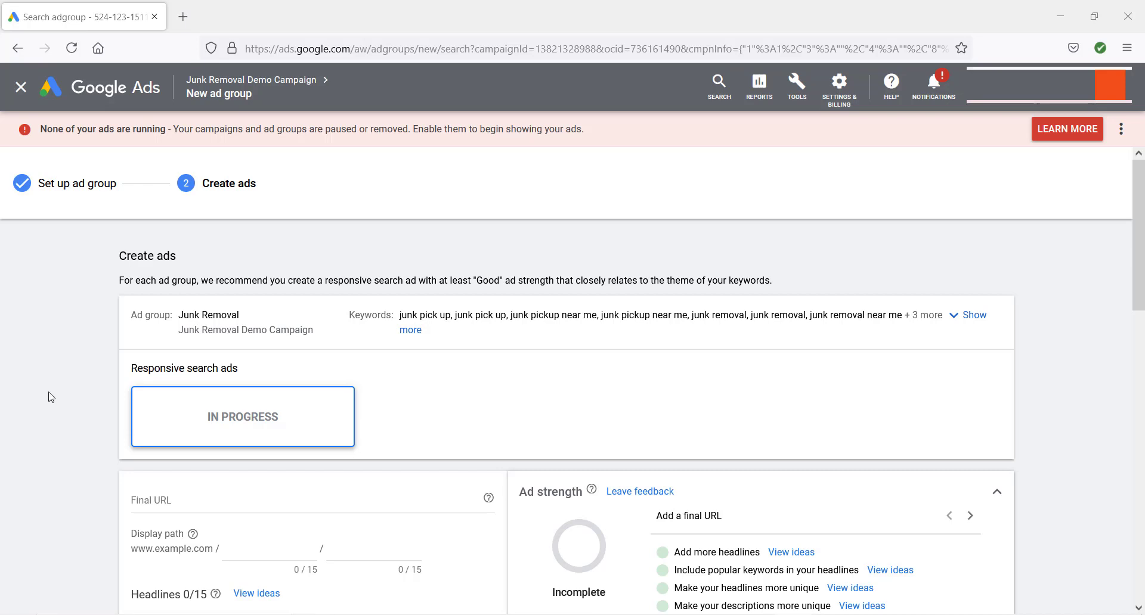
scroll(42, 385, down, 3)
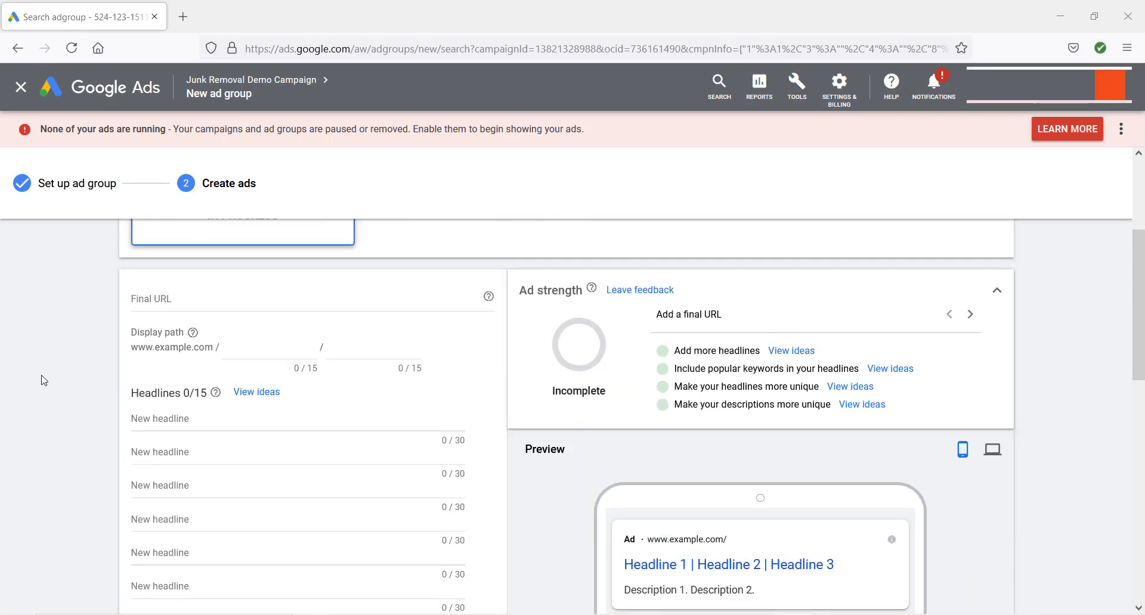
scroll(58, 378, up, 3)
- Switch the ad group's ad creation from responsive search ads back to text ads and confirm the switch
scroll(58, 372, down, 2)
scroll(57, 368, down, 3)
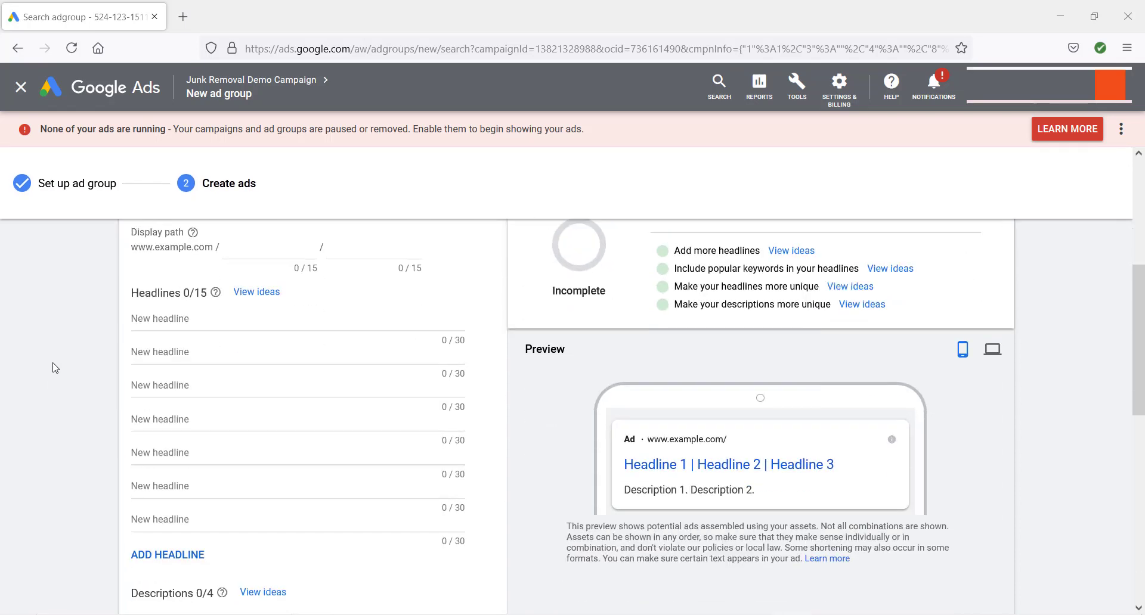
scroll(50, 358, down, 3)
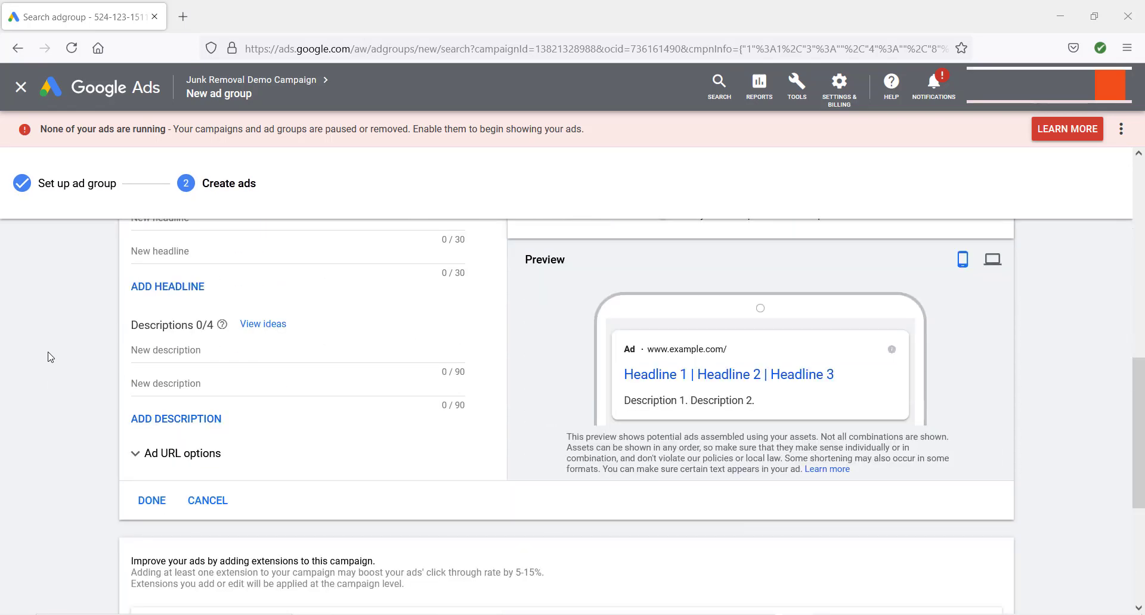
scroll(56, 354, down, 2)
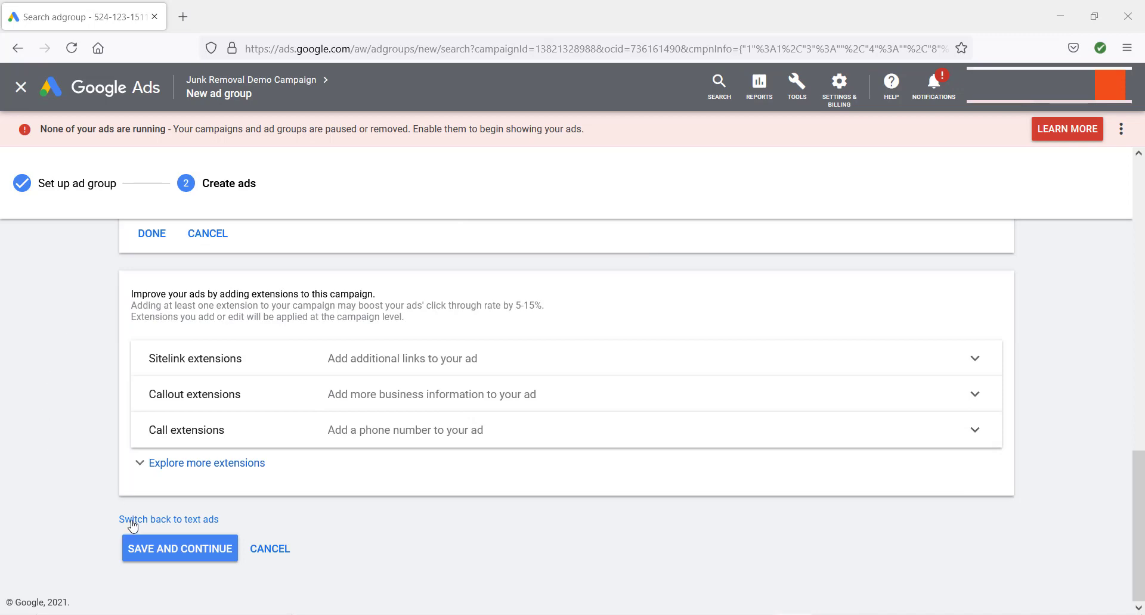
click(171, 520)
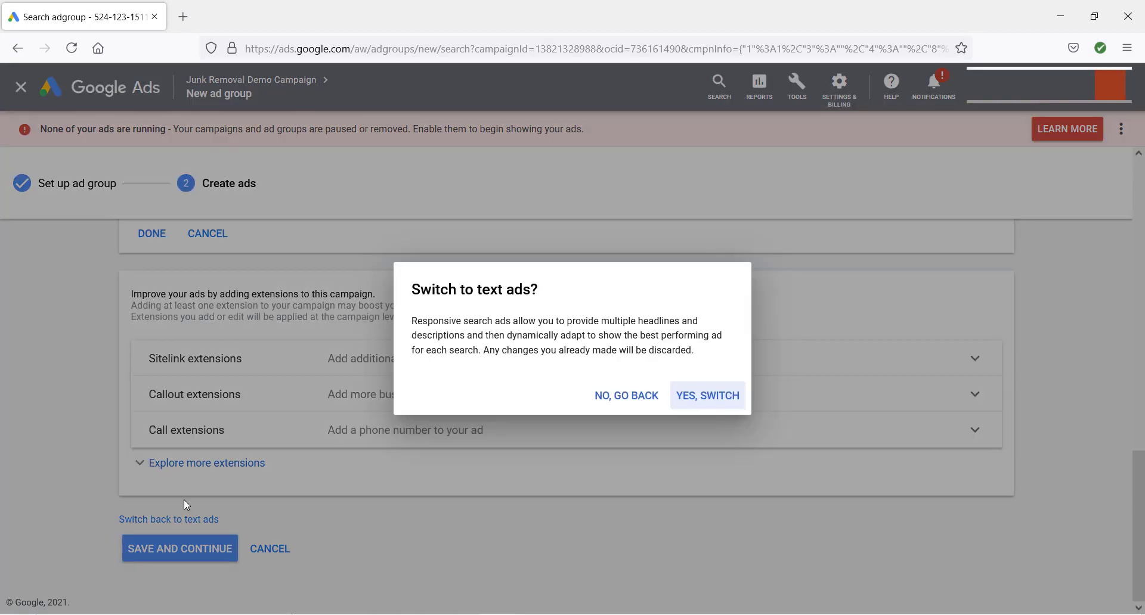
click(710, 402)
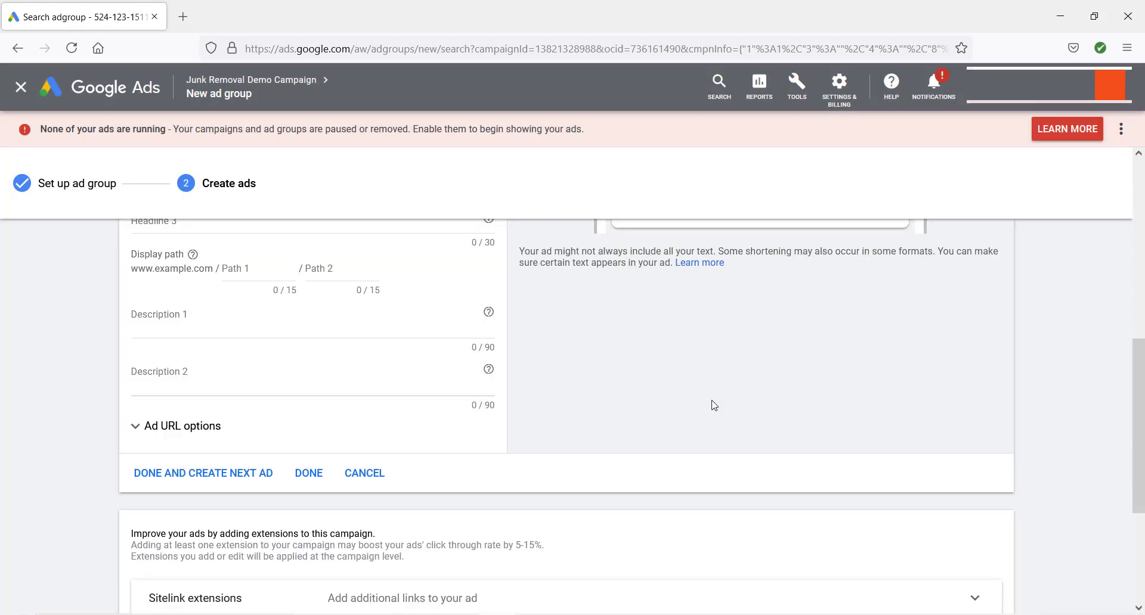
- Examine the new text ad form's final URL, three headlines, display path and two description fields
scroll(517, 430, up, 7)
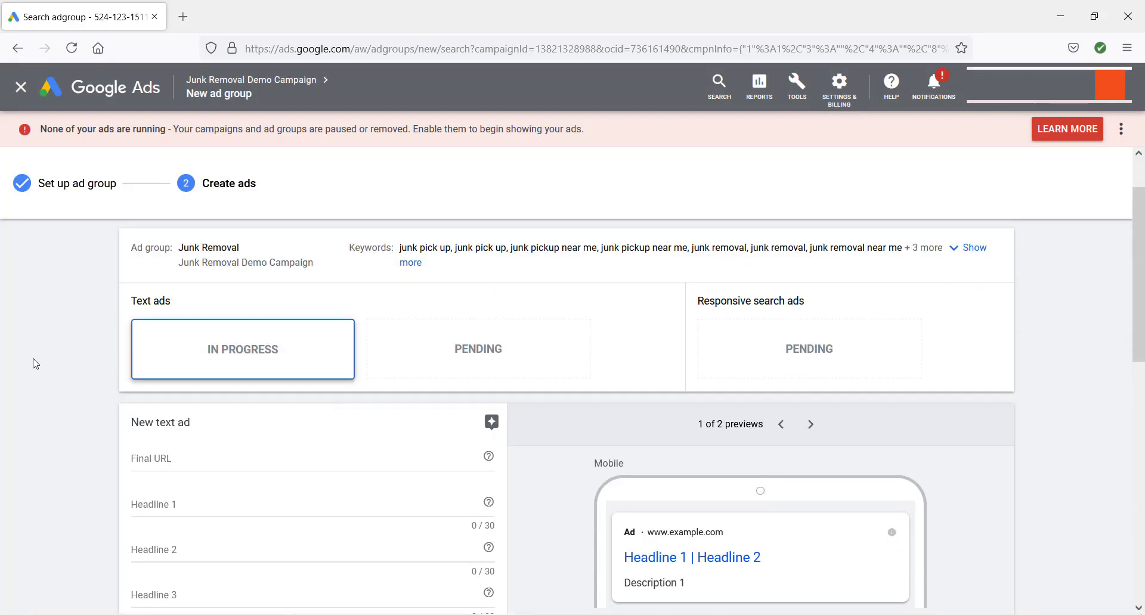
scroll(37, 370, down, 1)
scroll(35, 357, down, 2)
scroll(32, 355, up, 3)
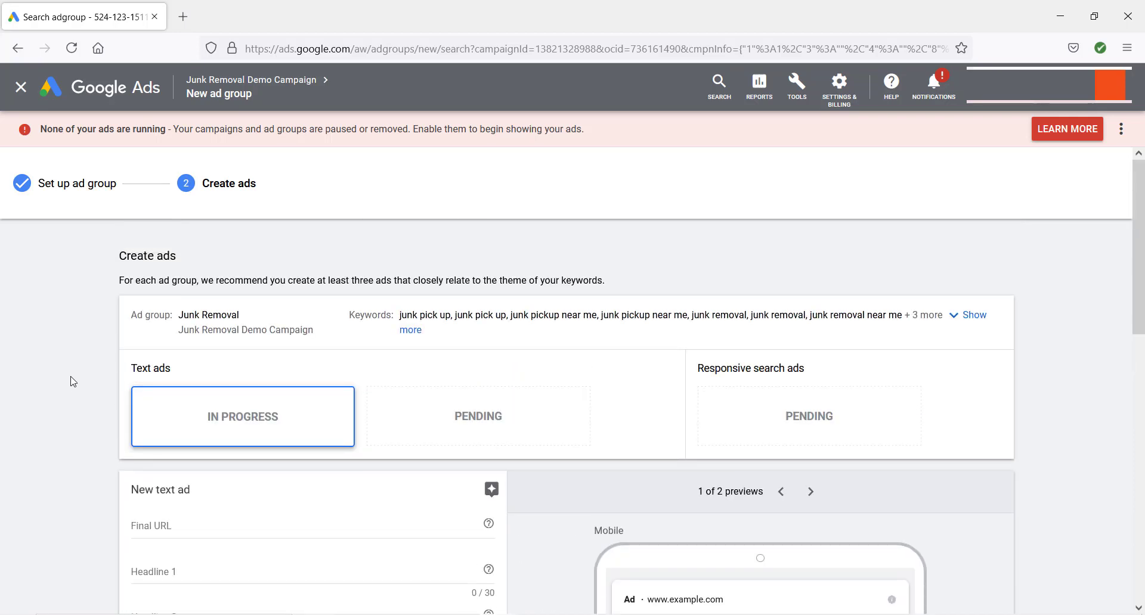
scroll(73, 382, down, 3)
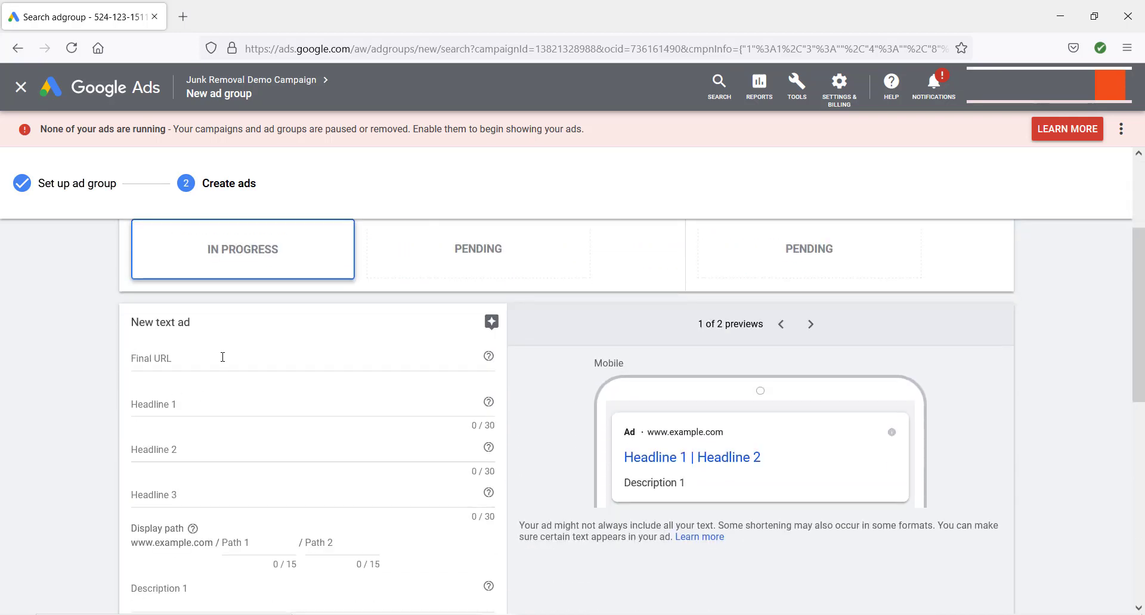
click(220, 360)
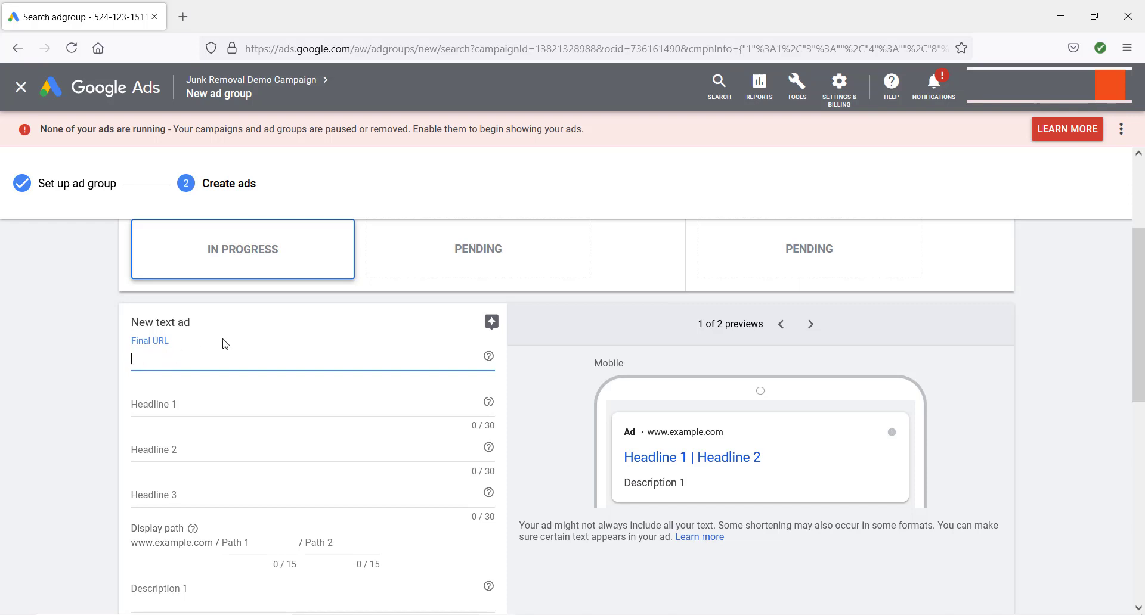
scroll(142, 356, down, 3)
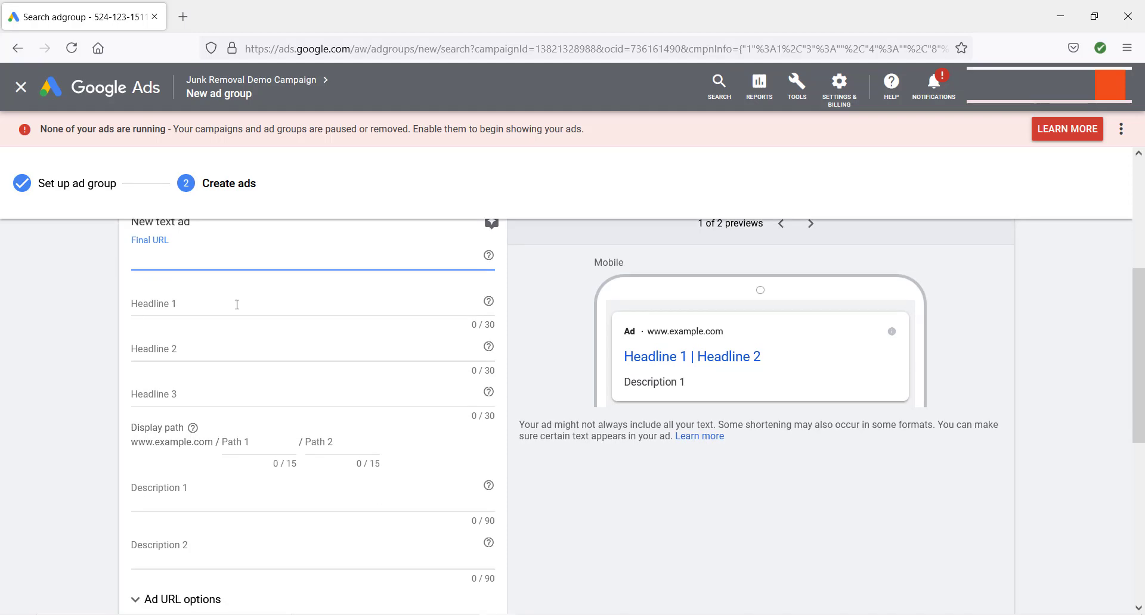
scroll(233, 307, down, 4)
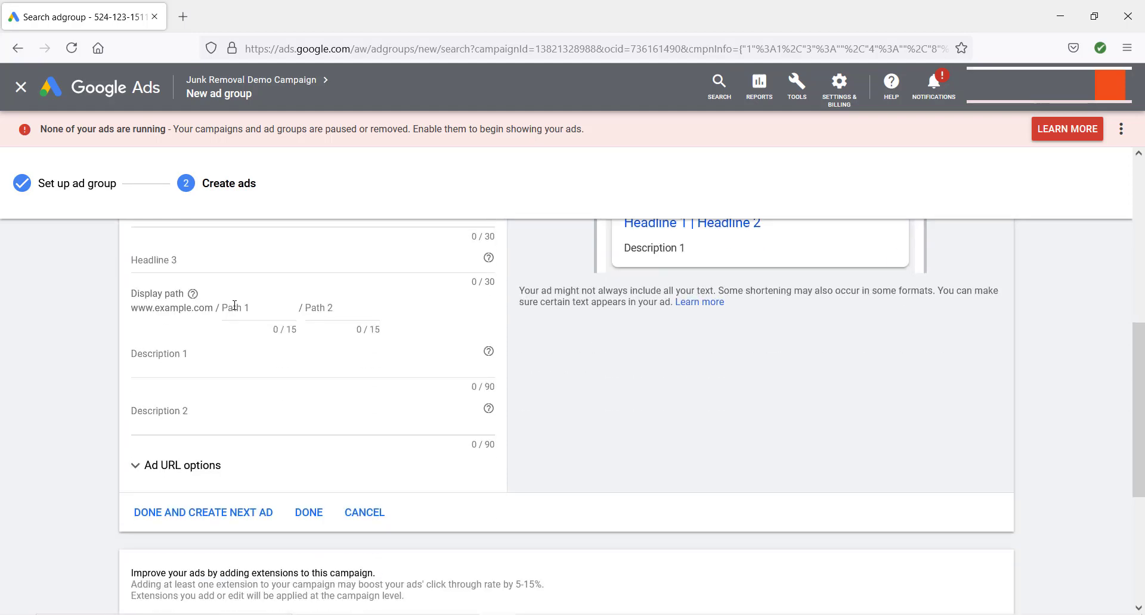
scroll(236, 309, up, 3)
scroll(240, 309, up, 1)
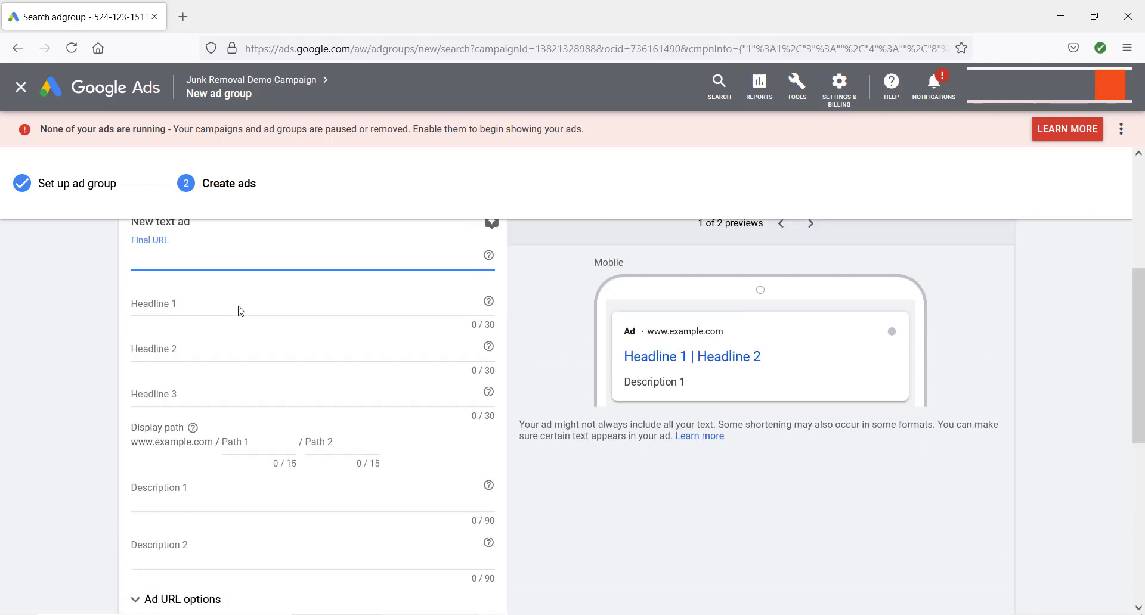
scroll(241, 308, up, 1)
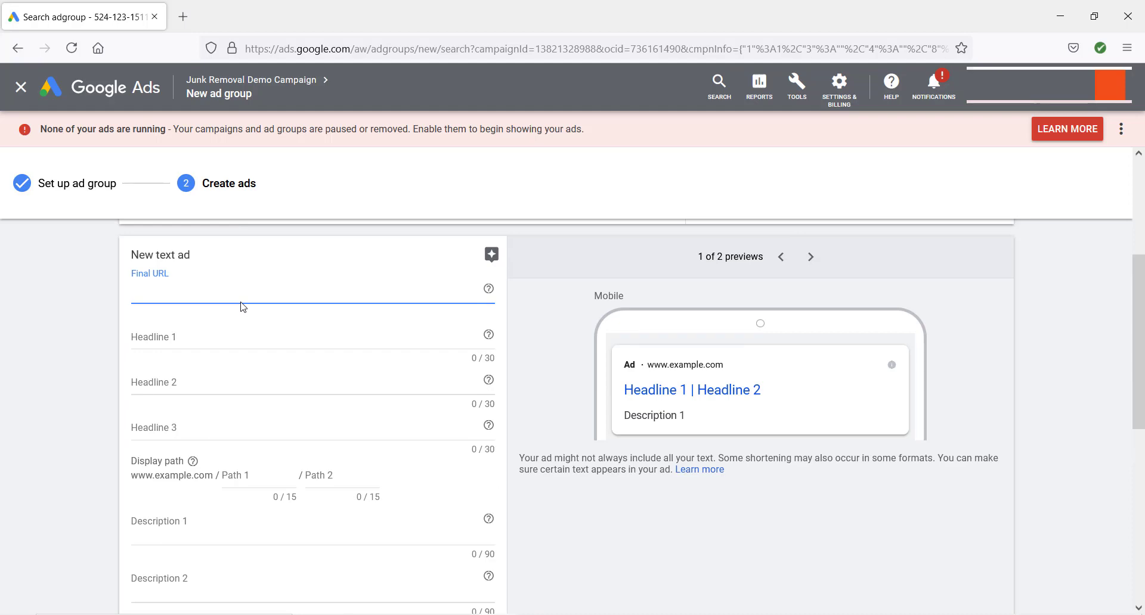
- Review the new text ad's final URL for the junk removal landing page and its first headline
scroll(236, 302, down, 1)
scroll(237, 302, down, 1)
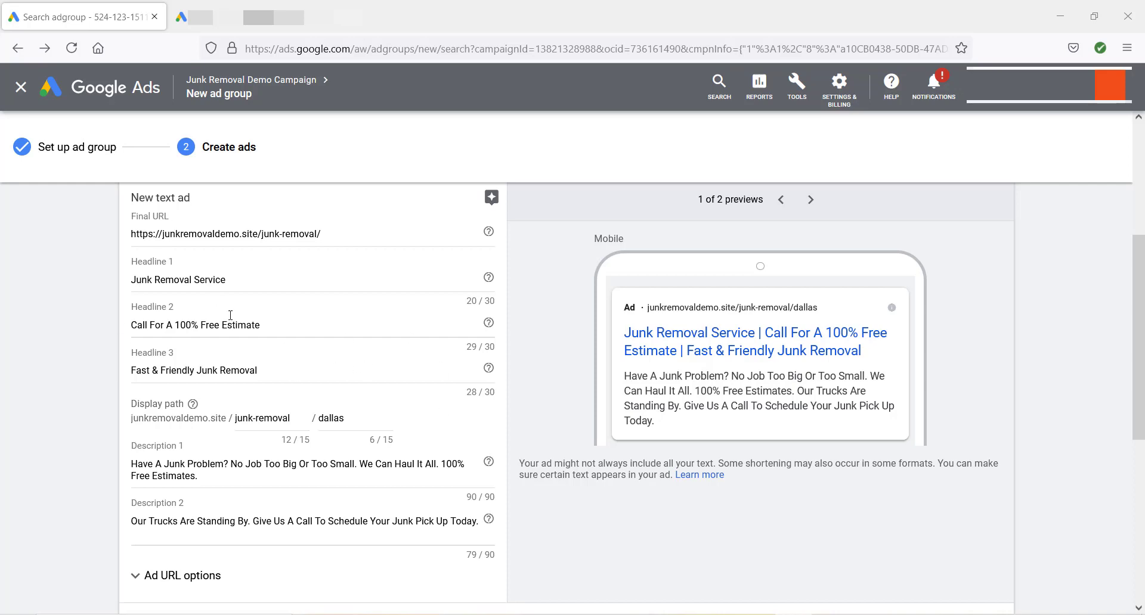
scroll(231, 315, up, 2)
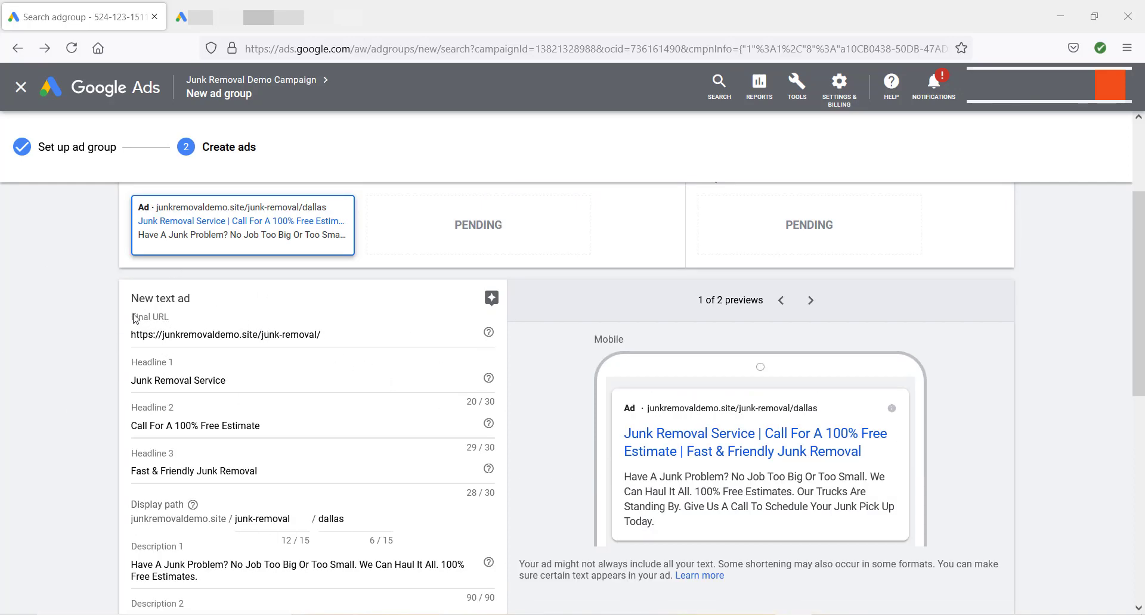
click(330, 336)
drag(331, 335, 85, 340)
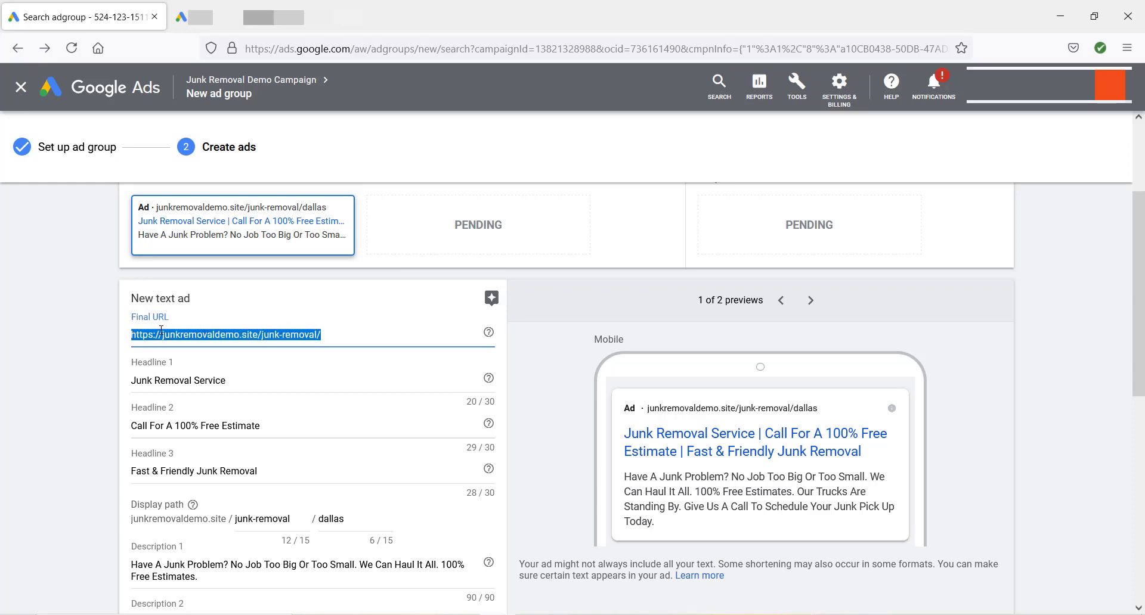
click(83, 349)
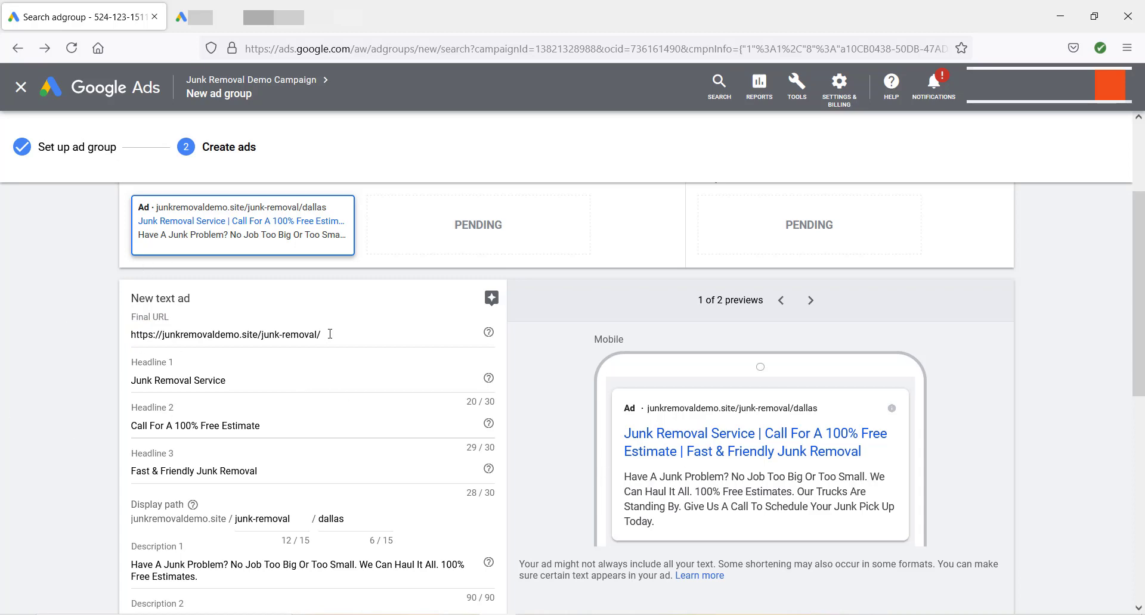
drag(326, 336, 64, 394)
click(63, 394)
scroll(70, 411, down, 2)
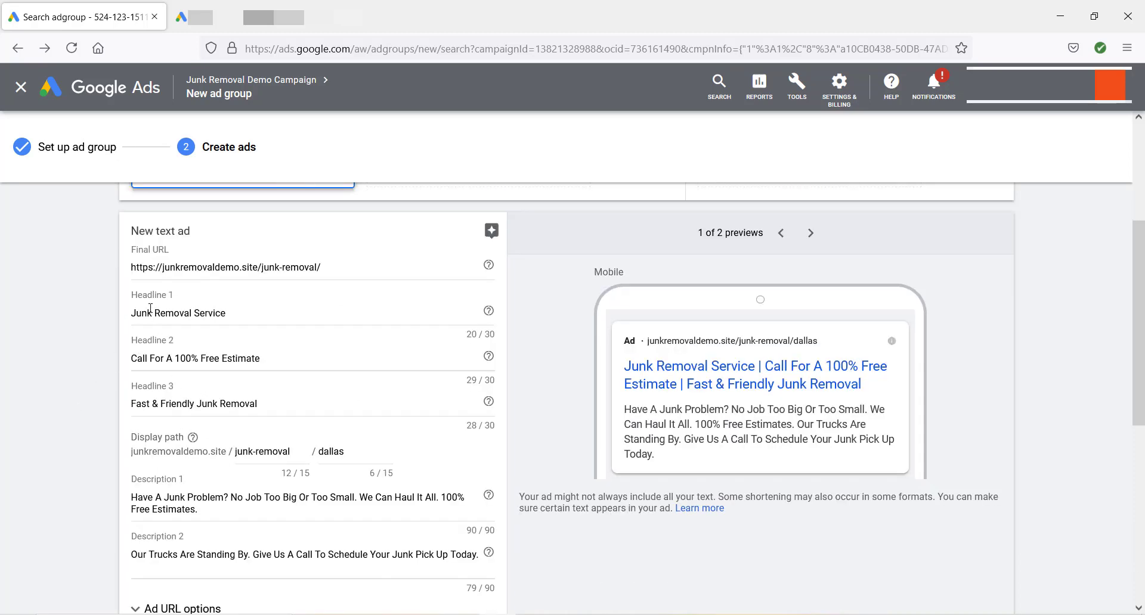
scroll(151, 396, down, 1)
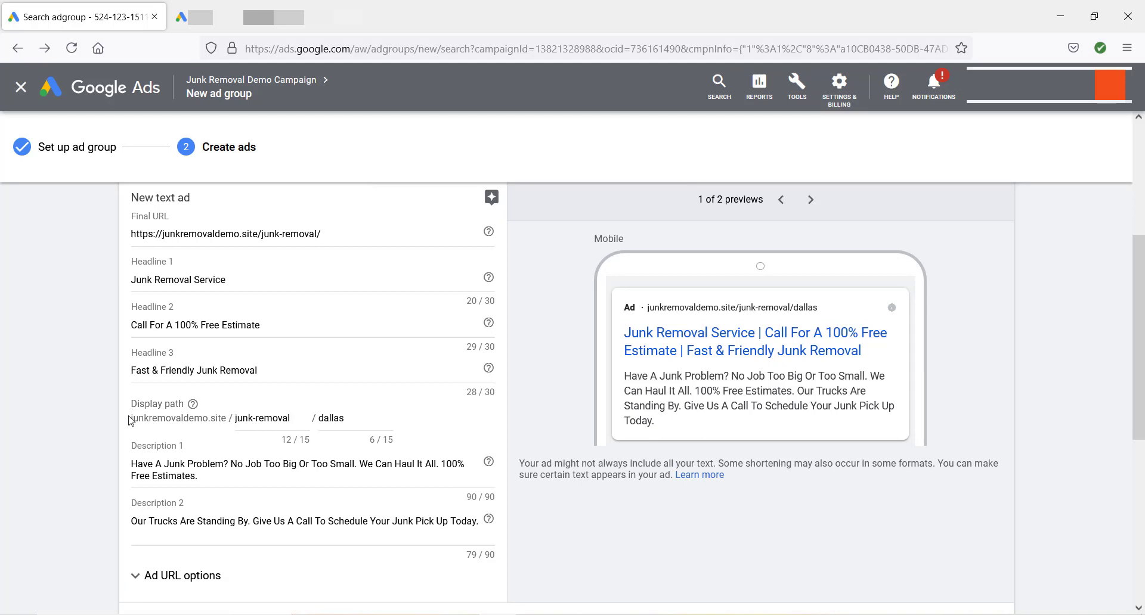
- Review the text ad's display path, checking both the junk-removal and dallas path fields
triple_click(289, 421)
key(Tab)
click(8, 413)
click(297, 418)
drag(297, 418, 227, 418)
drag(353, 419, 312, 419)
click(58, 427)
scroll(55, 427, down, 1)
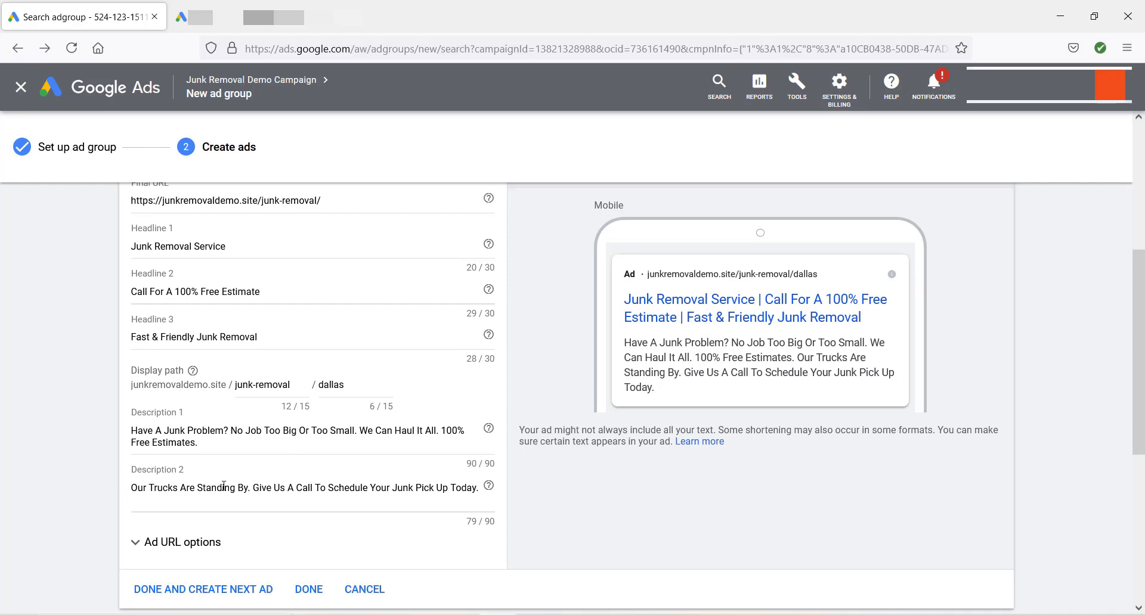
- Review the wording of the text ad's three headlines, including the 100% free estimate offer
scroll(66, 443, up, 2)
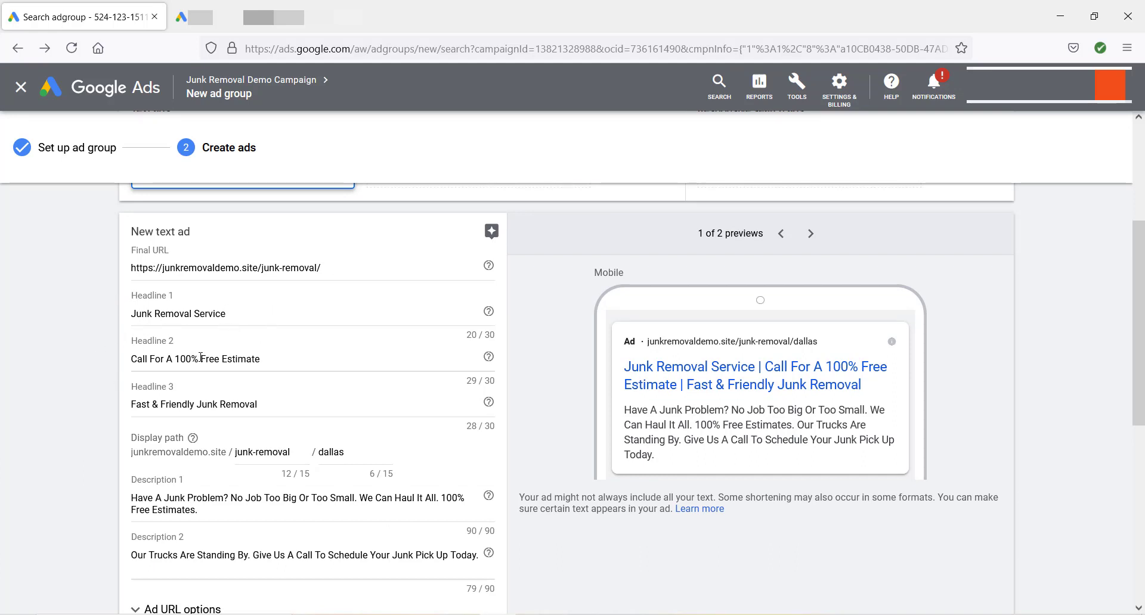
drag(200, 357, 178, 357)
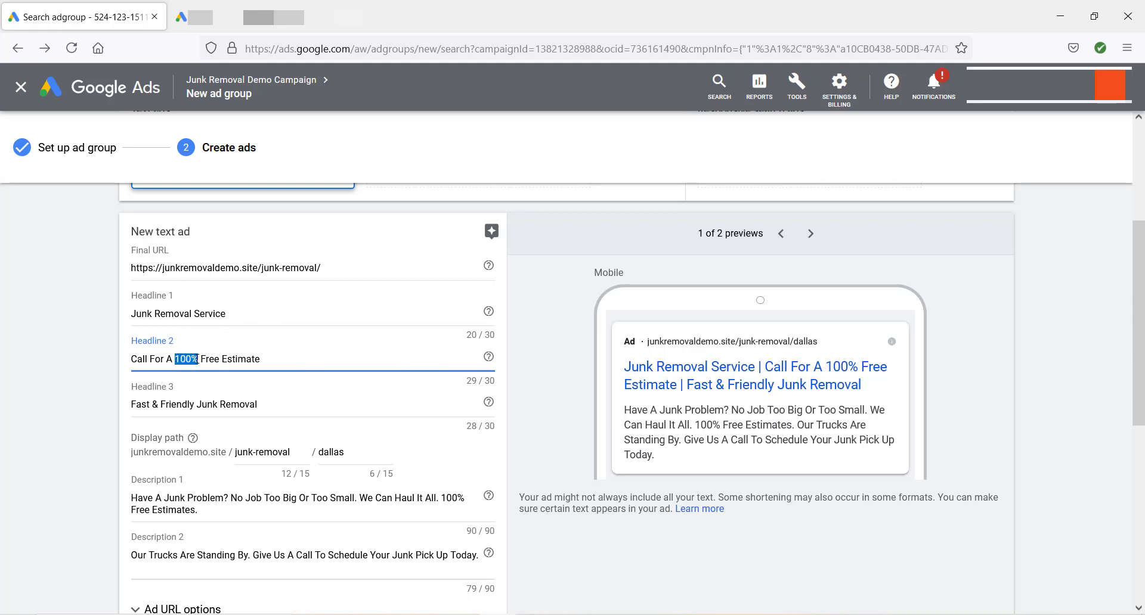
click(163, 406)
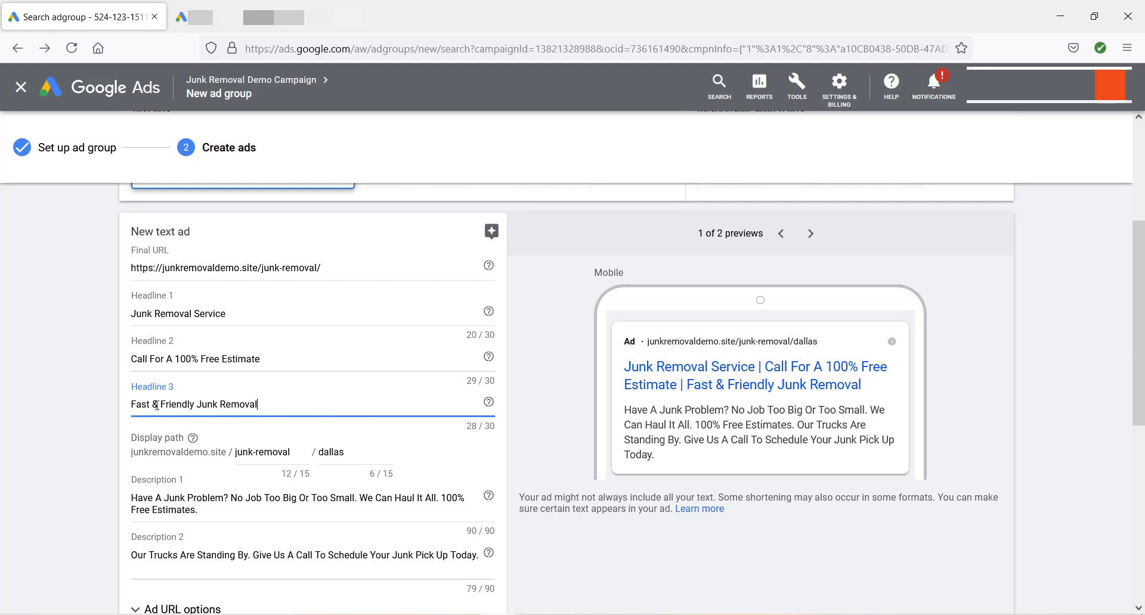
click(243, 315)
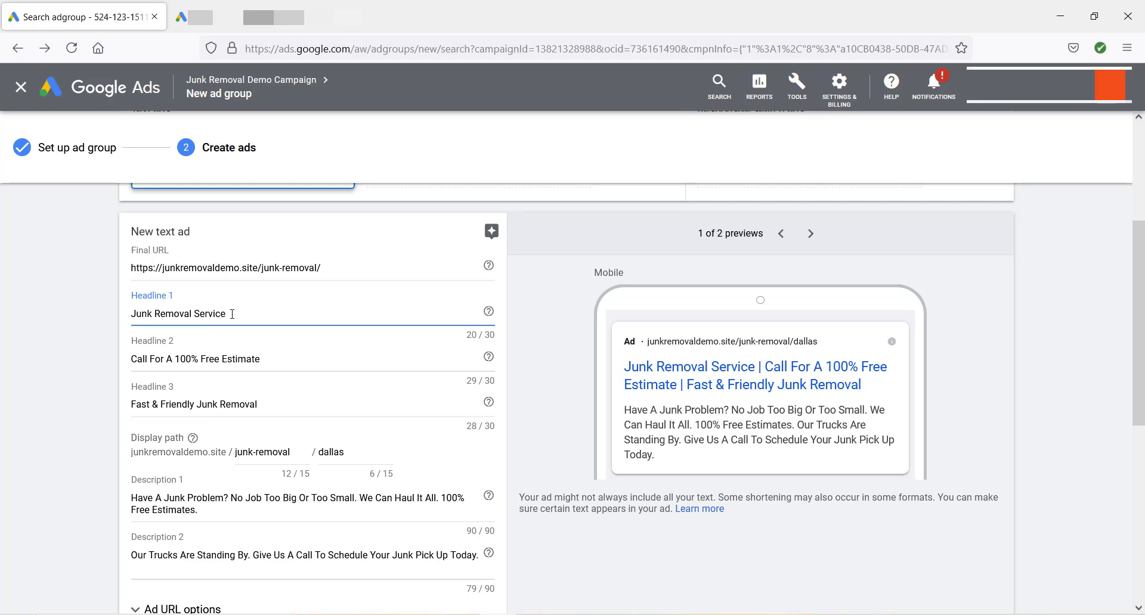
drag(232, 314, 127, 316)
click(254, 315)
click(78, 366)
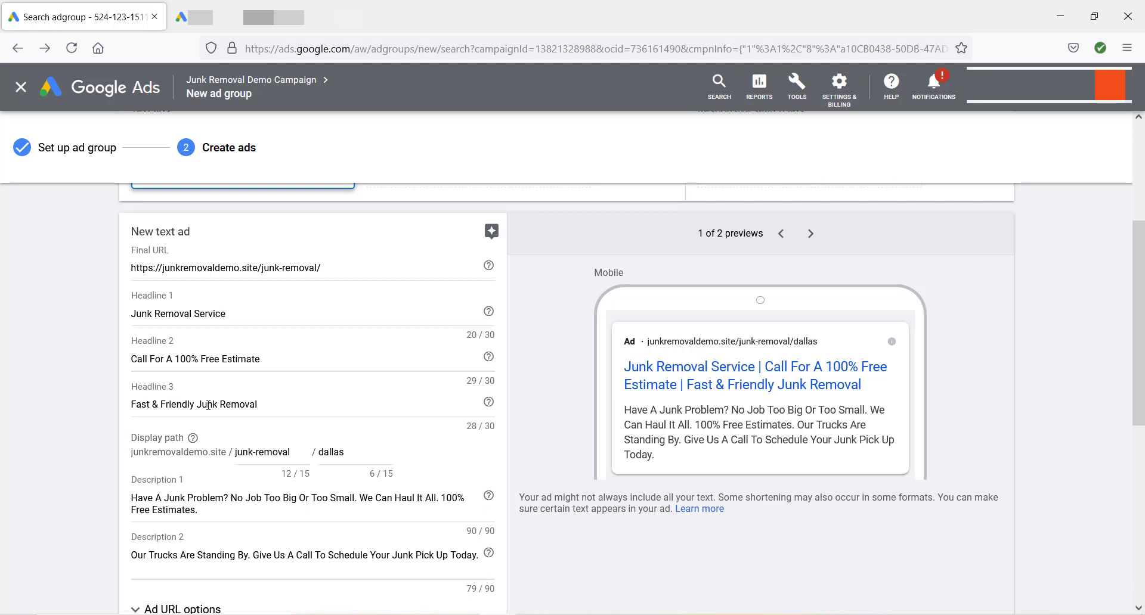
drag(269, 408, 75, 411)
click(67, 415)
- Try adding Dallas to the end of the first headline, and remove it again
click(204, 313)
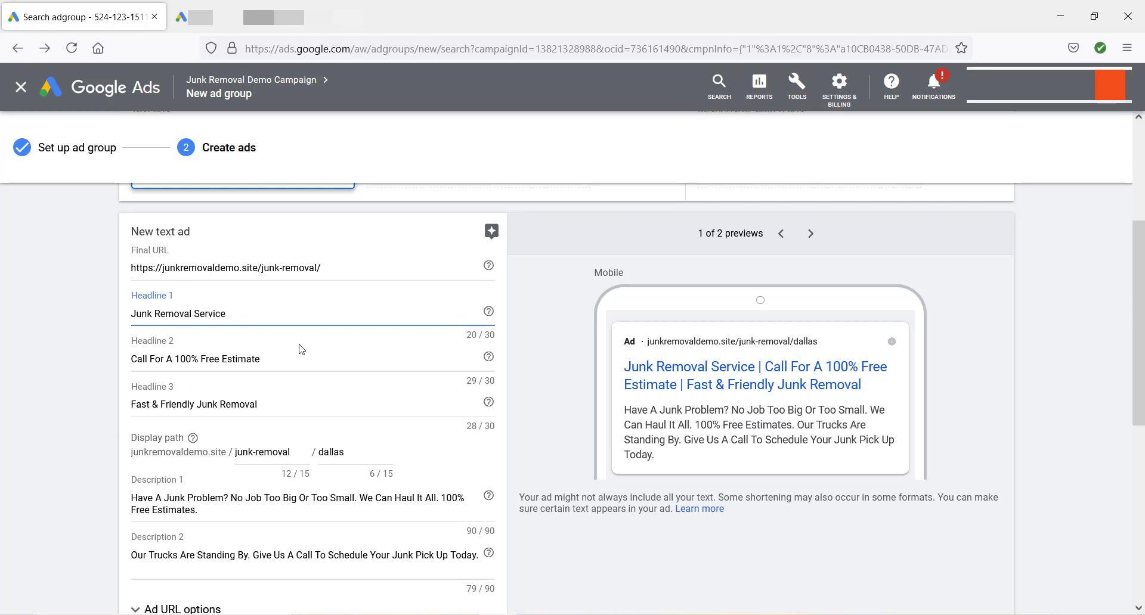
text(Dallas)
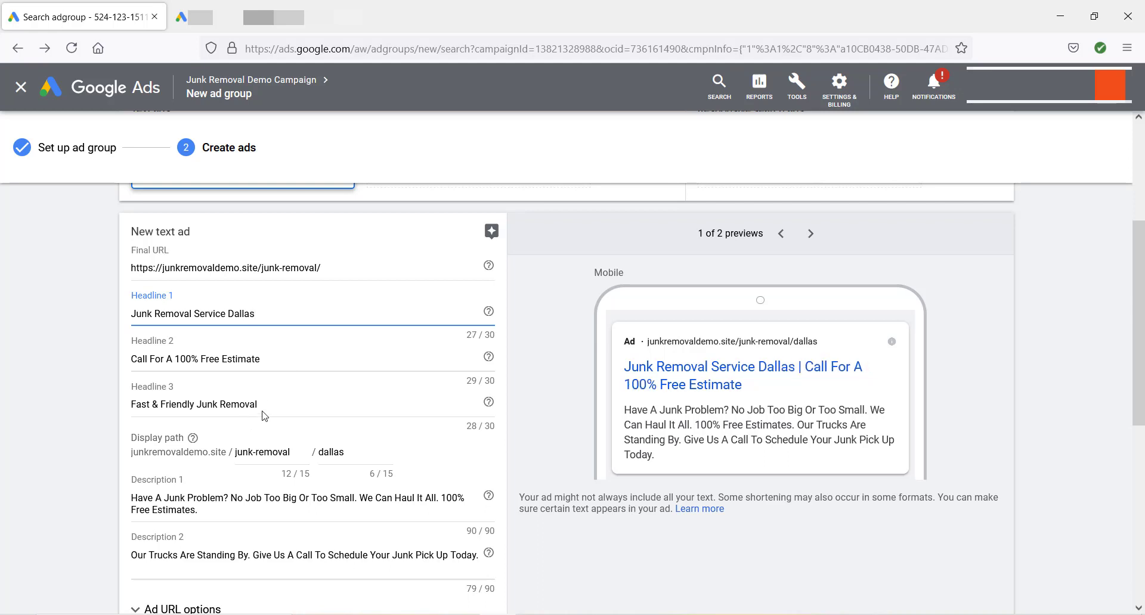
key(BackSpace)
key(BackSpace)
key(BackSpace)
key(BackSpace)
key(BackSpace)
key(BackSpace)
key(BackSpace)
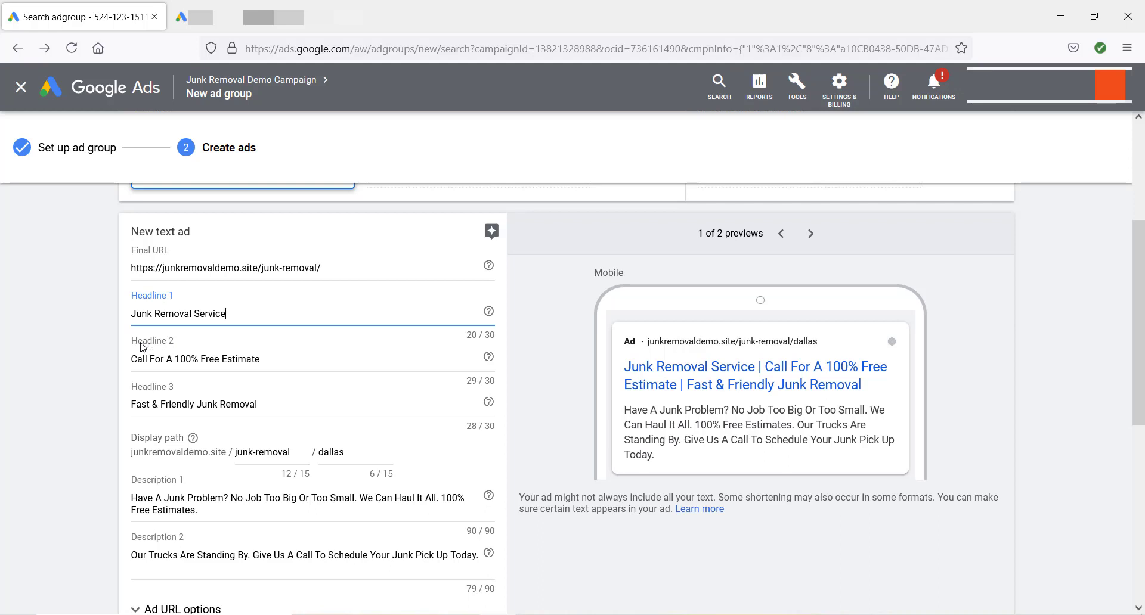
click(72, 338)
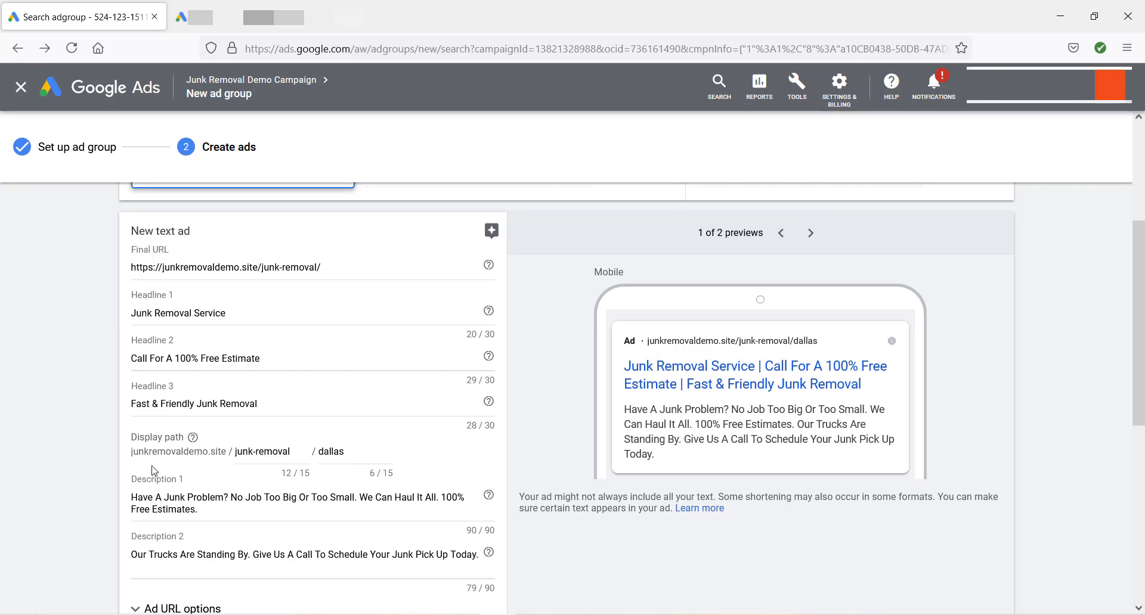
- Review the text ad's two descriptions and their character limits
scroll(152, 468, down, 1)
scroll(138, 463, down, 1)
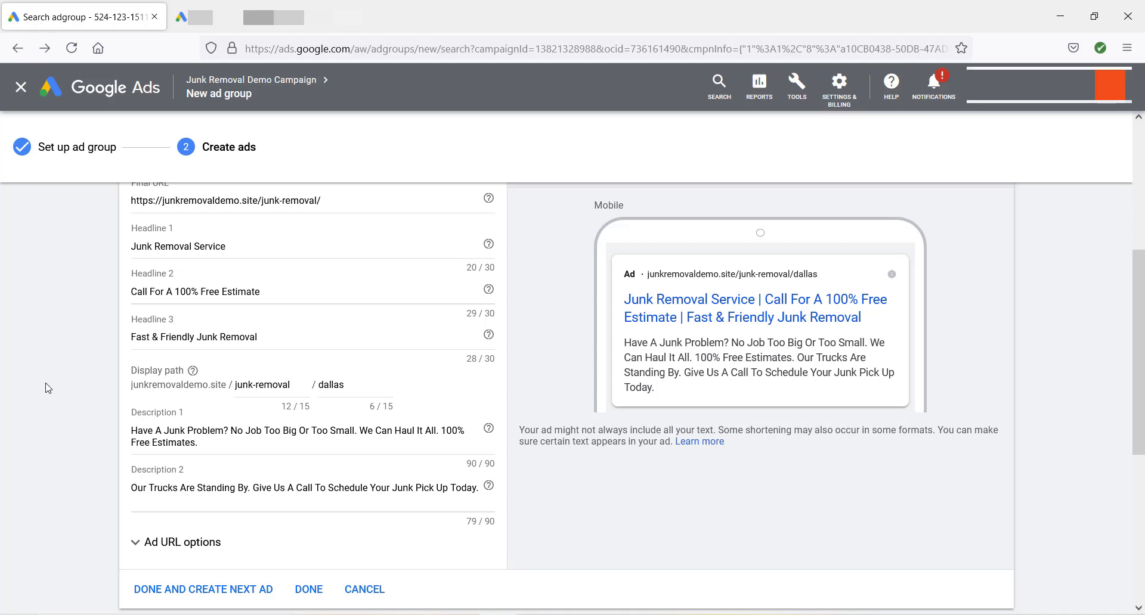
click(370, 486)
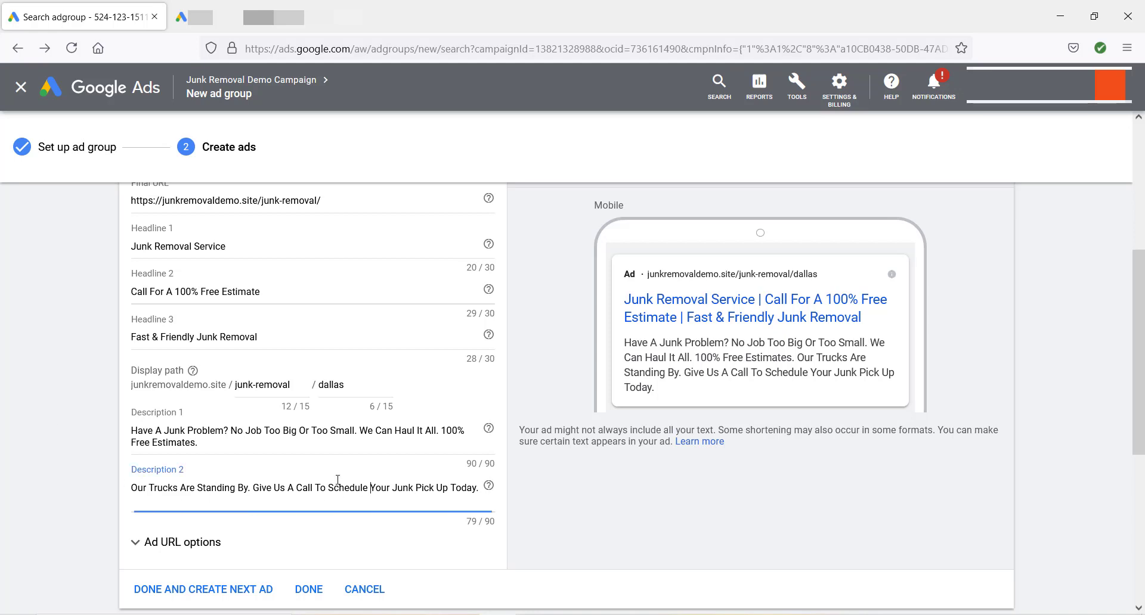
click(139, 435)
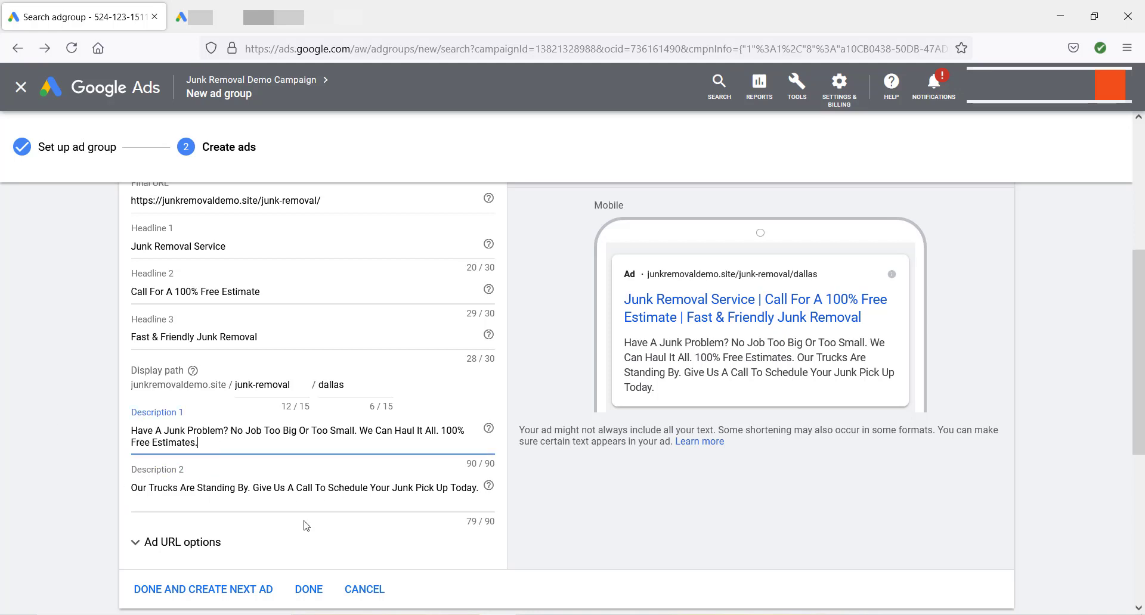
click(470, 523)
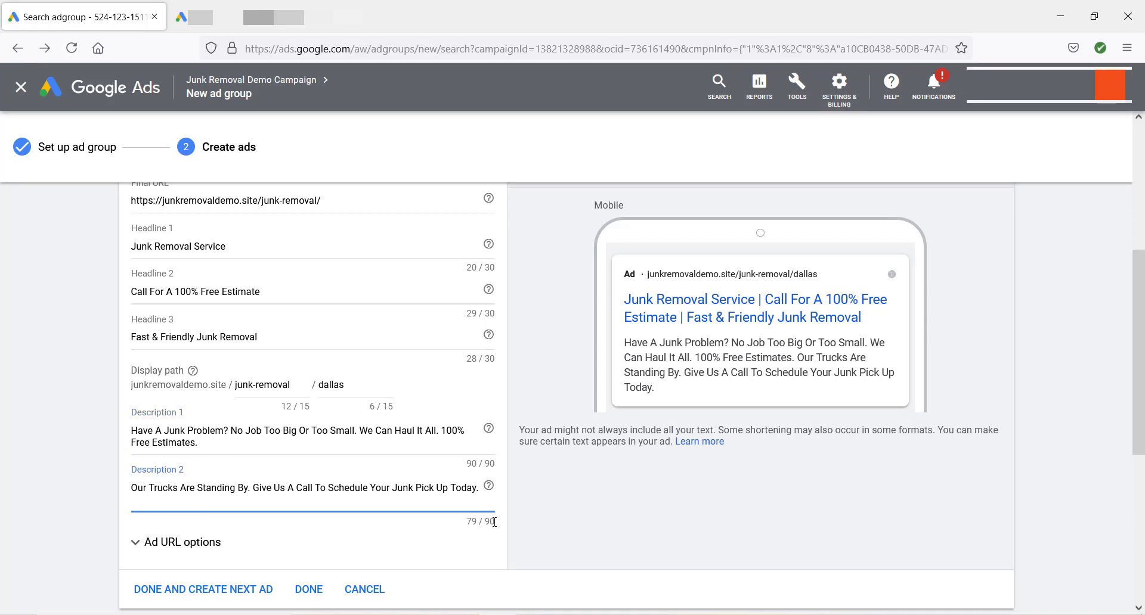
click(53, 471)
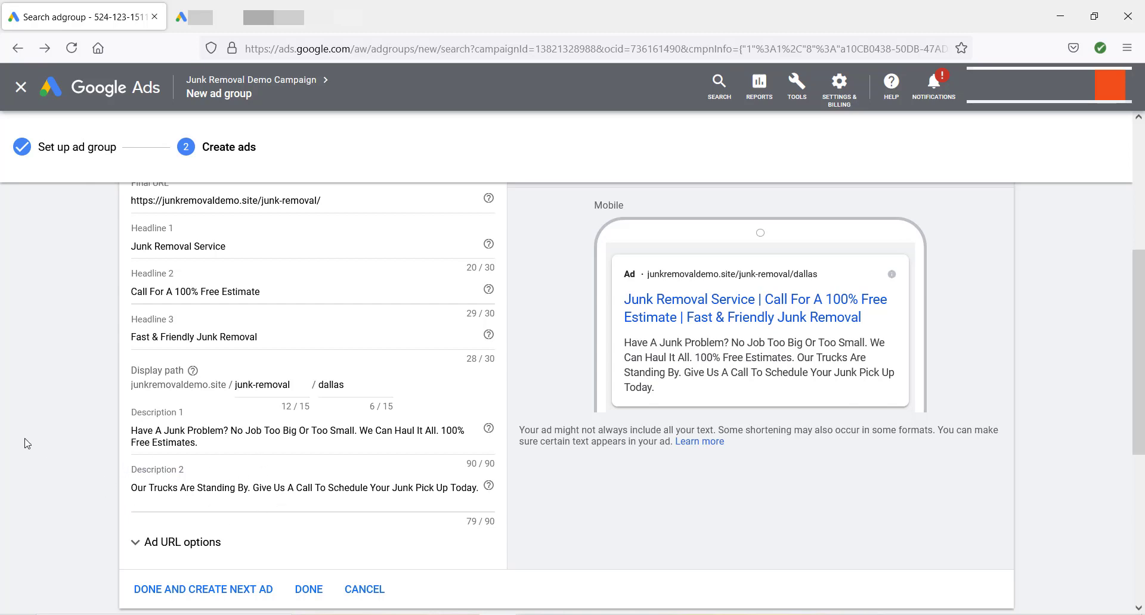
scroll(26, 442, up, 2)
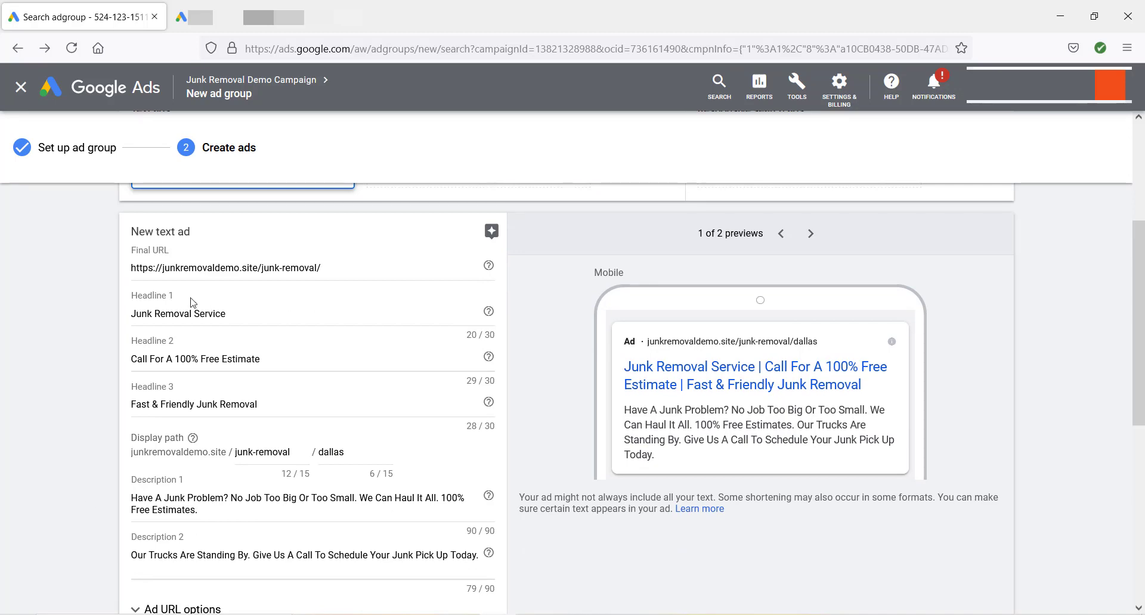
- Finish the text ad and save the Junk Removal ad group without adding any extensions
scroll(44, 349, down, 2)
scroll(48, 349, down, 1)
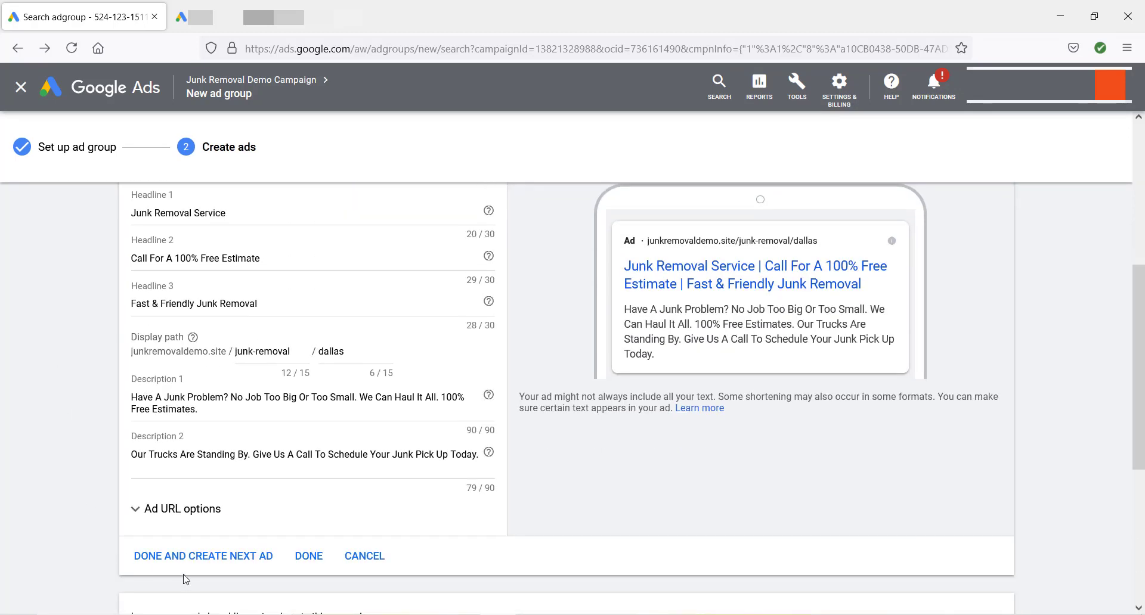
click(309, 566)
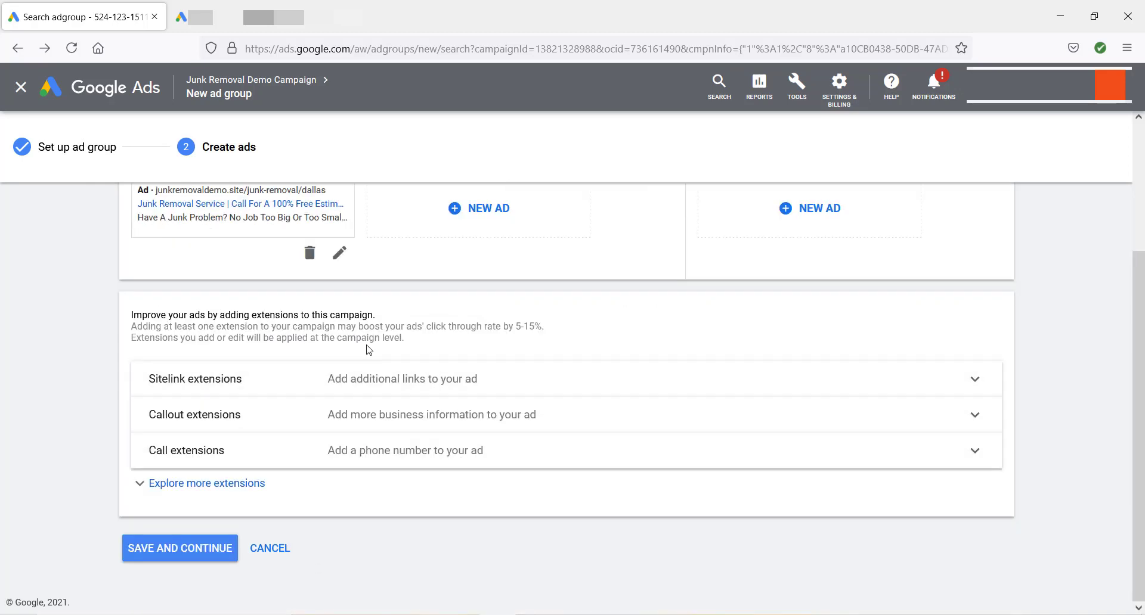
scroll(257, 403, up, 3)
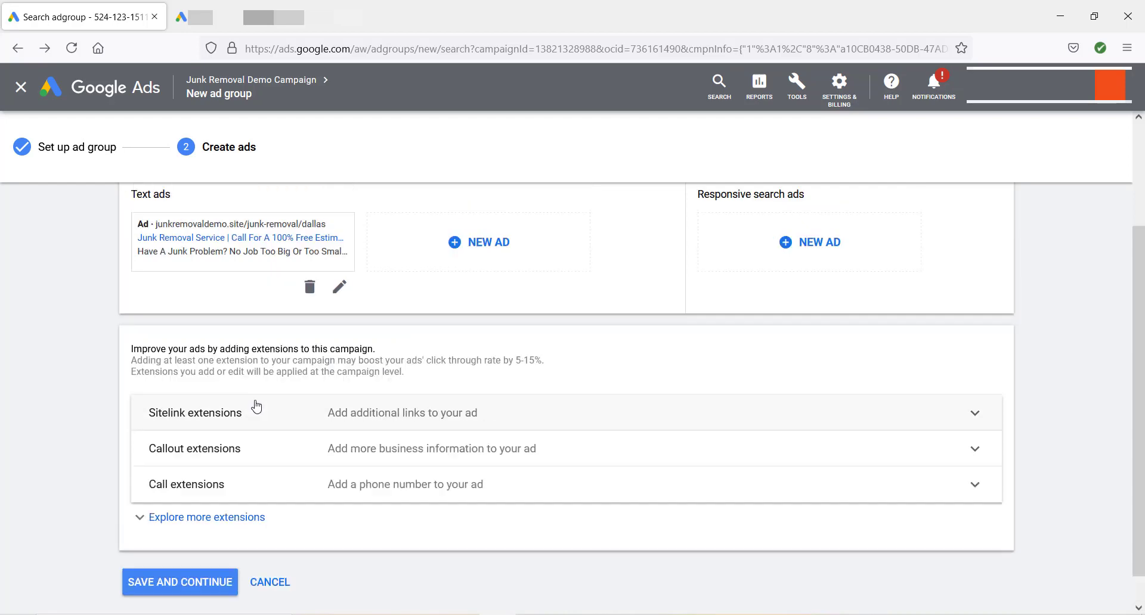
scroll(258, 406, down, 3)
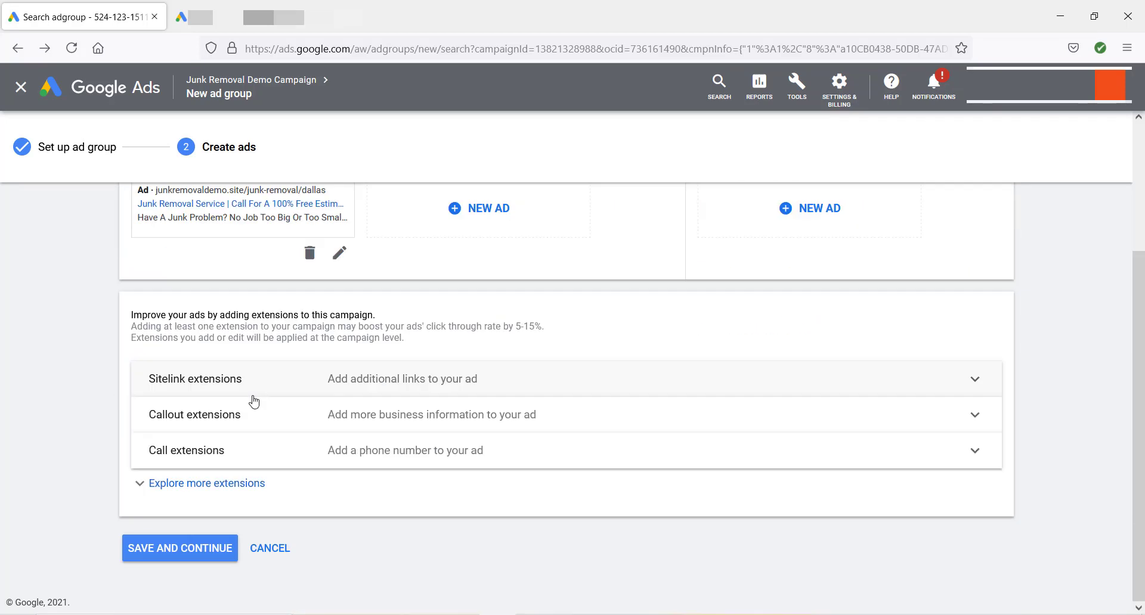
click(184, 558)
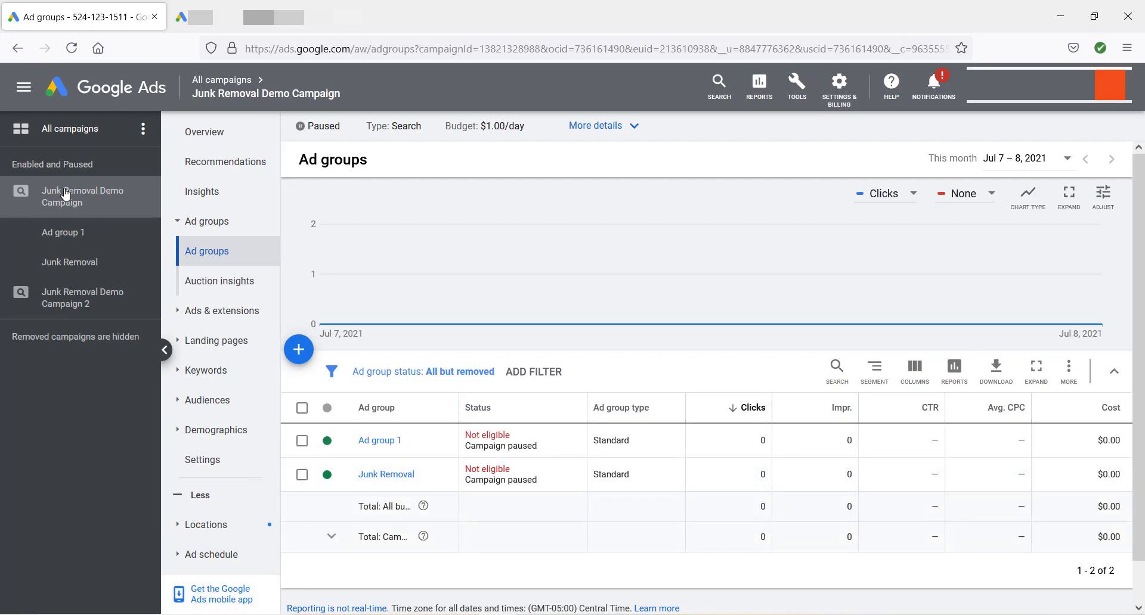
- Open the Junk Removal ad group and review its full list of phrase and exact match search keywords
click(403, 481)
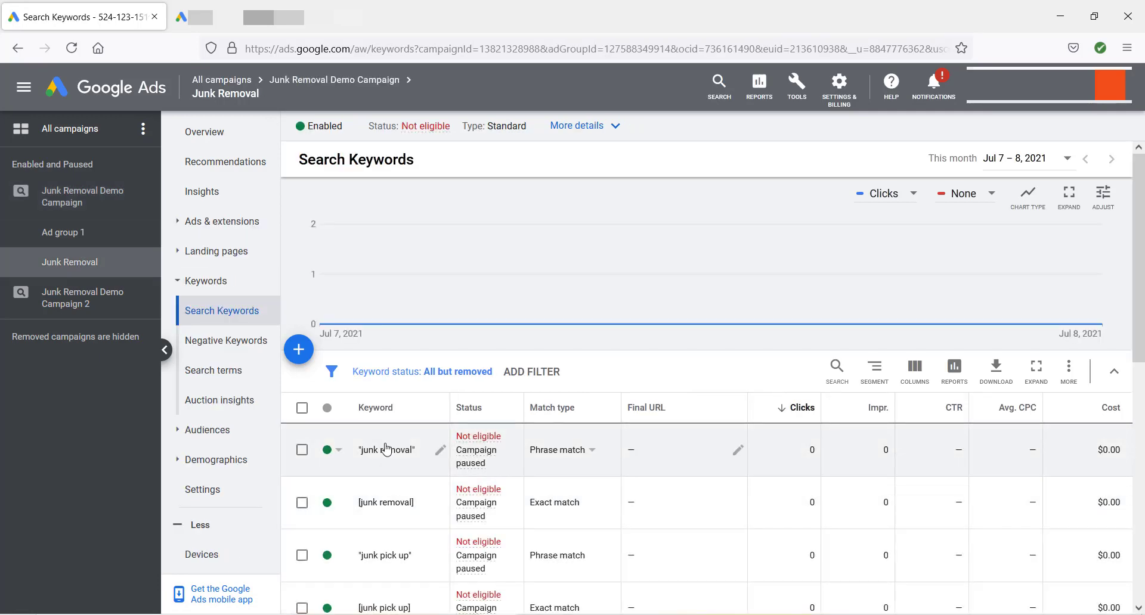
scroll(386, 453, down, 3)
scroll(384, 441, down, 4)
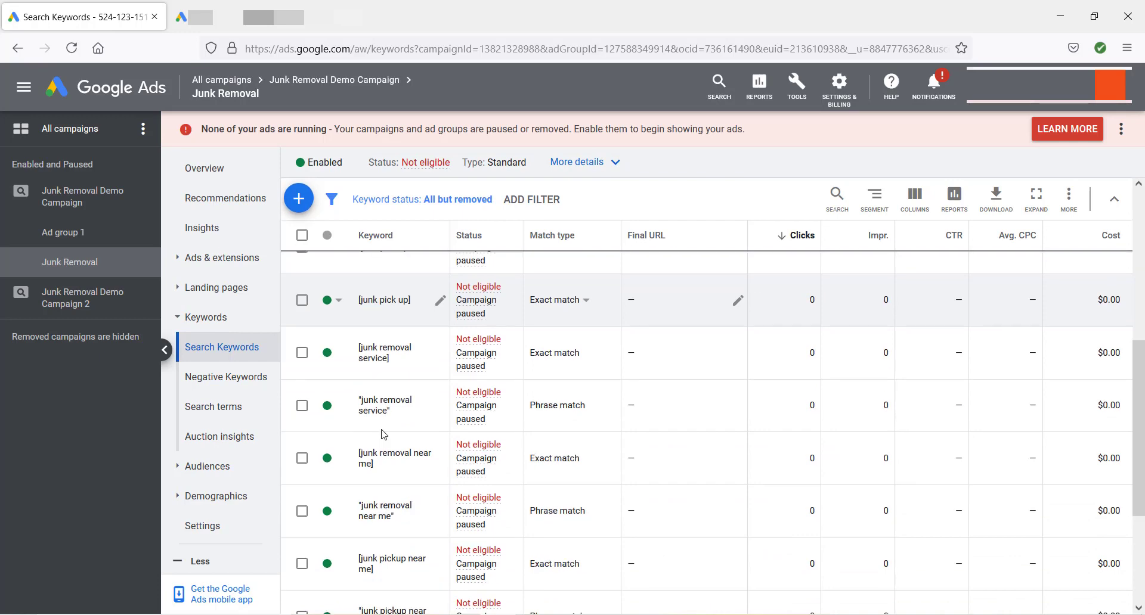
scroll(384, 435, down, 2)
scroll(388, 429, up, 8)
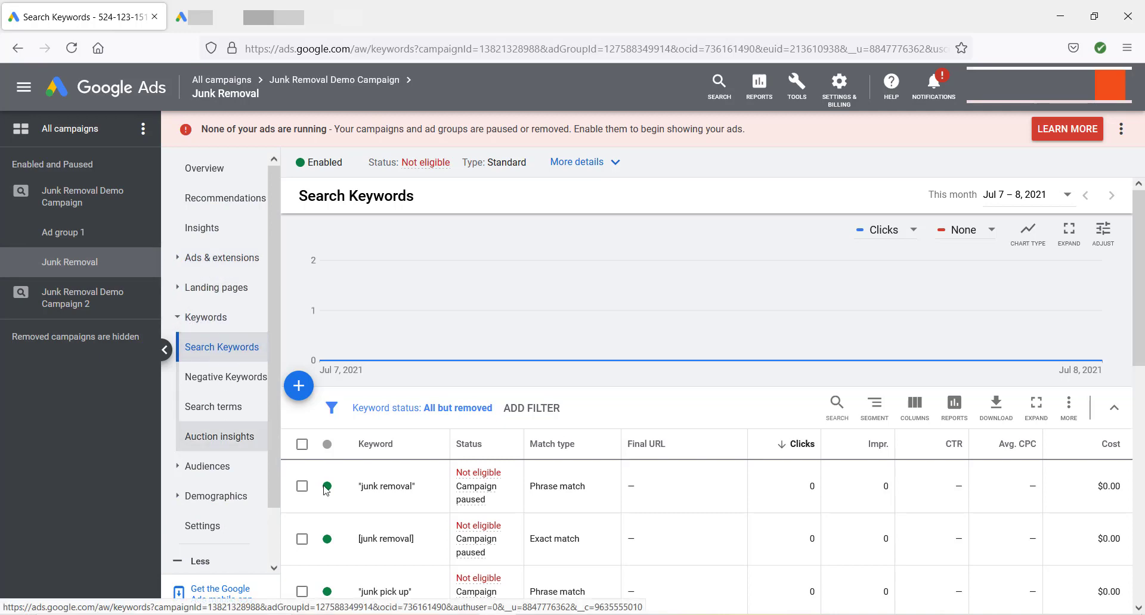
scroll(397, 486, down, 3)
scroll(395, 482, down, 5)
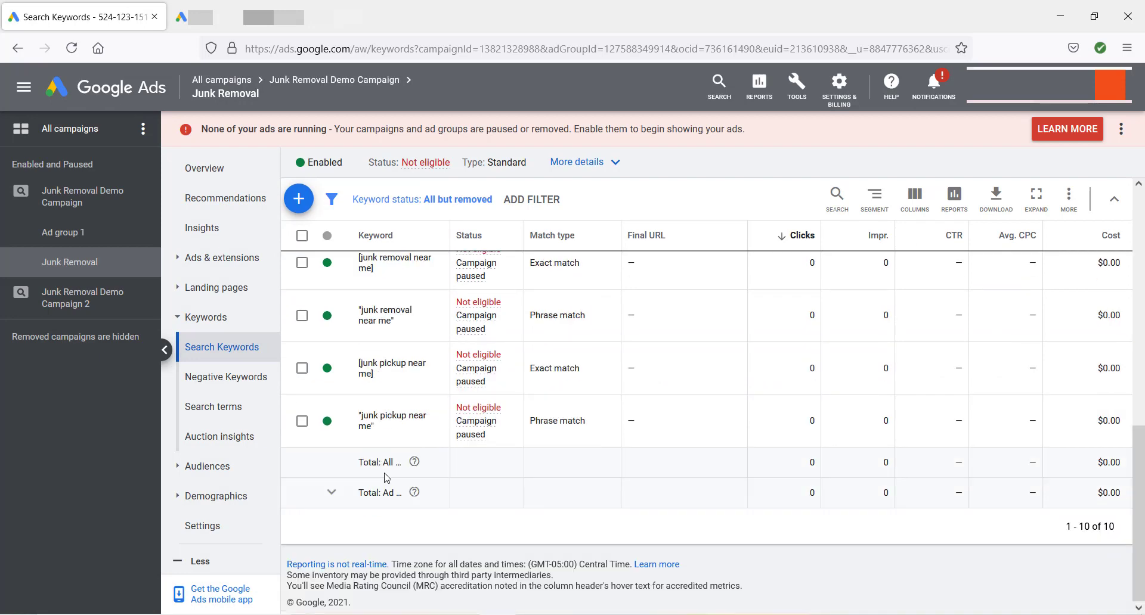
scroll(391, 480, up, 6)
scroll(412, 475, up, 3)
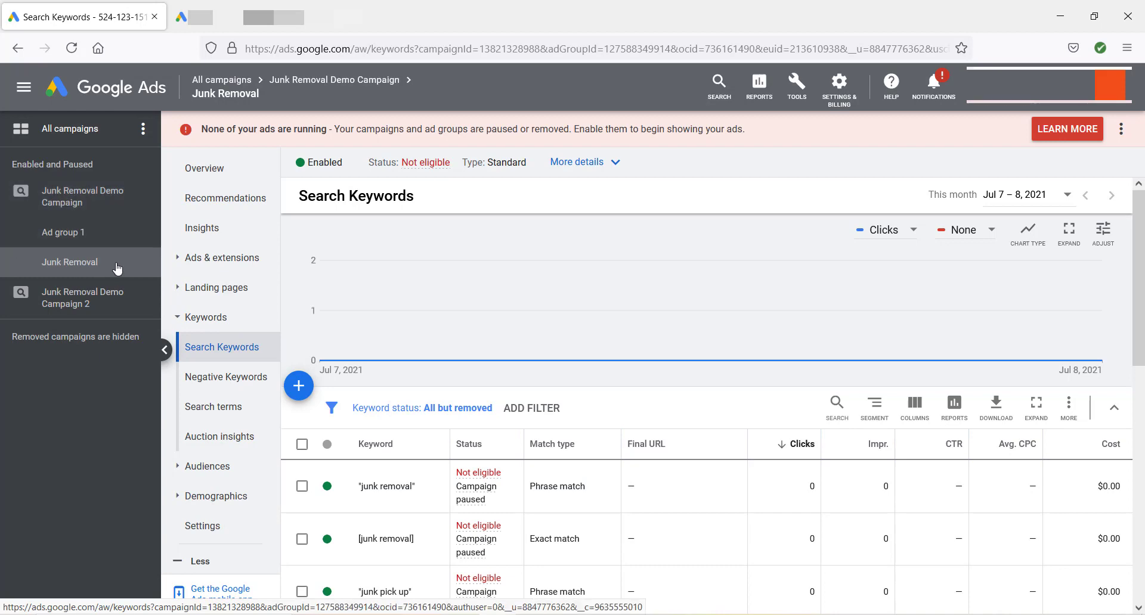
- Show the Junk Removal ad group's ads and check the link options of the new text ad's headline
click(237, 262)
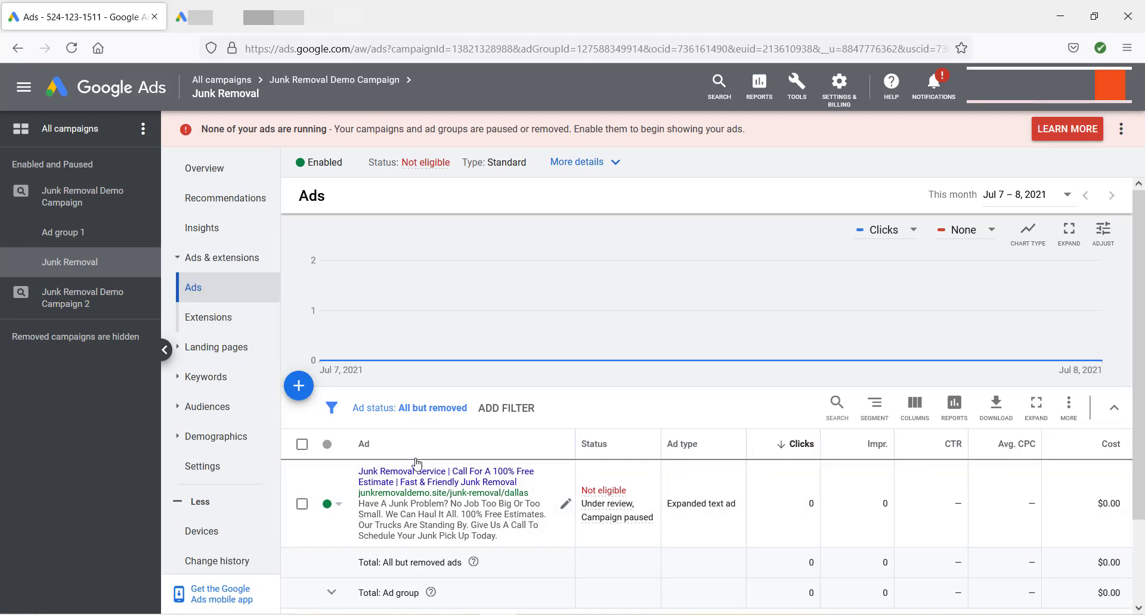
right_click(464, 474)
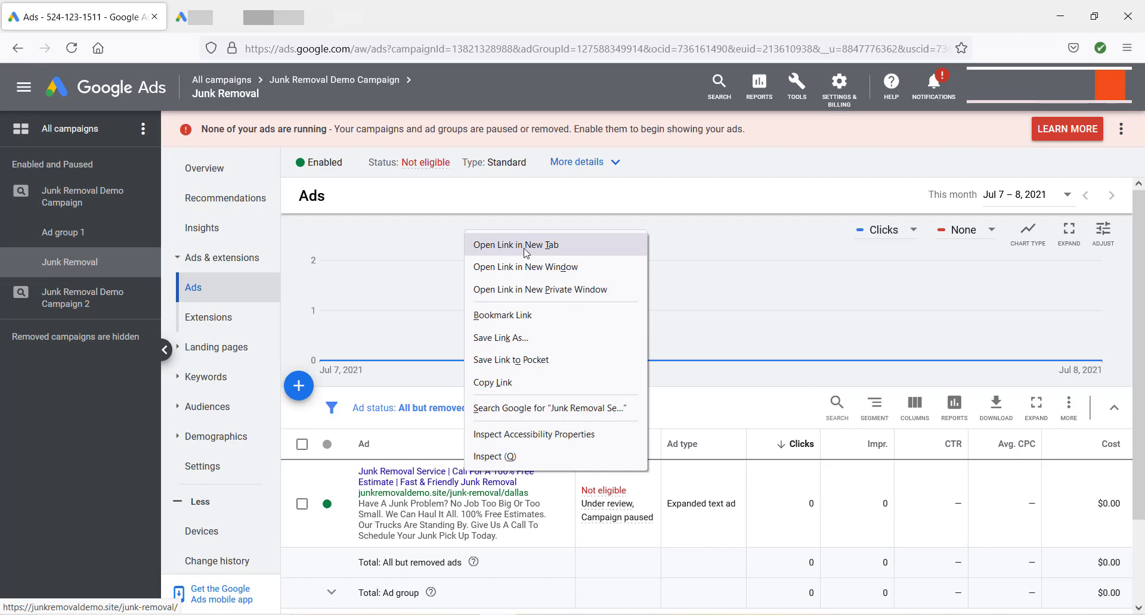
click(711, 413)
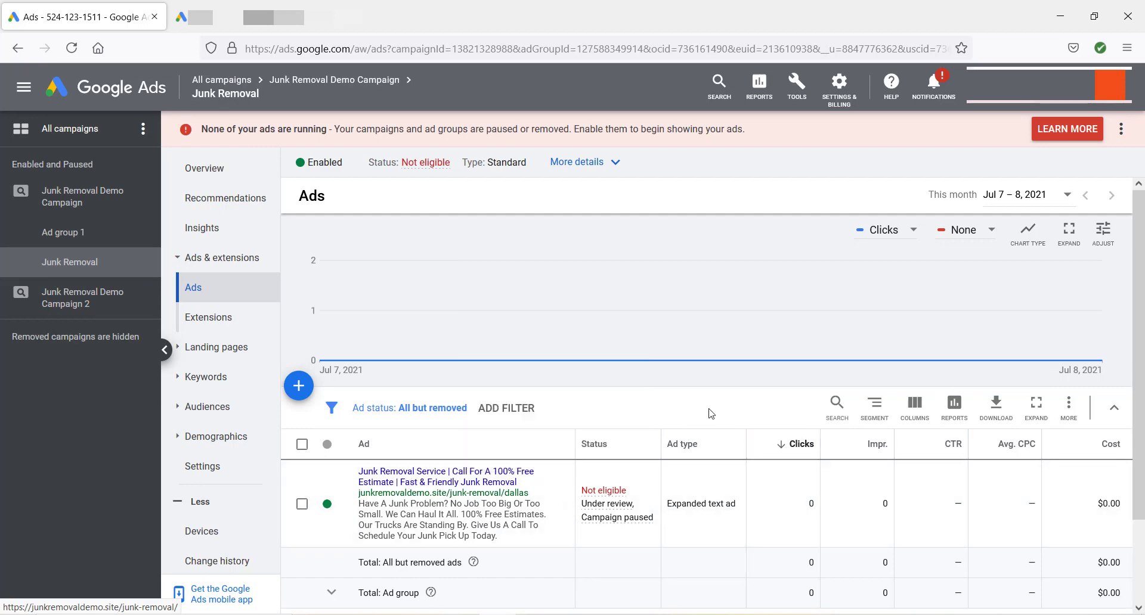
- View the landing page linked from the Junk Removal text ad's headline and return to the ads list
click(434, 473)
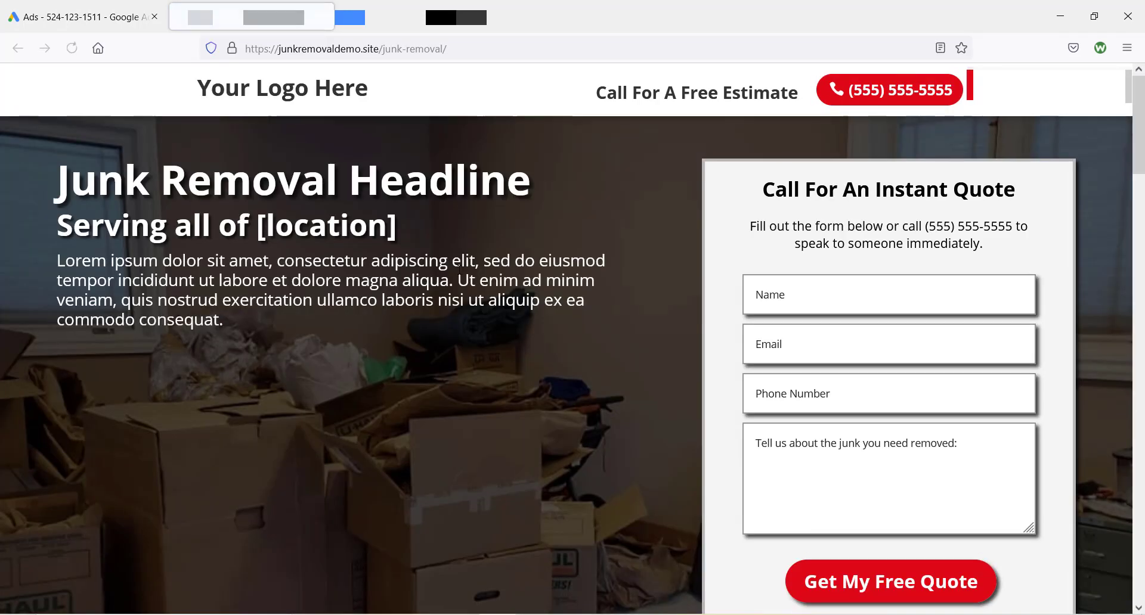
click(325, 17)
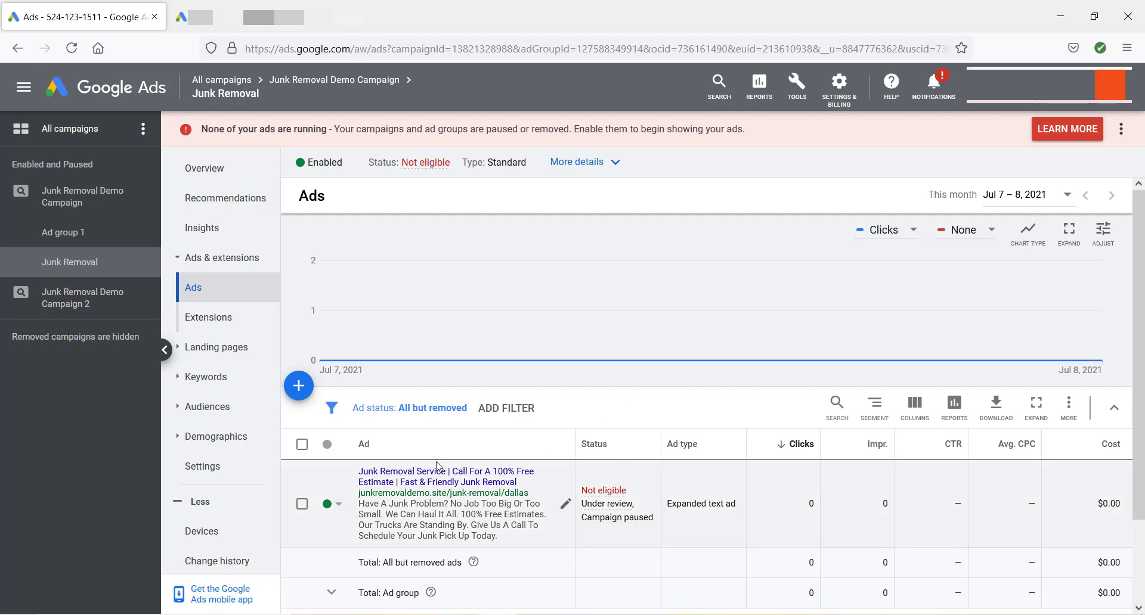
- Make an editable copy of the Junk Removal text ad and change its Headline 1 to "Junk Removal Service Dallas"
click(566, 508)
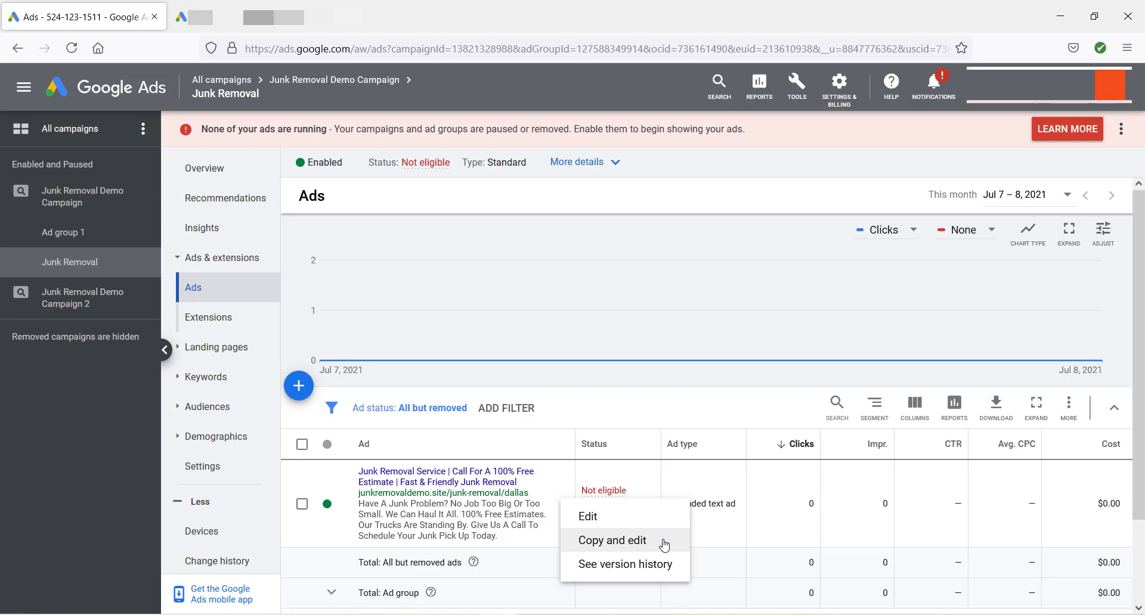
click(664, 544)
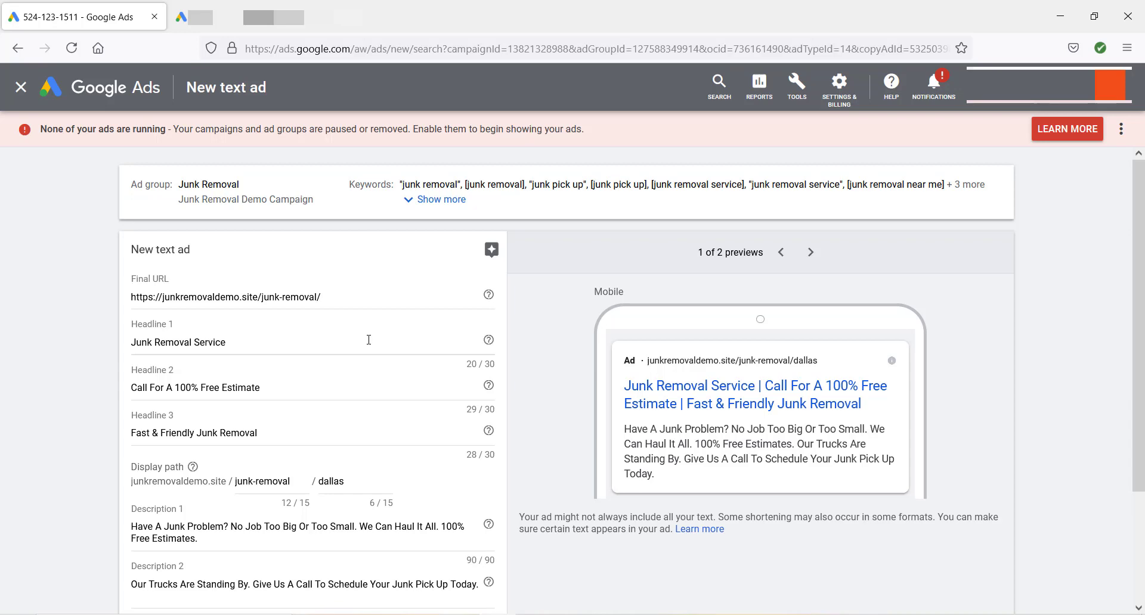
scroll(345, 338, down, 1)
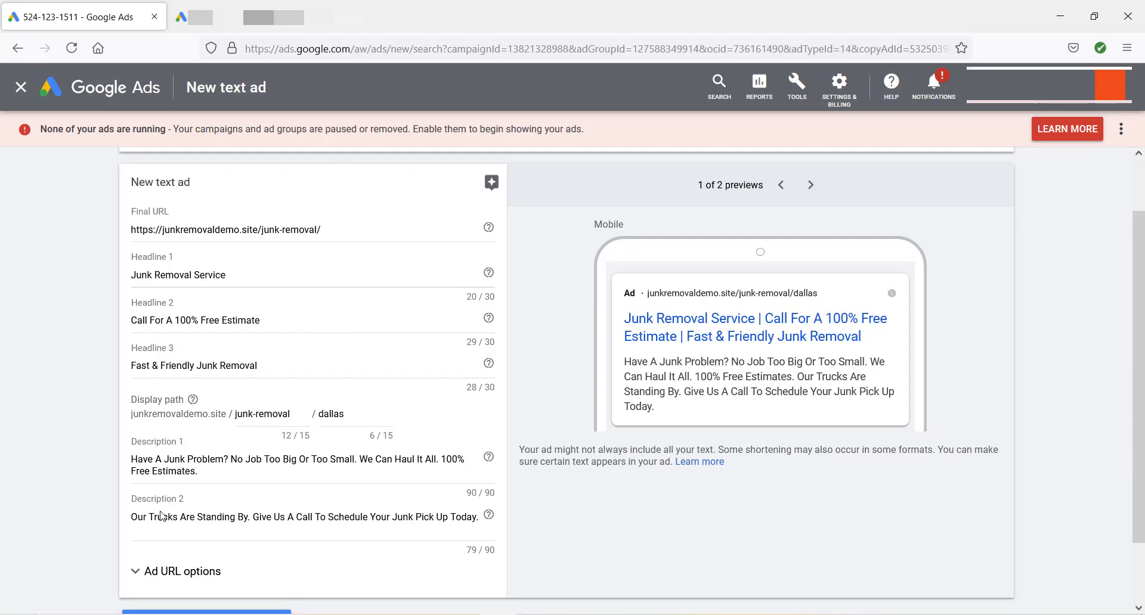
scroll(318, 439, up, 1)
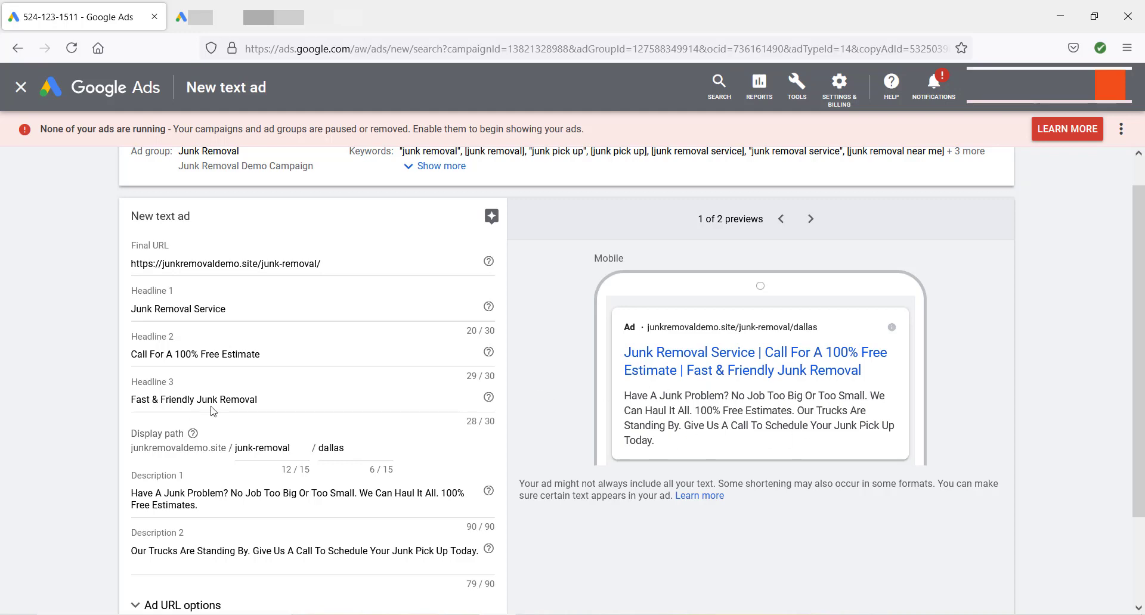
click(274, 313)
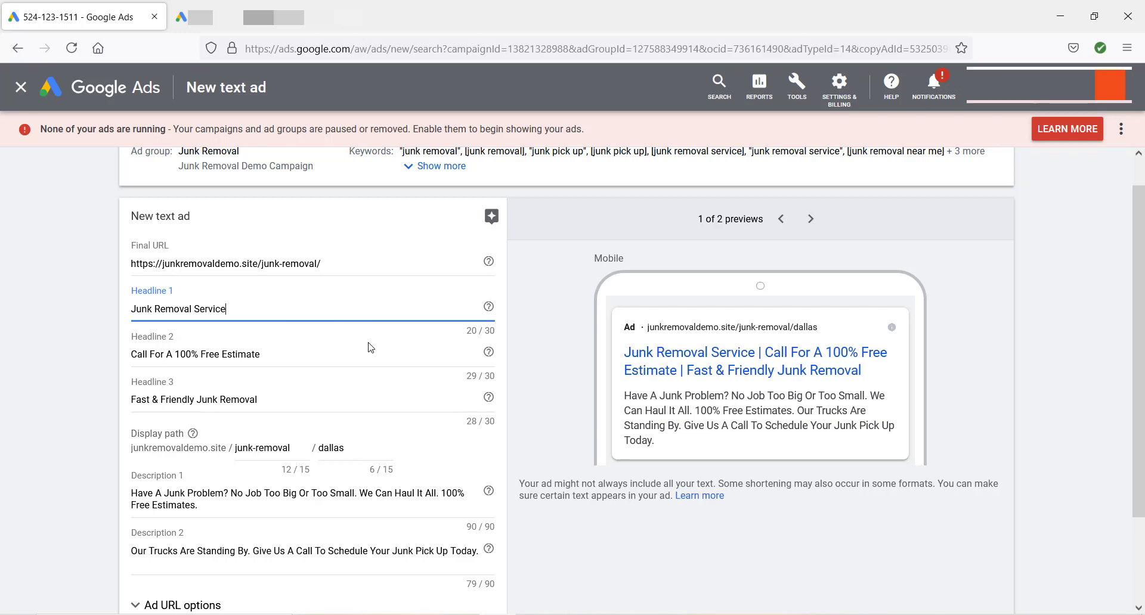
text(Dallas)
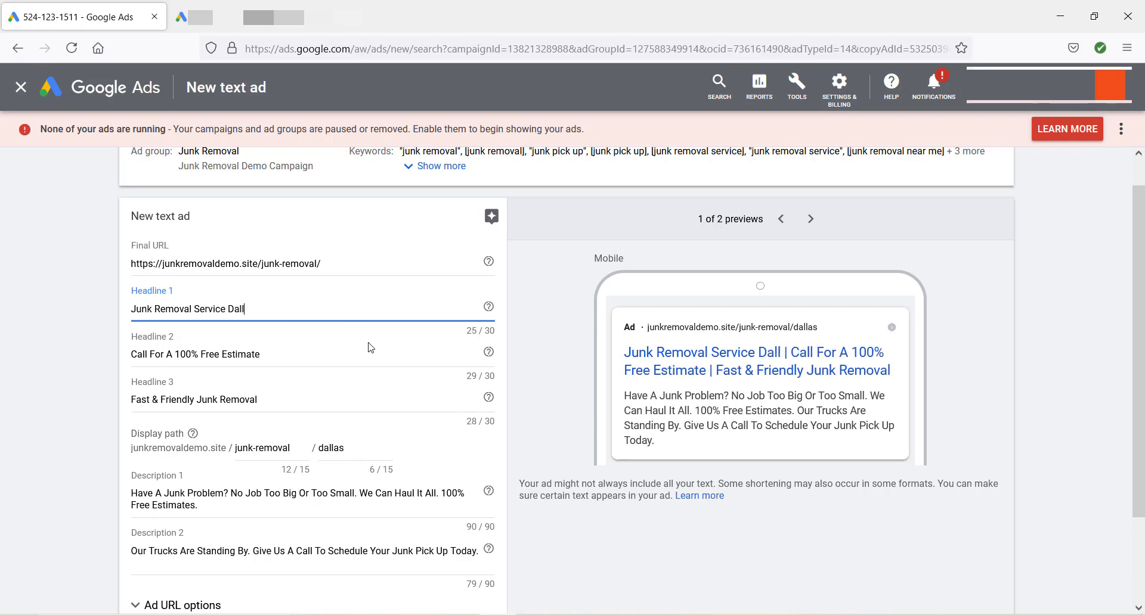
- Shorten the copied ad's Headline 2 to "Call For A Free Estimate" and save the ad without creating extensions
click(198, 354)
key(BackSpace)
key(BackSpace)
key(BackSpace)
key(BackSpace)
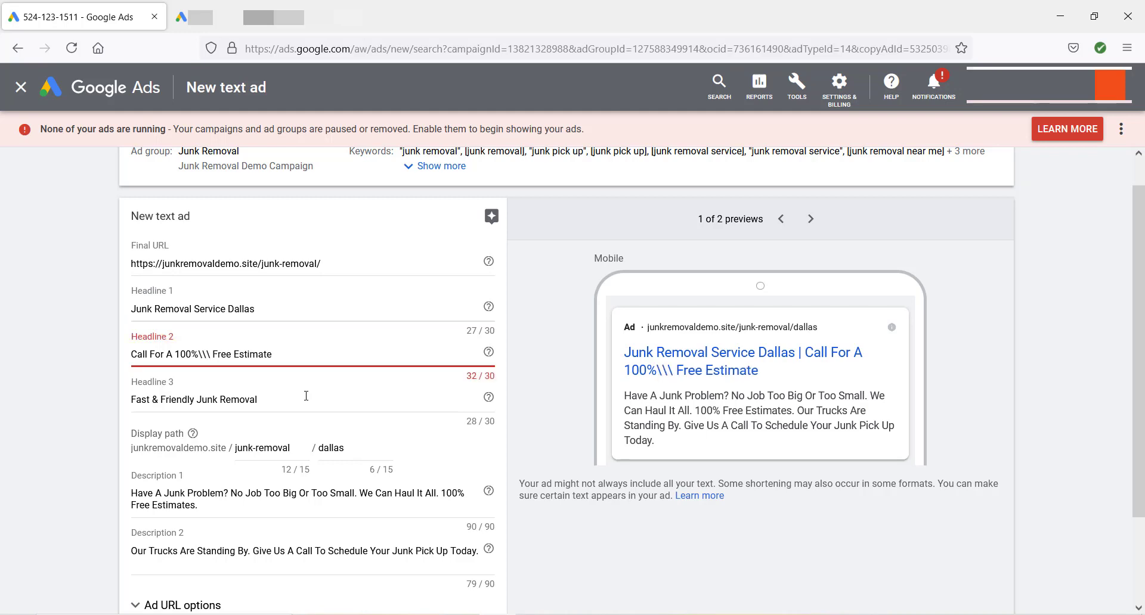
key(BackSpace)
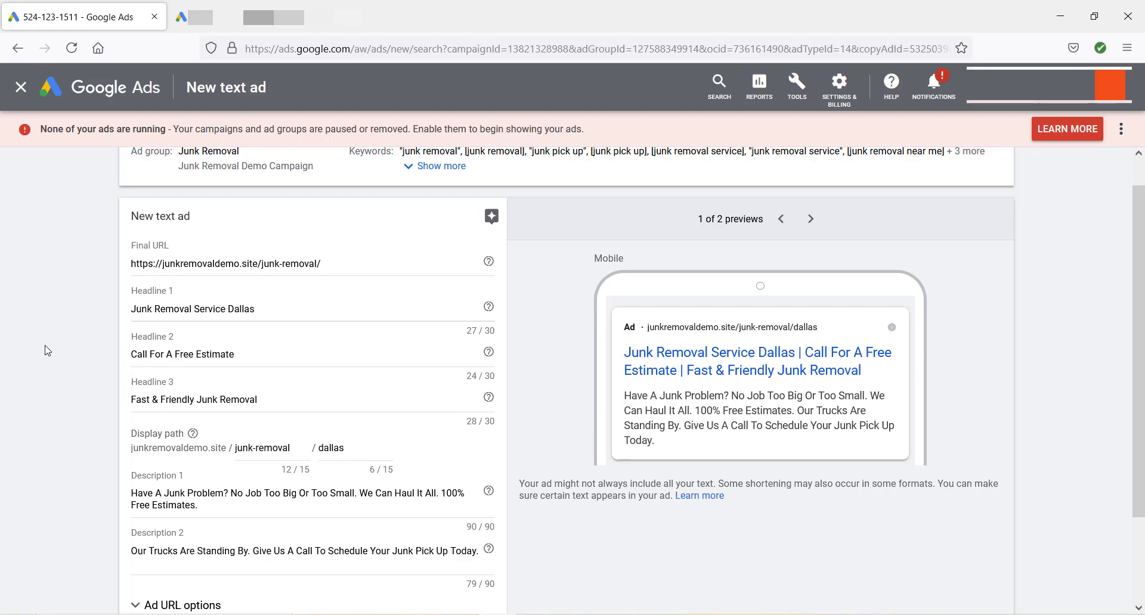
scroll(48, 350, down, 3)
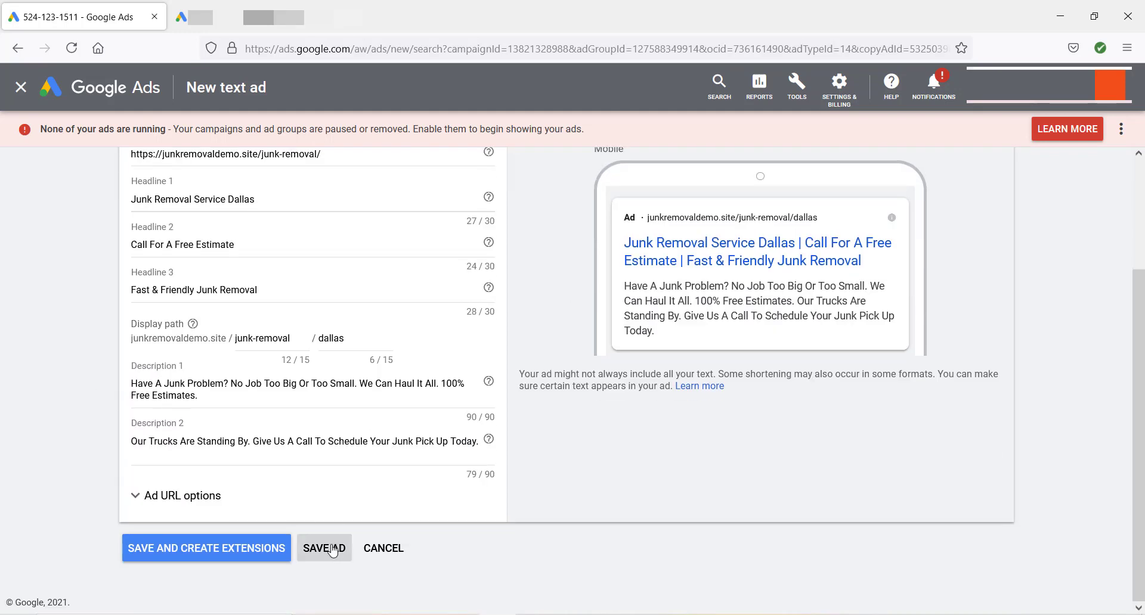
click(333, 552)
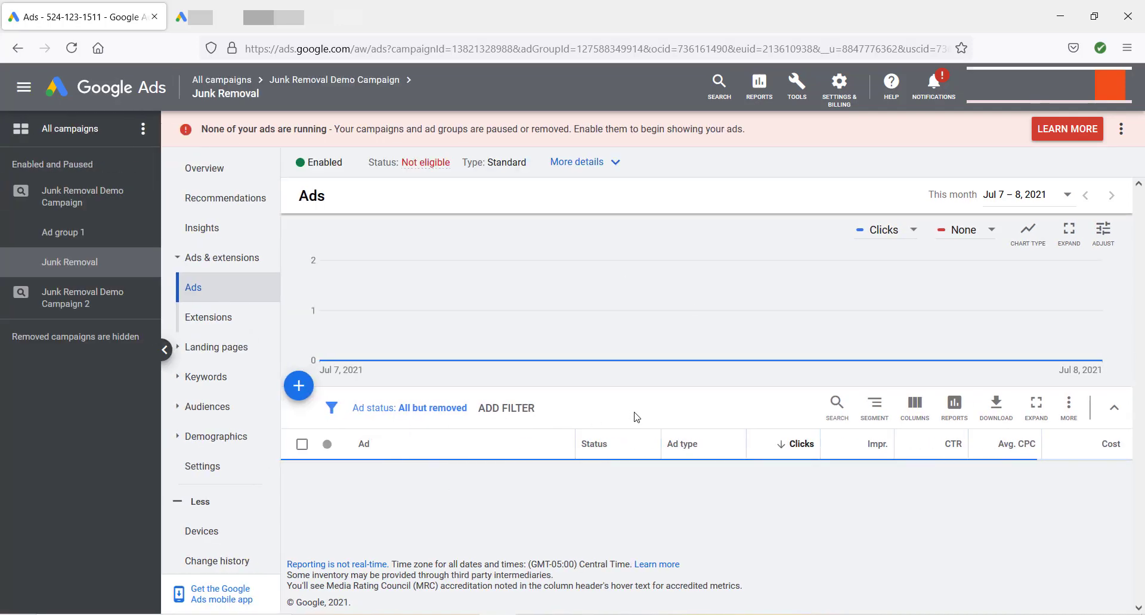
- Compare the original and copied text ads in the Junk Removal ad group and check the copy's editing options
scroll(636, 416, down, 3)
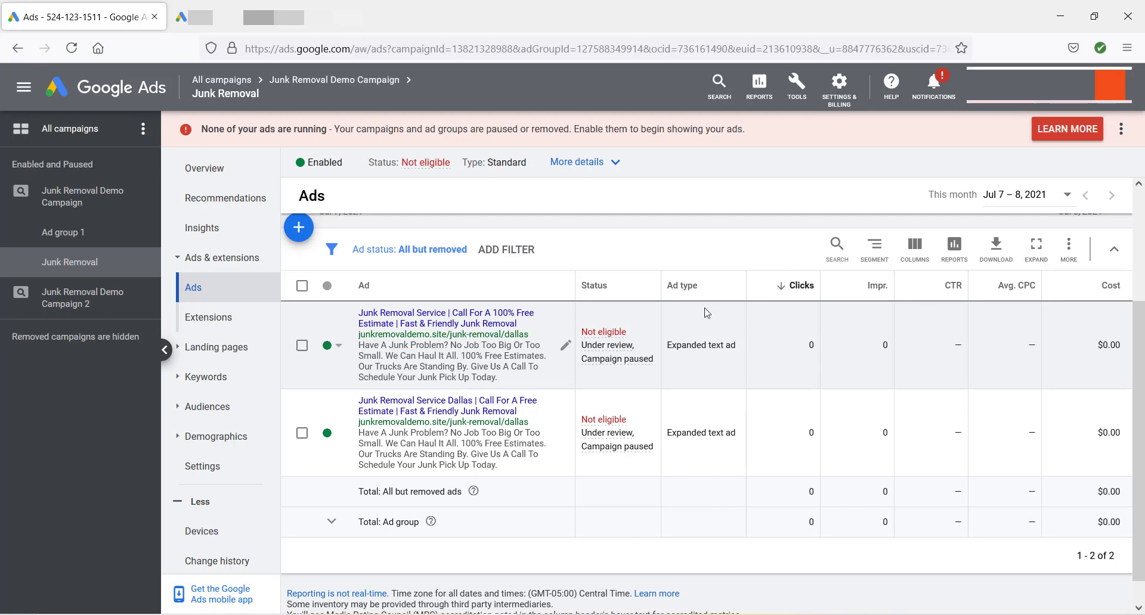
right_click(624, 374)
key(Escape)
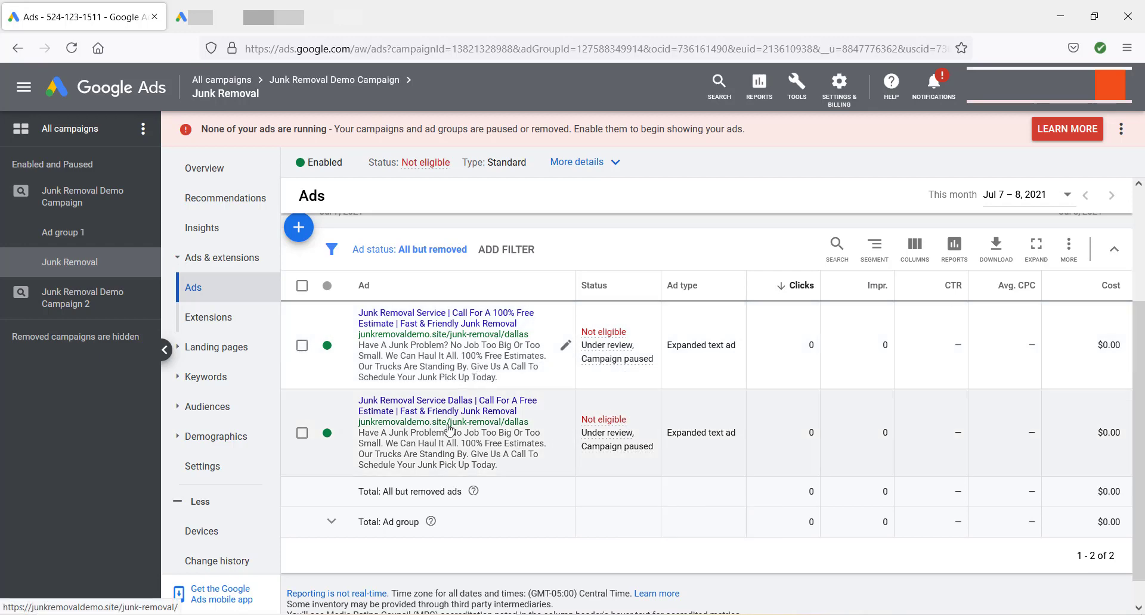
click(565, 434)
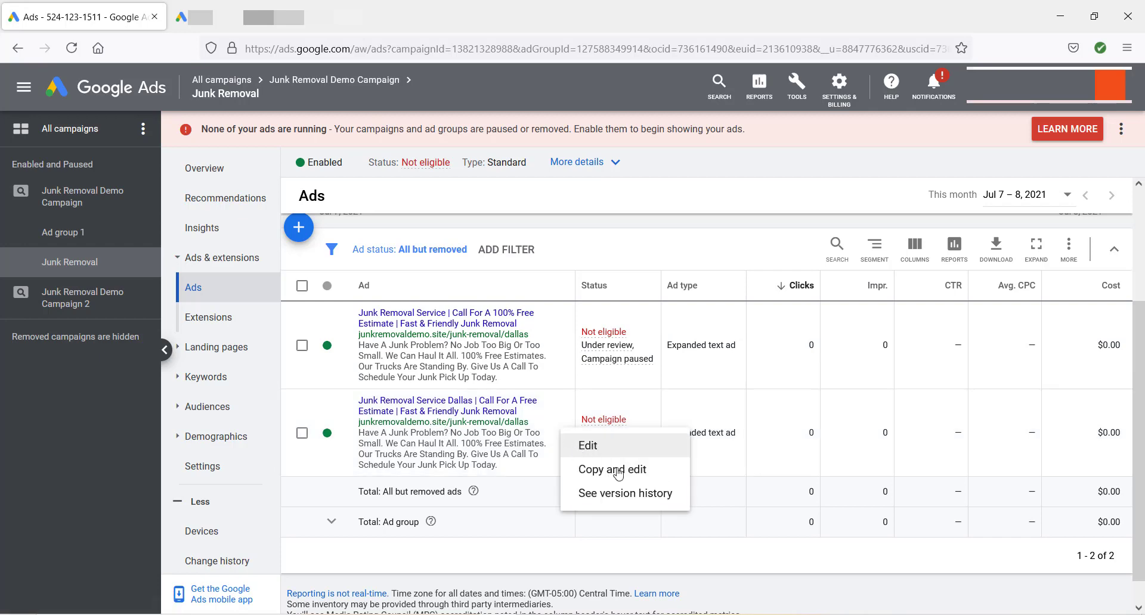
click(724, 236)
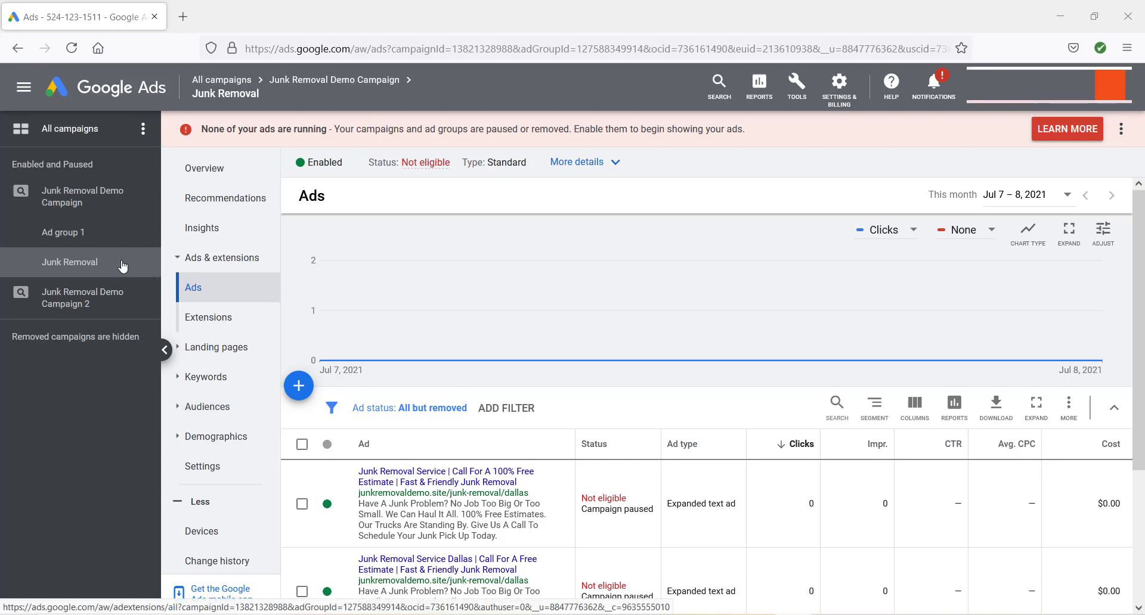
- Open the negative keywords of Junk Removal Demo Campaign and start adding new ones at campaign level
click(99, 205)
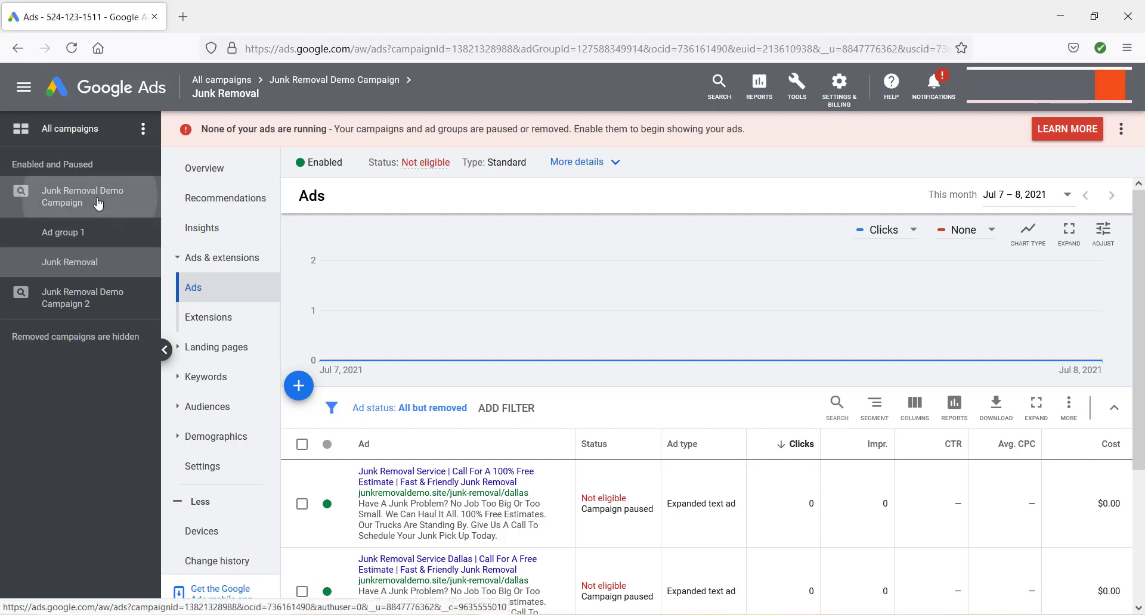
click(114, 266)
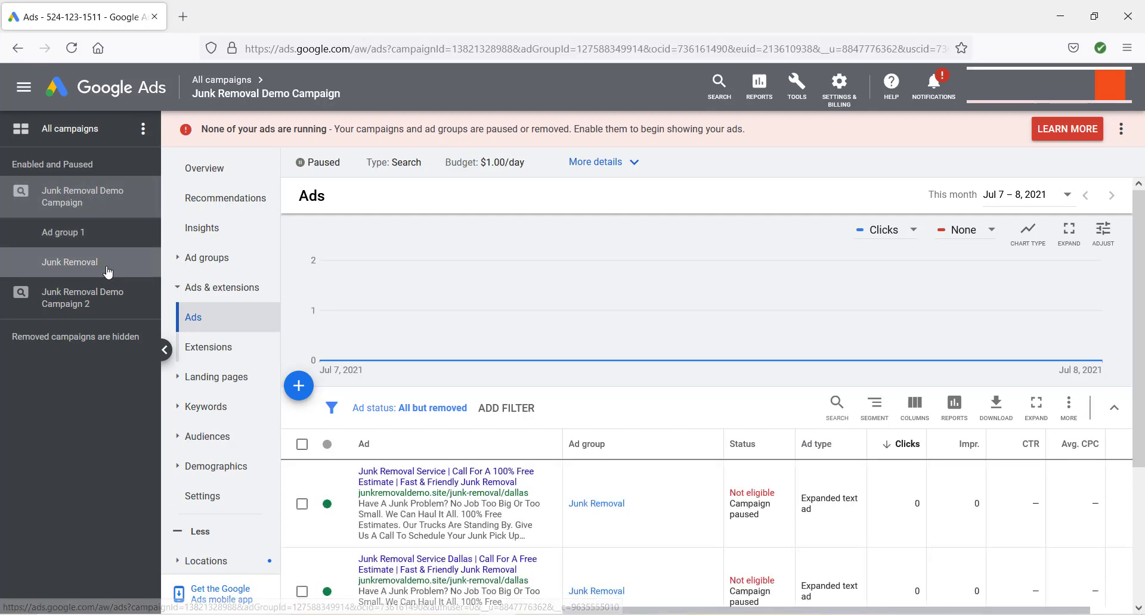
click(117, 204)
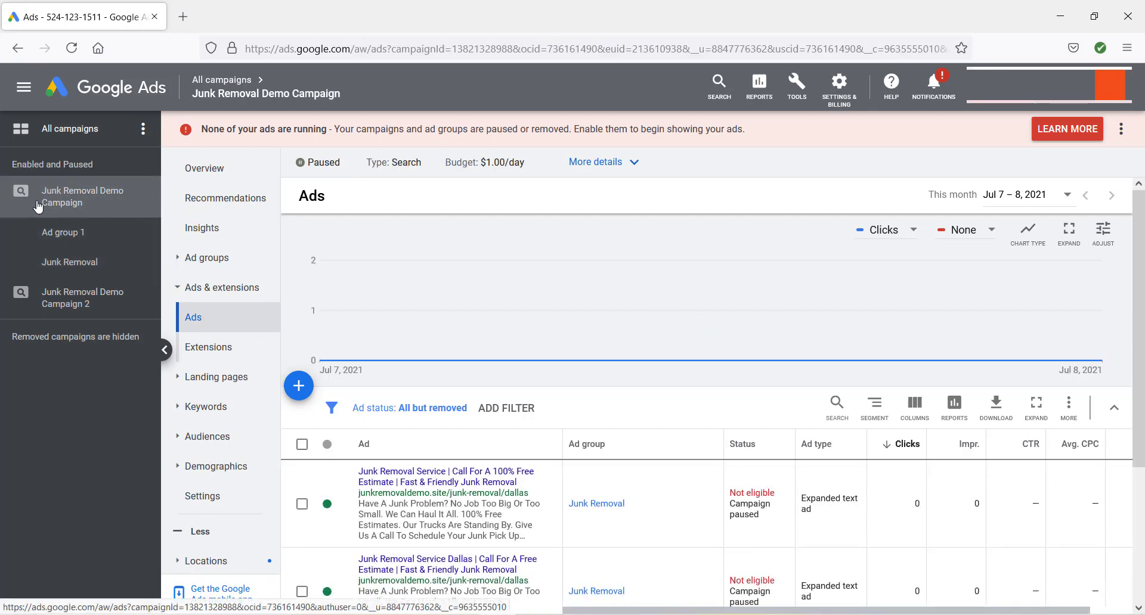
click(232, 408)
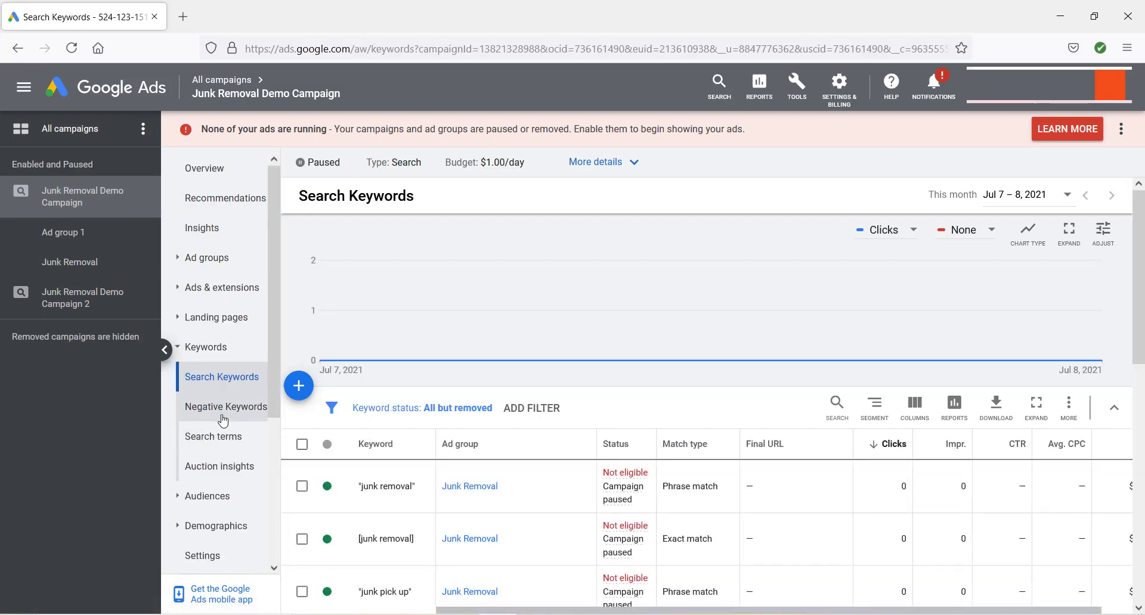
click(228, 421)
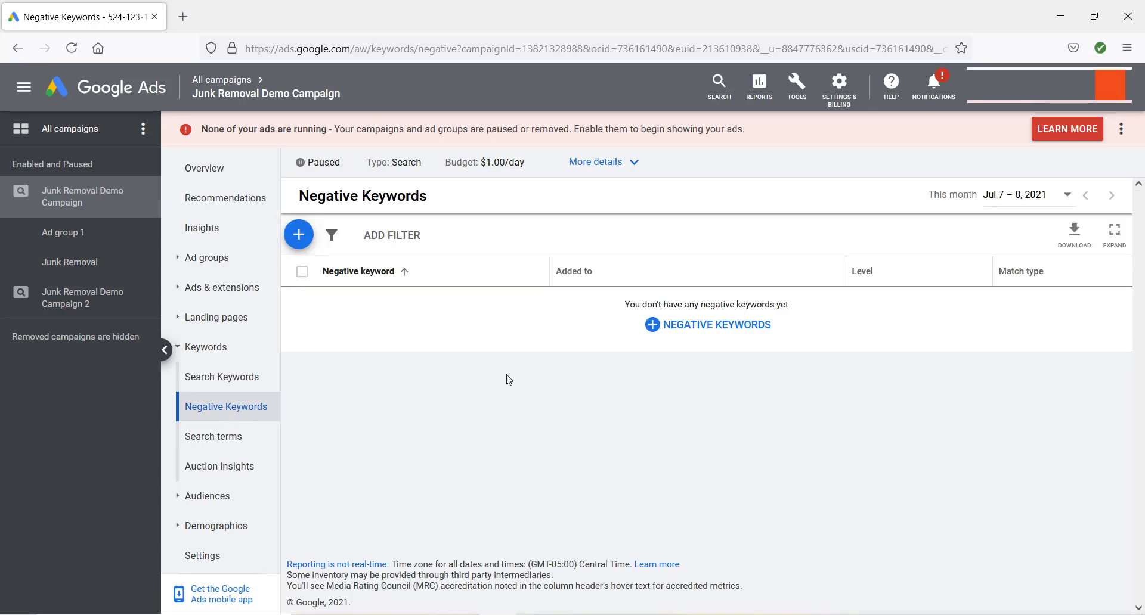
click(299, 234)
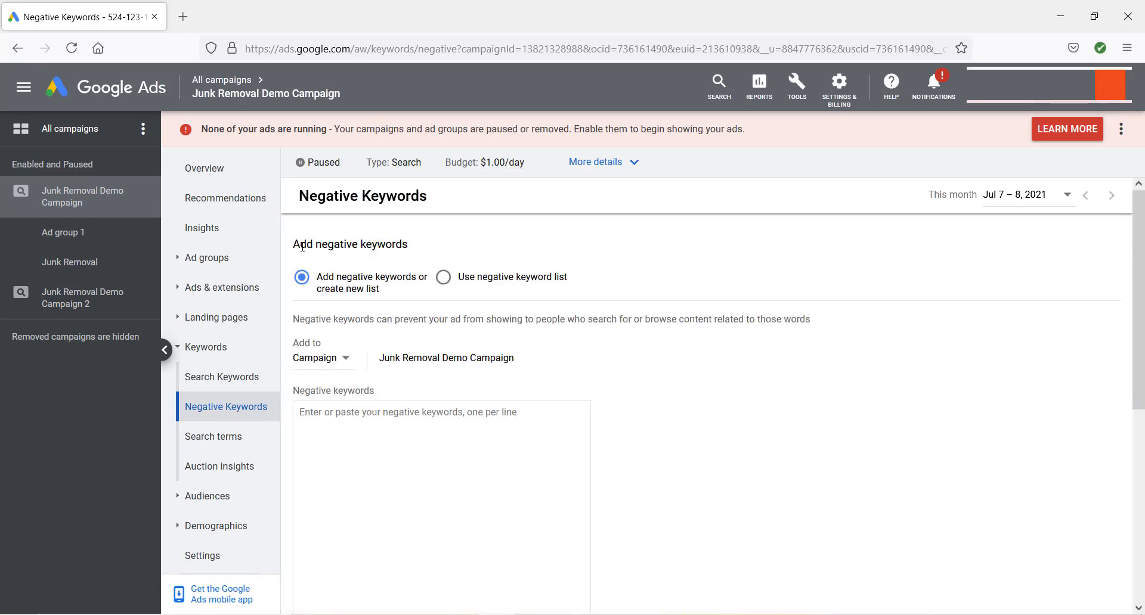
scroll(716, 367, down, 2)
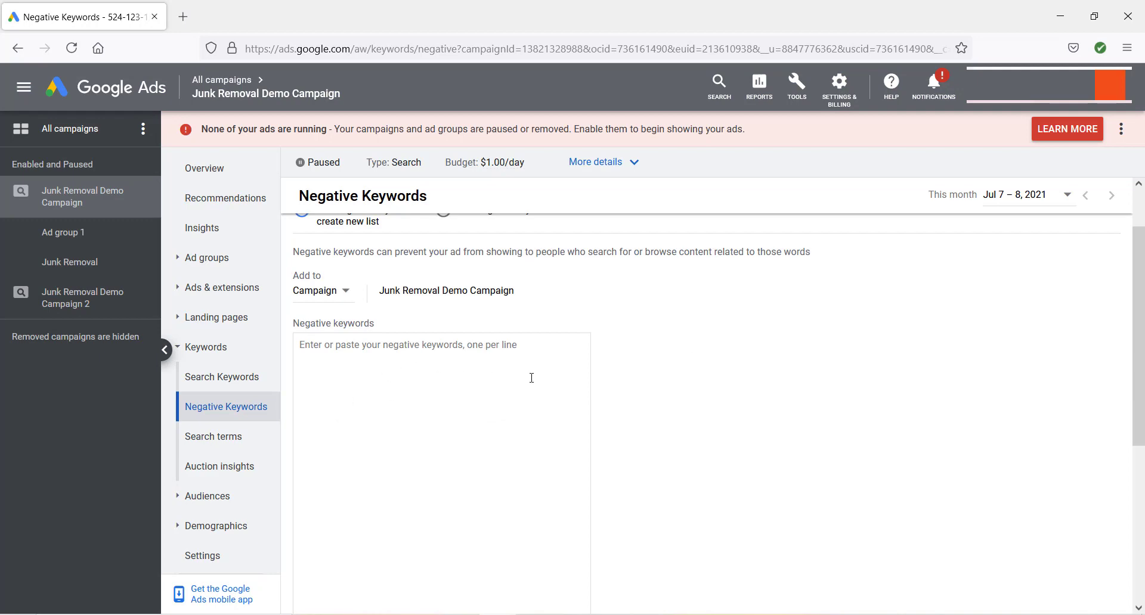
scroll(703, 394, up, 1)
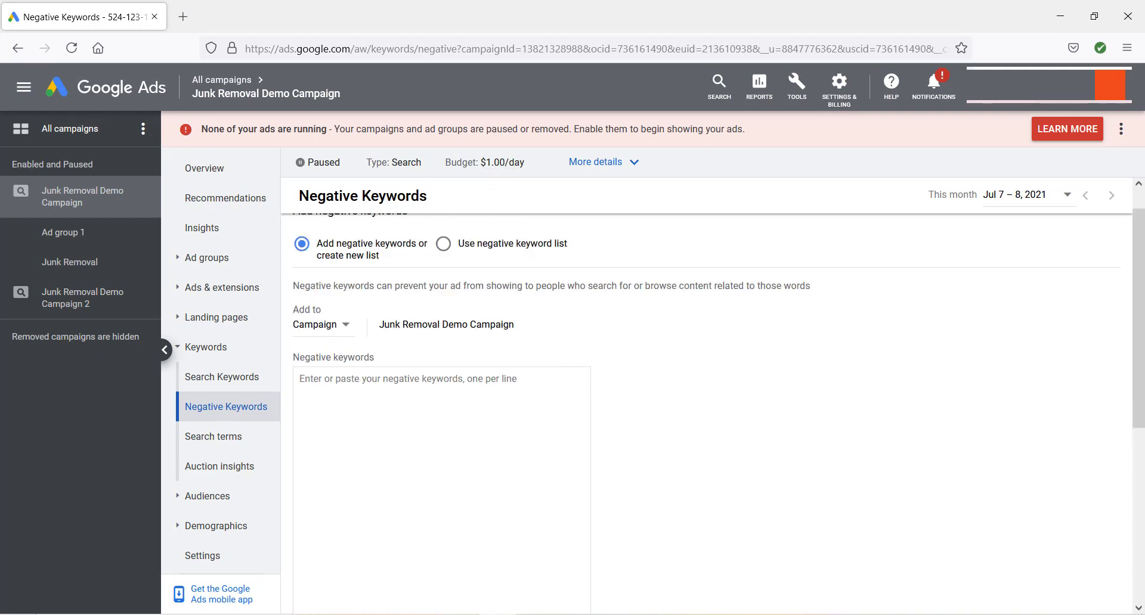
- Switch to the Junk Removal Demo Keyword List in Google Sheets and review the negative keywords in A1:A18
key(alt+Tab)
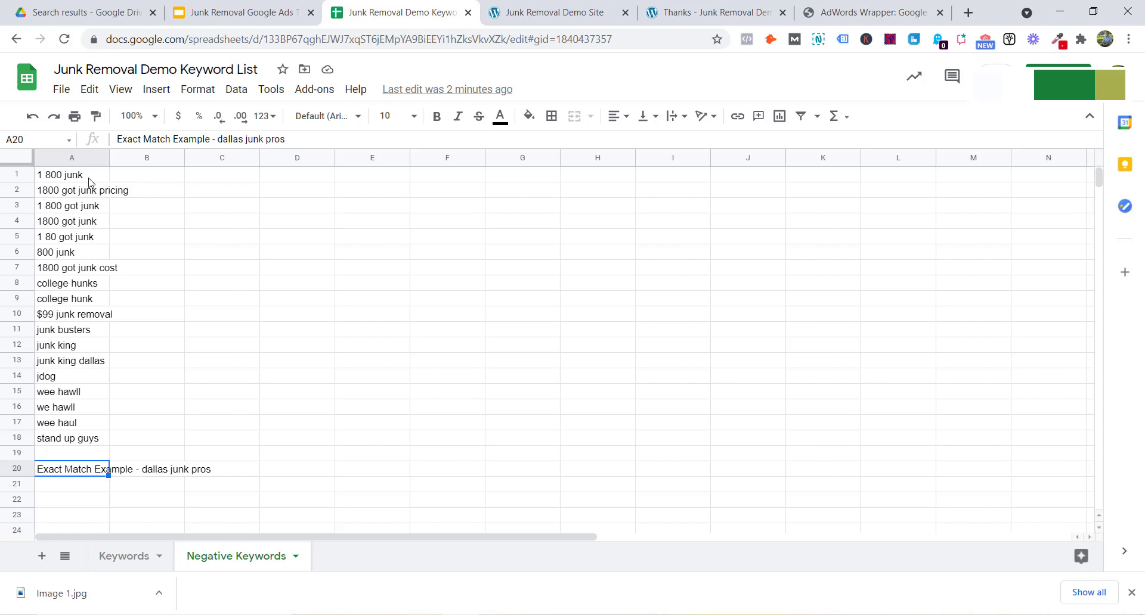
drag(89, 179, 94, 442)
click(90, 455)
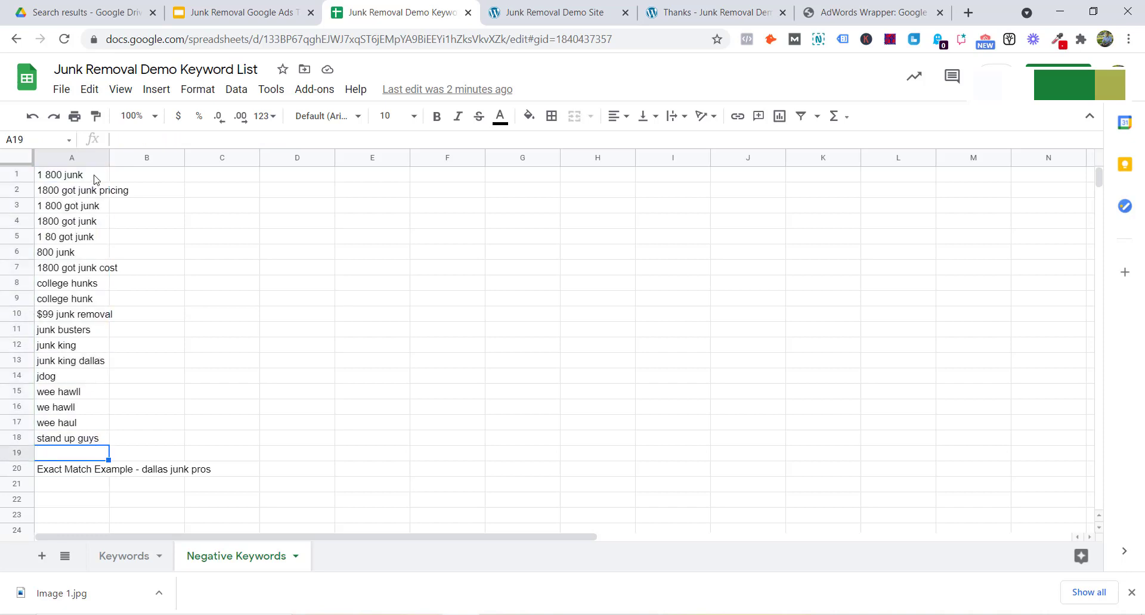
drag(94, 179, 102, 439)
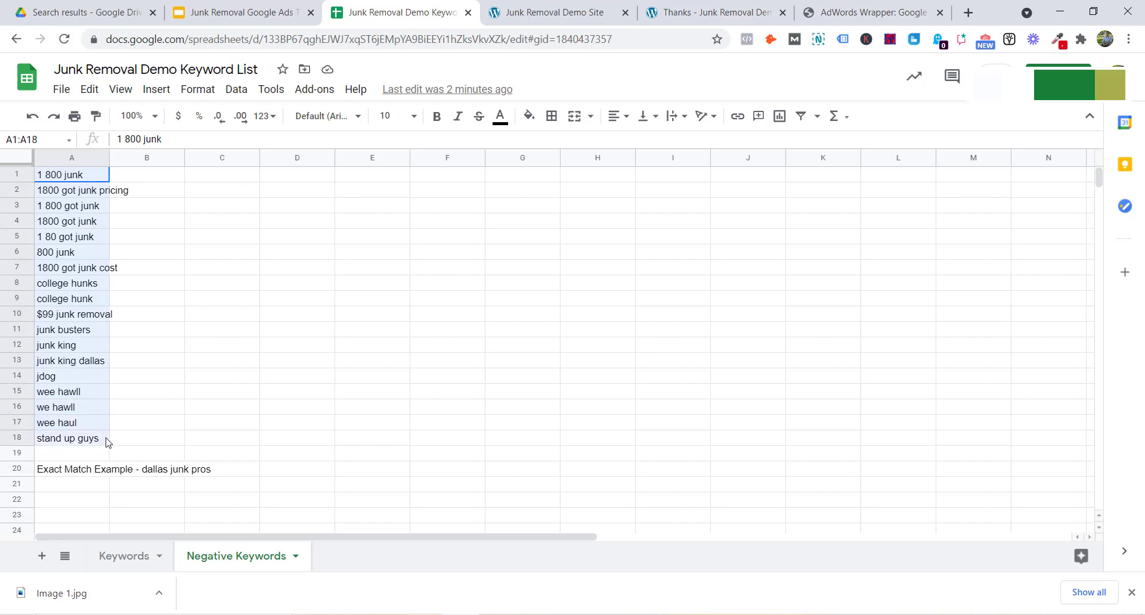
click(95, 450)
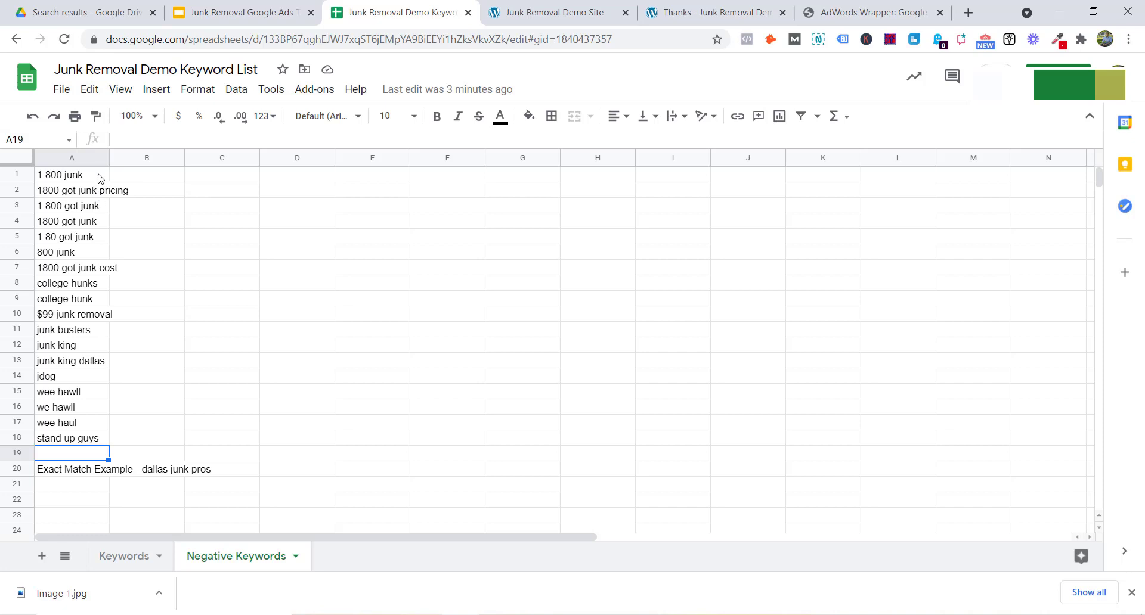
- Examine the exact match example "dallas junk pros" in cell A20 without changing it
click(88, 474)
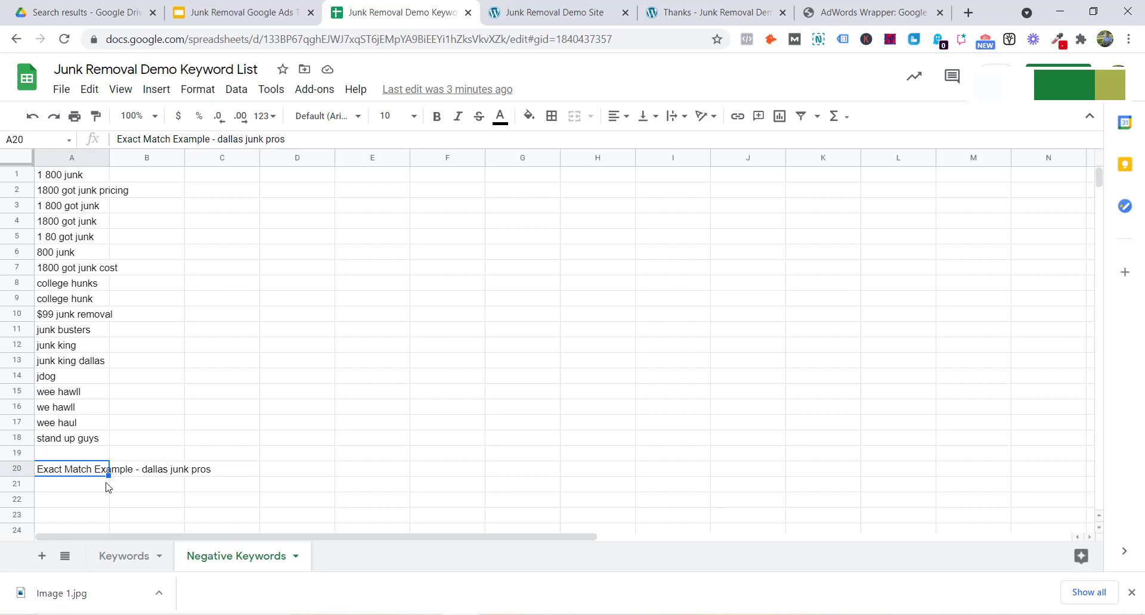
double_click(62, 471)
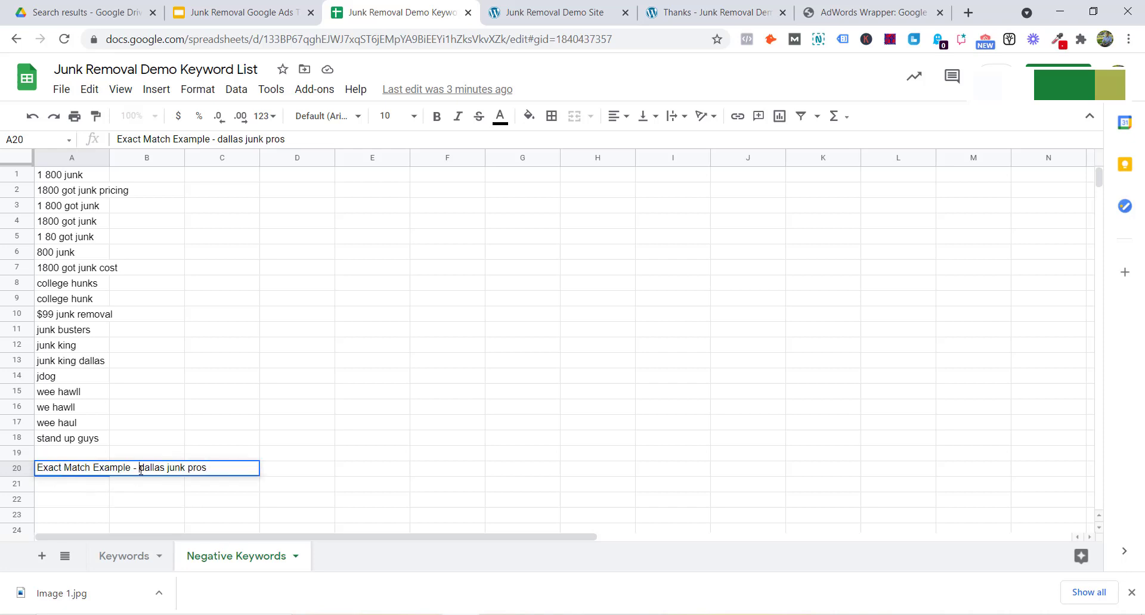
drag(141, 469, 209, 469)
click(94, 488)
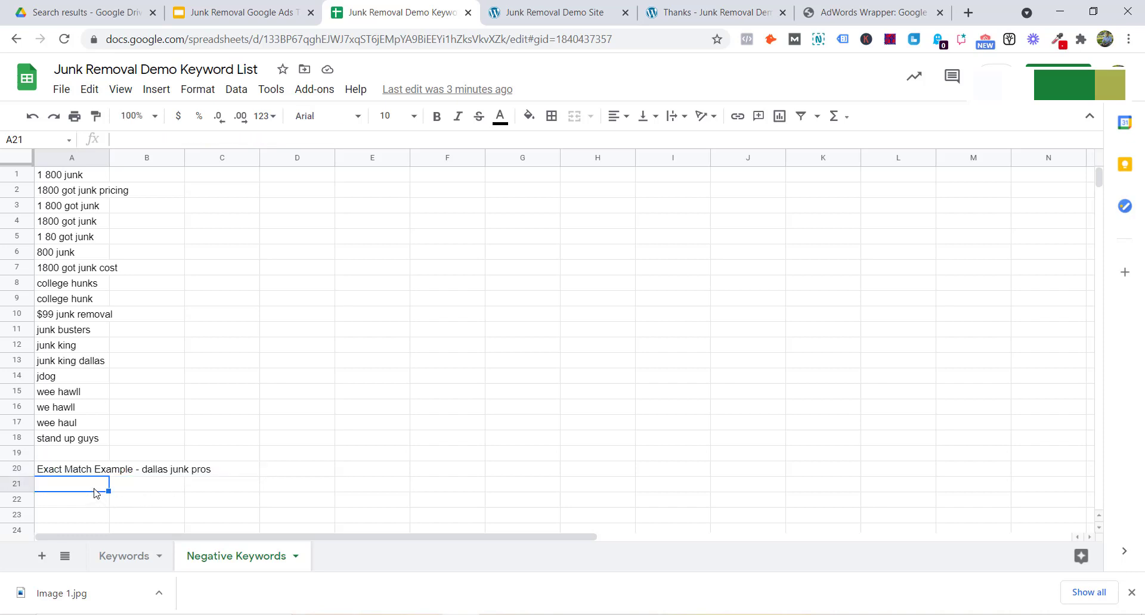
double_click(90, 470)
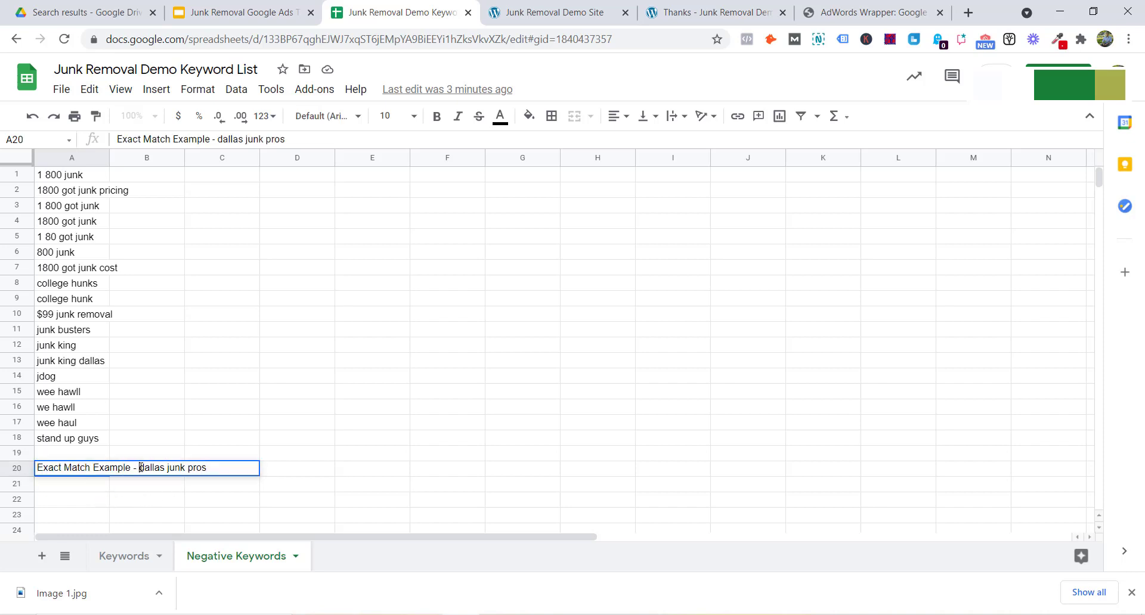
drag(141, 469, 208, 468)
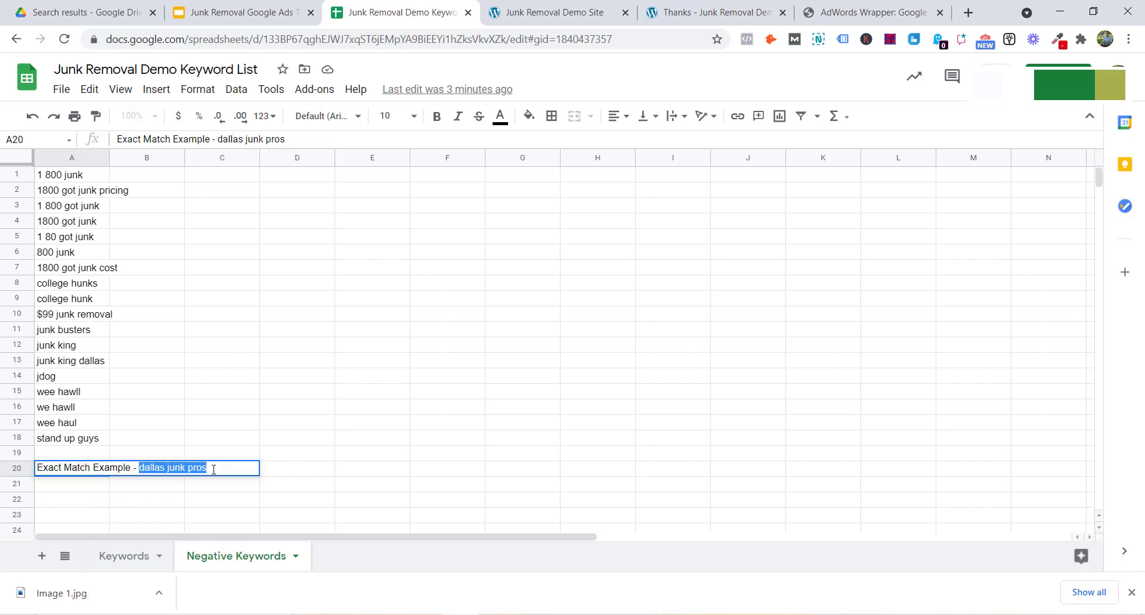
click(98, 487)
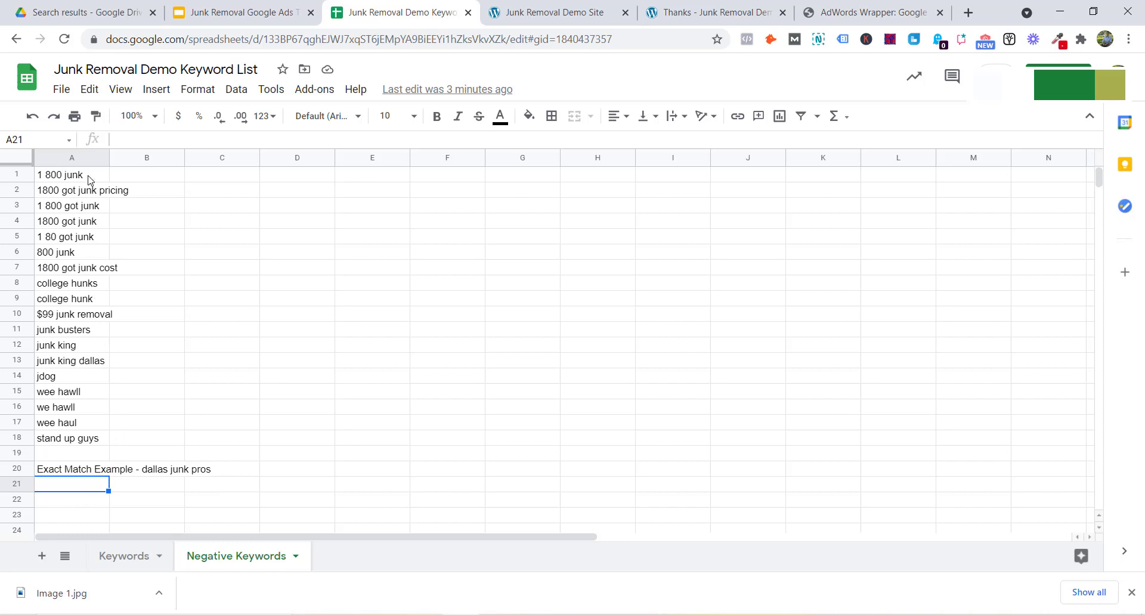
- Copy the negative keywords in A1:A18, switch to AdWords Wrapper, replace its keyword list with them and wrap the keywords
drag(88, 180, 101, 441)
click(835, 12)
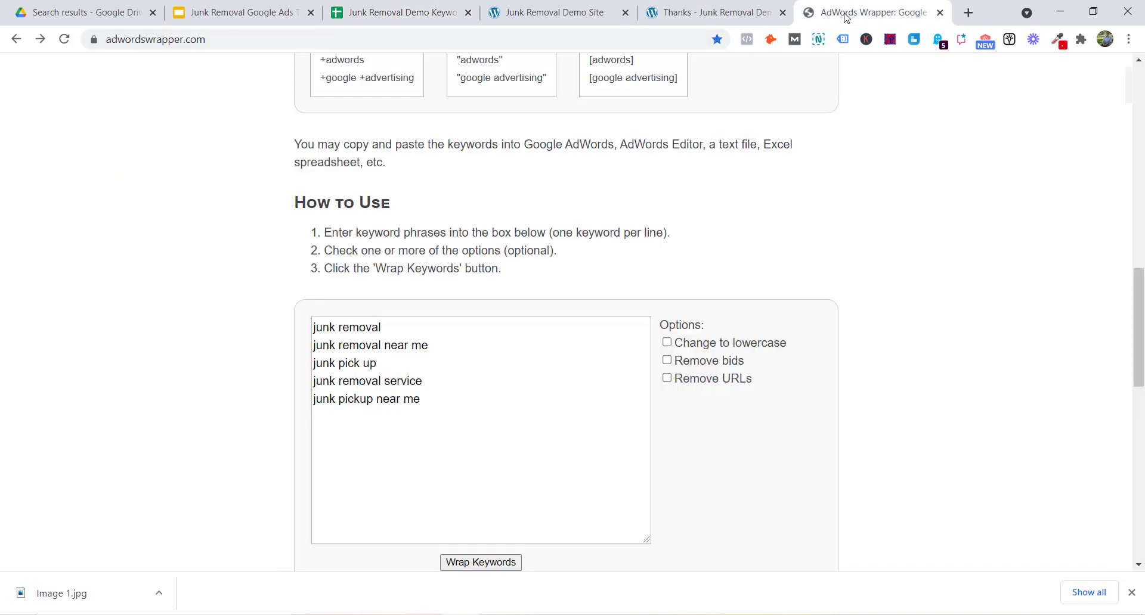
drag(460, 398, 315, 314)
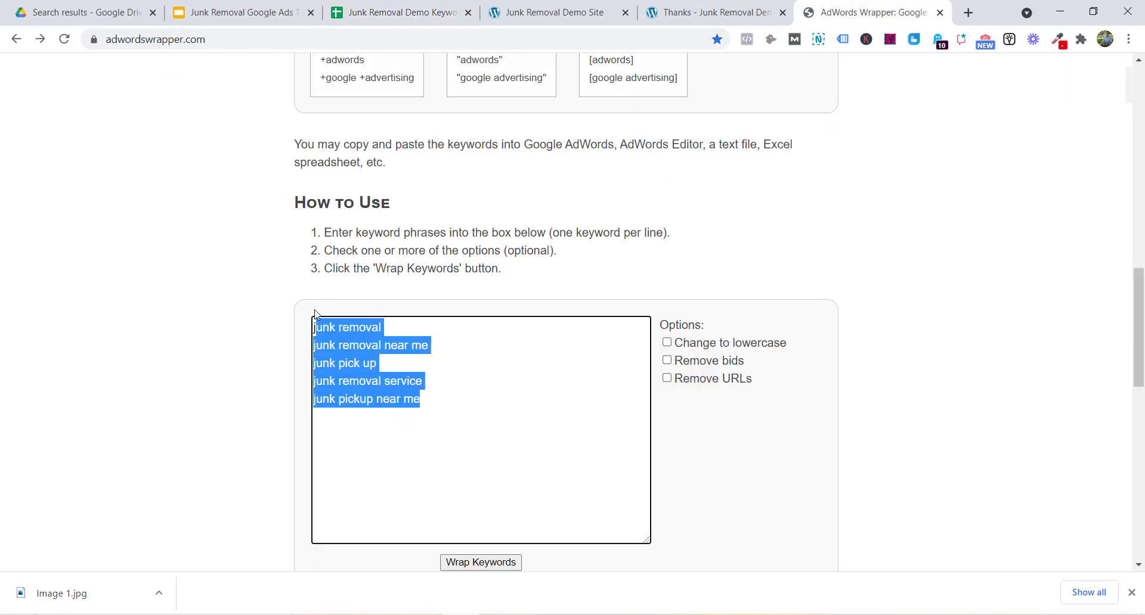
text(ju)
key(BackSpace)
key(BackSpace)
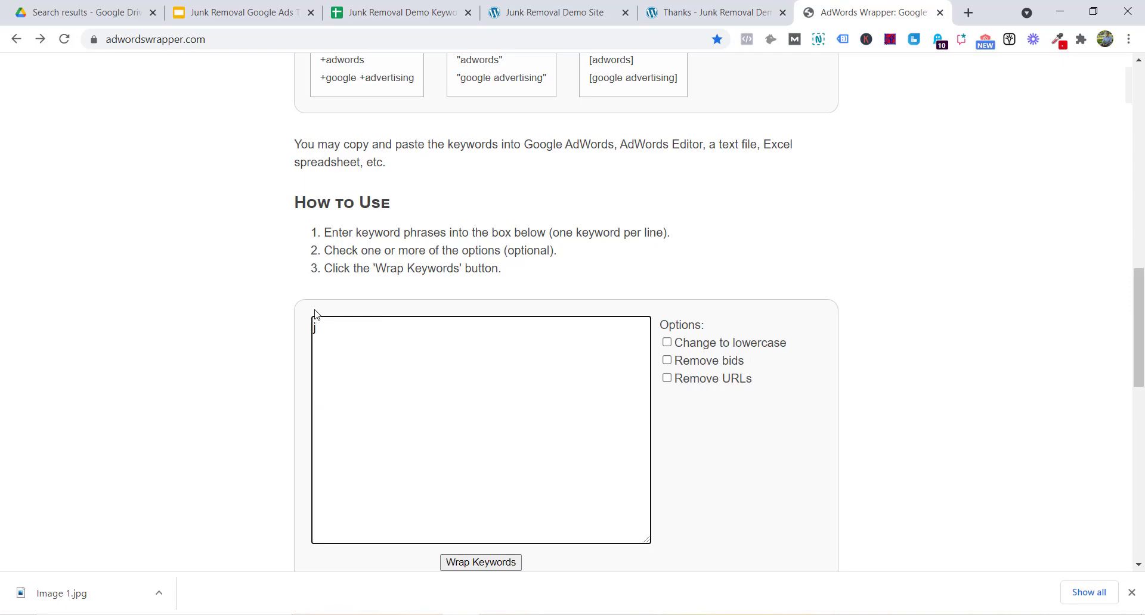
key(ctrl+v)
click(506, 564)
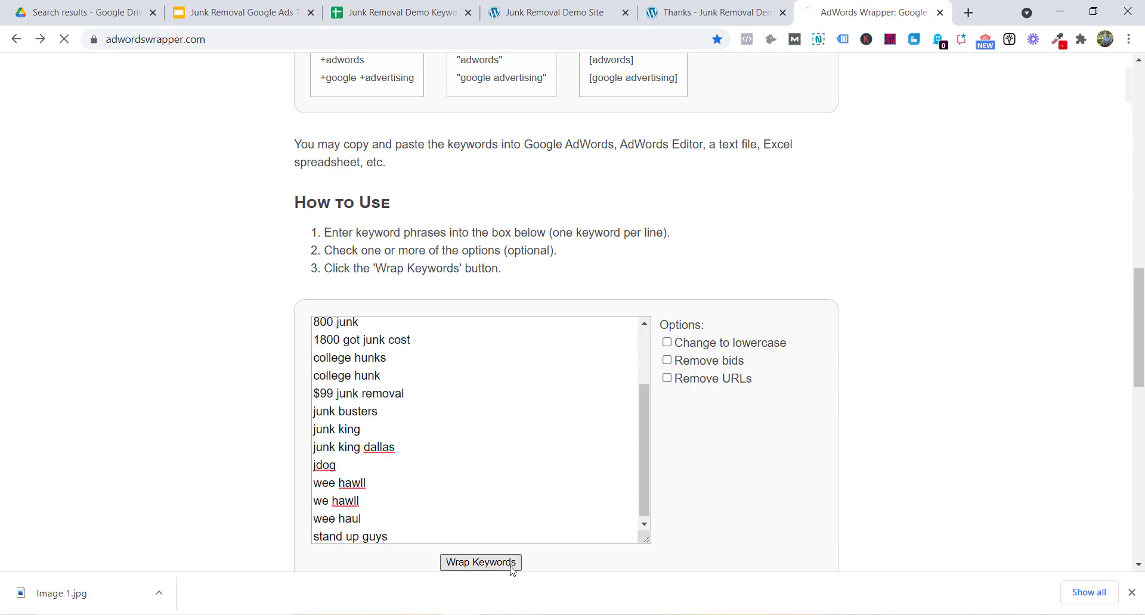
- Copy the wrapped "Phrase Match" version of the negative keywords from the AdWords Wrapper results
scroll(859, 316, down, 8)
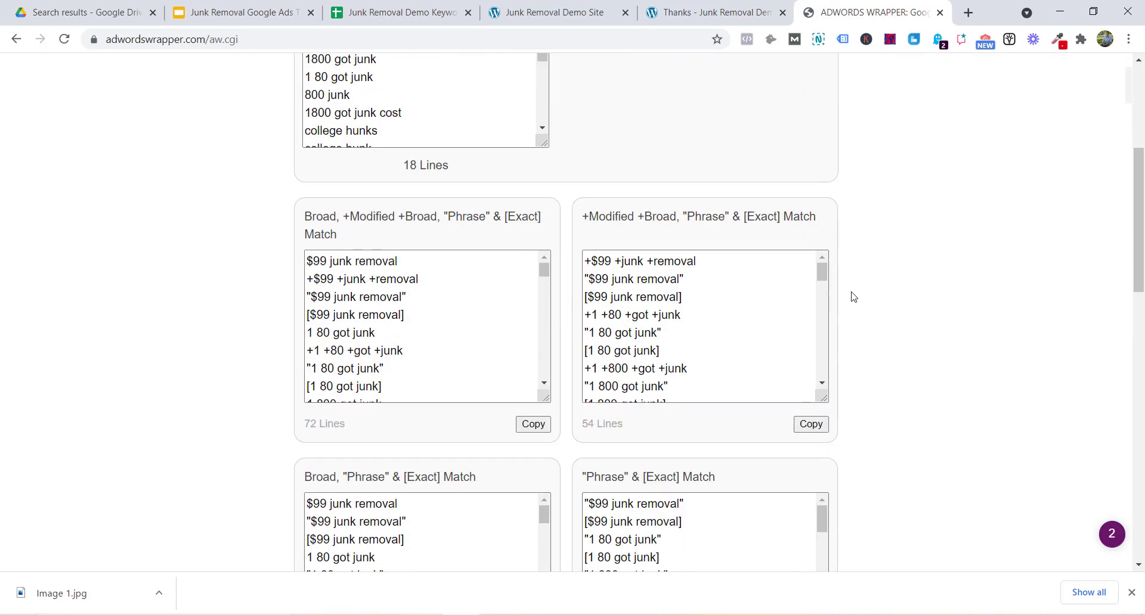
scroll(854, 288, up, 4)
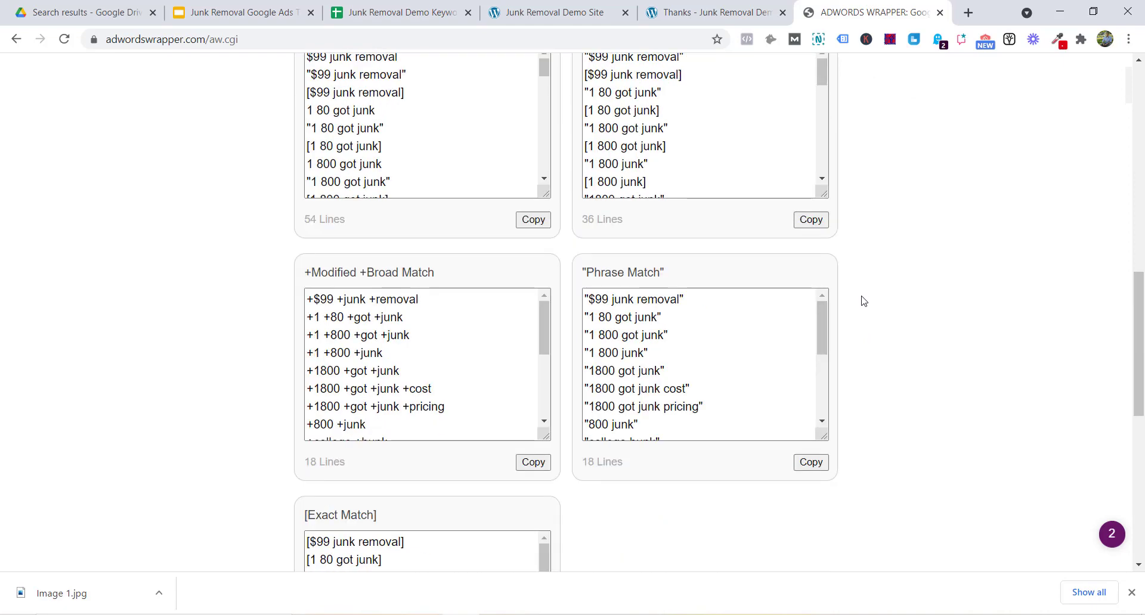
click(811, 462)
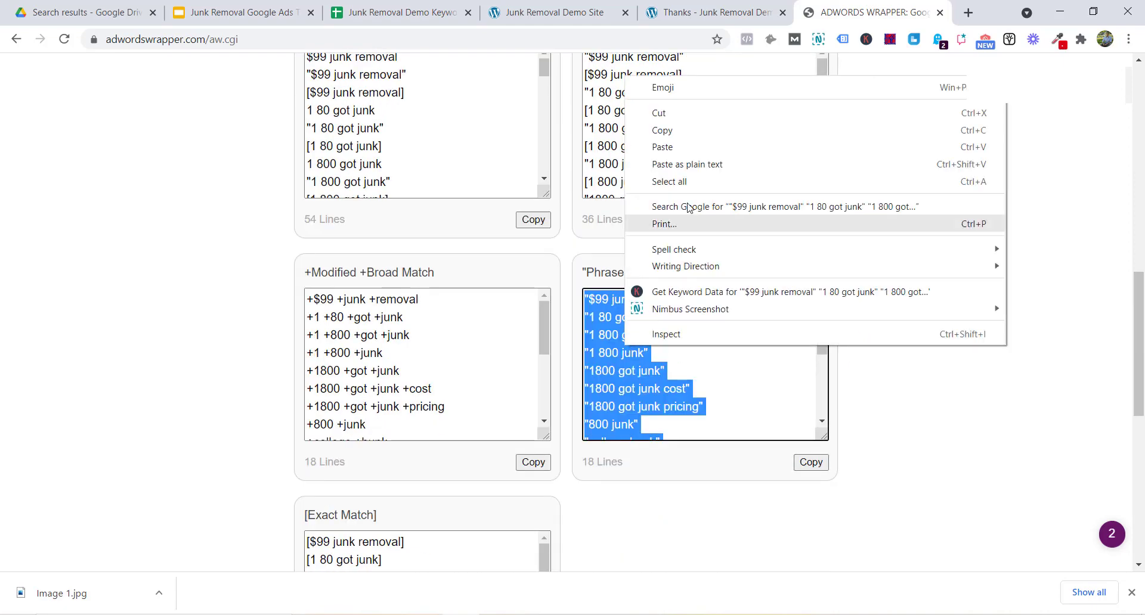
click(696, 133)
- Switch to Google Ads, paste the phrase match negative keywords for Junk Removal Demo Campaign and save them at campaign level
key(alt+Tab)
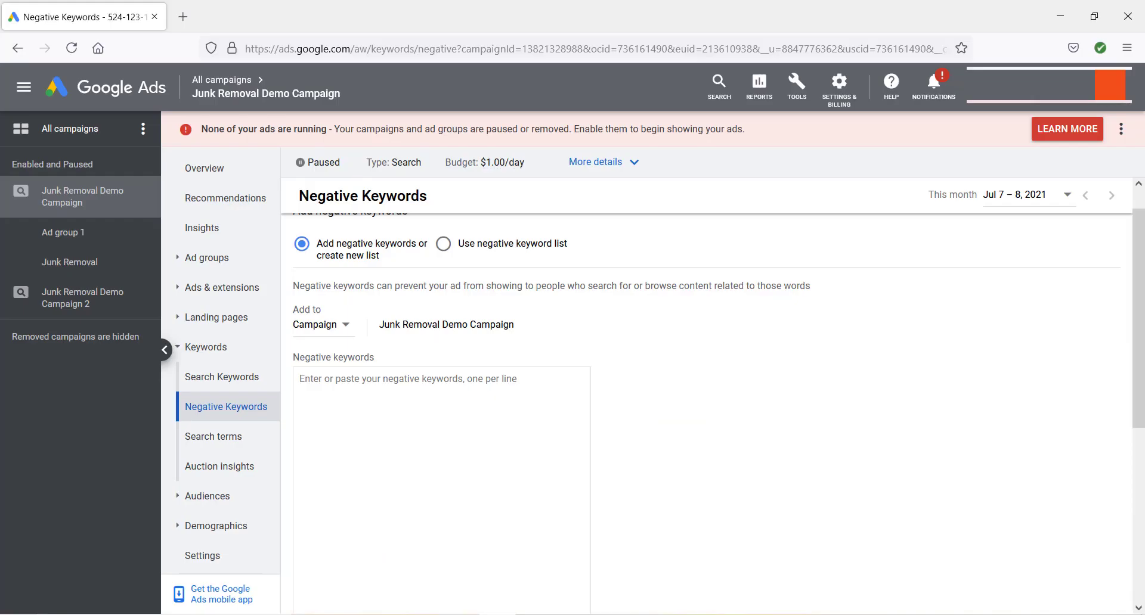
click(403, 441)
key(ctrl+v)
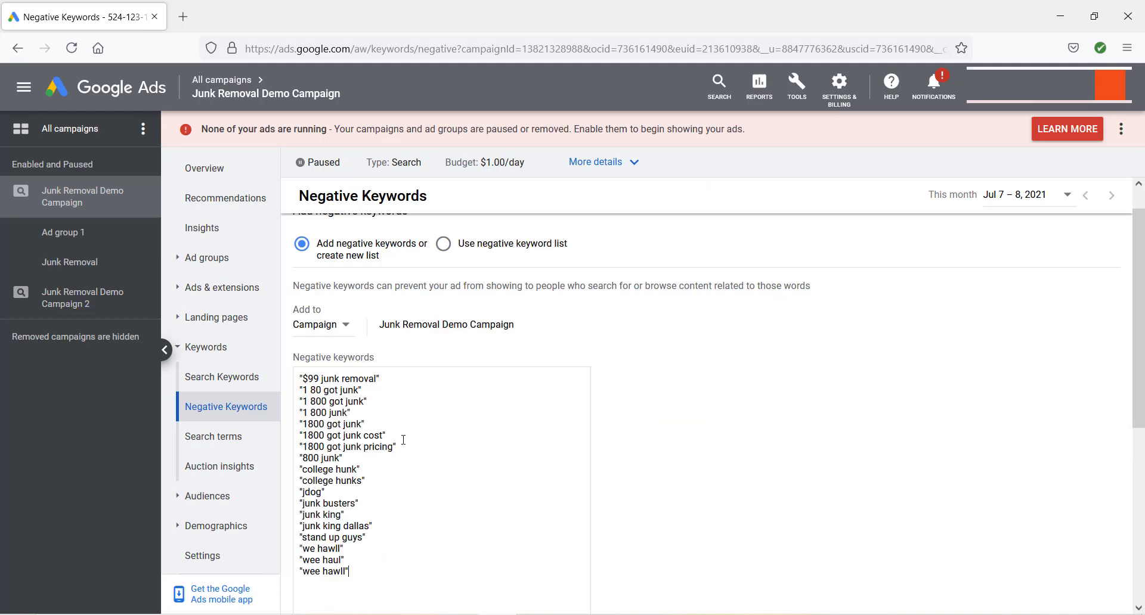
scroll(483, 353, down, 3)
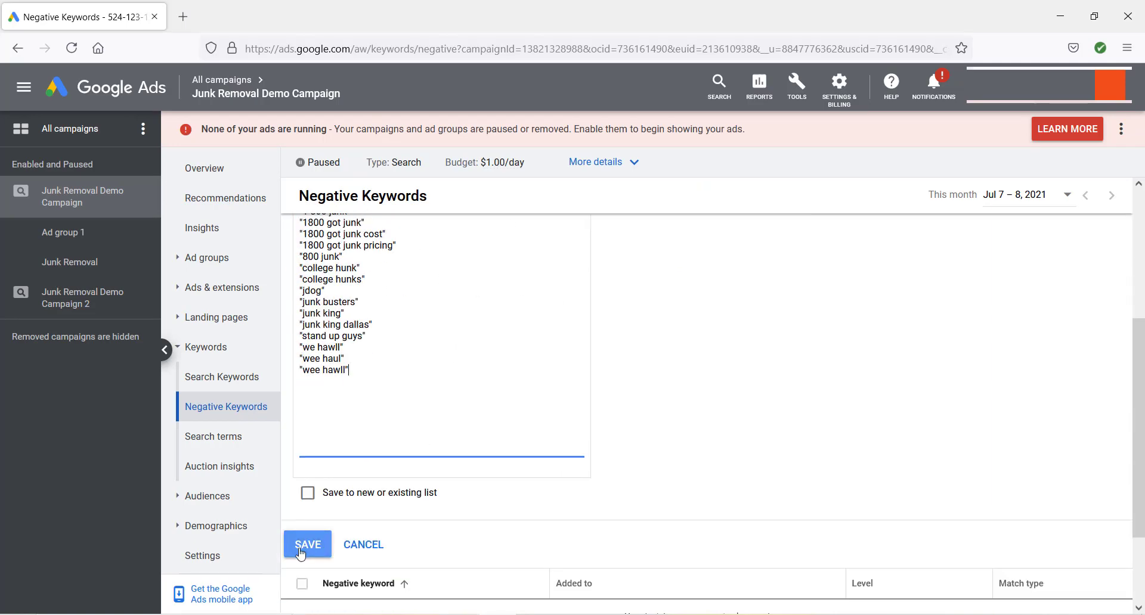
click(306, 546)
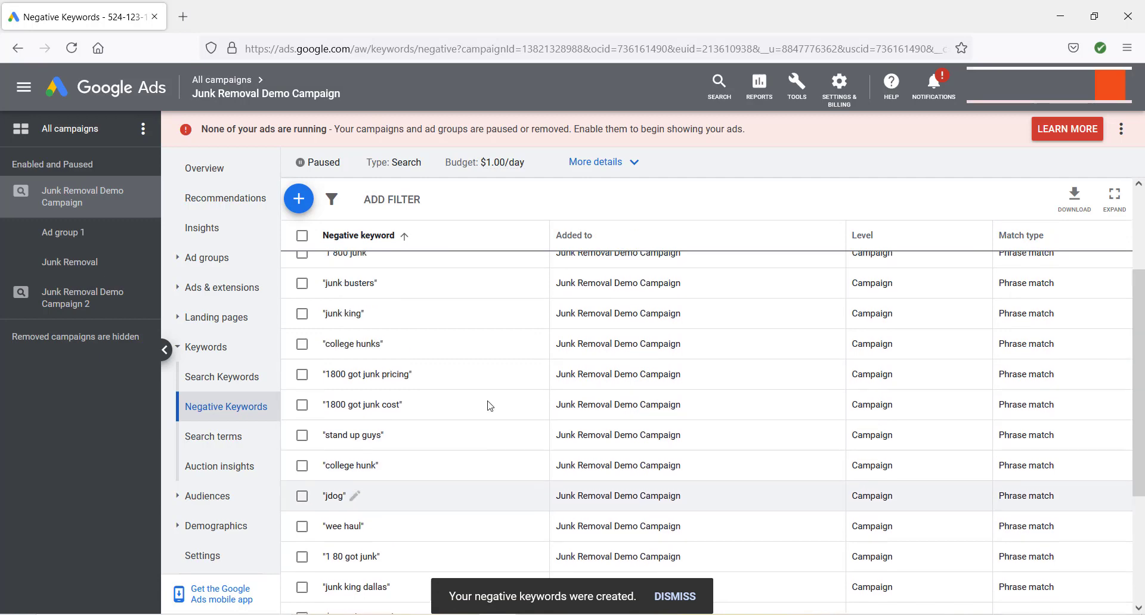
scroll(485, 414, up, 2)
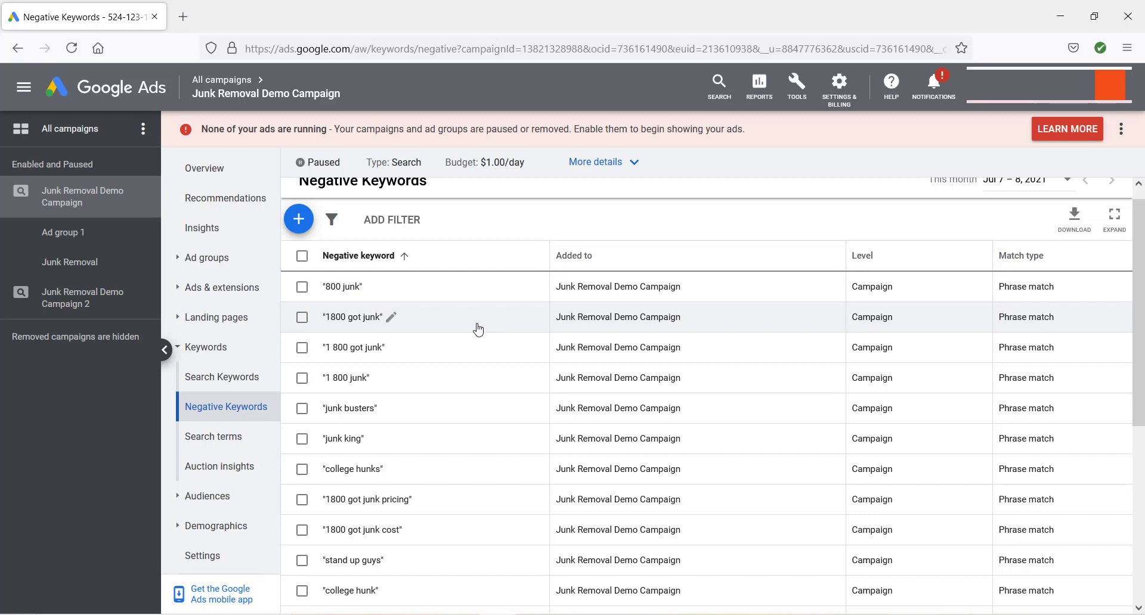
- Compare the campaign's search keywords with its negative keywords and open the form for adding keywords to the Junk Removal ad group
click(211, 385)
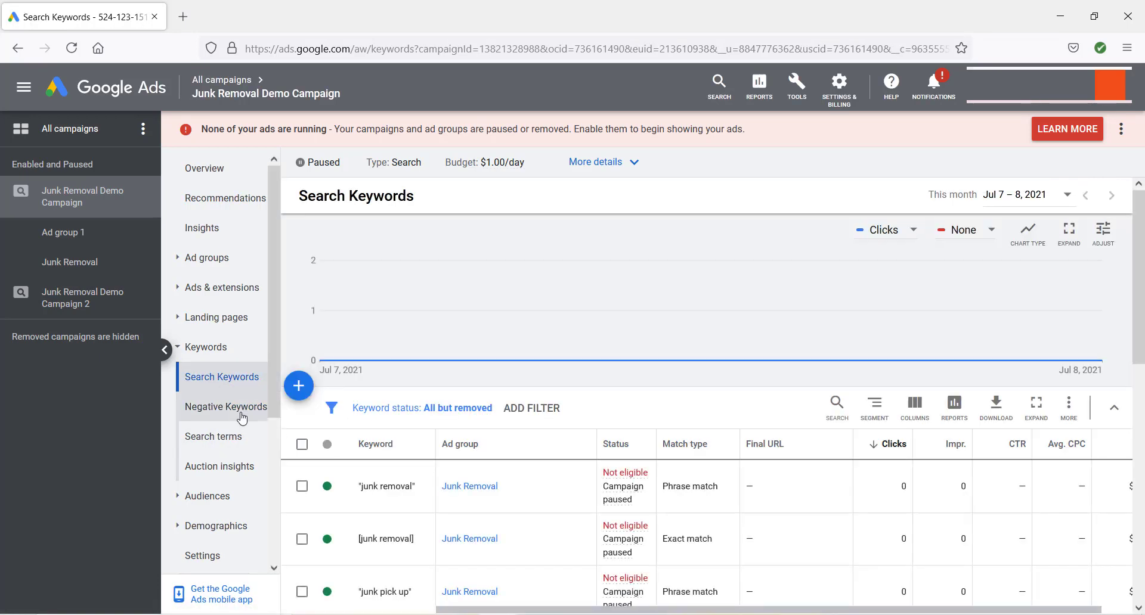
click(240, 411)
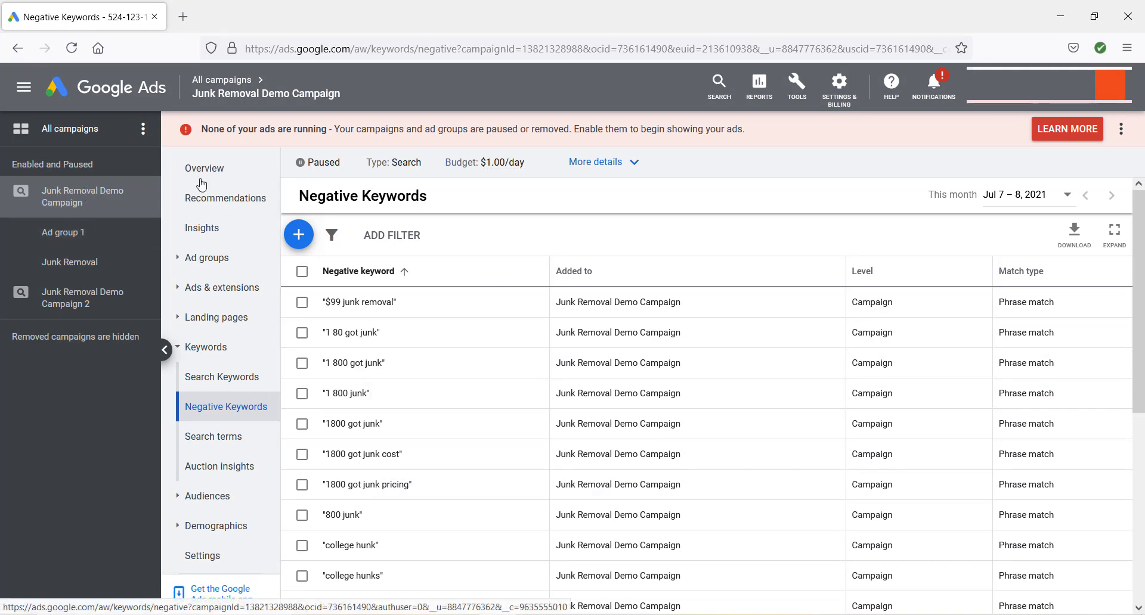
click(235, 383)
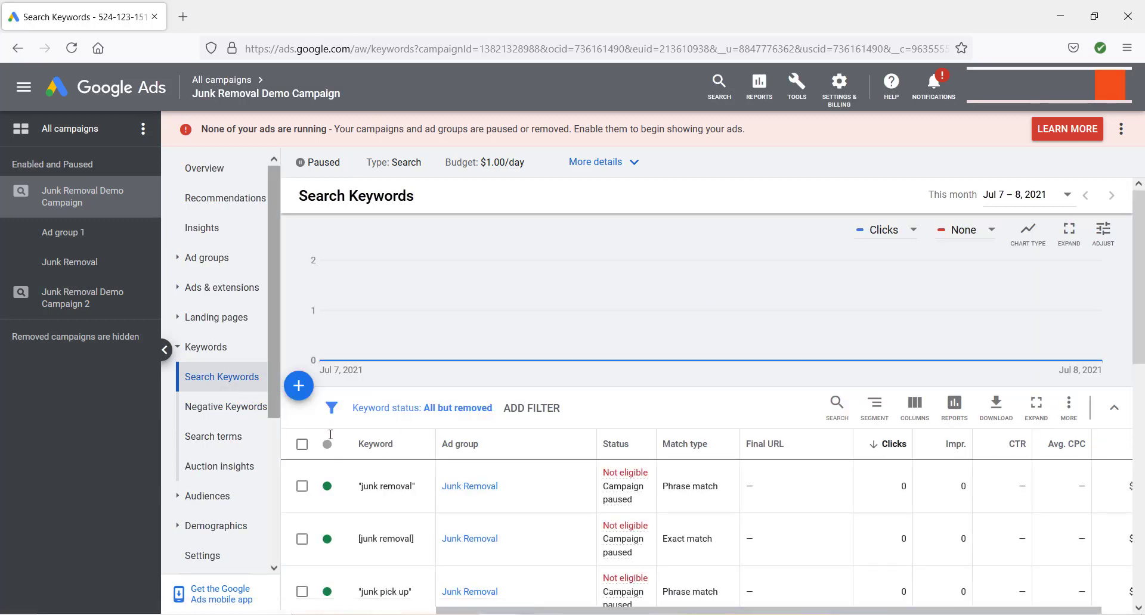
click(303, 391)
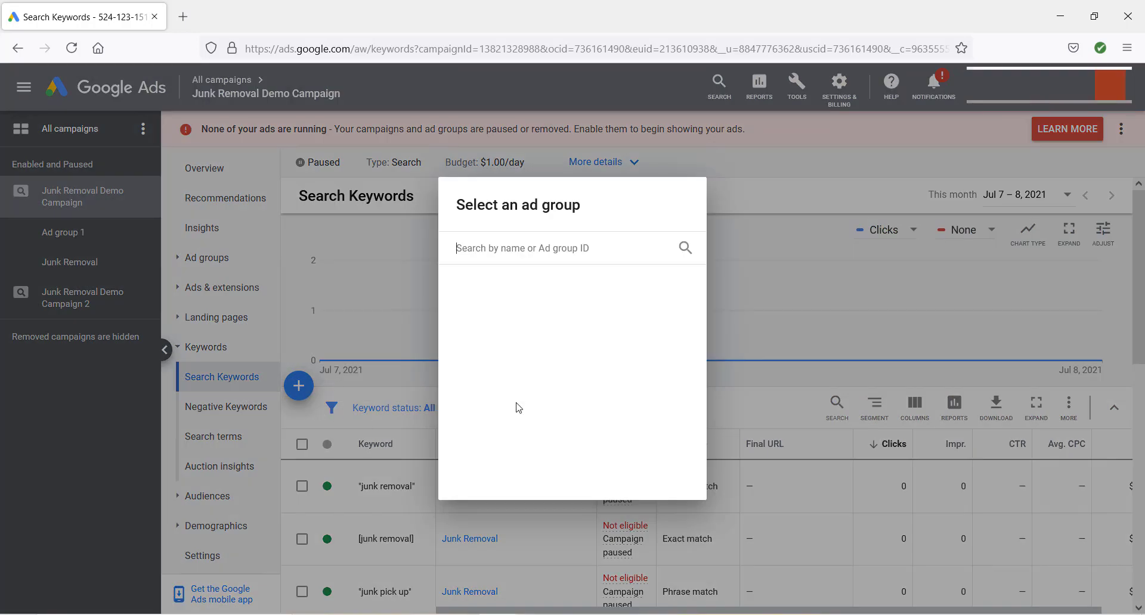
click(533, 347)
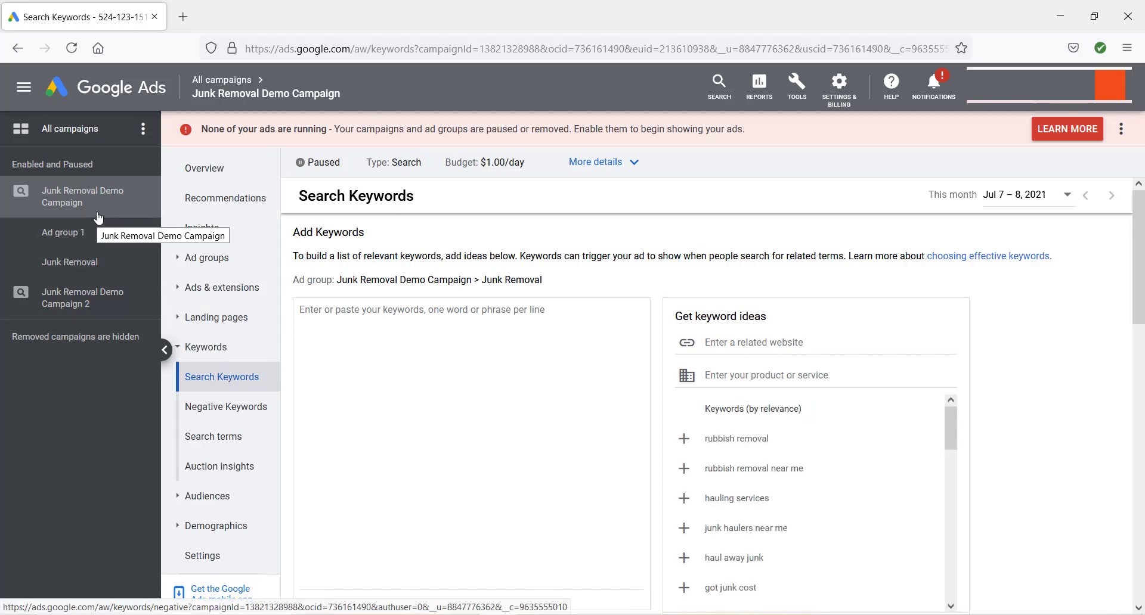
- Open the ads of the Junk Removal ad group and review its two expanded text ads
click(124, 266)
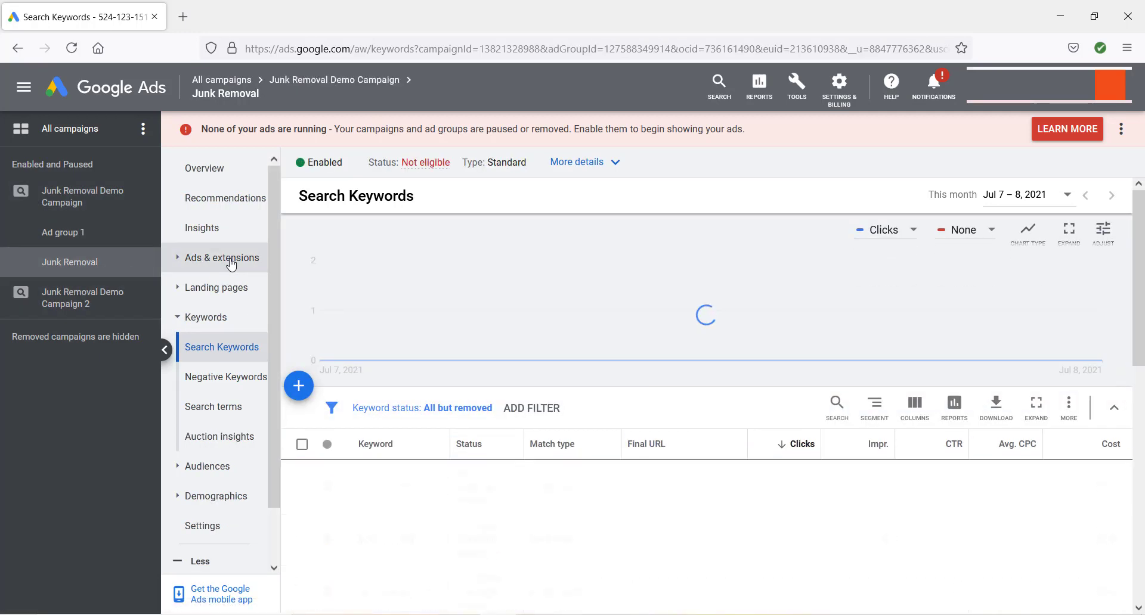
click(231, 262)
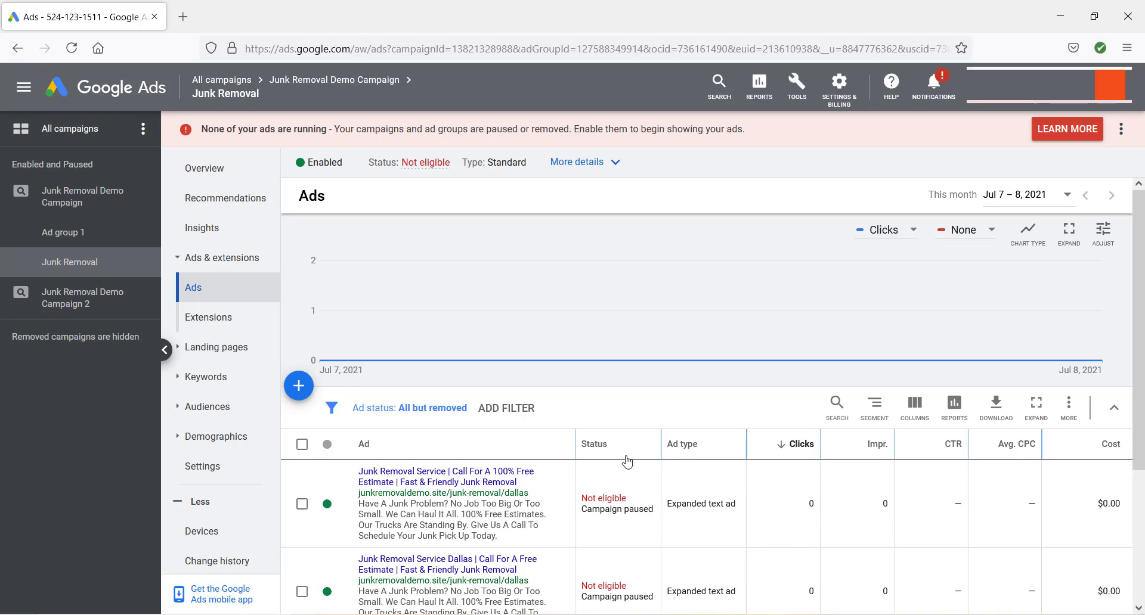
scroll(592, 479, down, 1)
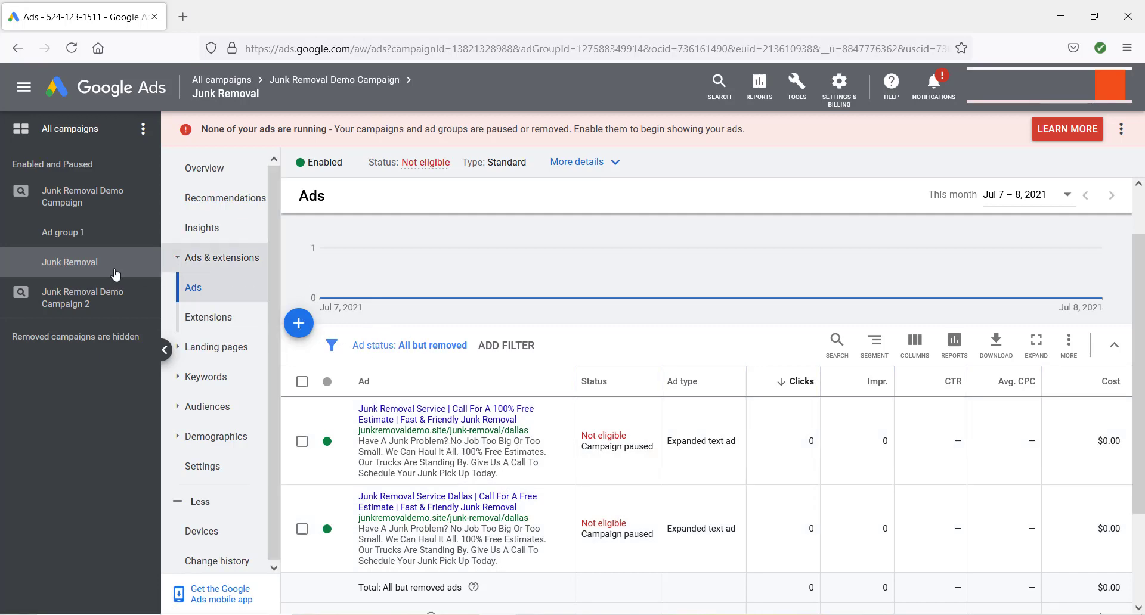
drag(38, 265, 106, 264)
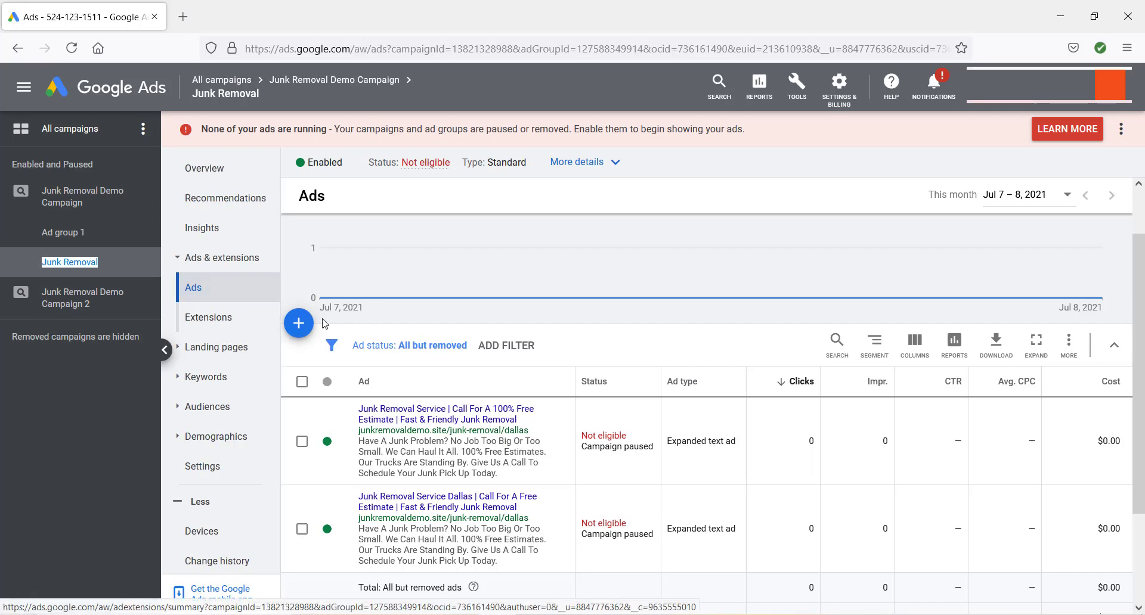
- Examine the new responsive search ad form for the Junk Removal ad group, leave without saving, and recheck the available ad types
click(300, 324)
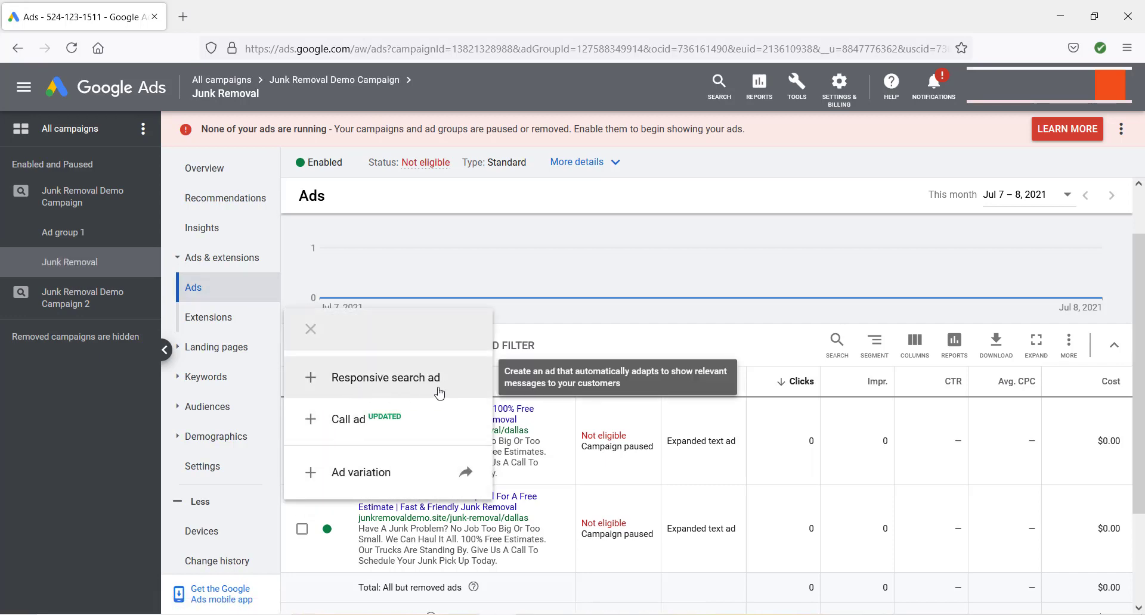
click(471, 382)
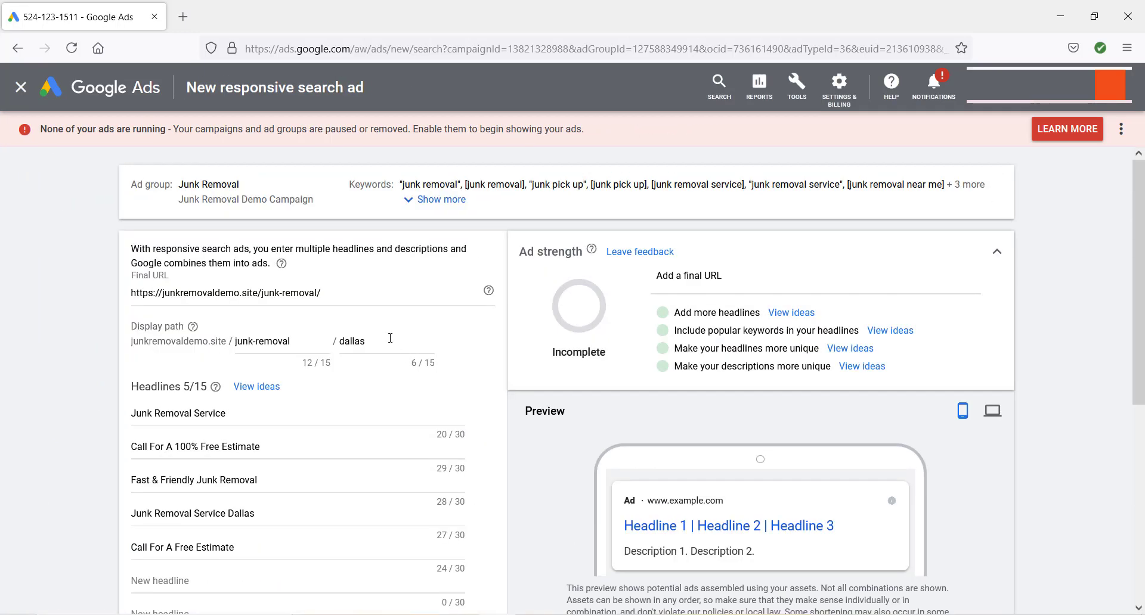
scroll(221, 405, down, 5)
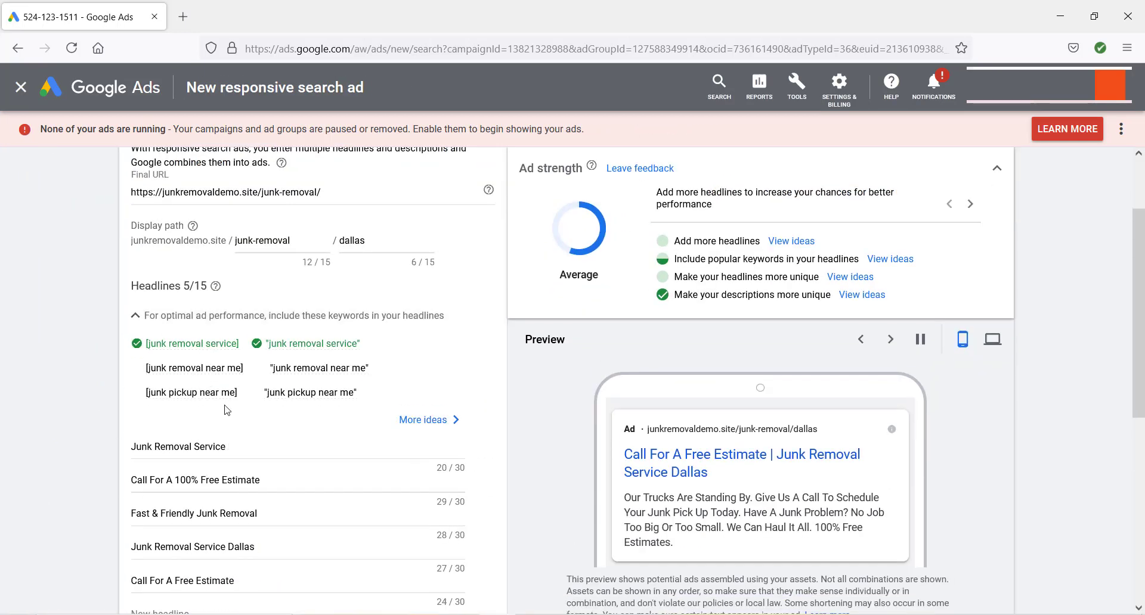
scroll(222, 406, down, 2)
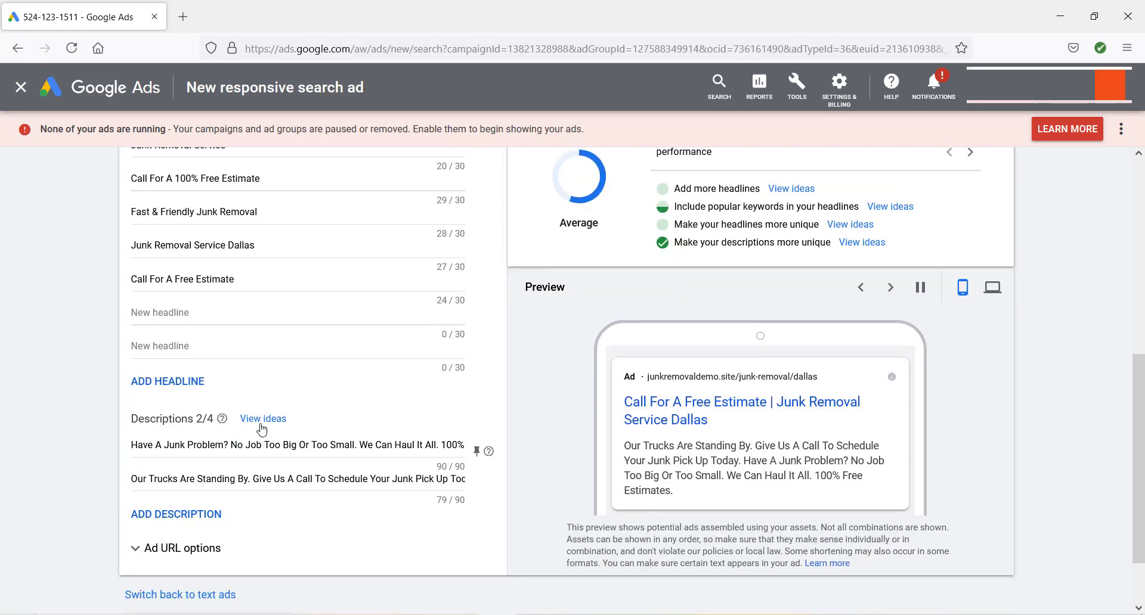
scroll(261, 428, up, 5)
scroll(285, 431, up, 2)
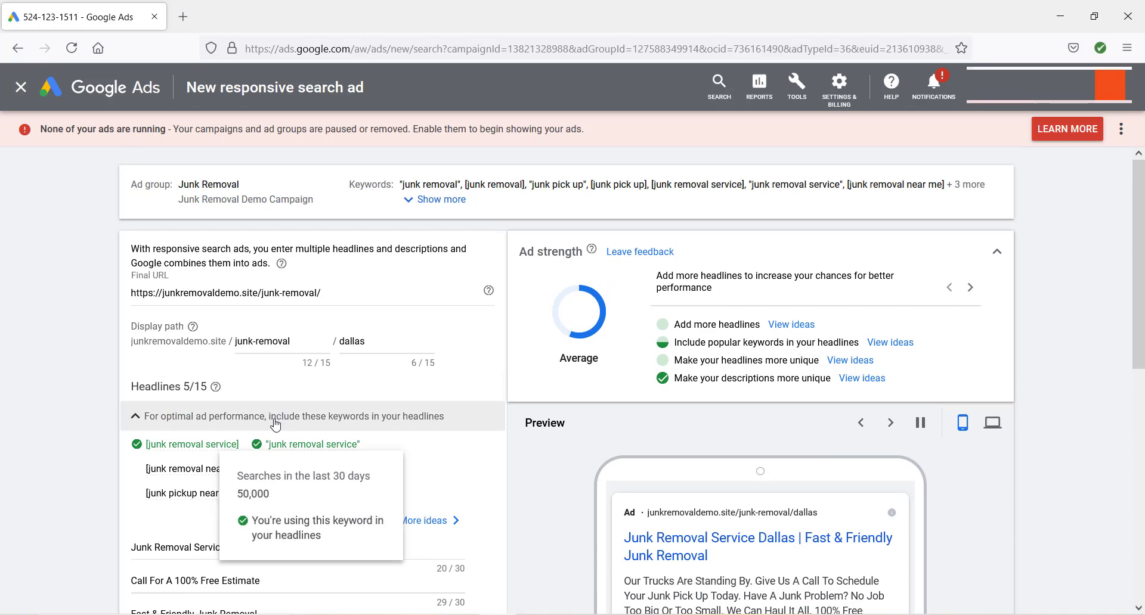
scroll(190, 341, down, 7)
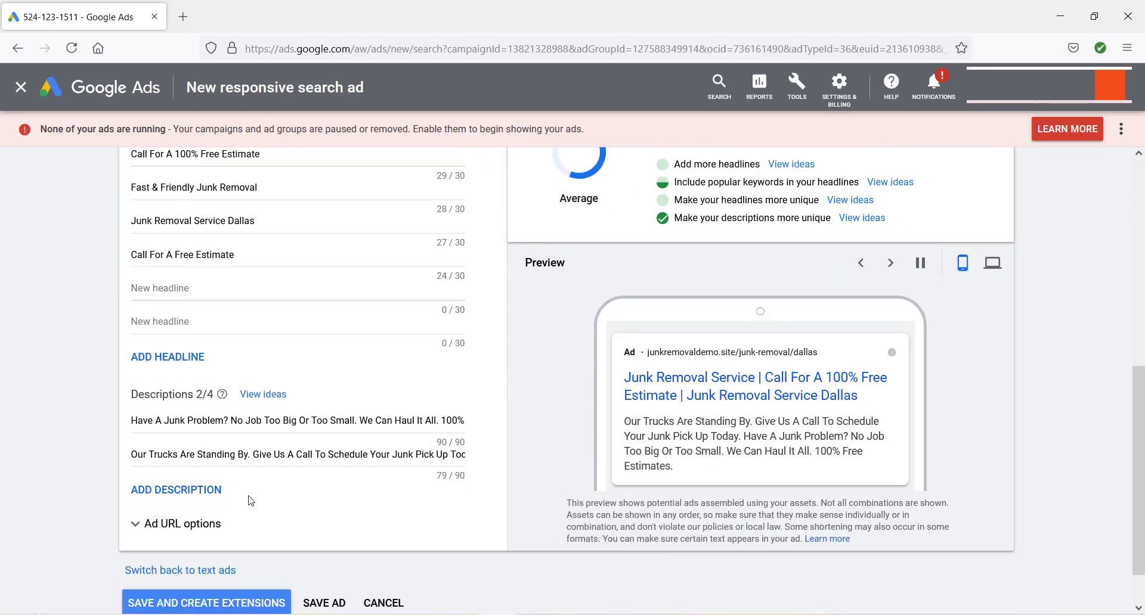
scroll(250, 504, down, 1)
click(375, 569)
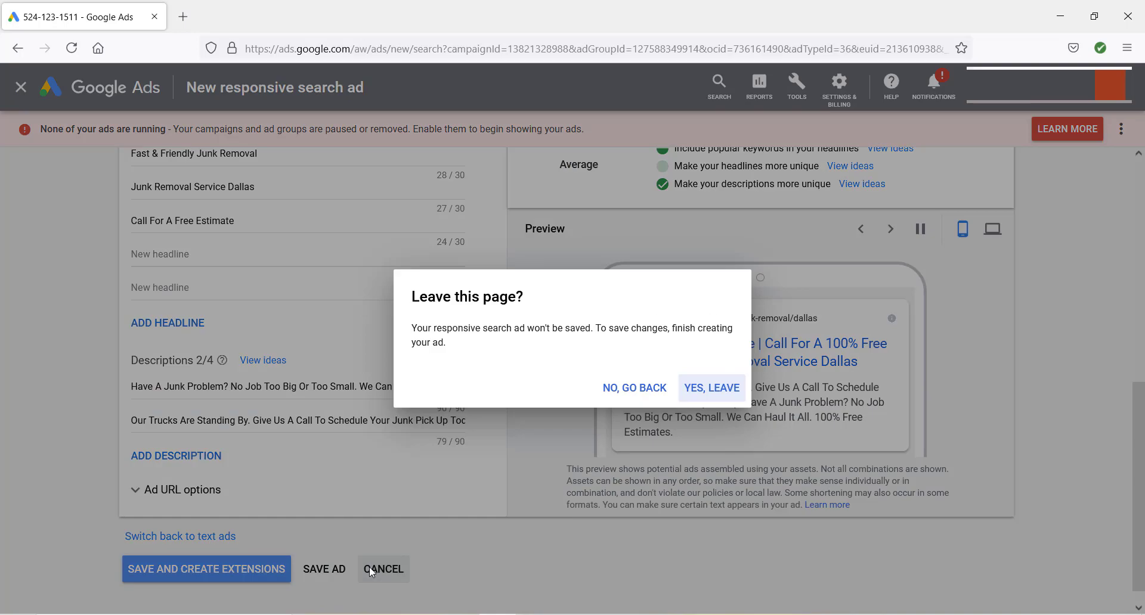
click(711, 389)
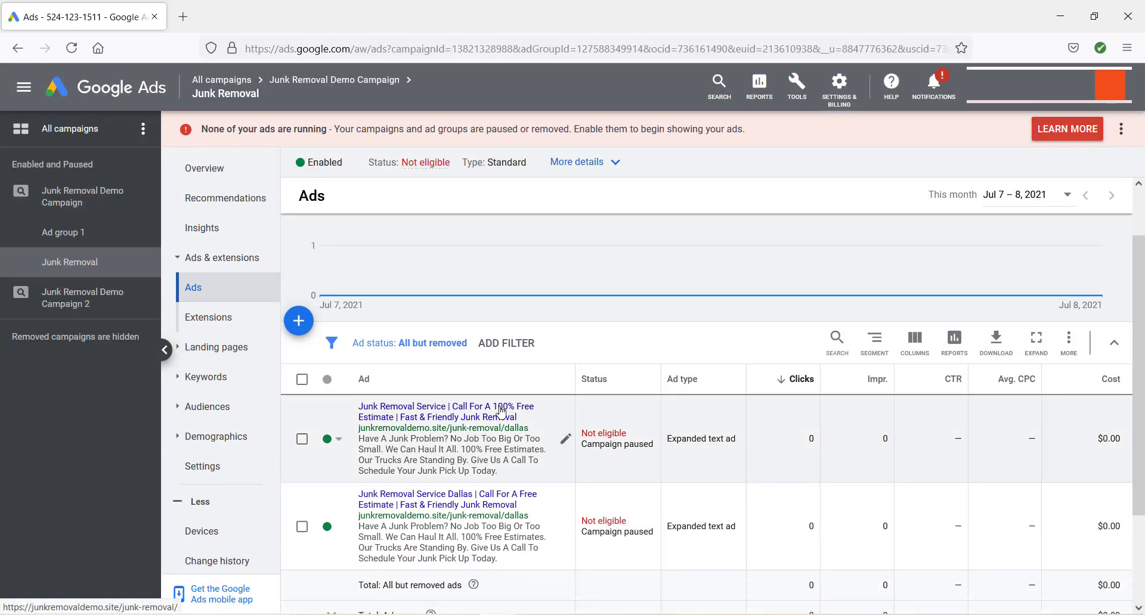
click(309, 334)
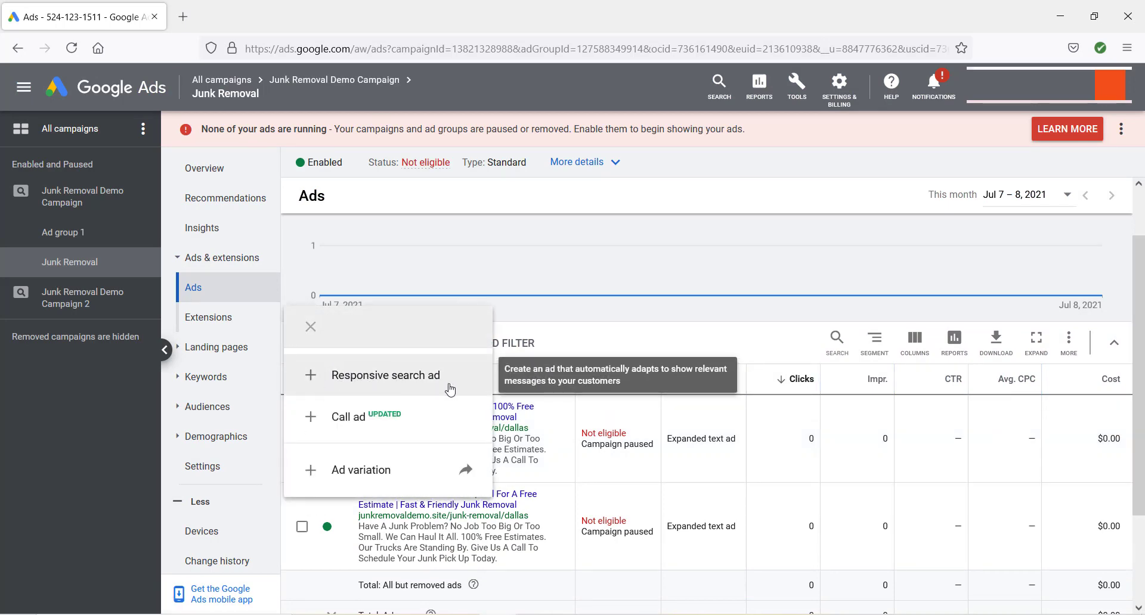
click(644, 337)
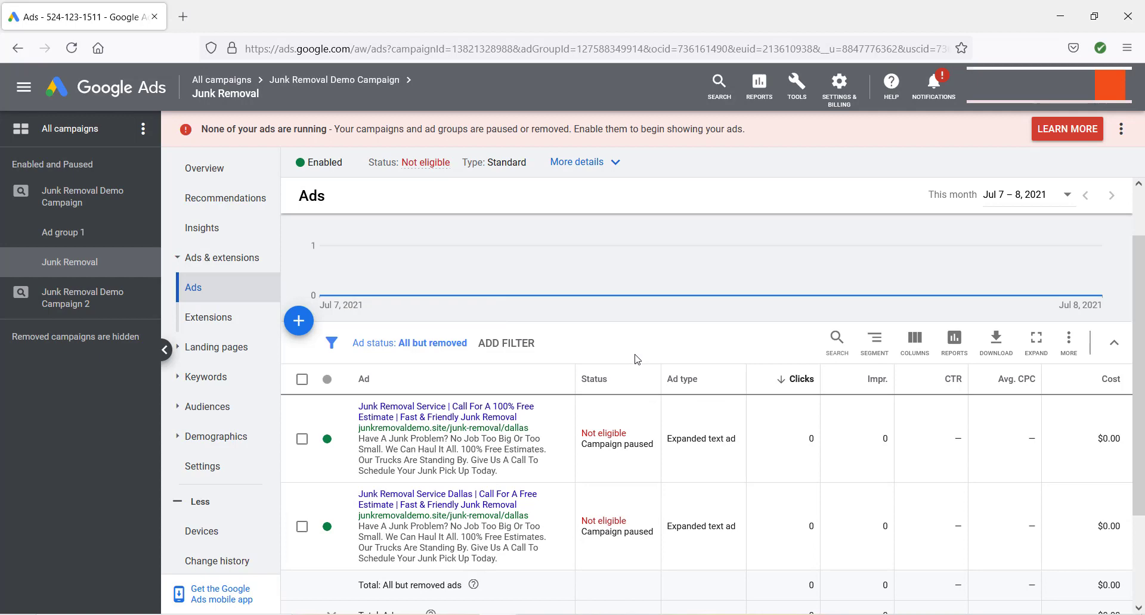
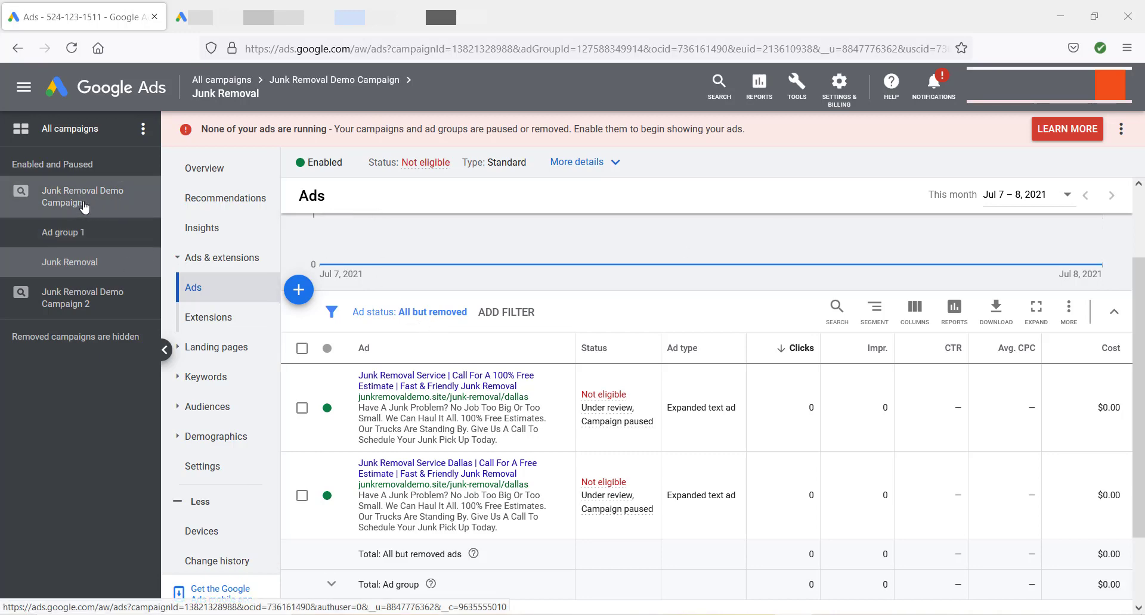
- Open the extensions of Junk Removal Demo Campaign, list the available extension types and compare sitelinks with the ads in the "junk removal near me" search results
click(93, 203)
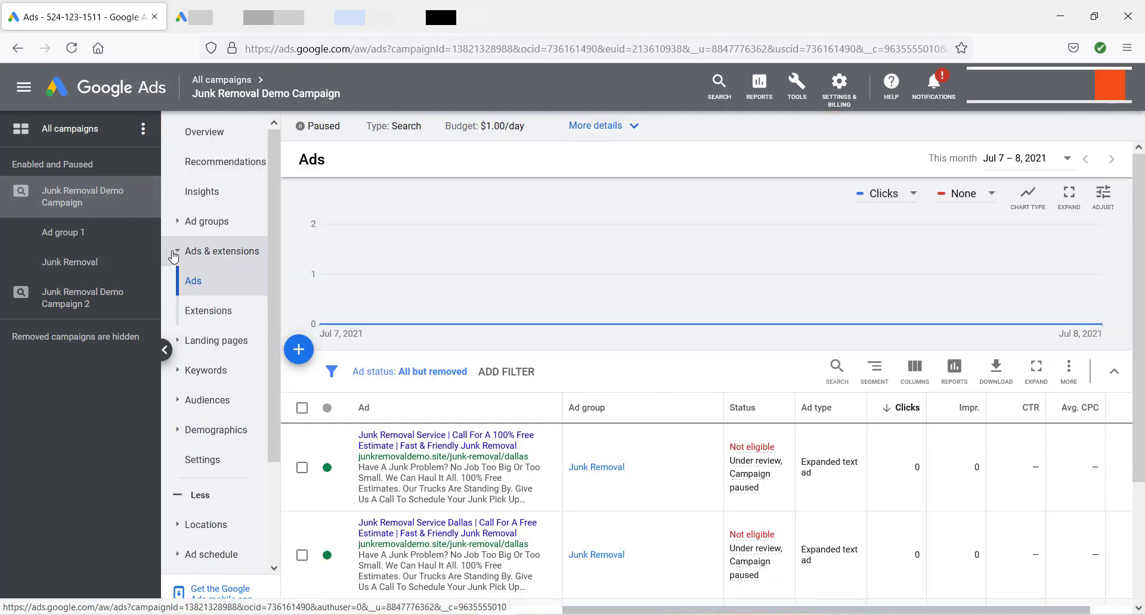
click(209, 316)
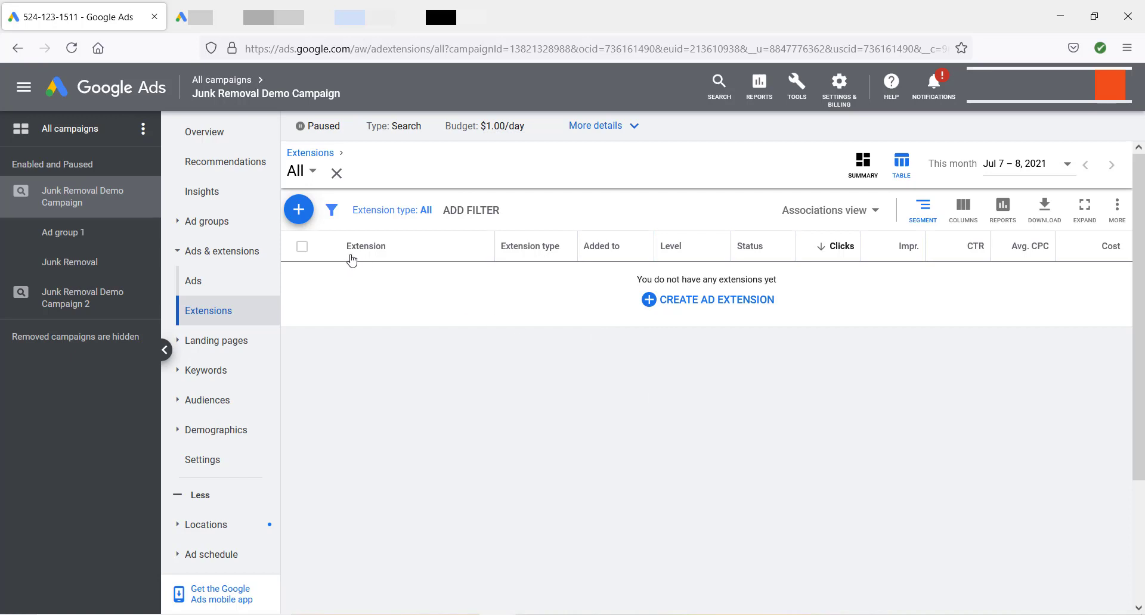
click(299, 213)
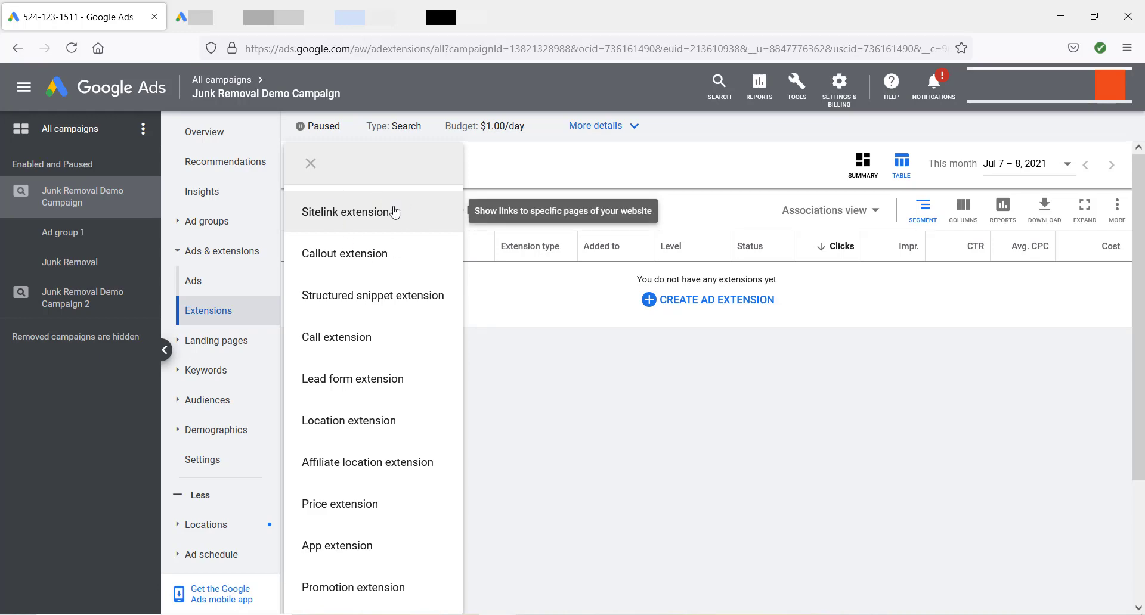
click(411, 17)
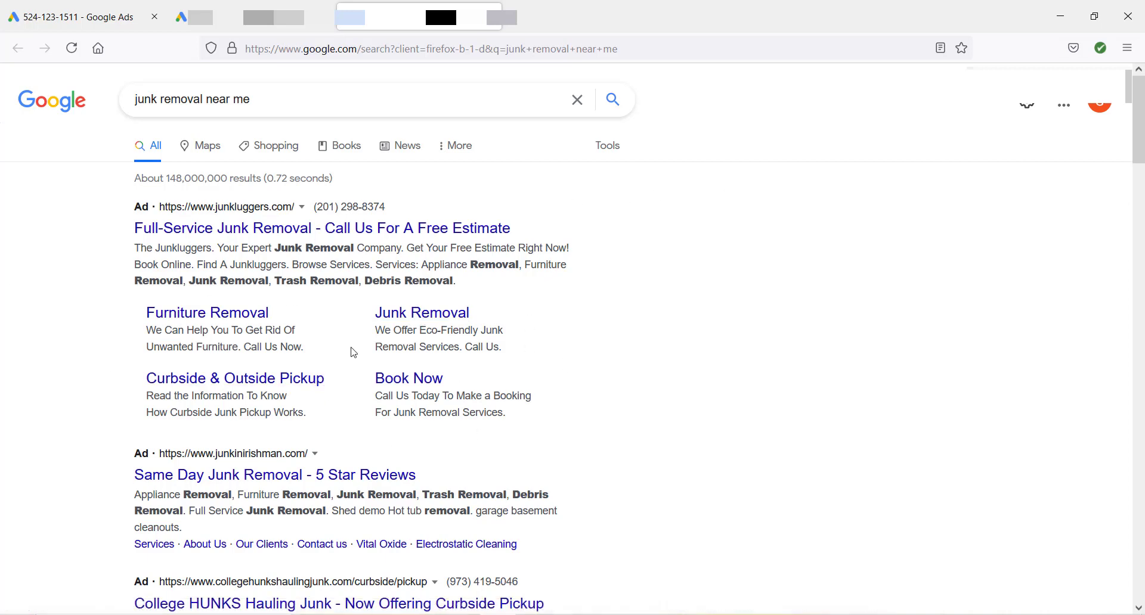
click(81, 17)
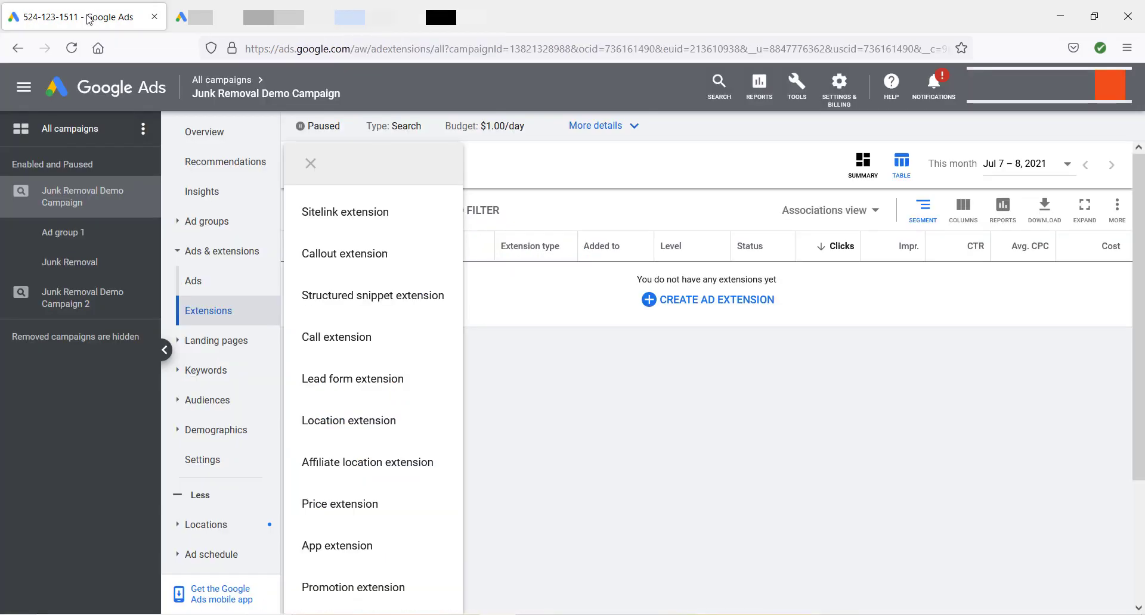
- Examine the callout text fields and preview in a new callout extension form for the campaign, and leave without saving
click(416, 247)
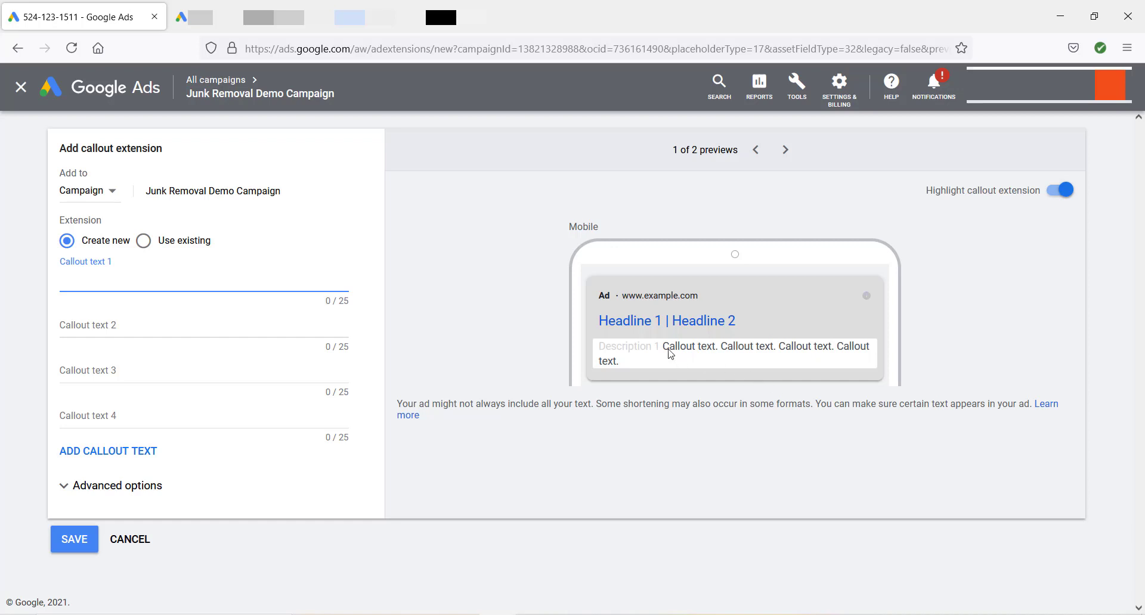
drag(667, 348, 850, 389)
click(737, 372)
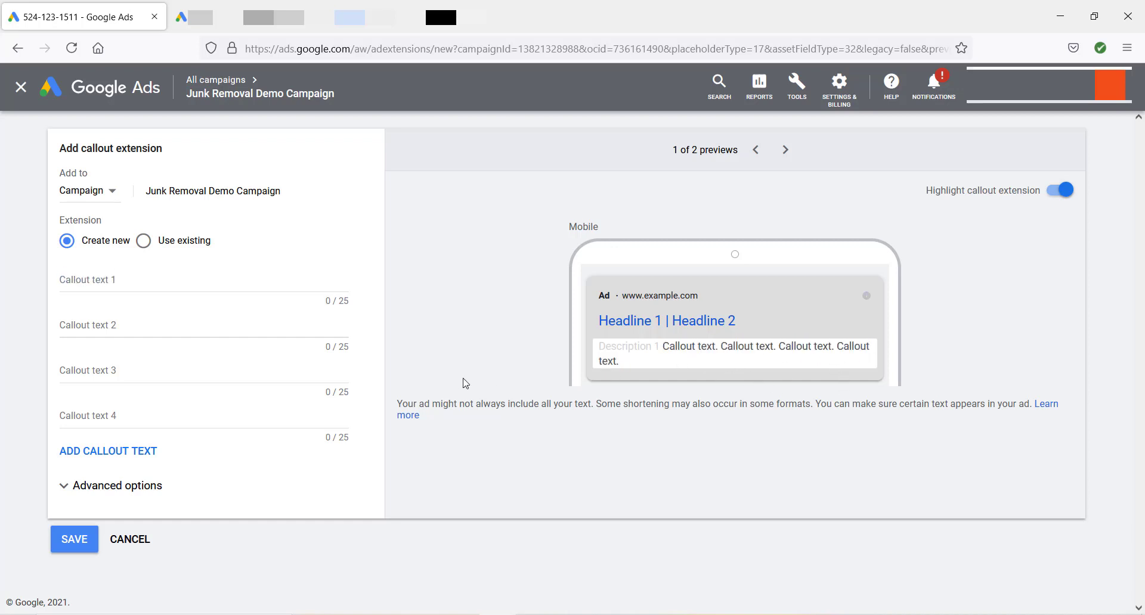
click(199, 285)
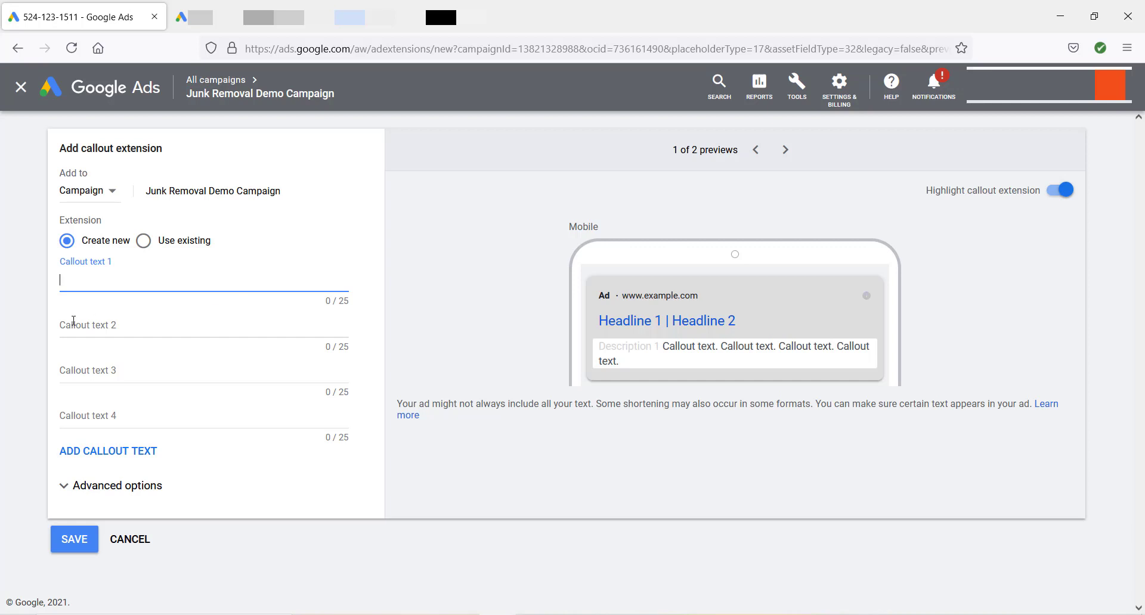
click(51, 325)
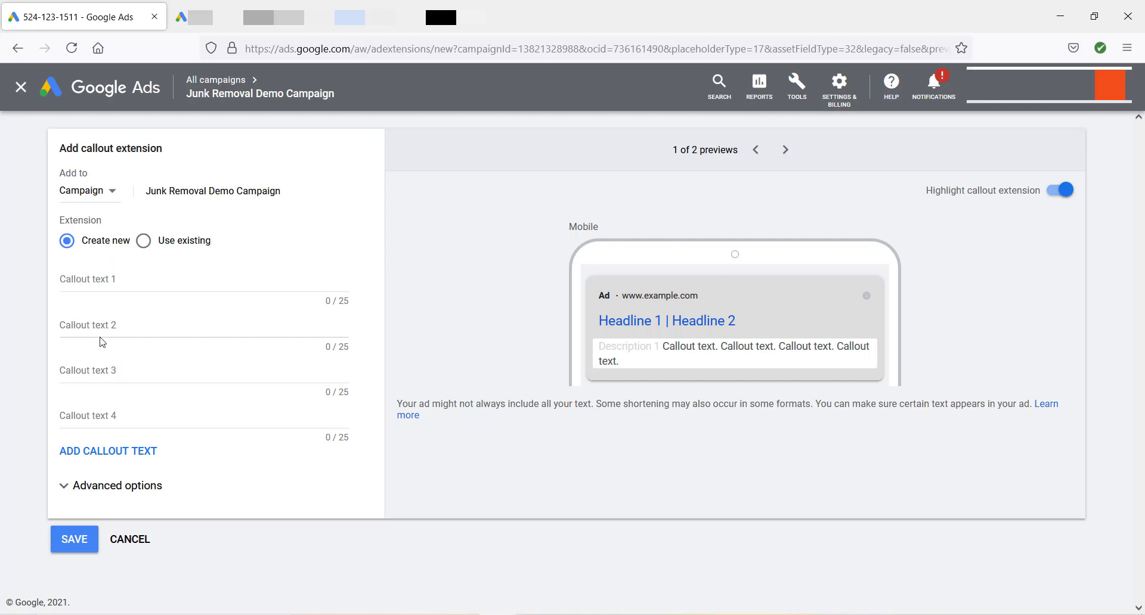
click(144, 283)
click(181, 327)
click(31, 360)
click(127, 540)
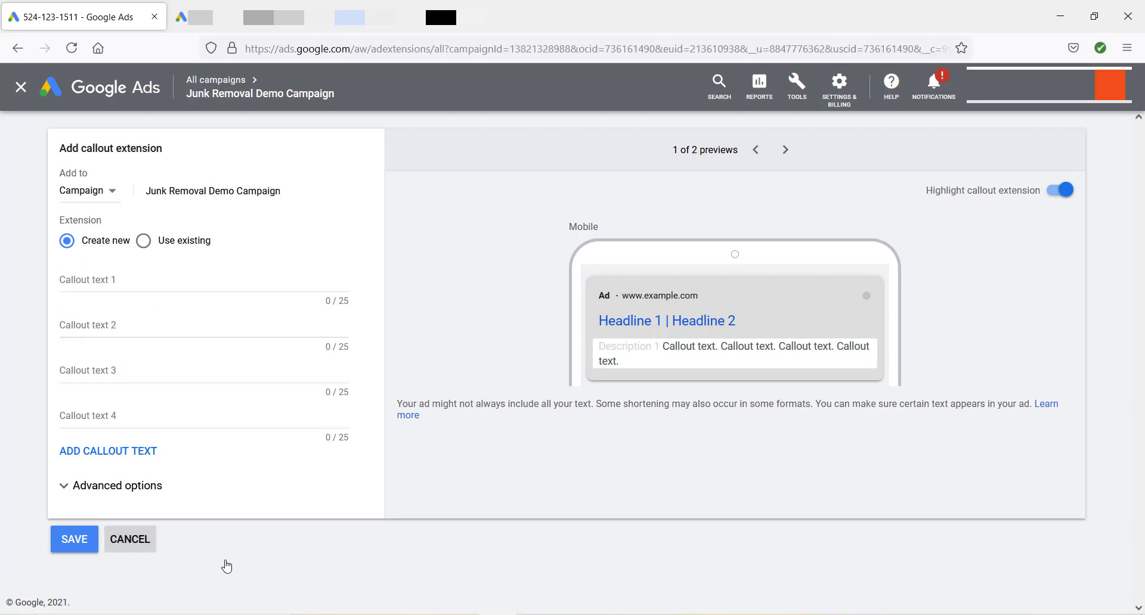
- Examine a new structured snippet extension with the Service catalog header and its value fields, and leave without saving
click(300, 211)
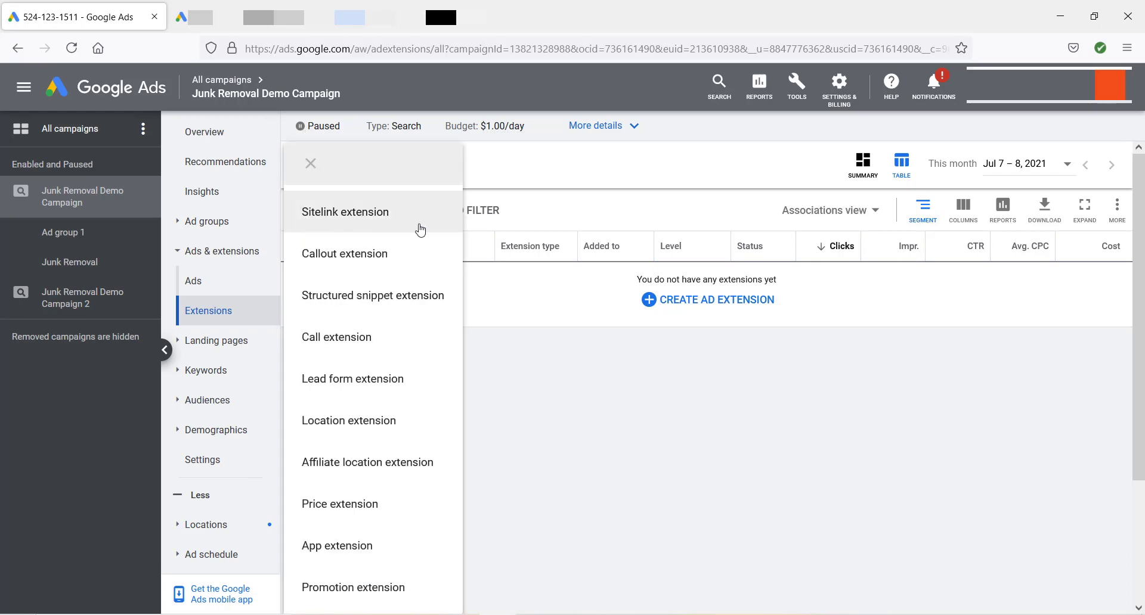
click(448, 301)
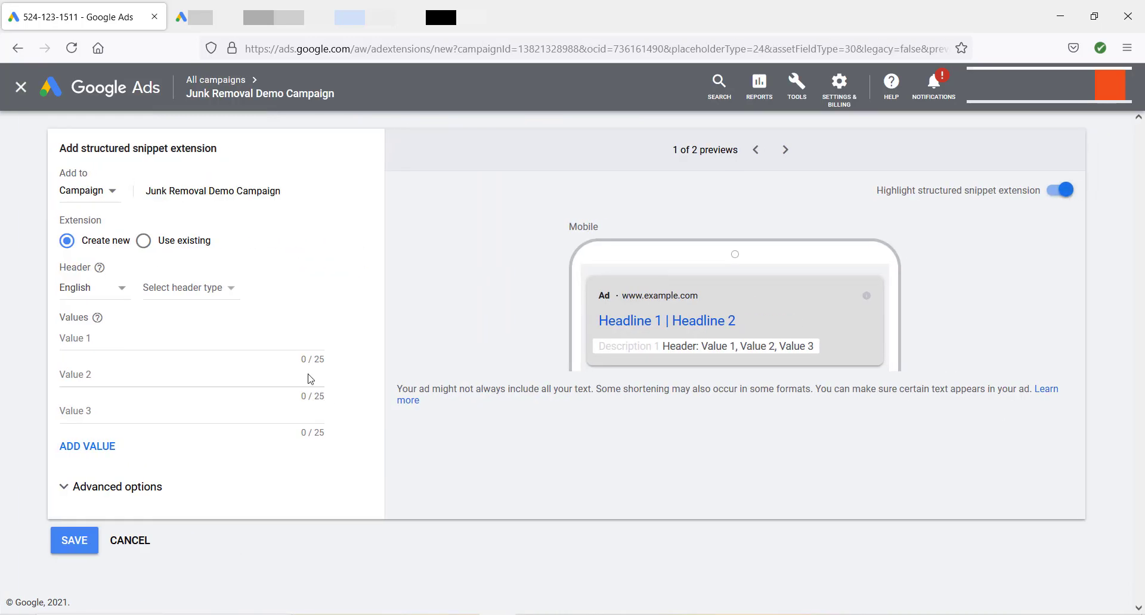
click(227, 290)
scroll(249, 363, up, 1)
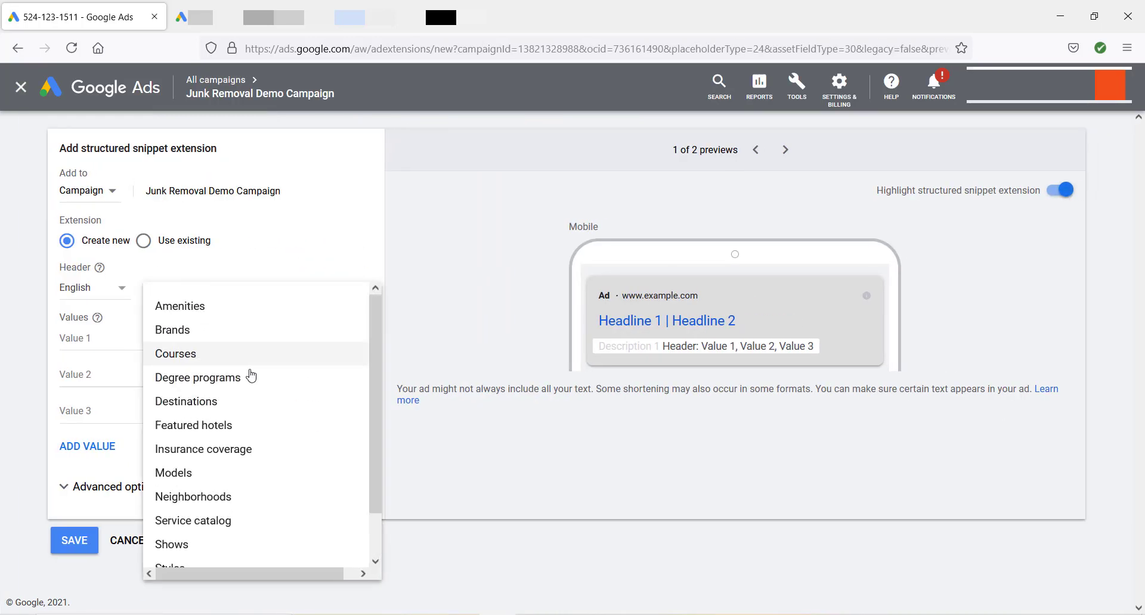
scroll(273, 450, down, 1)
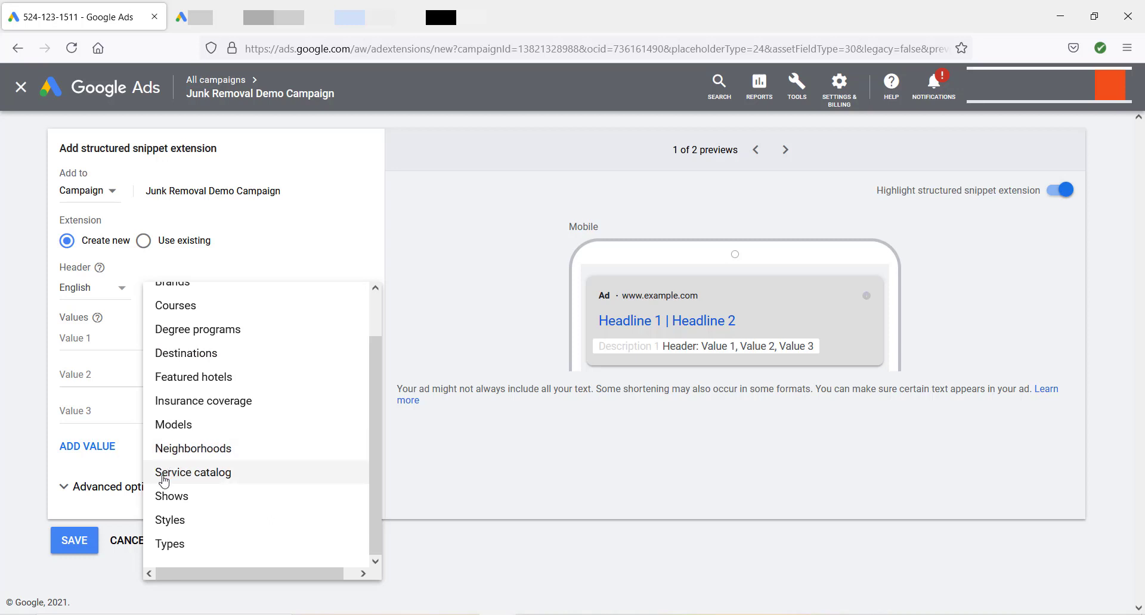
click(248, 478)
click(148, 351)
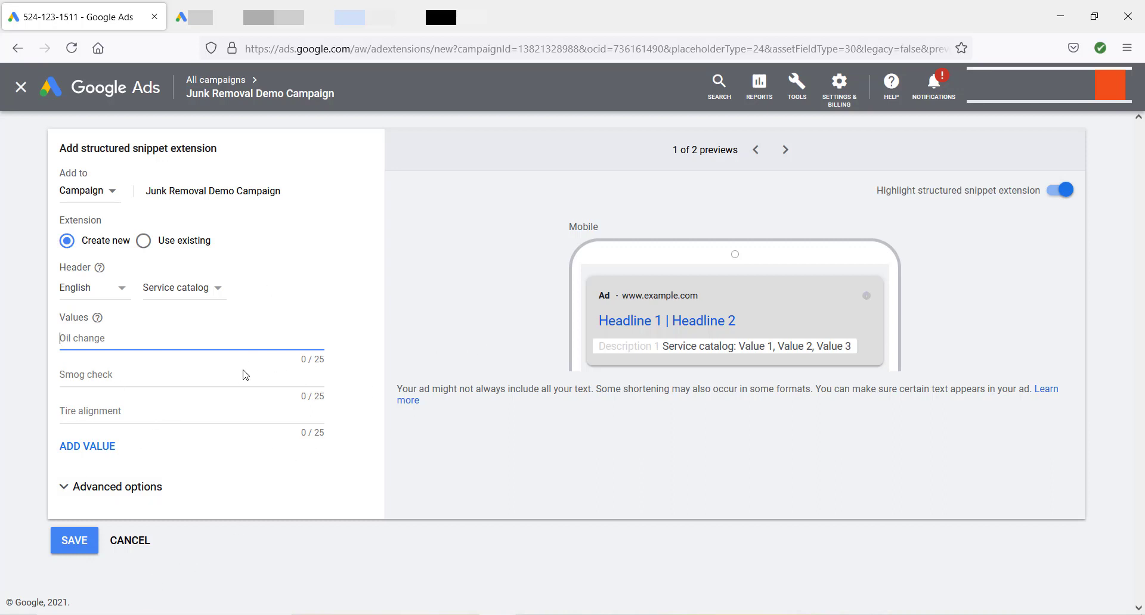
click(85, 353)
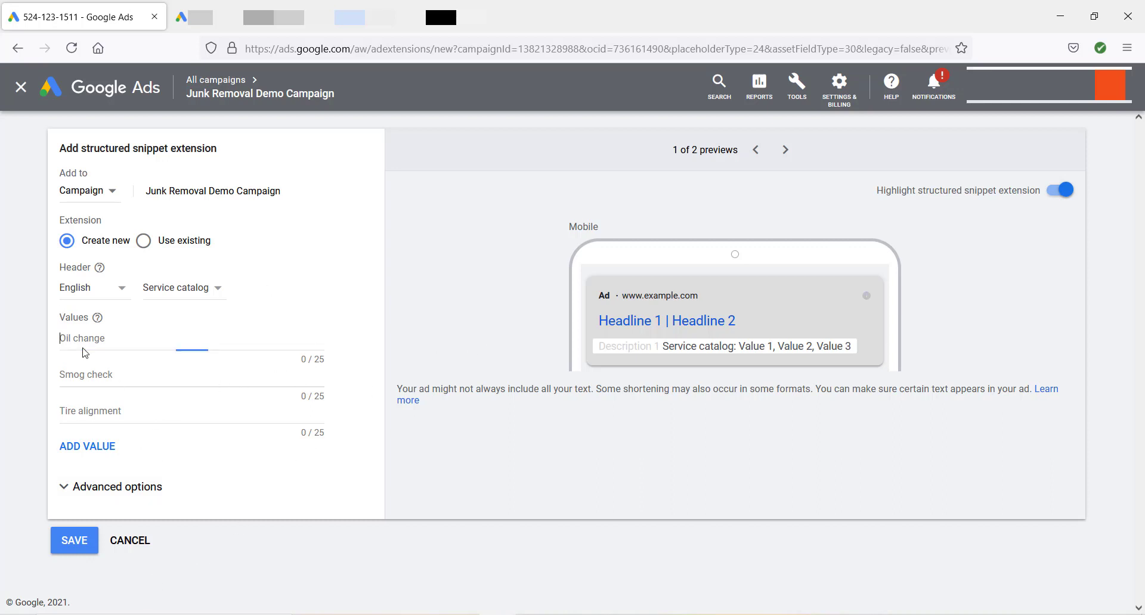
click(142, 554)
- Examine the new call extension form, compare it with the phone number in a live Google search ad, and leave without saving
click(298, 209)
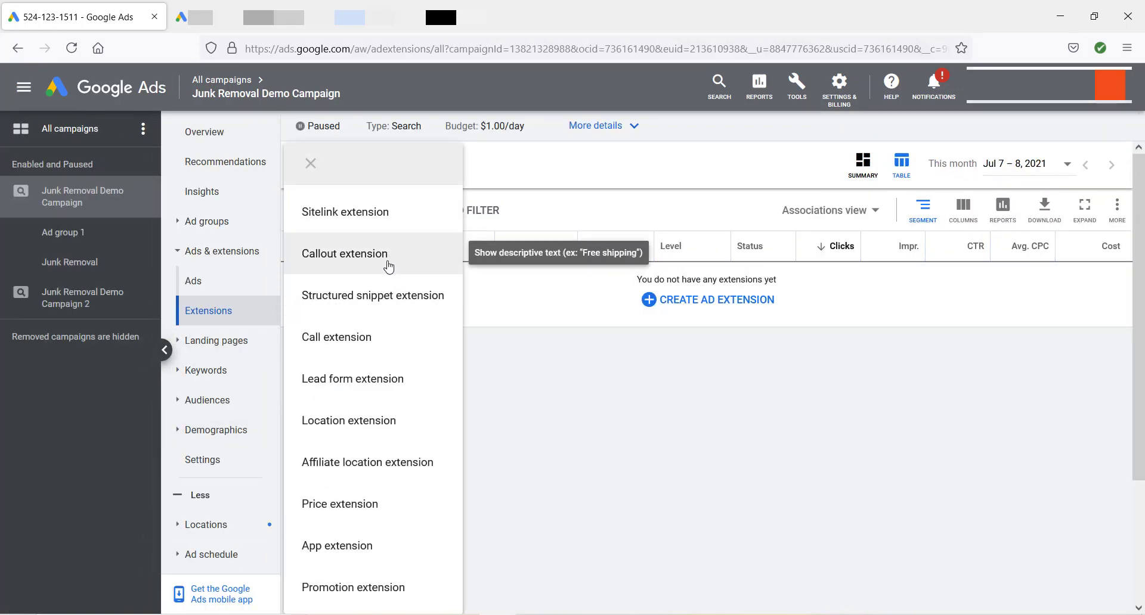
click(410, 339)
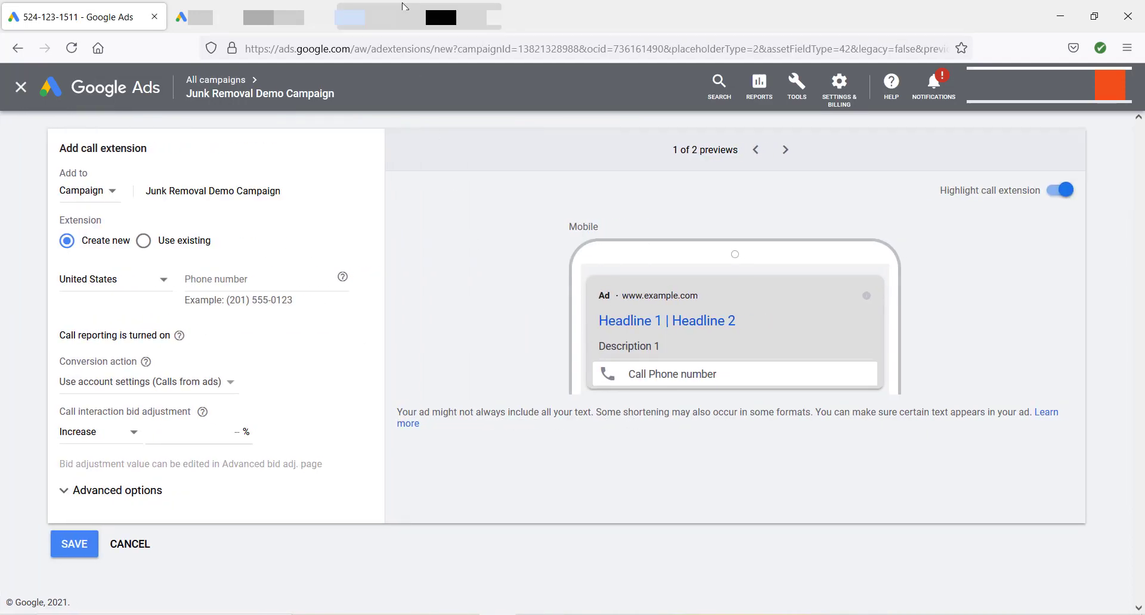
click(404, 7)
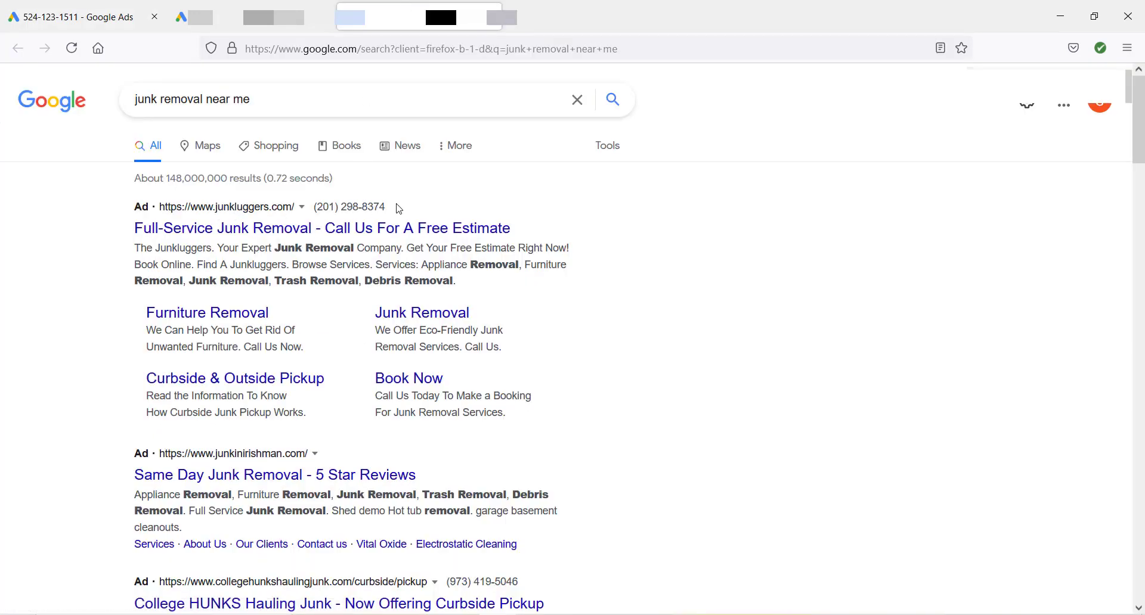
drag(385, 206, 335, 206)
click(787, 266)
click(69, 18)
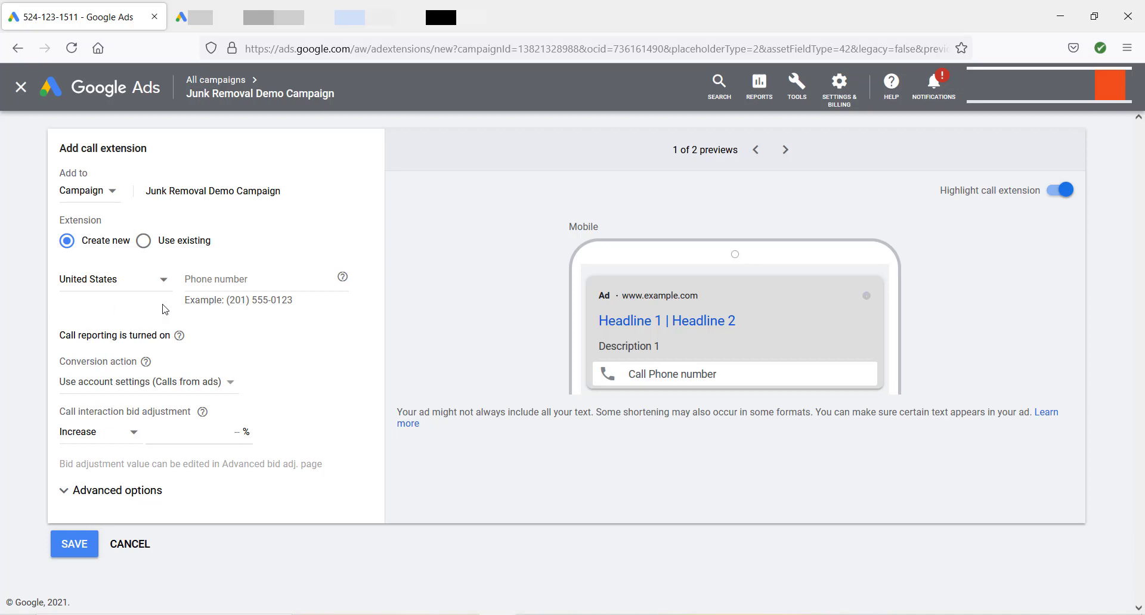
click(256, 278)
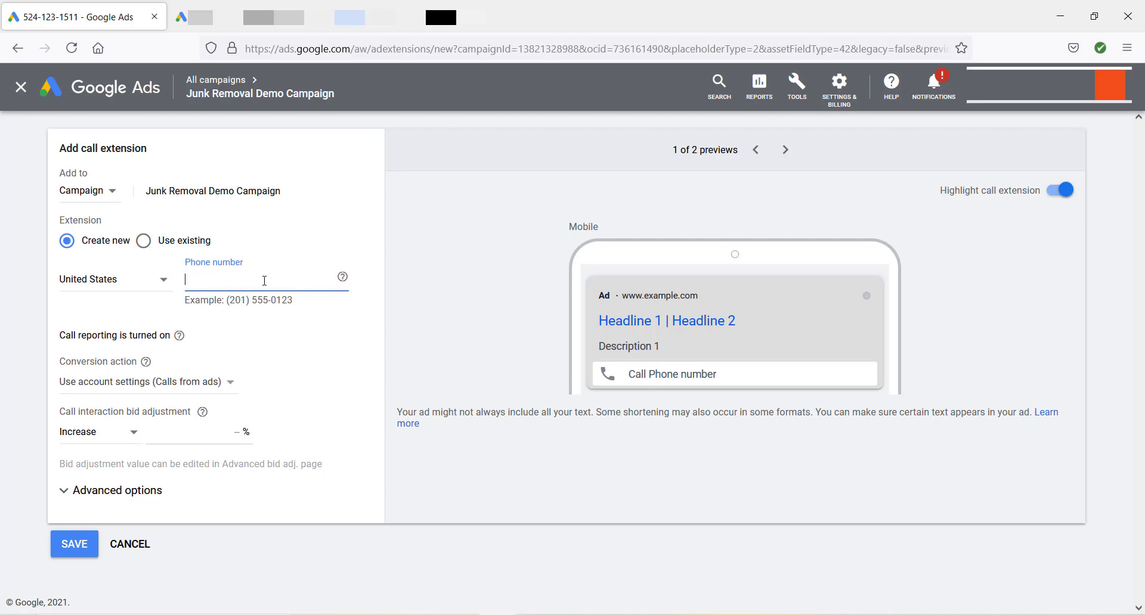
click(47, 321)
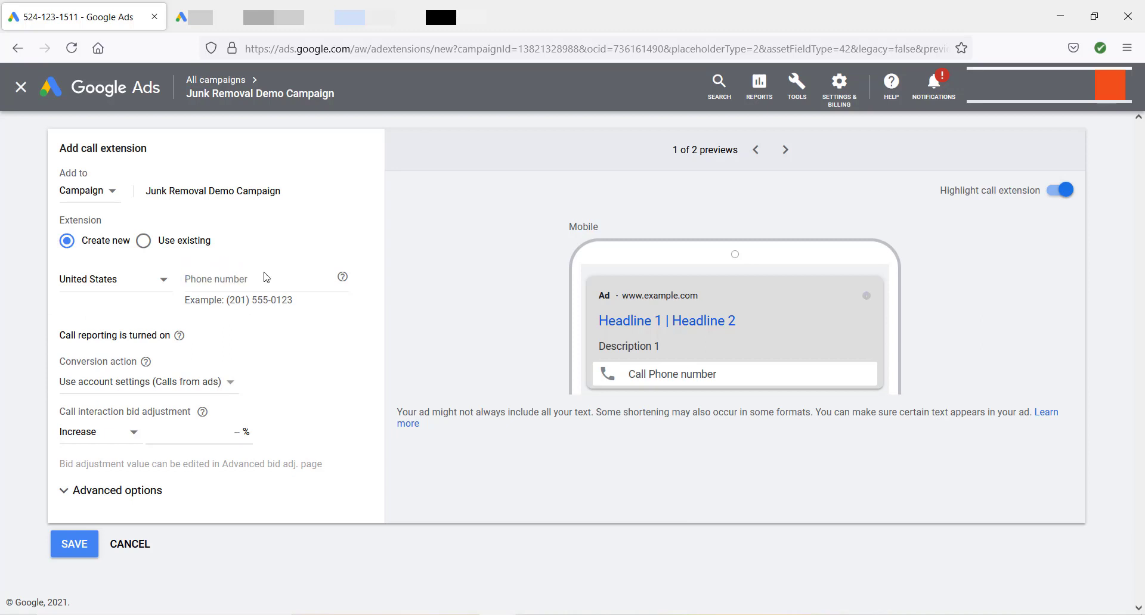
click(230, 277)
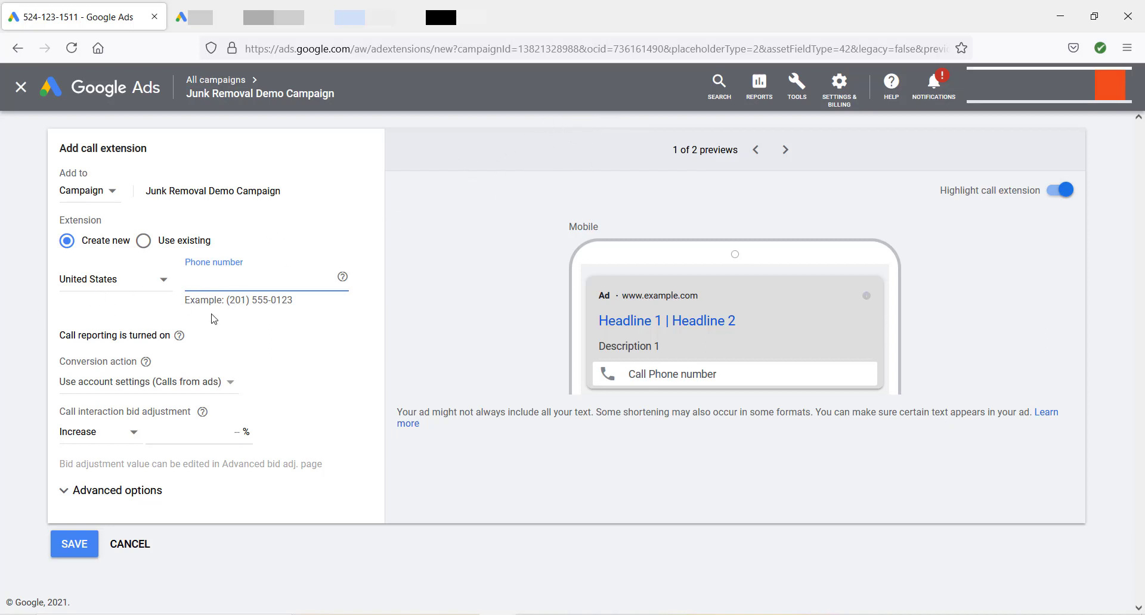
click(29, 292)
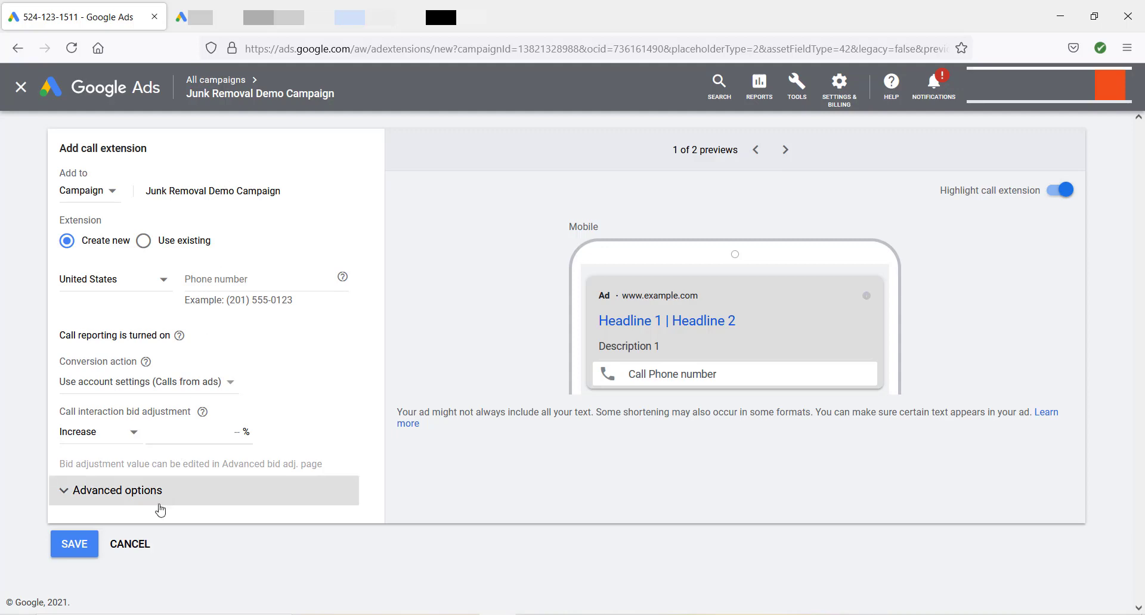
click(127, 544)
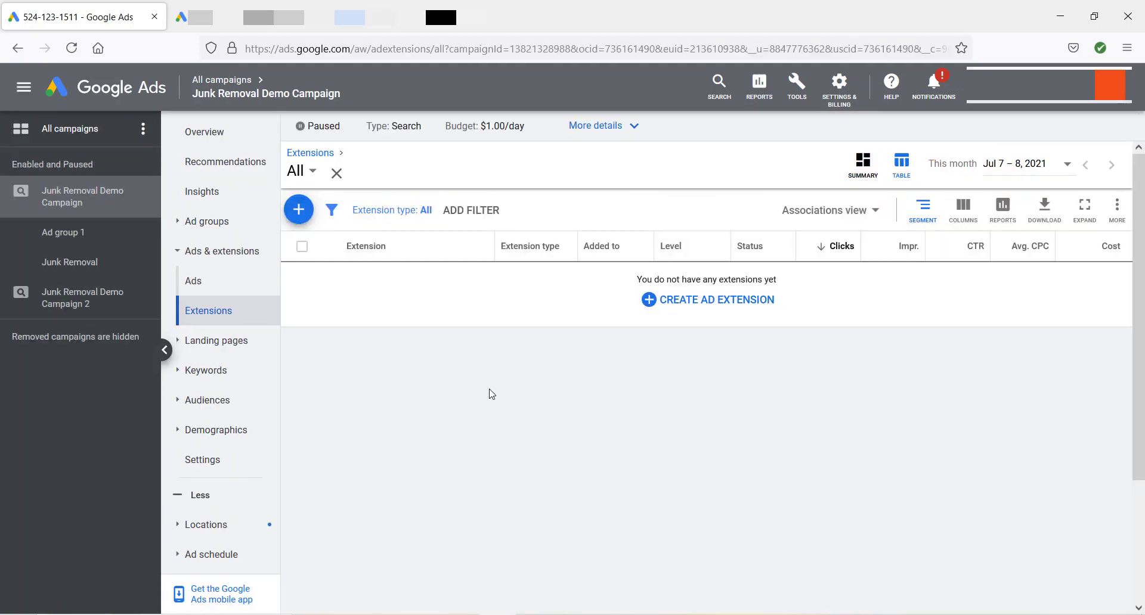
- View the location extension setup for linking a Google My Business account, and cancel it
click(303, 215)
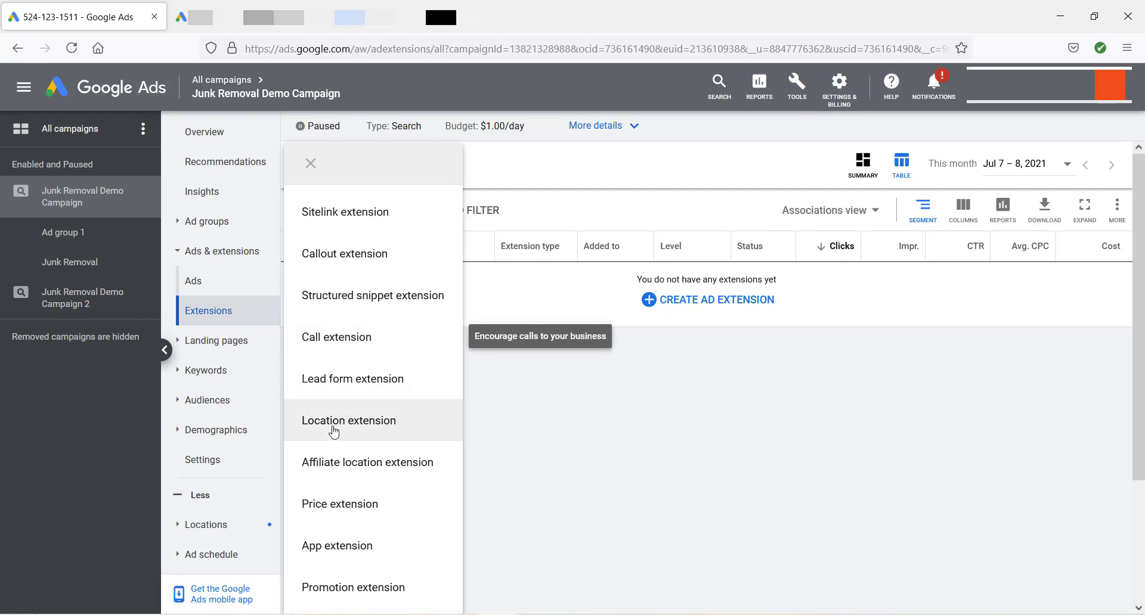
click(369, 421)
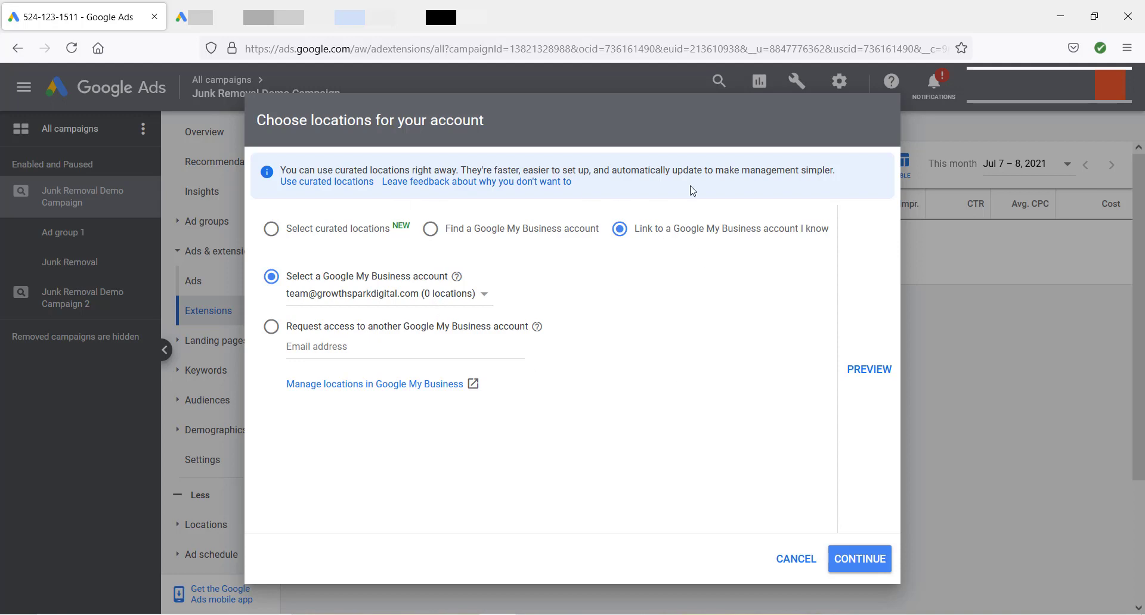
click(794, 558)
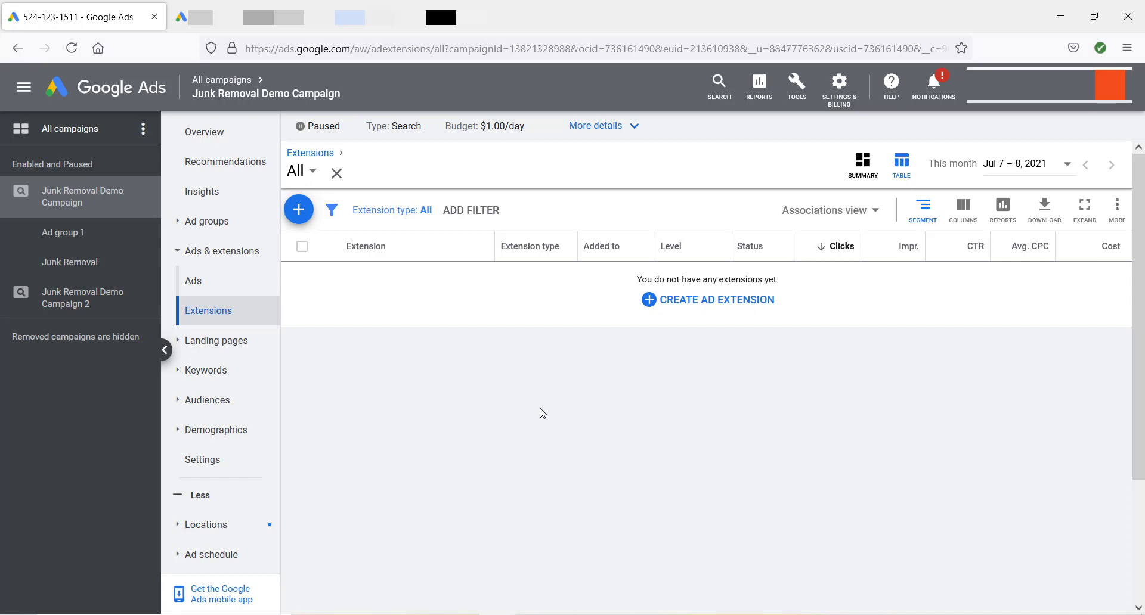
- Compare the list of extension types with the Google Ads Help article "About image extensions", dismissing its satisfaction survey
click(299, 210)
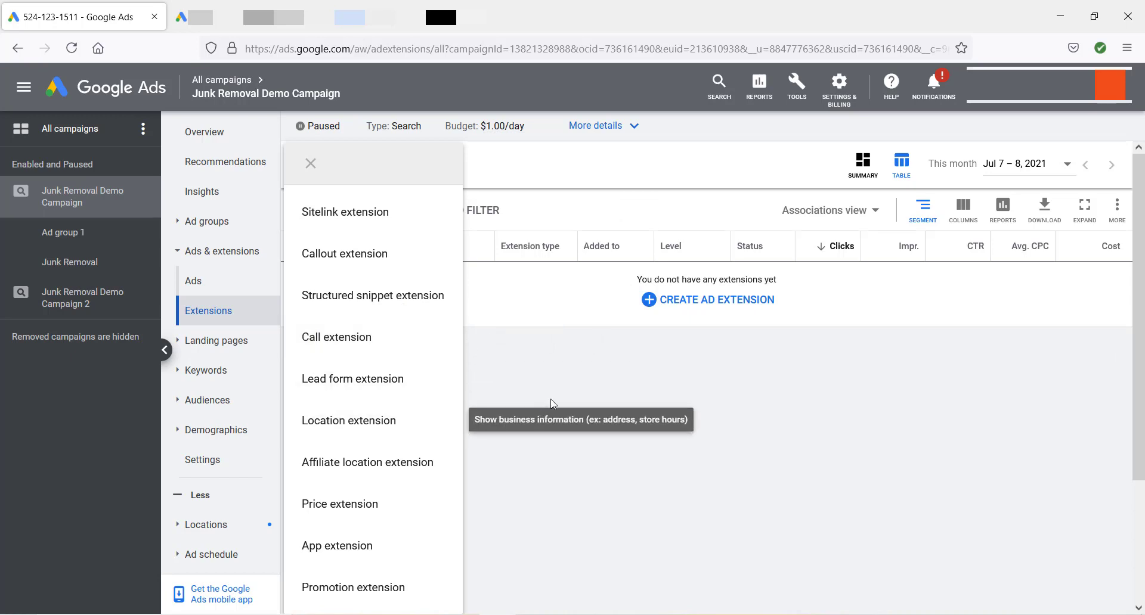
click(568, 391)
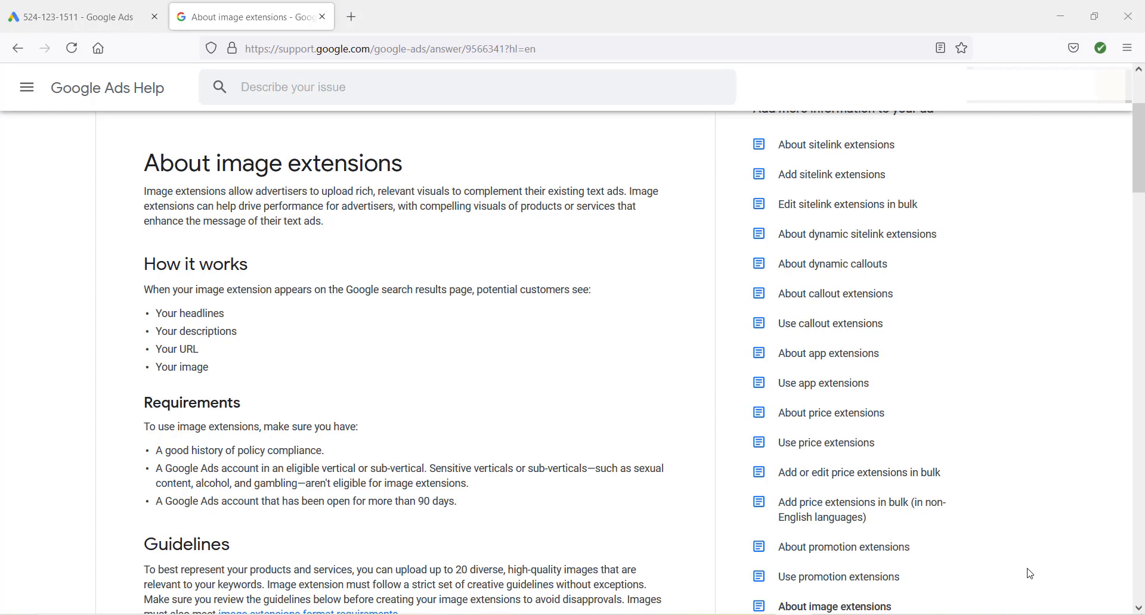
click(56, 19)
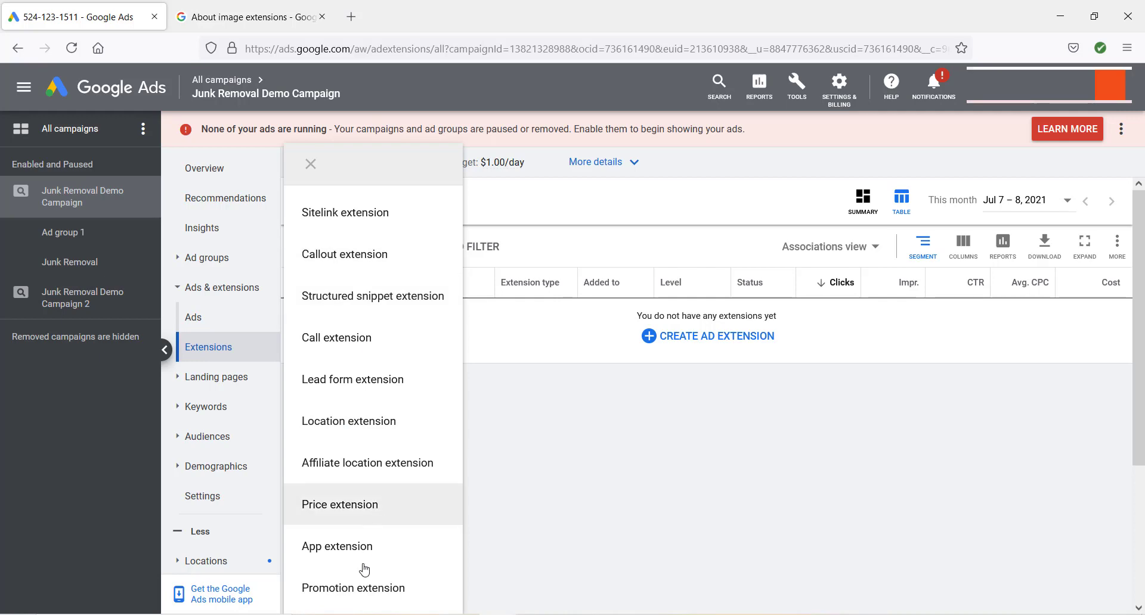
click(239, 26)
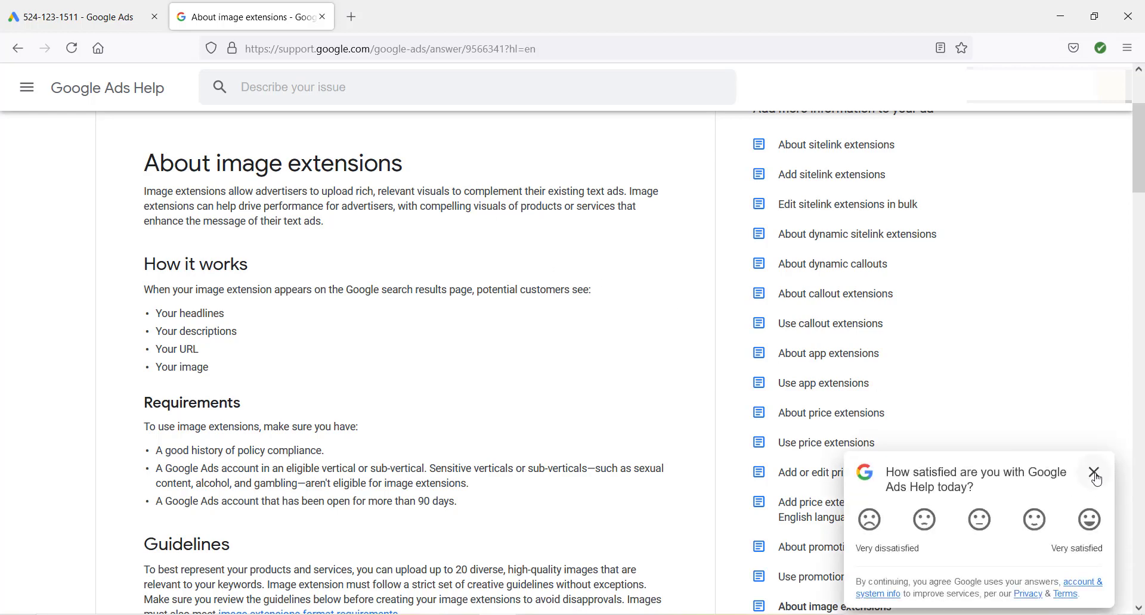
click(1095, 473)
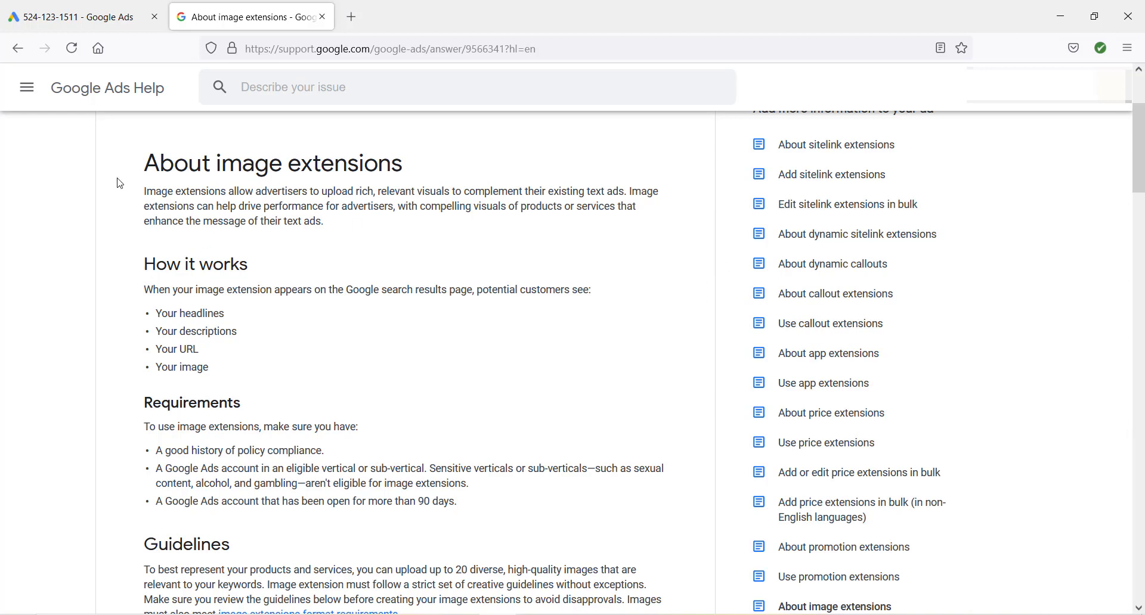
click(122, 18)
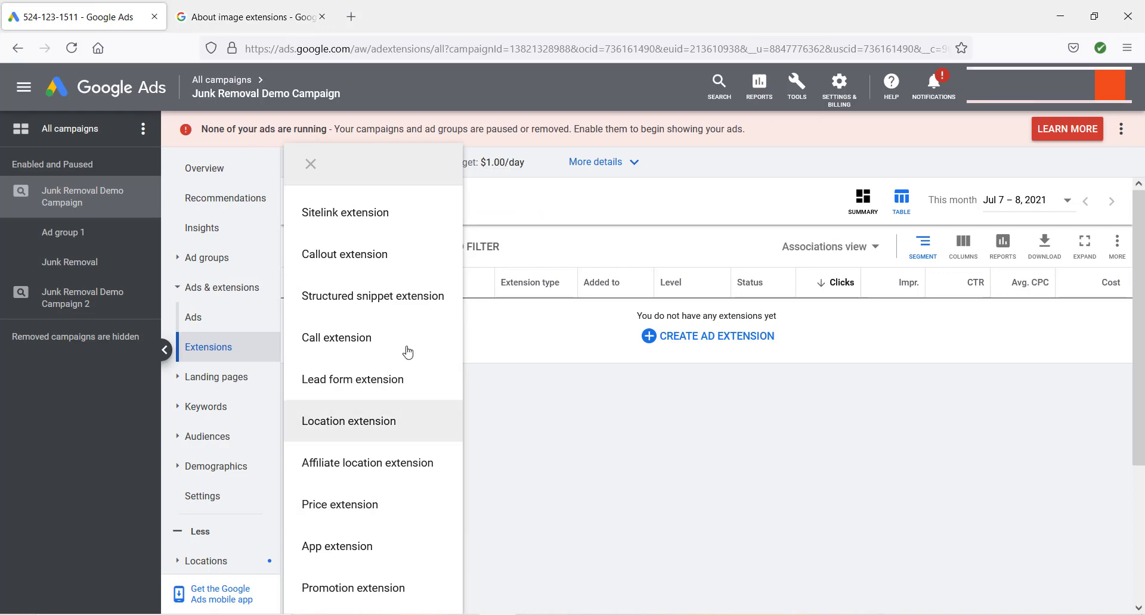
click(250, 17)
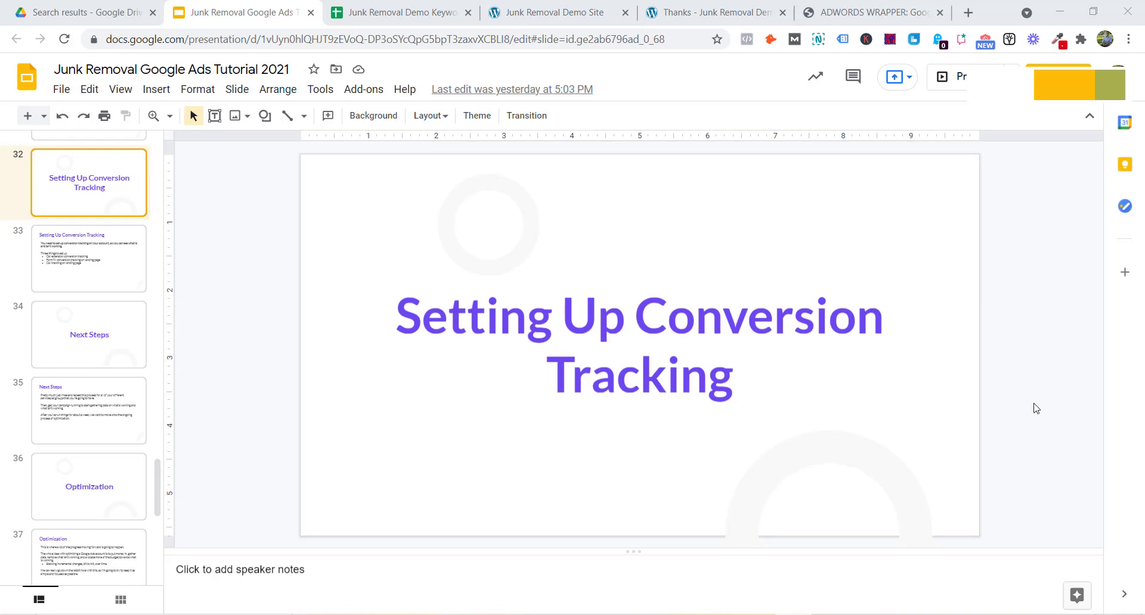
- Show the slide listing three conversion tracking setups, and open the conversion type choices for a new conversion action in Google Ads
key(Down)
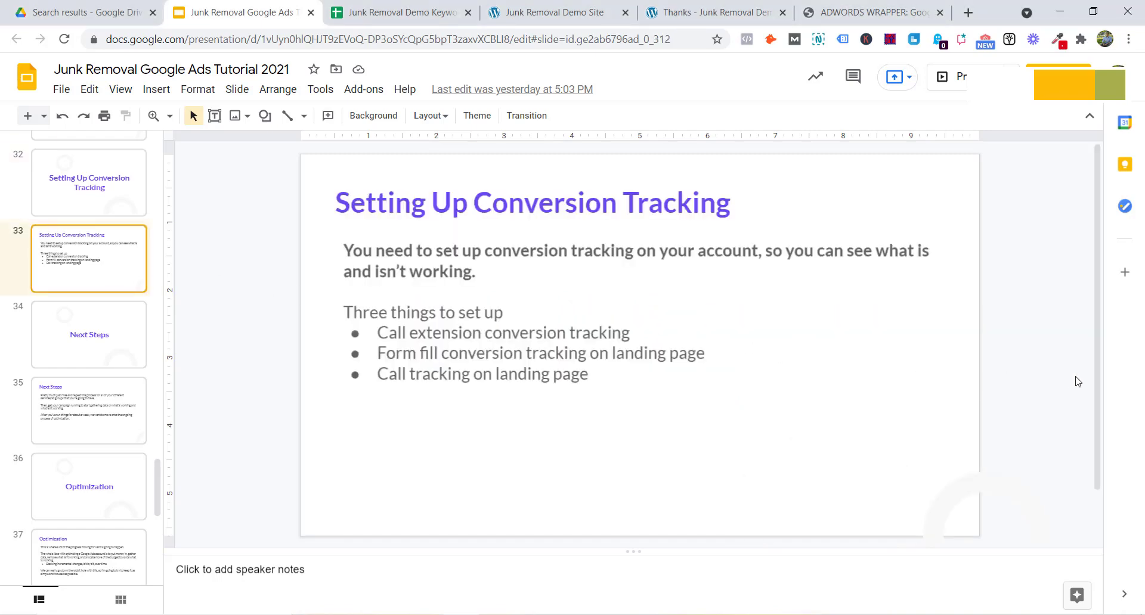
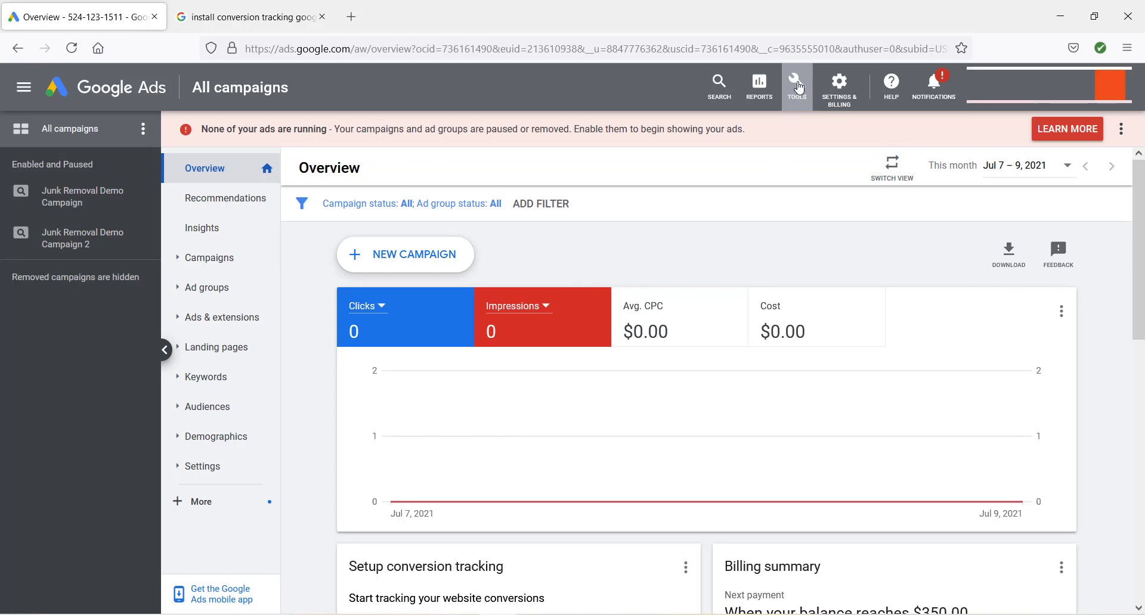
click(797, 89)
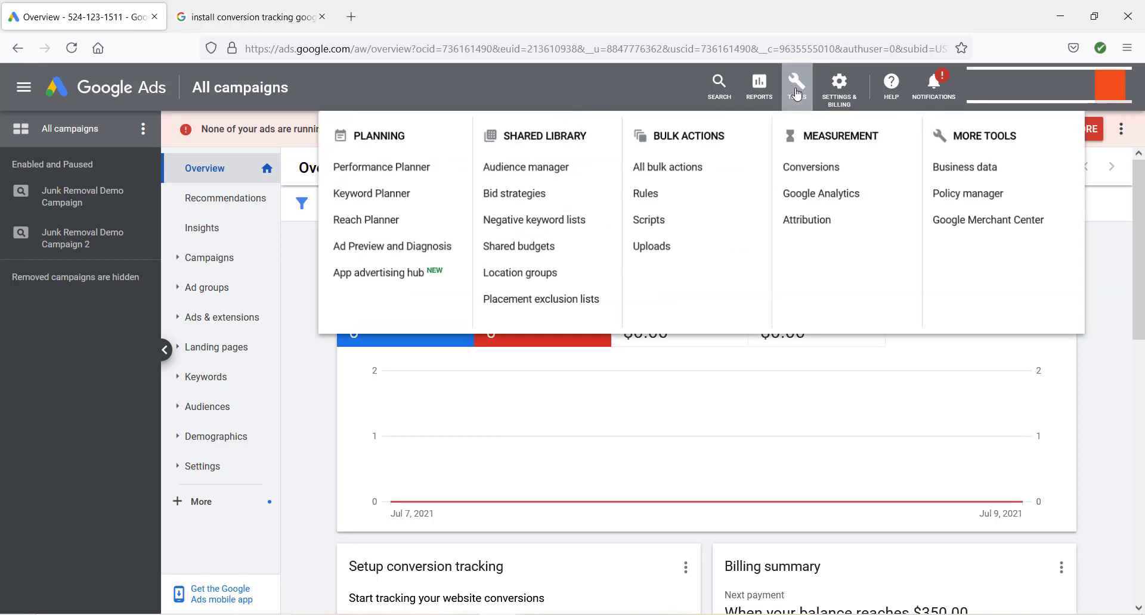
click(848, 171)
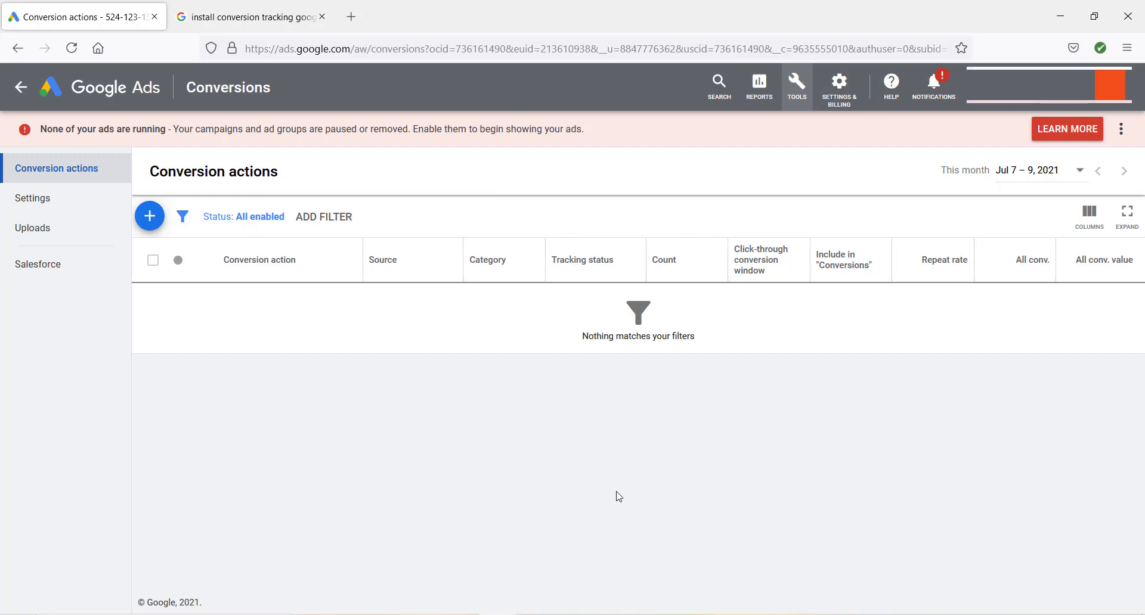
click(150, 227)
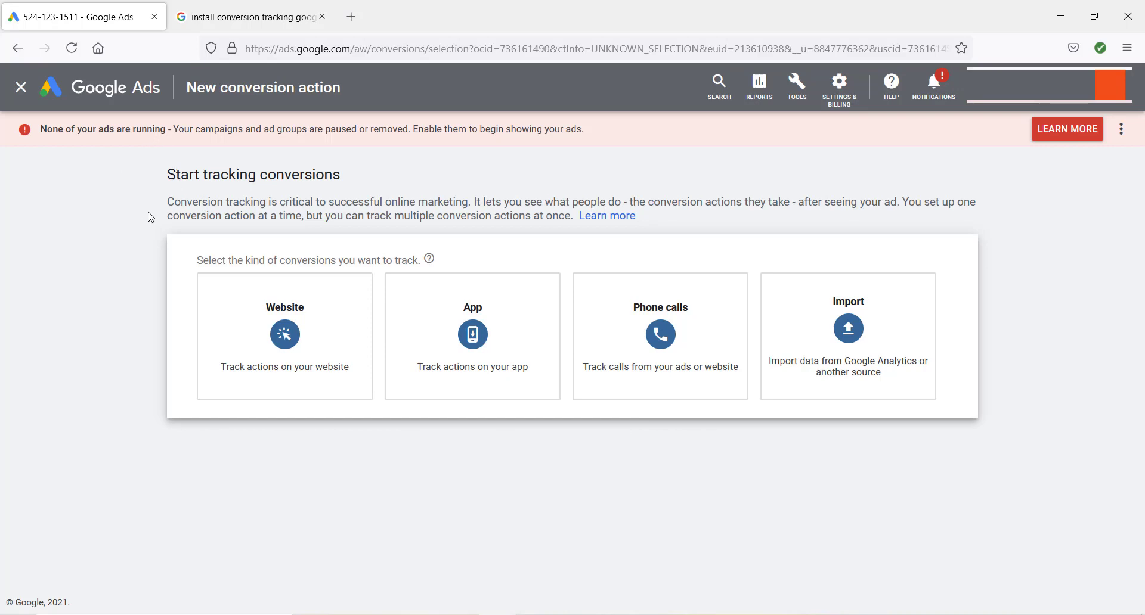
- Review the Google Ads Help article "Set up conversion tracking for your website", including Step 1, and return to the new conversion action
click(202, 11)
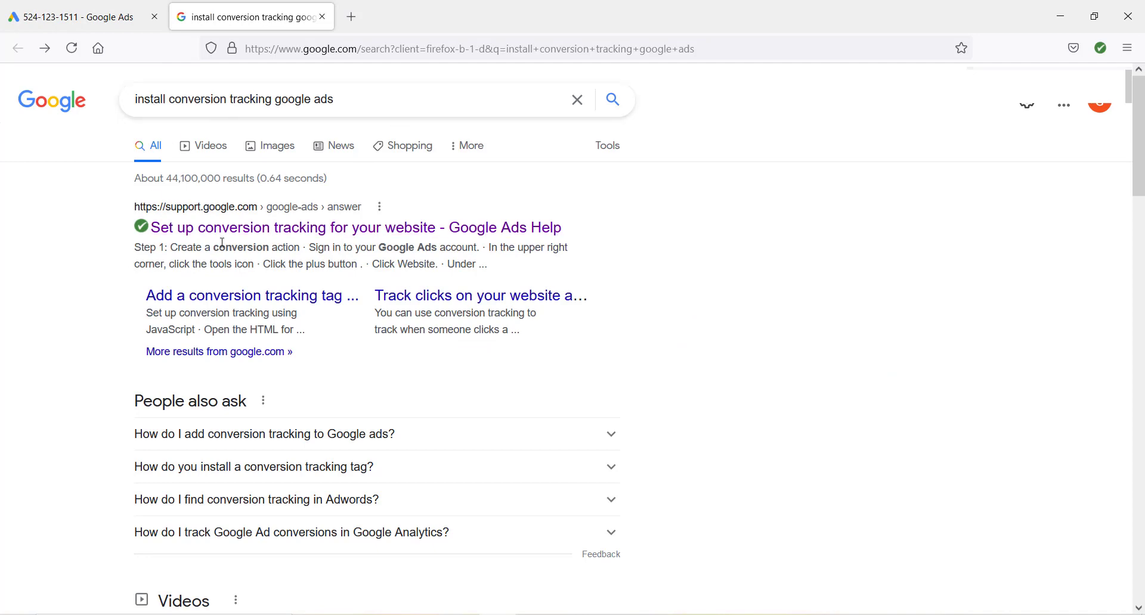
click(197, 228)
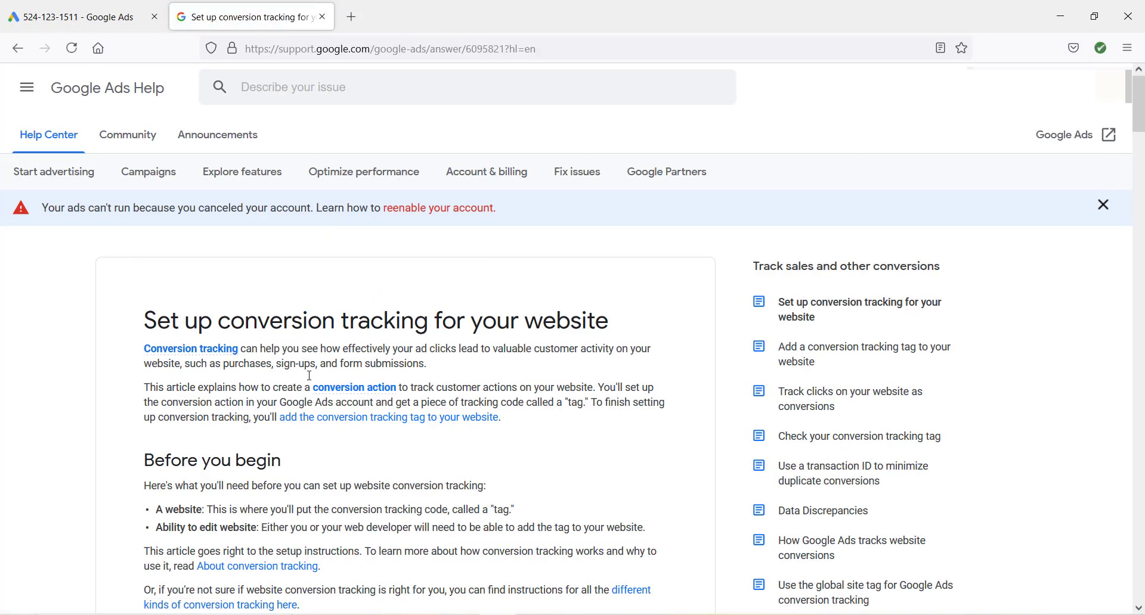
scroll(311, 381, down, 8)
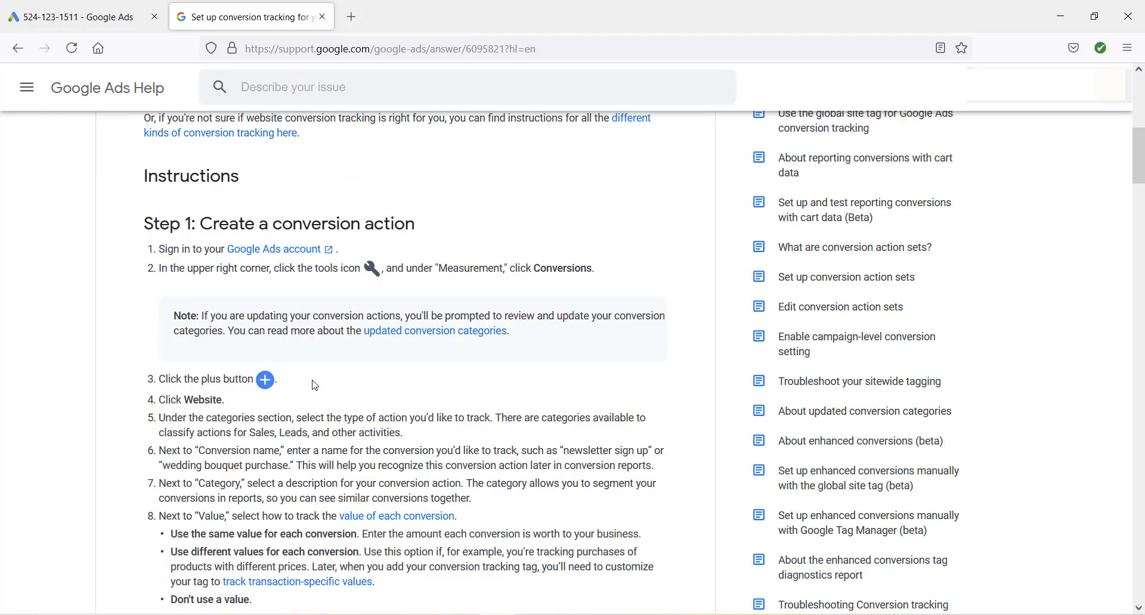
scroll(315, 386, down, 1)
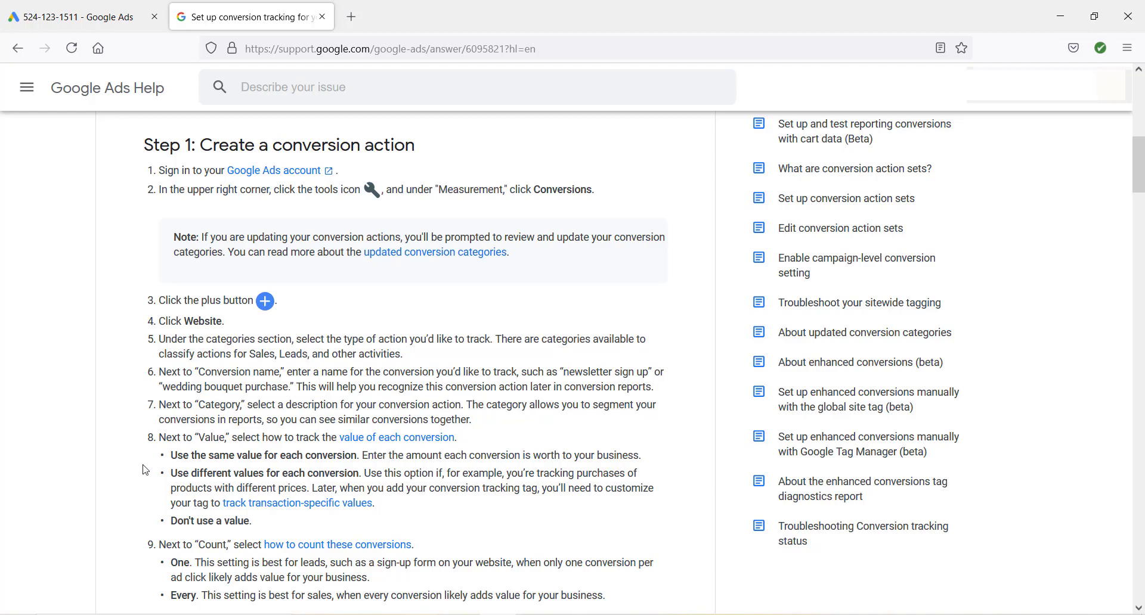
scroll(56, 468, up, 8)
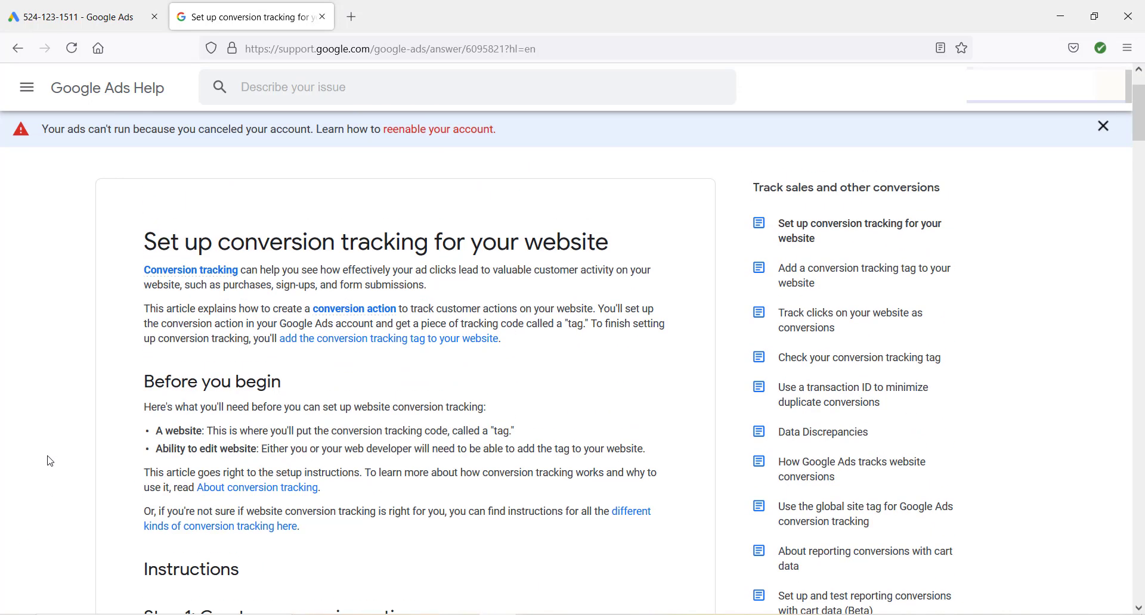
scroll(49, 456, down, 1)
click(90, 29)
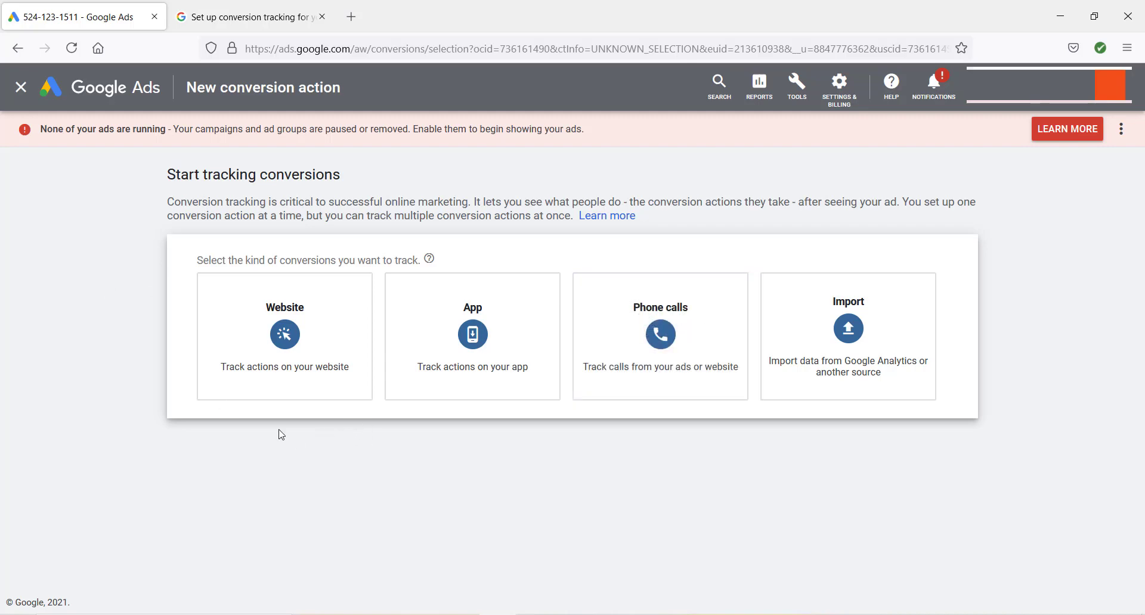
- Switch to the Junk Removal Google Ads Tutorial 2021 presentation and show the two Next Steps slides
mouse_move(460, 614)
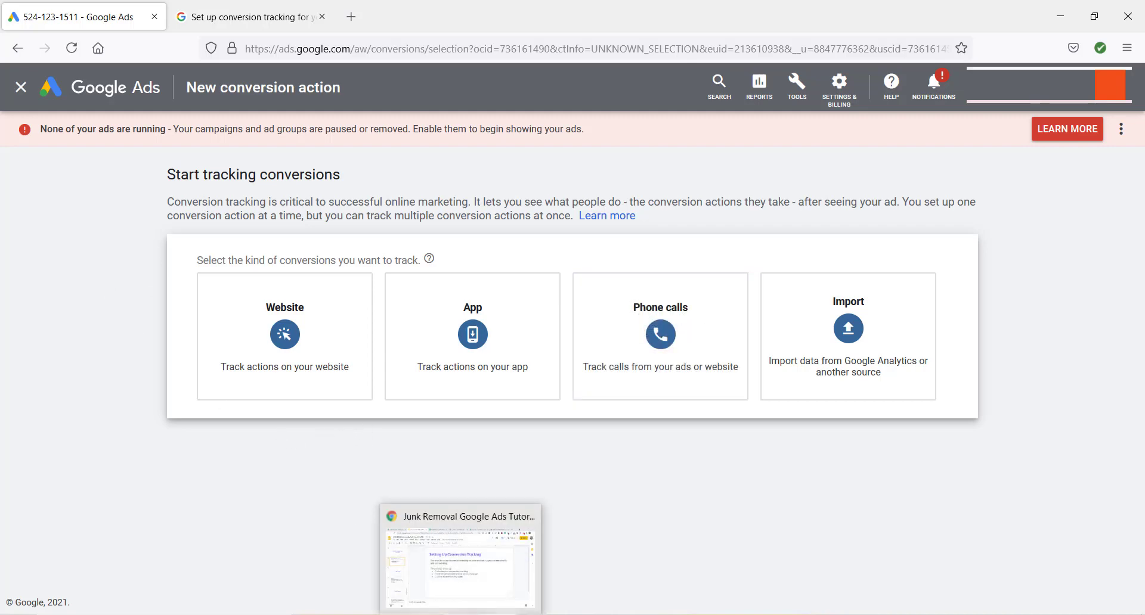
click(453, 595)
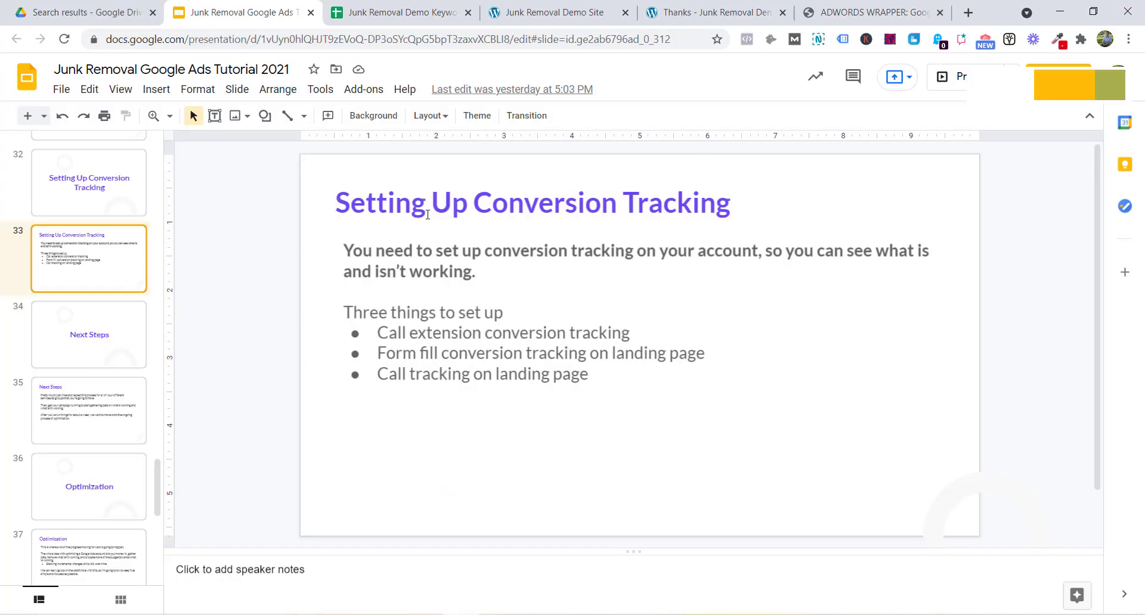
click(100, 351)
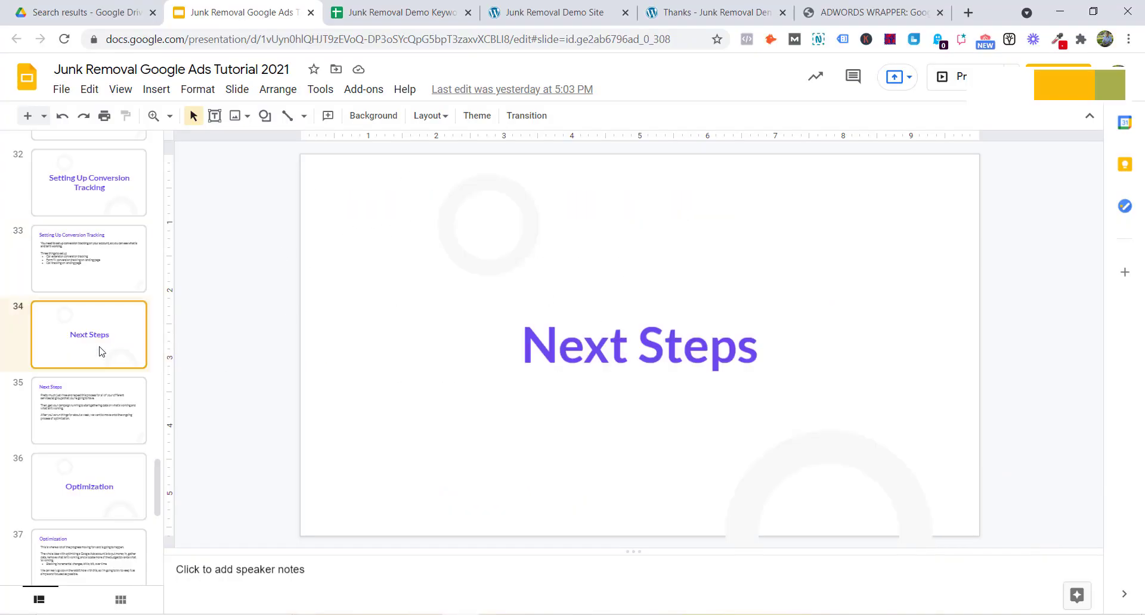
click(107, 428)
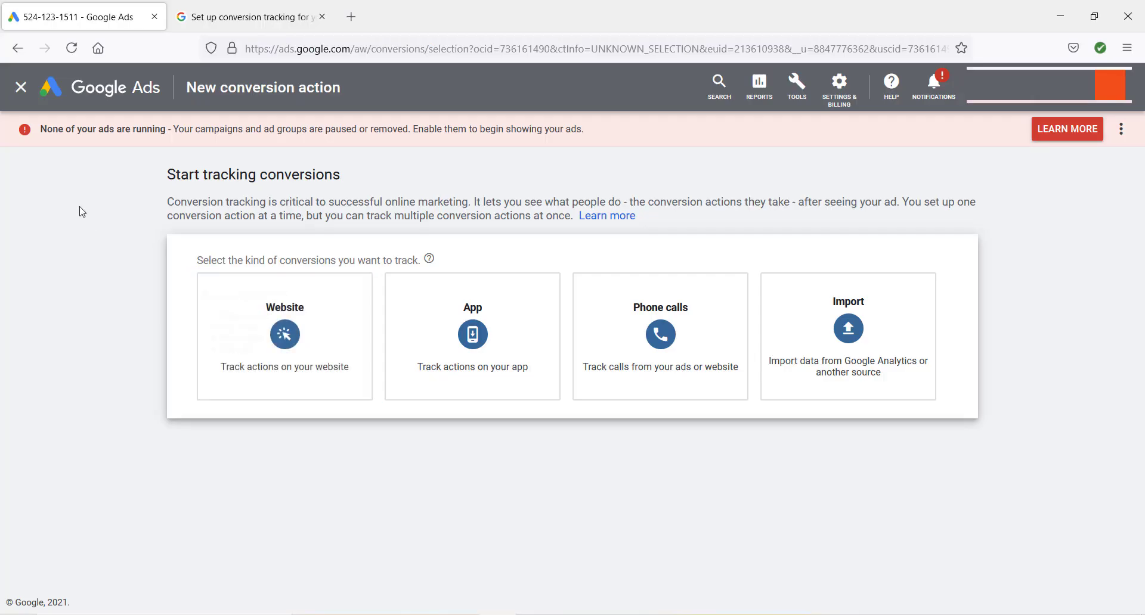
- Leave the new conversion action in Google Ads without creating it, and view the ad groups of Junk Removal Demo Campaign
click(20, 97)
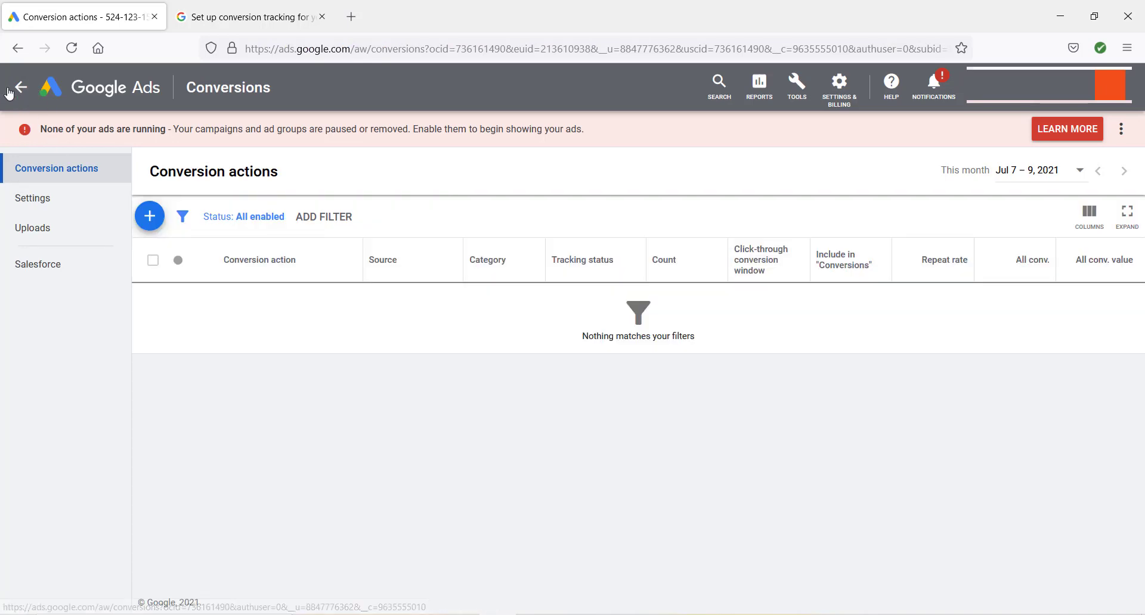
click(17, 90)
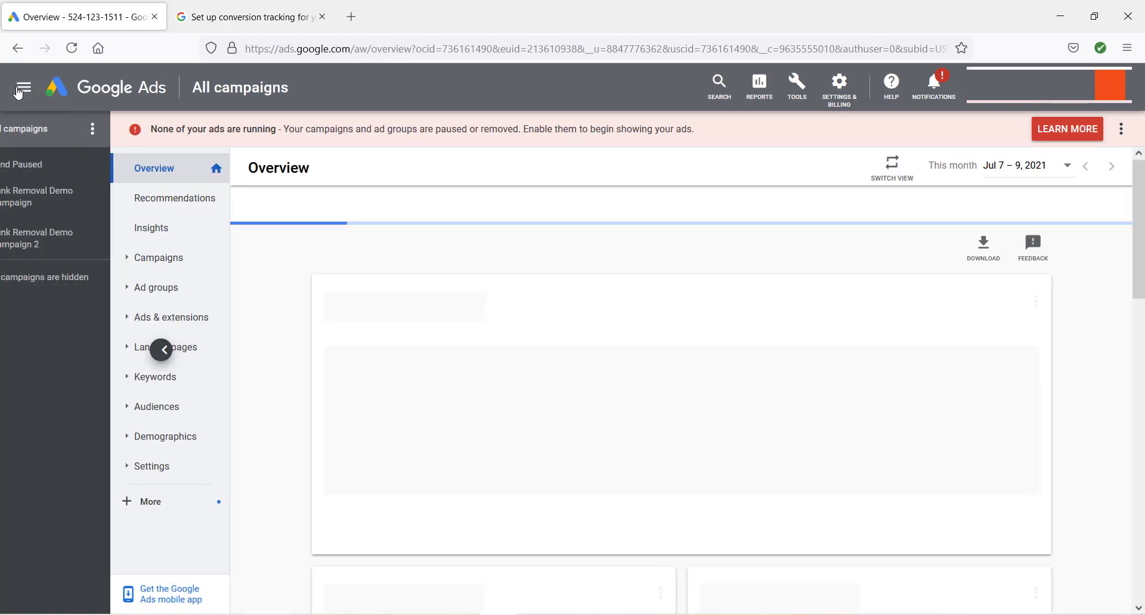
click(109, 195)
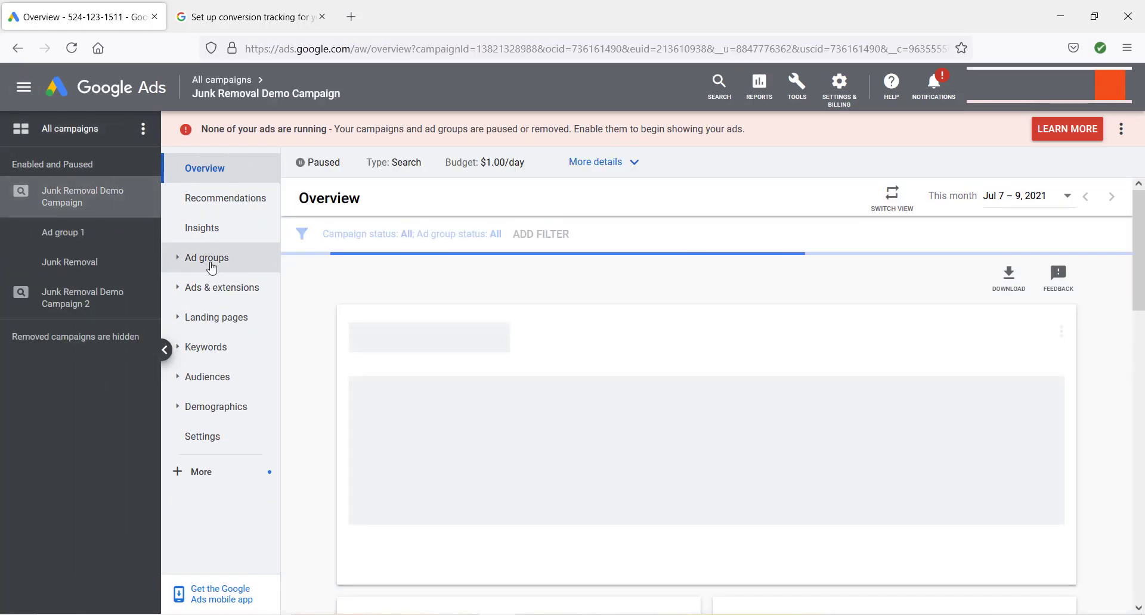
click(178, 261)
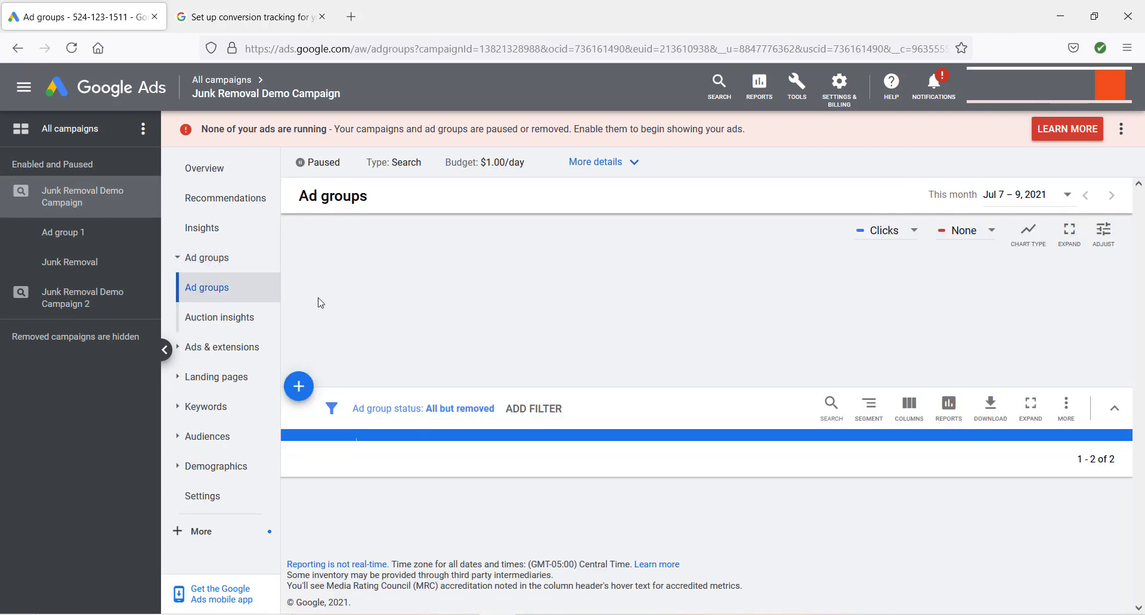
click(72, 48)
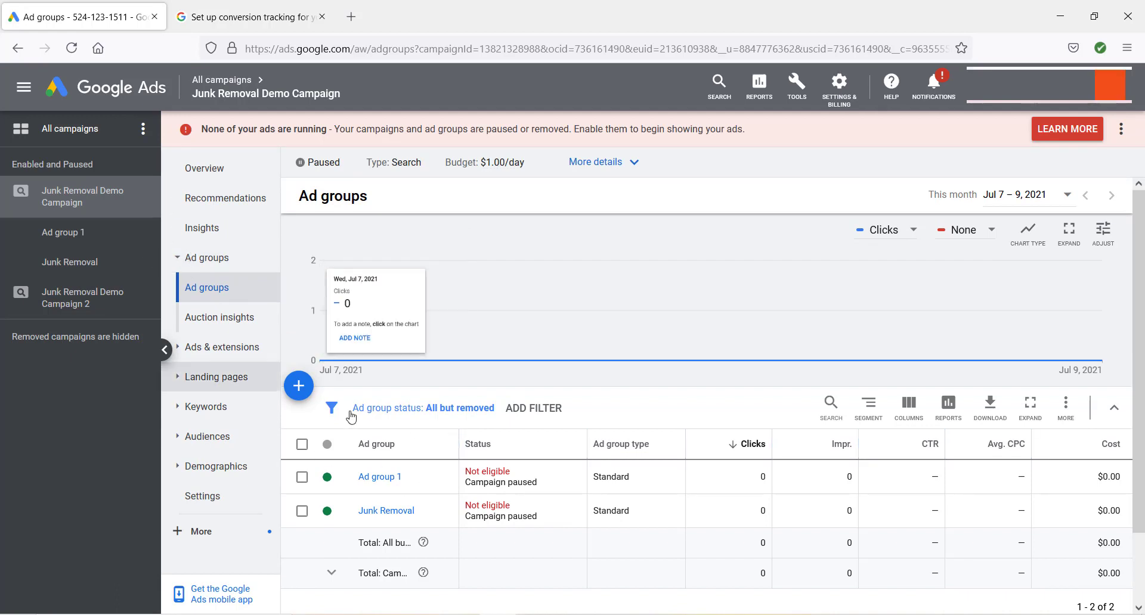
- Enable Junk Removal Demo Campaign in the list of all campaigns
click(118, 131)
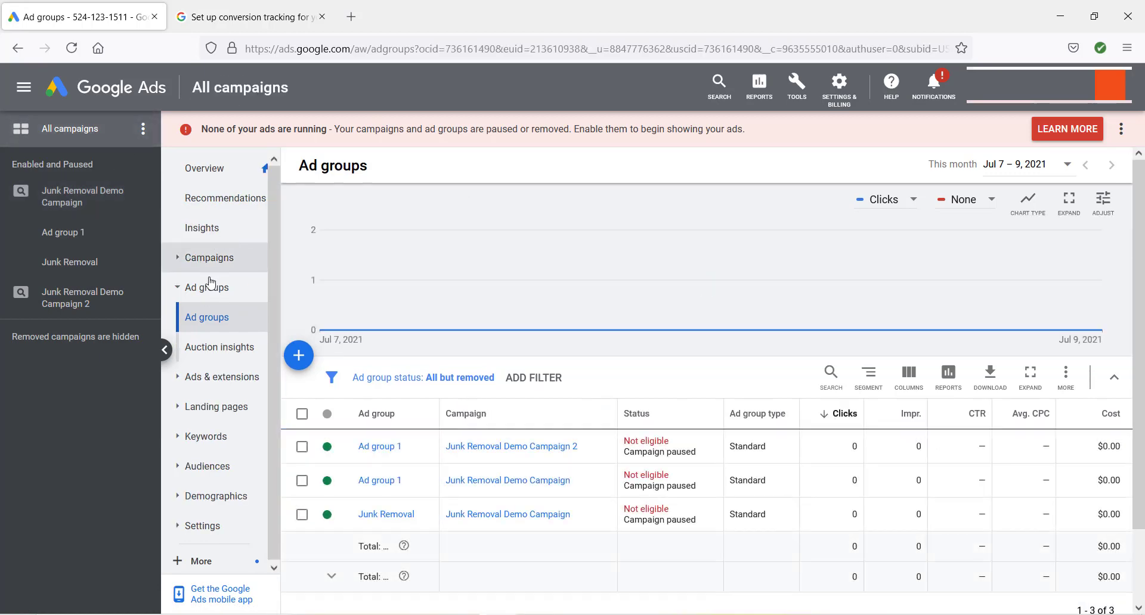
click(255, 263)
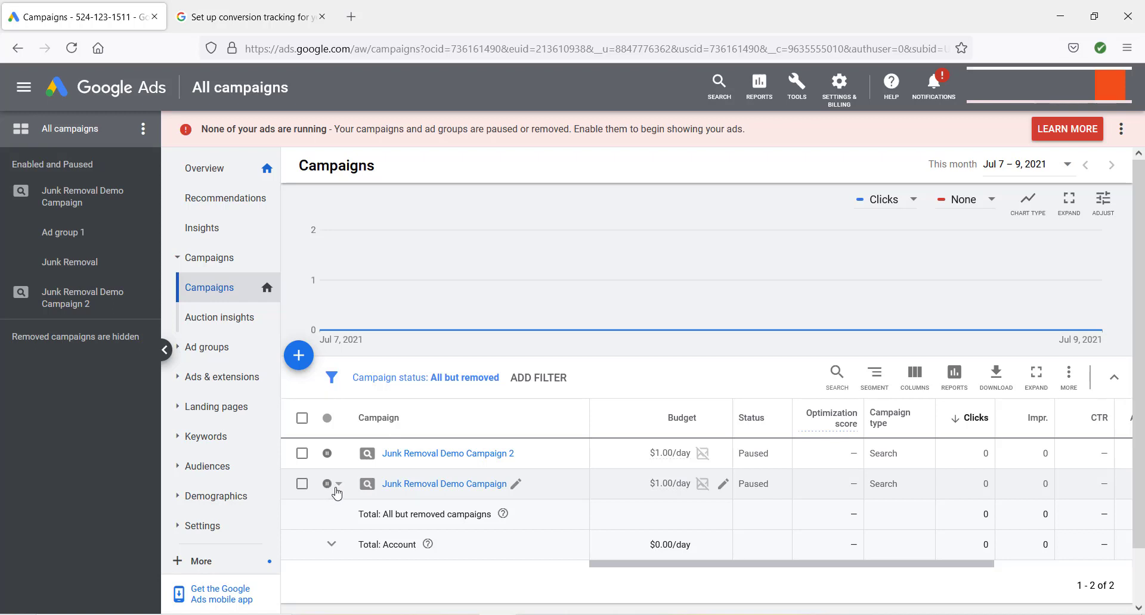
click(338, 486)
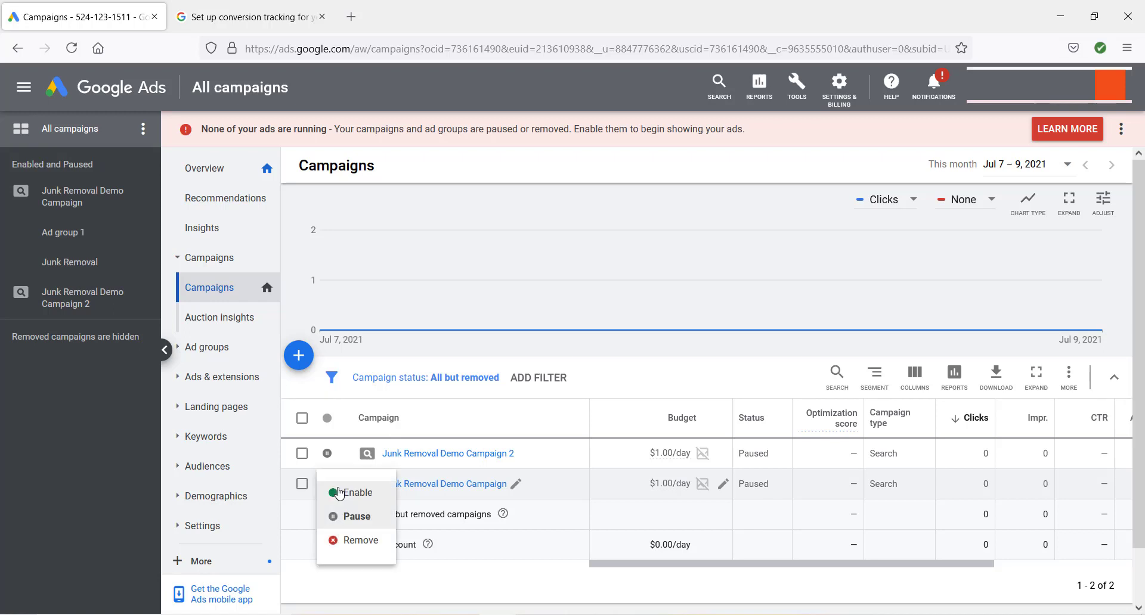
click(371, 493)
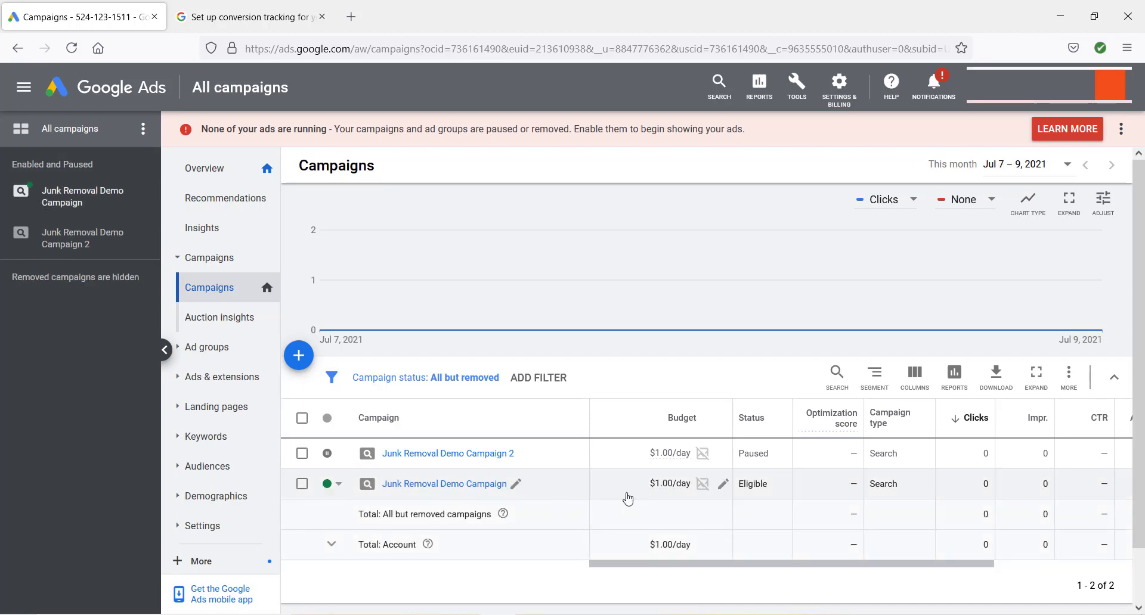
- Check the ad groups of Junk Removal Demo Campaign, and pause the campaign in the list of all campaigns
click(420, 485)
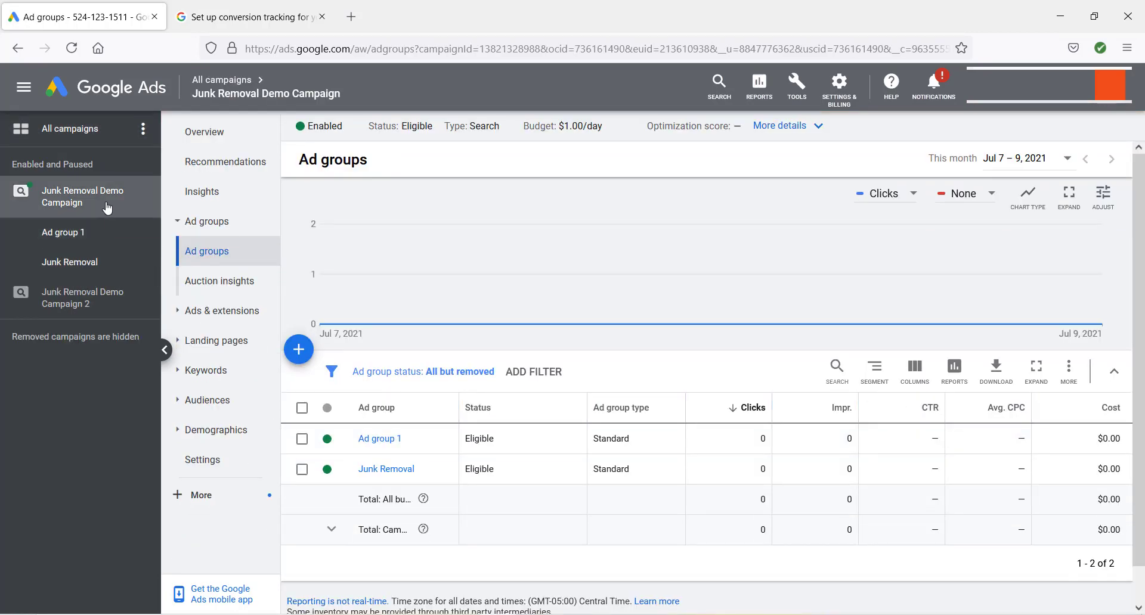
click(66, 129)
click(254, 225)
click(230, 251)
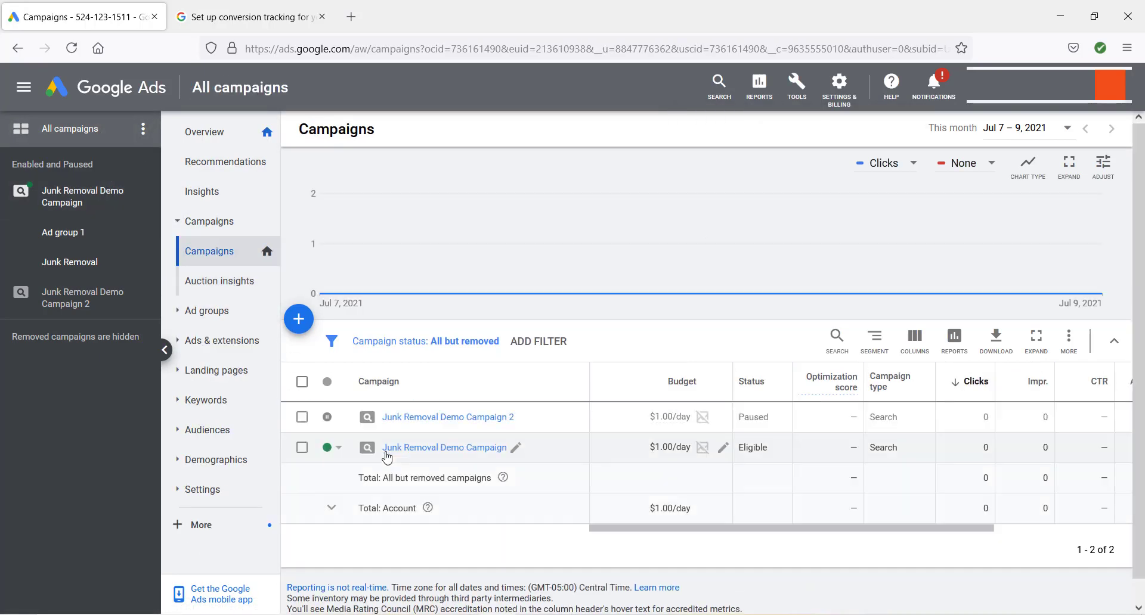
click(337, 450)
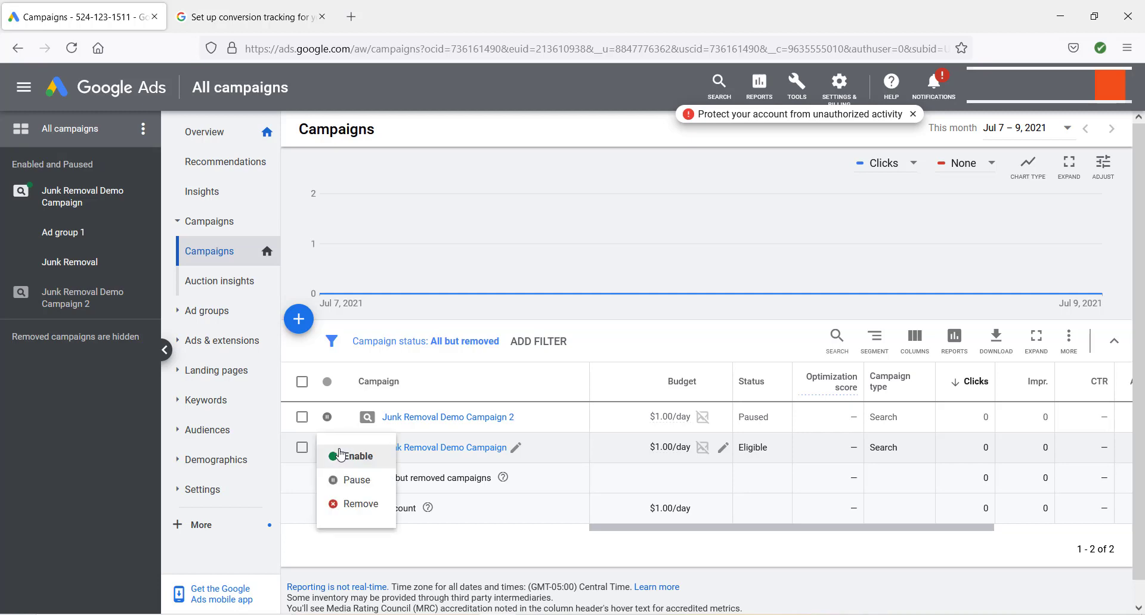
click(386, 488)
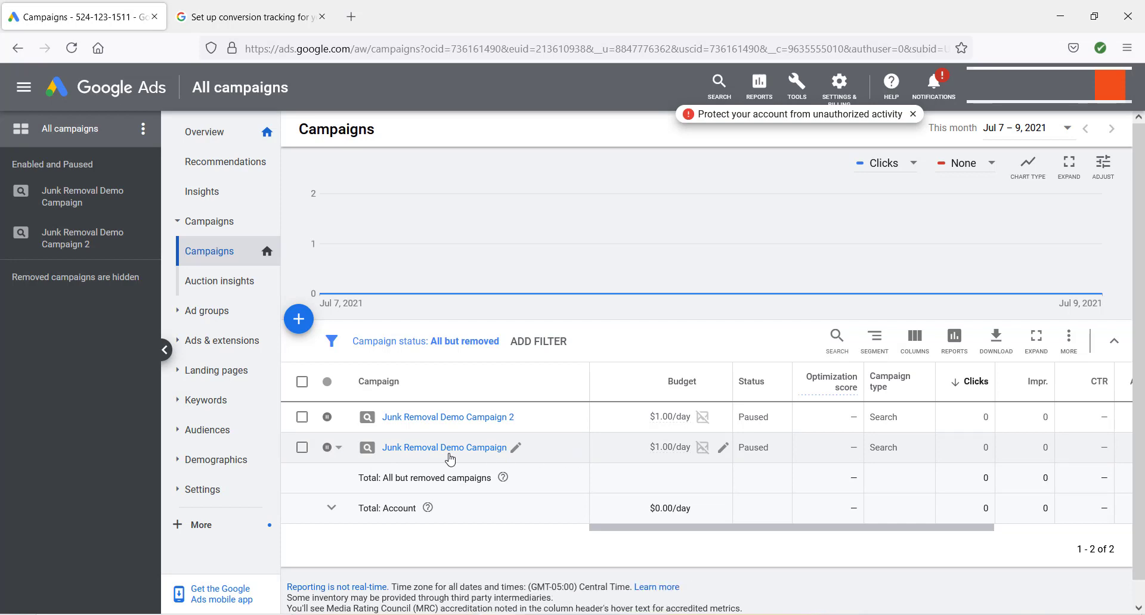
click(333, 449)
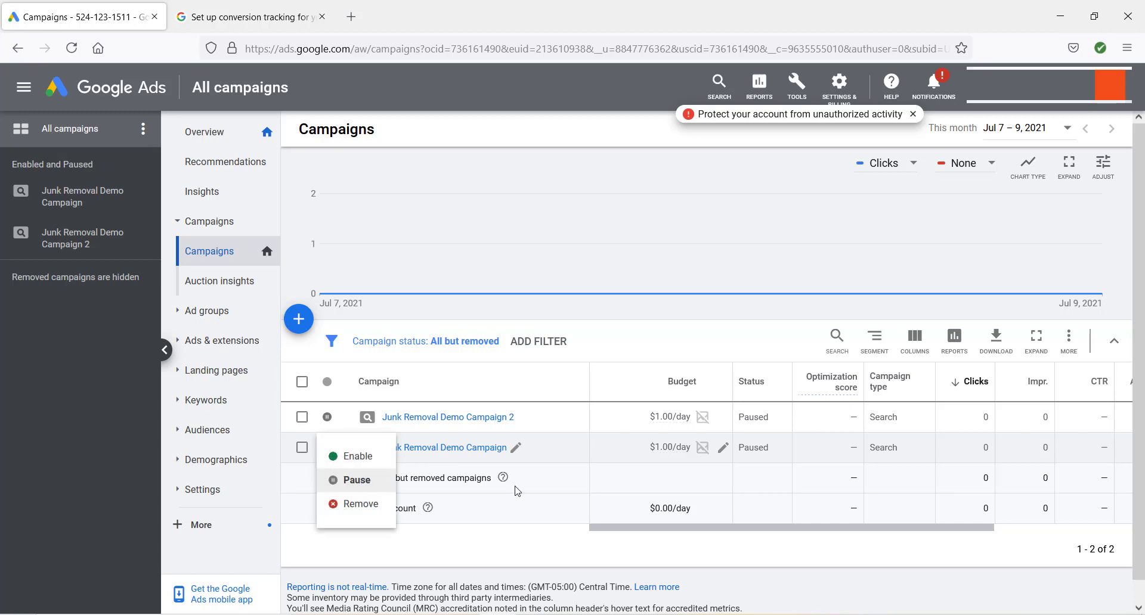
click(557, 489)
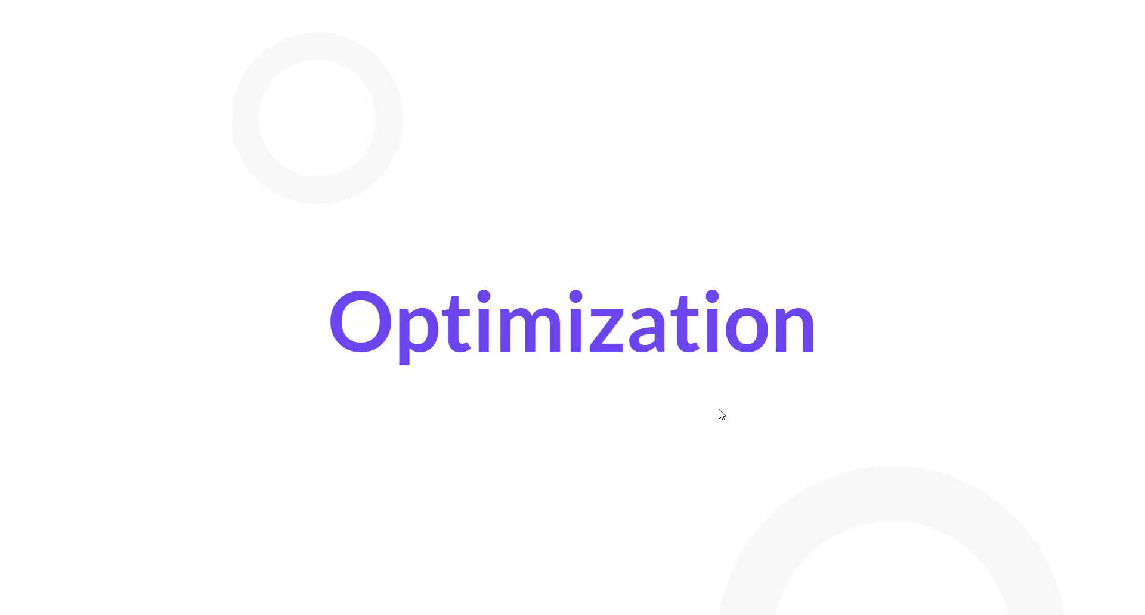
- Show the Optimization slide, and view the search terms date range options back to June 2021 for Junk Removal Lead Gen - 2021, without applying any
click(719, 410)
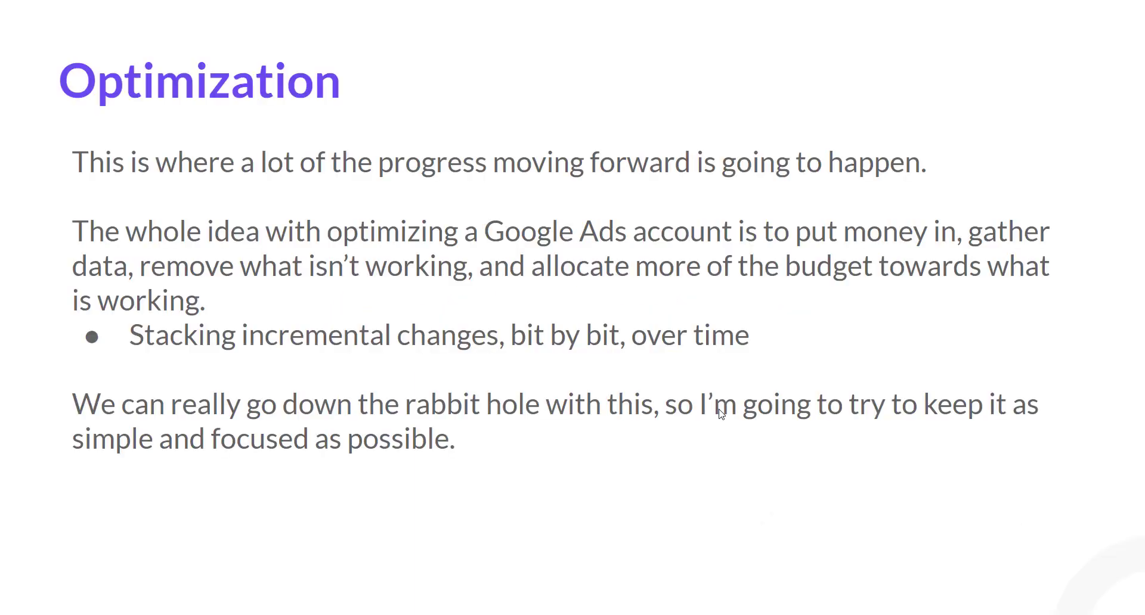
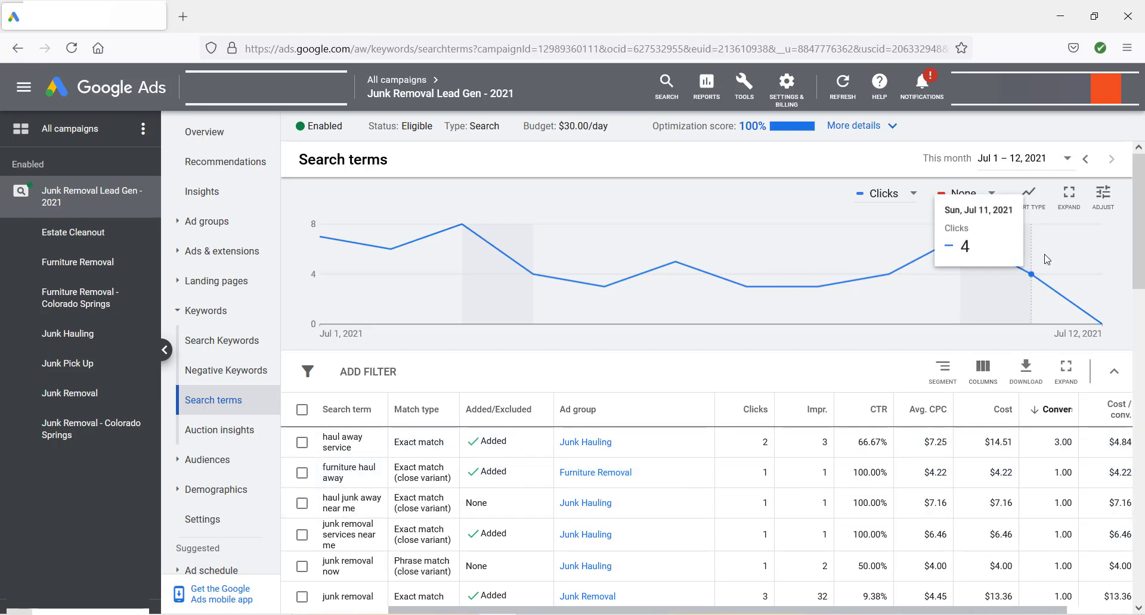
click(1055, 164)
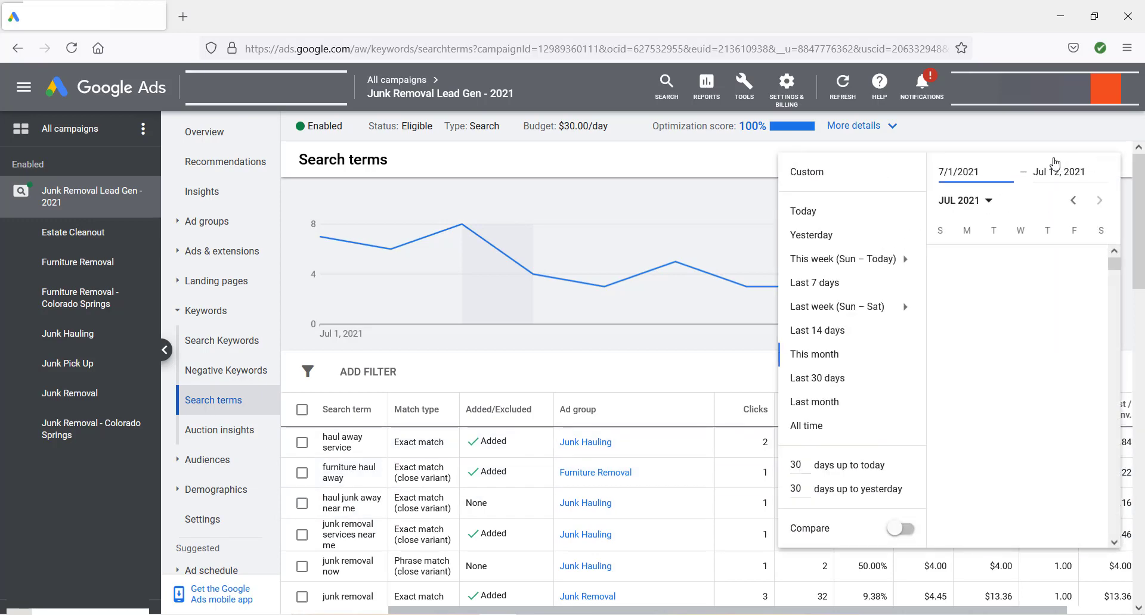
click(1074, 200)
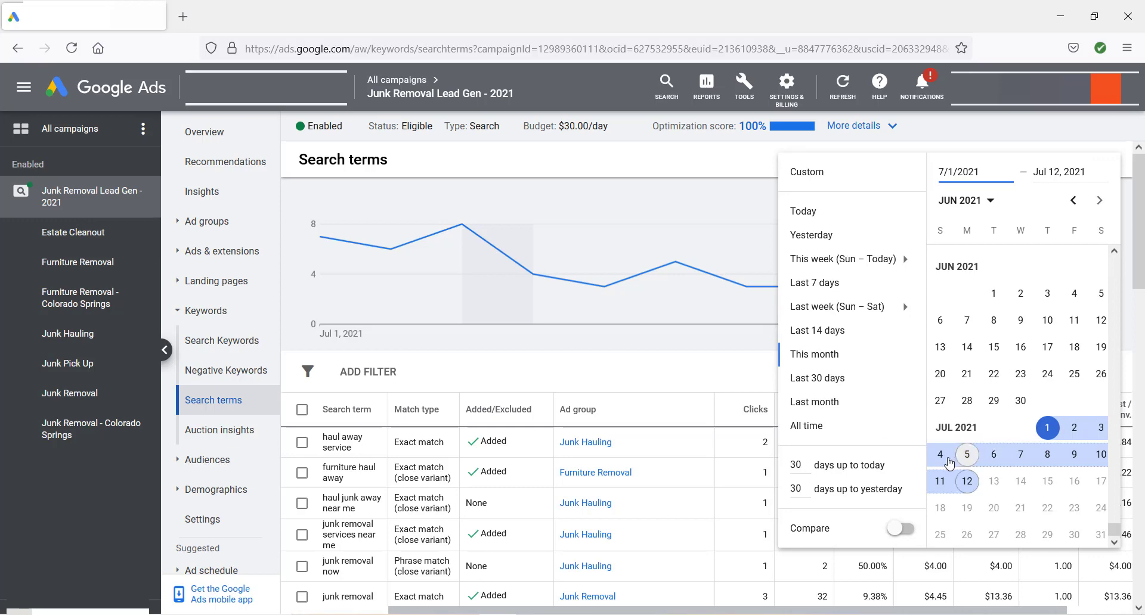
click(984, 136)
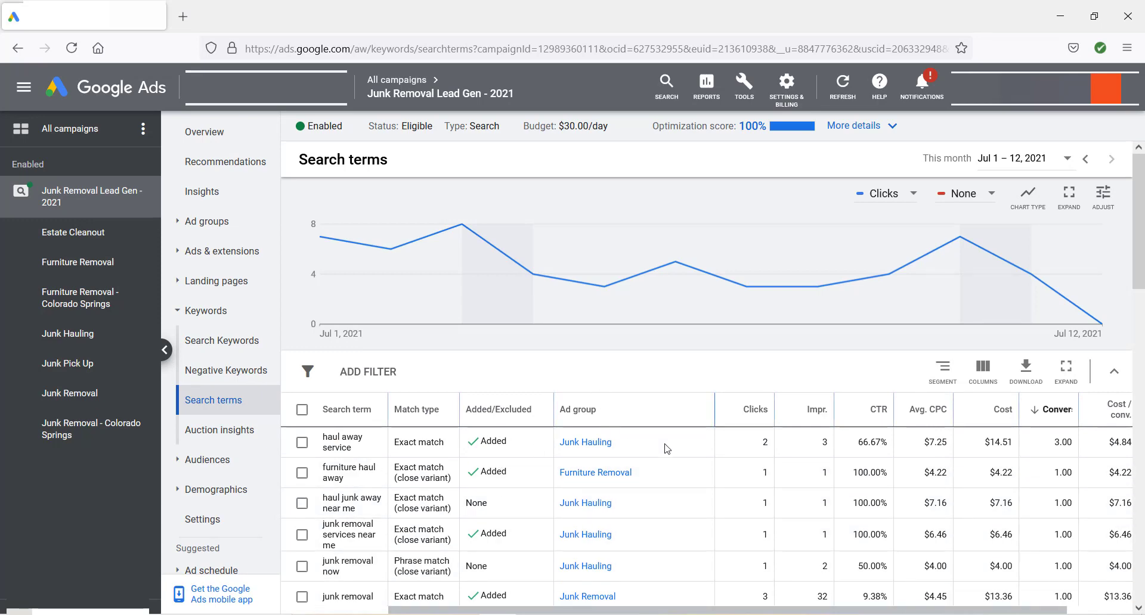
- Add the search term haul junk away near me as an exact match keyword in the Junk Hauling ad group
scroll(678, 464, down, 1)
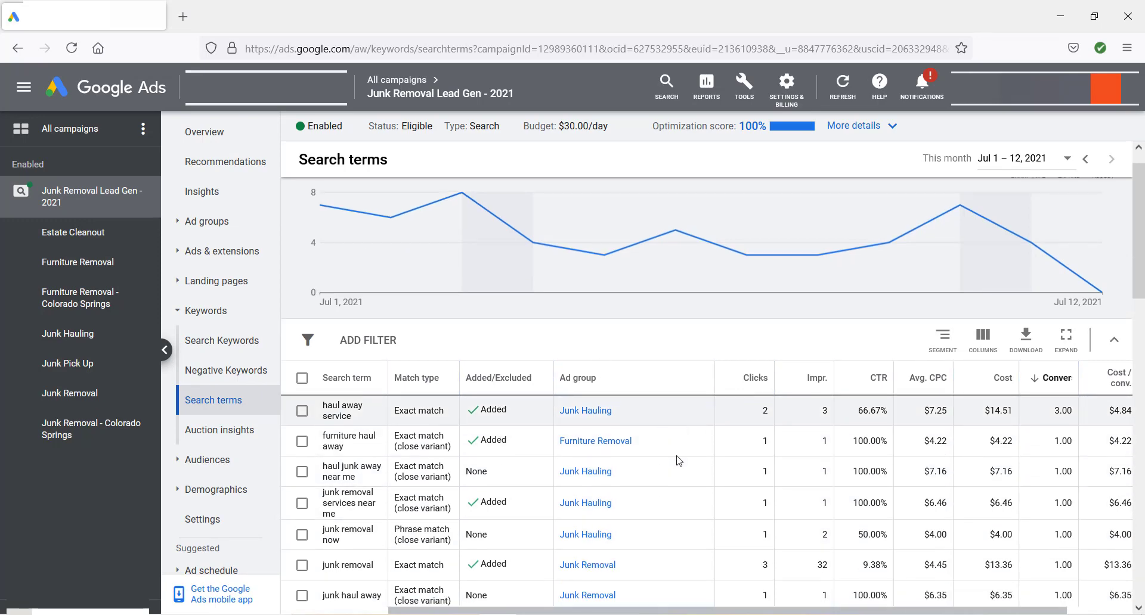
scroll(678, 461, down, 2)
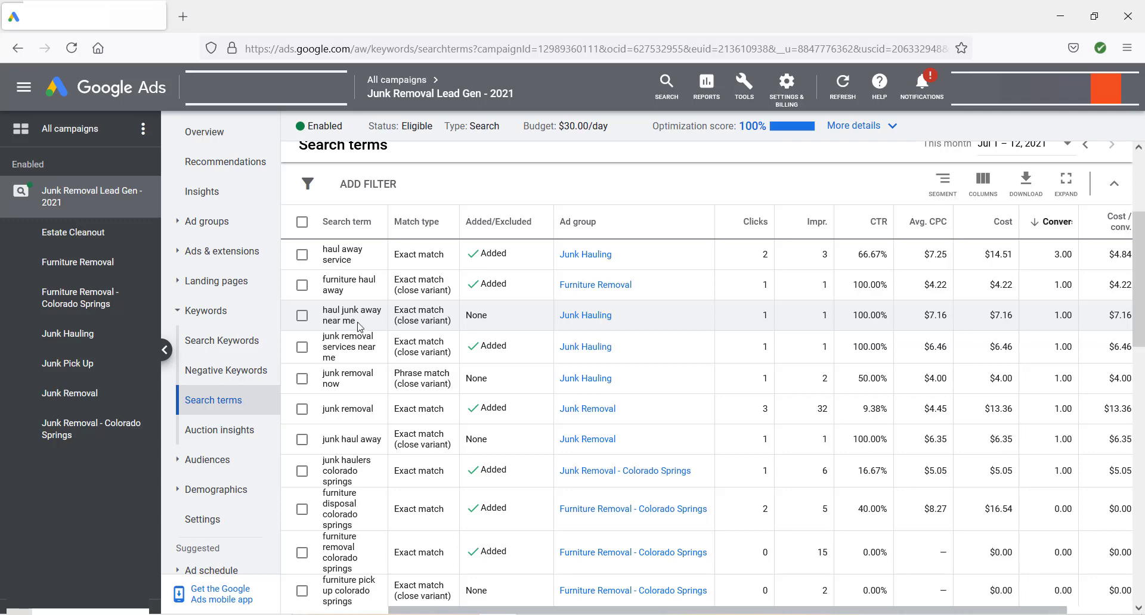
click(302, 317)
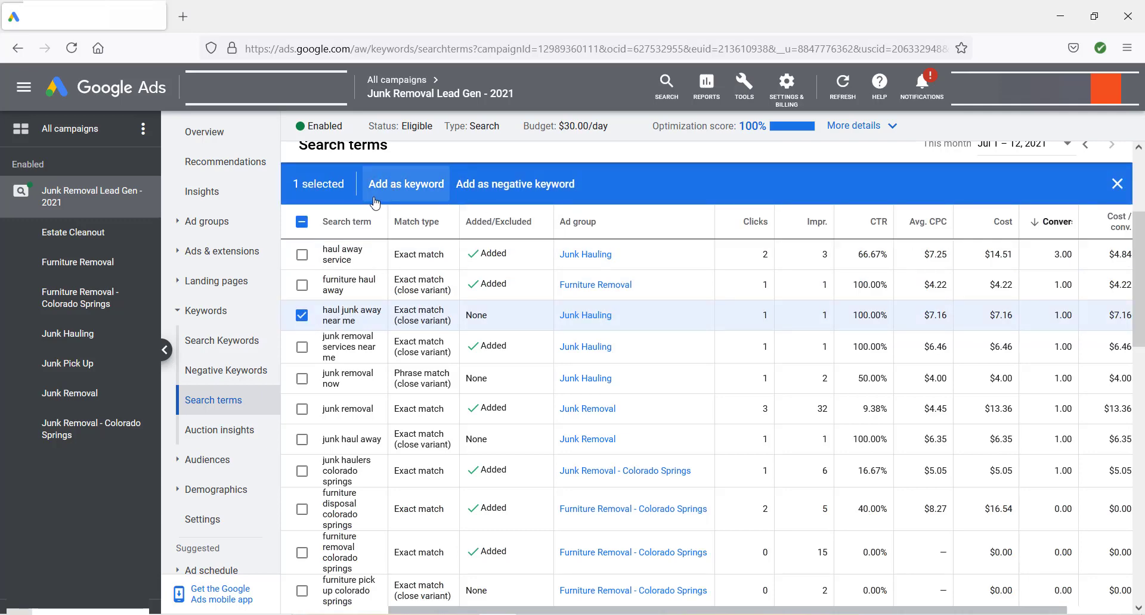
scroll(440, 203, down, 3)
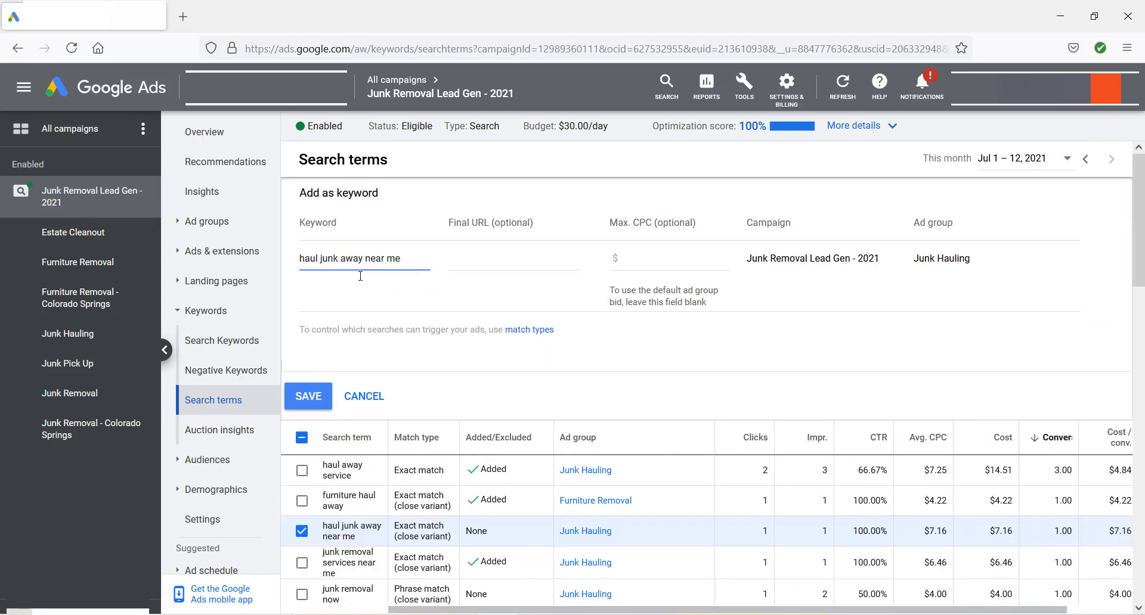
text([)
click(309, 397)
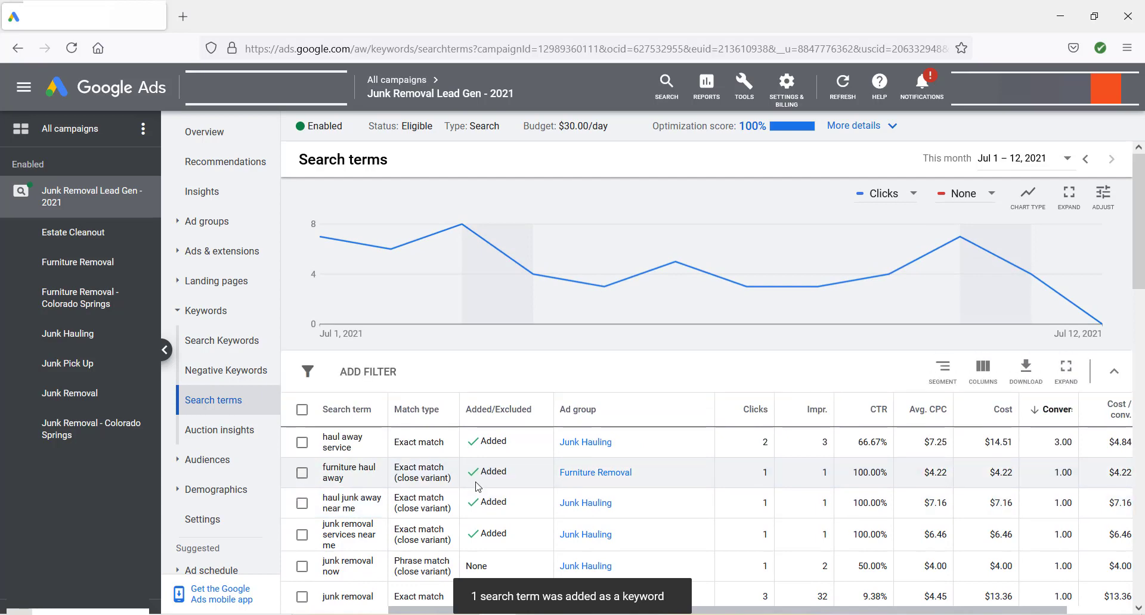
- Examine the search terms of Junk Removal Lead Gen - 2021, comparing match type, added or excluded status, cost and conversions
scroll(477, 485, down, 1)
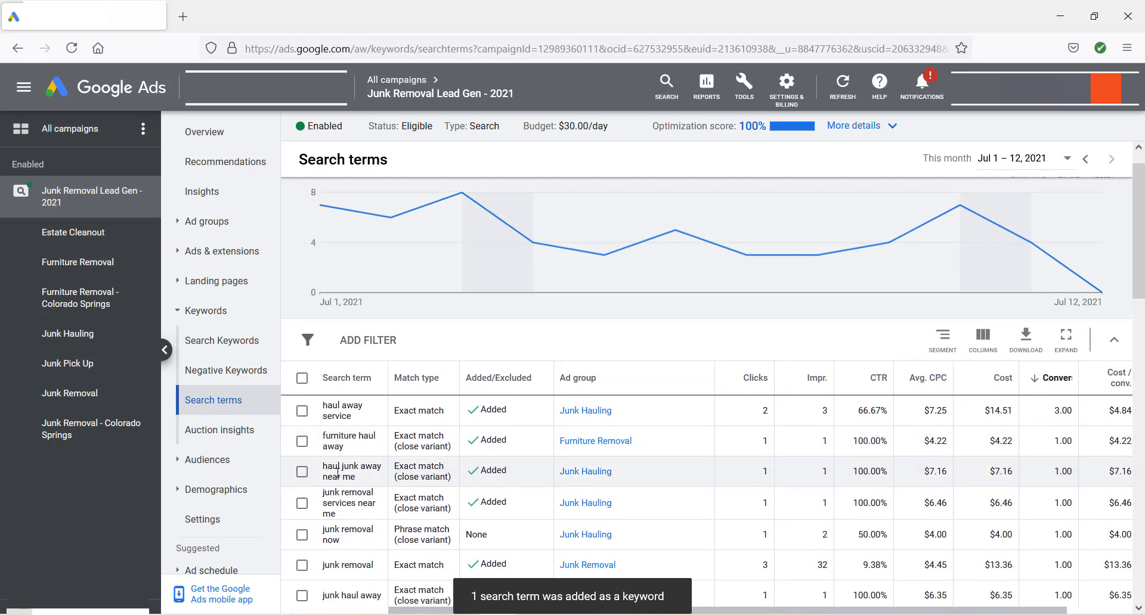
scroll(377, 484, down, 1)
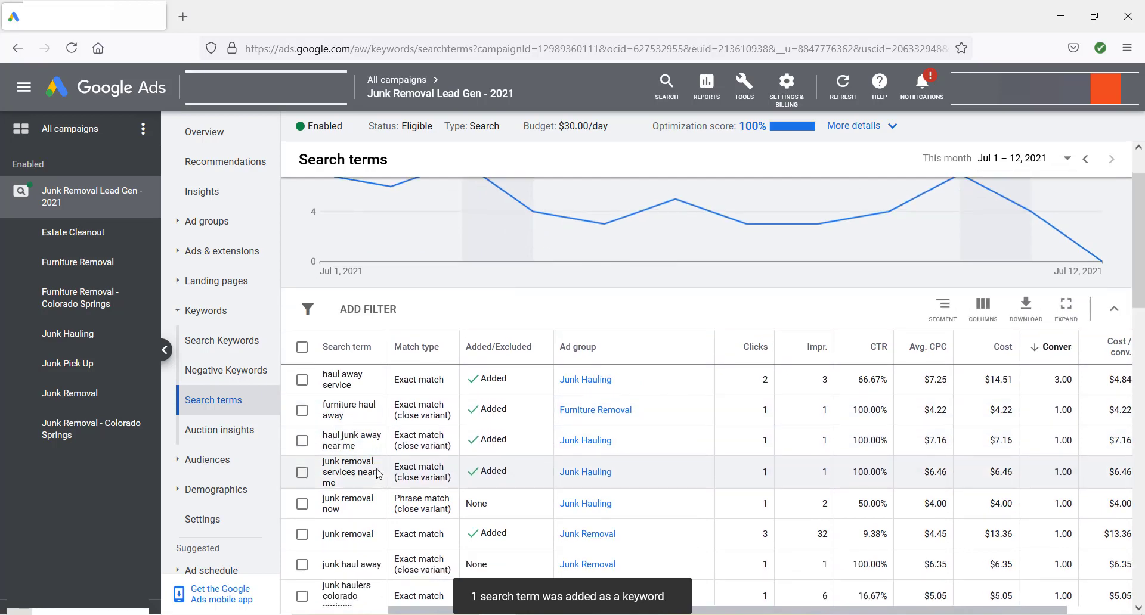
scroll(378, 441, down, 1)
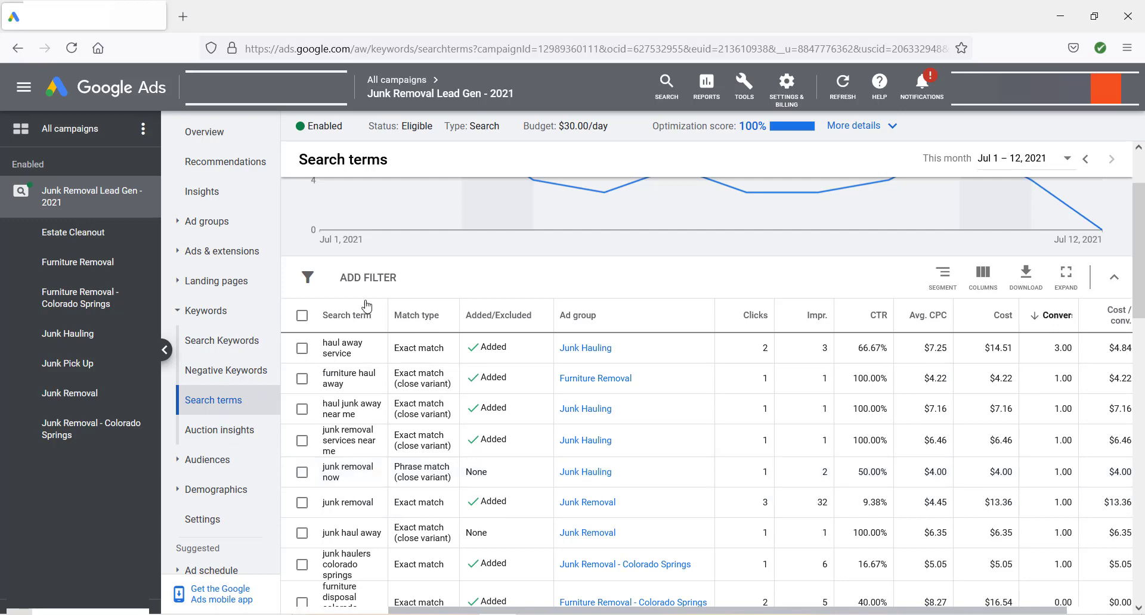
scroll(501, 504, down, 1)
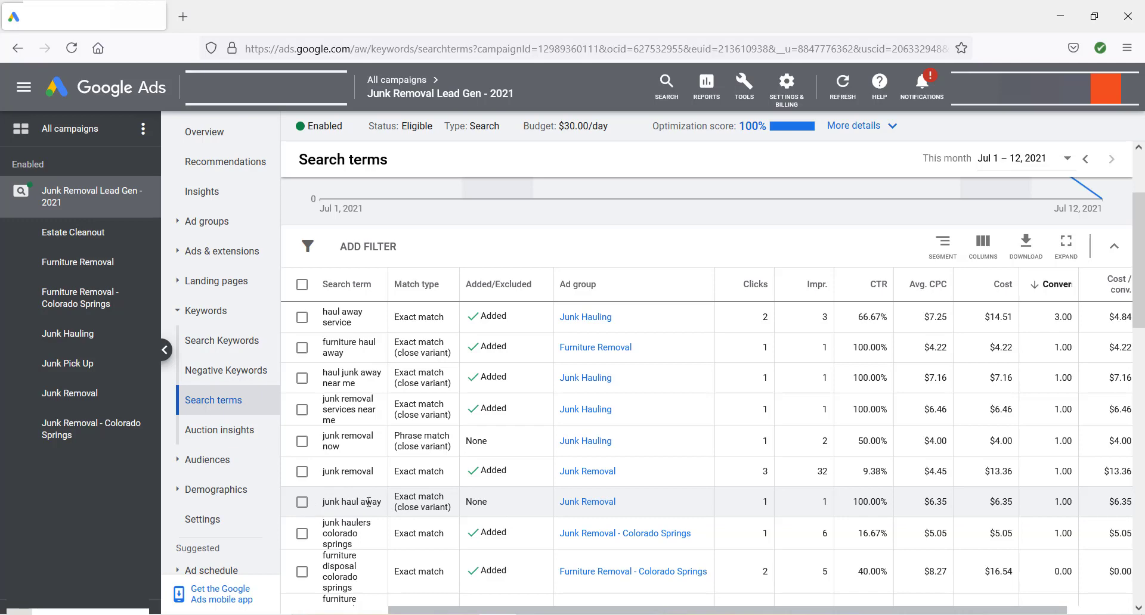
click(303, 503)
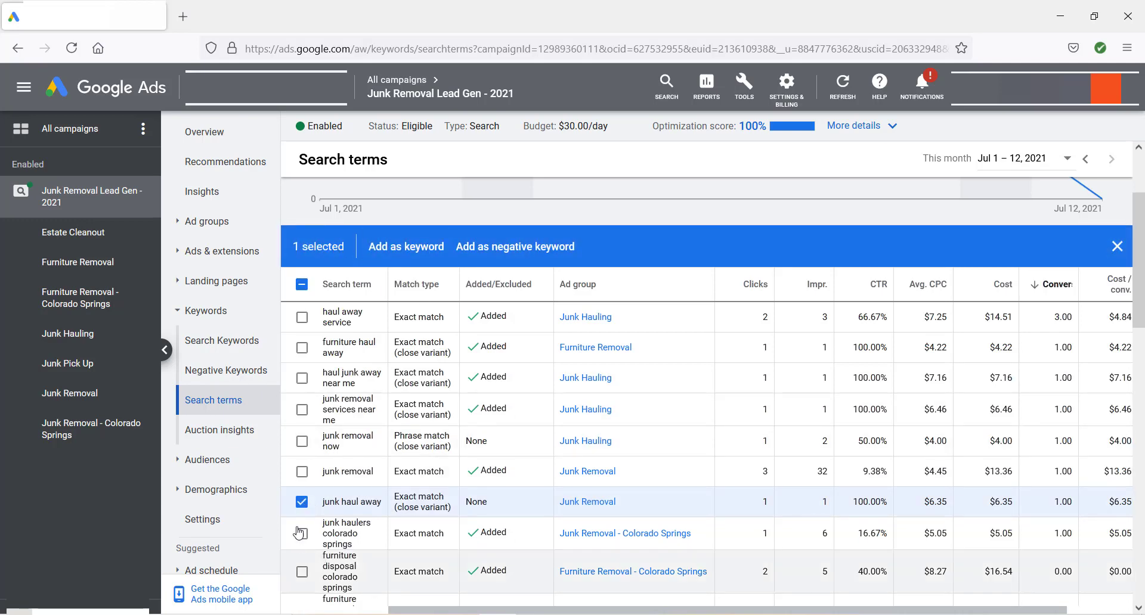
click(302, 503)
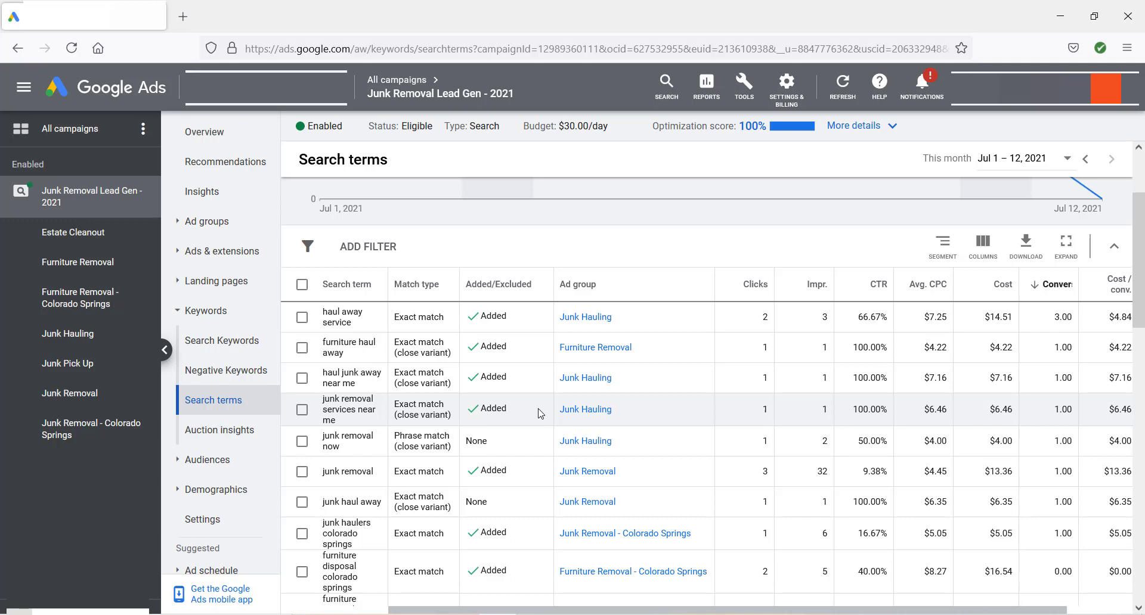
scroll(418, 409, down, 4)
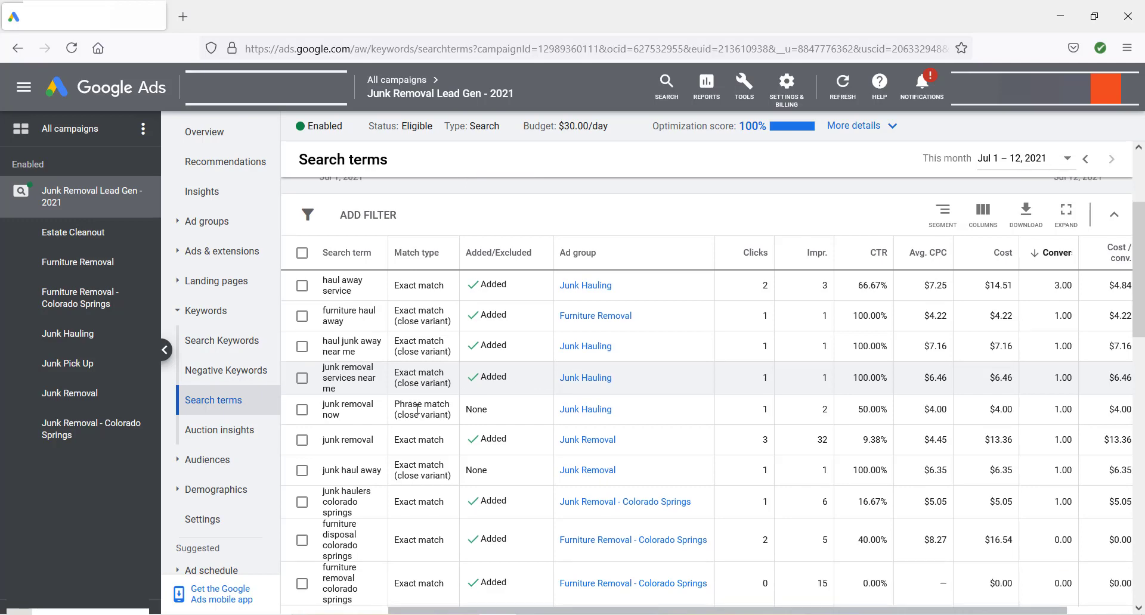
scroll(435, 382, down, 1)
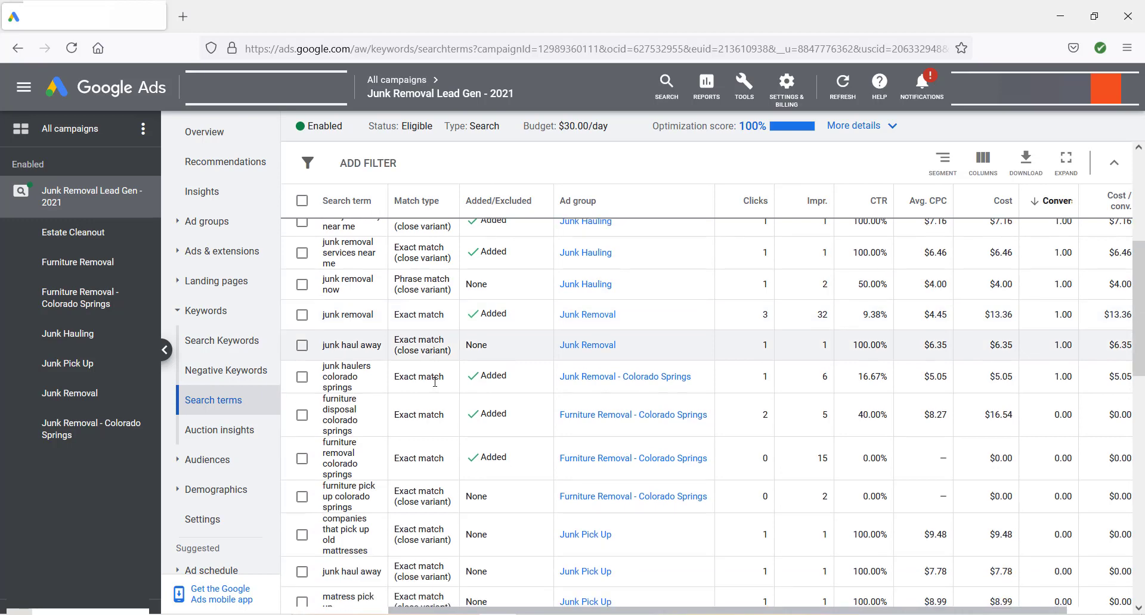
scroll(435, 383, down, 6)
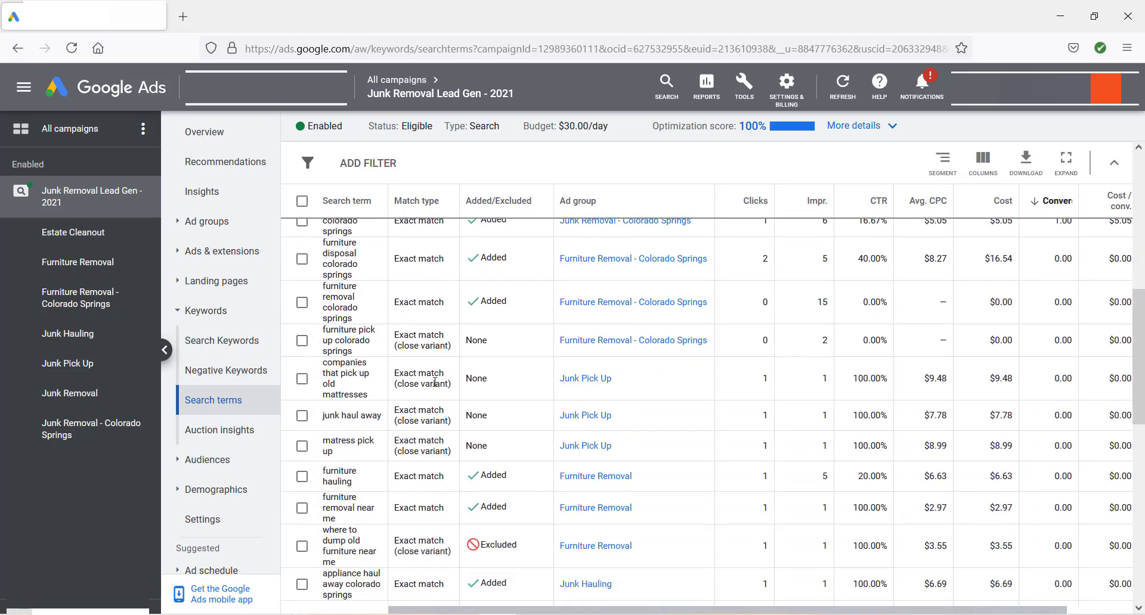
scroll(435, 382, down, 2)
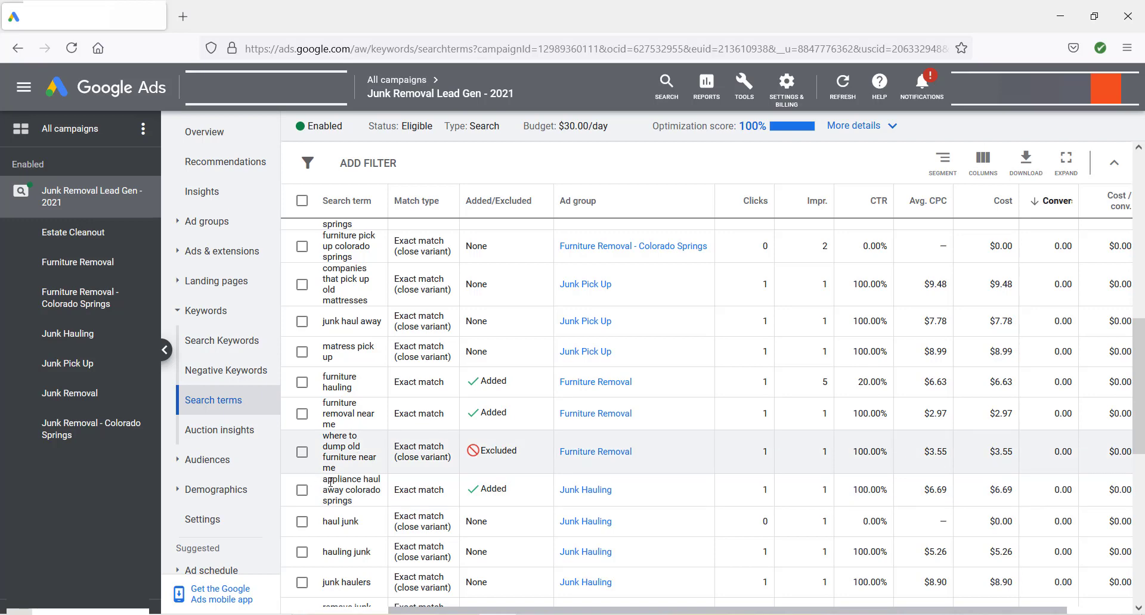
scroll(353, 448, down, 1)
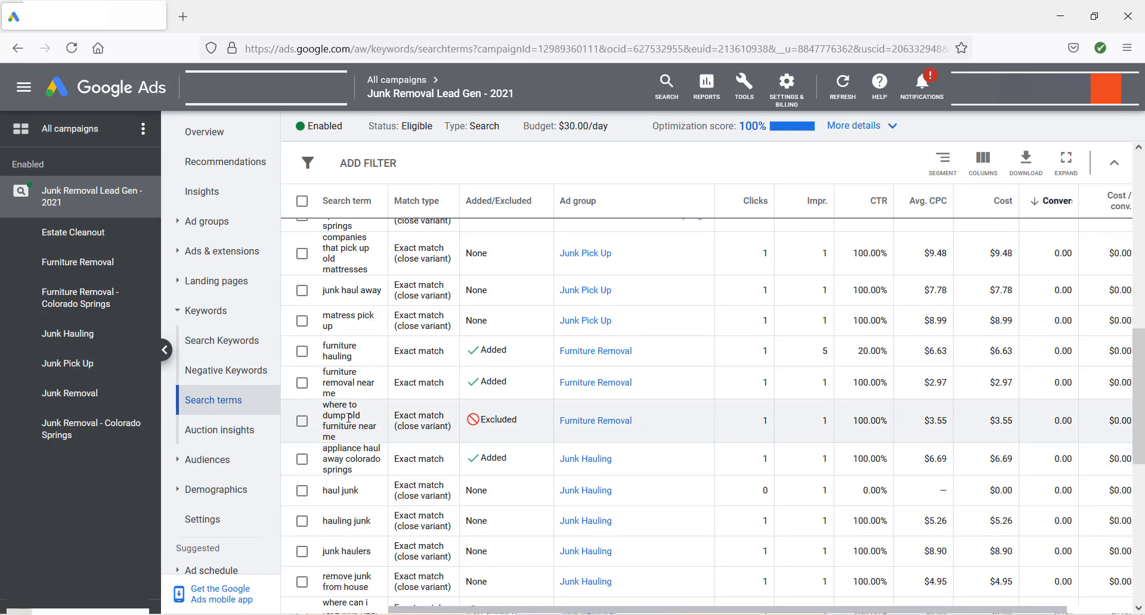
- Try to add where to dump old furniture near me as a campaign-level negative keyword, then cancel and clear the selection
click(302, 421)
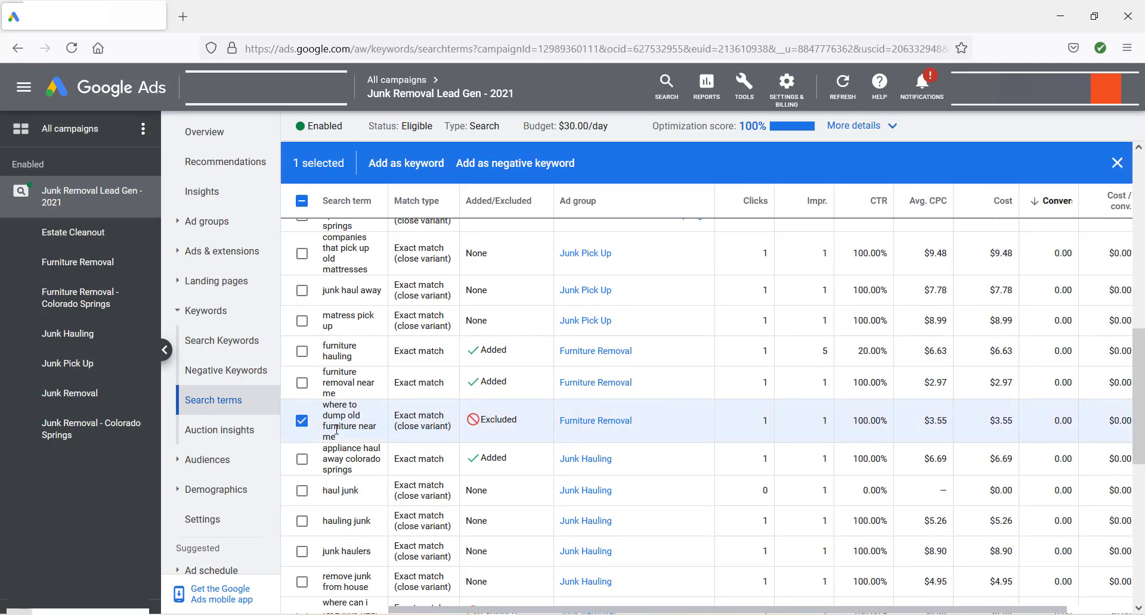
click(508, 174)
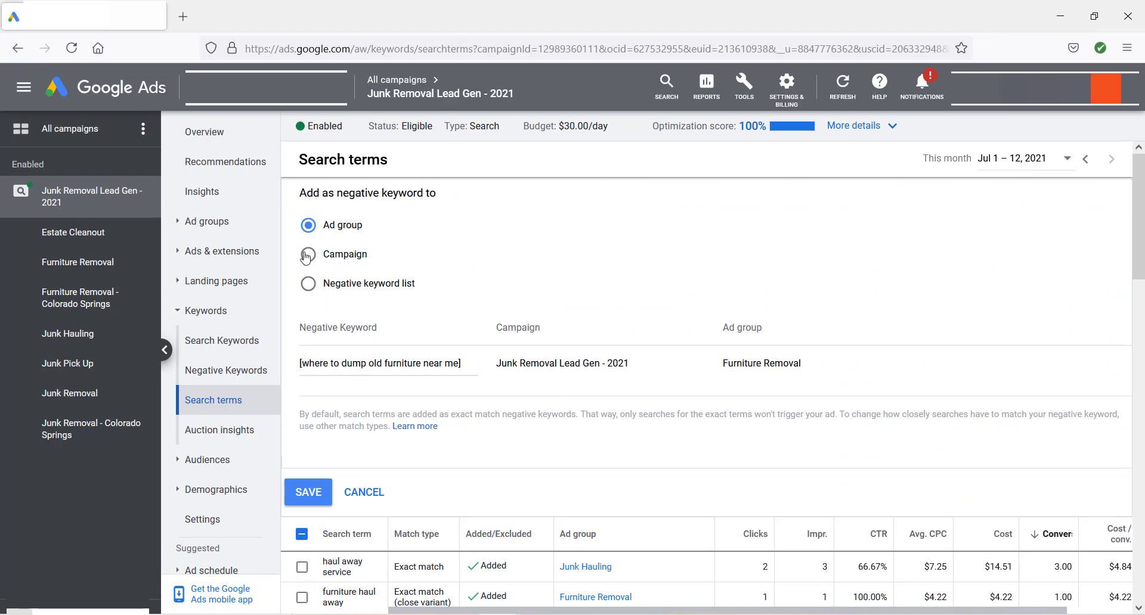
click(308, 257)
drag(303, 364, 366, 364)
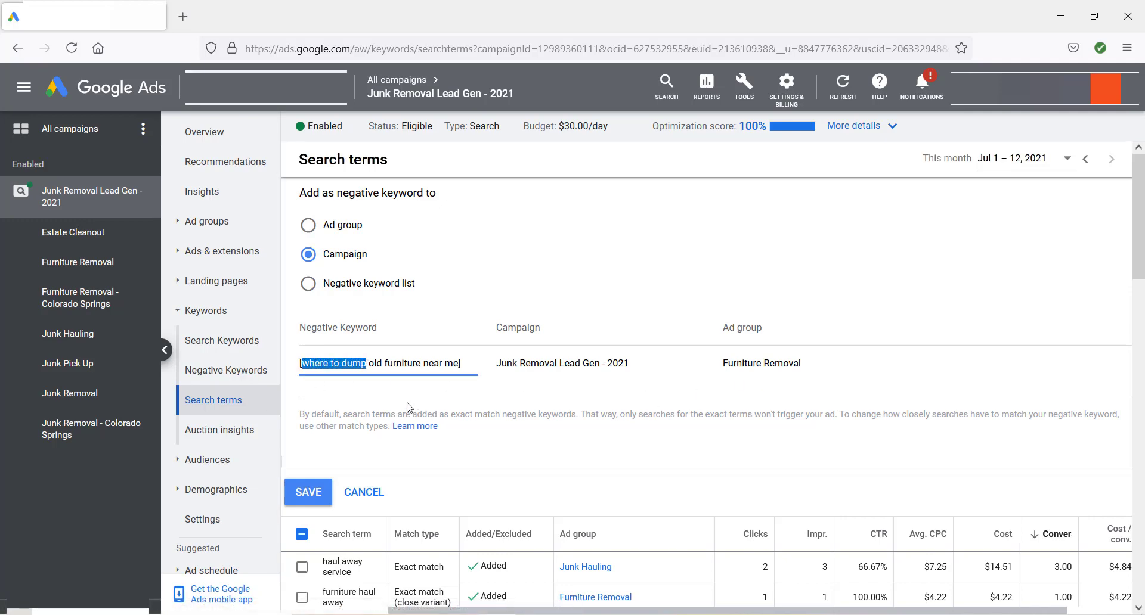
click(513, 386)
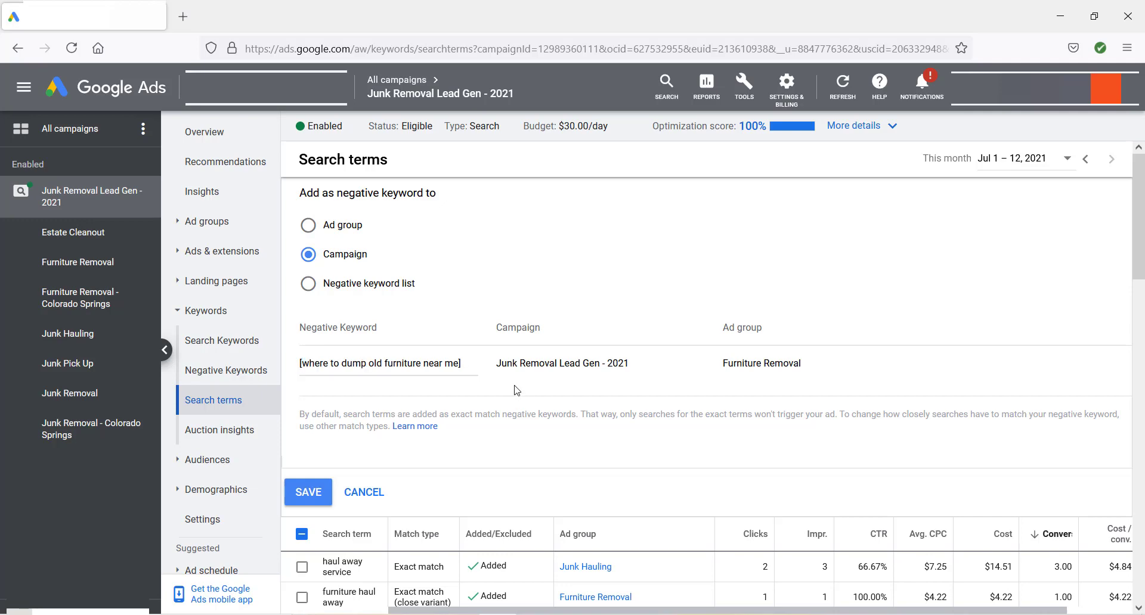
drag(303, 363, 367, 365)
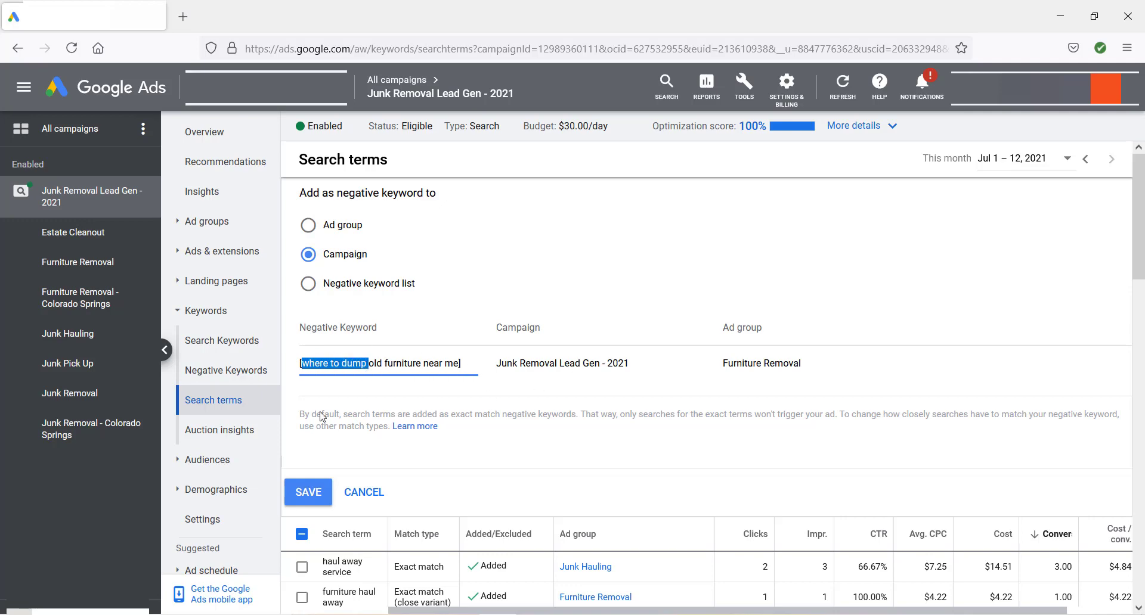
click(541, 408)
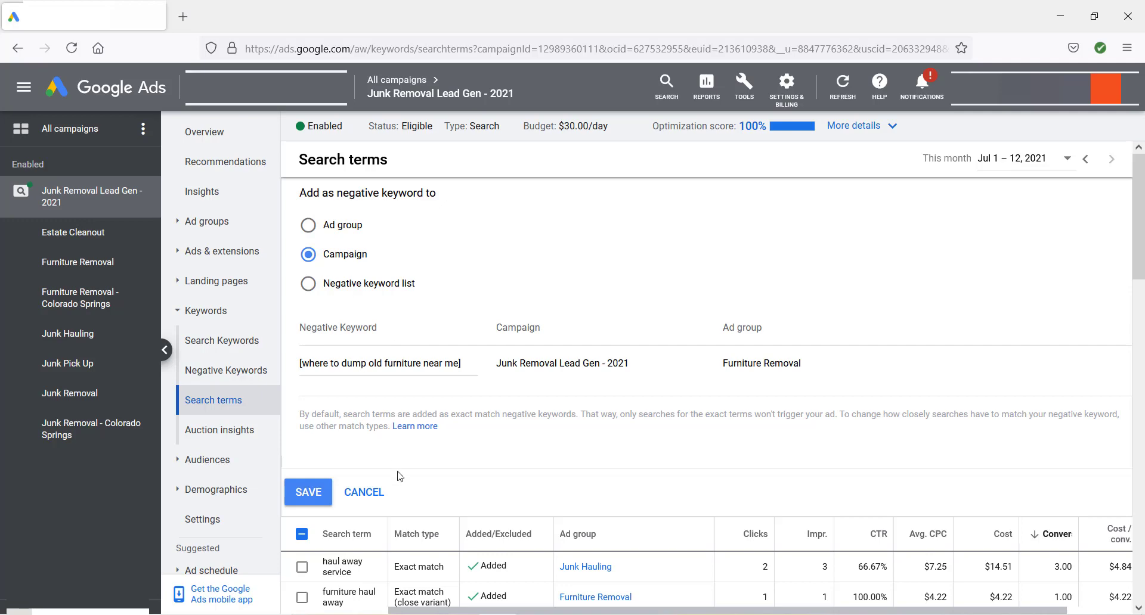
click(354, 499)
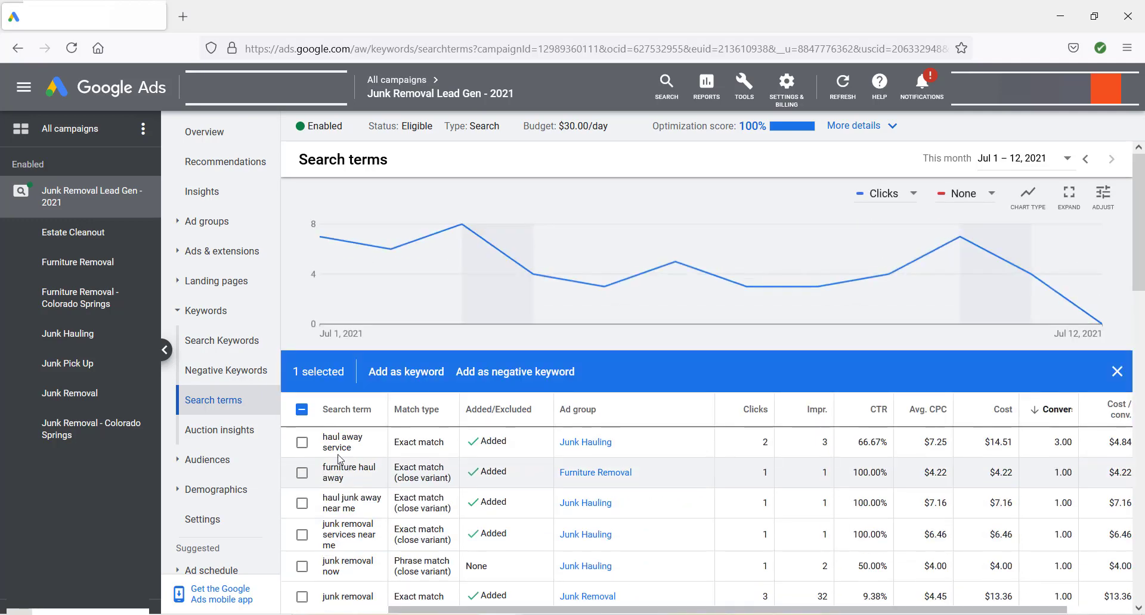
click(302, 411)
click(303, 411)
- Review the remaining search terms for irrelevant queries, such as where can i take junk near me, and return to the list's beginning
scroll(406, 434, down, 3)
scroll(405, 434, down, 5)
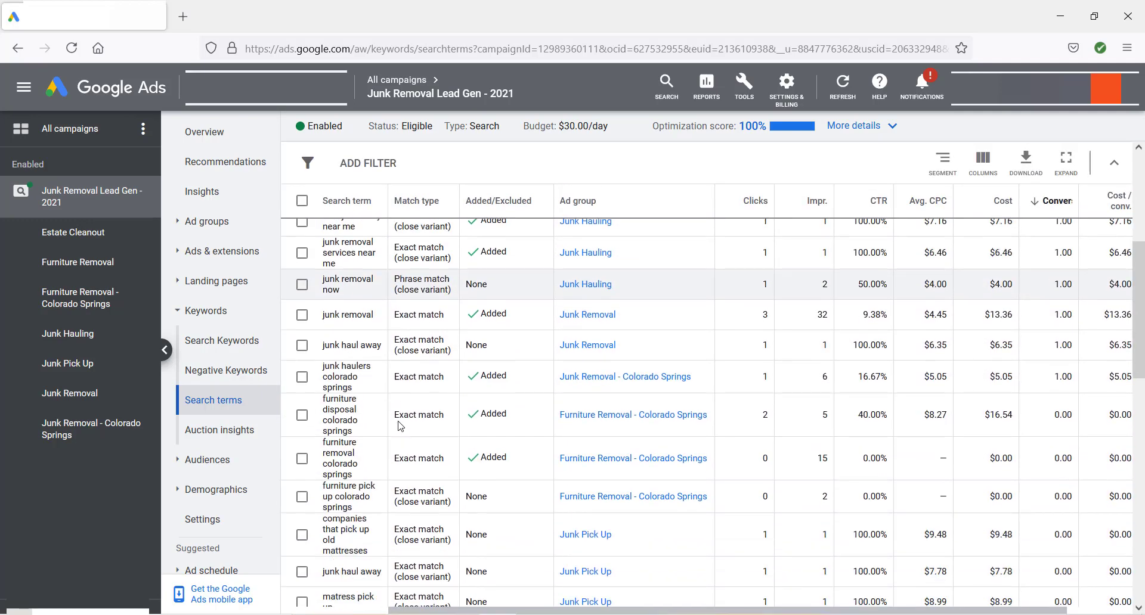
scroll(400, 426, down, 1)
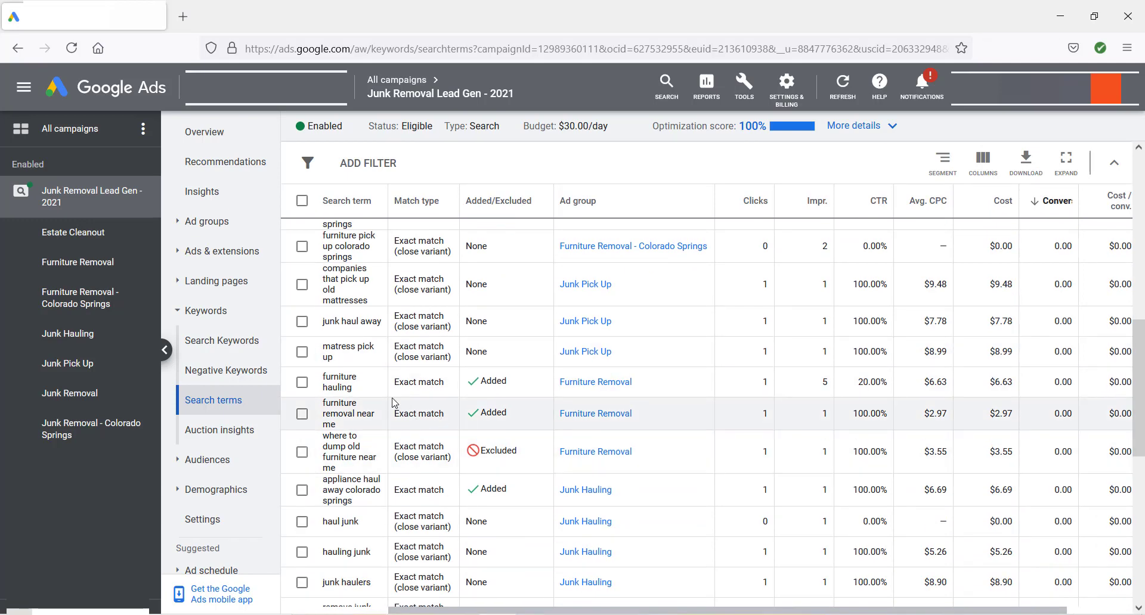
scroll(382, 413, down, 2)
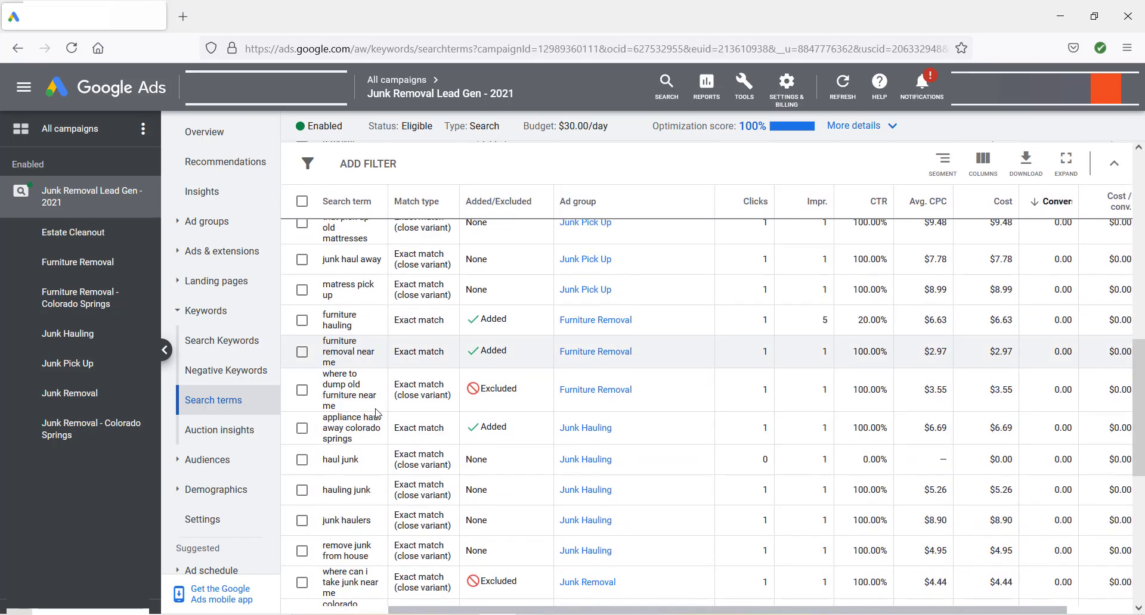
scroll(378, 429, down, 3)
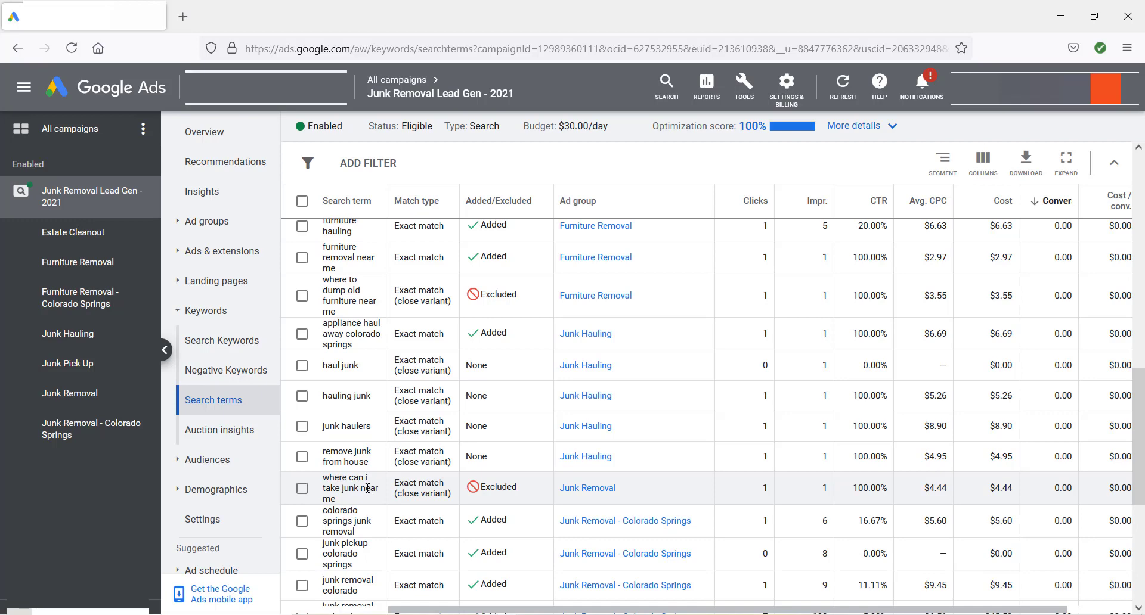
click(302, 489)
click(302, 489)
drag(324, 478, 371, 482)
click(361, 485)
scroll(358, 477, down, 4)
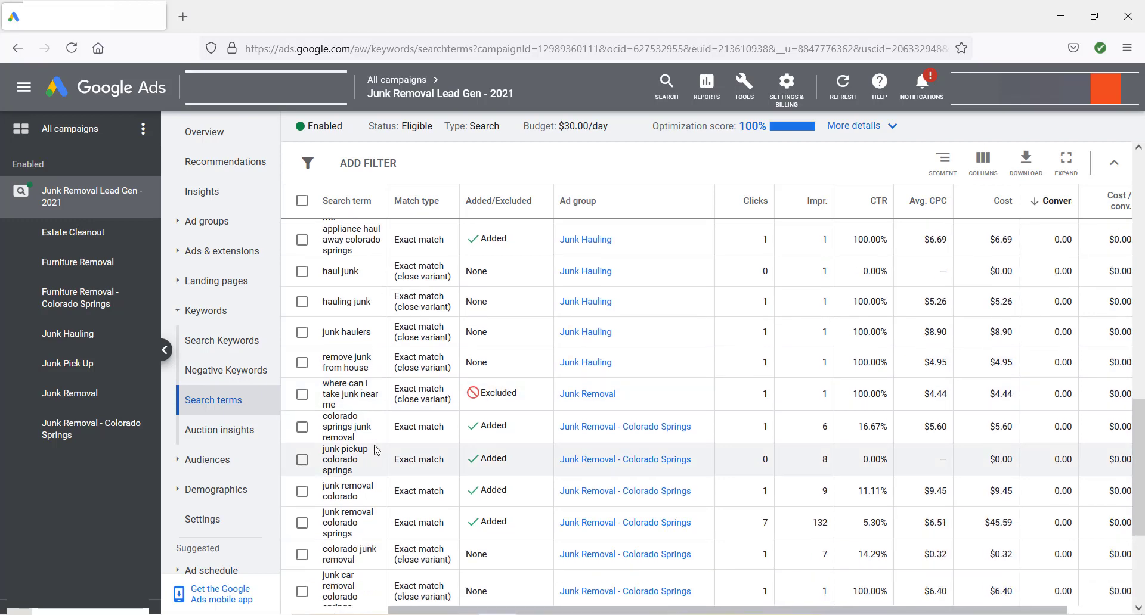
scroll(376, 455, up, 6)
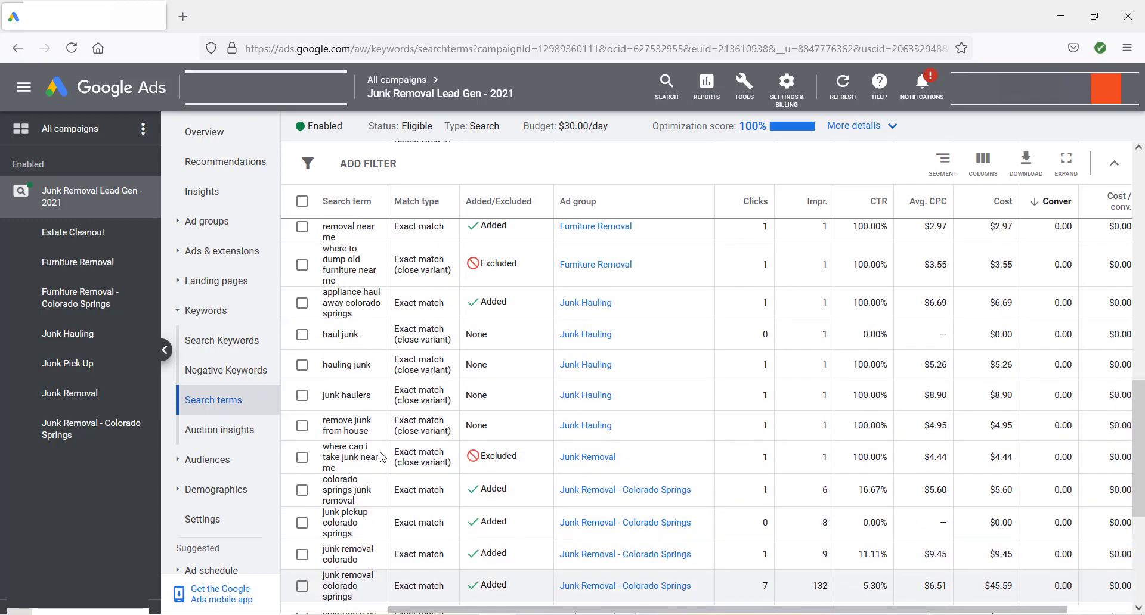
scroll(383, 457, up, 6)
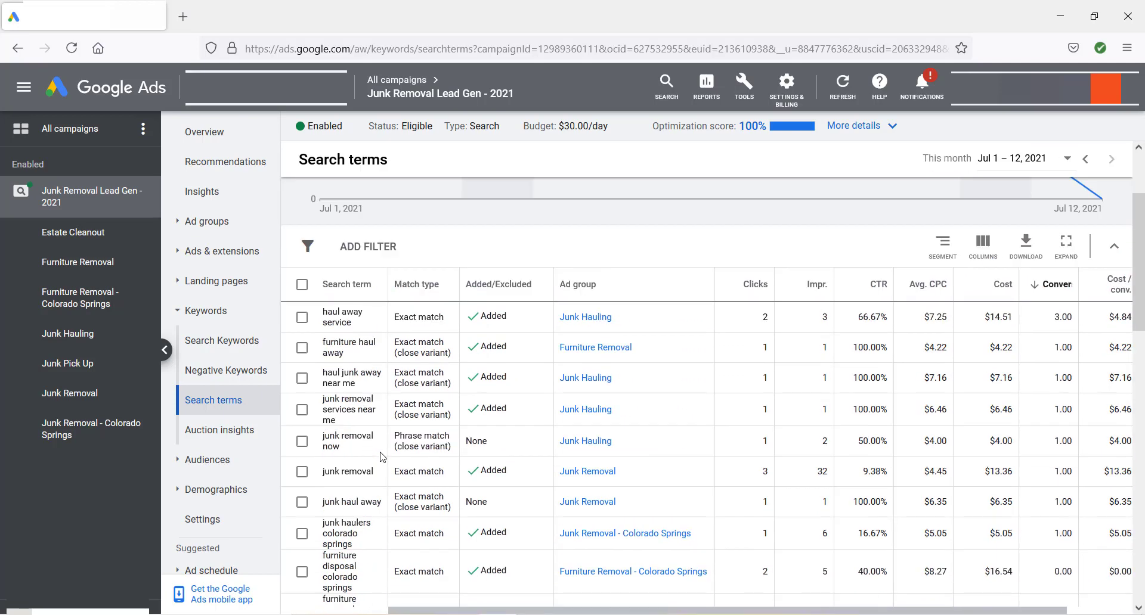
scroll(383, 457, up, 3)
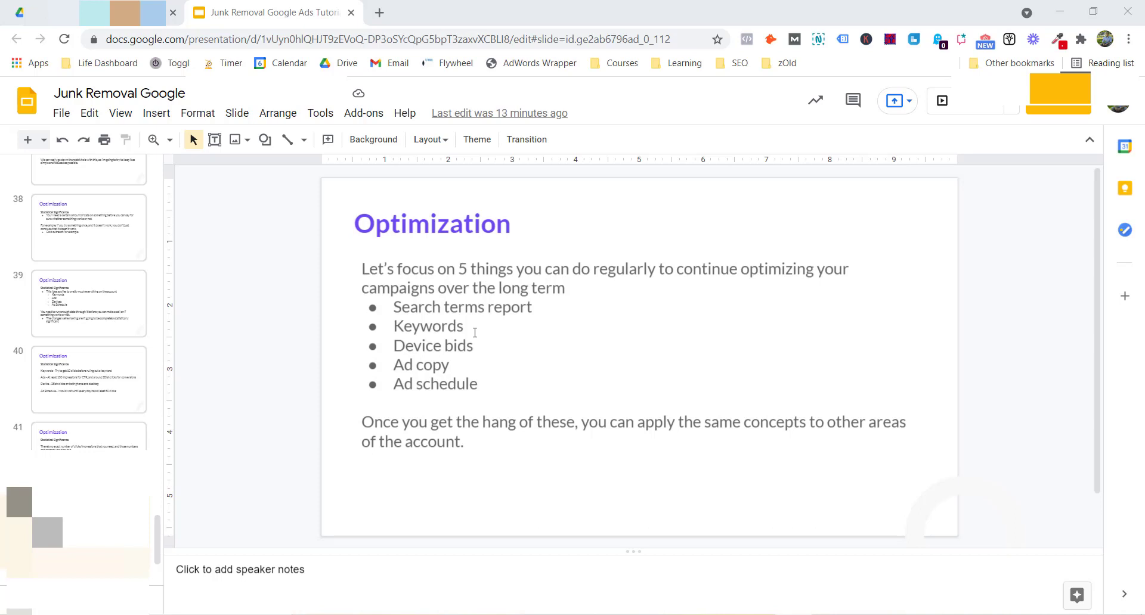
- Switch to Google Ads and survey the Search Keywords of Junk Removal Lead Gen - 2021, from the most-clicked keywords to the least-clicked ones
key(alt+Tab)
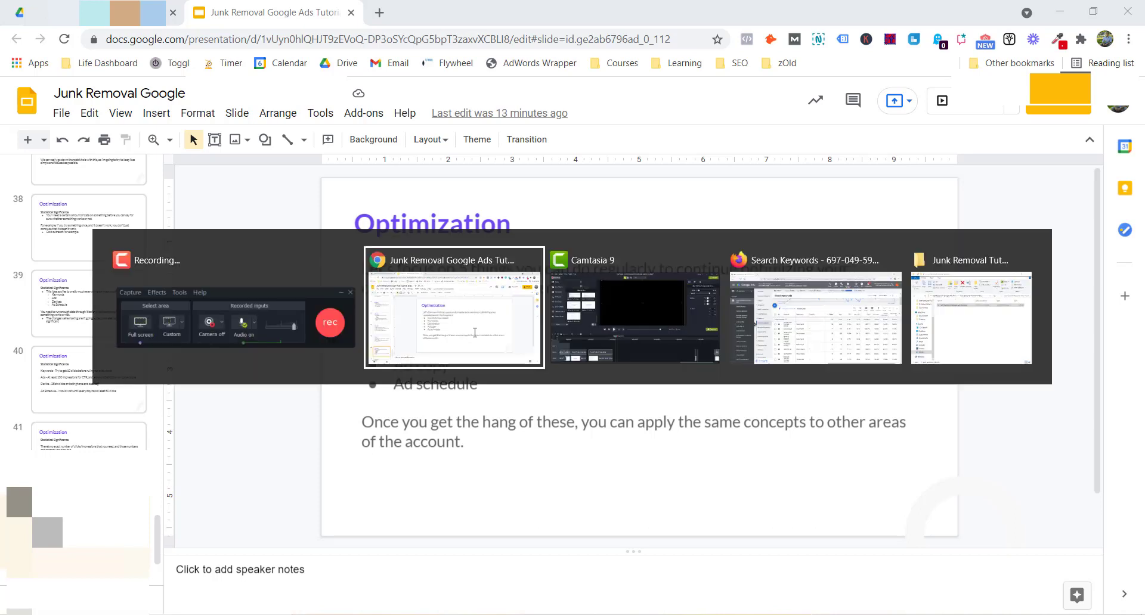
key(alt+Tab)
key(alt+Tab)
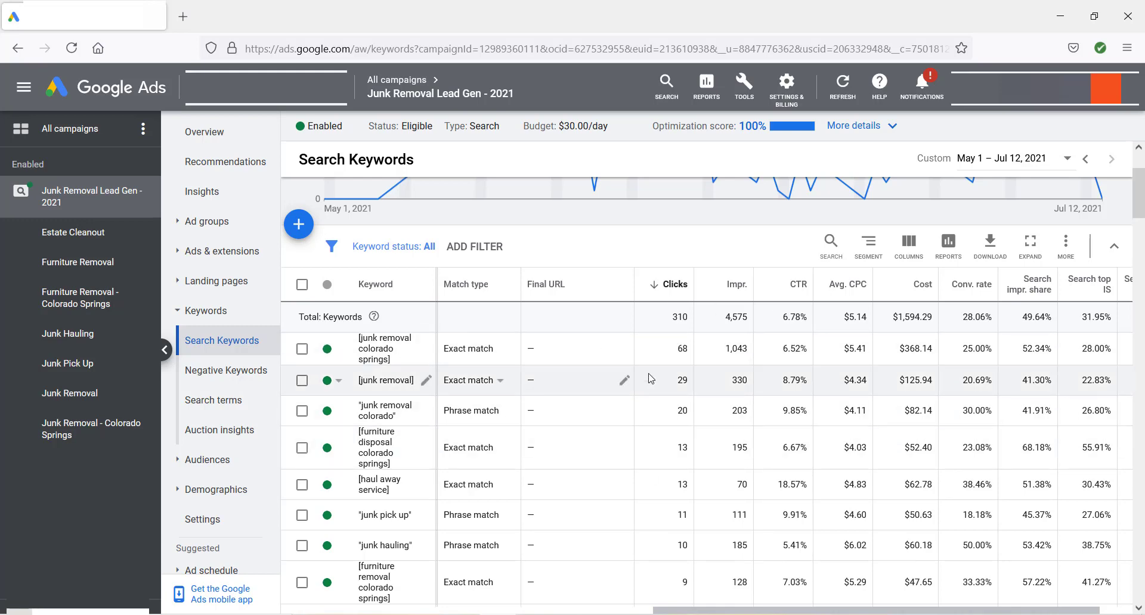
scroll(605, 382, down, 1)
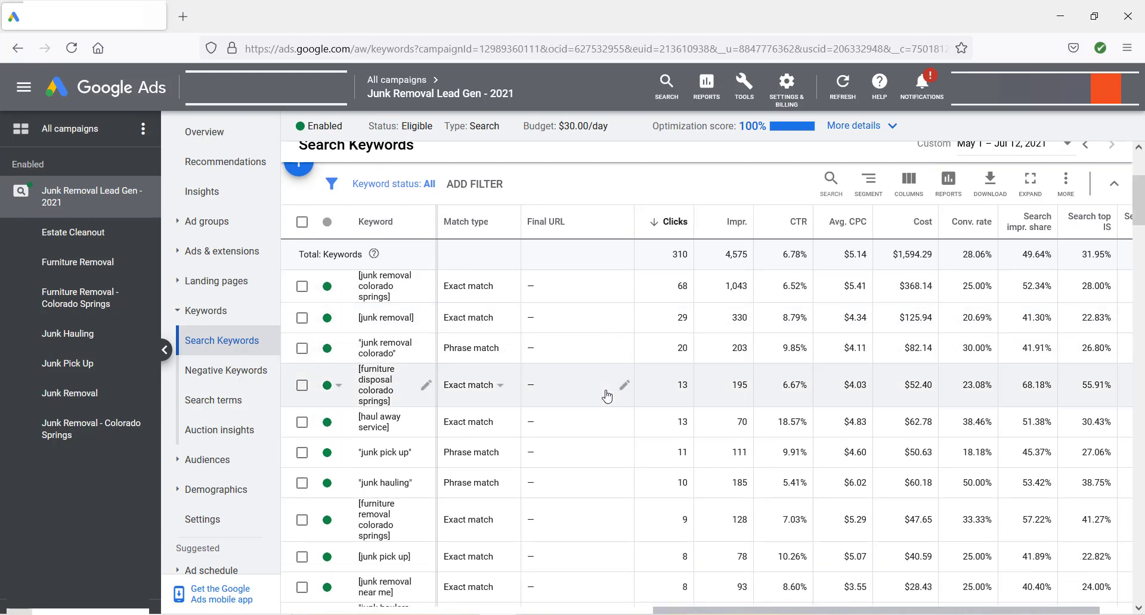
scroll(607, 396, up, 1)
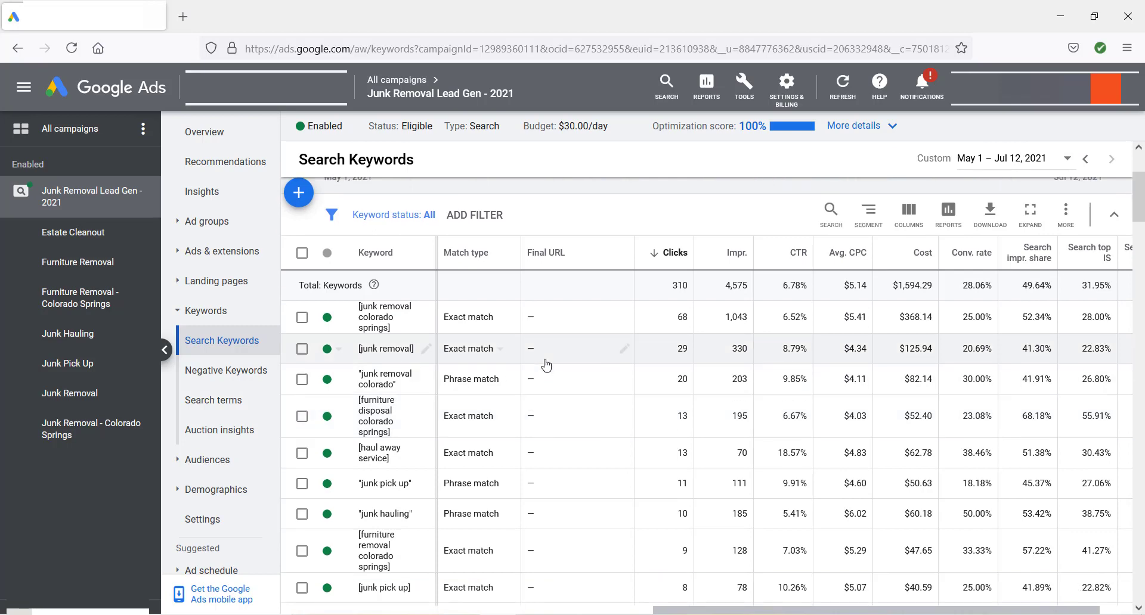
scroll(531, 349, down, 1)
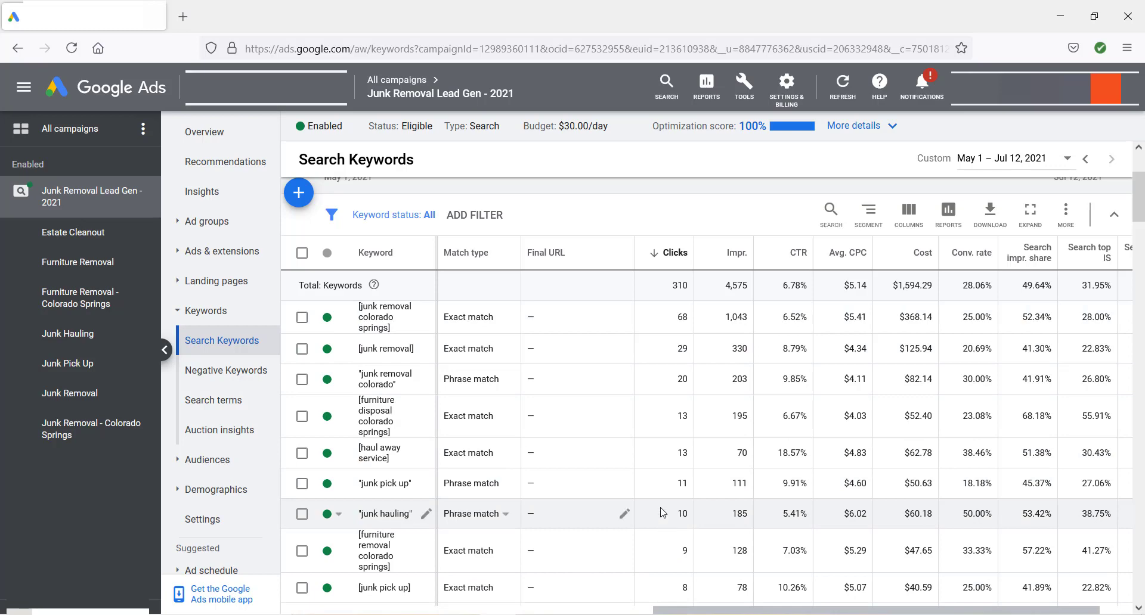
scroll(586, 449, down, 6)
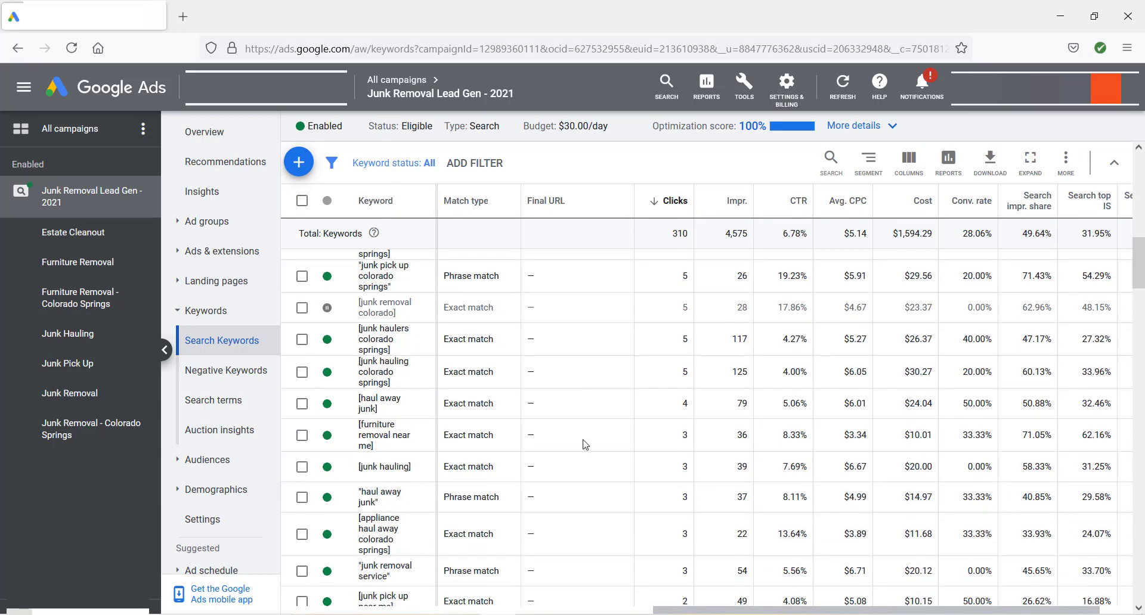
scroll(585, 444, down, 8)
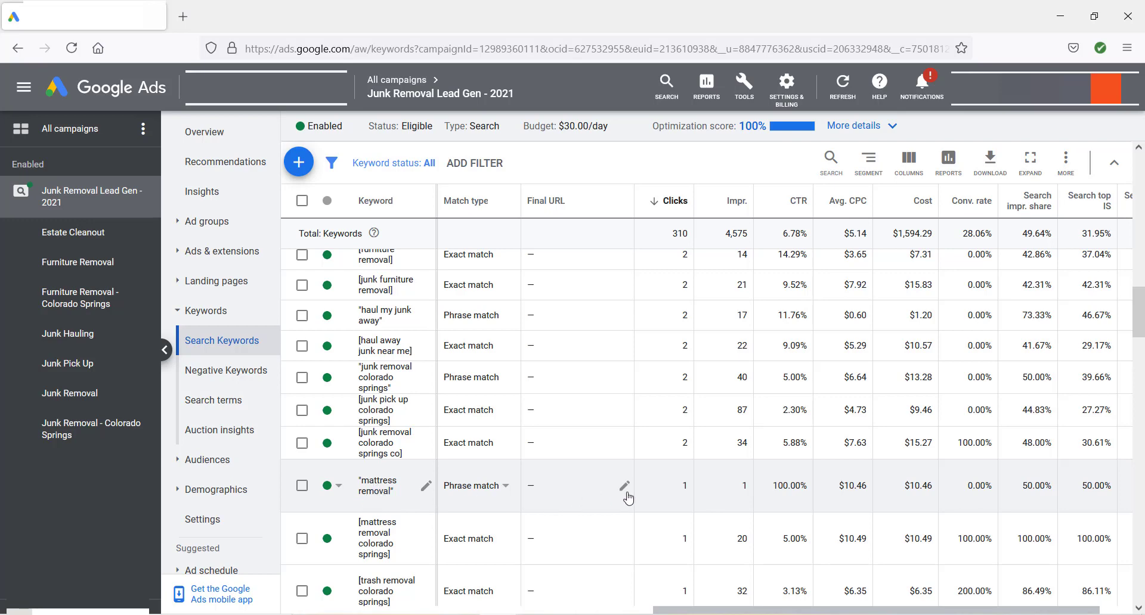
scroll(672, 482, up, 5)
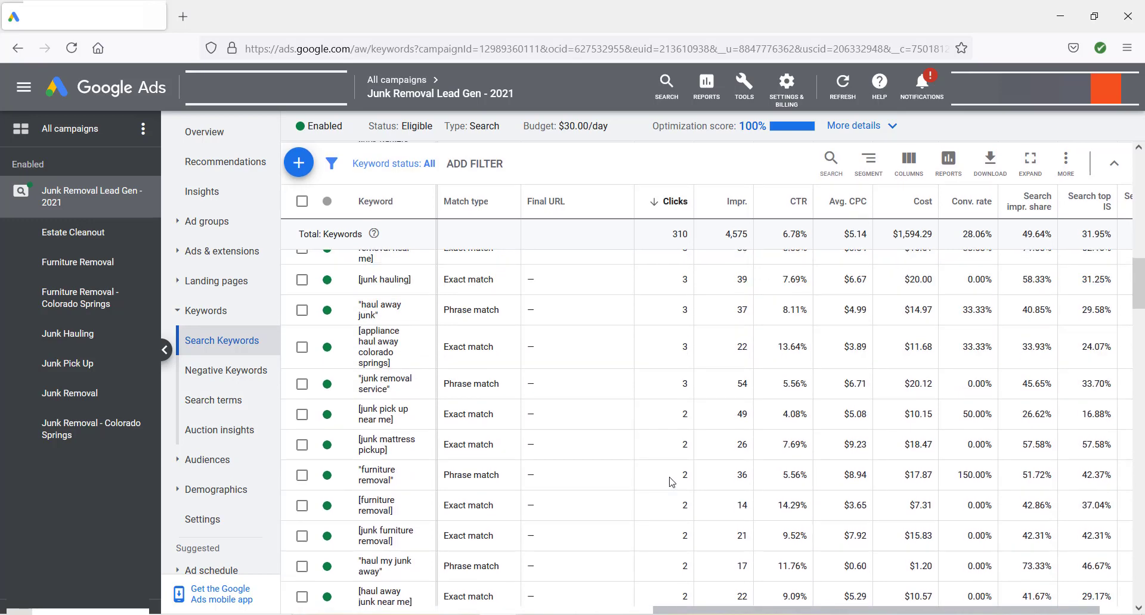
scroll(672, 482, up, 5)
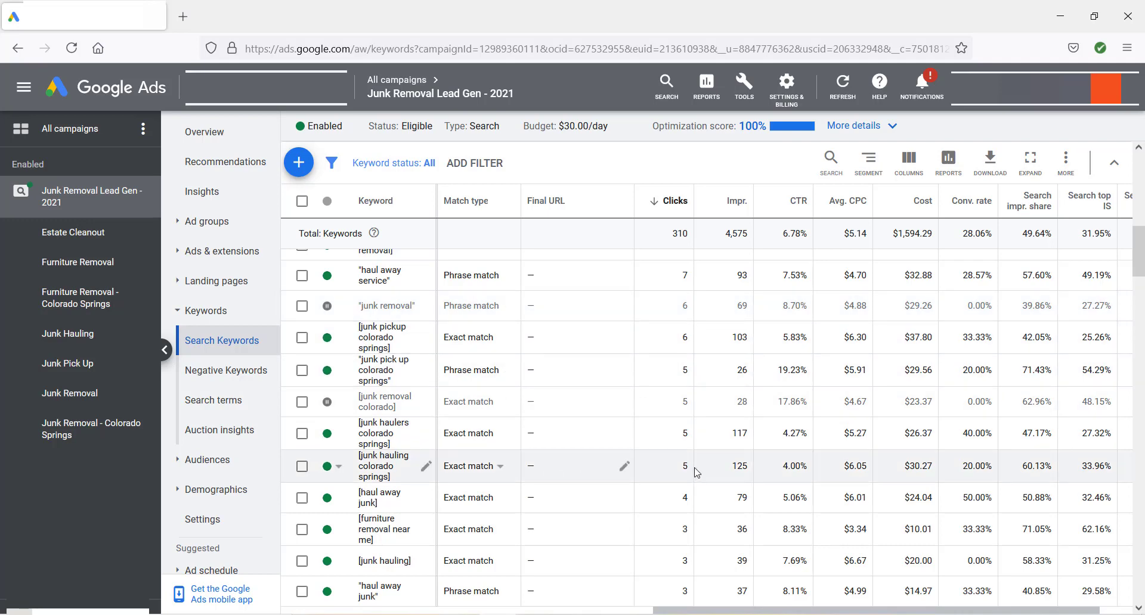
scroll(693, 473, up, 10)
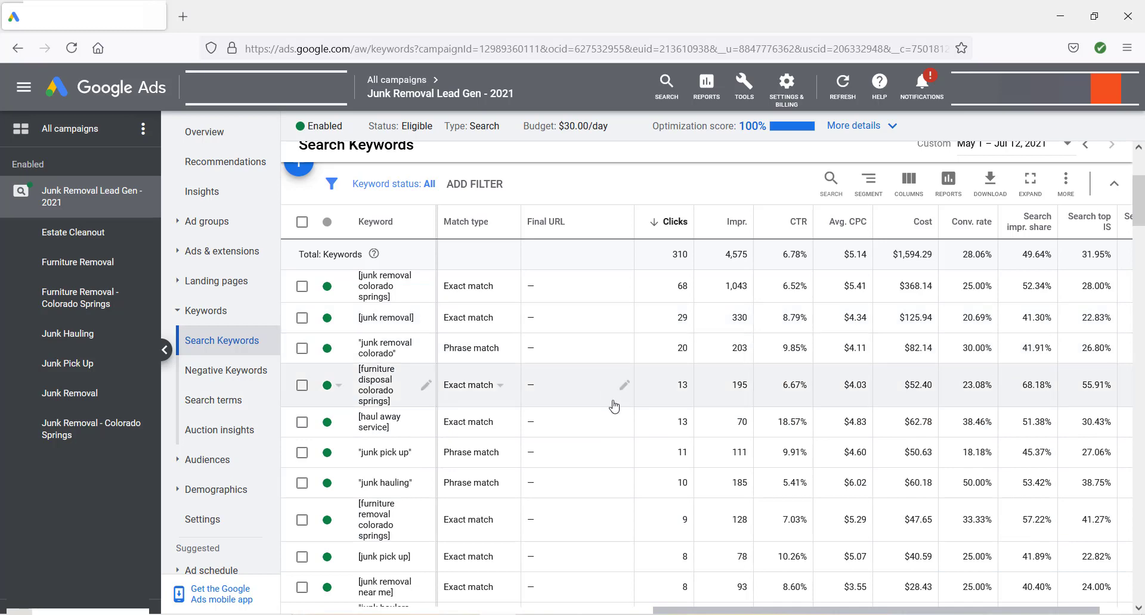
- Examine the CTR, average CPC, cost and conversion rate of individual search keywords, including the paused ones, to judge which deserve changes
scroll(617, 393, down, 1)
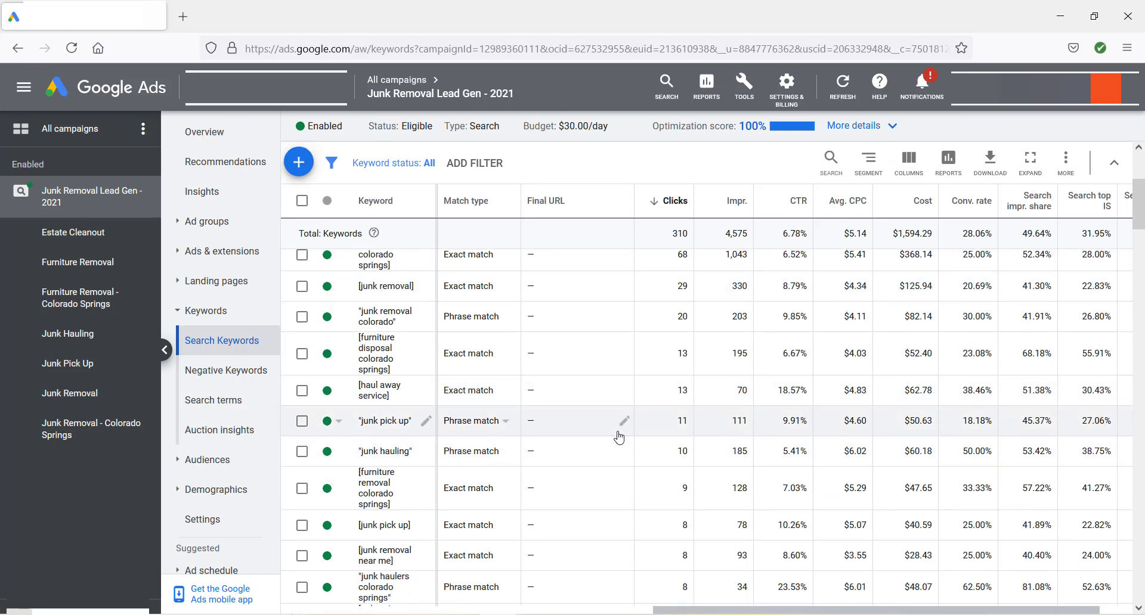
scroll(608, 441, down, 1)
scroll(814, 448, down, 1)
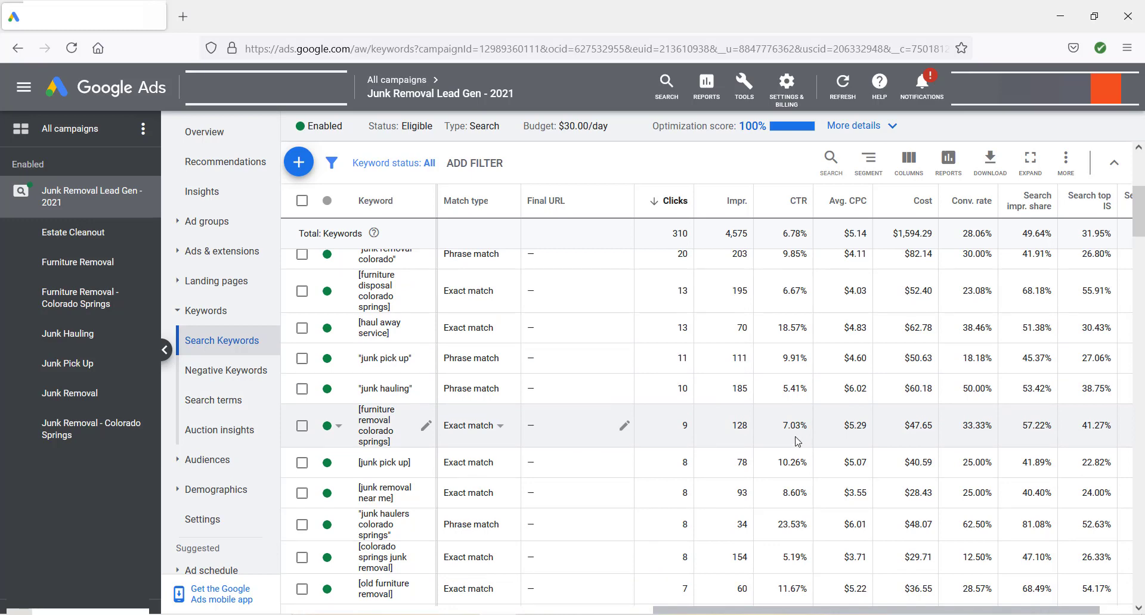
scroll(799, 441, down, 1)
scroll(863, 461, down, 1)
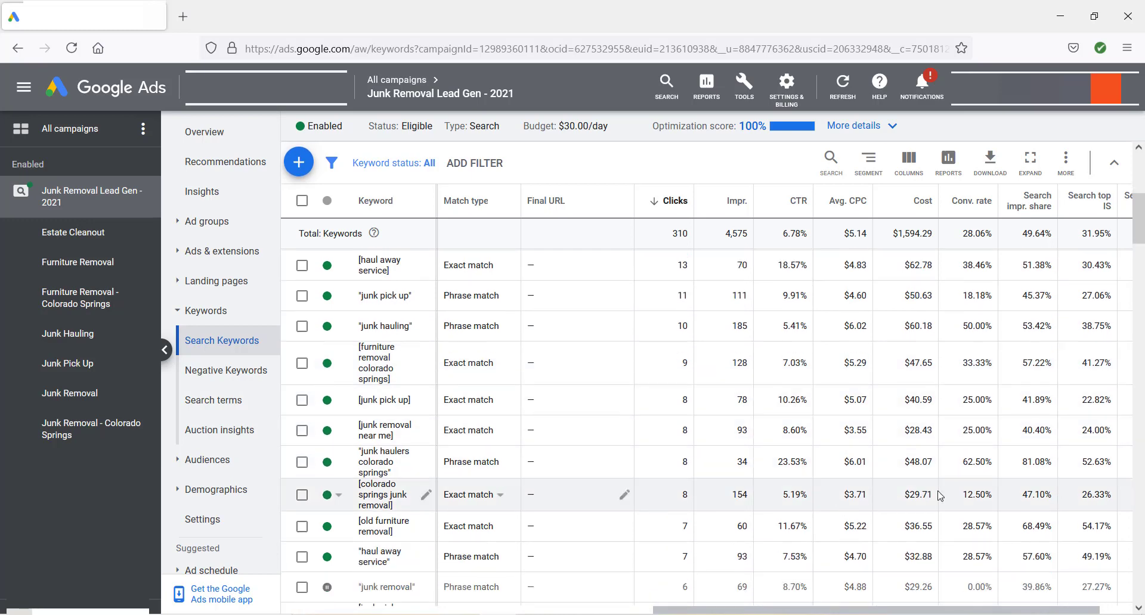
scroll(803, 476, down, 1)
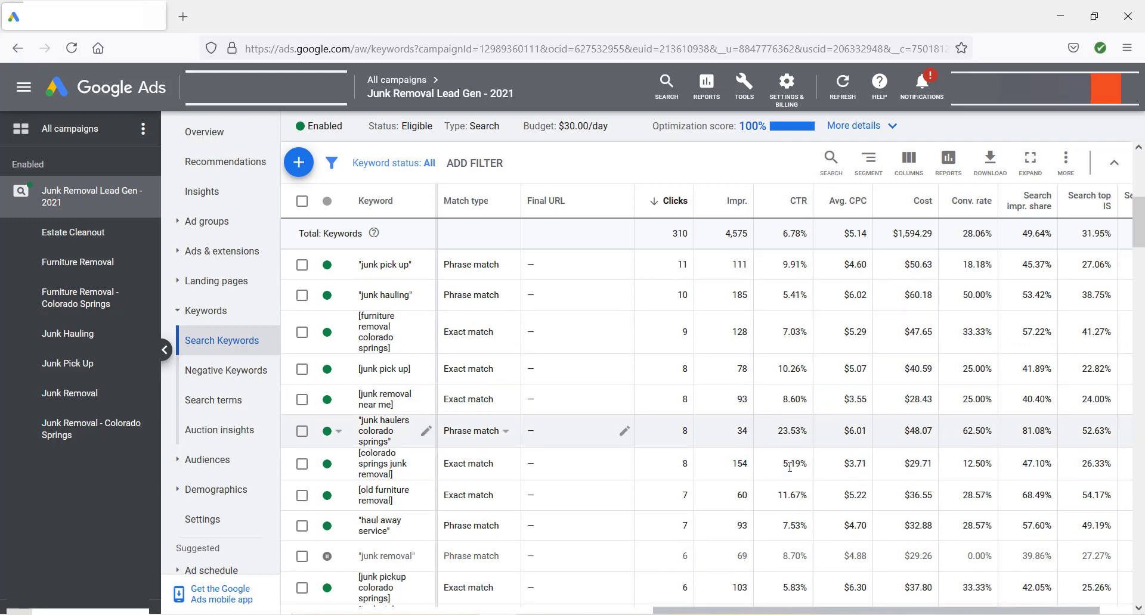
scroll(794, 481, down, 2)
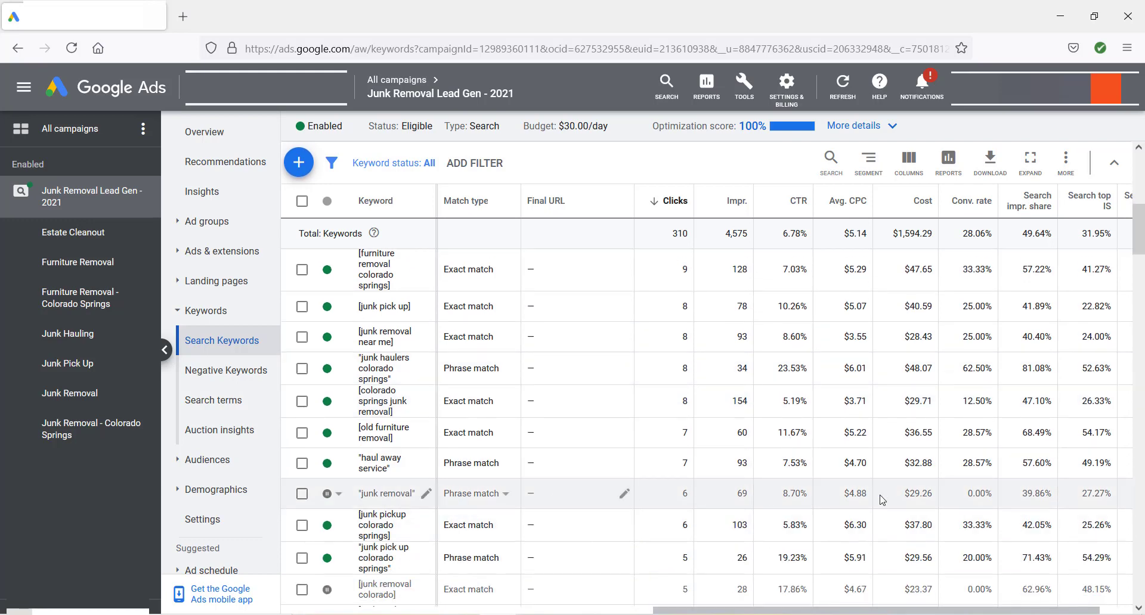
scroll(710, 518, down, 1)
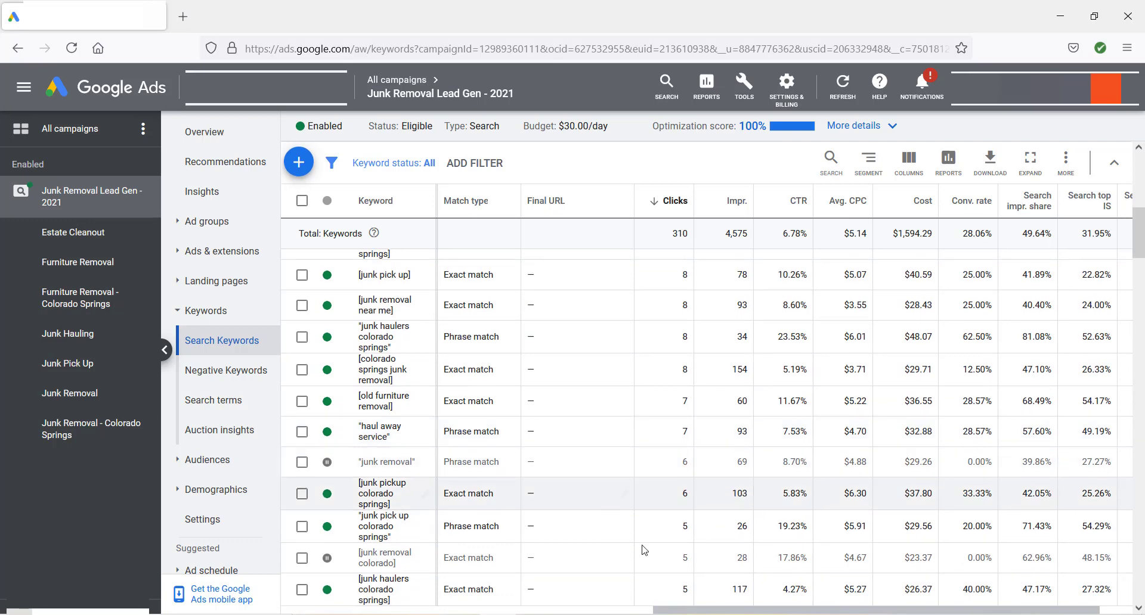
scroll(924, 525, down, 1)
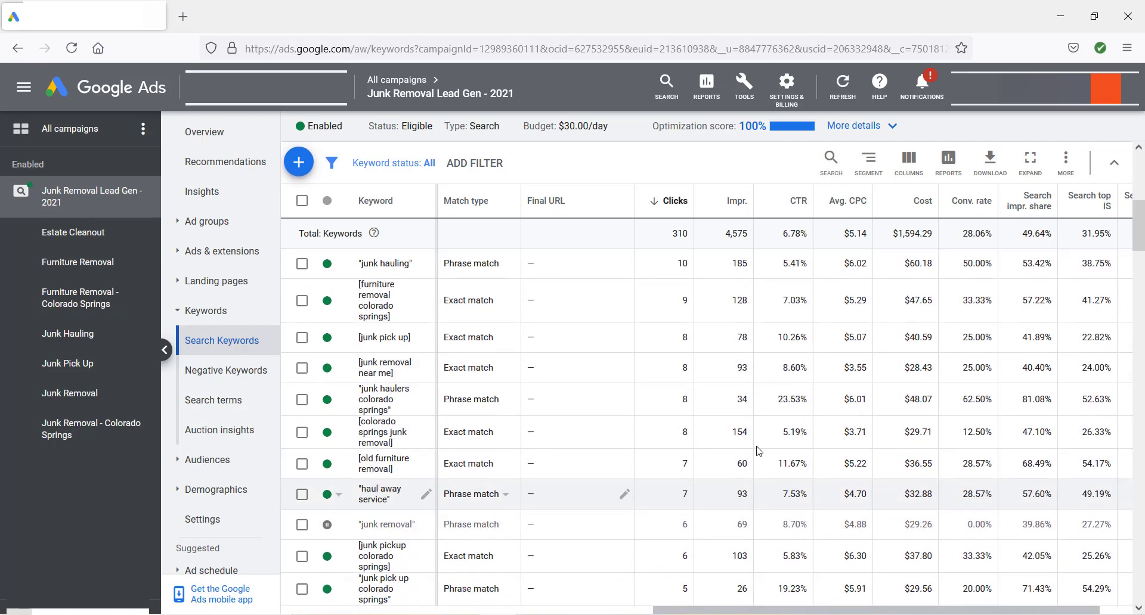
scroll(759, 452, down, 10)
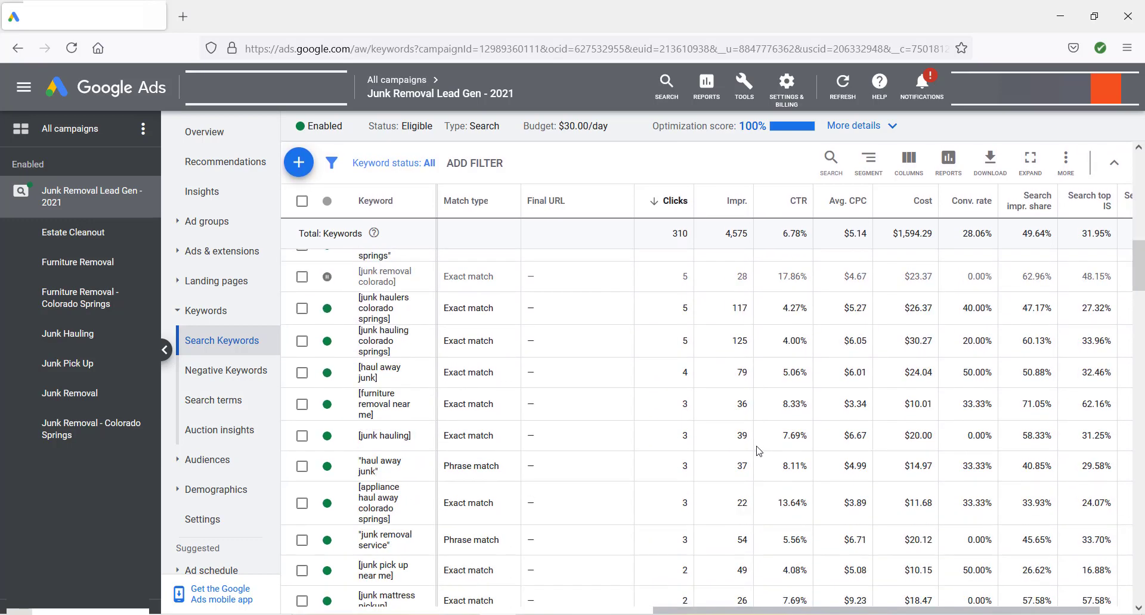
scroll(759, 452, down, 2)
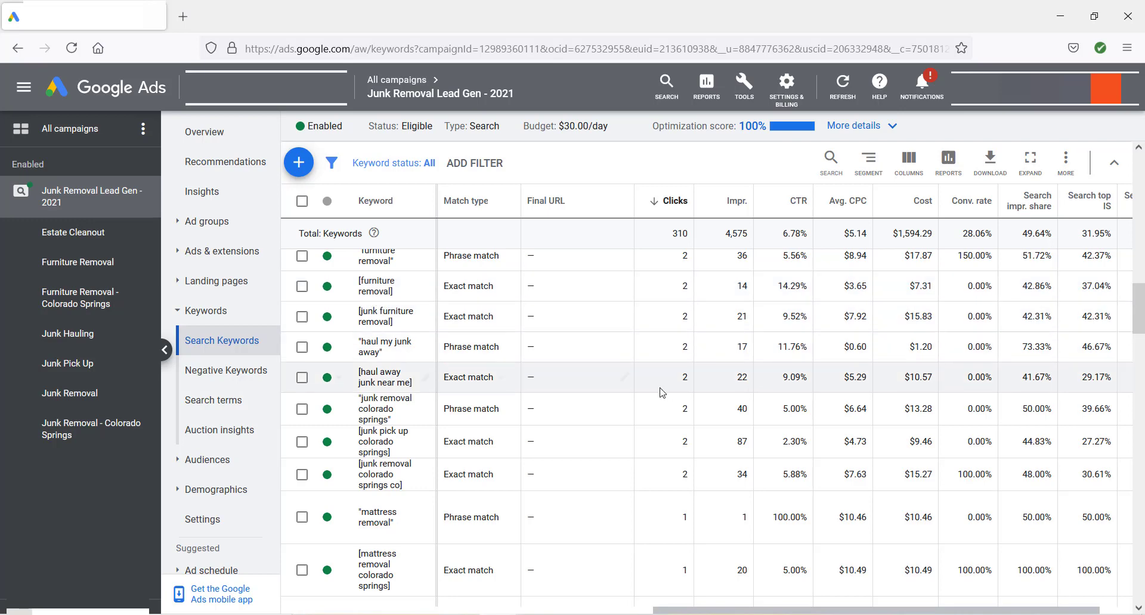
scroll(721, 422, up, 10)
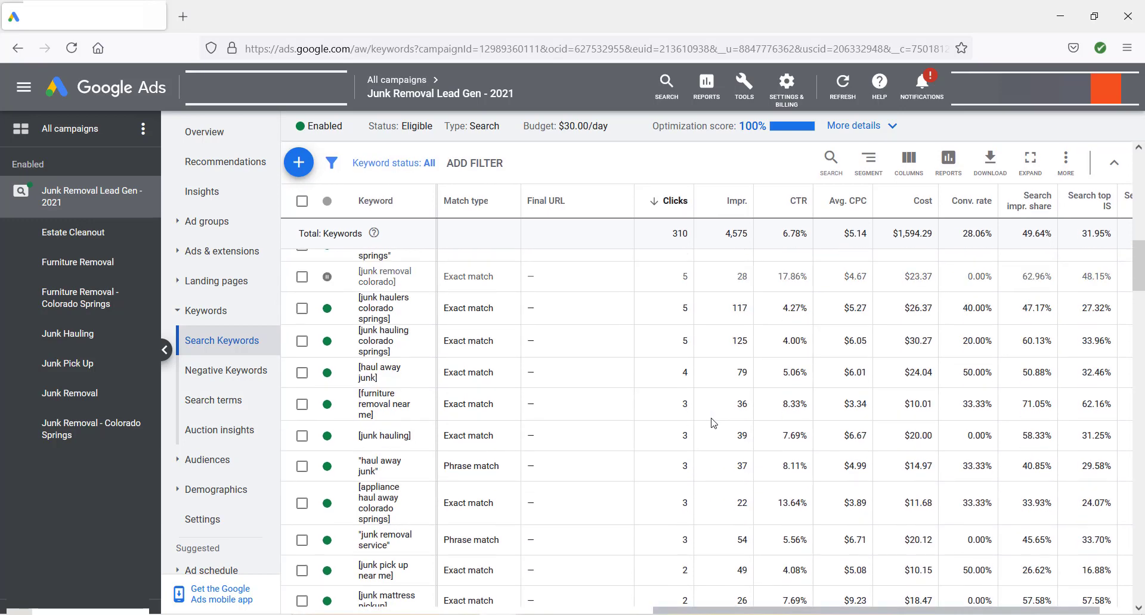
scroll(712, 425, up, 5)
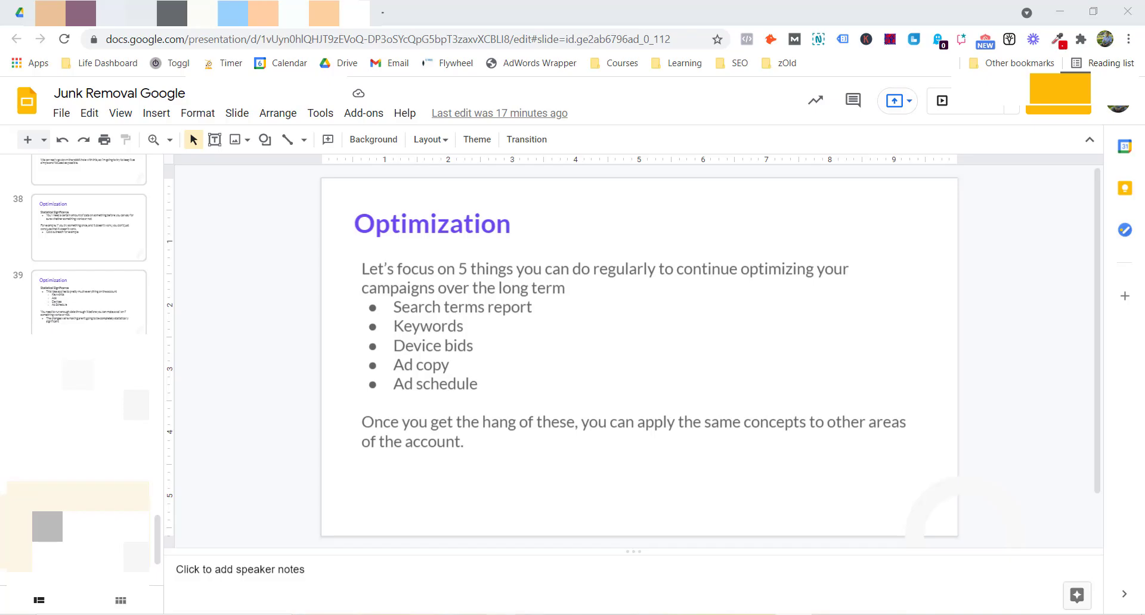
- Switch to the Google Search Network_2021 campaign in Google Ads and open its Devices report to compare conversion figures per device
key(alt+Tab)
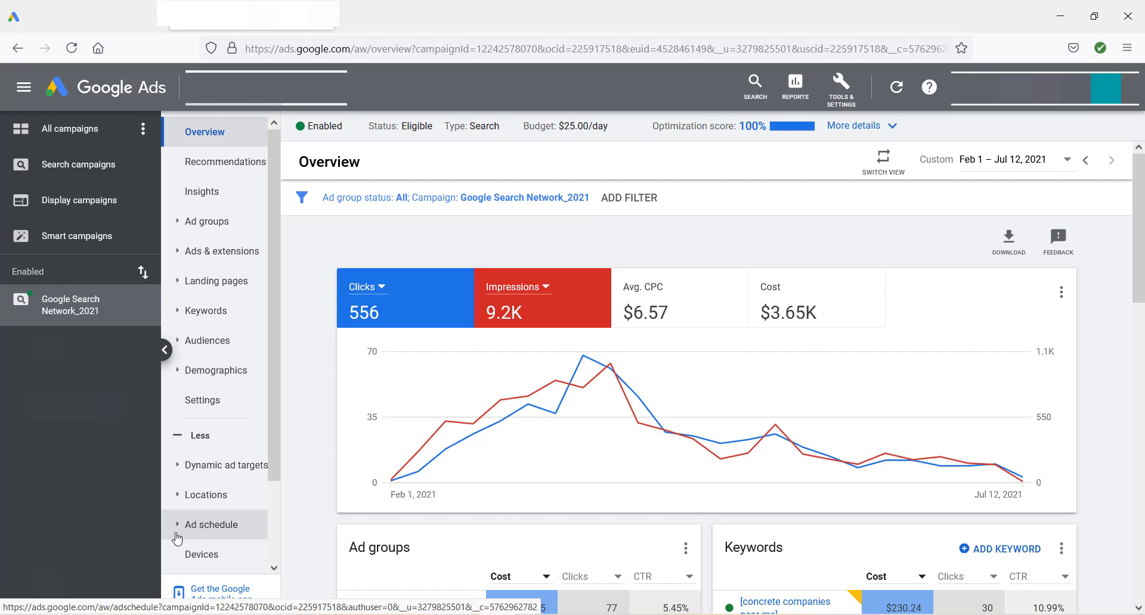
scroll(220, 525, down, 3)
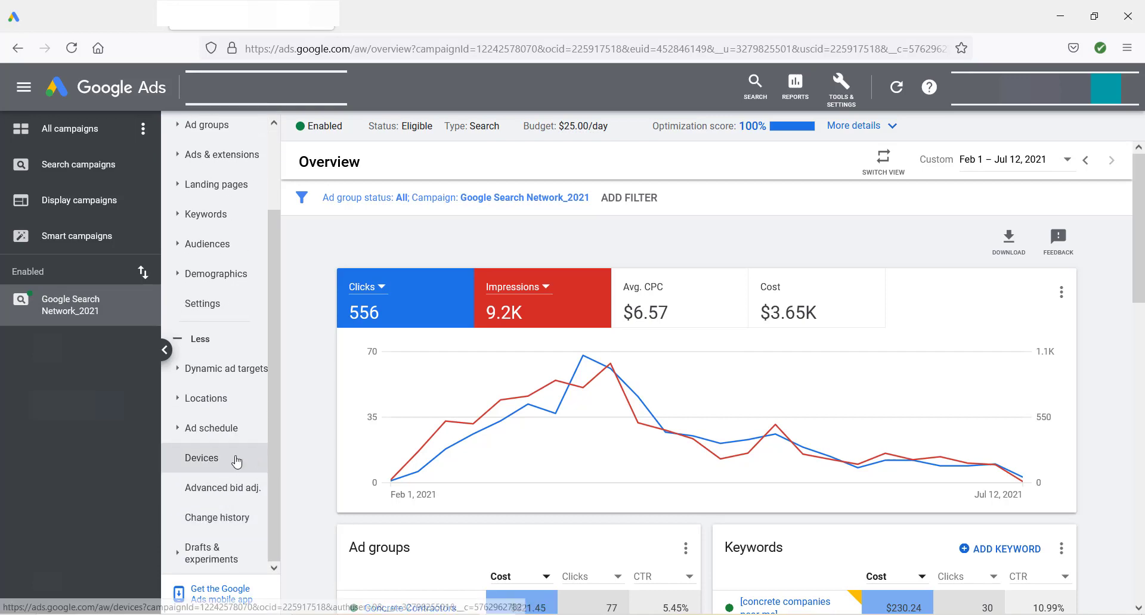
click(236, 460)
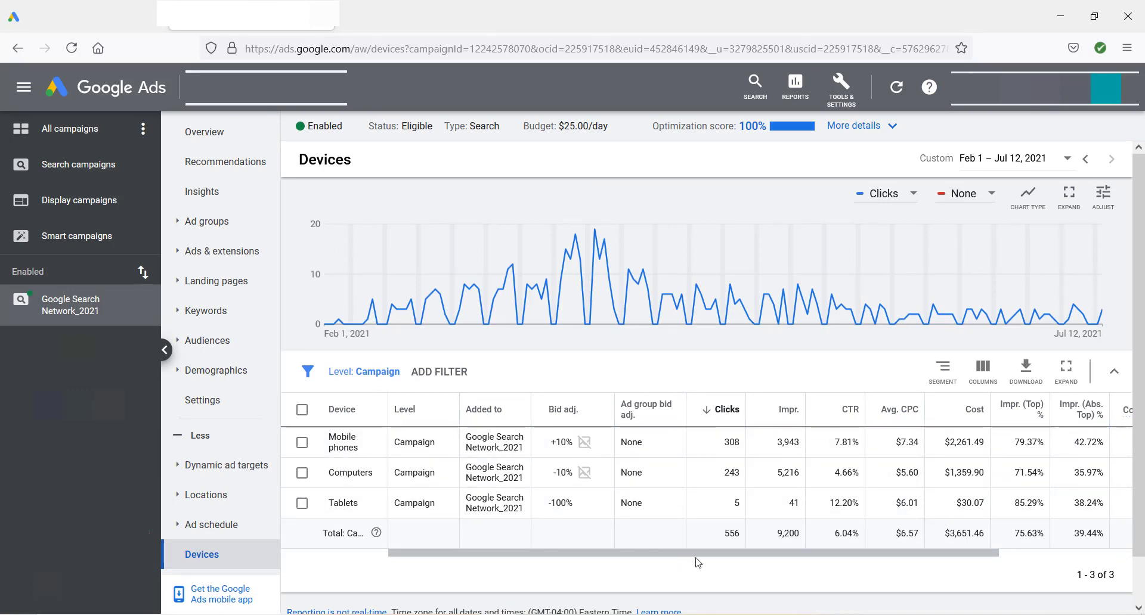
drag(698, 561, 799, 548)
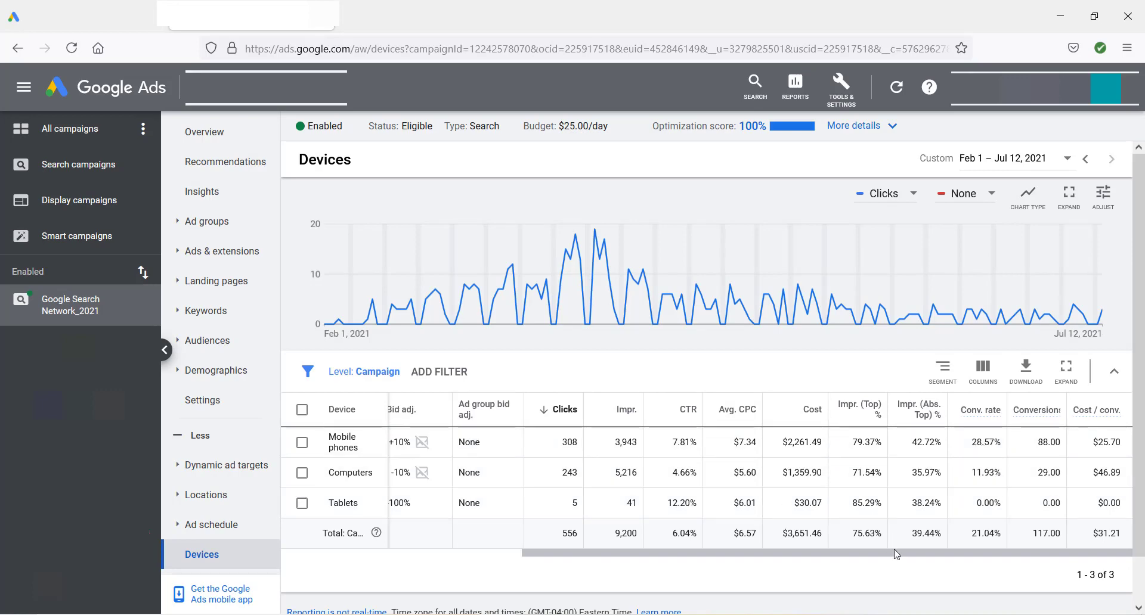
- Inspect the campaign-level bid adjustment for Tablets and close it without saving
drag(905, 559, 815, 568)
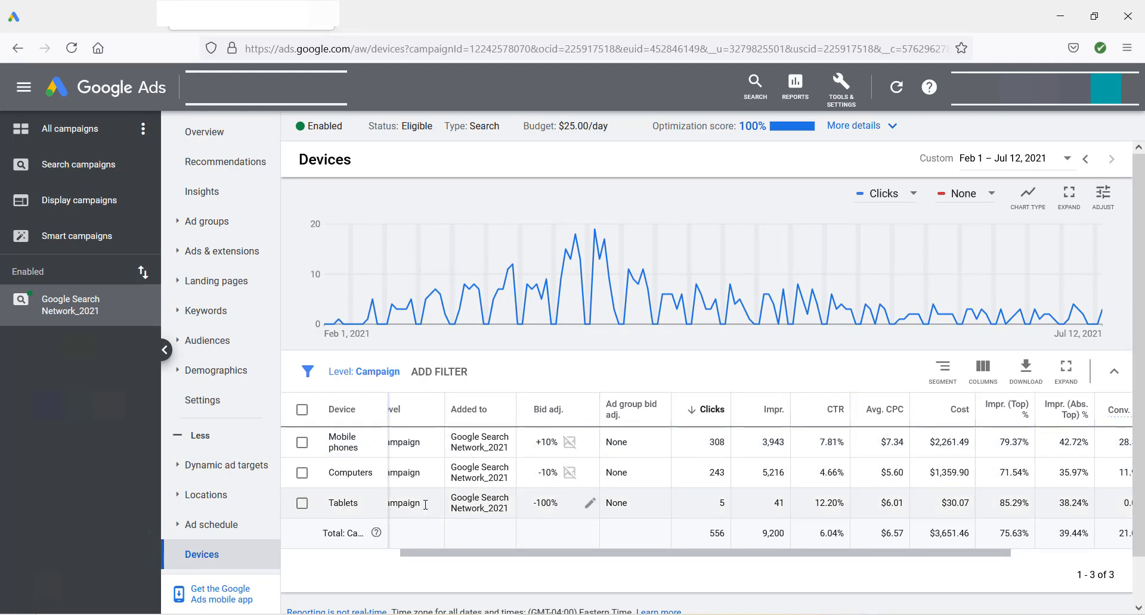
click(590, 504)
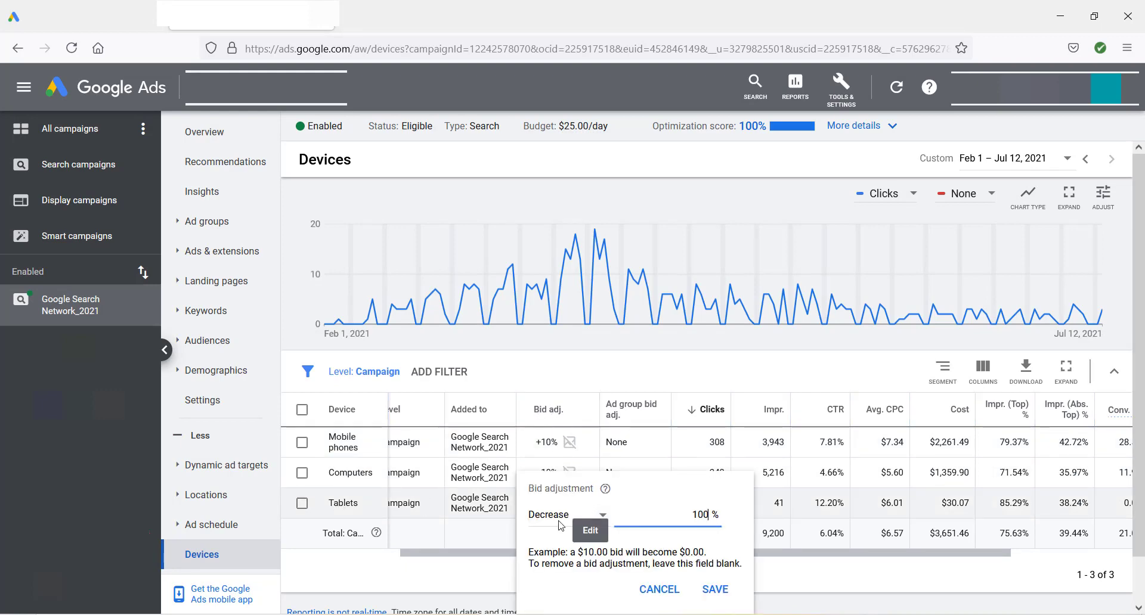
click(488, 574)
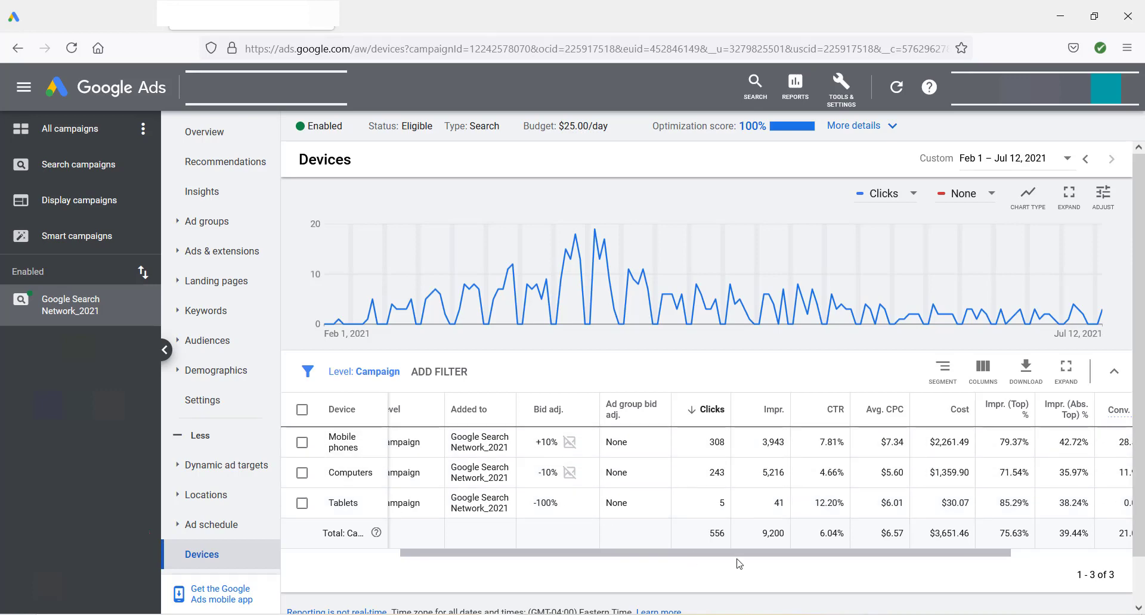
- Compare the conversion rate, conversions and cost per conversion of mobile phones and computers against their bid adjustments
drag(712, 553, 834, 554)
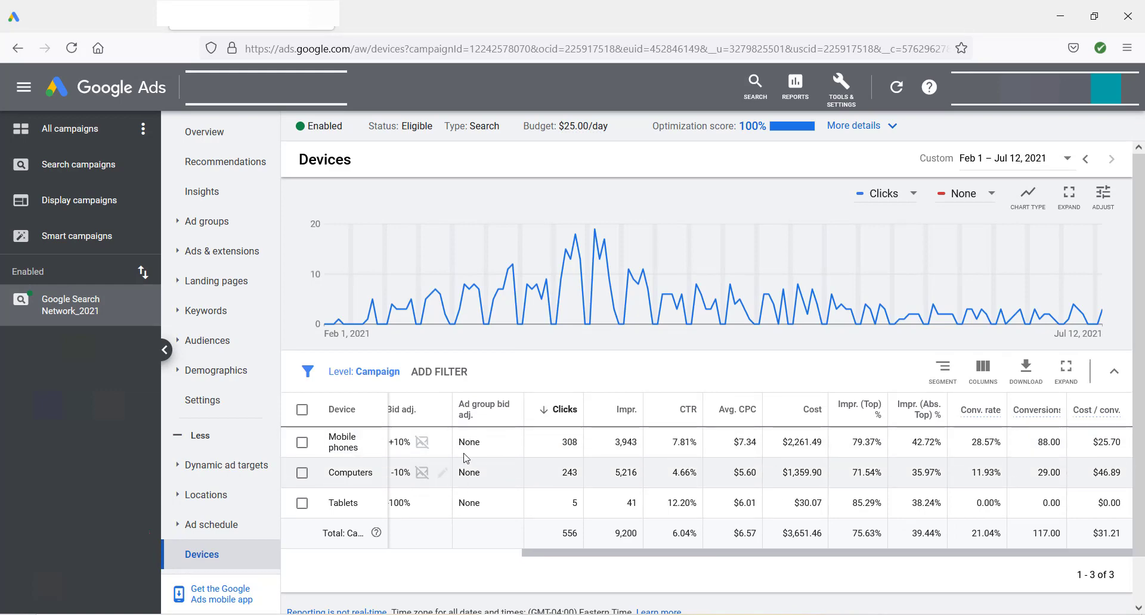
drag(756, 560, 546, 539)
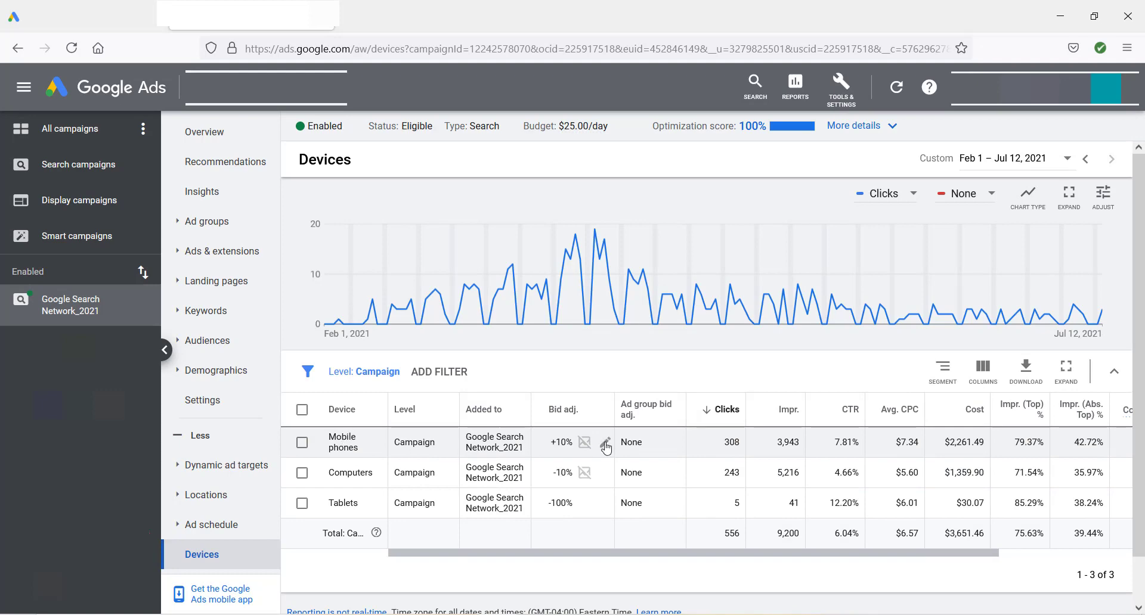
drag(713, 553, 881, 549)
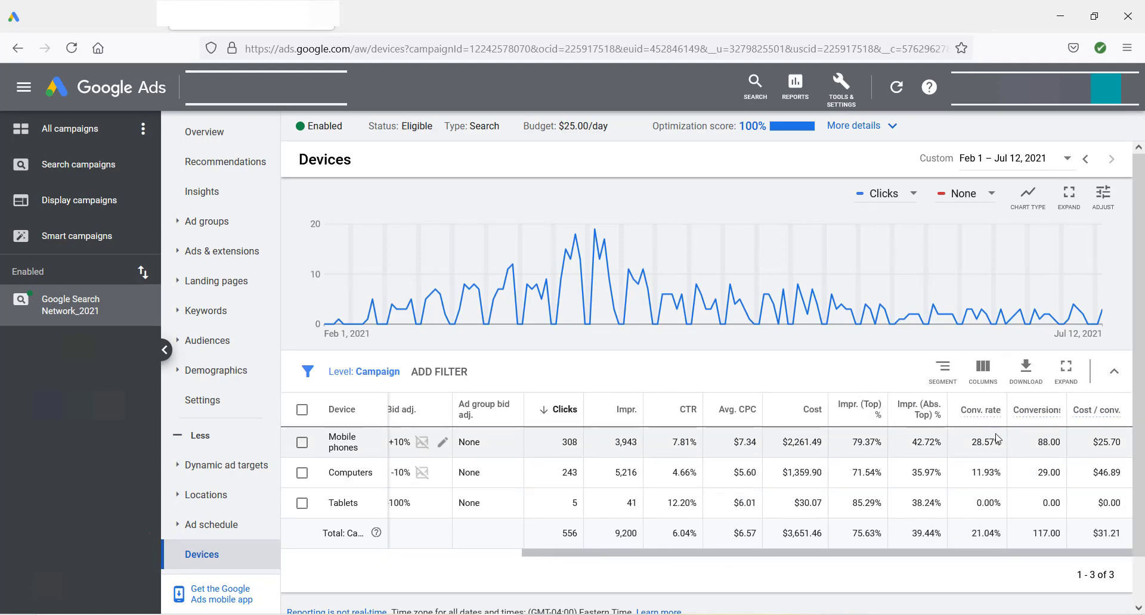
scroll(868, 561, left, 5)
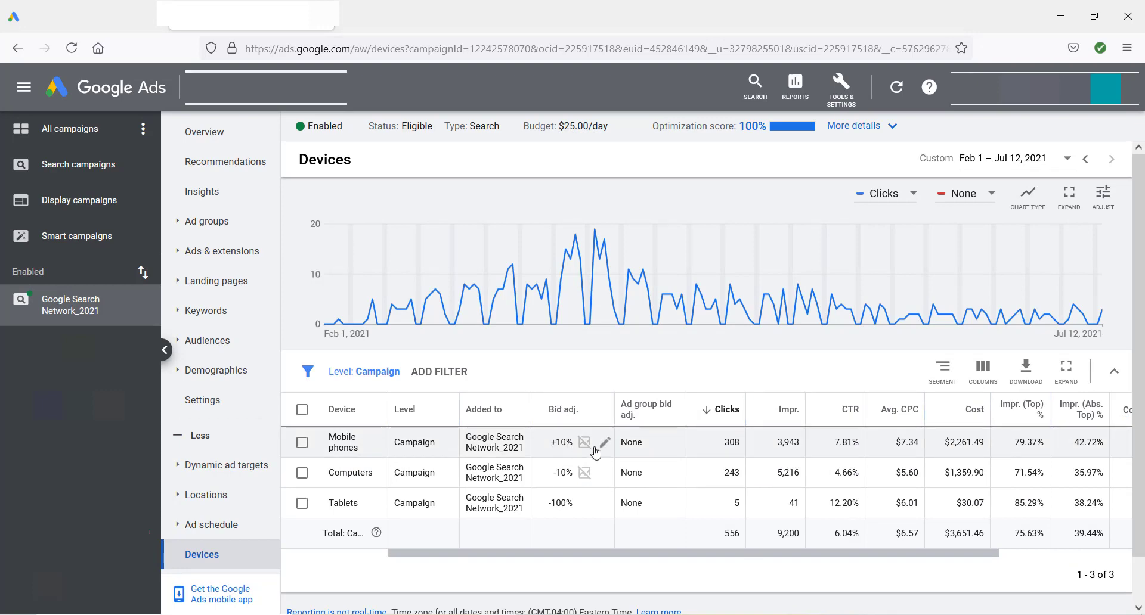
- Save the campaign-level bid adjustment for Mobile phones as a 10% increase
click(604, 445)
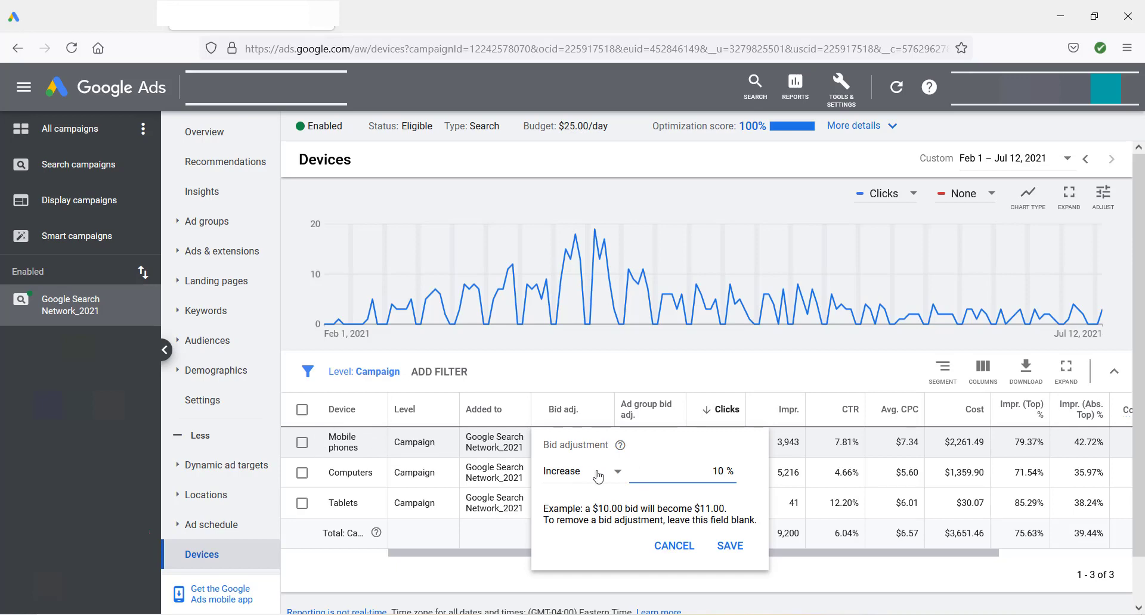
click(730, 546)
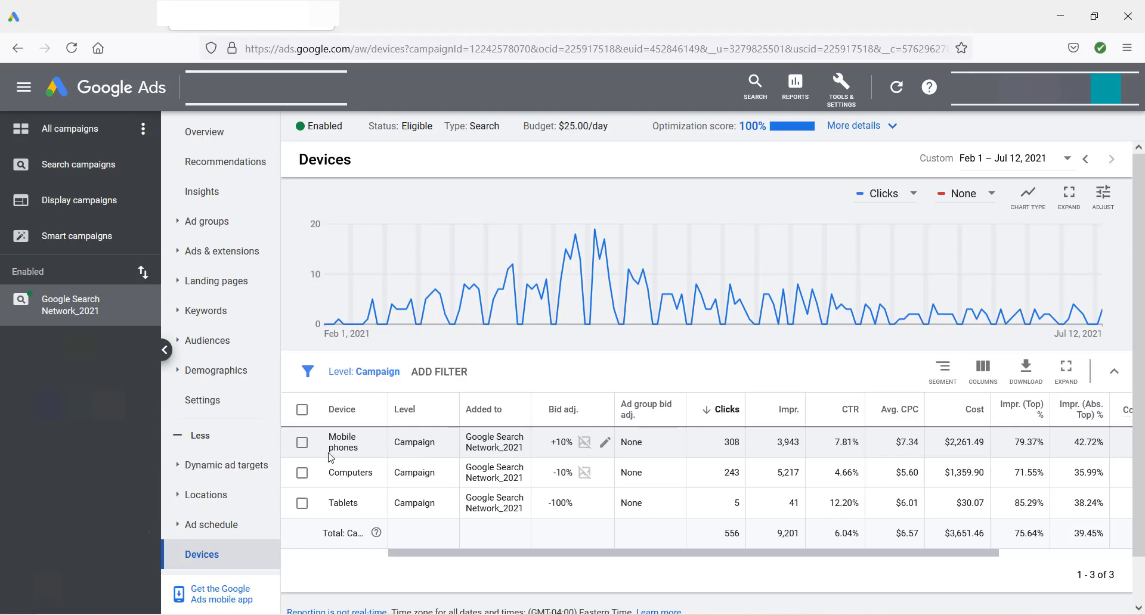
drag(757, 556, 793, 558)
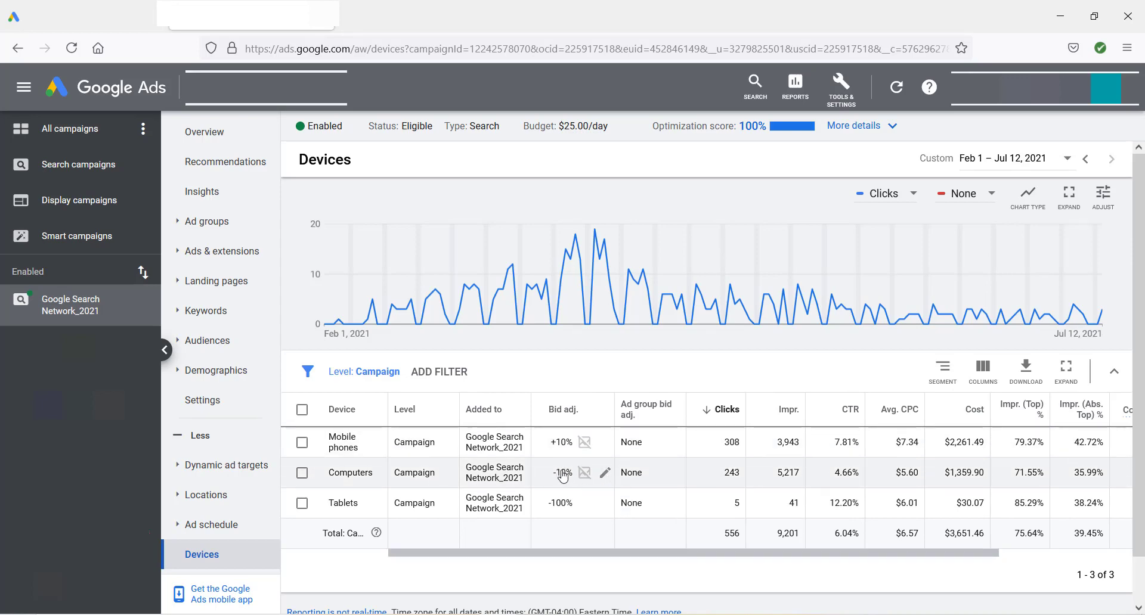
- Save the campaign-level bid adjustment for Computers as a 10% decrease
click(604, 475)
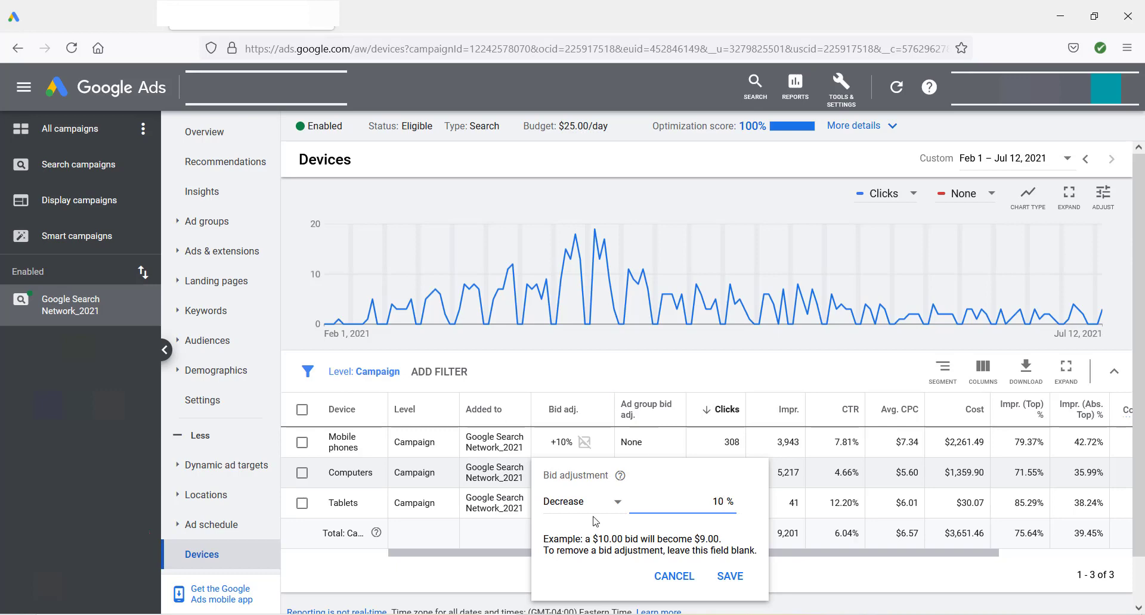
click(734, 573)
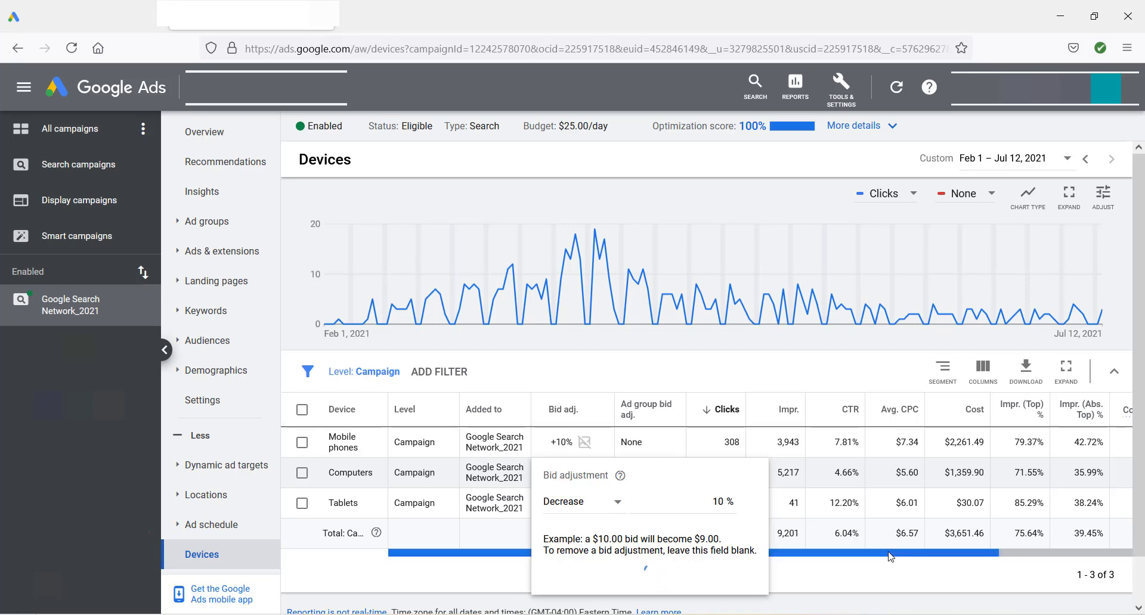
- Review the conversion rate, conversions and cost per conversion of each device in the Devices report
drag(894, 554, 1033, 551)
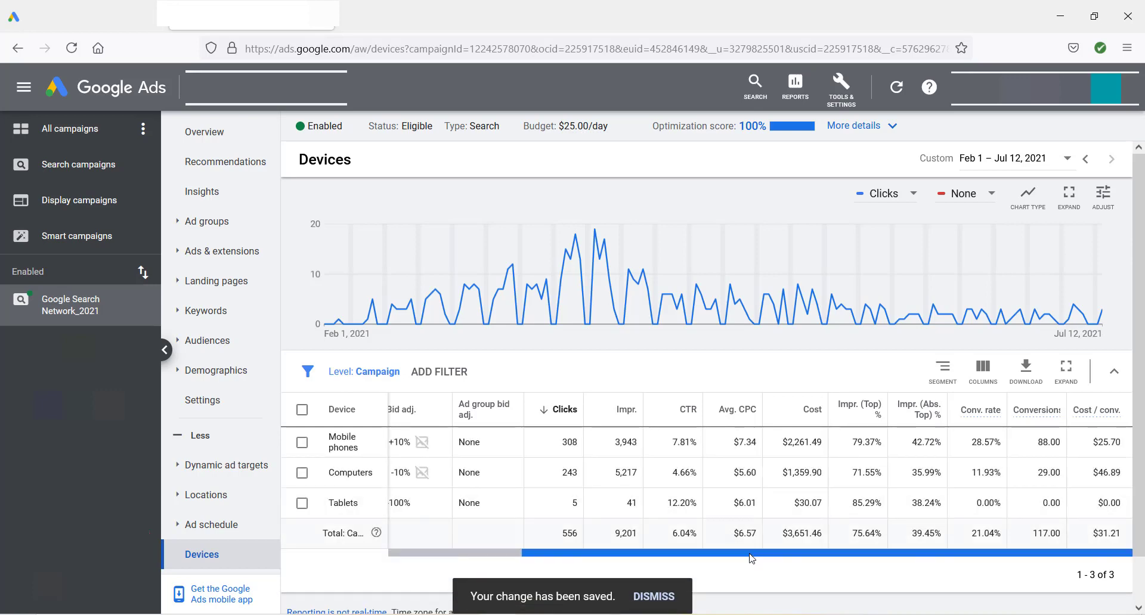
drag(871, 552, 1018, 552)
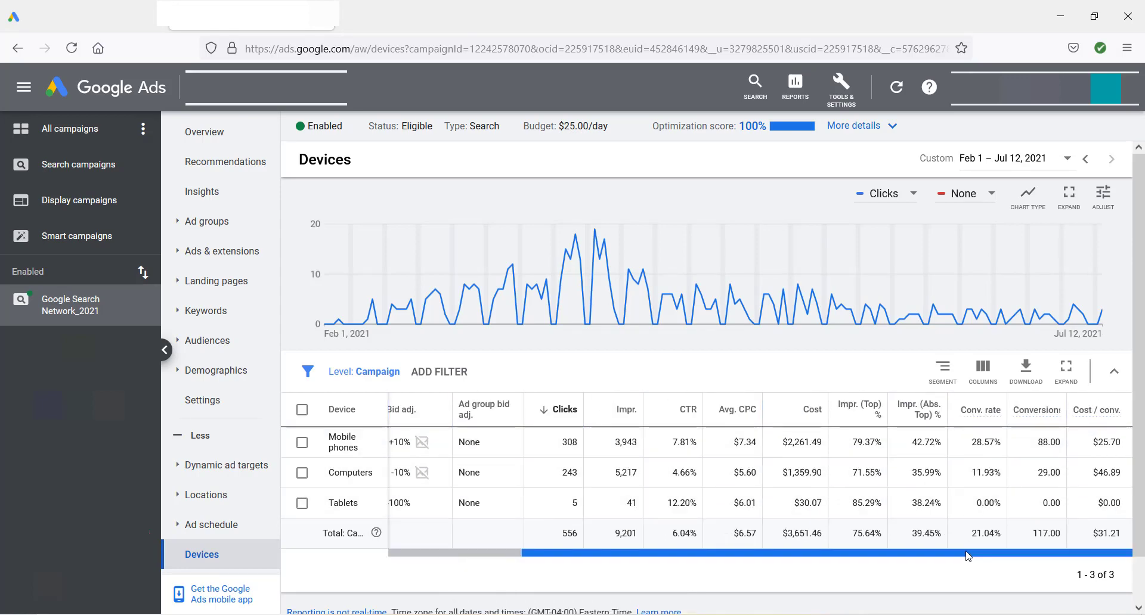
drag(932, 554, 799, 560)
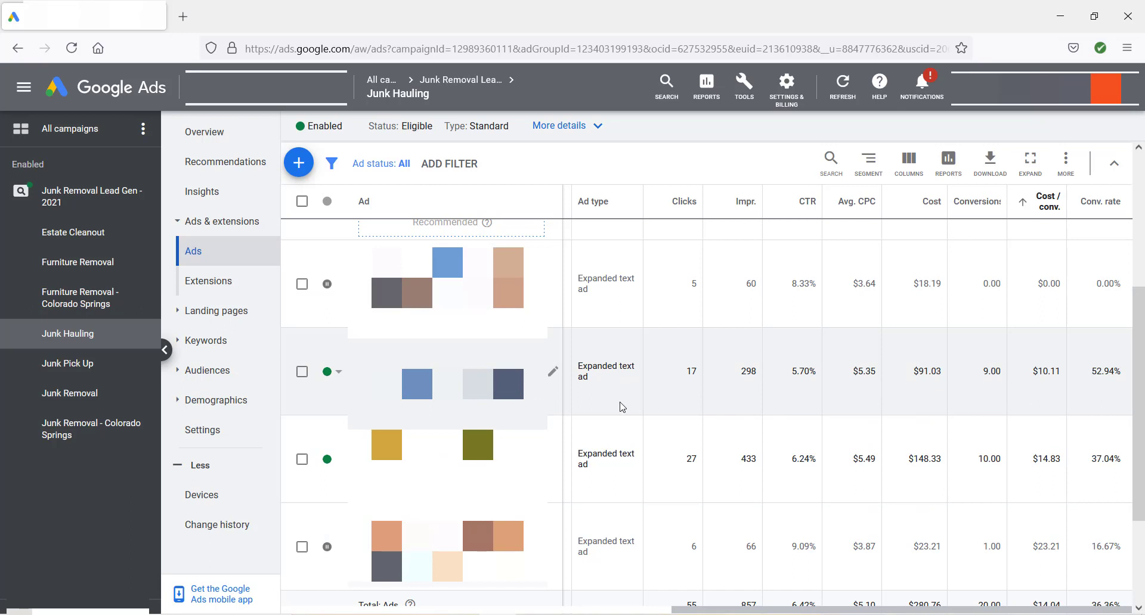
- Inspect the editing options of the enabled Junk Hauling ad with 17 clicks and close them without choosing one
click(553, 376)
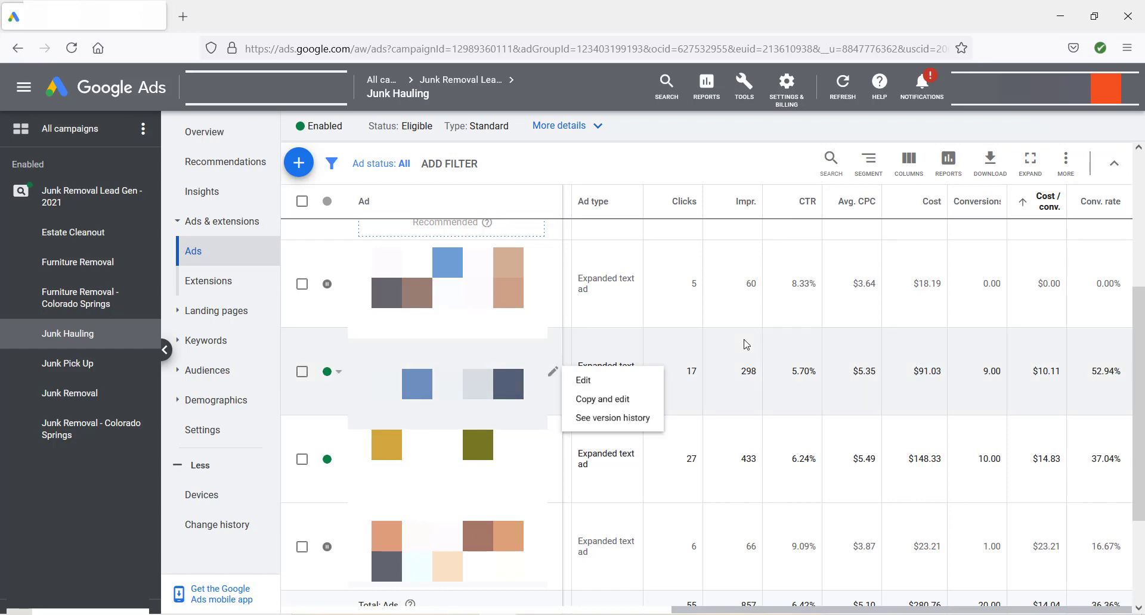
click(742, 343)
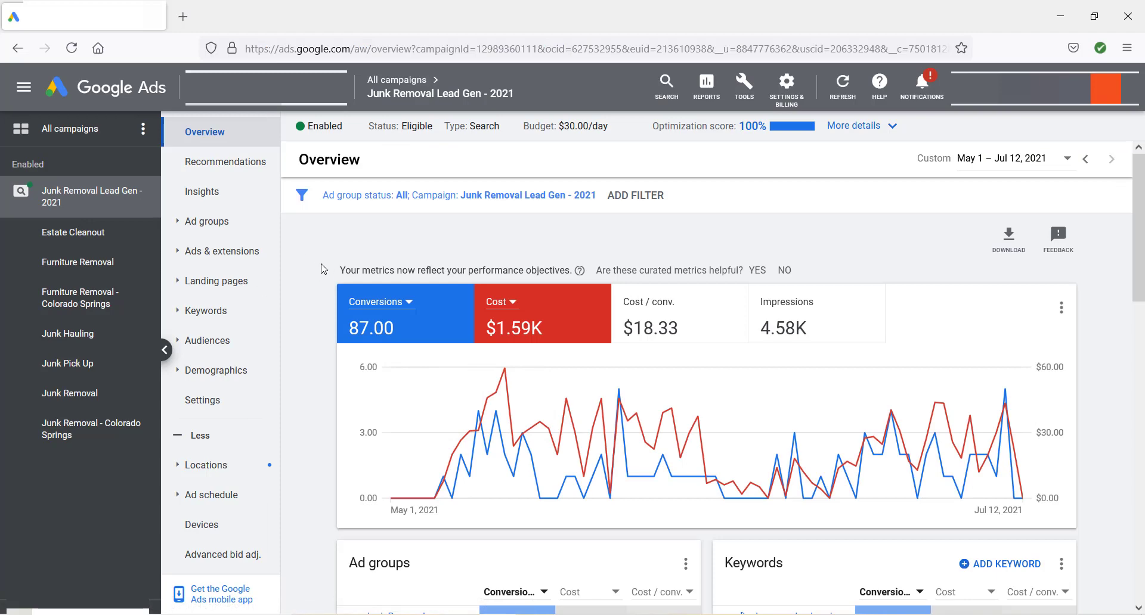
click(62, 203)
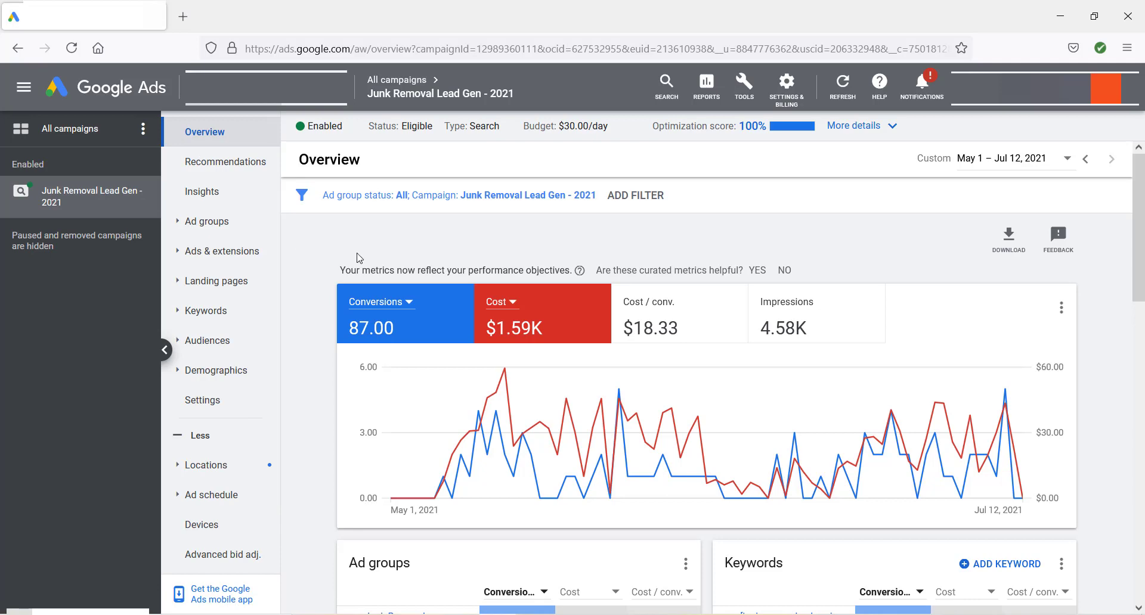
click(113, 207)
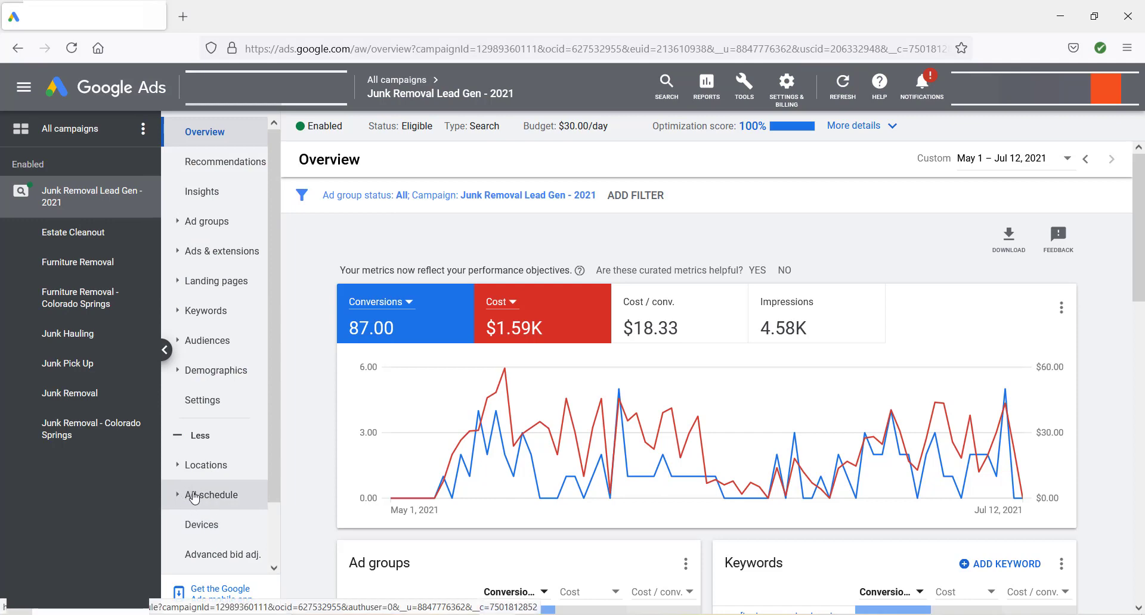
click(186, 436)
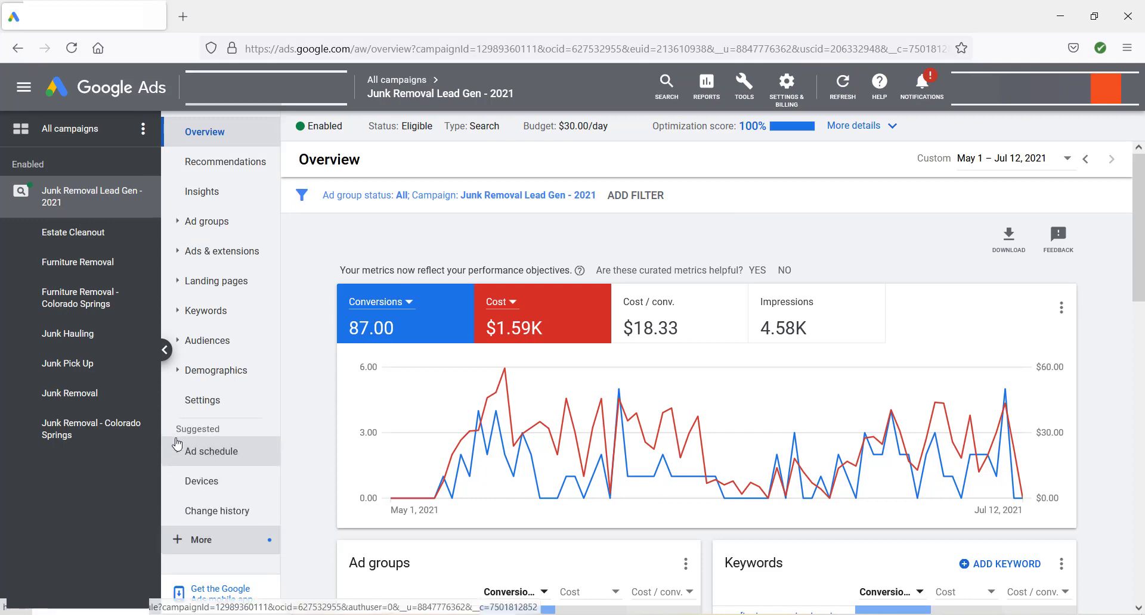
click(183, 542)
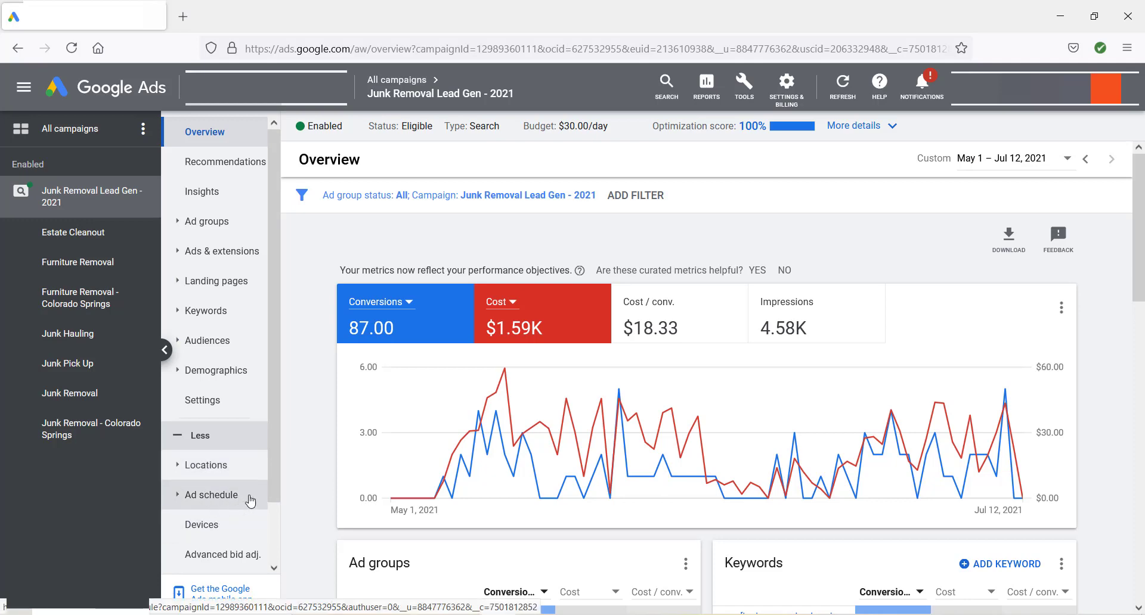
- Open the Ad schedule report of the Junk Removal Lead Gen - 2021 campaign and compare cost per conversion and conversion rate by weekday
click(251, 501)
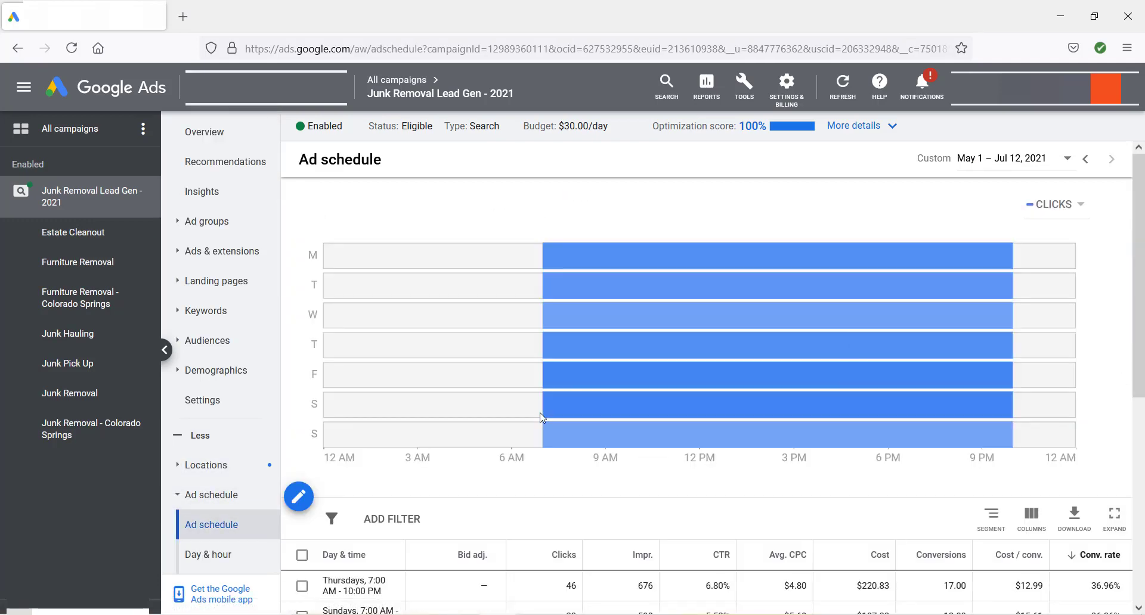
scroll(542, 416, down, 5)
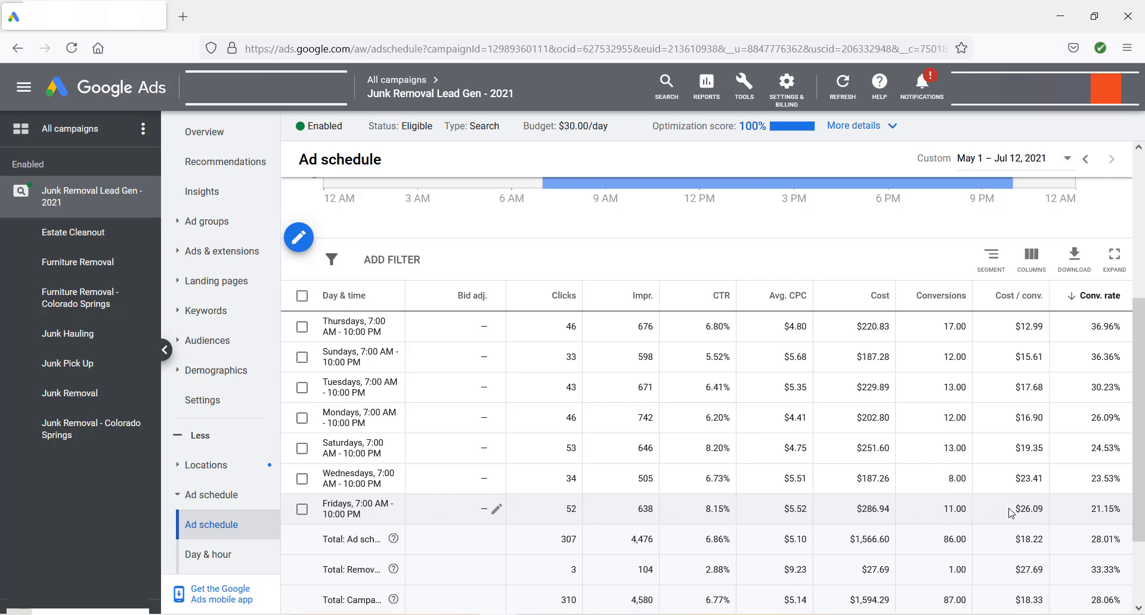
mouse_move(1014, 510)
mouse_down()
mouse_move(1124, 513)
mouse_move(1003, 509)
mouse_up()
click(1072, 509)
click(1004, 512)
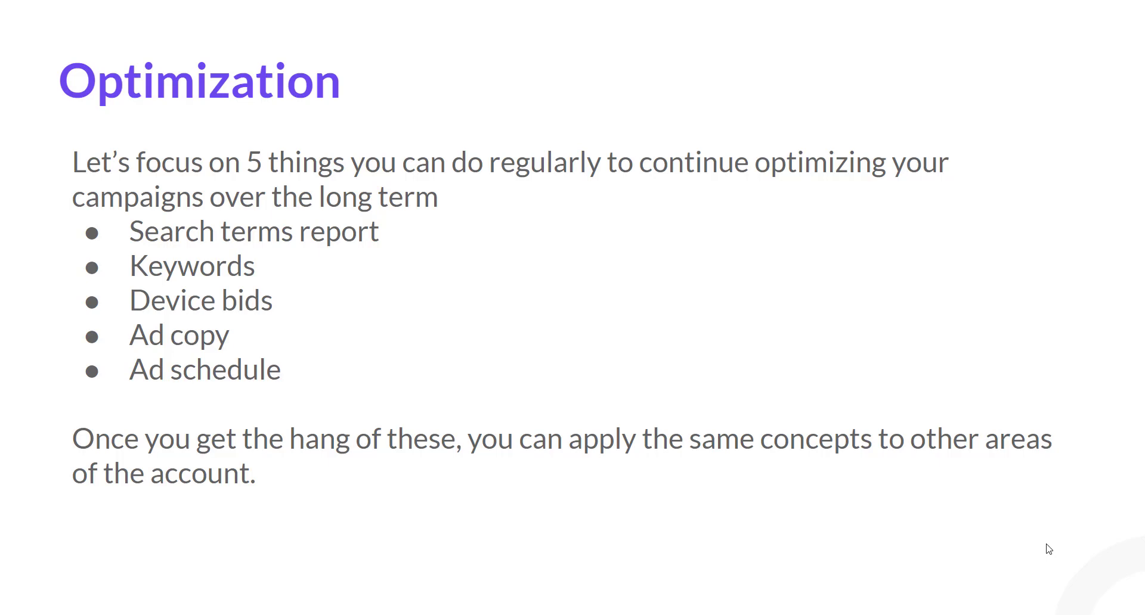
key(Right)
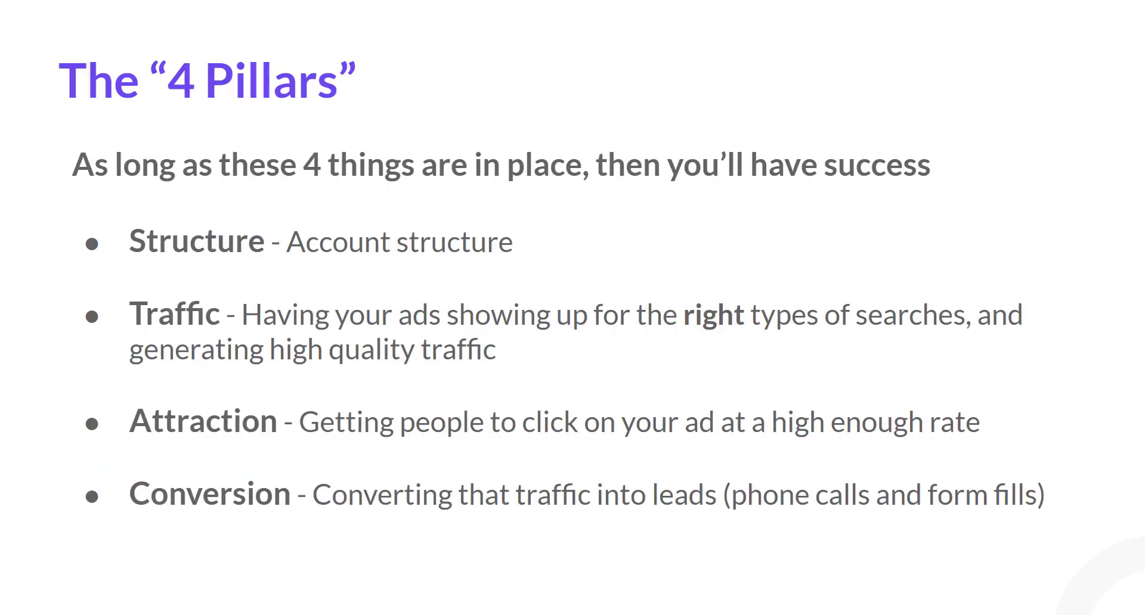